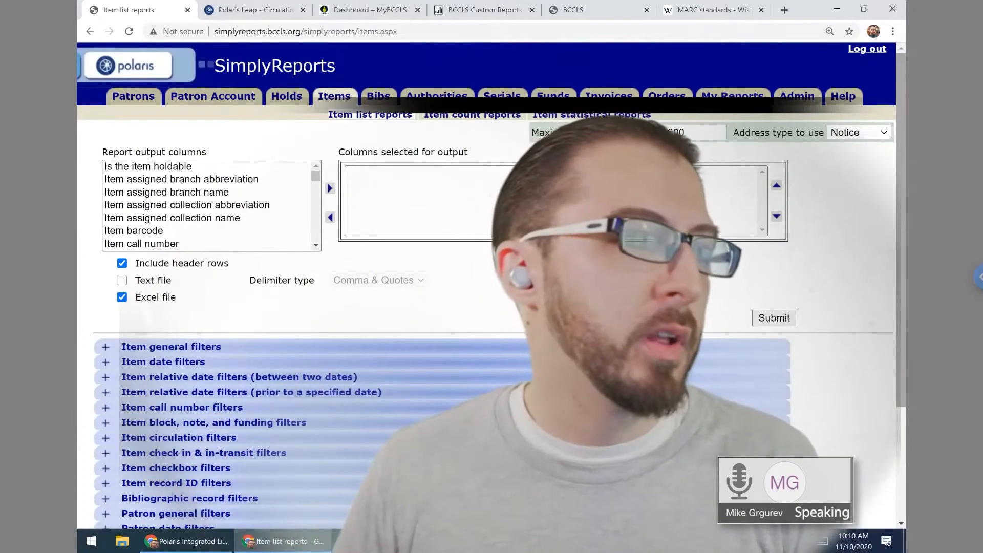
- View the Polaris ILS product page and the Wikipedia article on integrated library systems
left_click(185, 542)
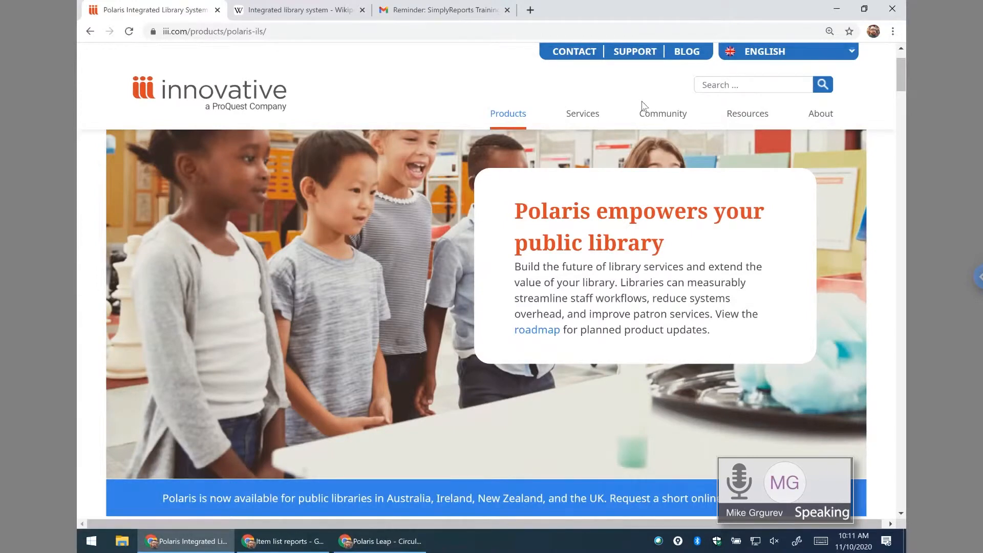
left_click(305, 15)
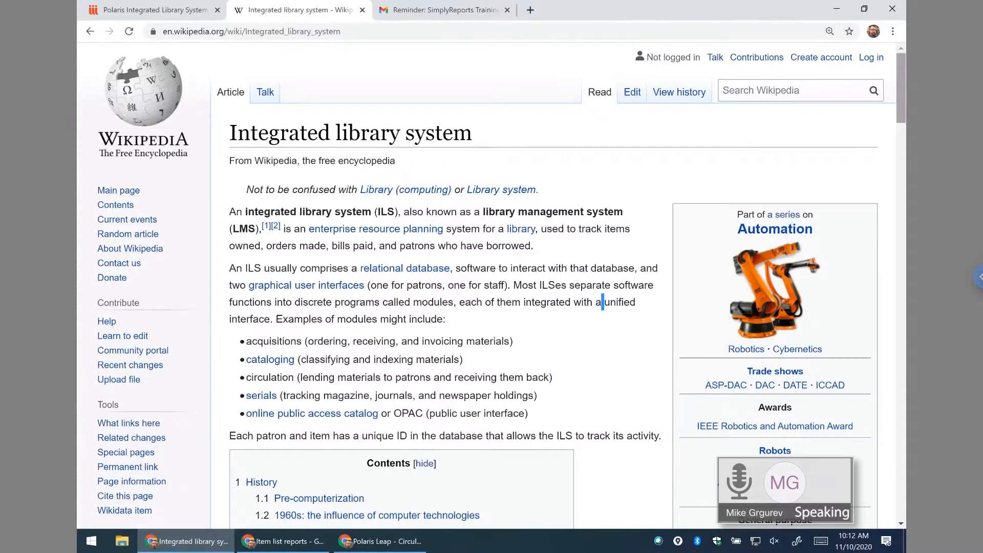
left_click(118, 12)
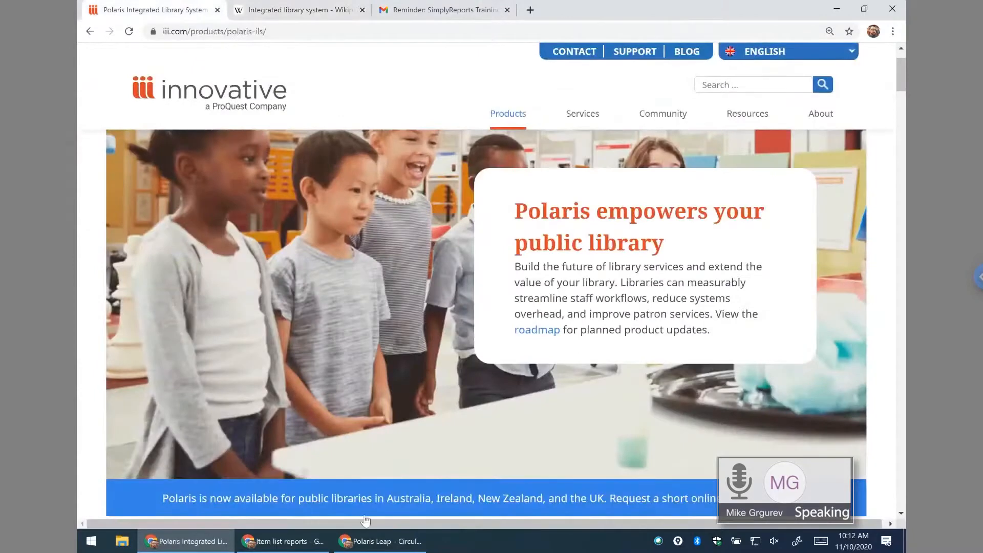
- Switch to SimplyReports, log out, and highlight the simplyreports.bccls.org/simplyreports portion of the login page's address
left_click(283, 541)
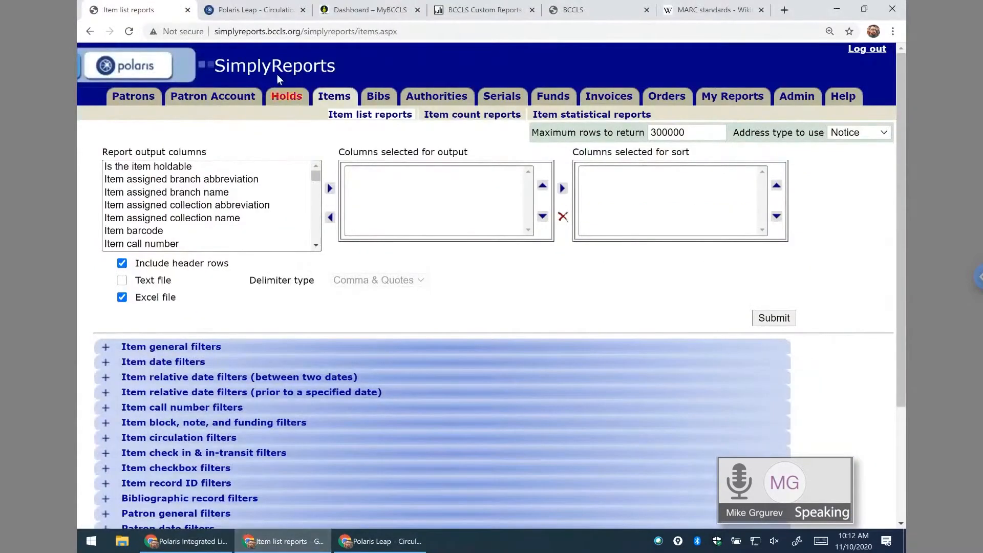
left_click(872, 51)
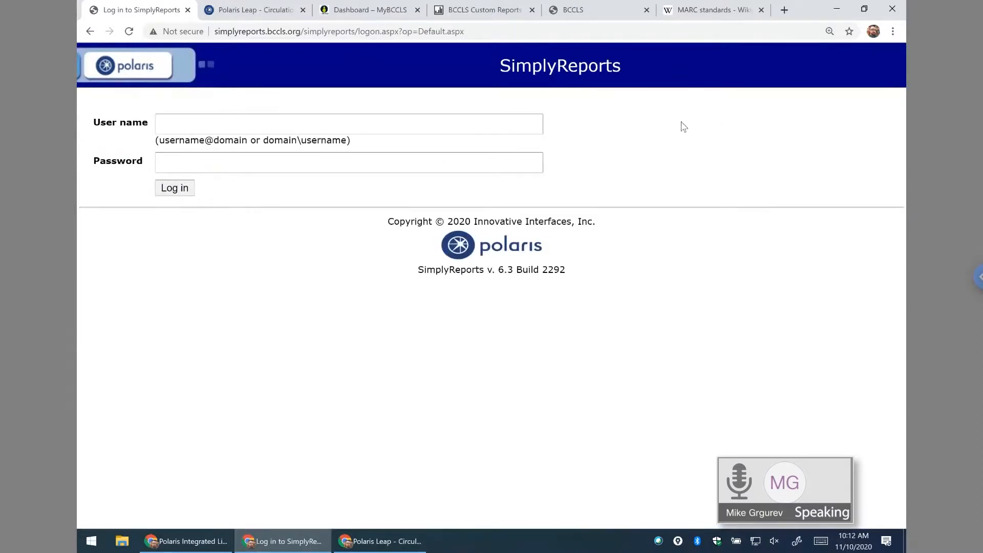
left_click(223, 32)
left_click(222, 32)
left_click_drag(215, 32, 356, 33)
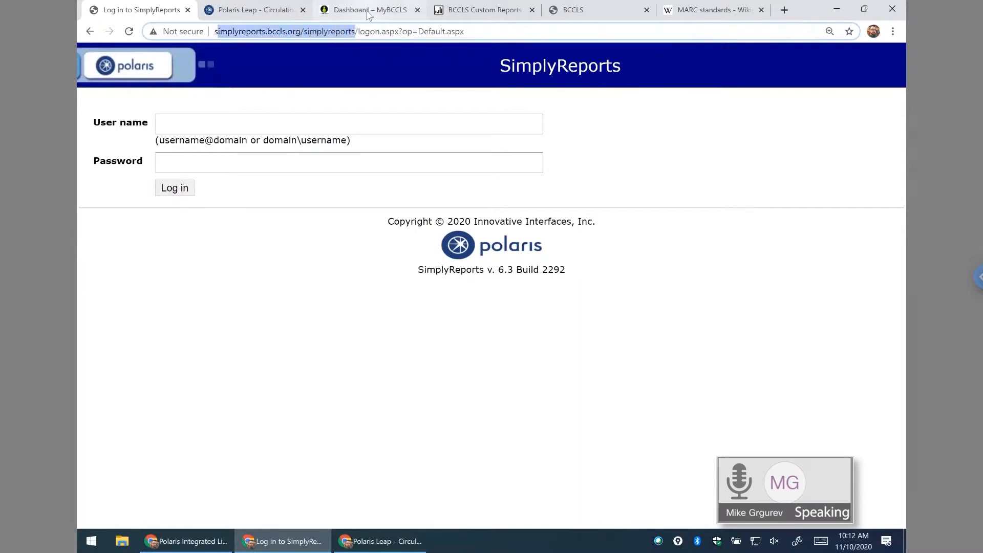
- Use the Simply Reports quick link on the MyBCCLS dashboard to reach the SimplyReports login page
left_click(367, 12)
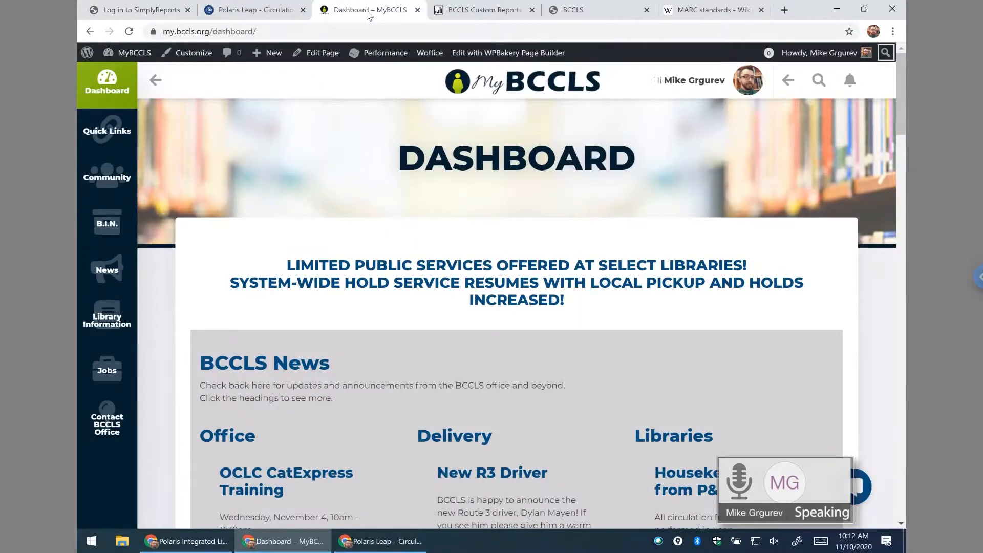
mouse_move(113, 127)
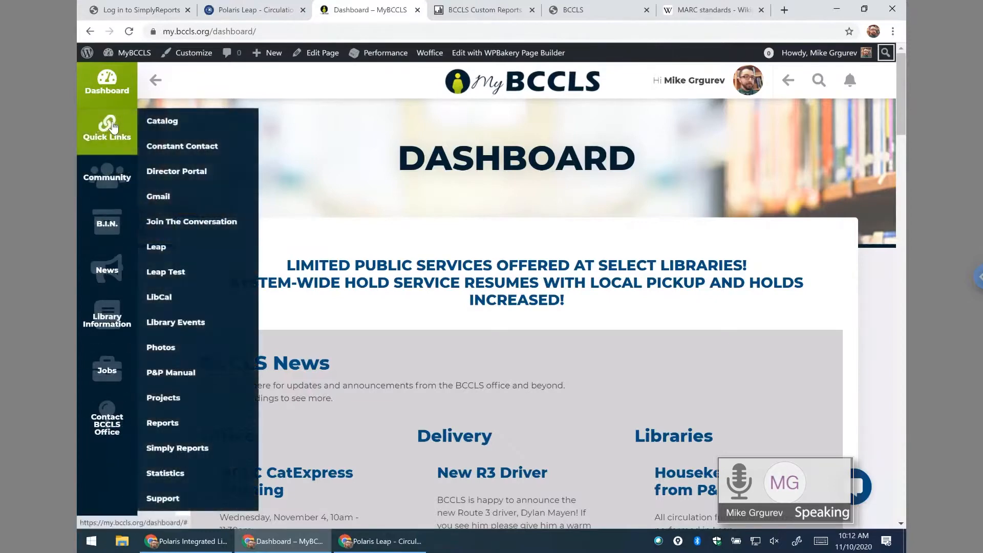
left_click(196, 451)
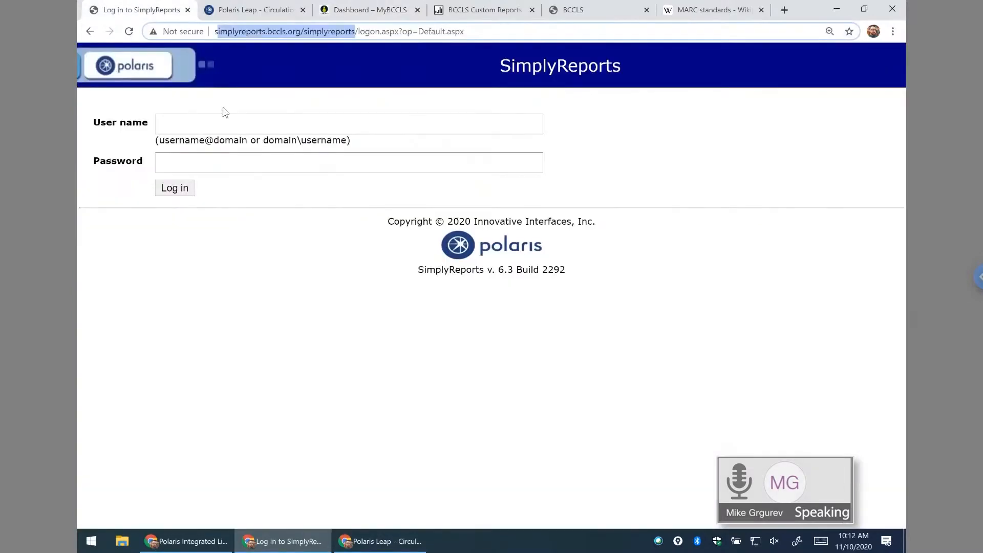
- Log in to SimplyReports with the saved circulation user name and the account password
left_click(238, 122)
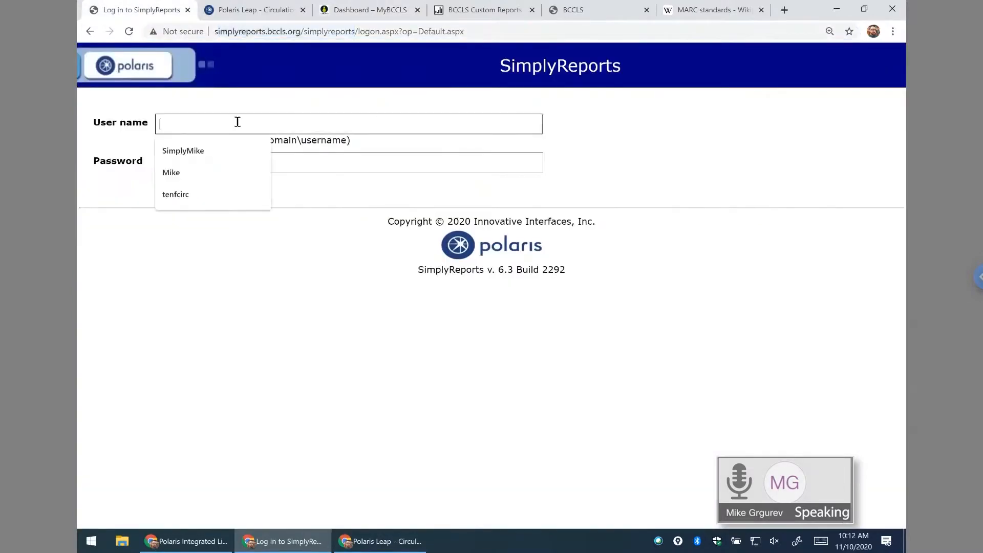
left_click(189, 194)
left_click(219, 162)
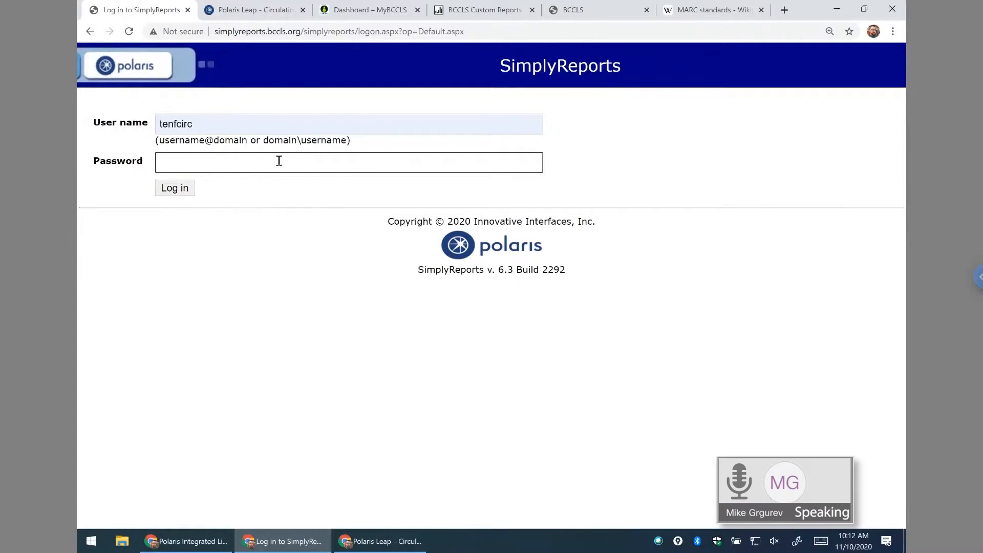
type("•••••••••••")
key("Return")
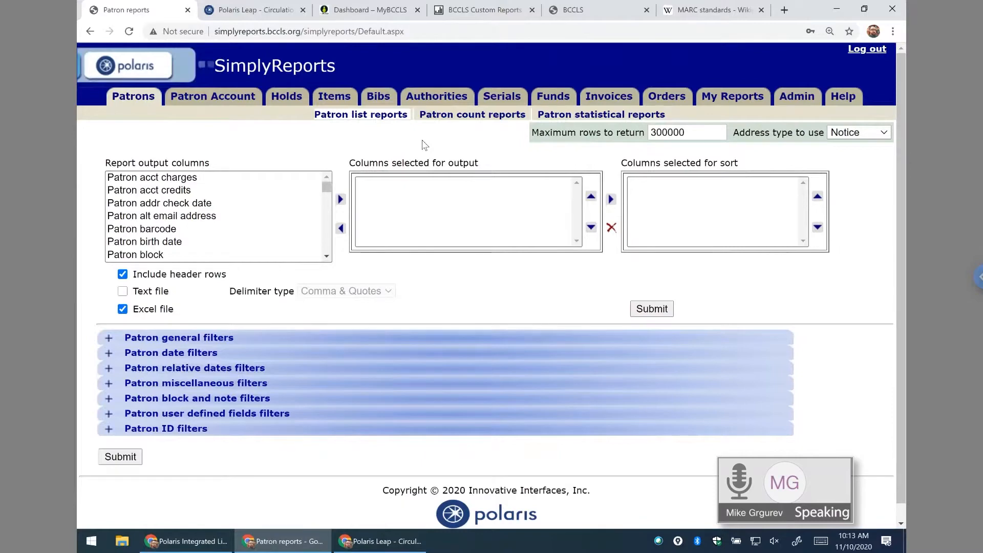
- Open the BCCLS Custom Reports page through the Reports quick link on the MyBCCLS dashboard
left_click(358, 12)
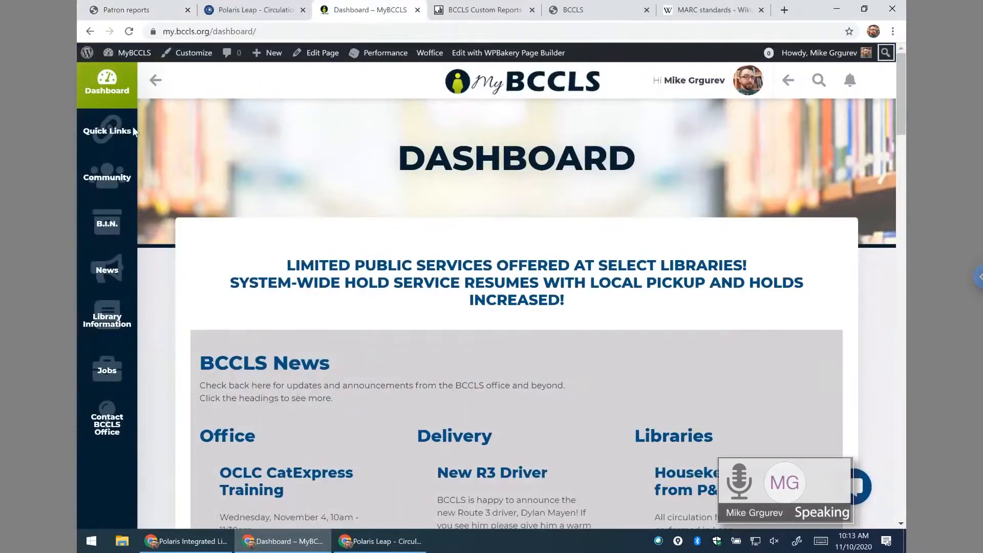
mouse_move(107, 131)
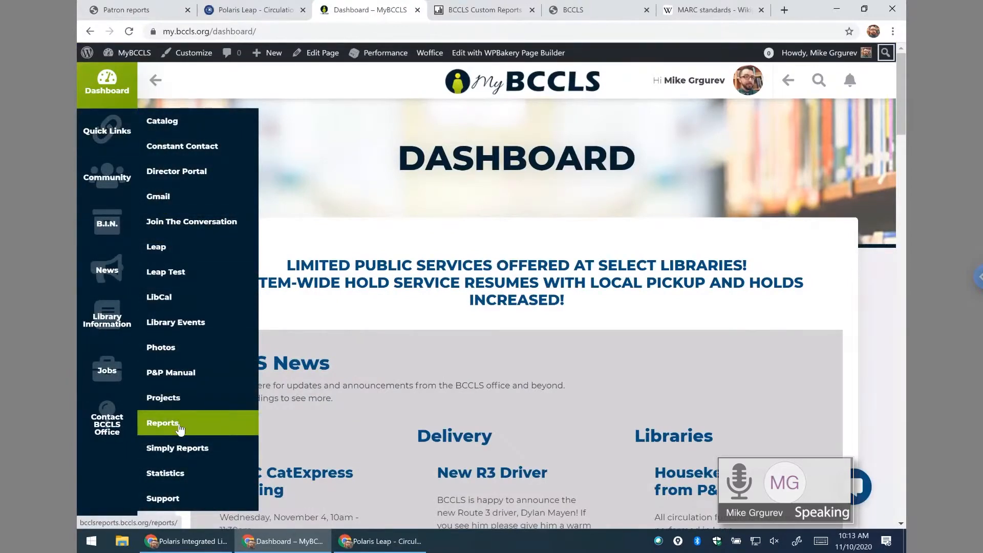
left_click(179, 429)
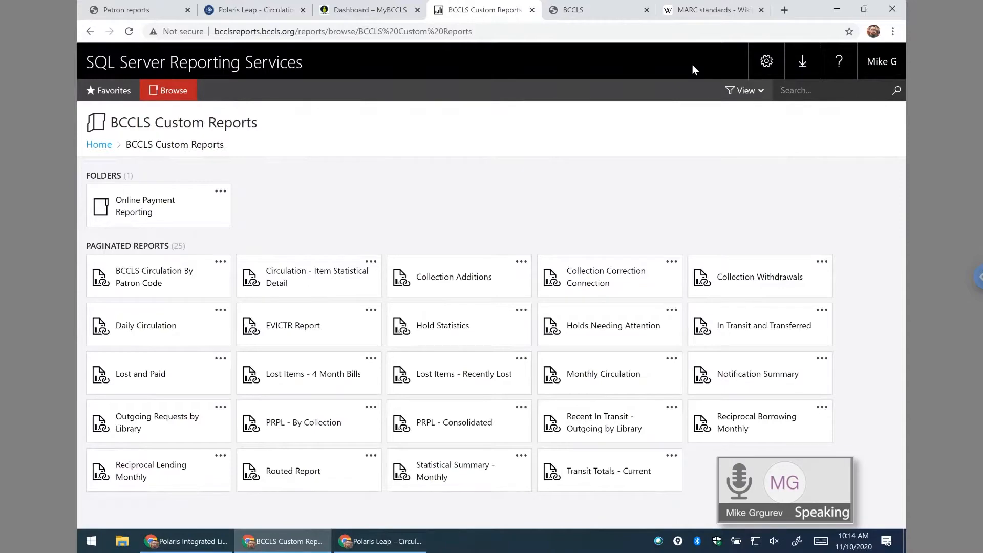
- Open the BCCLS statistics page from the MyBCCLS dashboard's quick links and look through its report table
left_click(368, 10)
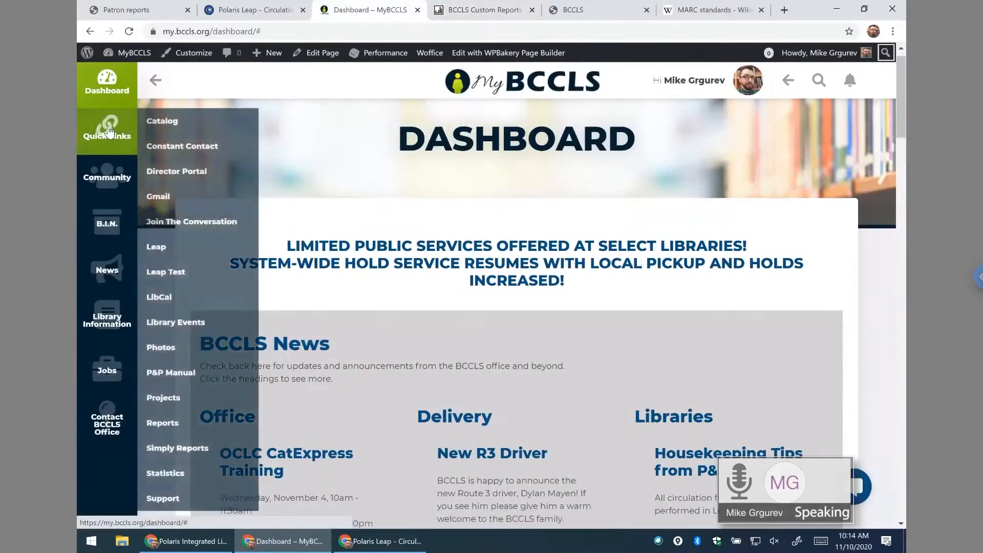
left_click(108, 134)
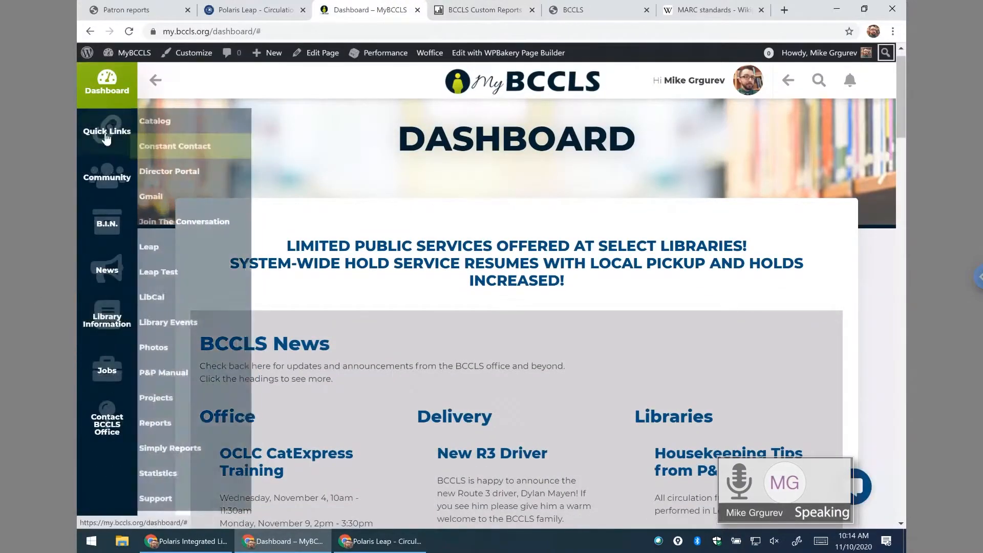
left_click(181, 474)
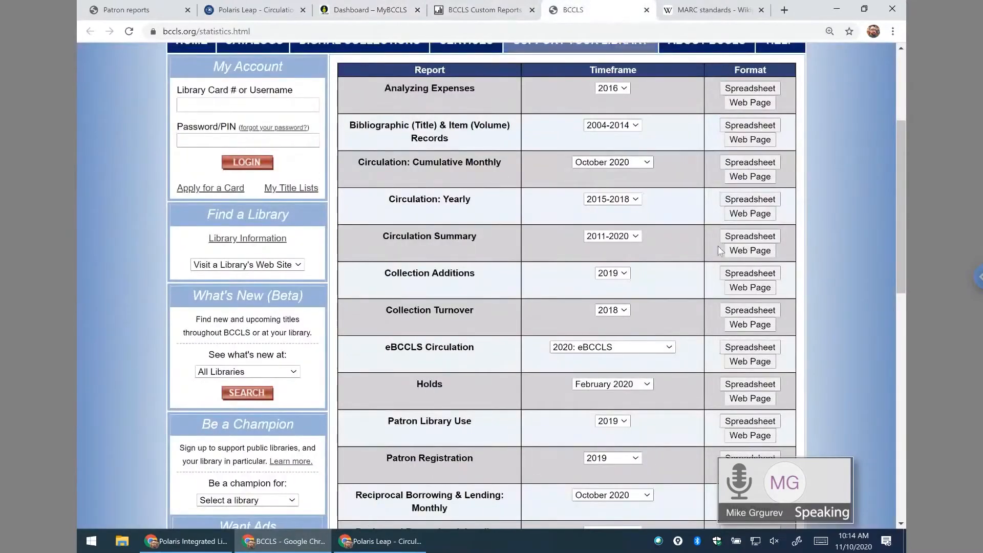
scroll(718, 245, "up", 2)
scroll(737, 248, "down", 3)
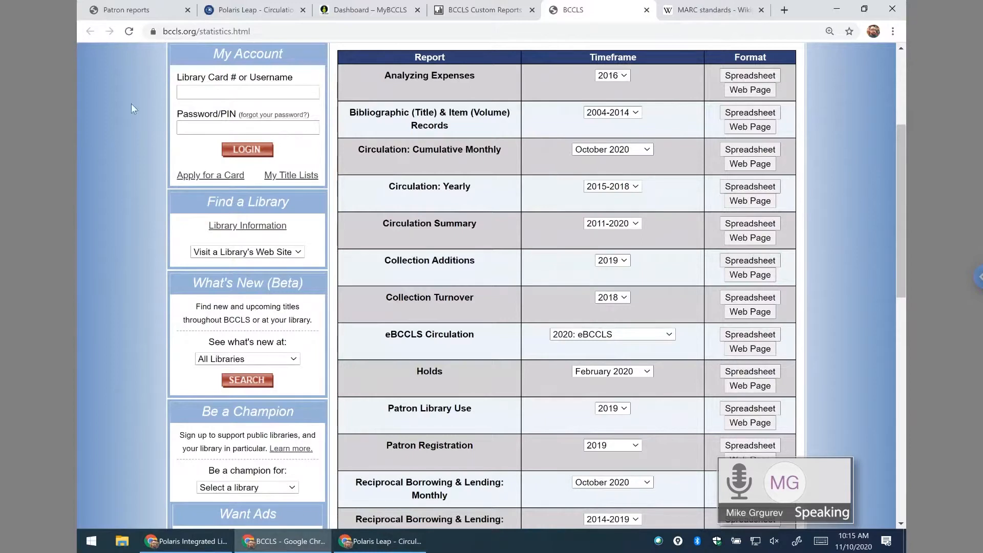
- Highlight the statistics page's address, then revisit the custom reports page and the quick links on the MyBCCLS dashboard
left_click(202, 34)
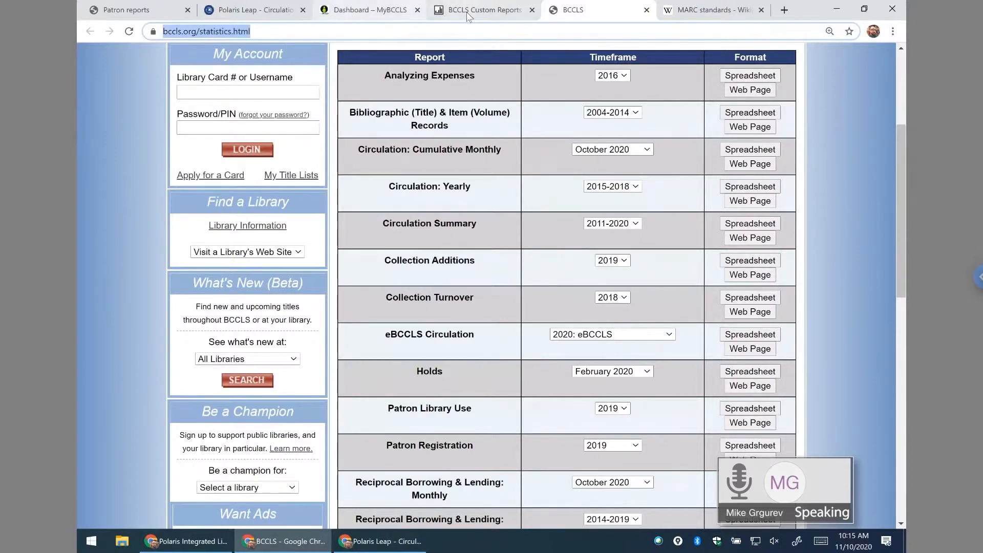
left_click(482, 9)
left_click(369, 9)
mouse_move(95, 163)
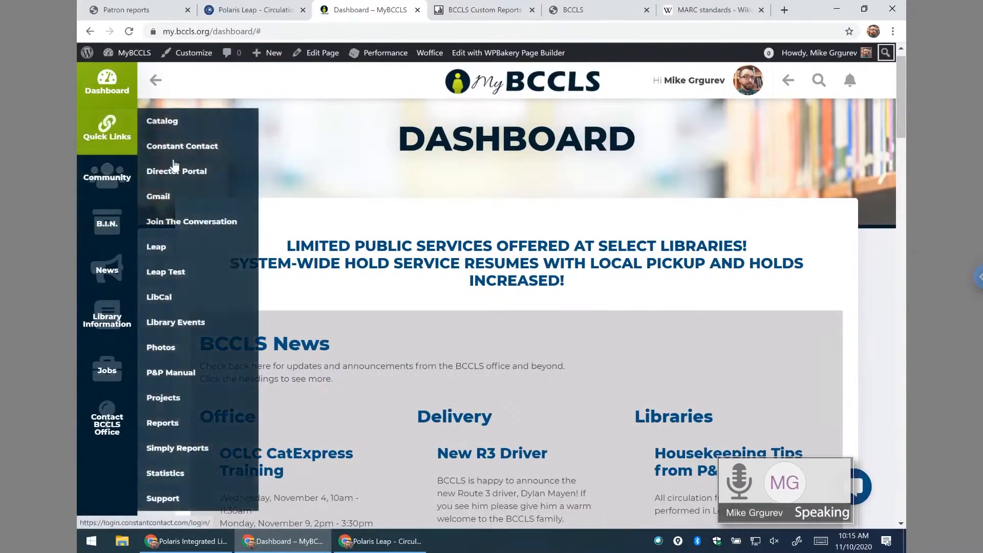
- Return to SimplyReports, cross out the Serials, Funds, Invoices, Orders and Admin categories in pink ink, and clear the marks
left_click(134, 10)
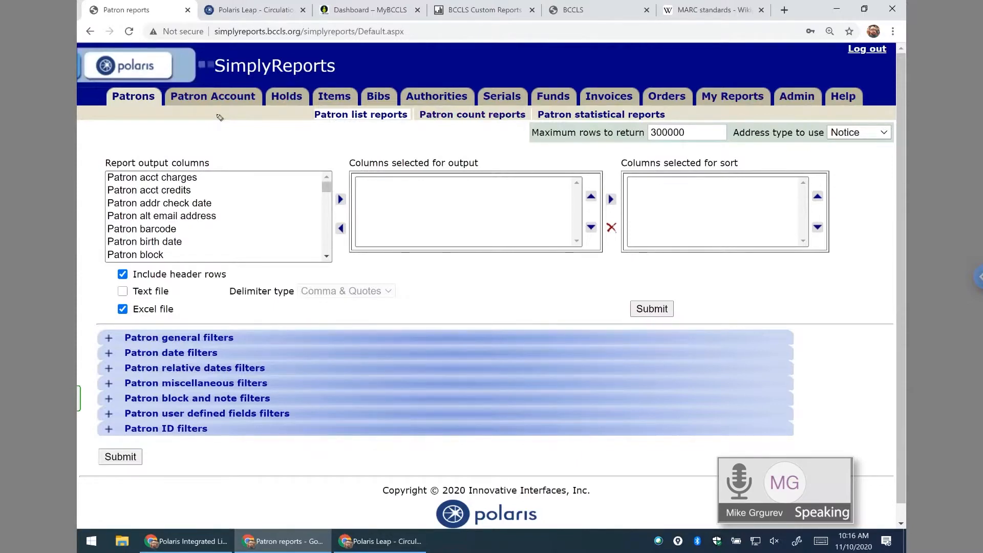
left_click_drag(819, 95, 776, 97)
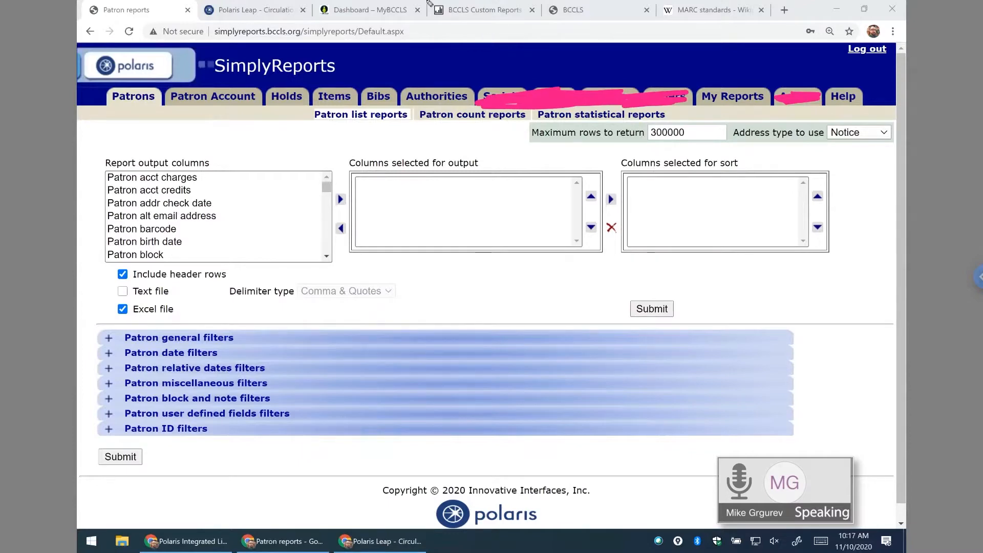
right_click(581, 61)
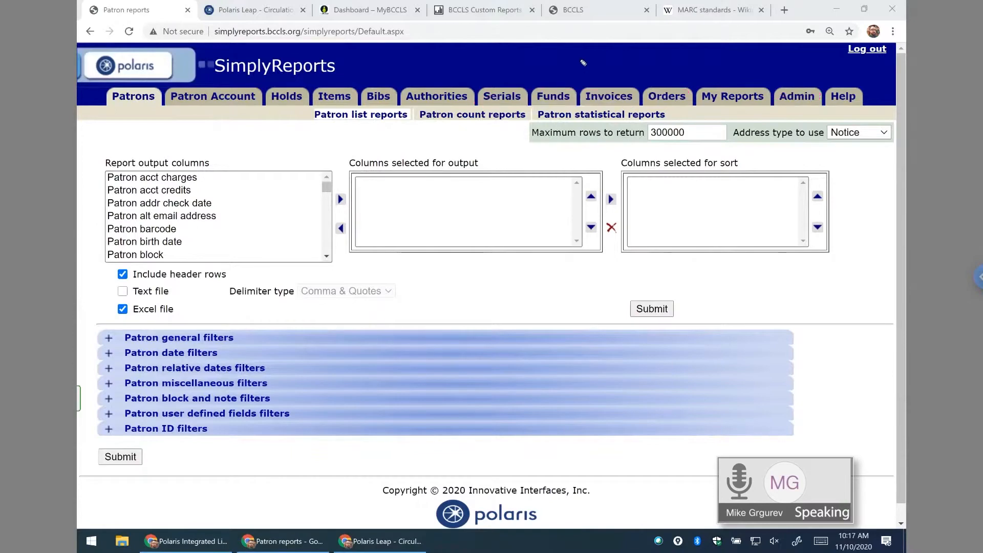
- Open the item list reports page and look over its output columns and filters
left_click(347, 98)
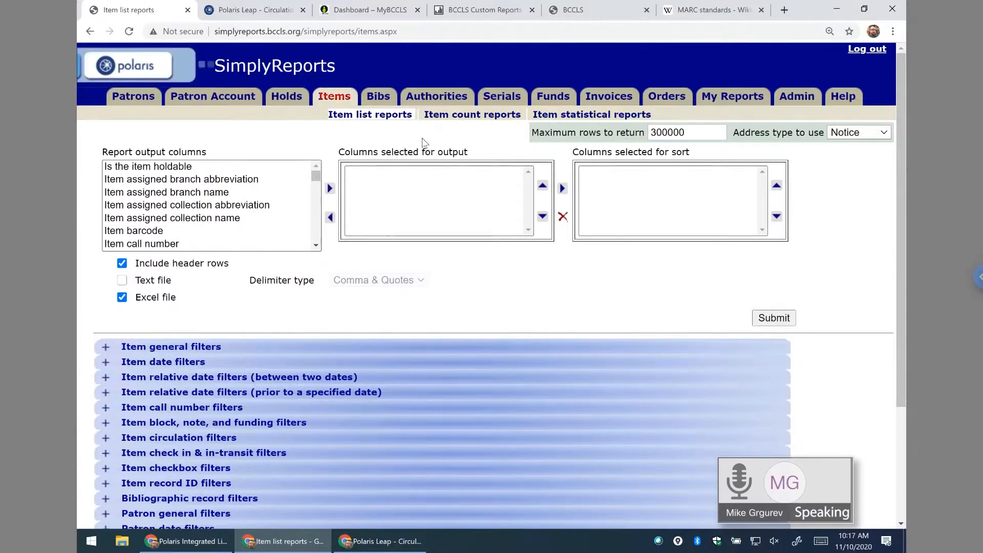
scroll(423, 139, "down", 1)
scroll(422, 139, "up", 1)
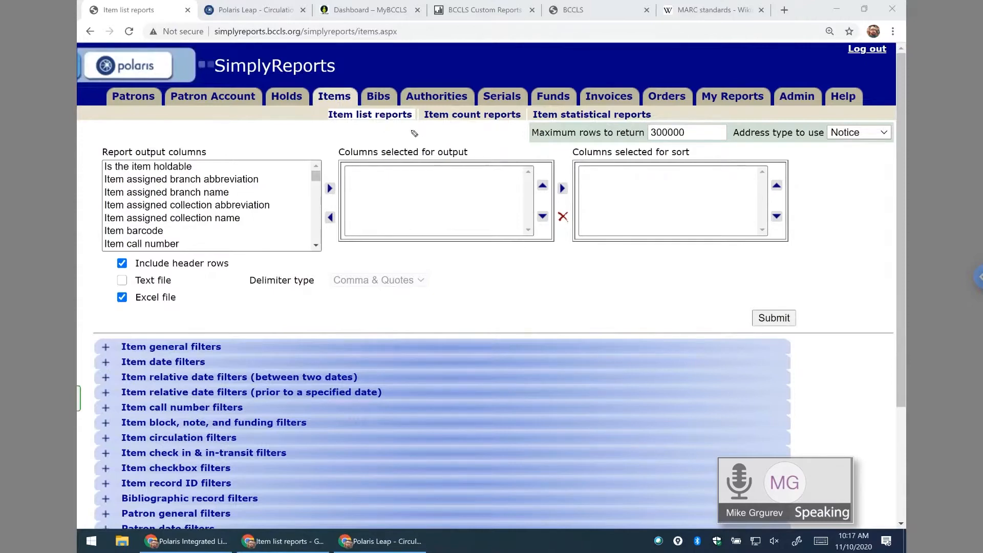
- Underline the three item report types and circle the maximum rows setting in pink ink, clearing the marks after each
mouse_move(327, 123)
left_mouse_down()
mouse_move(385, 128)
mouse_move(350, 133)
left_mouse_up()
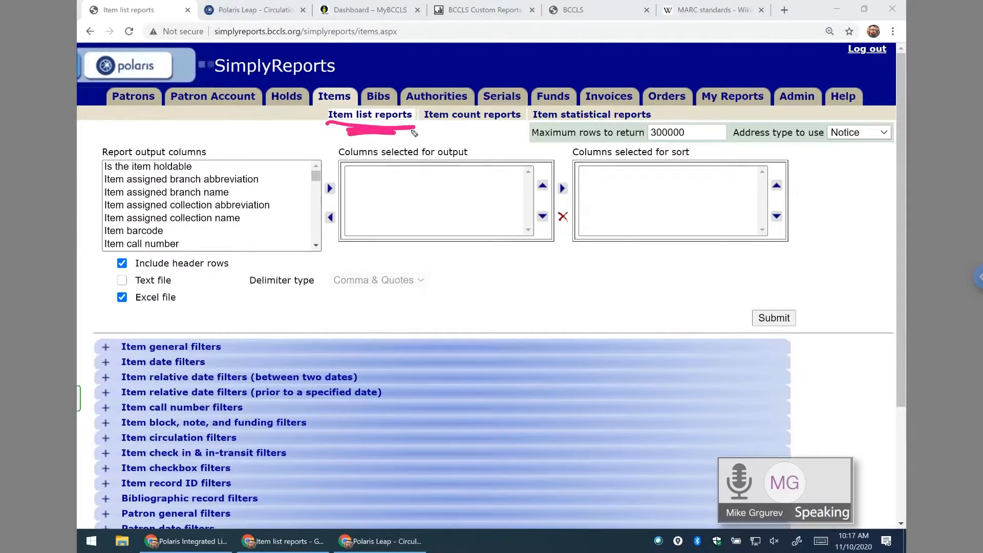
mouse_move(431, 128)
left_mouse_down()
mouse_move(658, 132)
mouse_move(580, 136)
mouse_move(630, 138)
left_mouse_up()
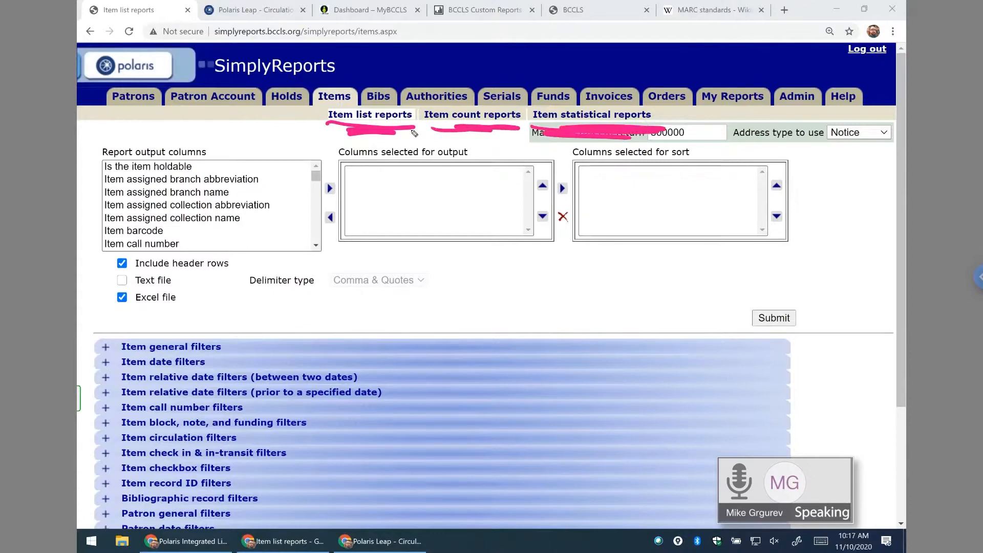
right_click(414, 133)
mouse_move(510, 125)
left_mouse_down()
mouse_move(722, 110)
mouse_move(525, 156)
left_mouse_up()
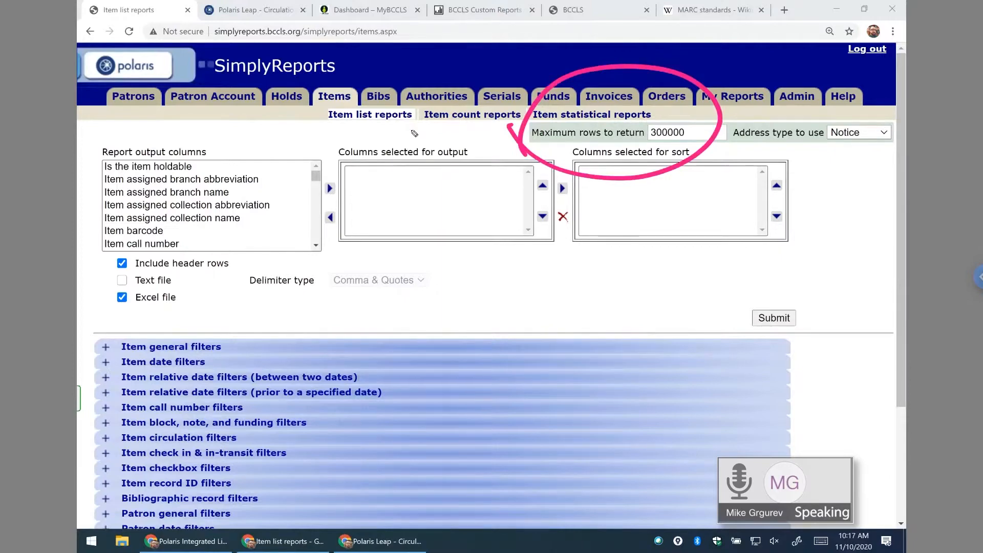
right_click(414, 134)
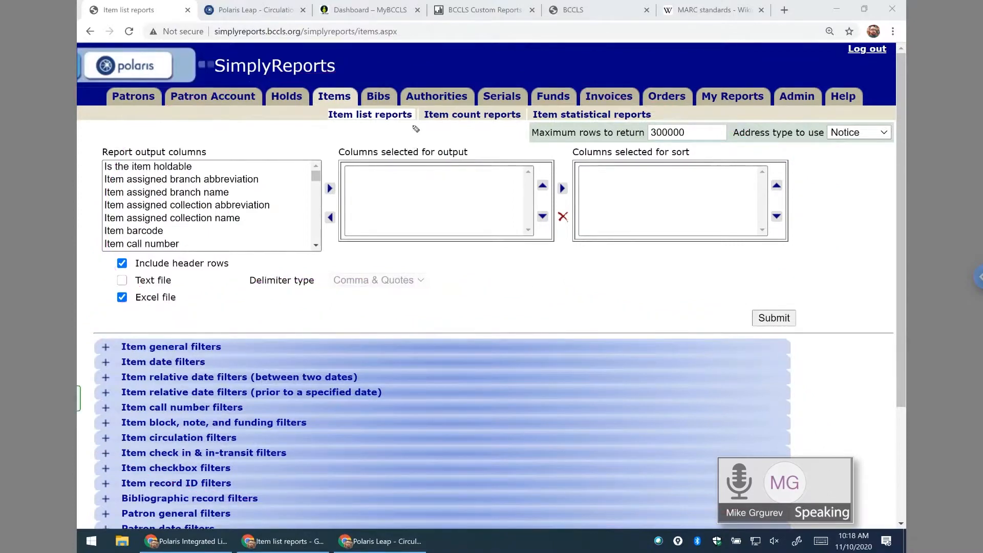
- Run an item list report with Item barcode as the output column, and close its preview after checking the row limit
double_click(147, 231)
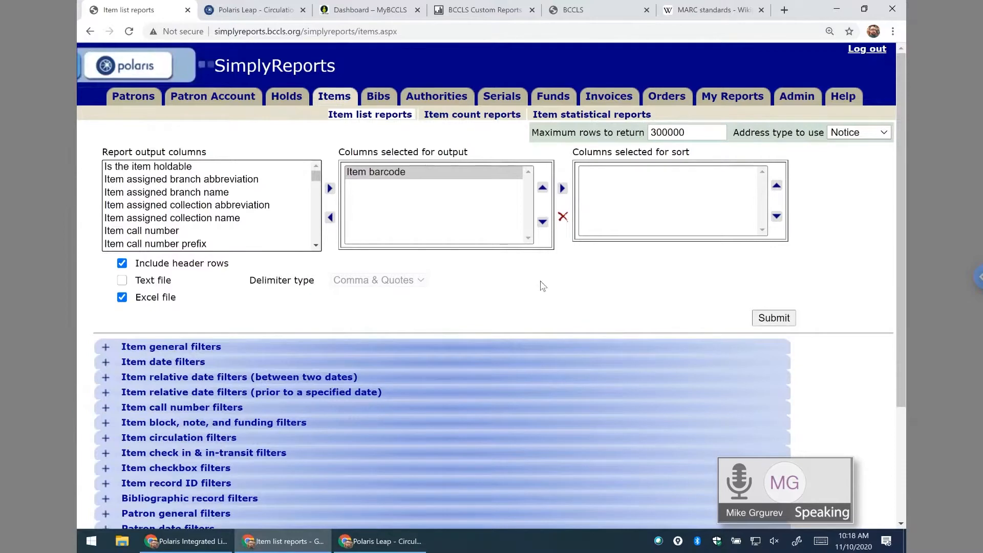
left_click(768, 321)
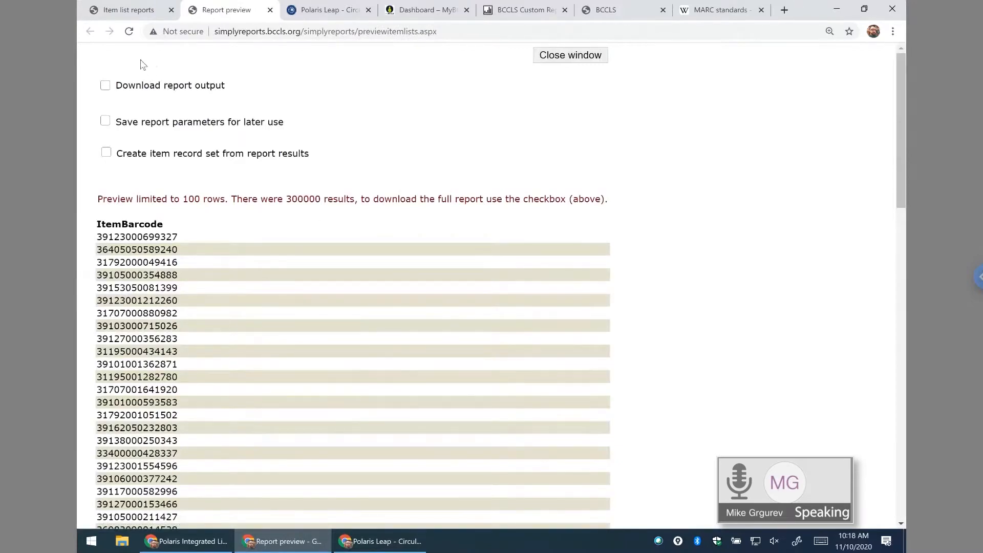
left_click(130, 11)
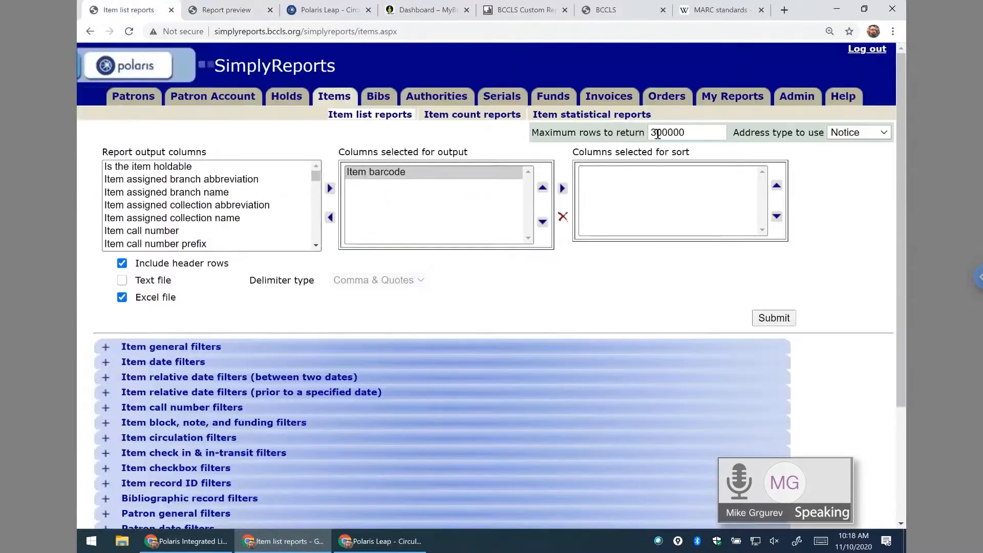
left_click(226, 10)
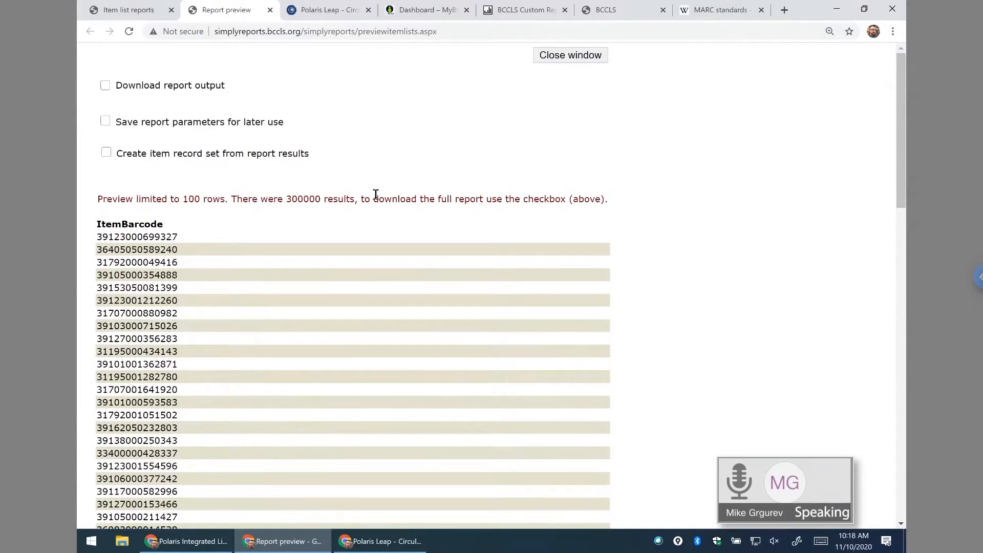
left_click(270, 9)
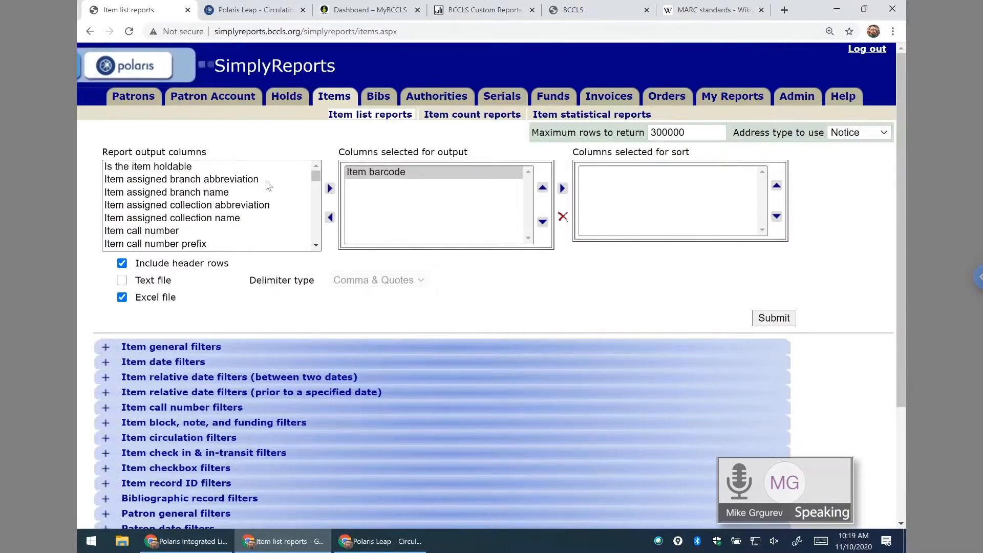
- Look over the available item columns, comparing Is the item holdable, Item assigned branch abbreviation and Item assigned branch name
left_click(198, 180)
left_click(195, 168)
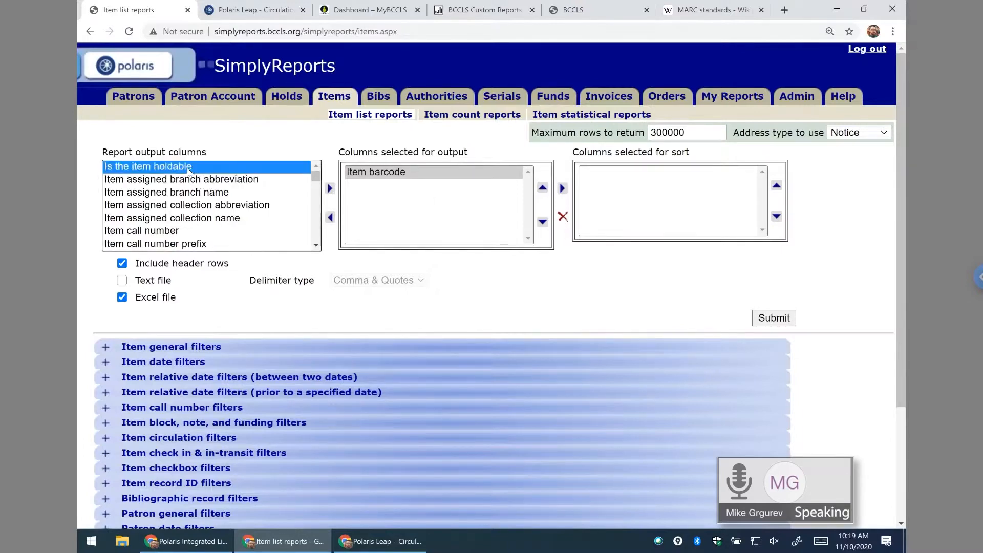
left_click(381, 174)
left_click(187, 183)
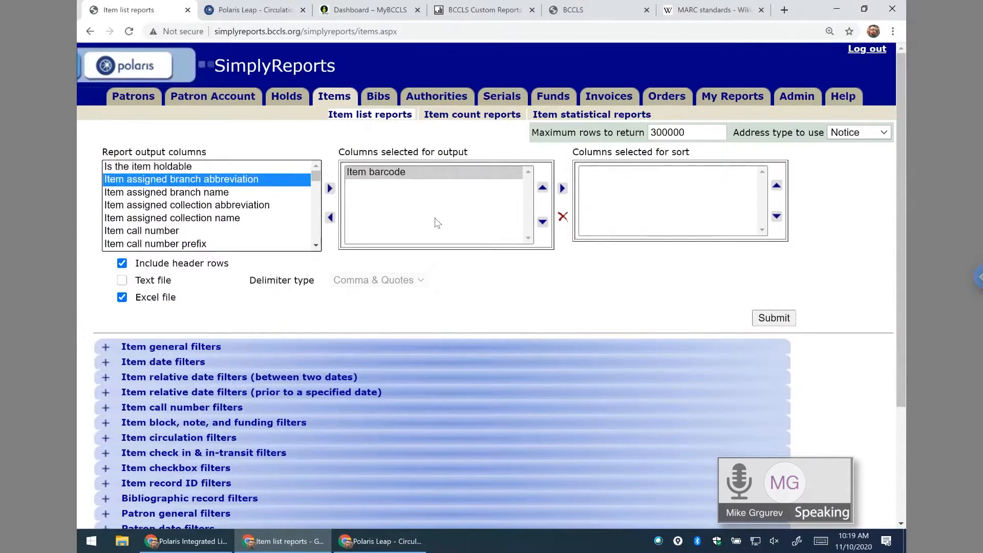
mouse_move(316, 177)
left_mouse_down()
mouse_move(324, 215)
mouse_move(316, 175)
left_mouse_up()
left_click(220, 179)
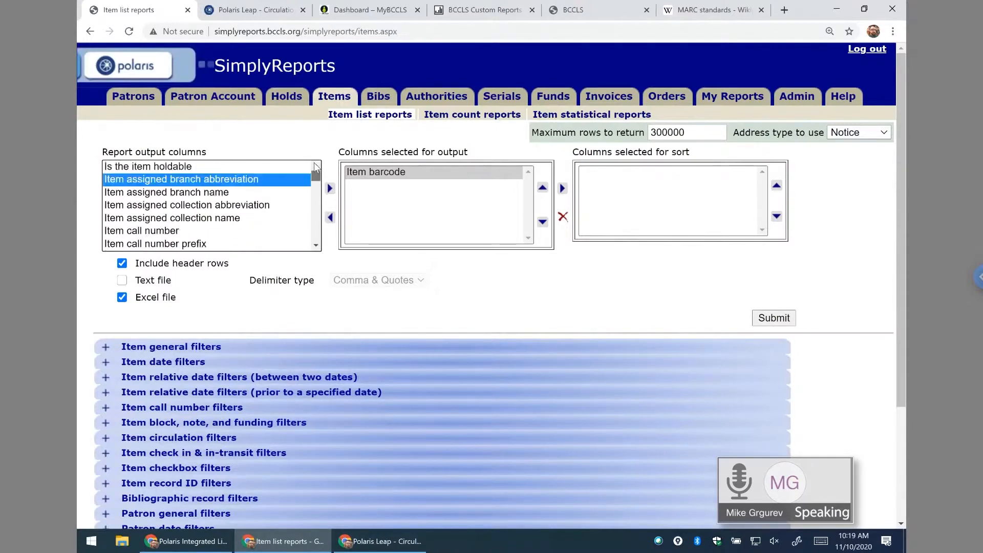
left_click(194, 192)
left_click(198, 181)
left_click(191, 194)
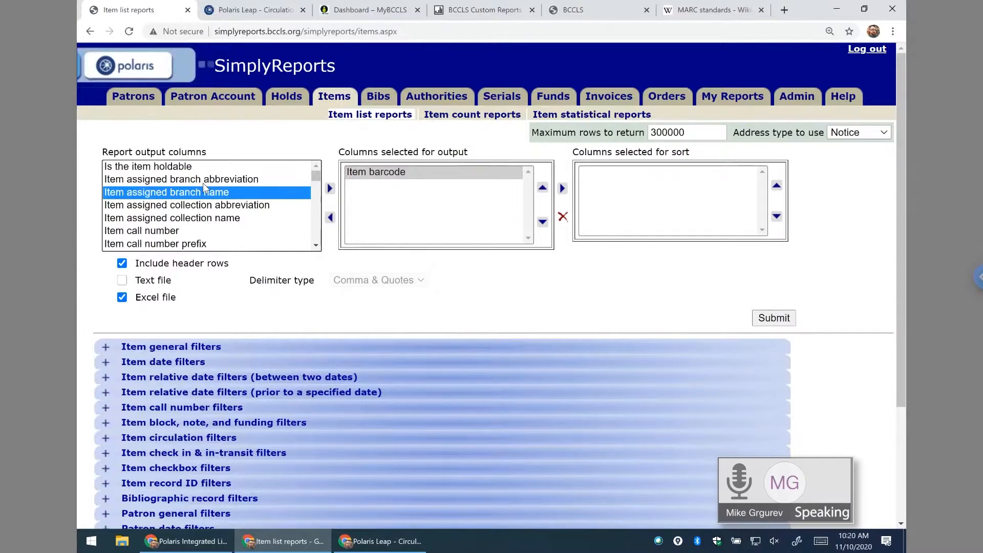
- Go to the MARC columns in the available list, view the Wikipedia article on MARC standards, and return to SimplyReports
key("m")
left_click_drag(315, 246, 315, 247)
left_click(689, 10)
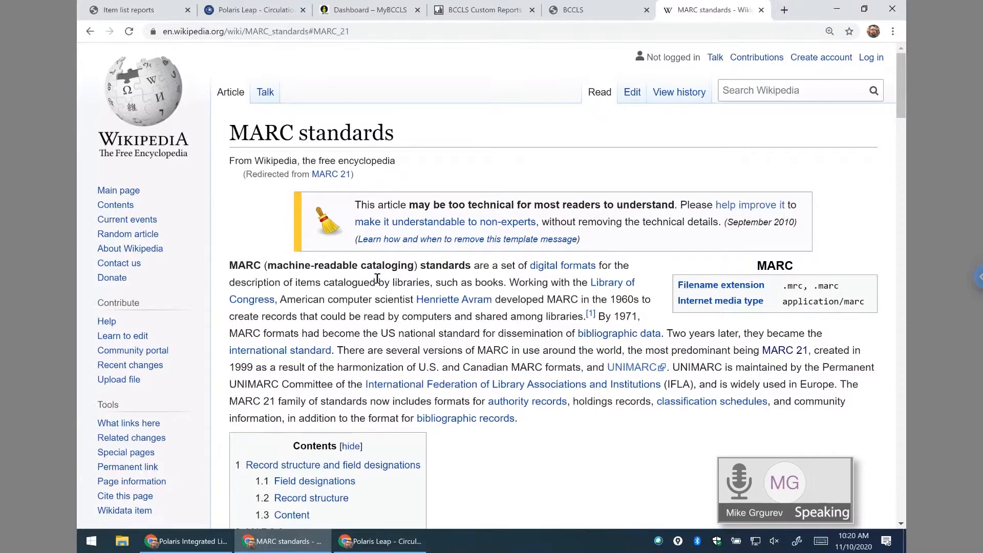
left_click(102, 17)
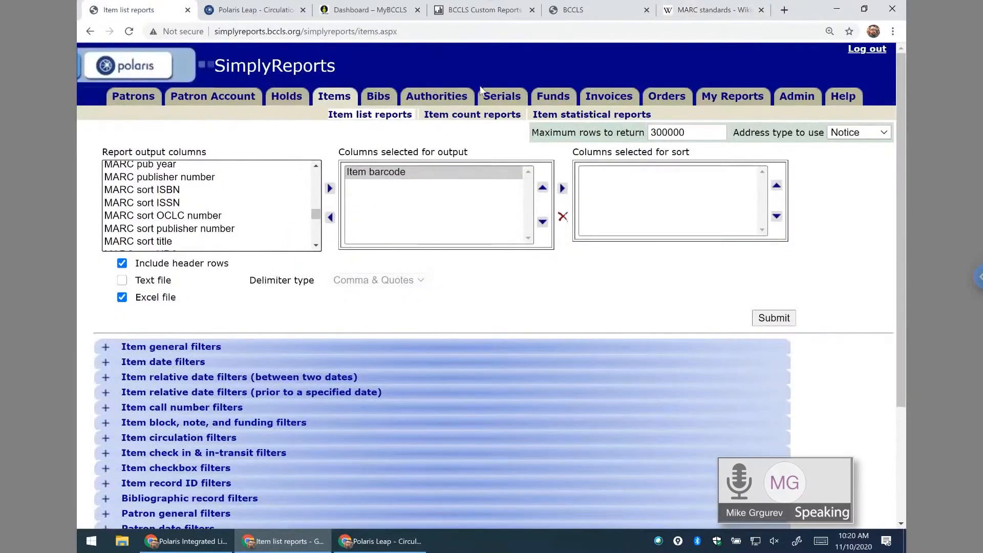
- Add MARC title to the output columns and place it above Item barcode
left_click(162, 190)
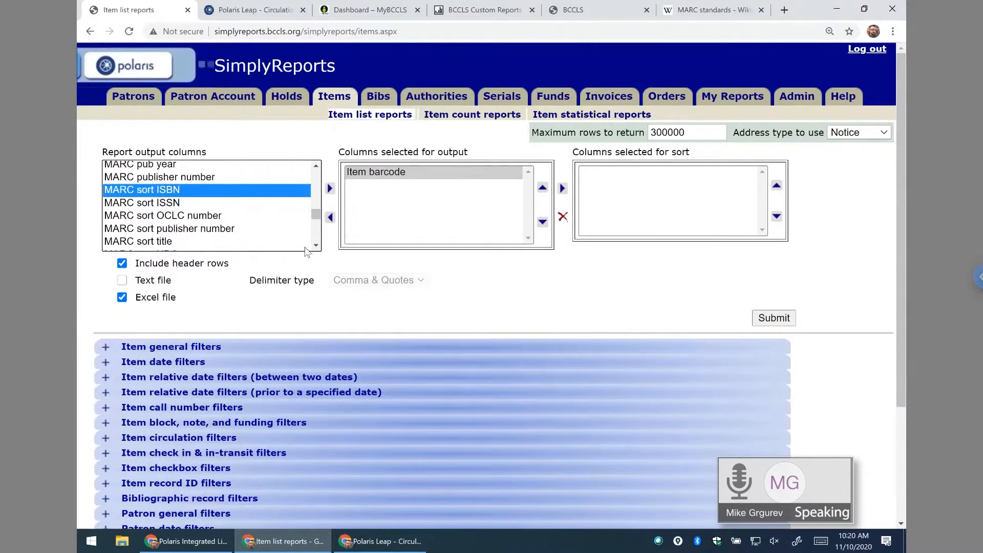
scroll(315, 246, "down", 3)
double_click(146, 193)
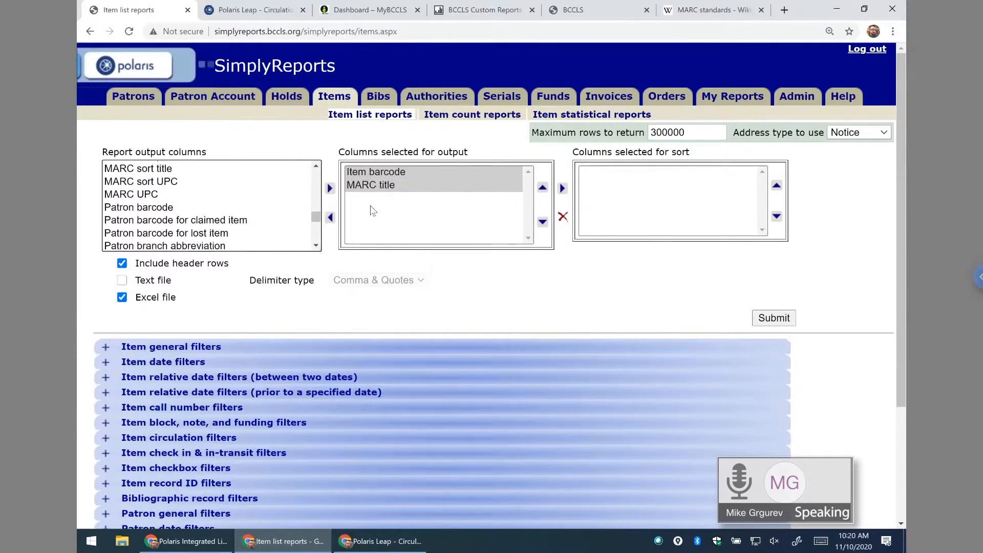
left_click(373, 185)
left_click(542, 188)
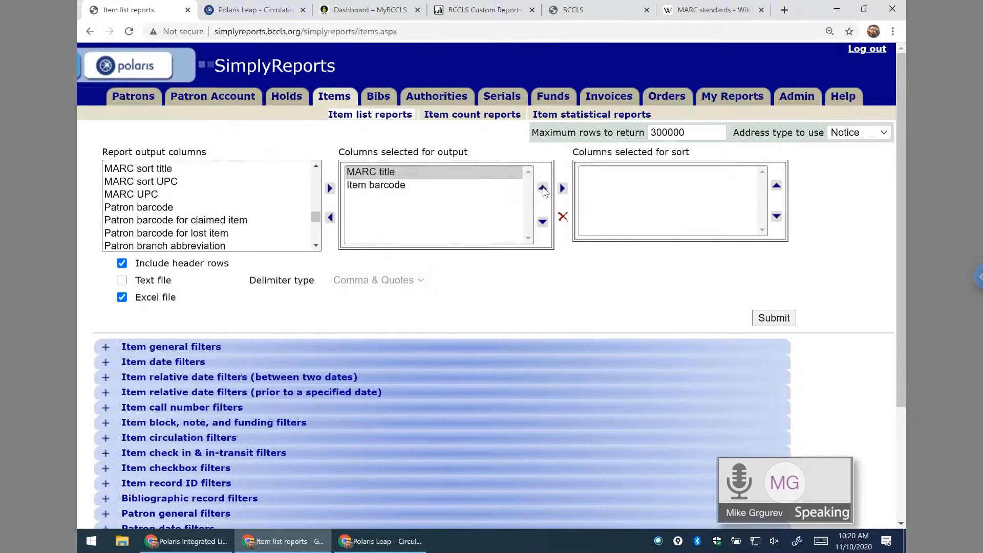
left_click(414, 185)
- Examine the MARC UPC and Patron barcode columns, and compare the branch and collection columns at the start of the available list
left_click(166, 184)
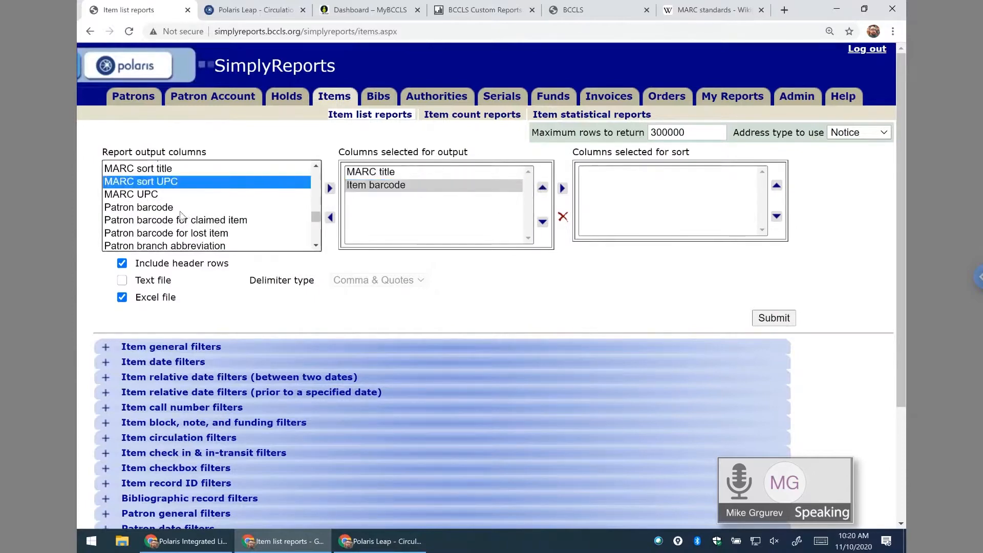
left_click(164, 208)
left_click(155, 197)
left_click_drag(316, 219, 316, 172)
left_click(229, 182)
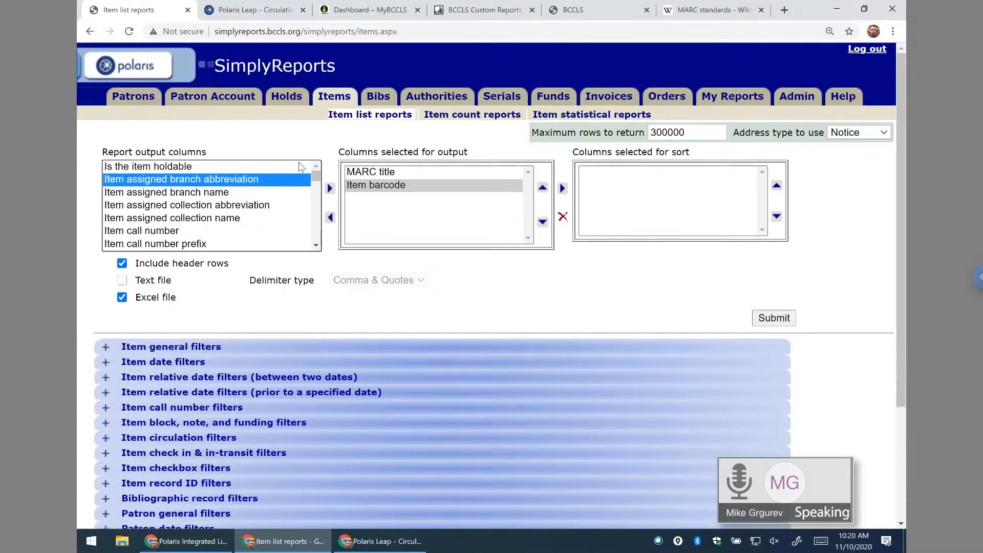
left_click(188, 207)
left_click(186, 184)
left_click(191, 208)
left_click(182, 183)
left_click(180, 190)
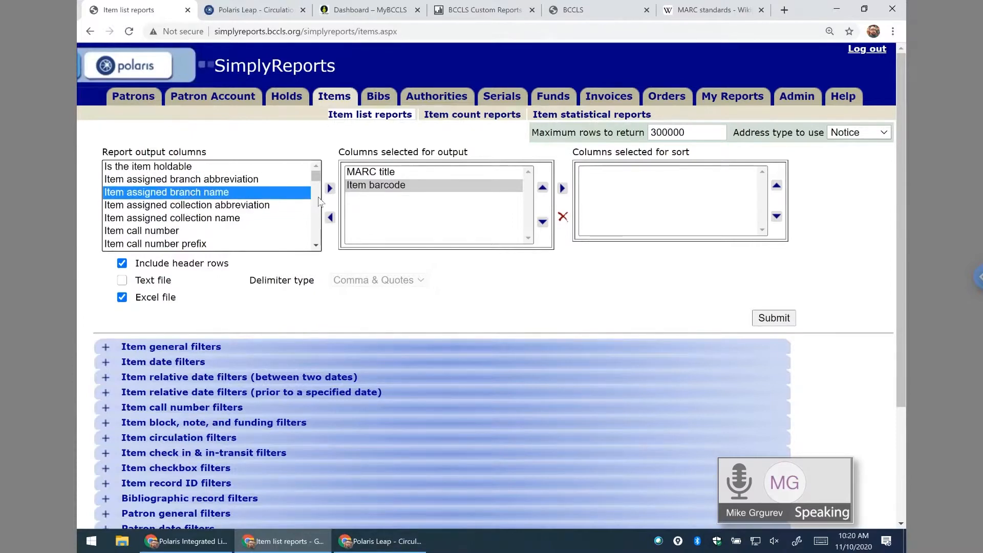
- Add Item assigned branch name to the output columns and move it to the first position
left_click(564, 81)
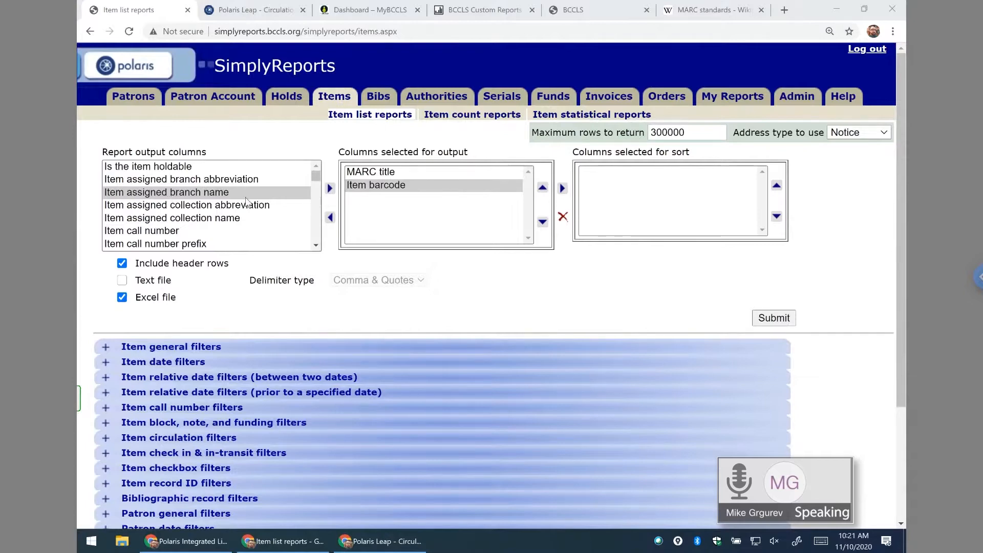
left_click(211, 194)
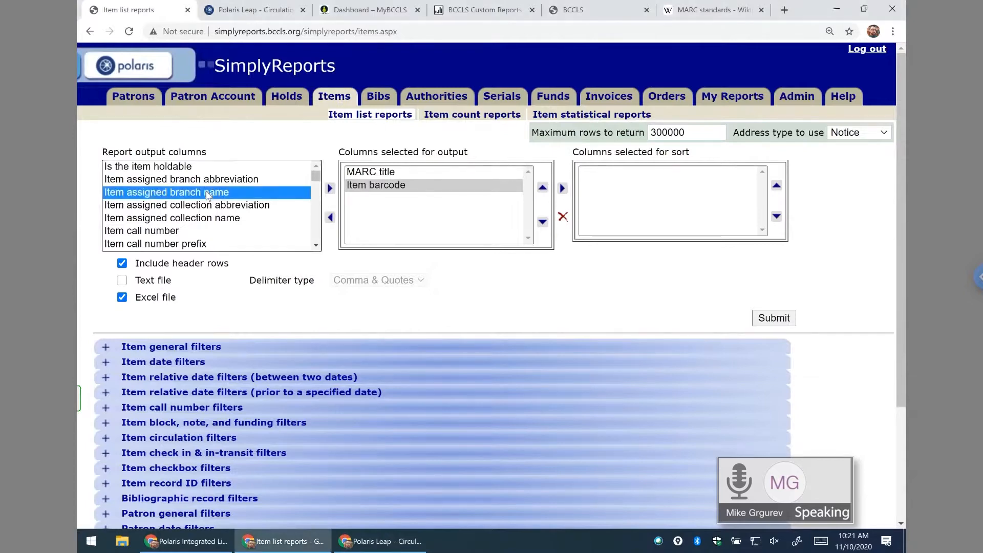
left_click(330, 189)
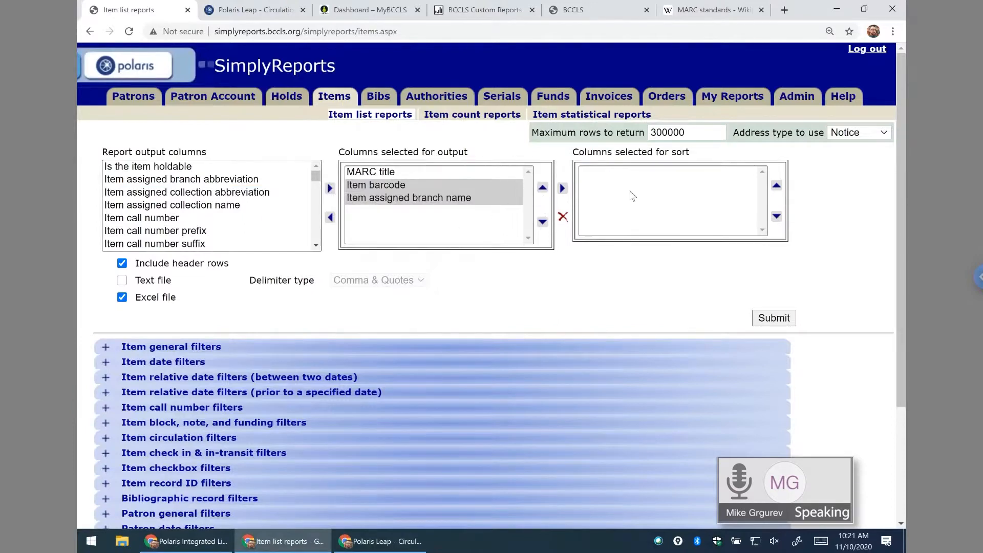
mouse_move(521, 222)
left_mouse_down()
mouse_move(526, 176)
mouse_move(504, 250)
left_mouse_up()
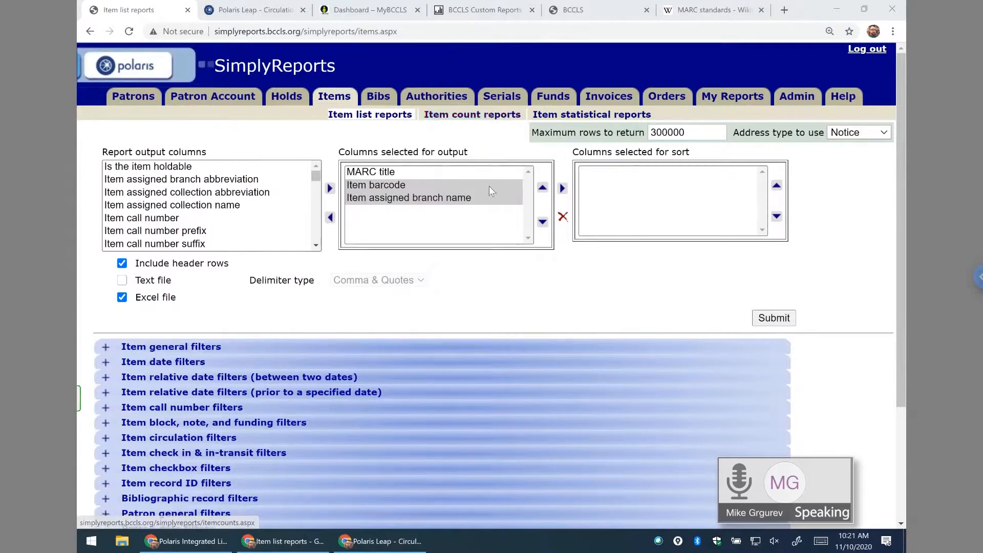
left_click(393, 176)
left_click(402, 202)
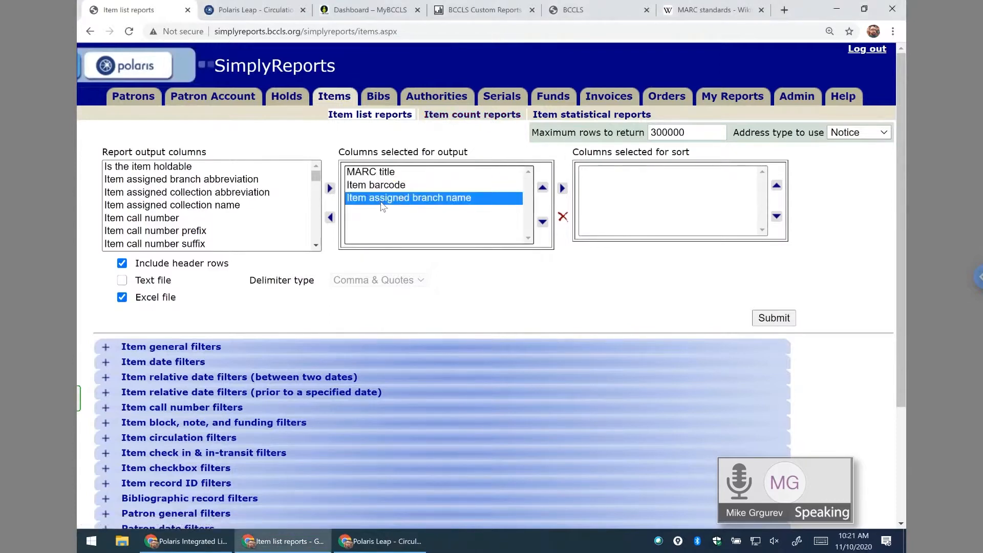
left_click(542, 189)
left_click(542, 188)
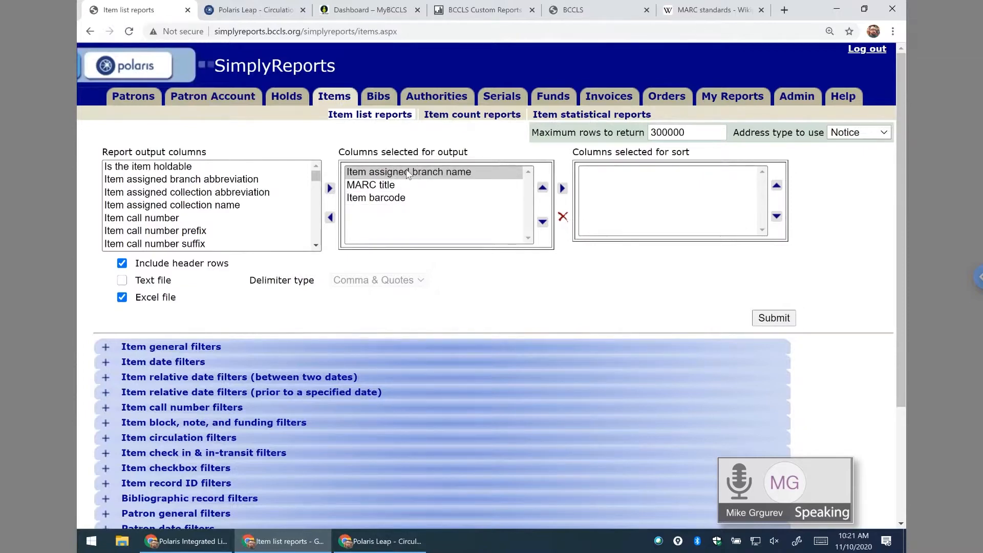
- Remove Item assigned branch name from the output columns and return to the start of the available columns
left_click(331, 220)
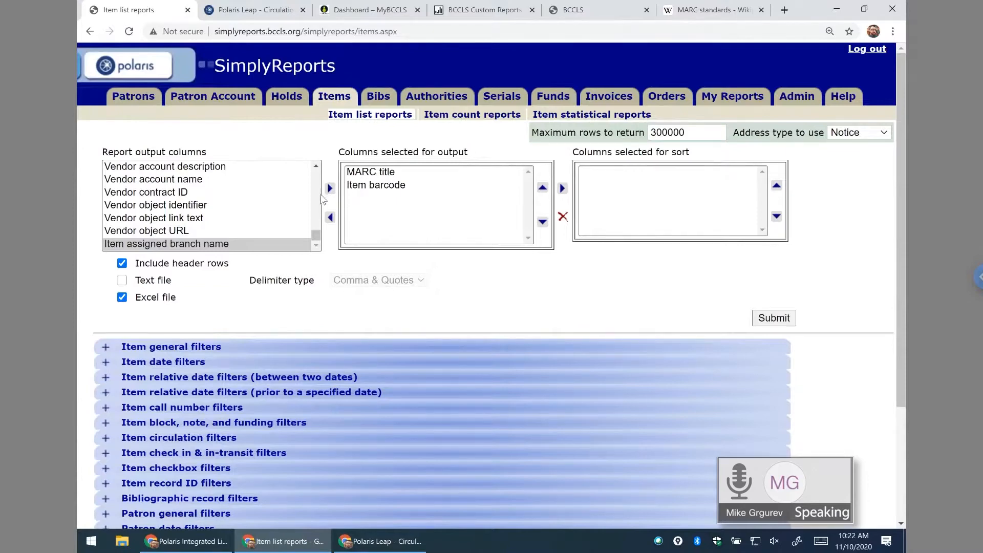
left_click_drag(315, 236, 315, 175)
left_click(404, 187)
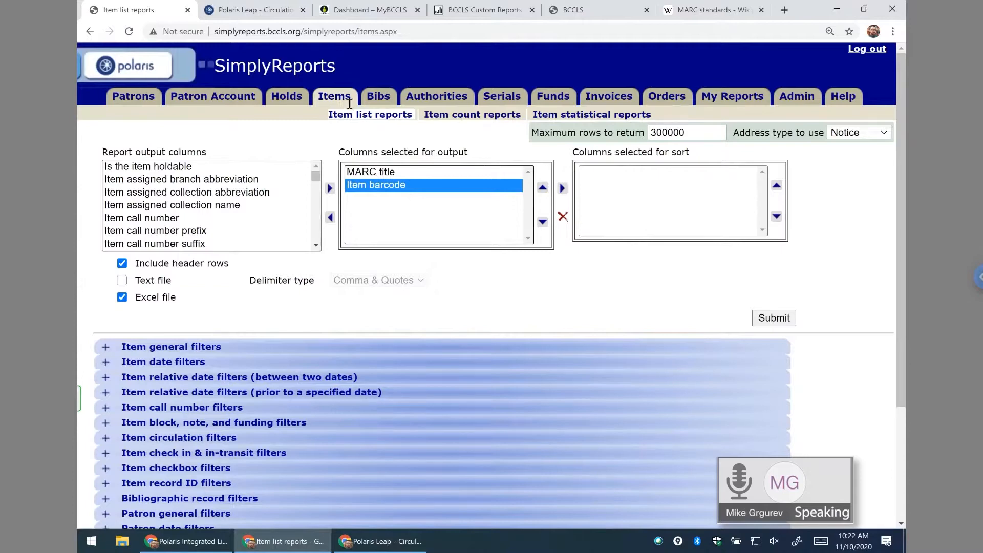
- Mark the Include header rows option in ink, clear the mark, and highlight MARC title and Item barcode in turn
mouse_move(105, 258)
left_mouse_down()
mouse_move(164, 287)
mouse_move(291, 115)
mouse_move(123, 267)
left_mouse_up()
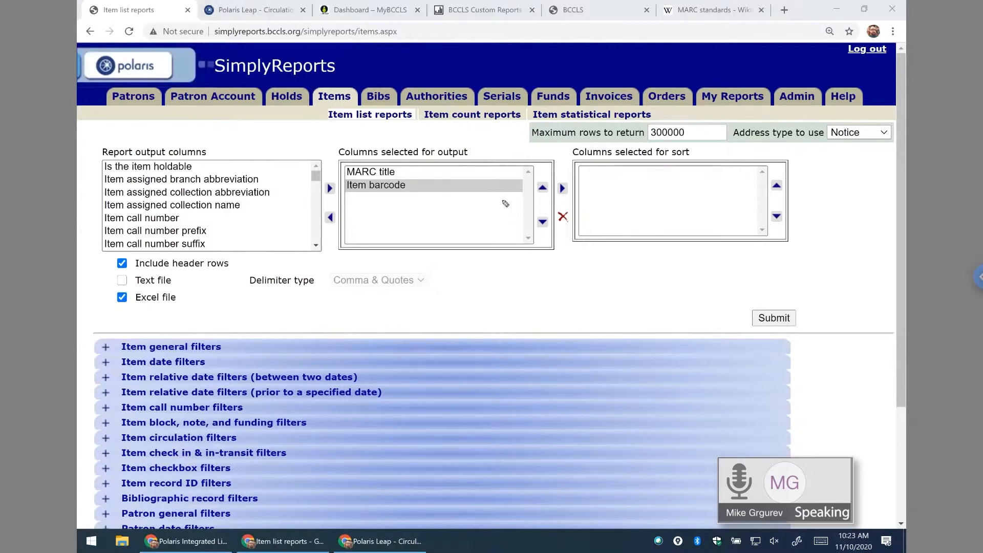
left_click(382, 174)
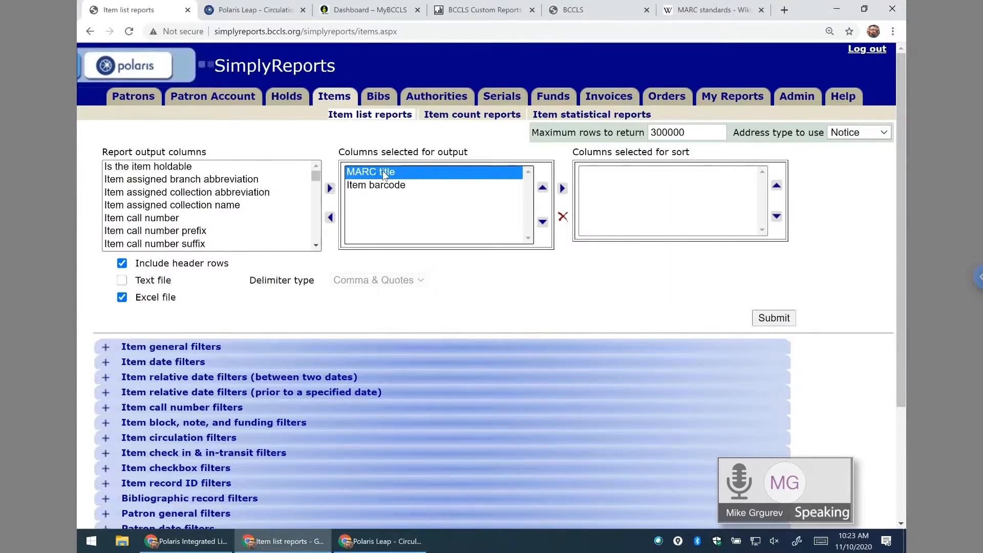
left_click(380, 186)
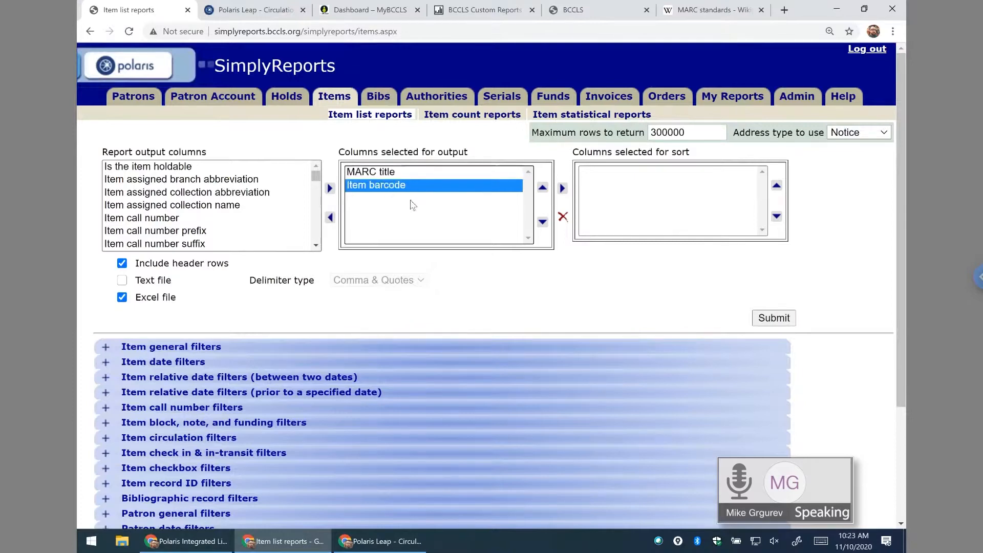
- Add Item call number to the output columns
left_click(173, 221)
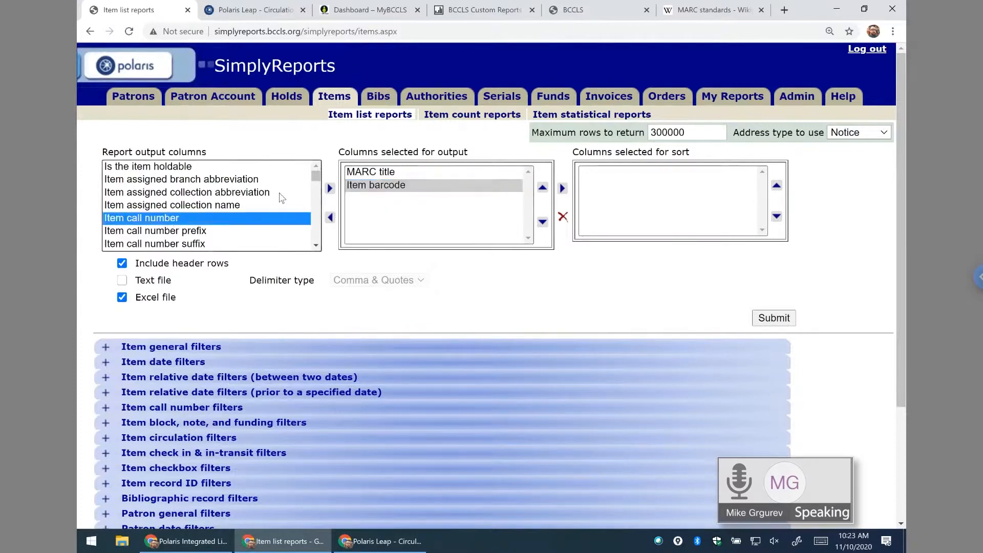
left_click(330, 188)
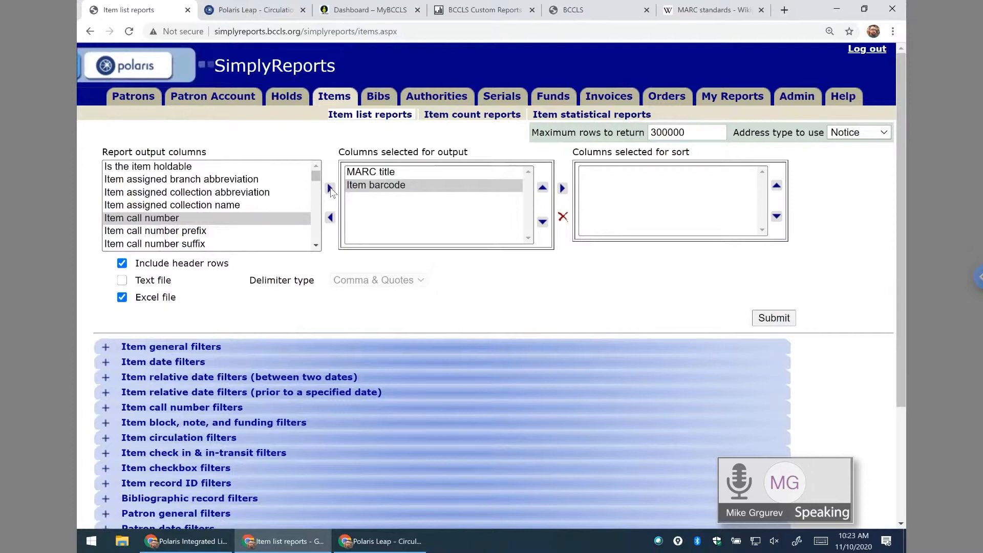
left_click(330, 189)
- Review the order of the three output columns by highlighting MARC title, Item barcode and Item call number in turn
left_click(370, 199)
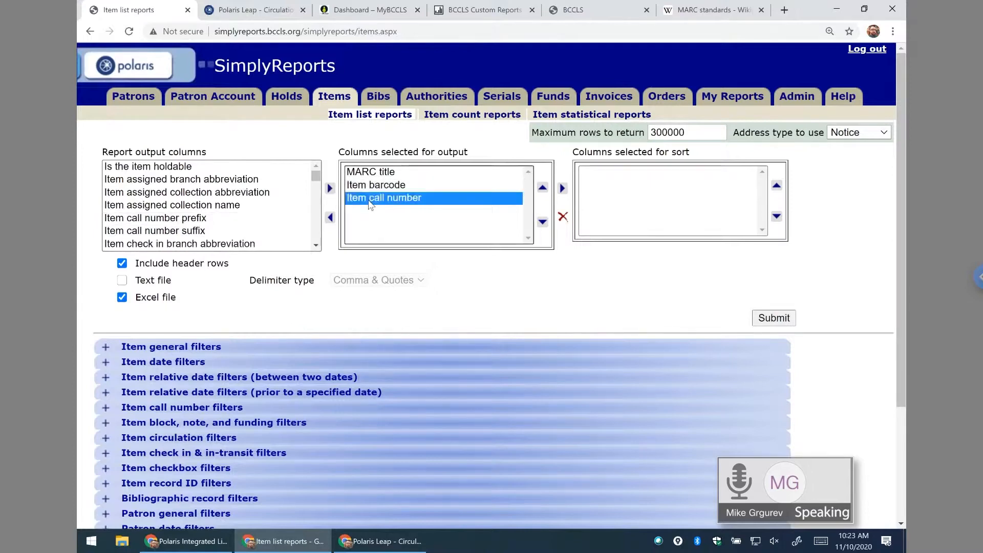
left_click(367, 172)
left_click(372, 196)
left_click(372, 186)
left_click(370, 174)
left_click(372, 184)
left_click(373, 196)
left_click(373, 183)
left_click(373, 174)
left_click(376, 185)
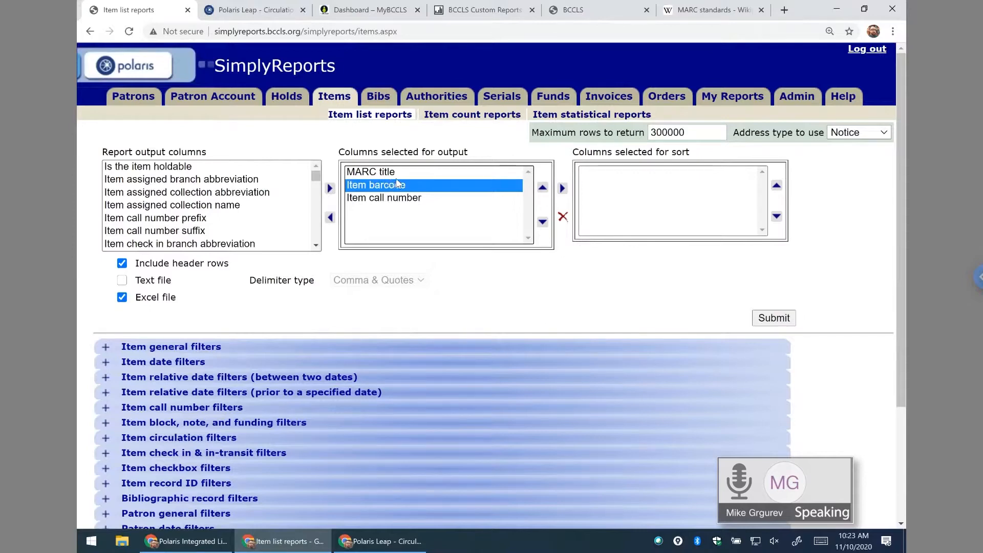
- Move Item barcode above MARC title in the output columns
left_click(387, 179)
left_click(388, 186)
left_click(543, 189)
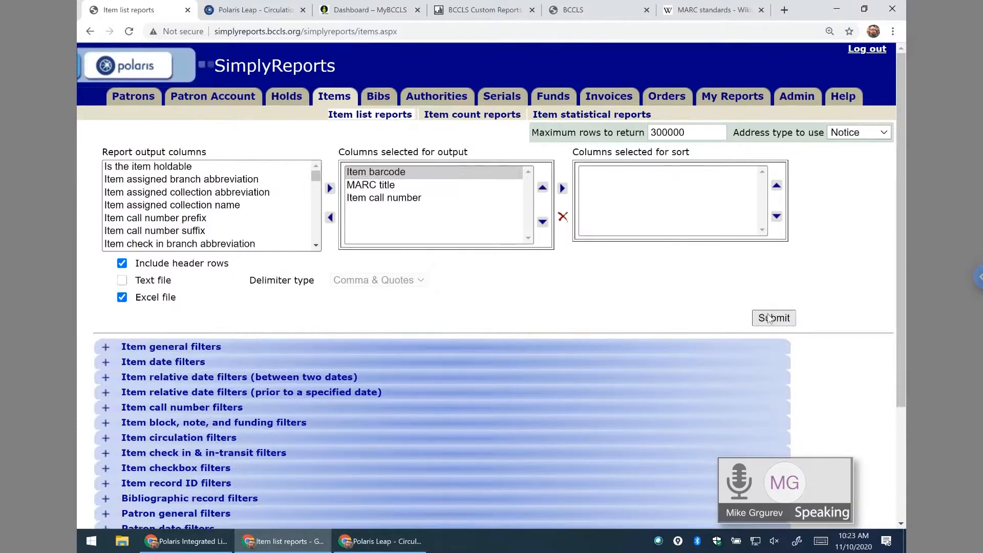
- Set the maximum rows to return to 100000 and run the item list report
left_click(659, 133)
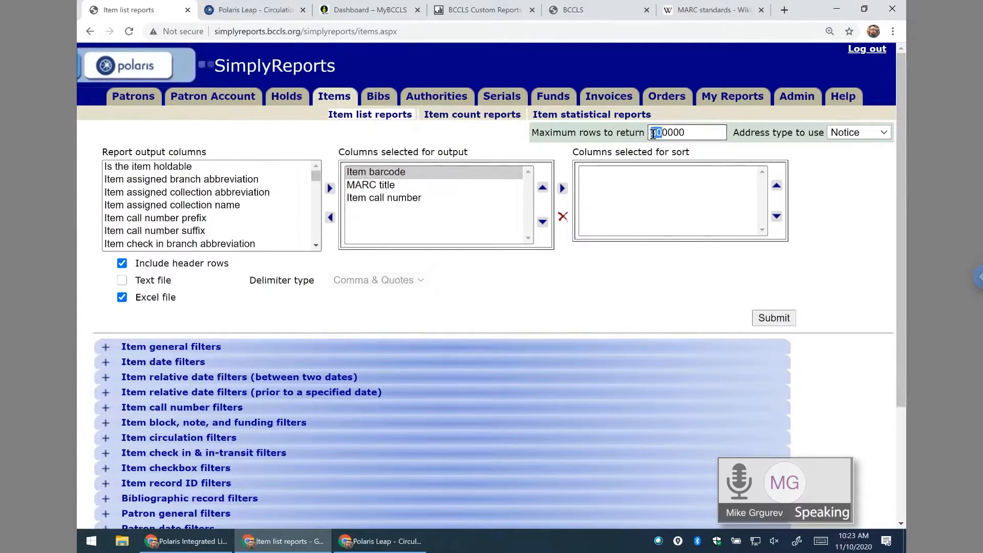
key("BackSpace")
type("1")
left_click(696, 136)
left_click(768, 316)
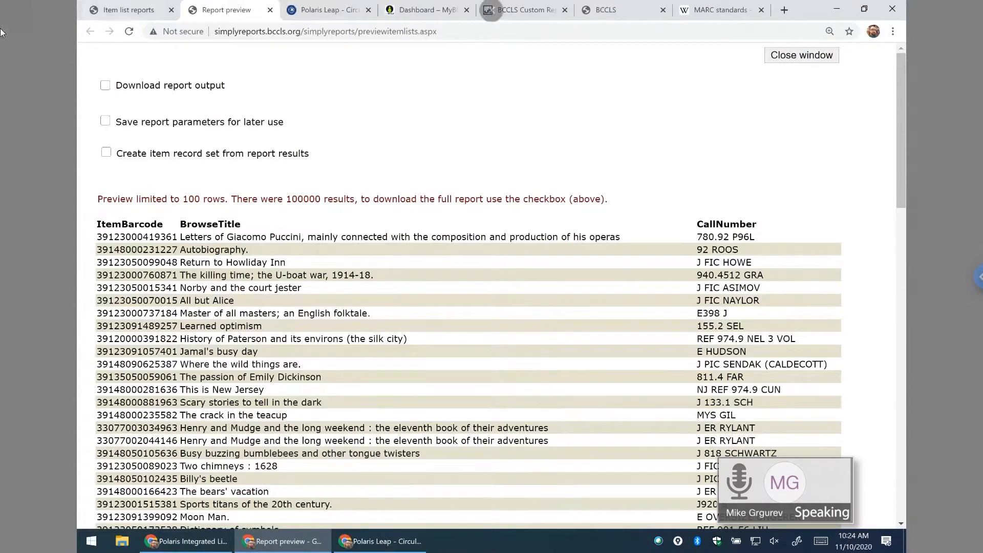
- Compare the report preview with the selected output columns and highlight the preview's row limit and result total
left_click(117, 17)
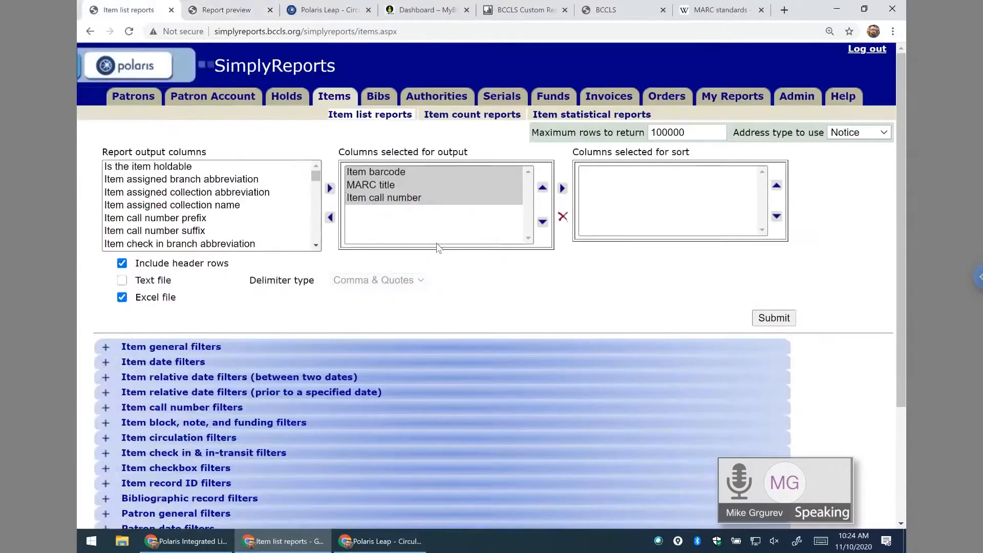
left_click(225, 11)
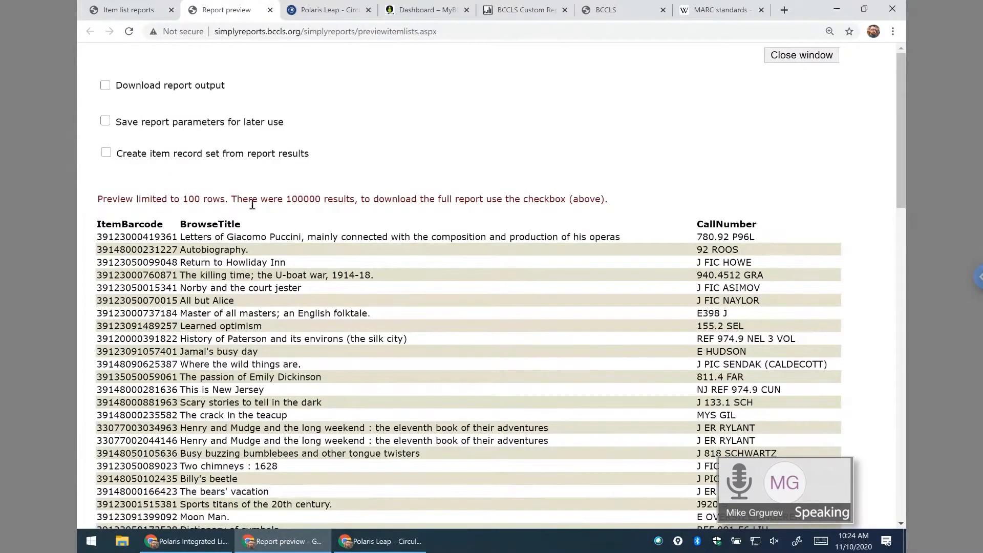
left_click_drag(183, 199, 323, 200)
left_click(345, 210)
- Show the download option for the report output, turn it off again, and close the report preview
left_click(105, 85)
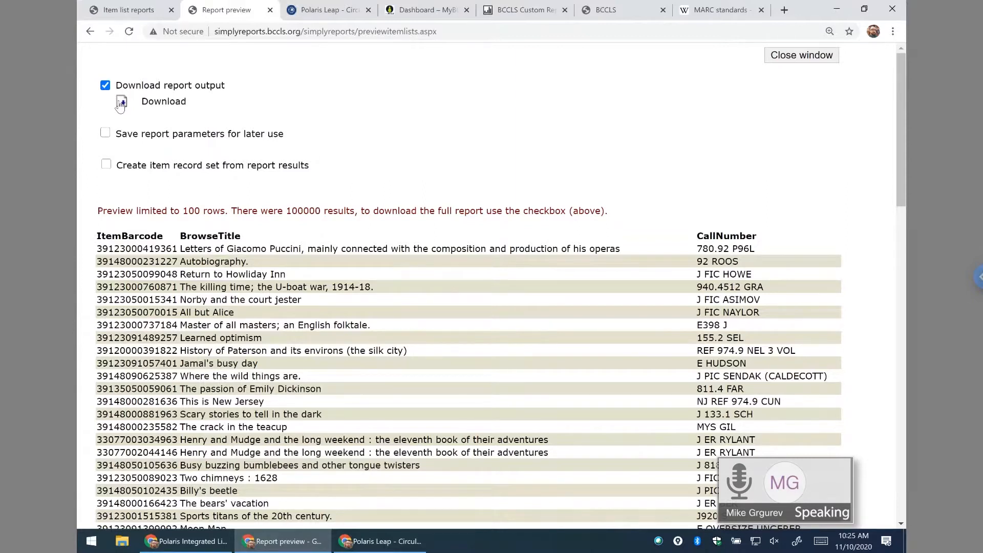
left_click(105, 85)
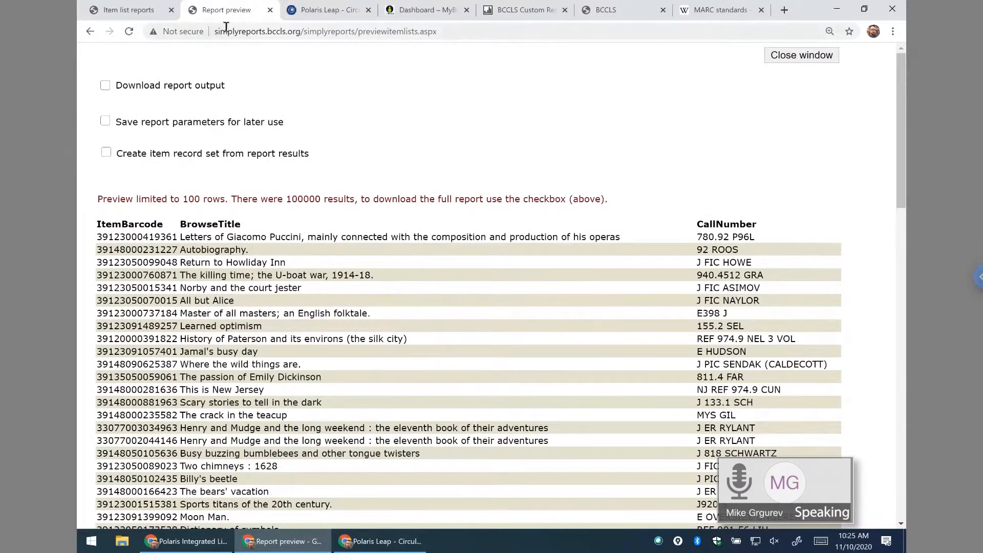
left_click(270, 10)
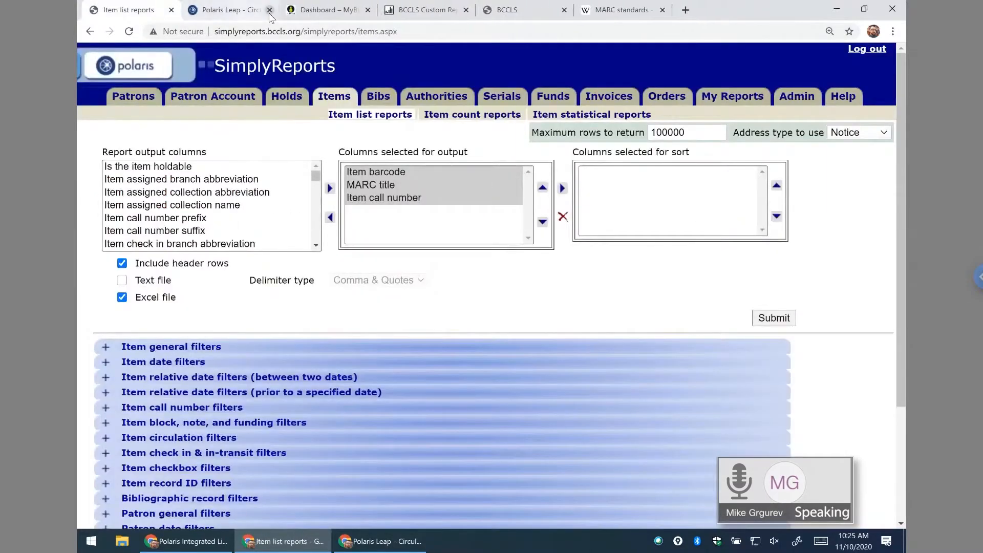
- Add Item call number as the report's sort column and run the item list report
left_click(375, 184)
left_click(373, 173)
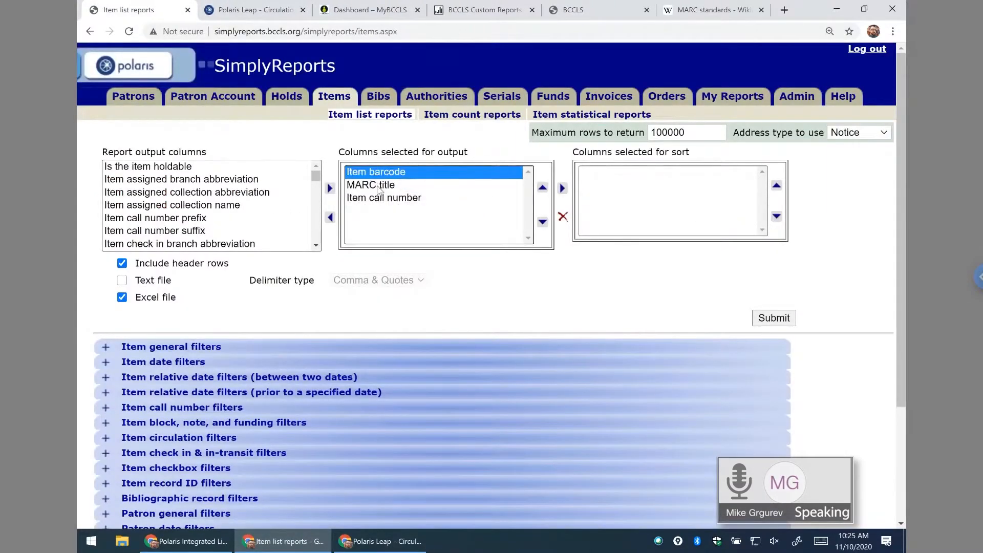
left_click(380, 194)
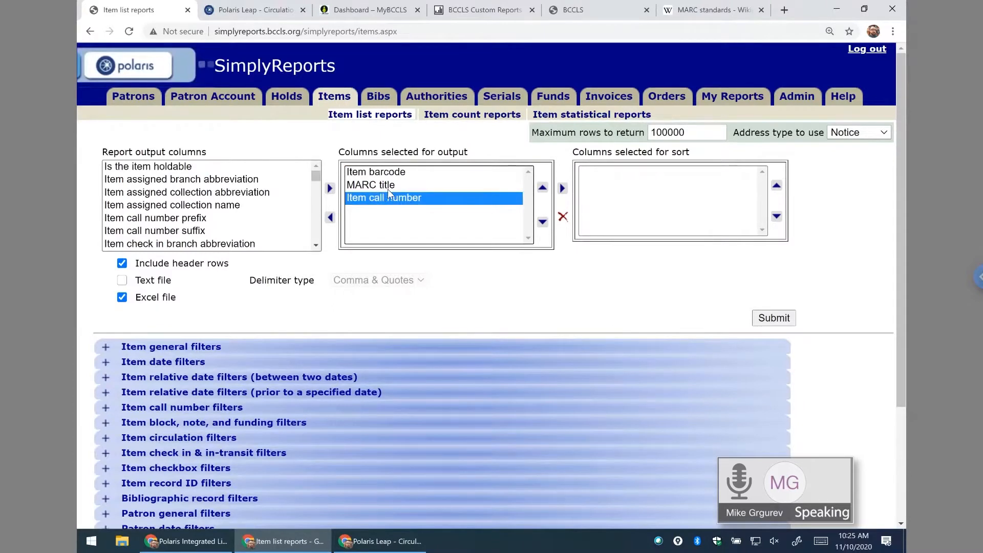
left_click(389, 174)
left_click(390, 185)
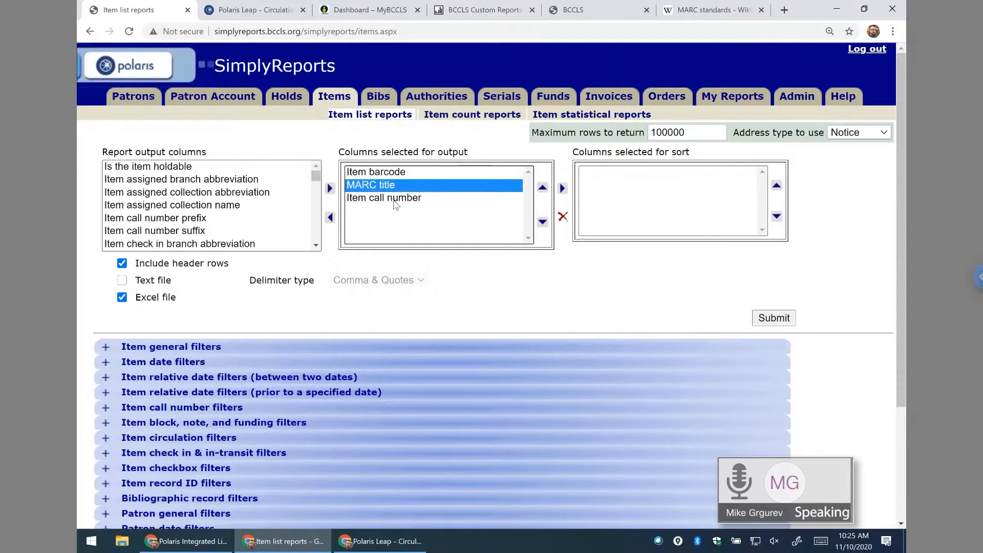
left_click(395, 204)
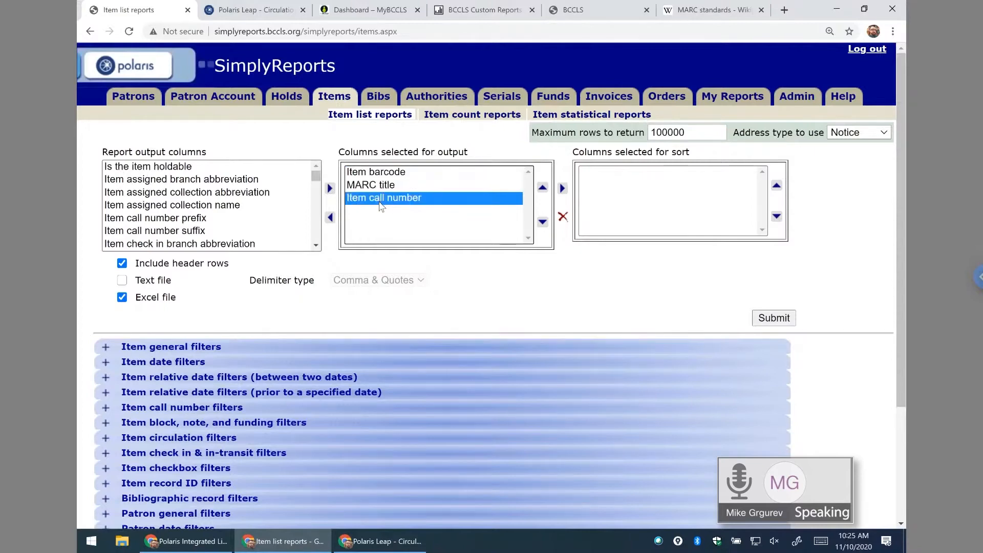
left_click(562, 188)
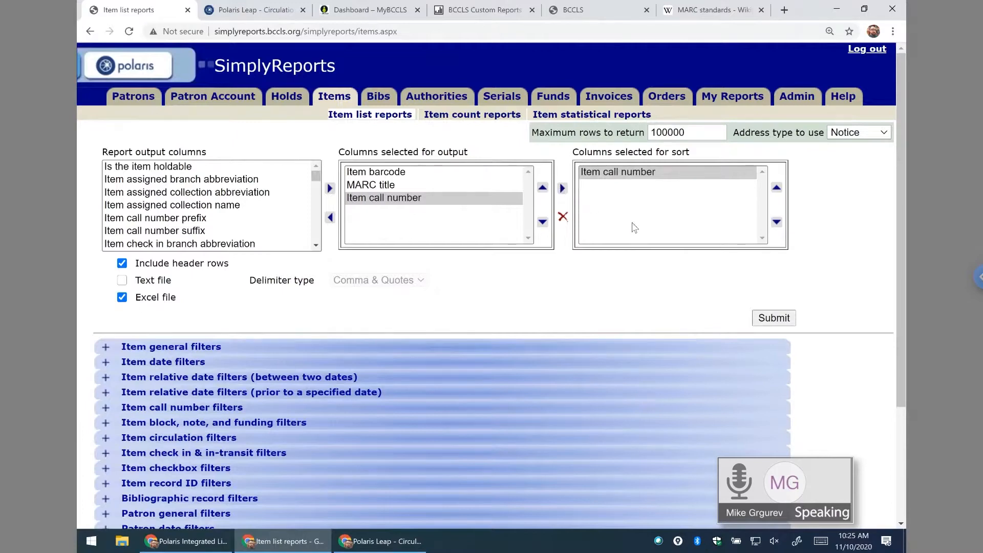
left_click(783, 319)
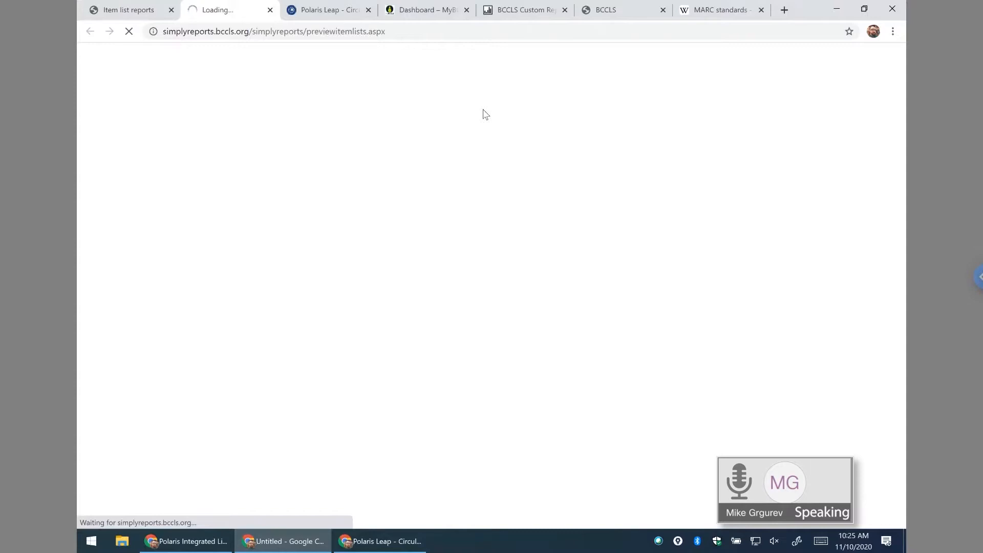
left_click(270, 9)
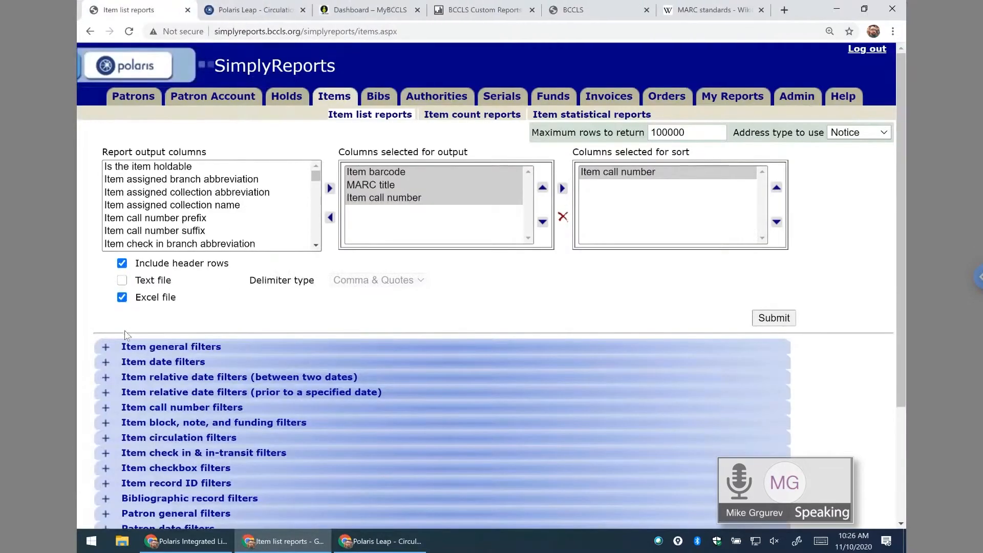
- Restrict the item list report to the Allendale library through the assigned branch quick pick and run it again
left_click(106, 347)
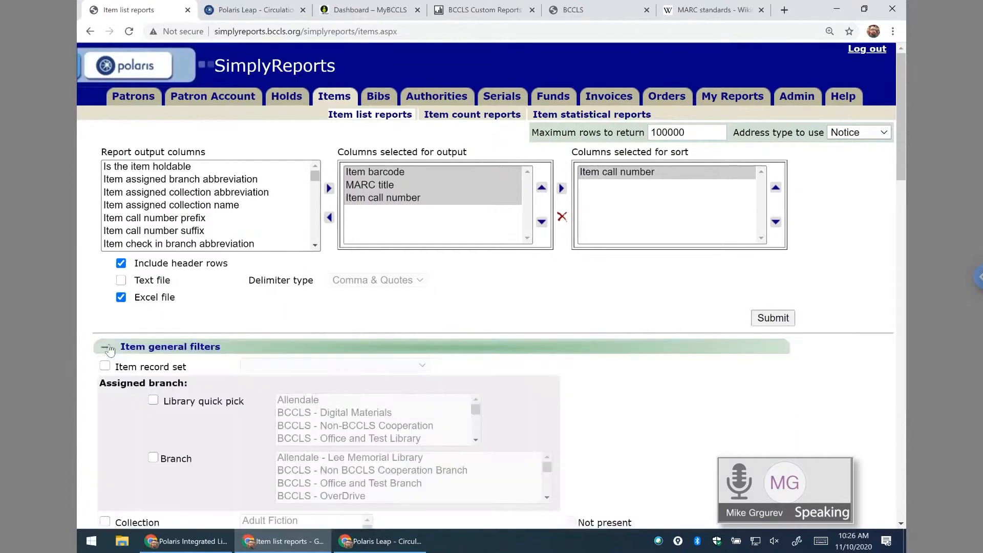
left_click(154, 401)
left_click(295, 404)
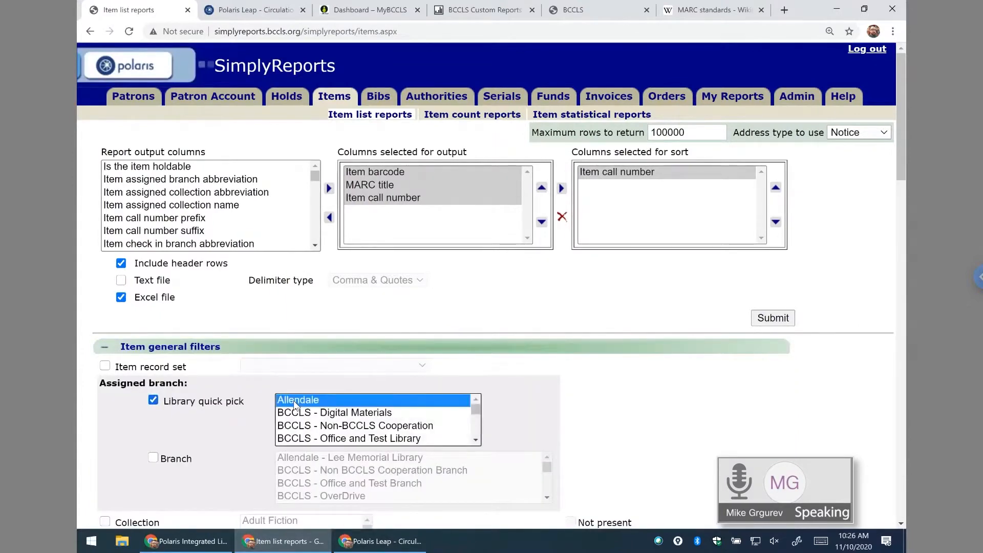
left_click(764, 323)
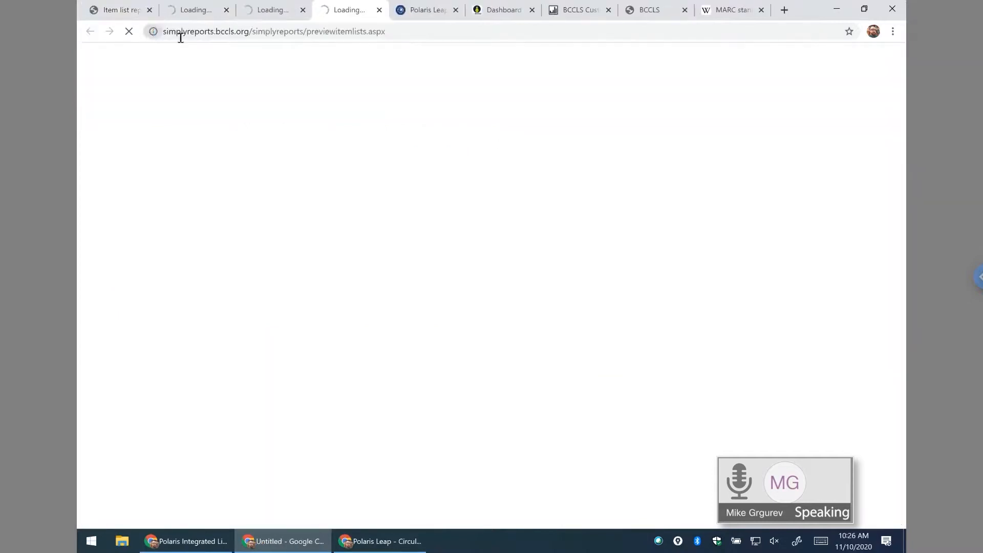
- Close the report preview pages that are still loading and return to the item list report form
left_click(204, 11)
left_click(226, 10)
left_click(226, 10)
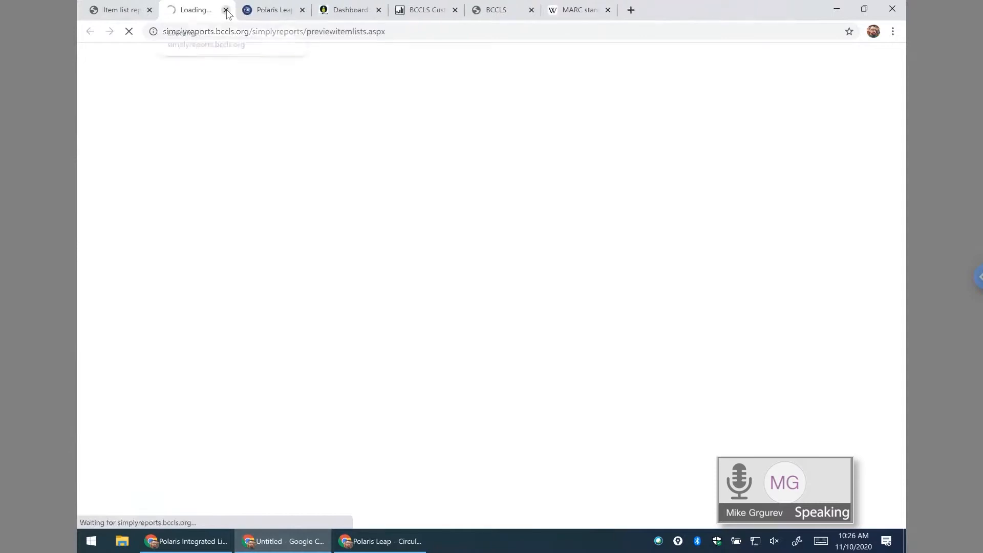
left_click(226, 10)
left_click(117, 10)
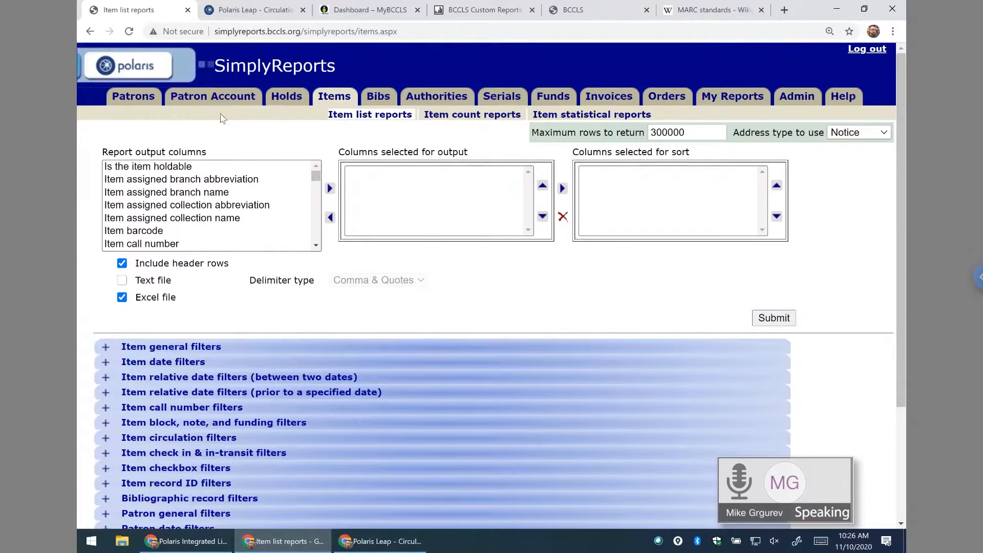
- Filter the item list report by assigned branch, choosing Allendale as the library quick pick
left_click(105, 348)
left_click(153, 399)
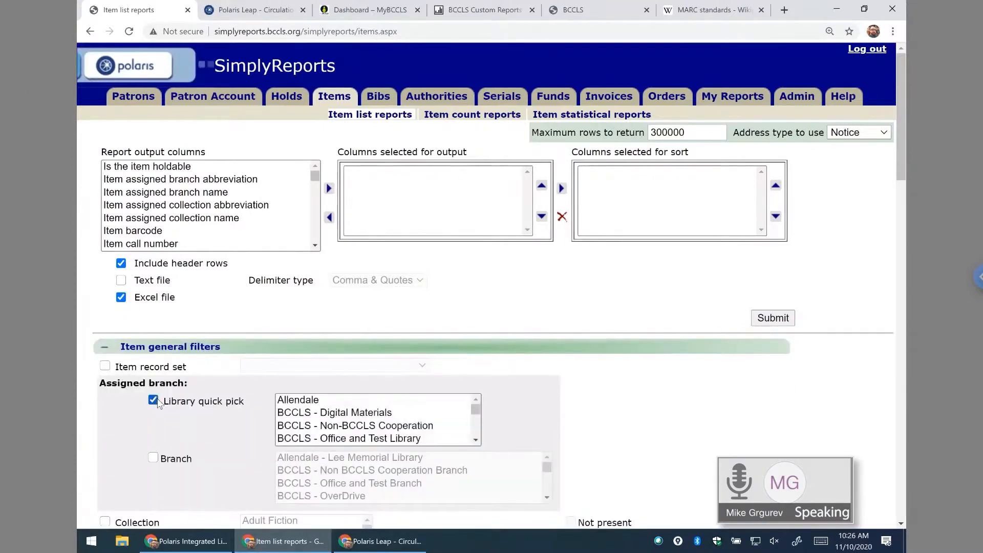
left_click(302, 402)
- Find MARC title among the available report columns and add it to the output columns
left_click(146, 194)
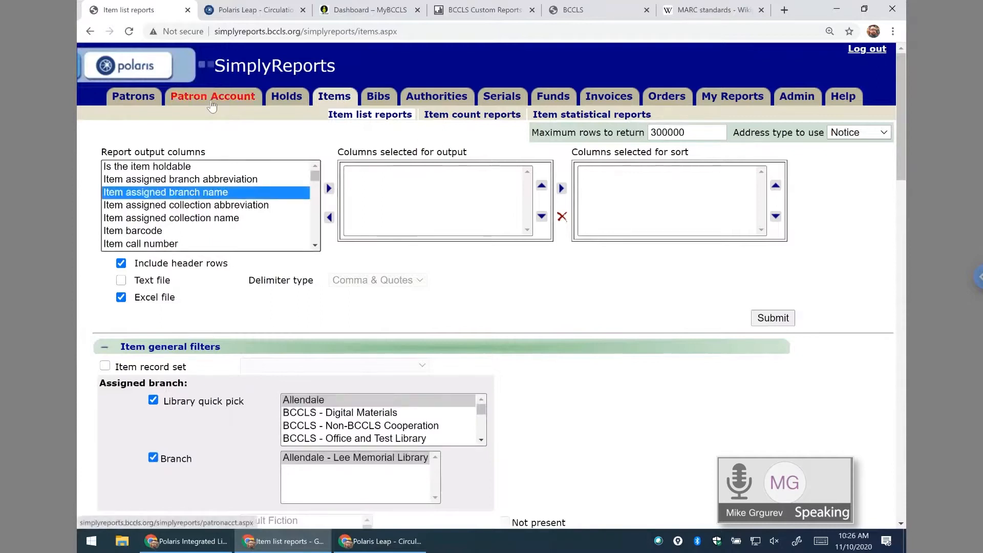
key("m")
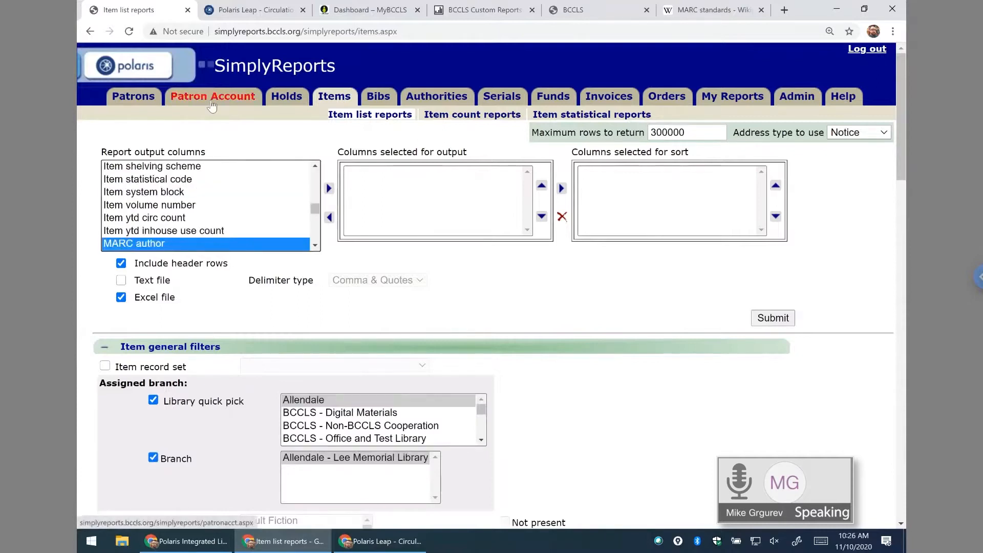
left_click(316, 245)
scroll(316, 245, "down", 3)
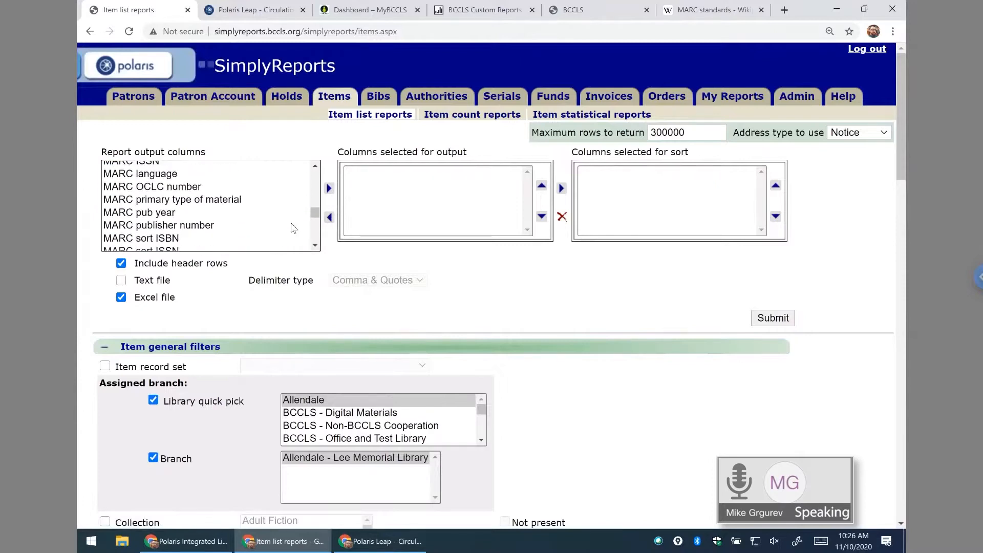
type("marc t")
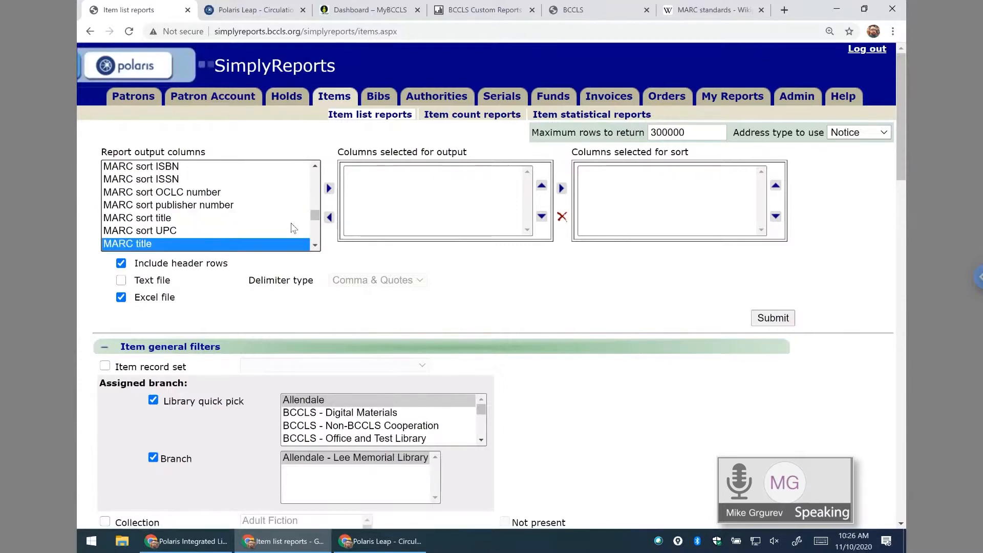
left_click(329, 188)
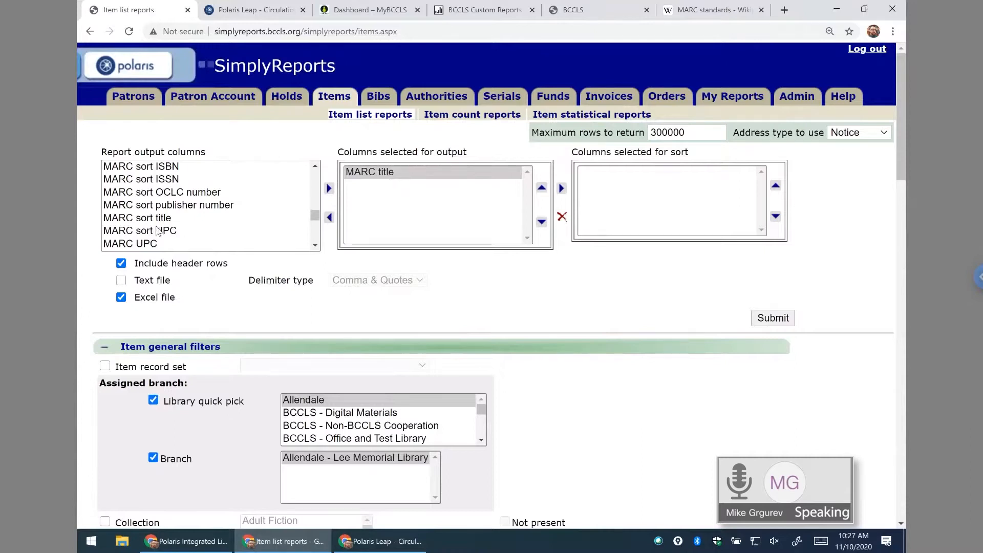
- Add MARC author to the output columns and remove it again
left_click(169, 183)
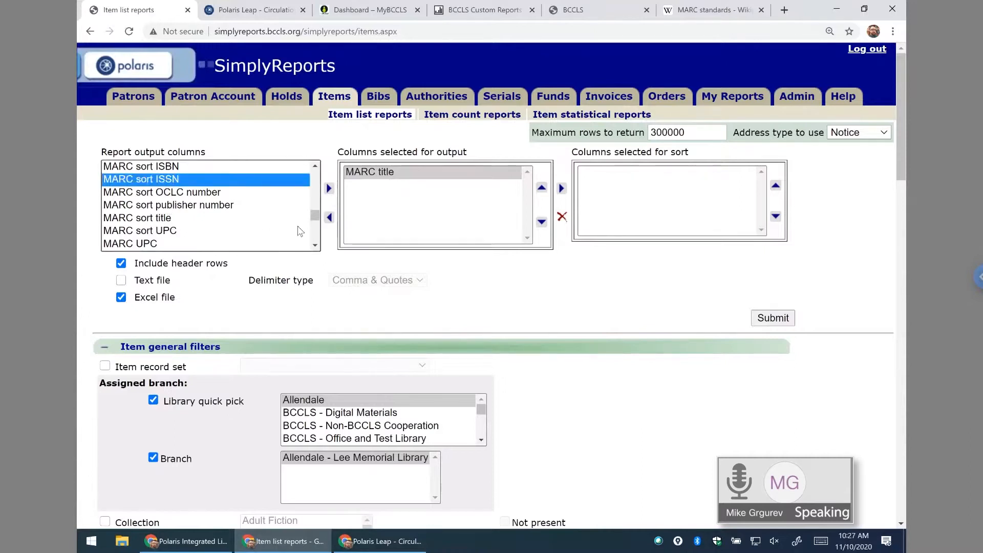
left_click_drag(314, 216, 317, 175)
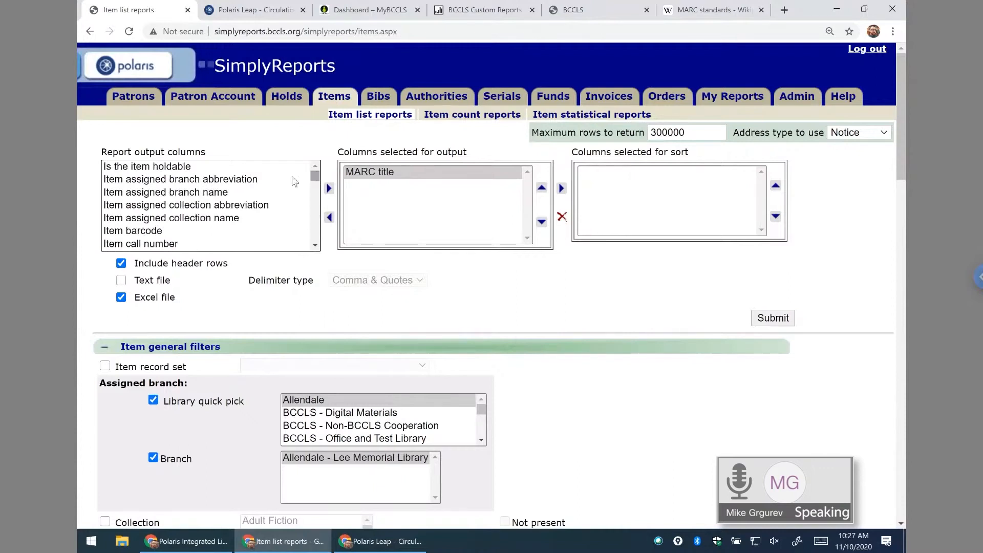
left_click(187, 180)
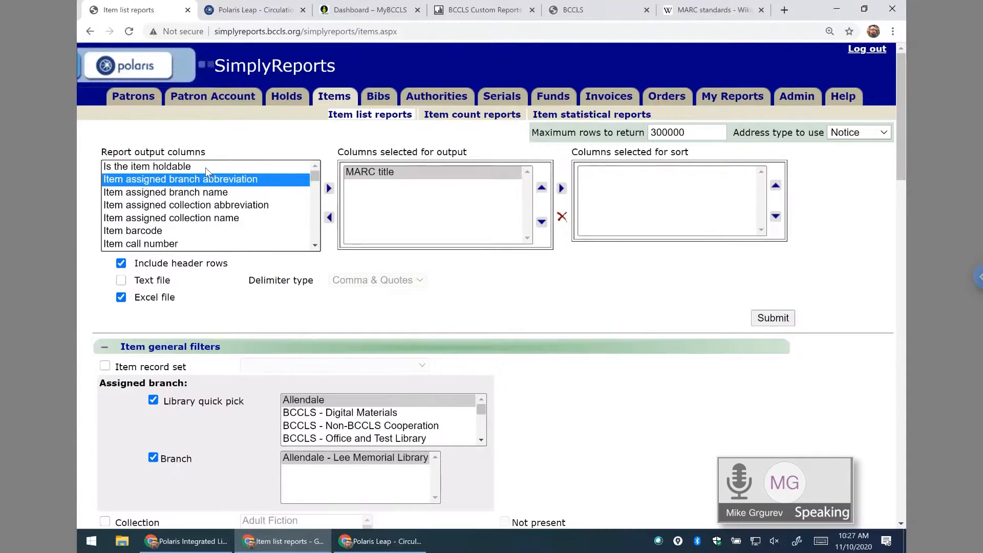
key("m")
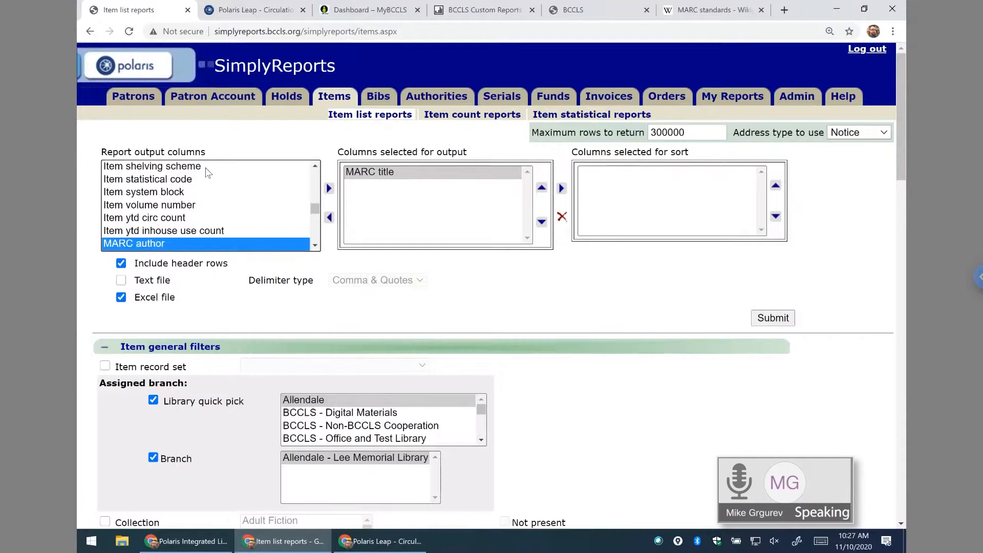
left_click(329, 189)
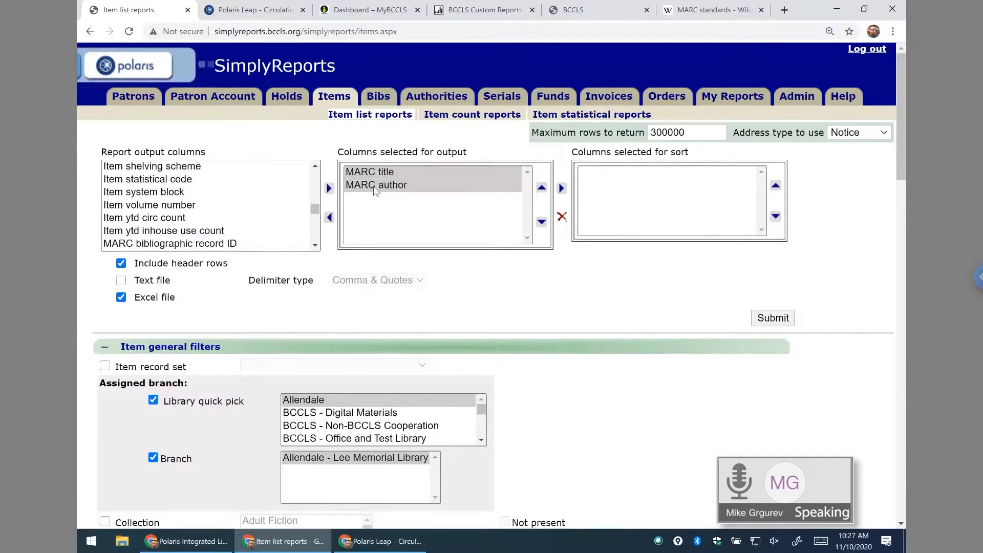
left_click(376, 188)
left_click(330, 217)
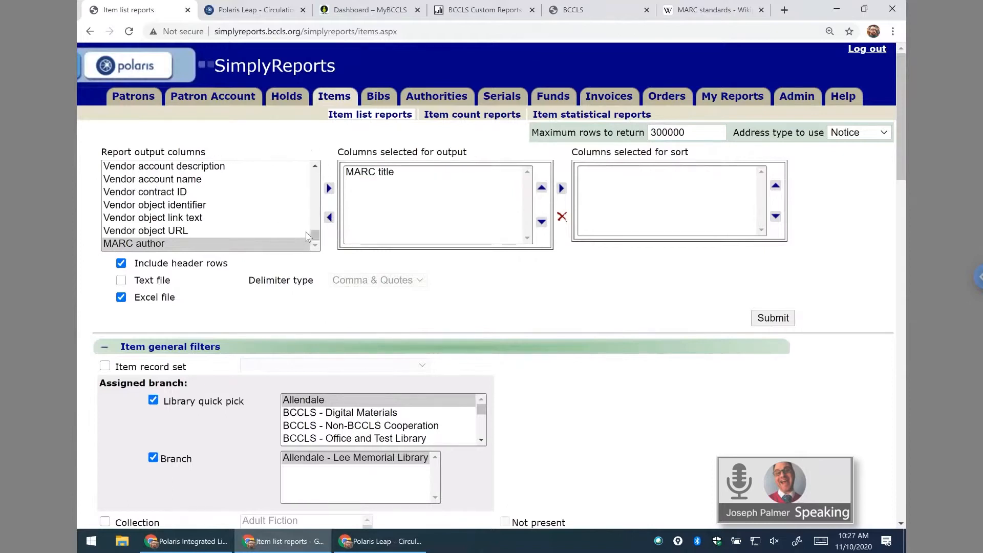
- Examine how the available output columns are named and ordered, from the item assigned branch entries to the MARC entries
left_click_drag(315, 233, 315, 175)
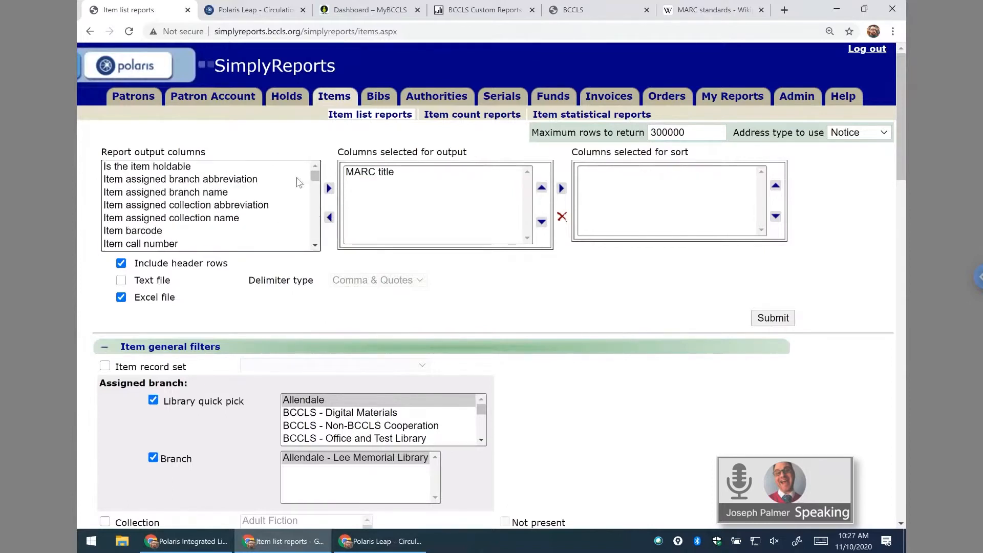
left_click(234, 182)
left_click(174, 170)
left_click(174, 182)
left_click(164, 169)
left_click(166, 192)
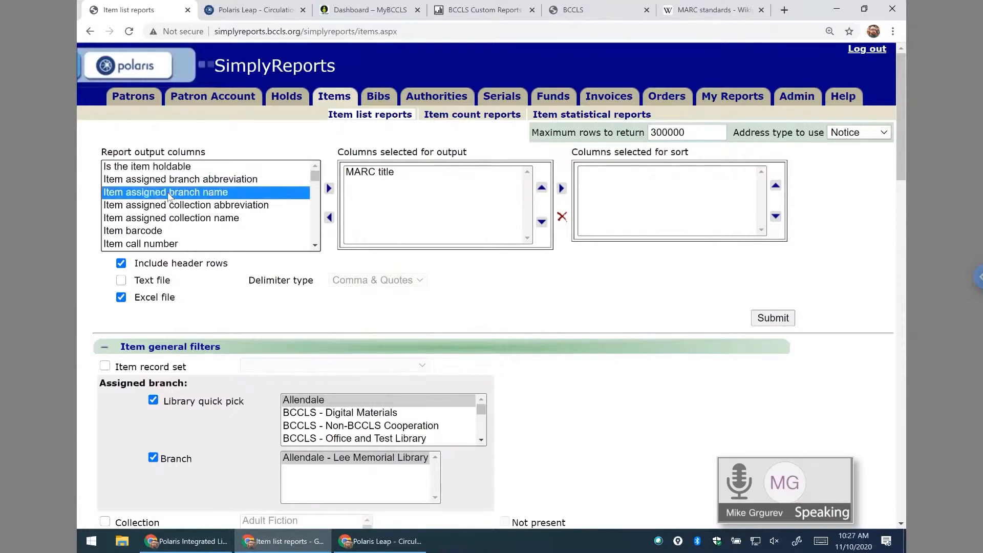
left_click(167, 182)
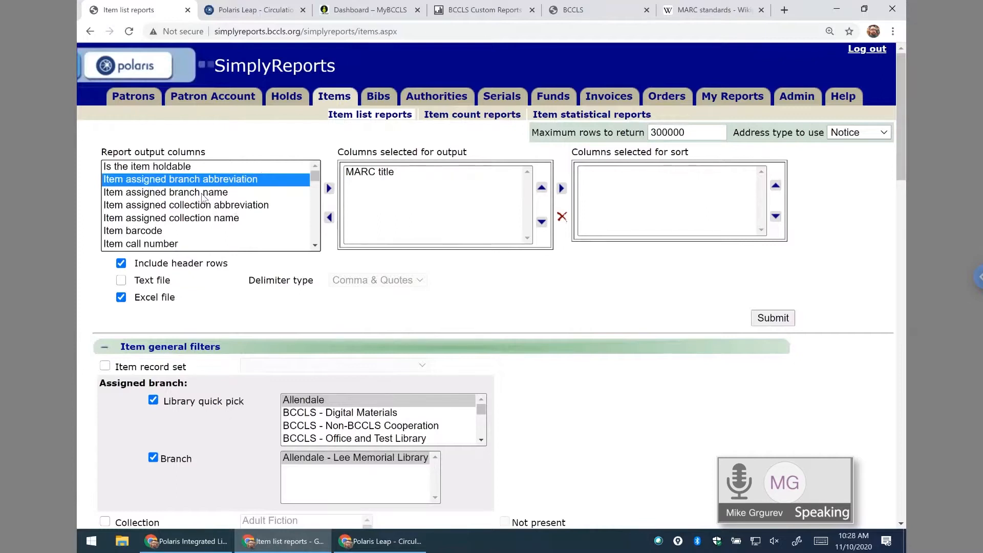
left_click(226, 194)
key("m")
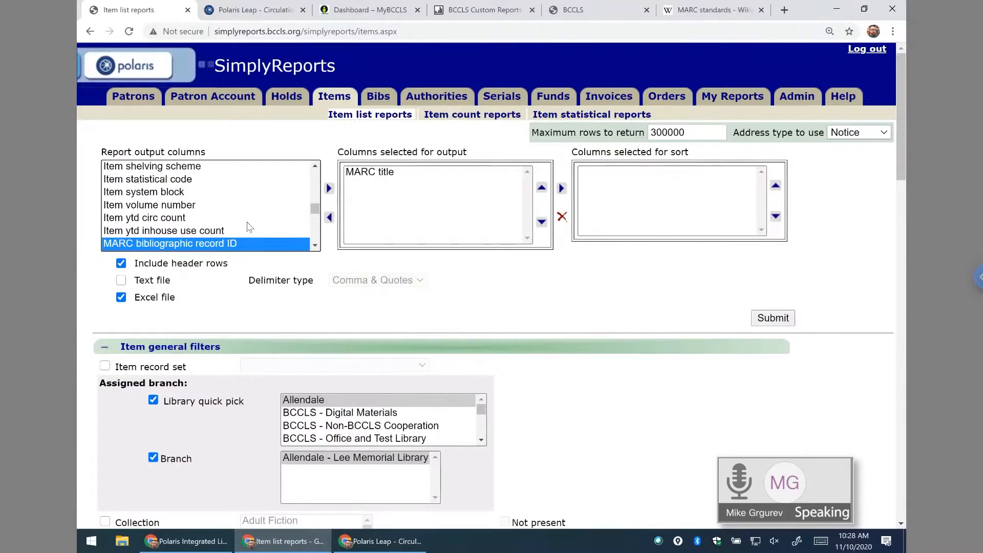
scroll(228, 198, "down", 2)
scroll(220, 205, "up", 2)
scroll(219, 206, "down", 1)
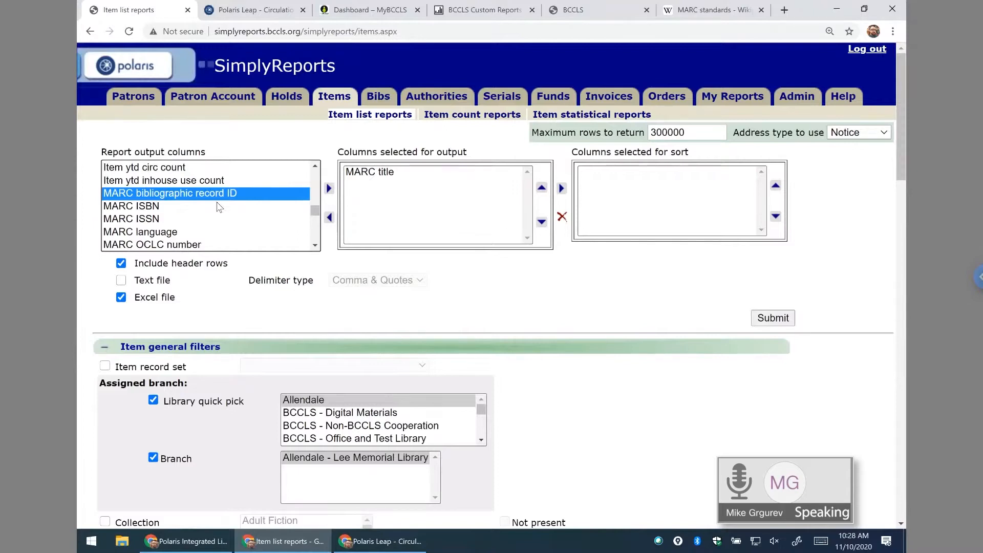
- Find Item barcode among the available report columns and add it to the output columns
left_click(173, 181)
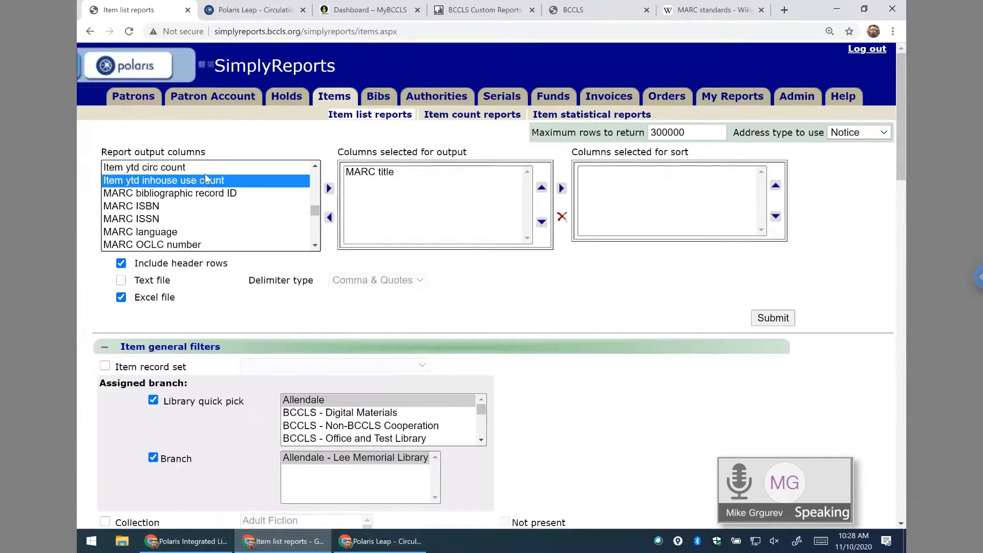
type("item b")
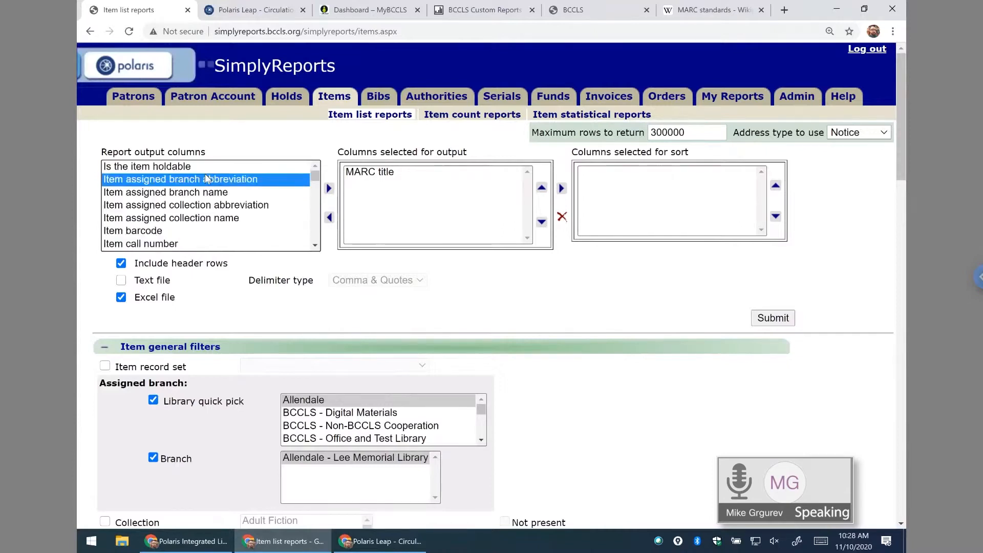
left_click(329, 188)
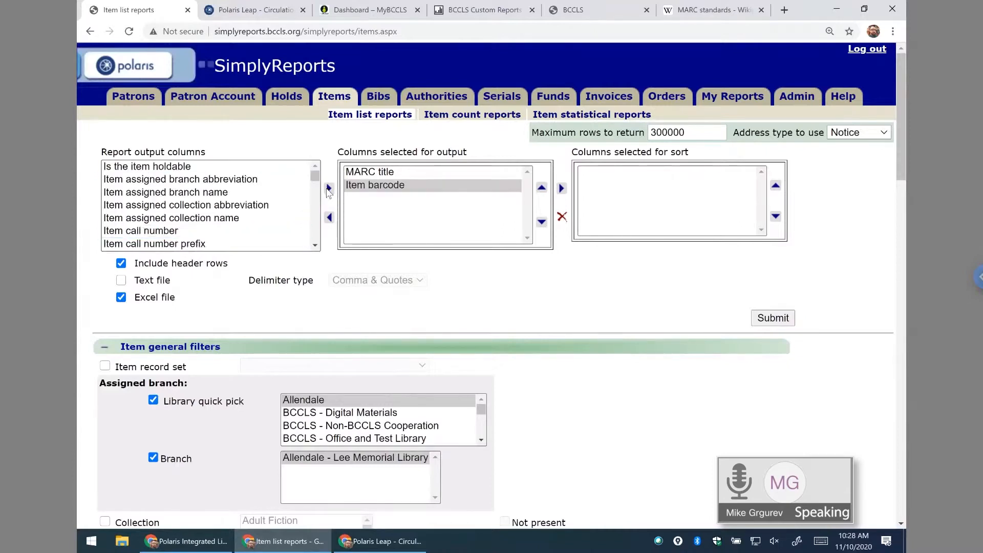
- Add Item call number to the output columns and set it as the sort column
left_click(233, 182)
type("item c")
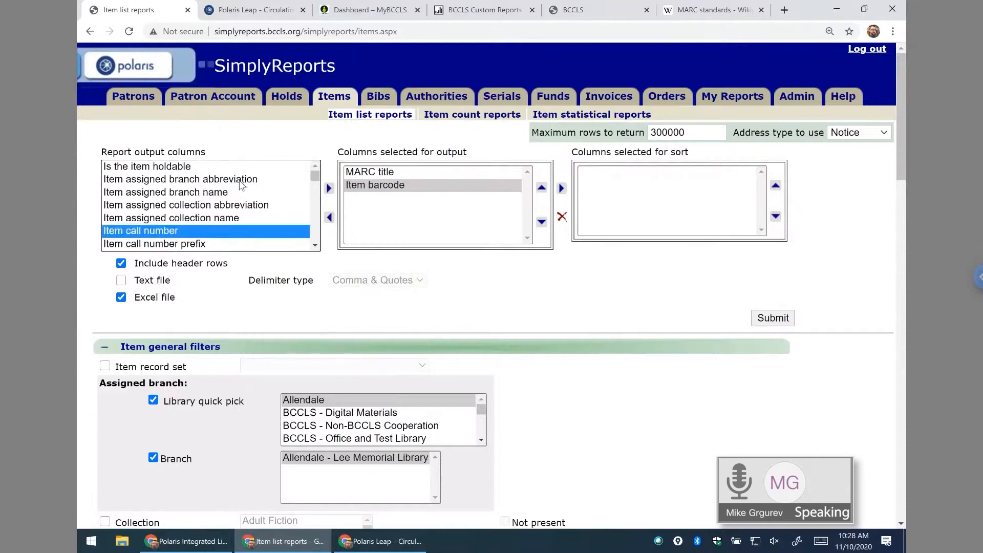
left_click(329, 189)
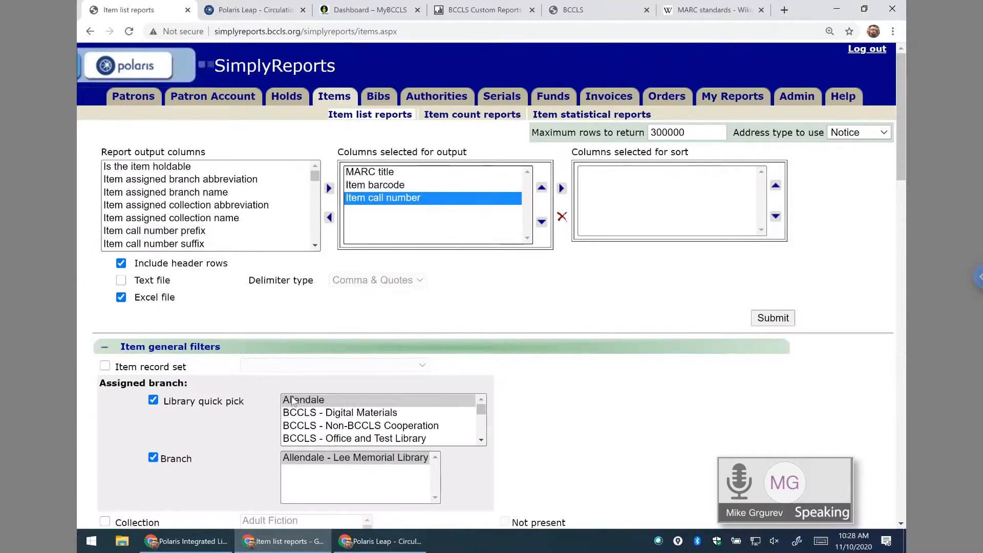
left_click(562, 189)
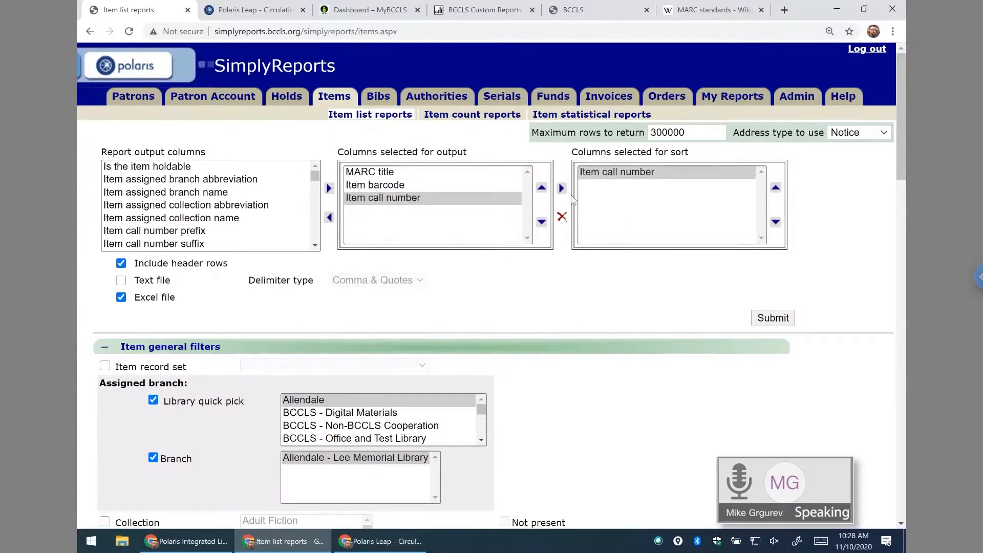
- Run the item list report, examine the titles, barcodes and call number order in the preview, and close the preview
left_click(773, 318)
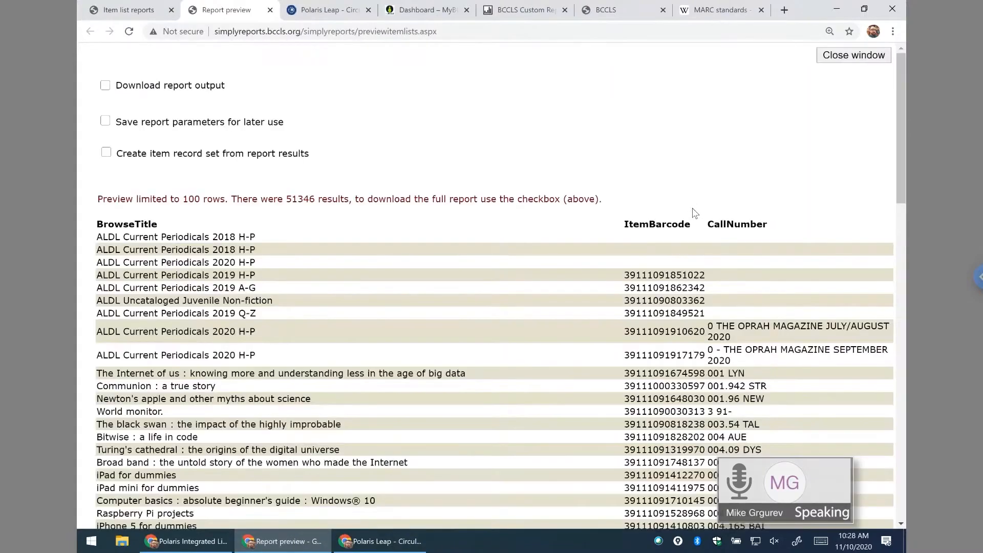
scroll(779, 276, "down", 2)
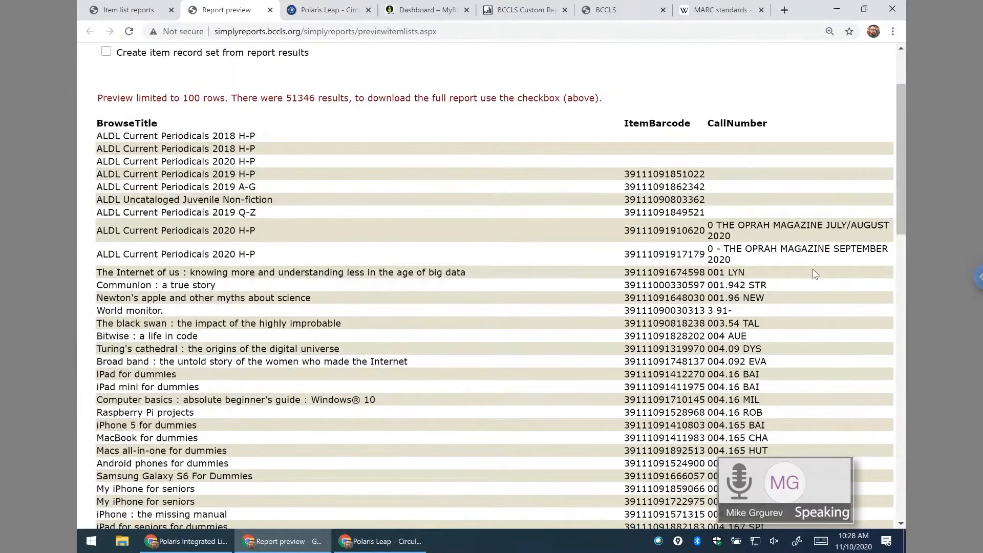
scroll(808, 277, "down", 3)
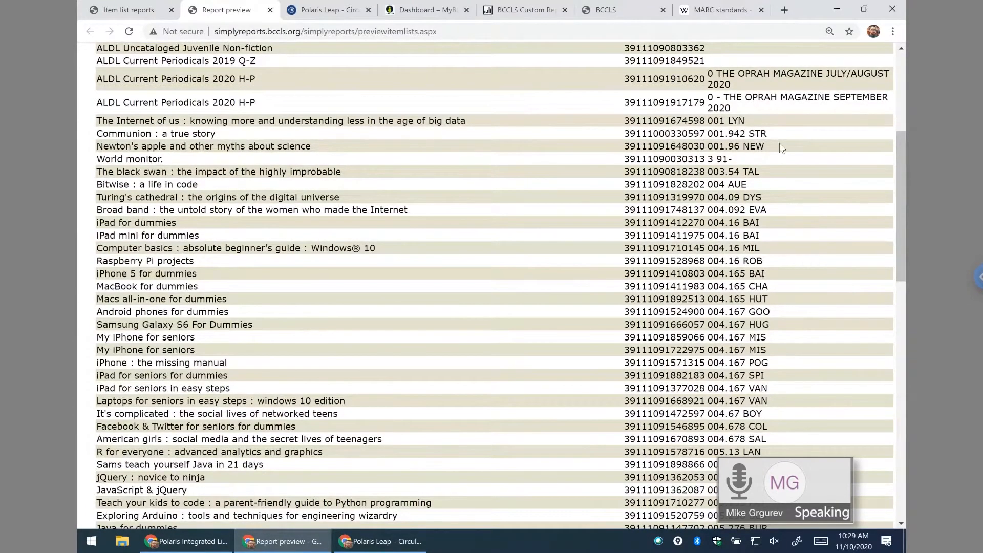
scroll(781, 148, "up", 2)
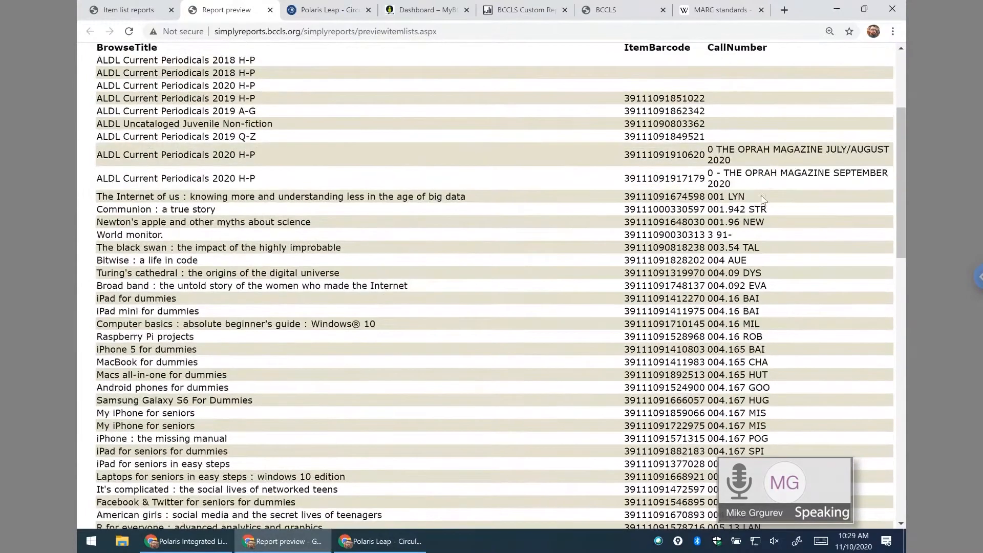
scroll(722, 176, "up", 2)
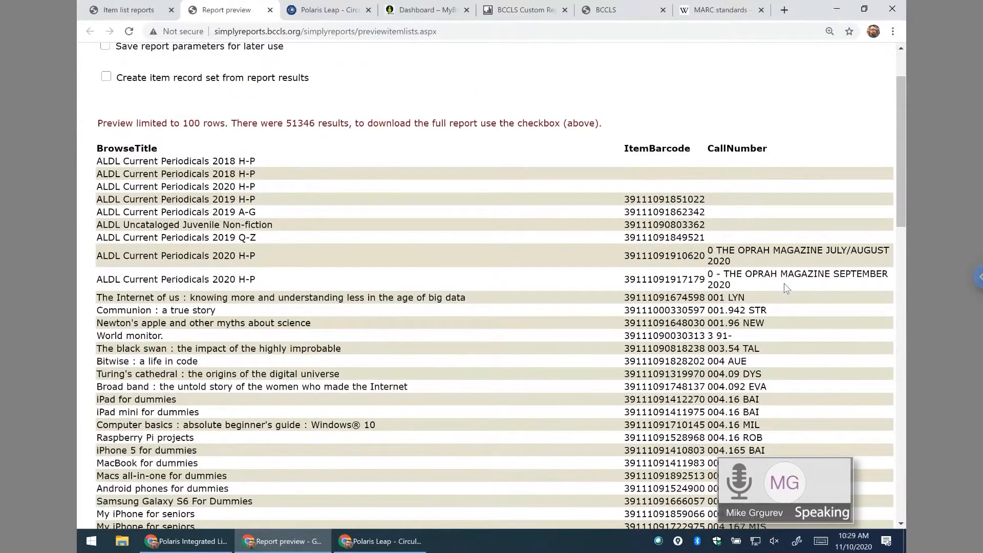
scroll(784, 283, "down", 3)
scroll(810, 283, "up", 3)
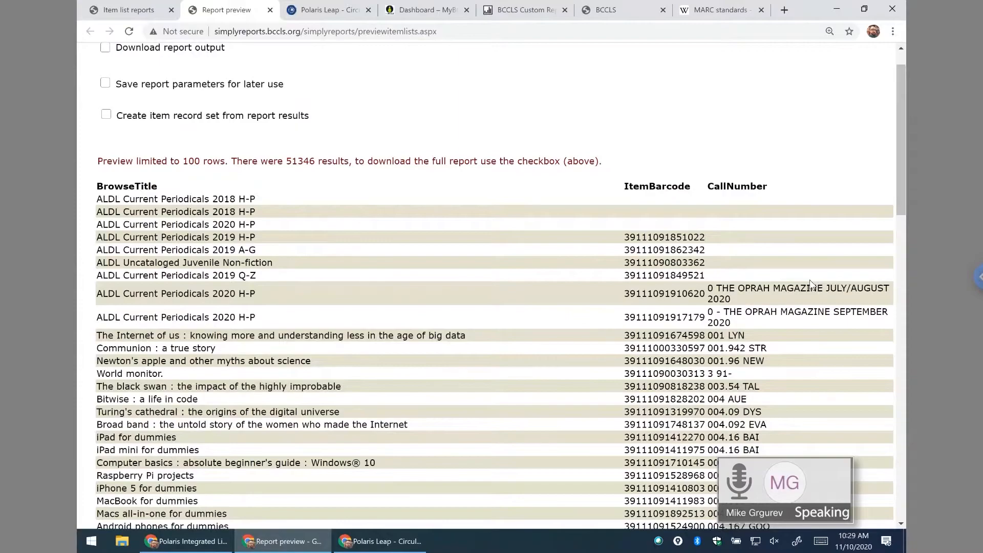
scroll(811, 283, "down", 15)
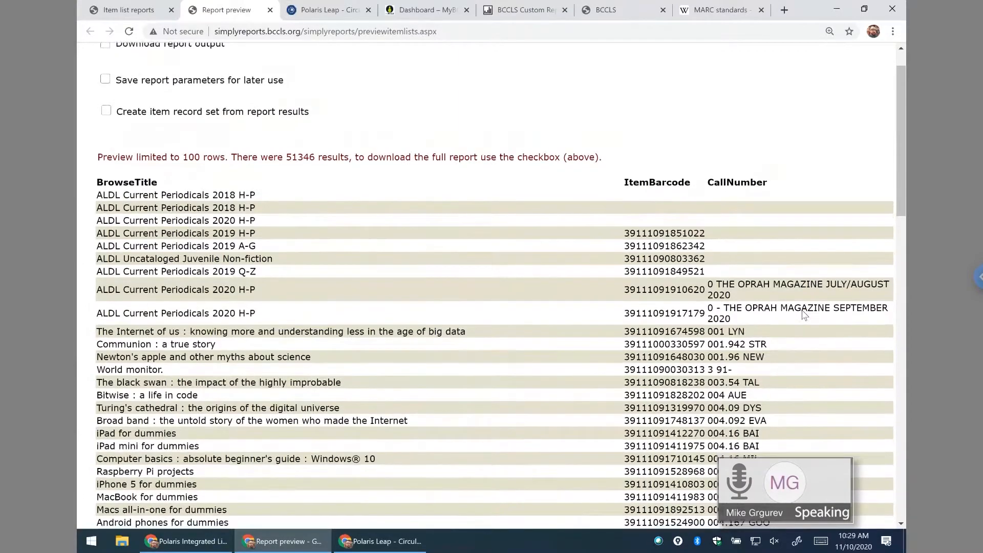
scroll(800, 315, "up", 12)
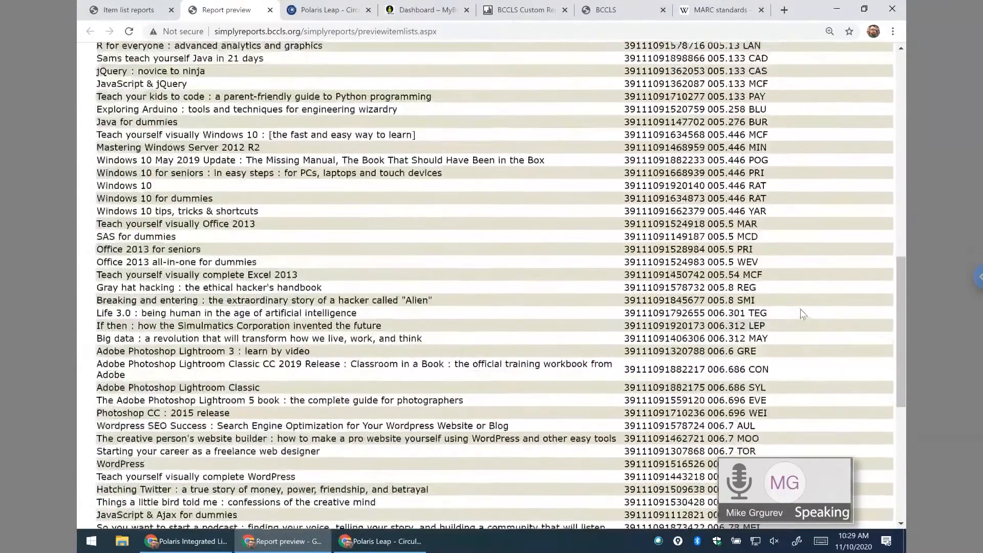
scroll(819, 313, "up", 2)
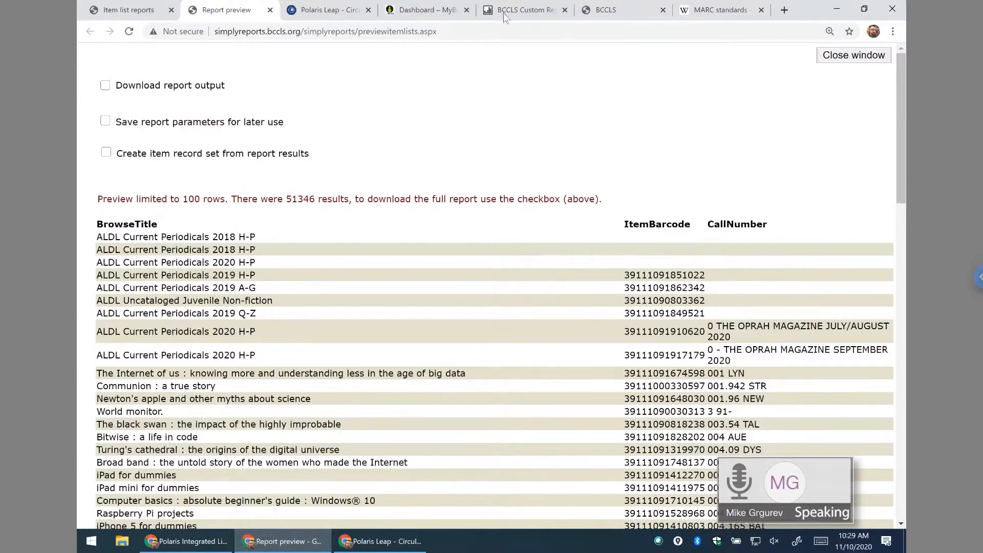
left_click(270, 10)
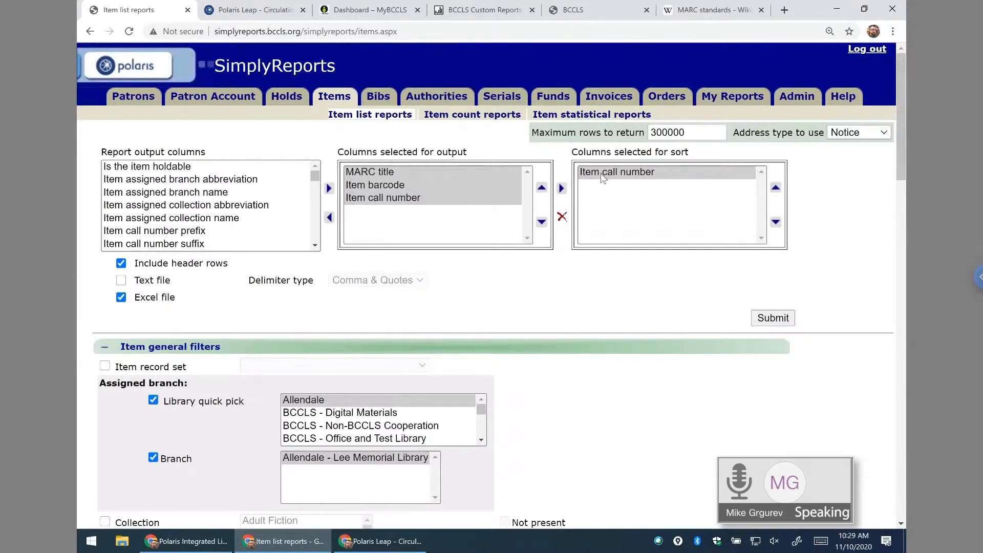
- Look over the item general filters and find Item ytd circ count among the available report output columns
scroll(324, 240, "down", 3)
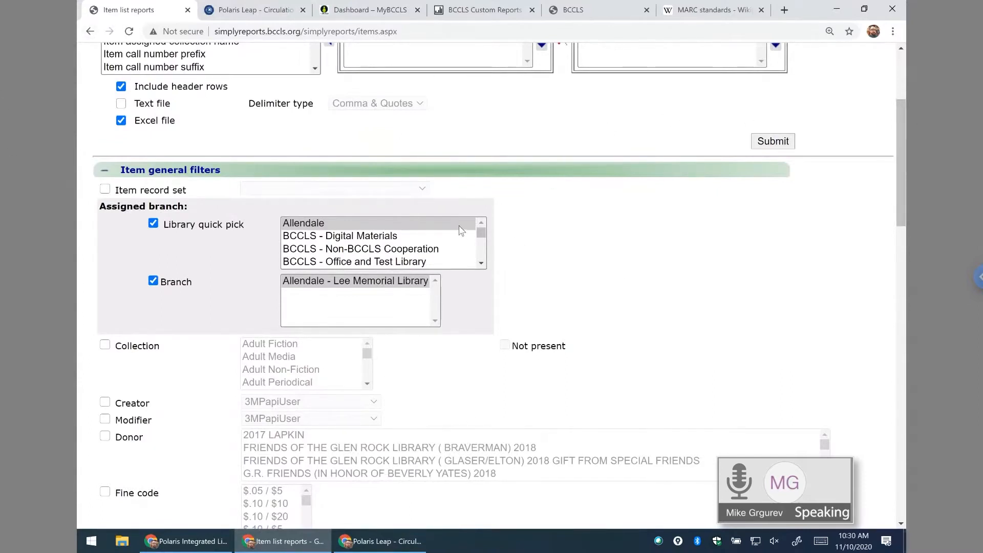
scroll(487, 162, "up", 4)
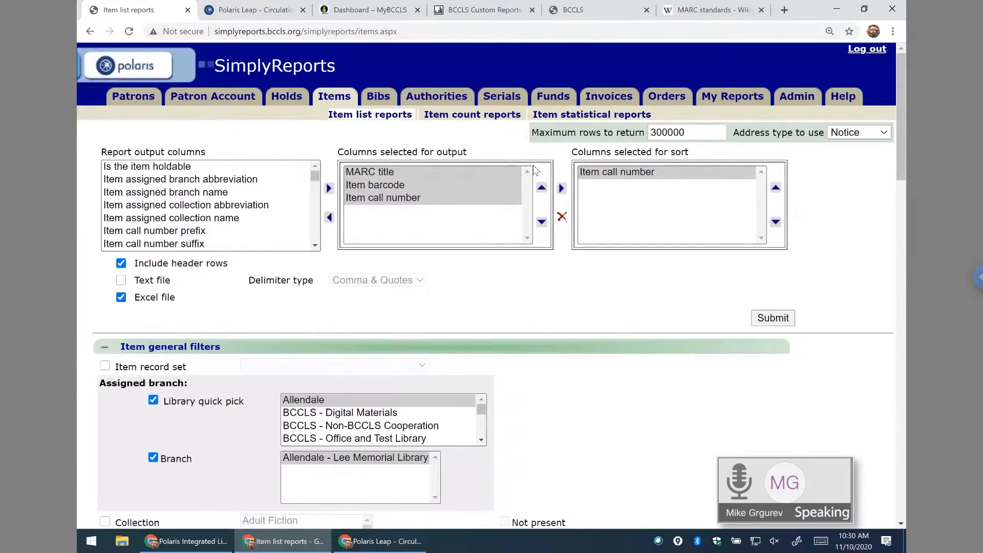
scroll(575, 209, "down", 8)
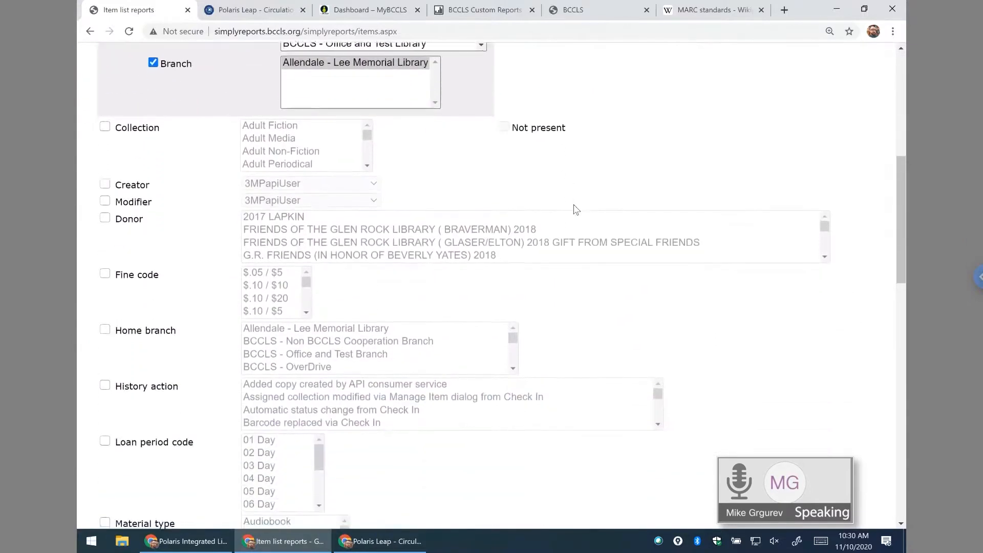
scroll(574, 209, "down", 2)
scroll(536, 170, "up", 10)
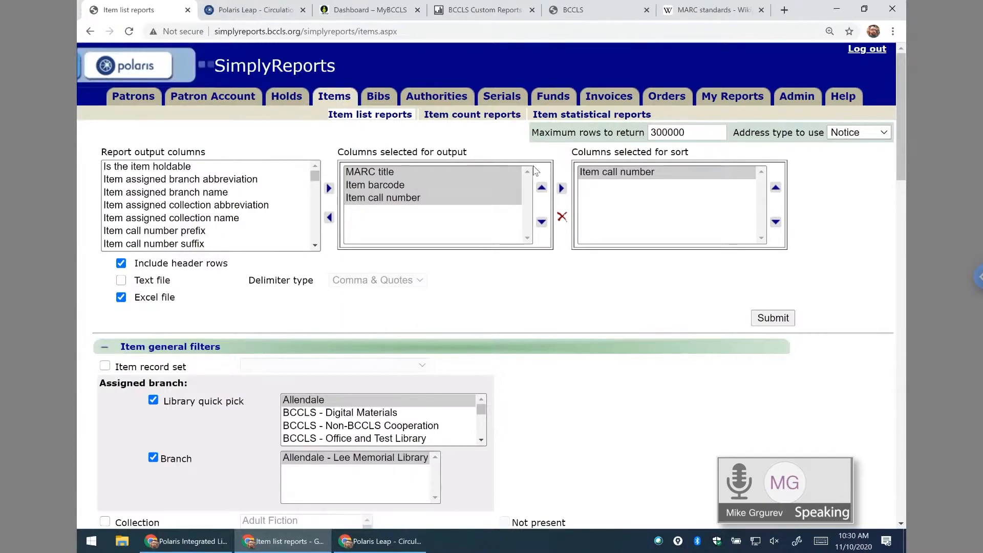
left_click(198, 195)
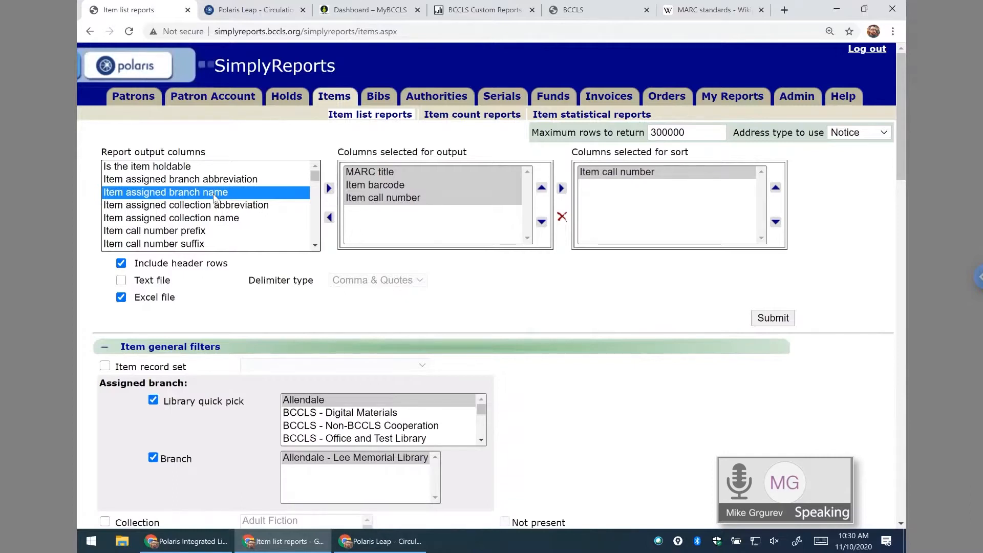
type("item y")
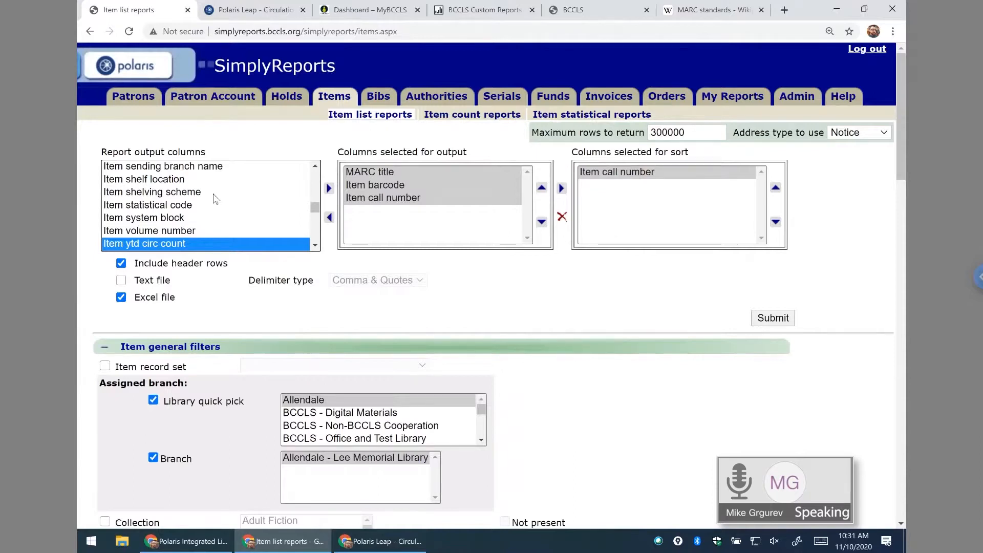
- Switch to Leap, open the recent item record for The 4-hour chef, examine its circulation statistics, and close the record
left_click(256, 9)
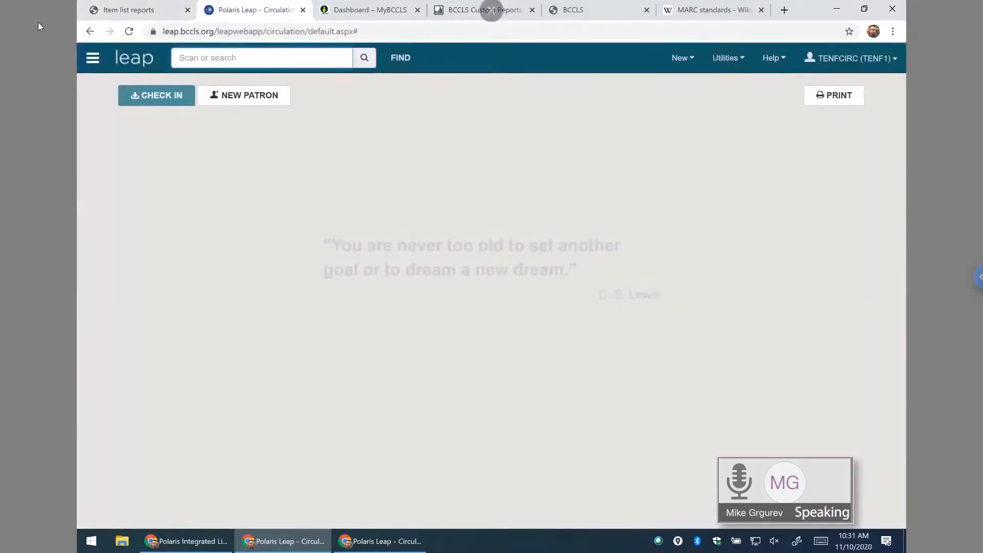
left_click(92, 58)
left_click(178, 91)
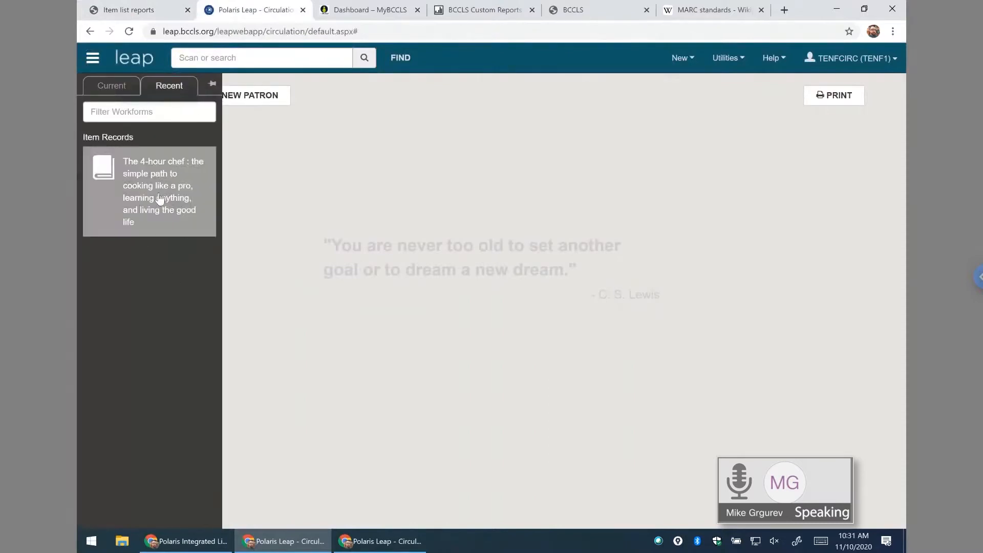
left_click(185, 195)
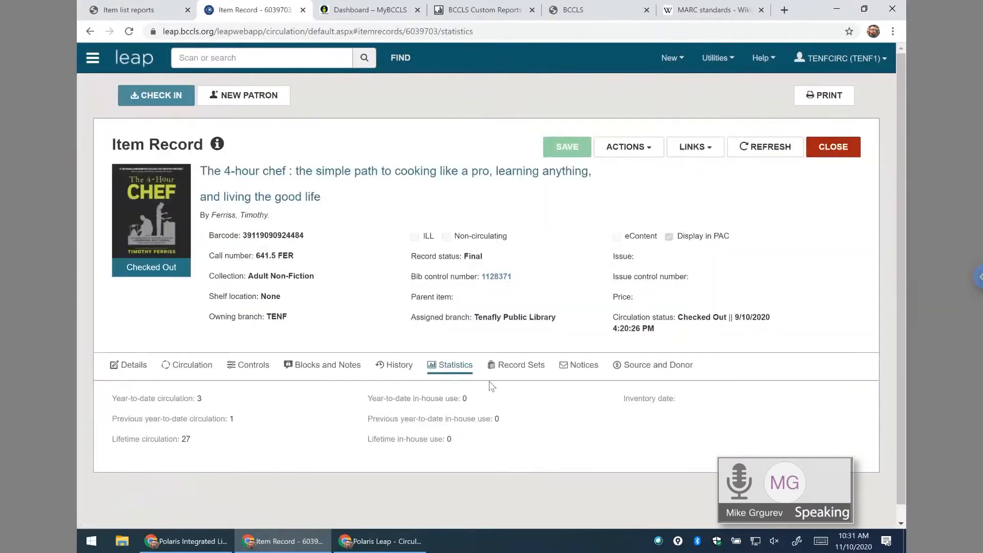
left_click_drag(114, 399, 237, 445)
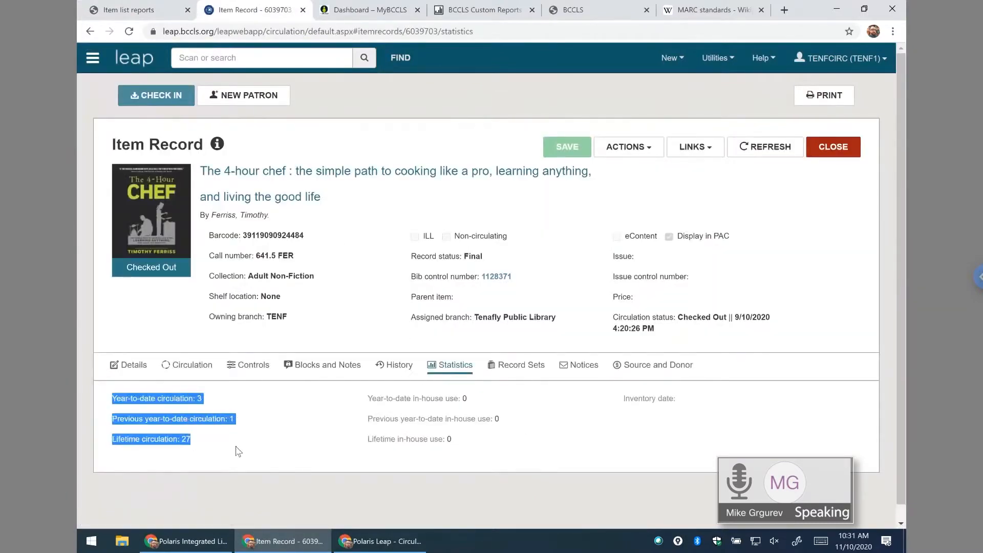
left_click(232, 444)
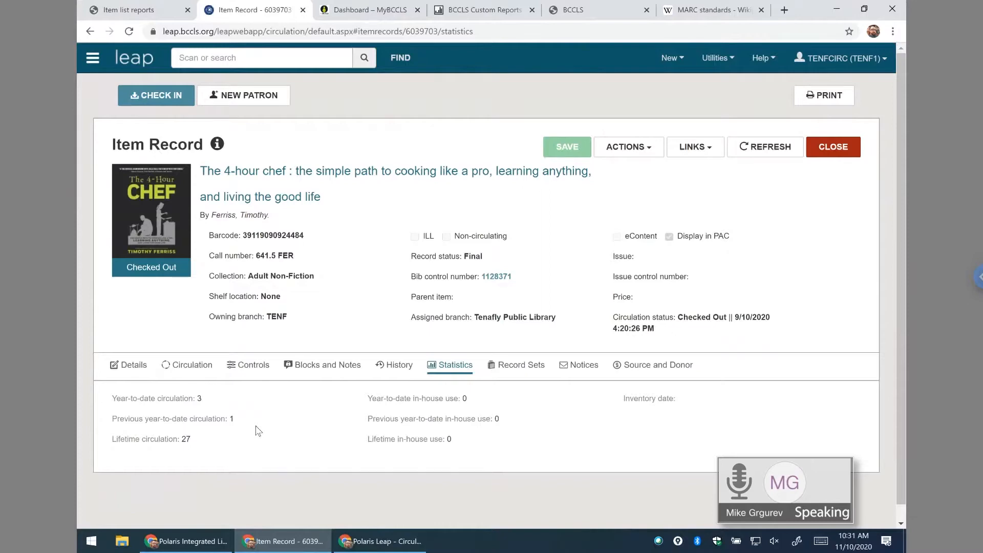
left_click(846, 149)
- Switch back to SimplyReports, disable and re-enable the assigned branch's library quick pick, and select Tenafly
left_click(130, 11)
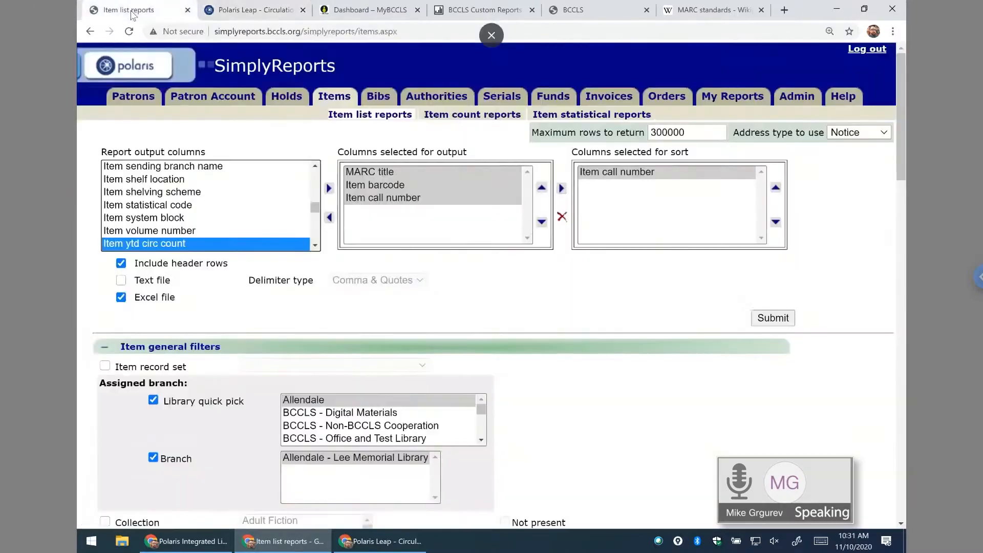
scroll(515, 309, "down", 4)
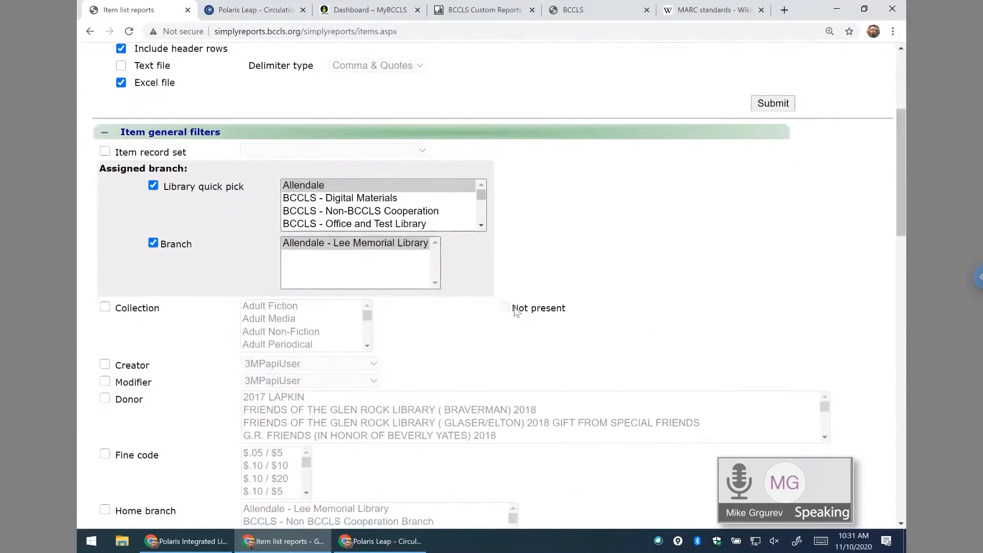
scroll(515, 310, "up", 1)
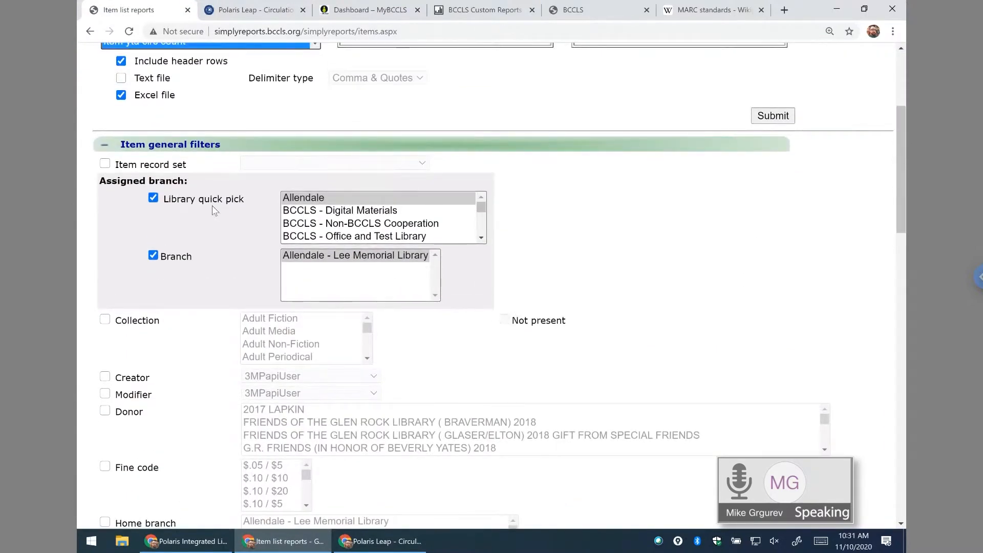
left_click(154, 200)
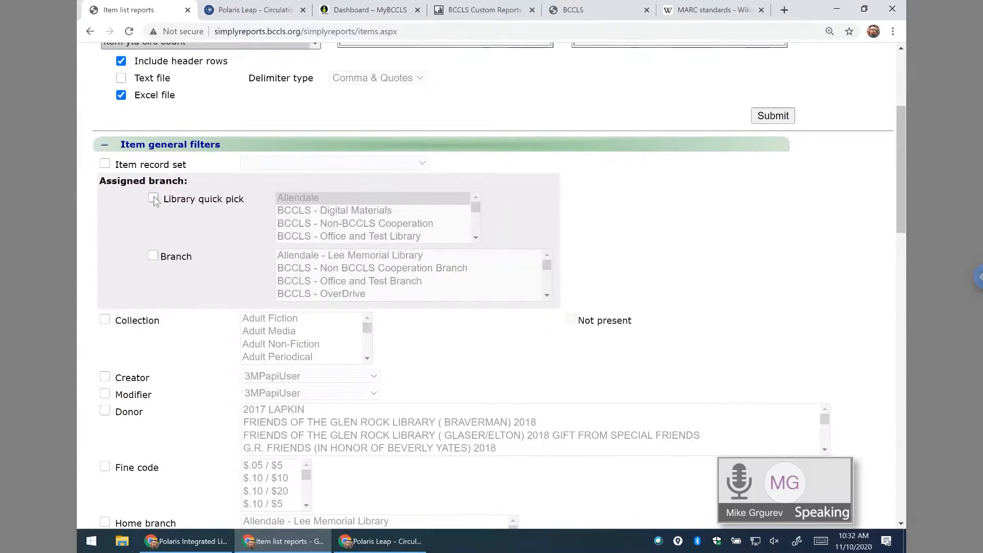
left_click(154, 199)
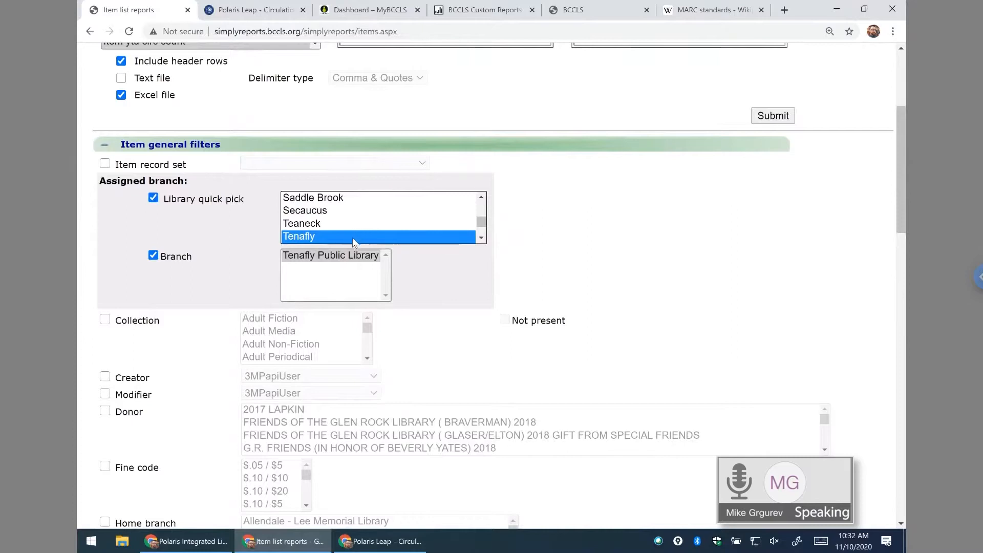
- Change the assigned branch's library quick pick to Secaucus and from there to Montclair
left_click(329, 211)
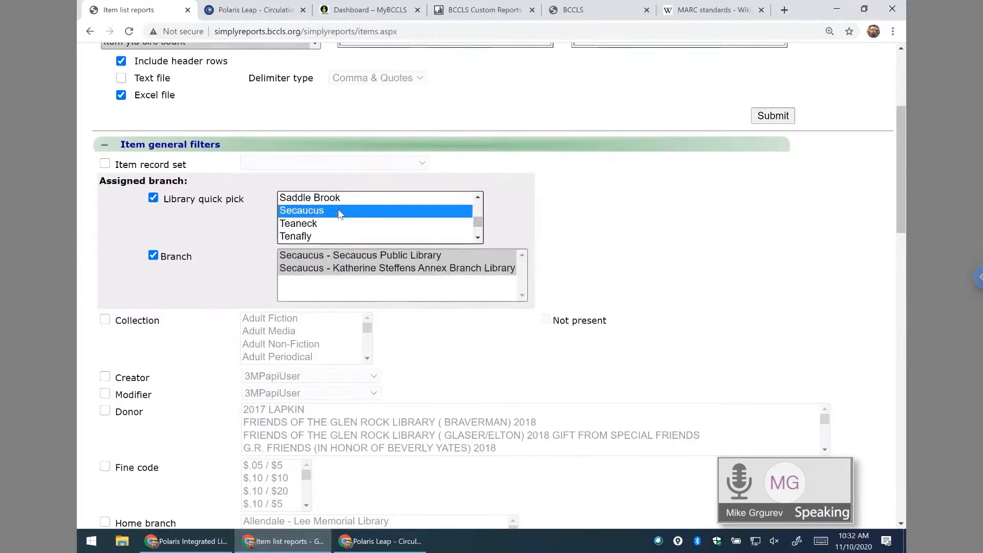
key("m")
key("o")
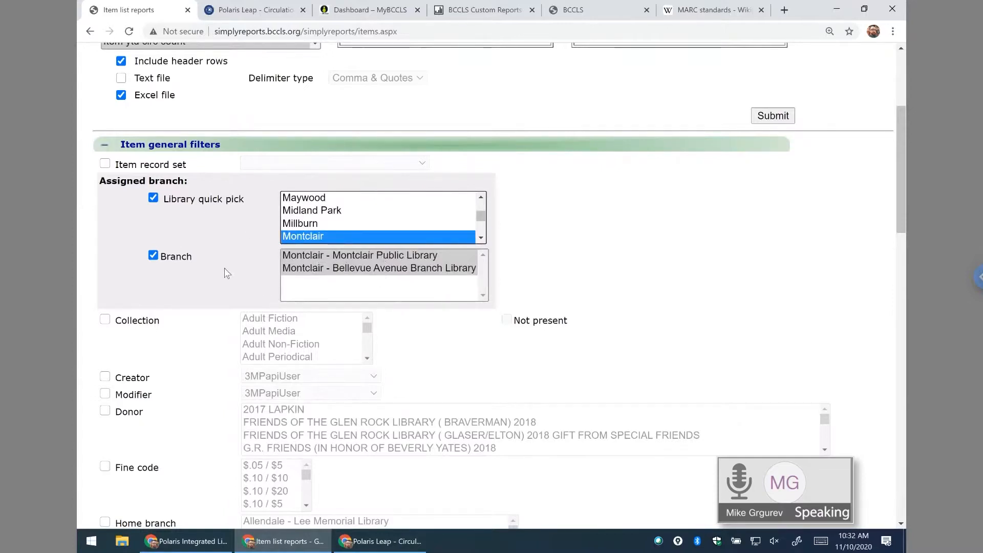
- Alternate the branch filter between Montclair Public Library and Bellevue Avenue Branch Library, ending on Bellevue Avenue Branch Library
left_click(321, 259)
left_click(323, 268)
left_click(322, 256)
left_click(321, 266)
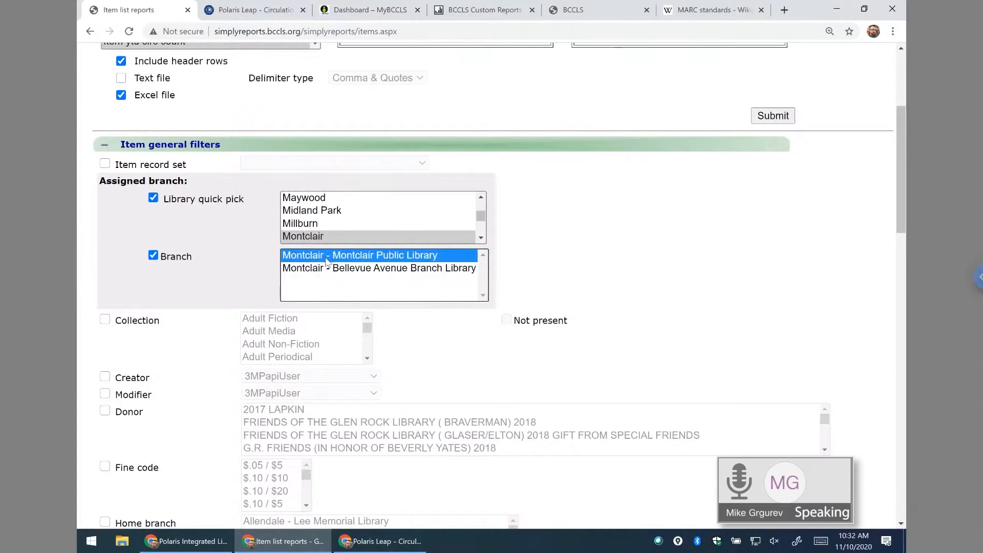
left_click(327, 268)
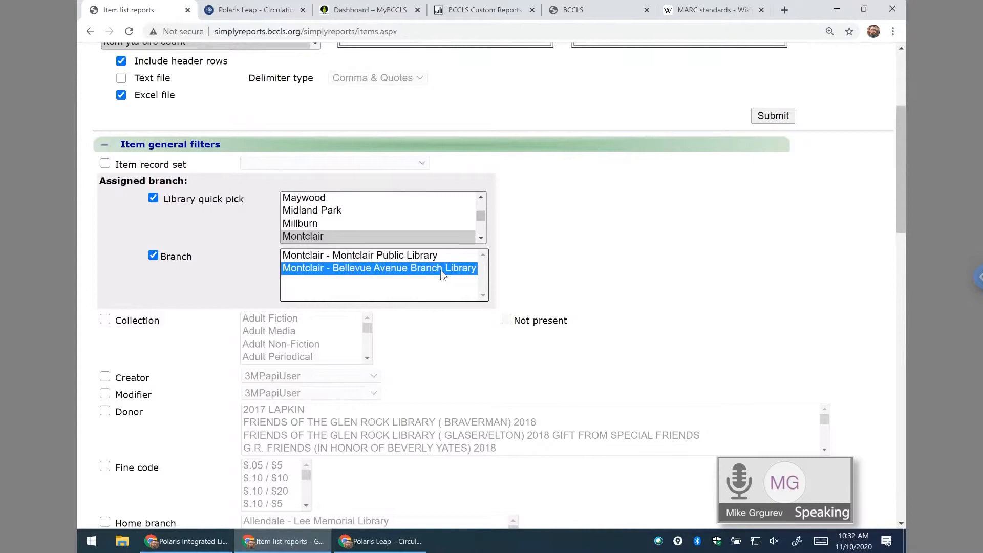
left_click(155, 255)
- Try Midland Park, Tenafly and Secaucus as the library quick pick and settle on Teaneck for the assigned branch
left_click(353, 209)
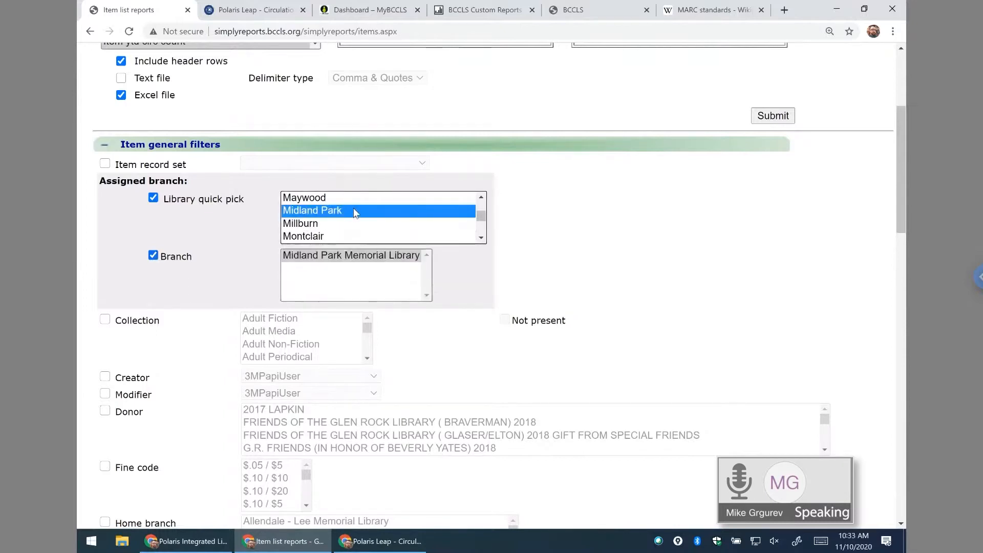
type("ten")
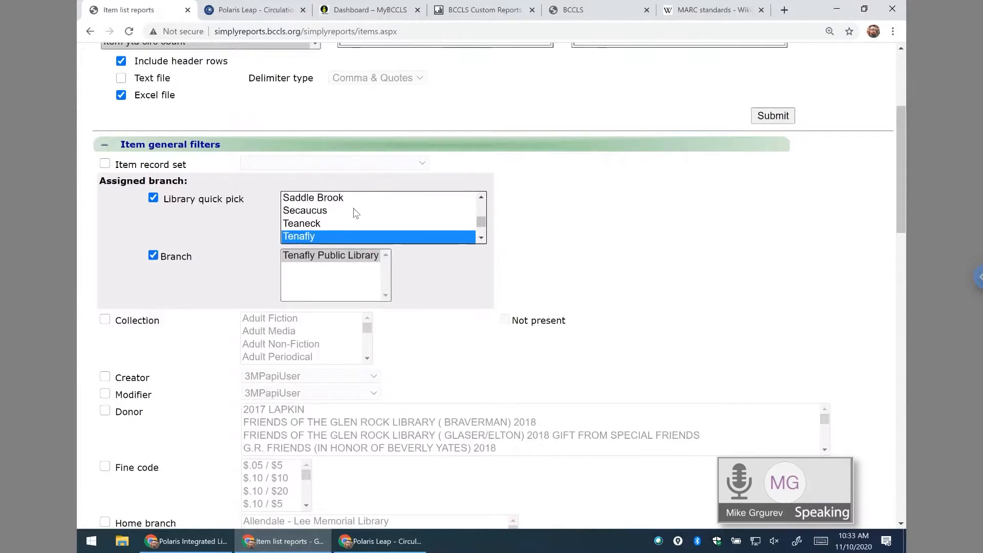
left_click(324, 213)
left_click(318, 224)
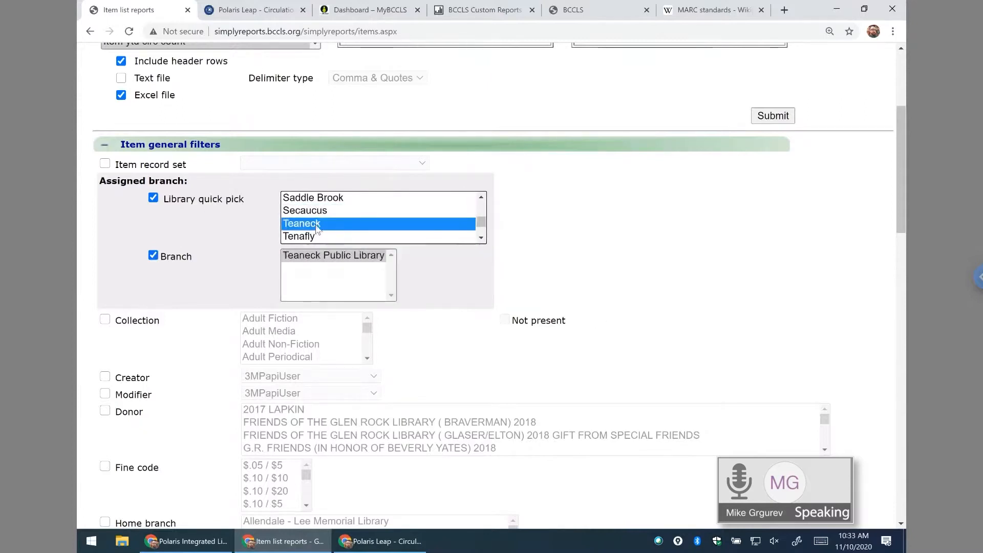
left_click(324, 200)
left_click(325, 224)
key("Up")
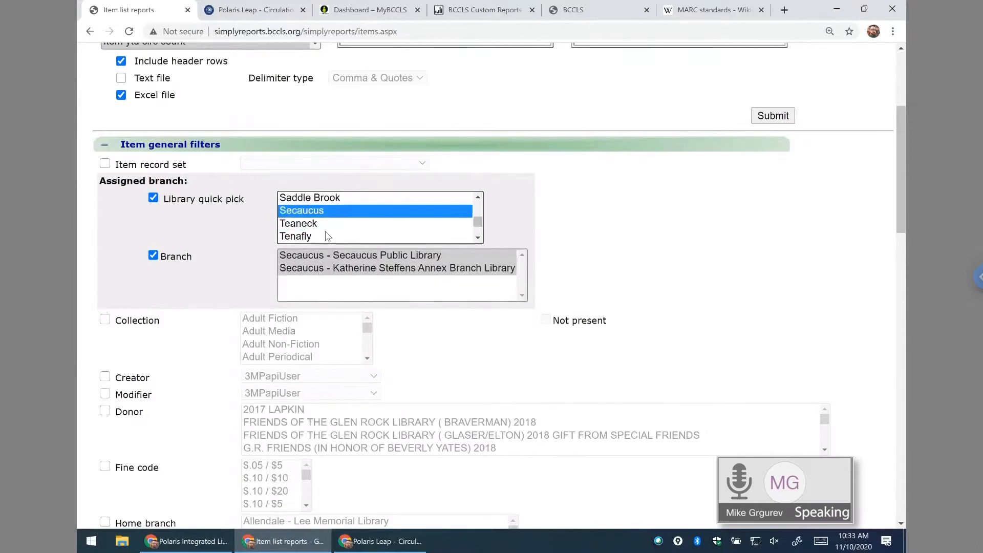
left_click(318, 225)
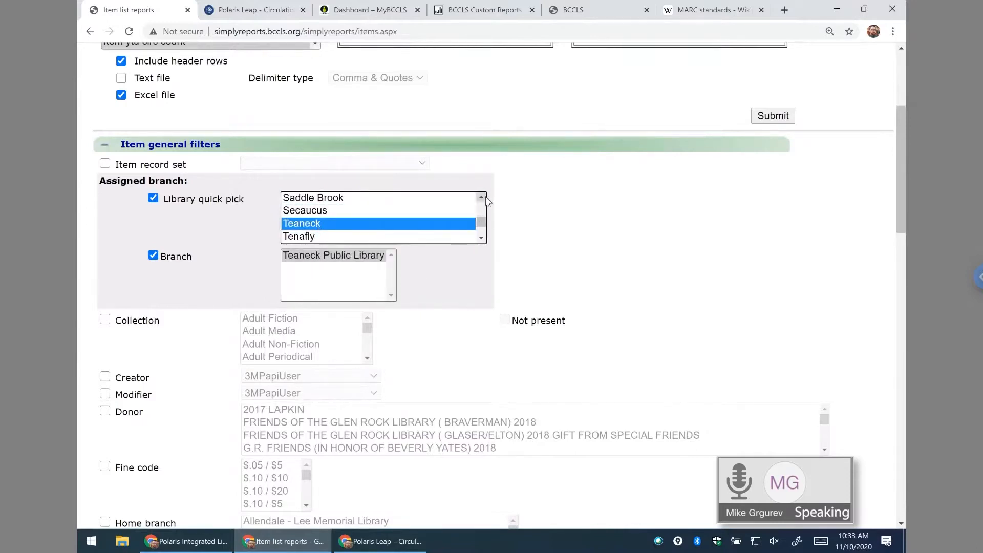
- Try Saddle Brook, Roseland and Rutherford in turn as the assigned branch's library quick pick, ending on Rutherford
scroll(483, 220, "up", 1)
scroll(358, 217, "down", 1)
left_click(350, 219)
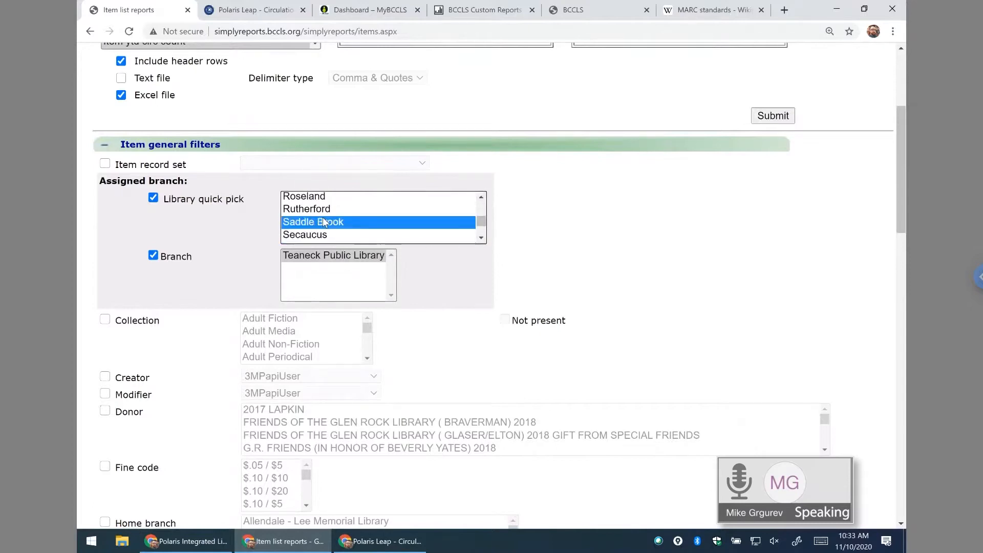
left_click(349, 210, "ctrl")
left_click(320, 197, "ctrl")
left_click(322, 209)
left_click(320, 198)
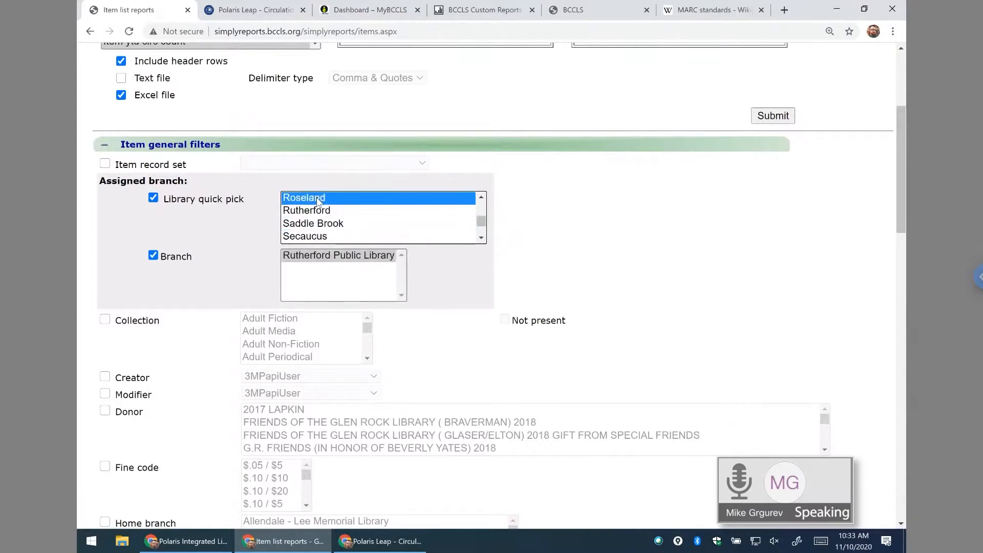
left_click(317, 211)
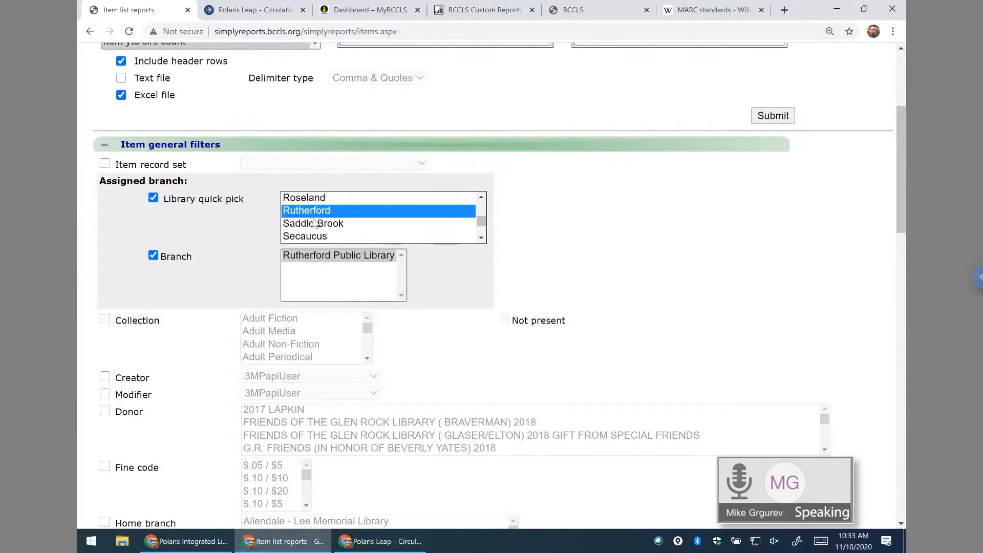
- Deselect Rutherford and pick Roseland and Saddle Brook together as non-adjacent libraries in the library quick pick
left_click(300, 216, "ctrl")
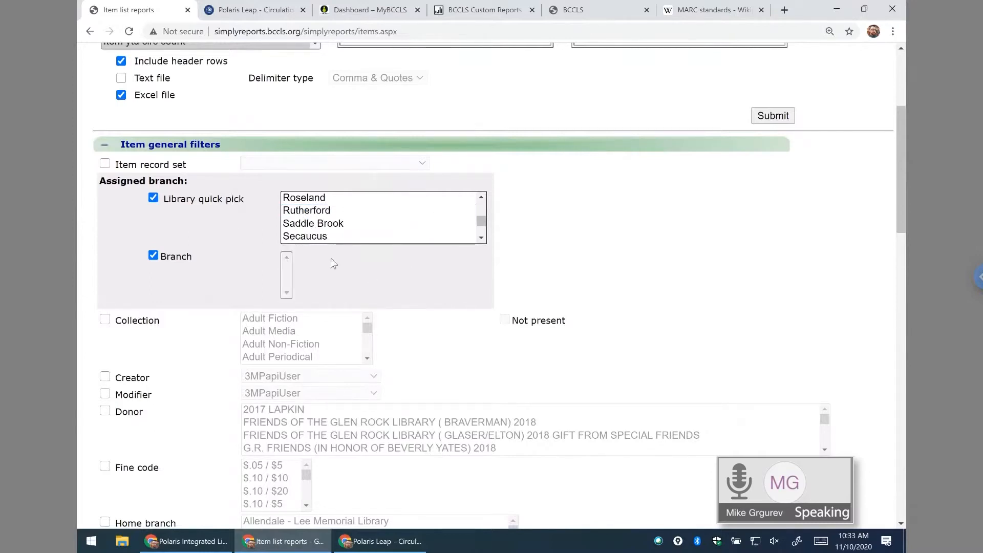
left_click(308, 199)
left_click(315, 224, "ctrl")
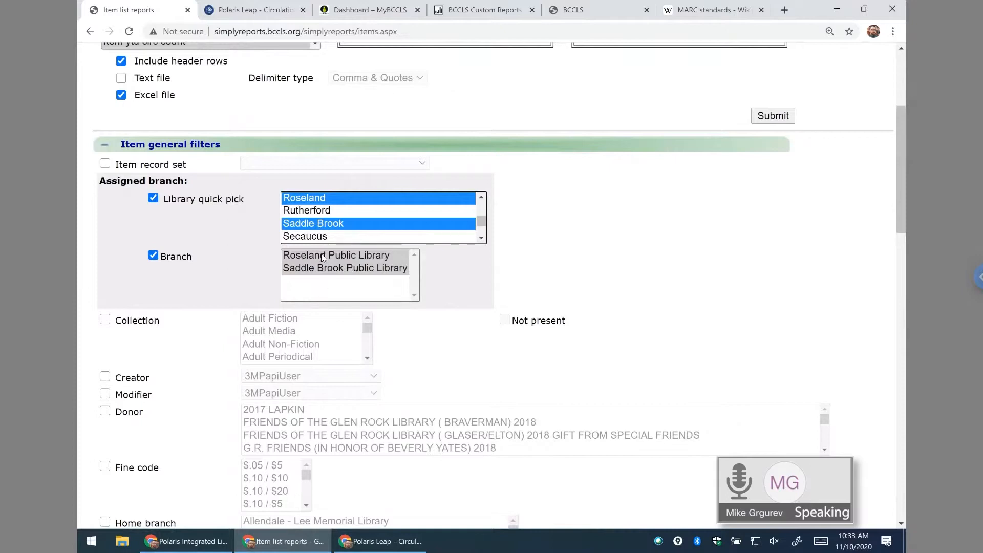
- Select the adjacent libraries Ramsey, Ridgefield and Ridgefield Park as one range, and repeat the range selection starting from Ramsey alone
left_click(481, 198)
left_click(481, 198)
left_click(481, 198)
left_click(481, 198)
left_click(482, 198)
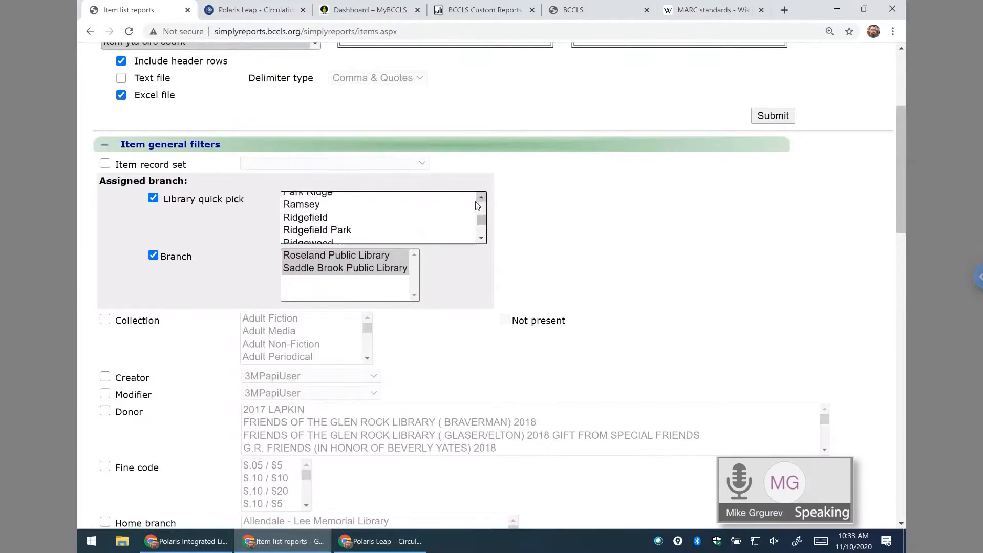
left_click(309, 206)
key("shift+Down")
key("shift+Down")
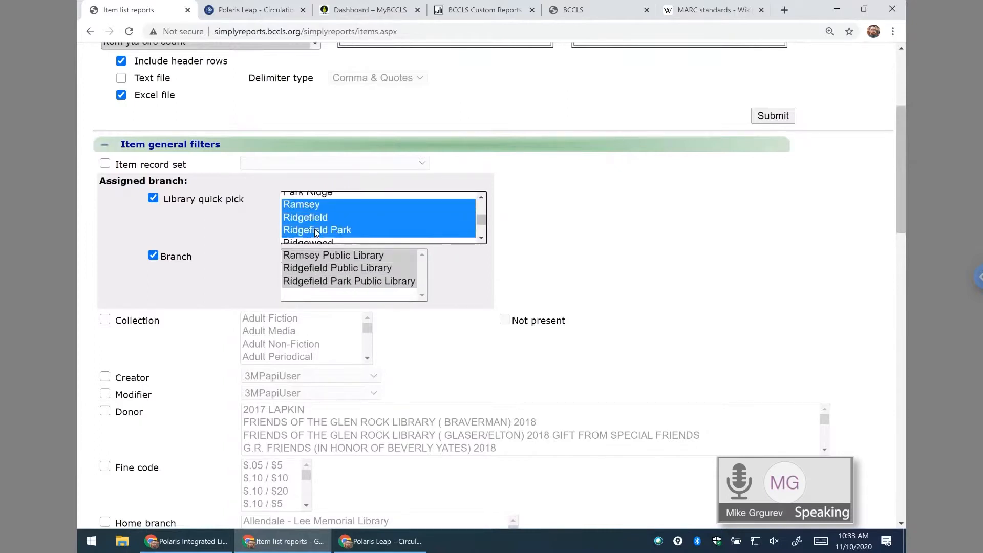
left_click(309, 204)
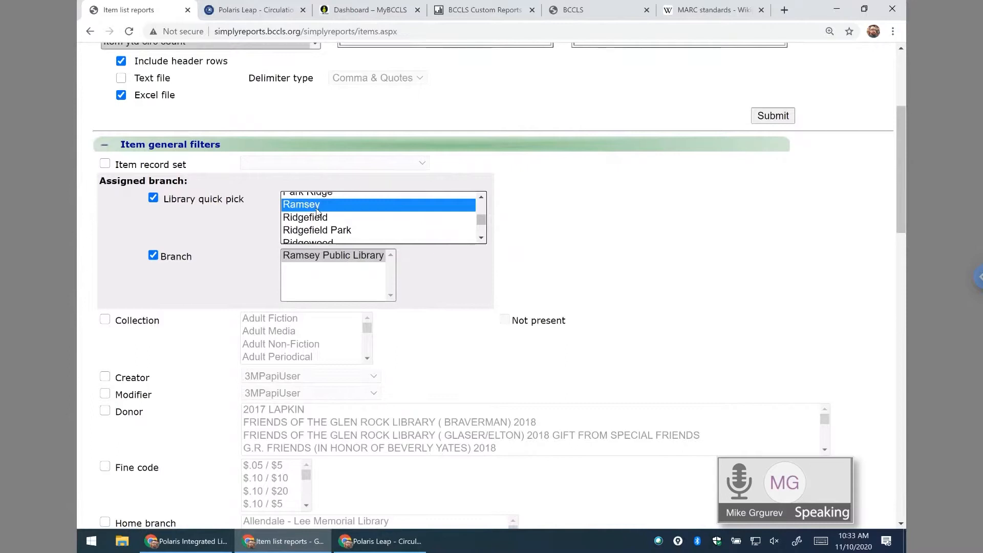
left_click(313, 231, "shift")
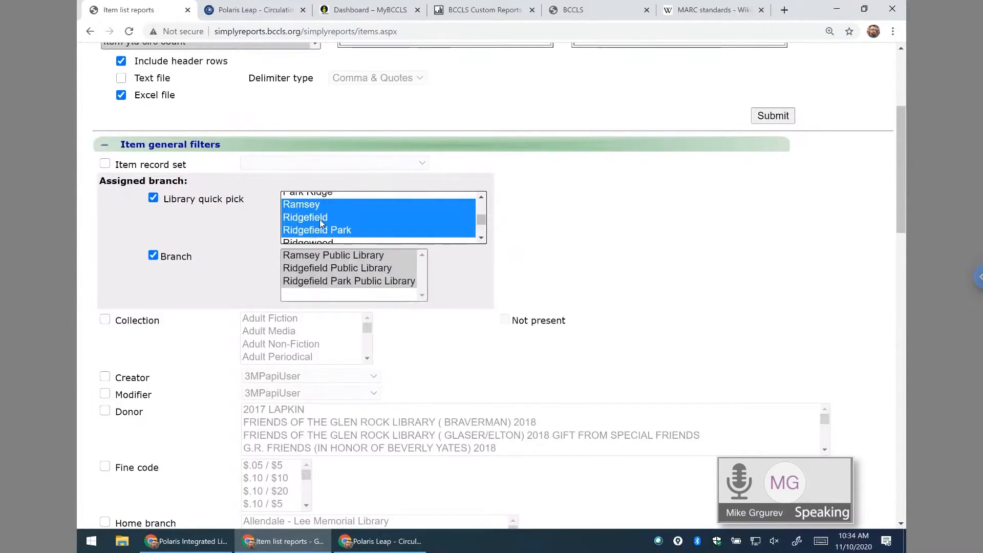
- Pick Ramsey, Ridgefield and Ridgefield Park singly, and from Ramsey add Ridgefield and Ridgefield Park individually to a combined selection
left_click(354, 206)
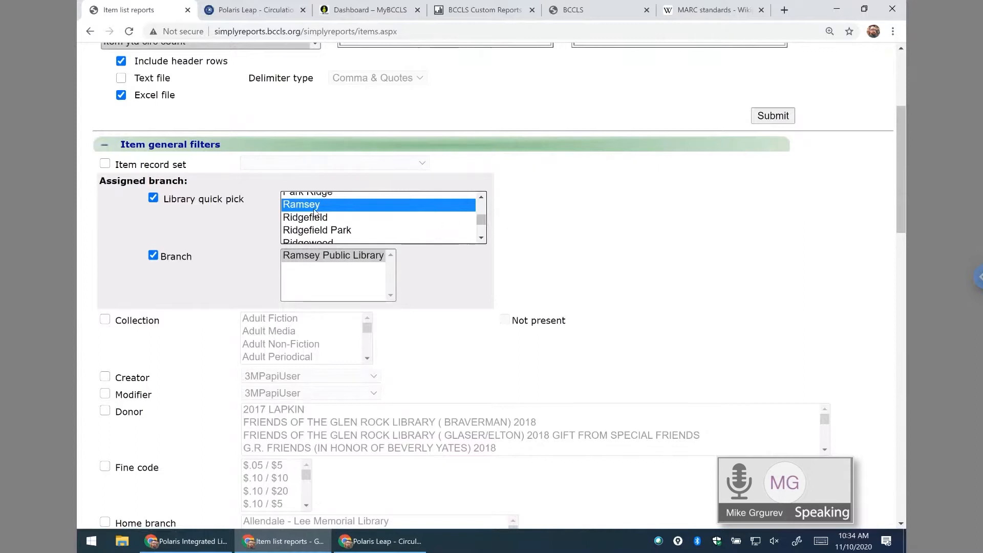
left_click(306, 219)
left_click(309, 231)
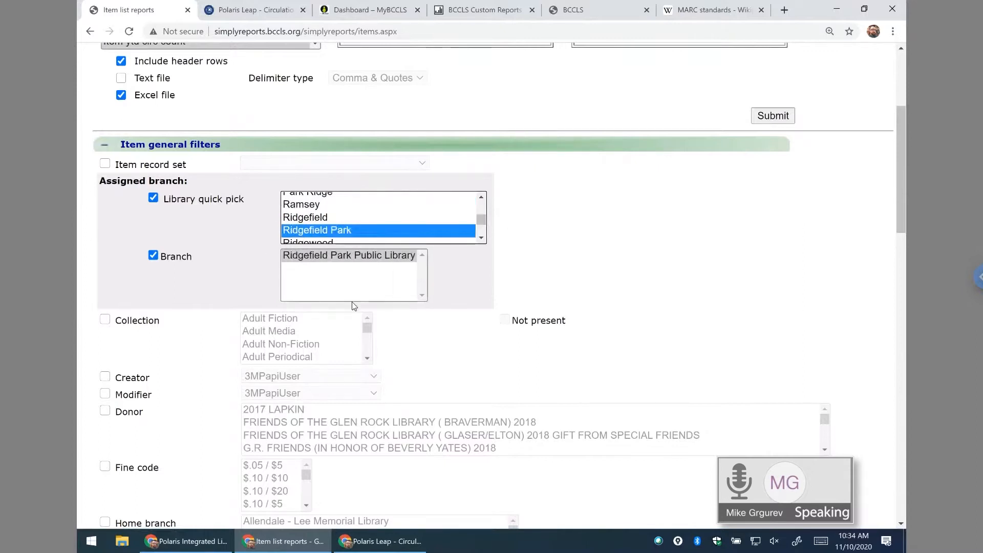
left_click(306, 207)
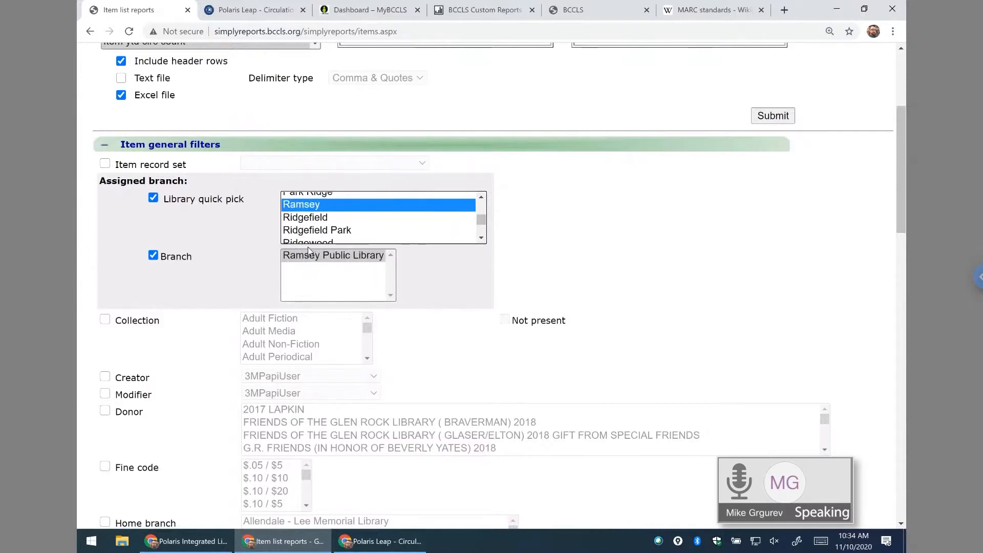
left_click(300, 221, "ctrl")
left_click(303, 231, "ctrl")
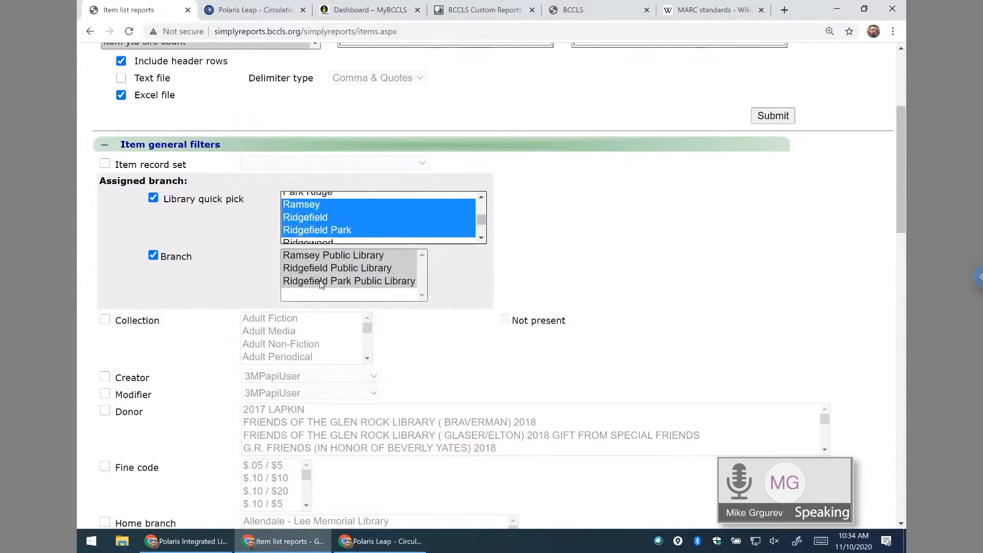
- Narrow the library quick pick to Ridgefield alone and reselect the whole range from Ramsey to Ridgefield Park
left_click(309, 220)
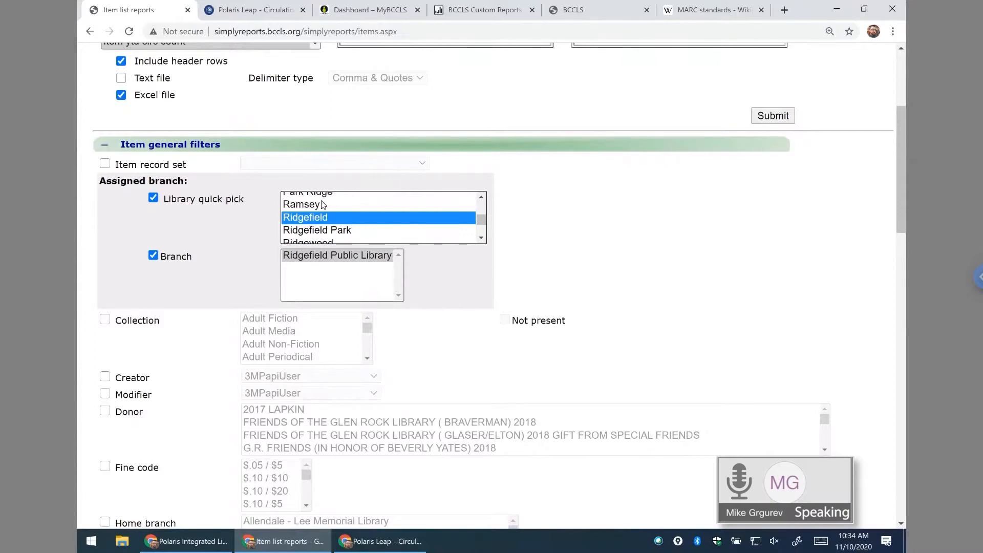
left_click(331, 204)
left_click(317, 218, "shift")
left_click(317, 232, "shift")
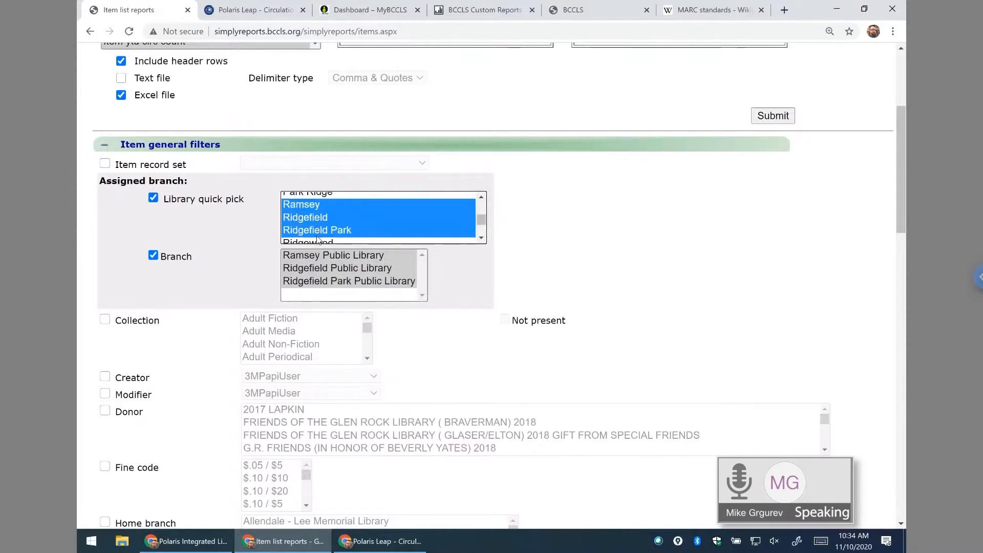
- Alternate the library quick pick between Ramsey and Ridgefield as single selections, ending on Ridgefield
left_click(307, 206)
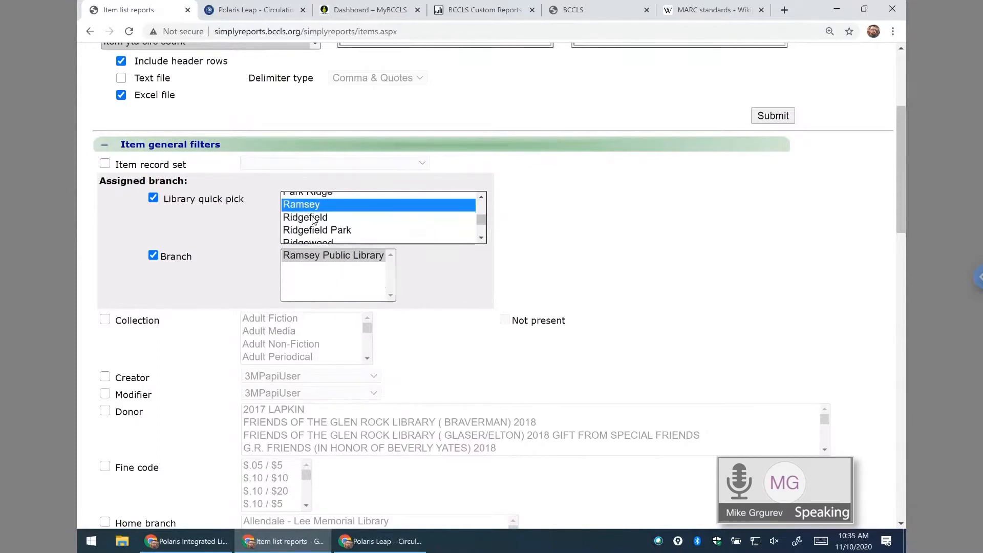
left_click(313, 215)
left_click(312, 206)
left_click(311, 218)
left_click(311, 207)
left_click(312, 218)
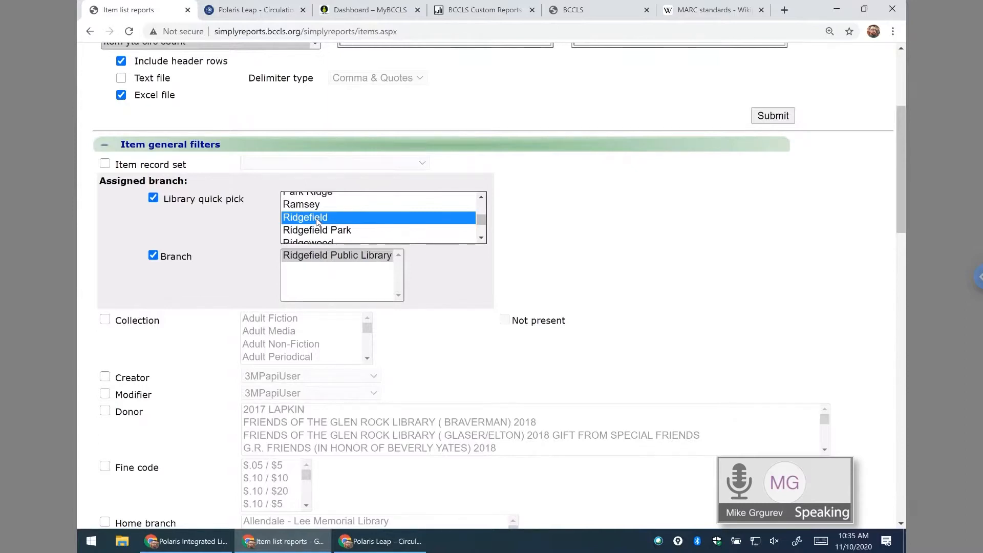
- Set the assigned branch's library quick pick to Tenafly, moving there from Ramsey in the library list
left_click(348, 205)
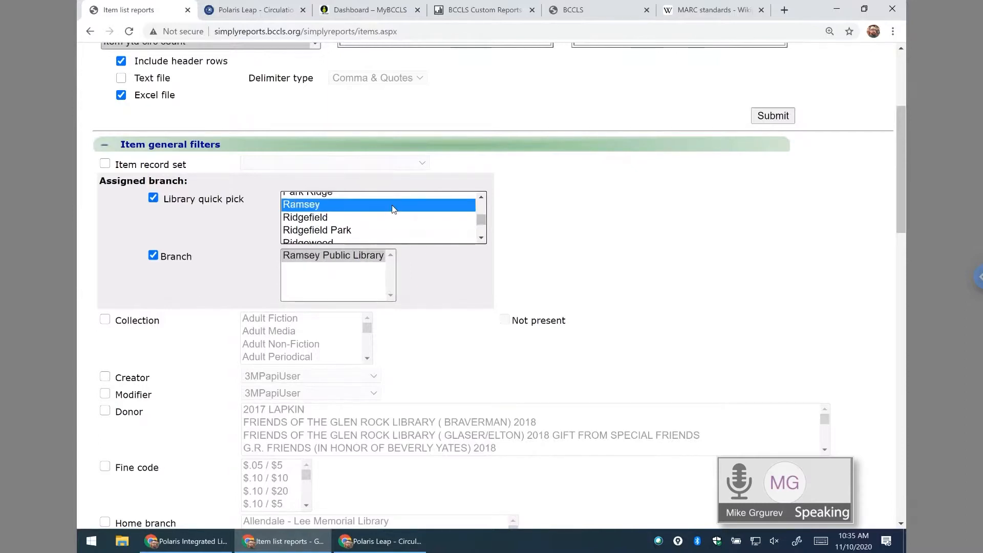
key("t")
key("t")
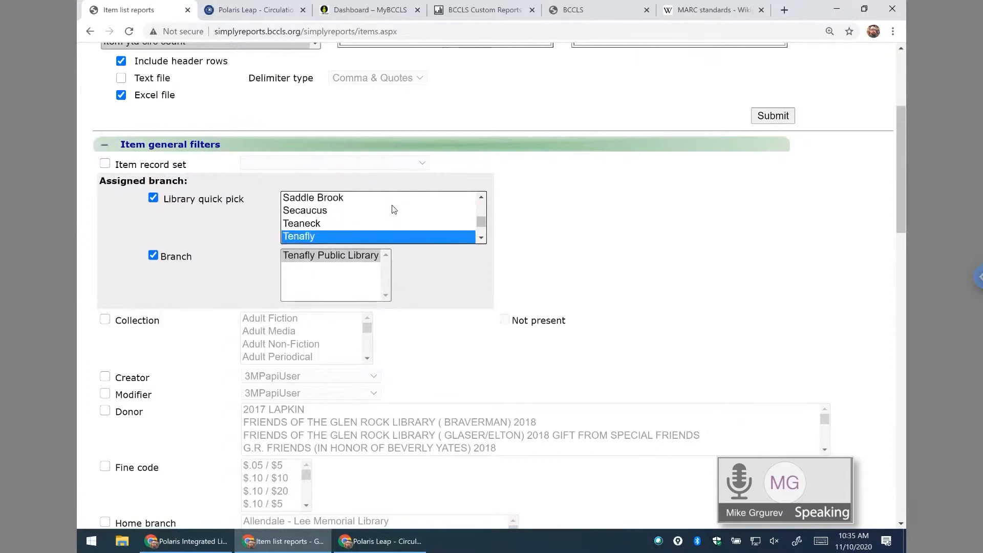
left_click(584, 234)
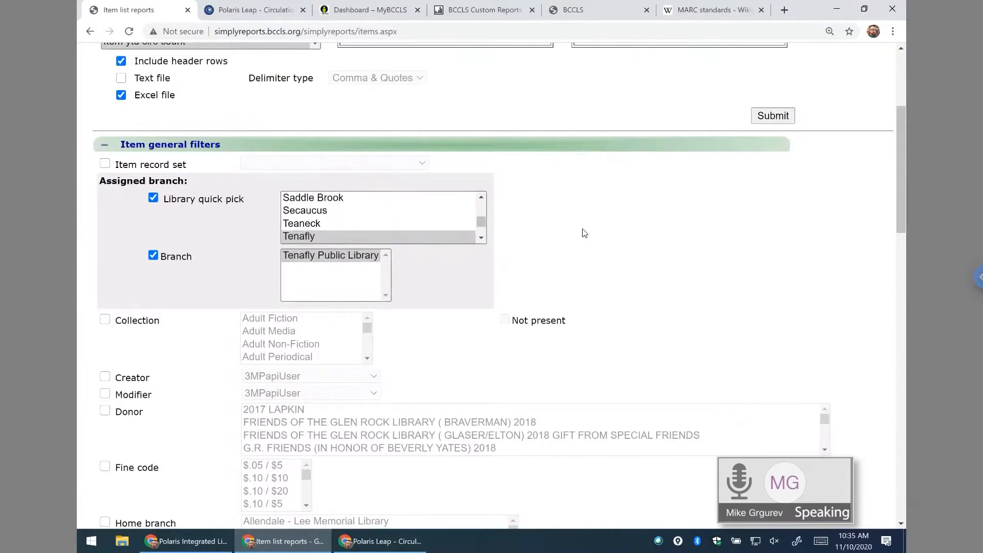
- Enable the Collection filter and select both Juvenile Fiction and Juvenile Non-Fiction as the collections to report on
left_click_drag(902, 146, 892, 101)
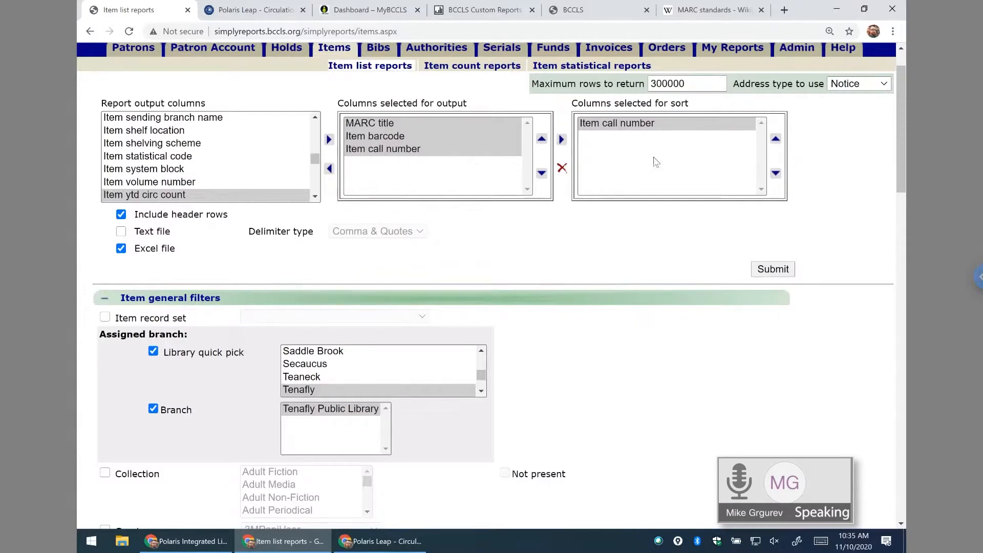
left_click_drag(902, 95, 899, 157)
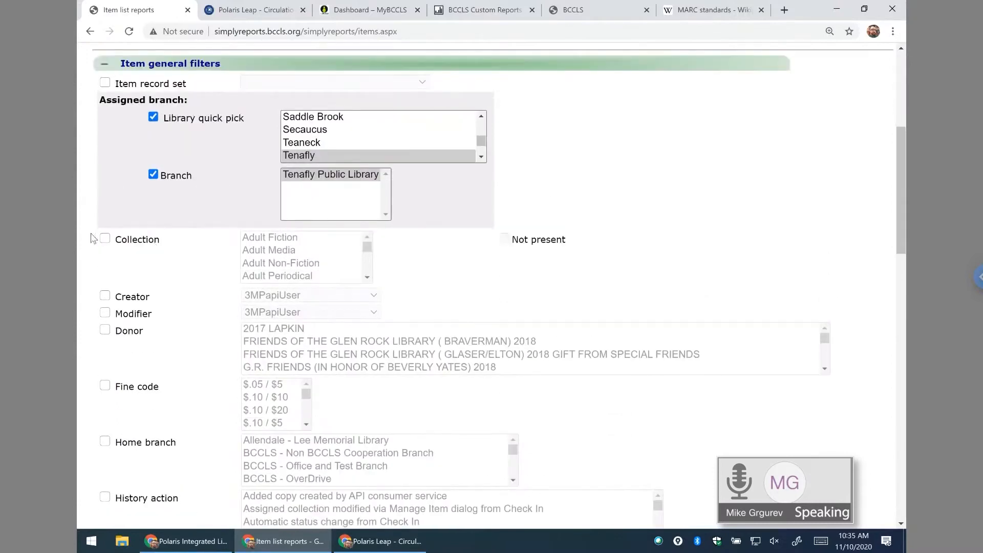
left_click(105, 240)
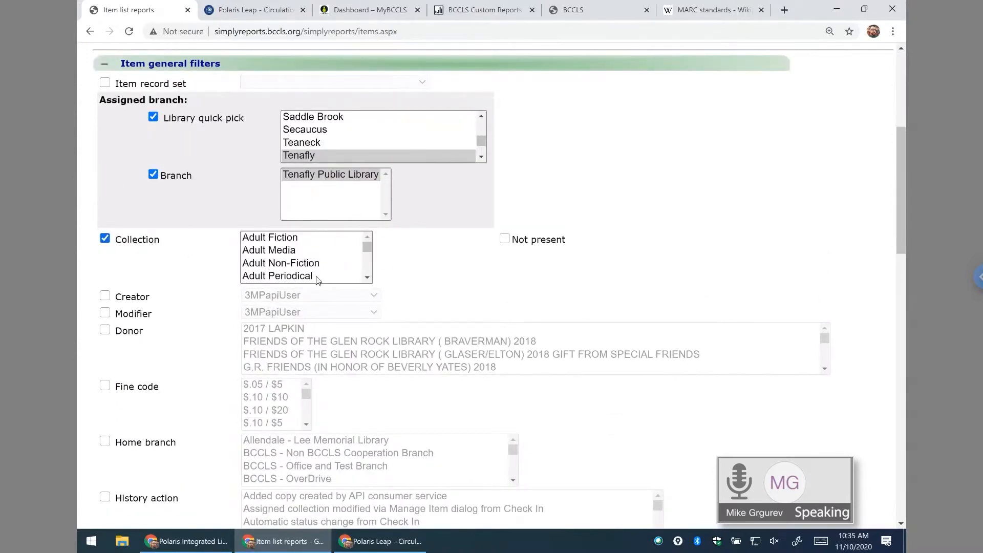
left_click(105, 239)
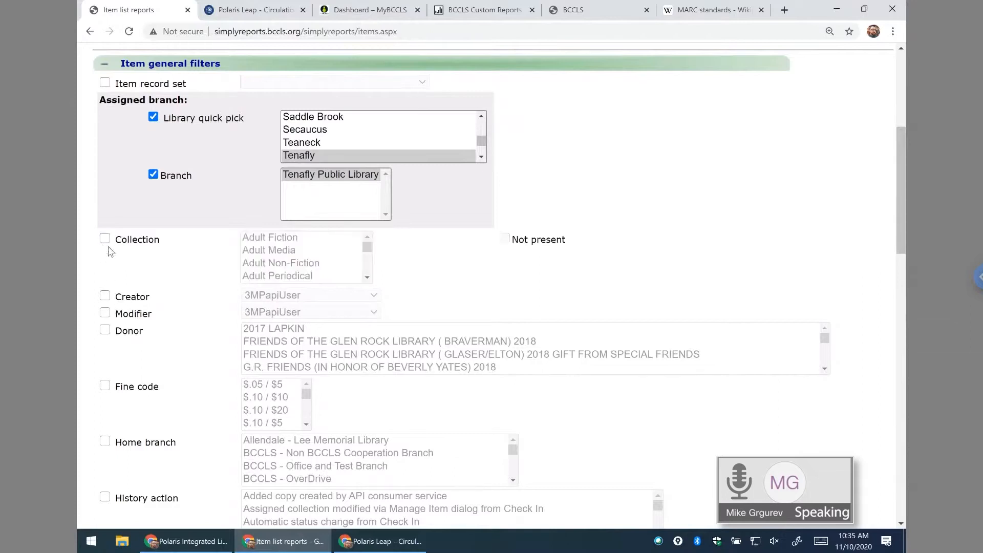
left_click(106, 239)
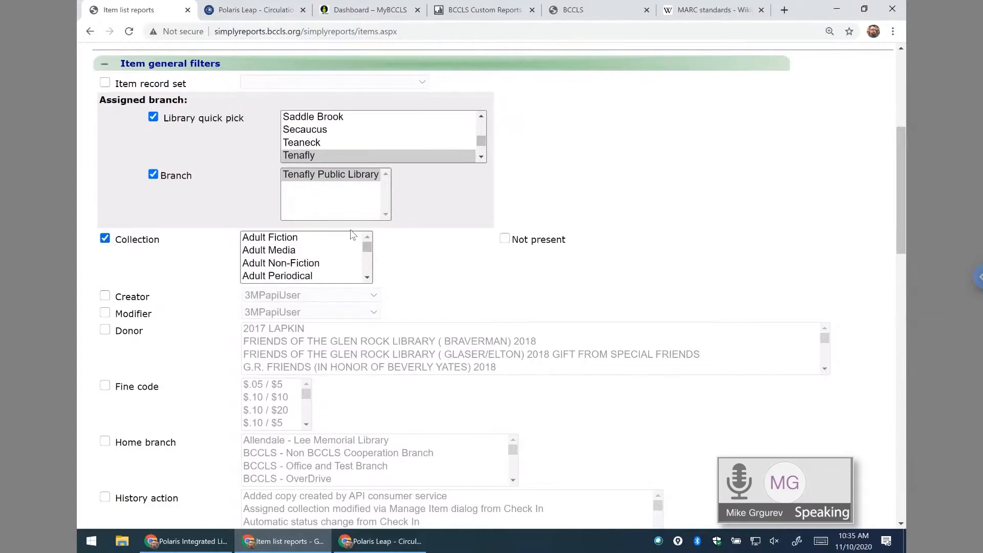
left_click_drag(366, 244, 367, 250)
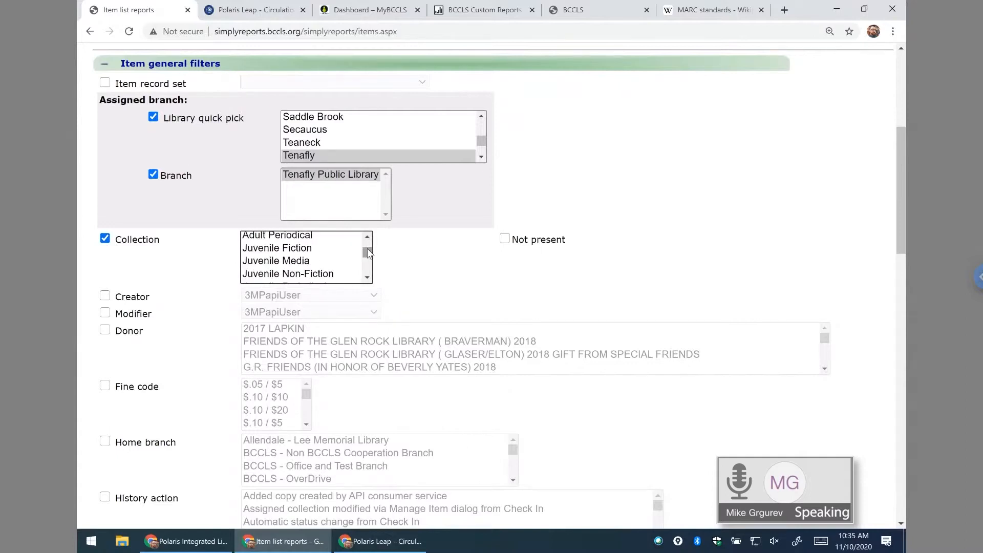
left_click(282, 249)
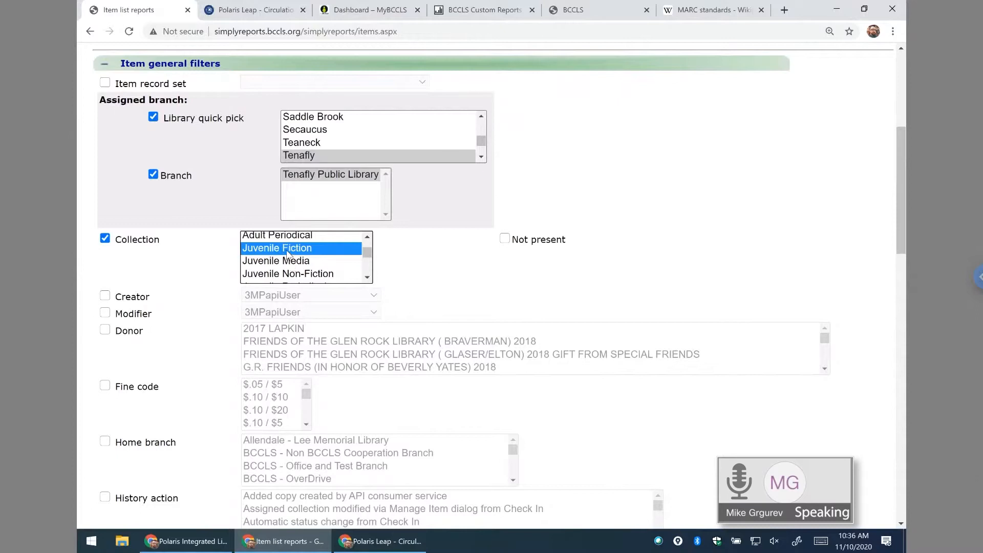
left_click(288, 274, "ctrl")
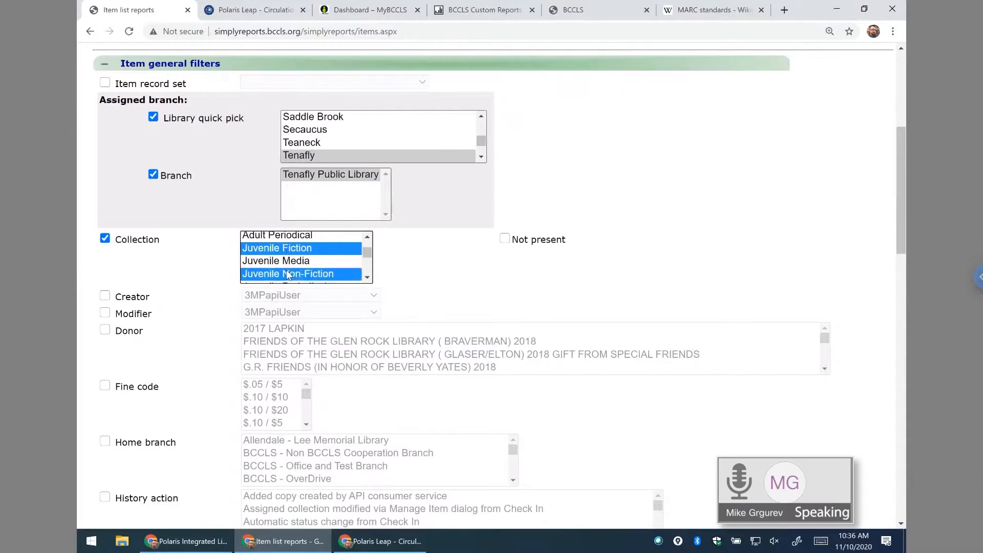
left_click(263, 247, "ctrl")
left_click(264, 249, "ctrl")
left_click(497, 280)
- Submit the item list report and look through the titles, barcodes and call numbers in its preview
scroll(496, 279, "up", 3)
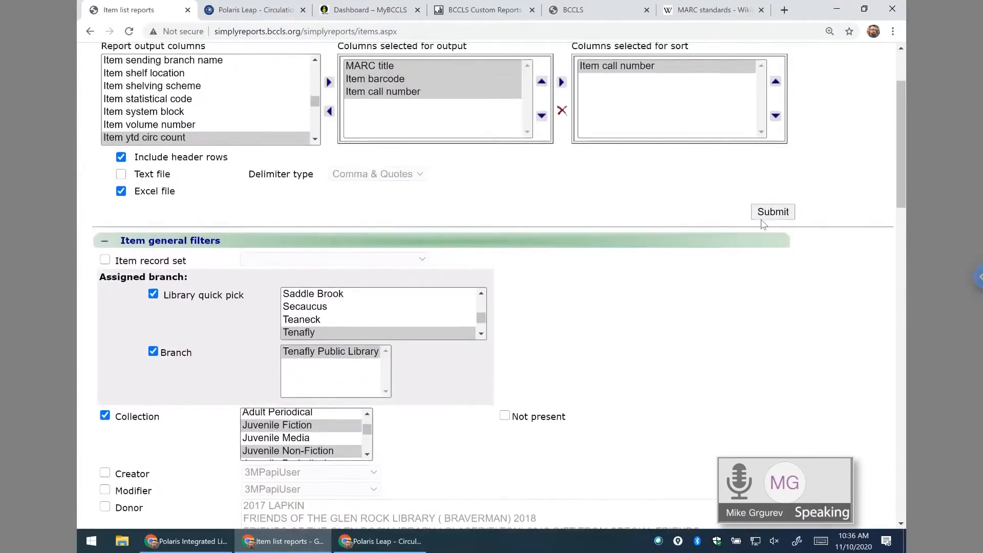
left_click(773, 212)
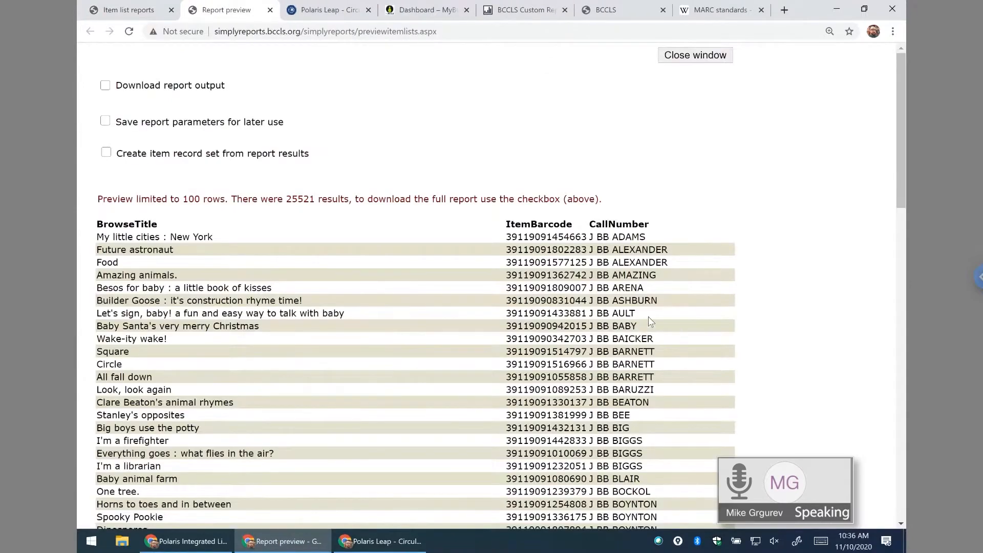
scroll(648, 333, "down", 5)
scroll(648, 324, "down", 10)
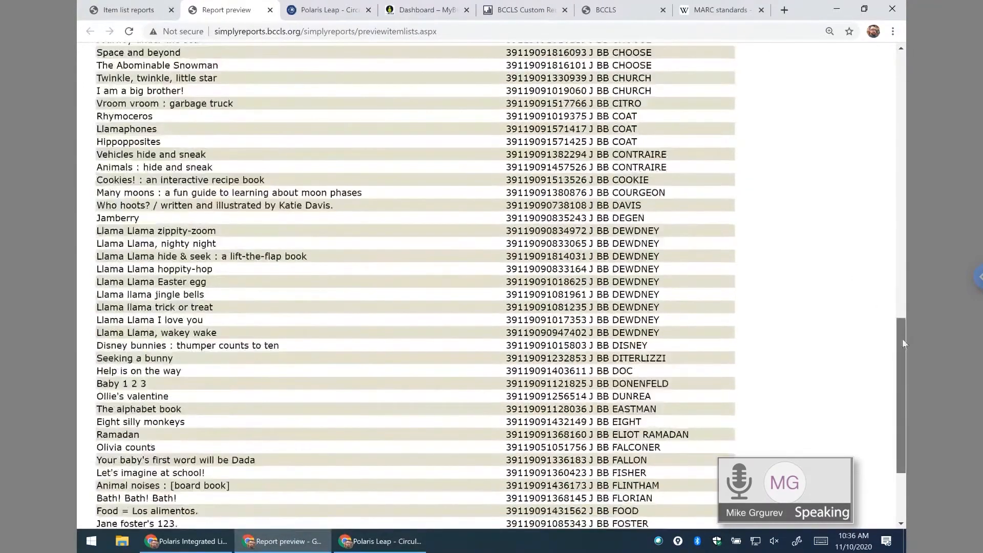
left_click_drag(903, 343, 893, 56)
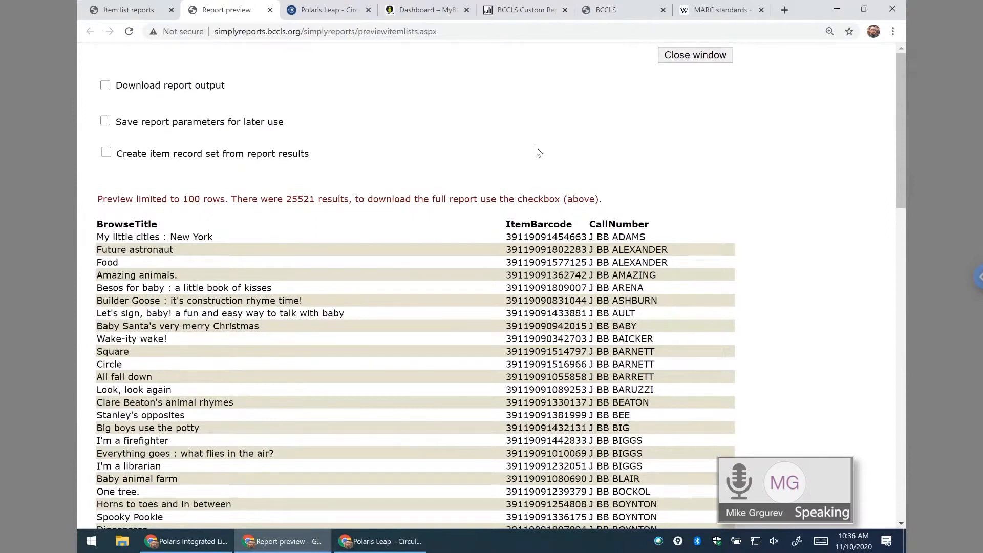
- Enable downloading of the report output, download the full report file, and return to the item list report setup
left_click(105, 86)
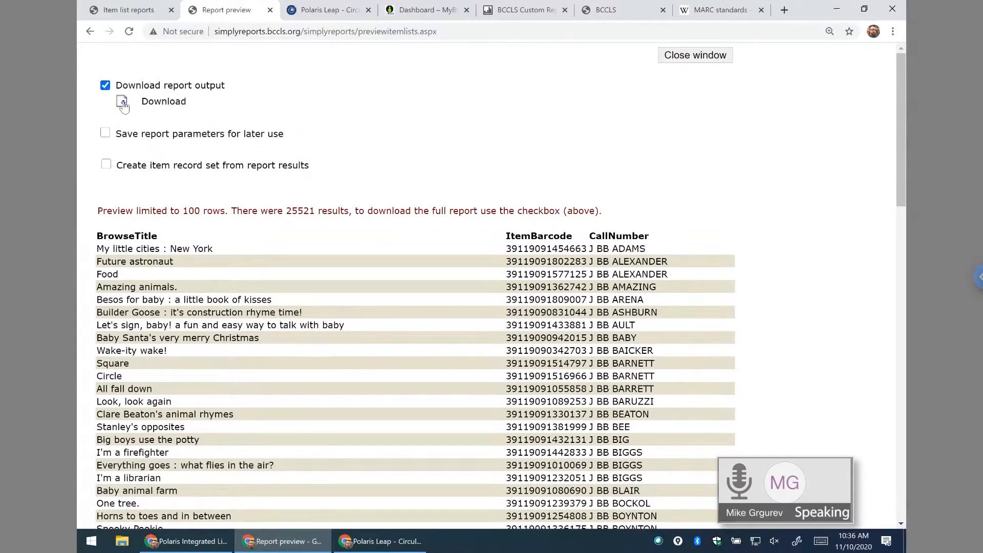
left_click(123, 102)
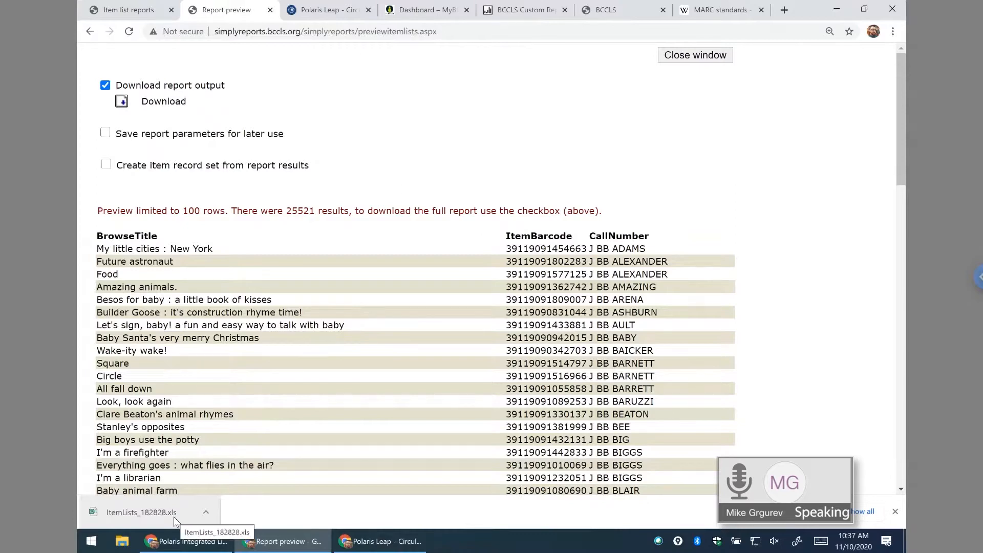
left_click(126, 10)
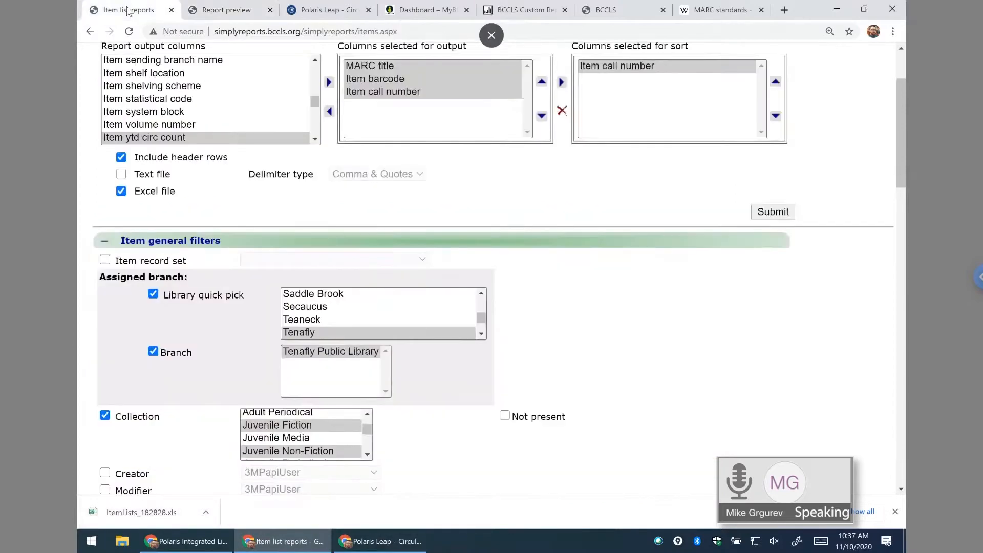
- Switch the item list report output to a text file and back to an Excel file
left_click(122, 175)
left_click(123, 191)
left_click(121, 175)
left_click(122, 192)
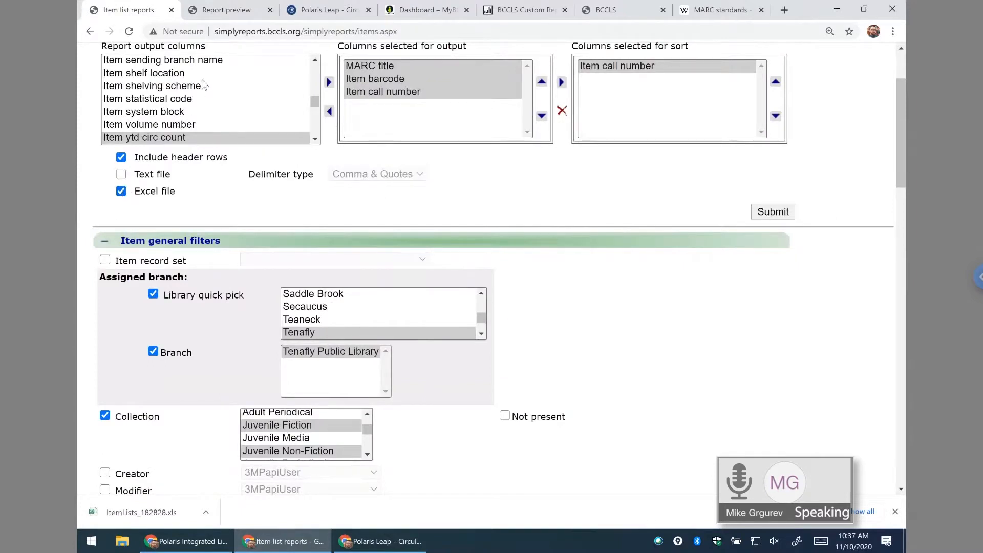
- Open the downloaded ItemLists_182828.xls from the report preview in Excel, accept the format mismatch, and dismiss the possible data loss notice
left_click(235, 10)
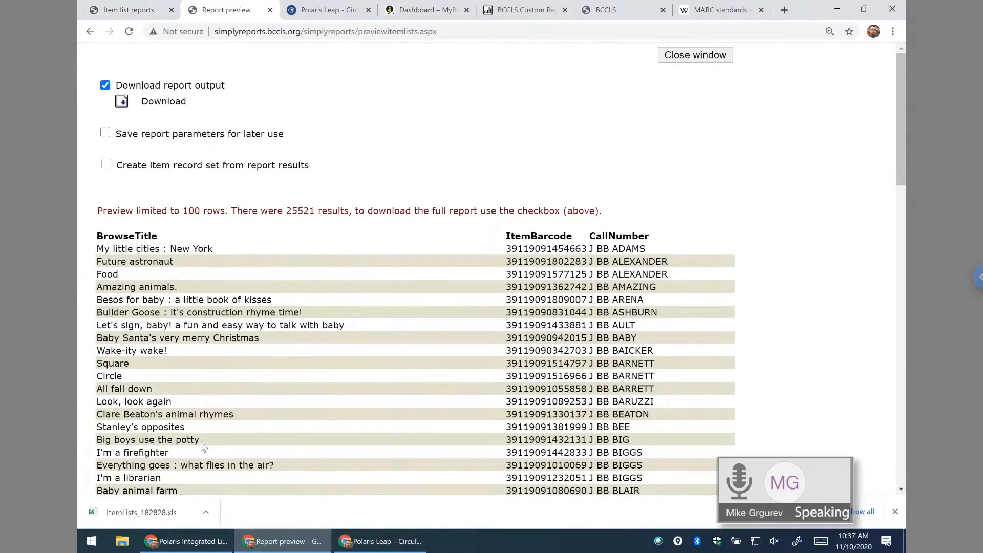
left_click(158, 511)
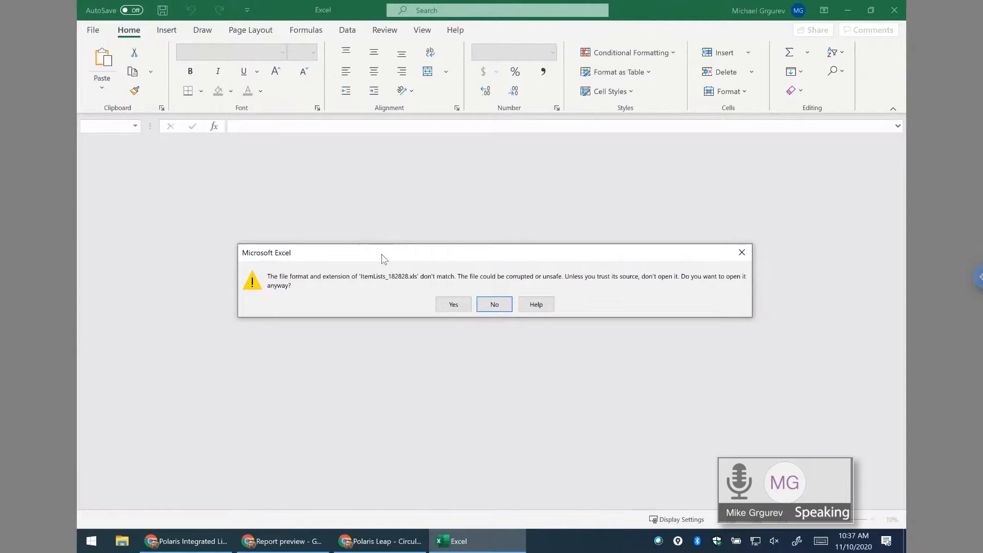
left_click(454, 304)
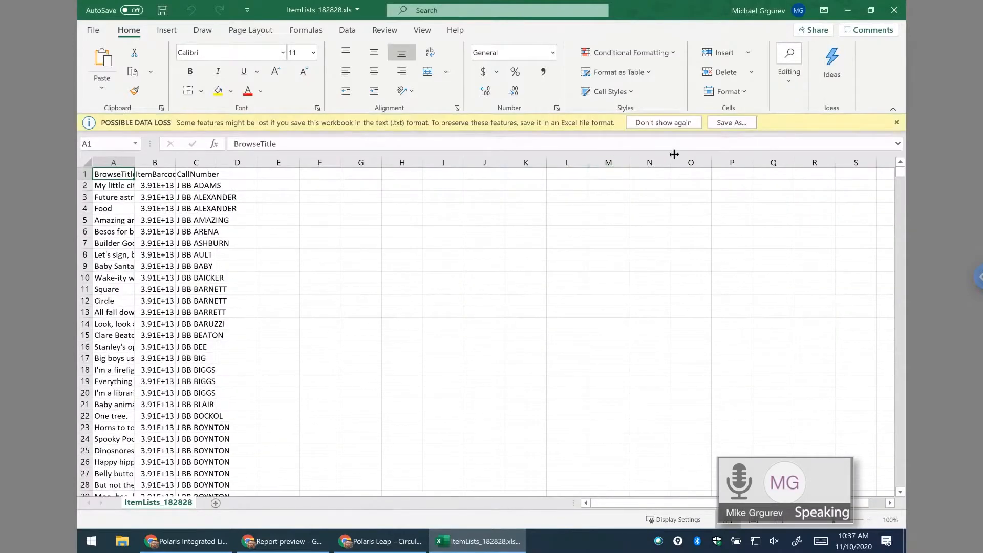
left_click(686, 126)
- Widen the BrowseTitle and ItemBarcode columns to make the titles readable
left_click(232, 202)
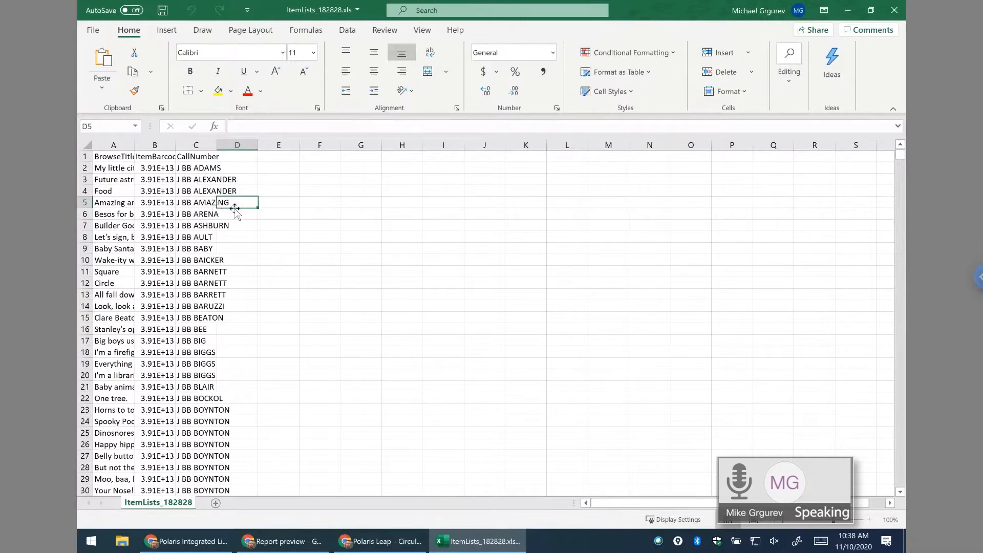
left_click_drag(134, 145, 421, 146)
left_click_drag(504, 145, 525, 145)
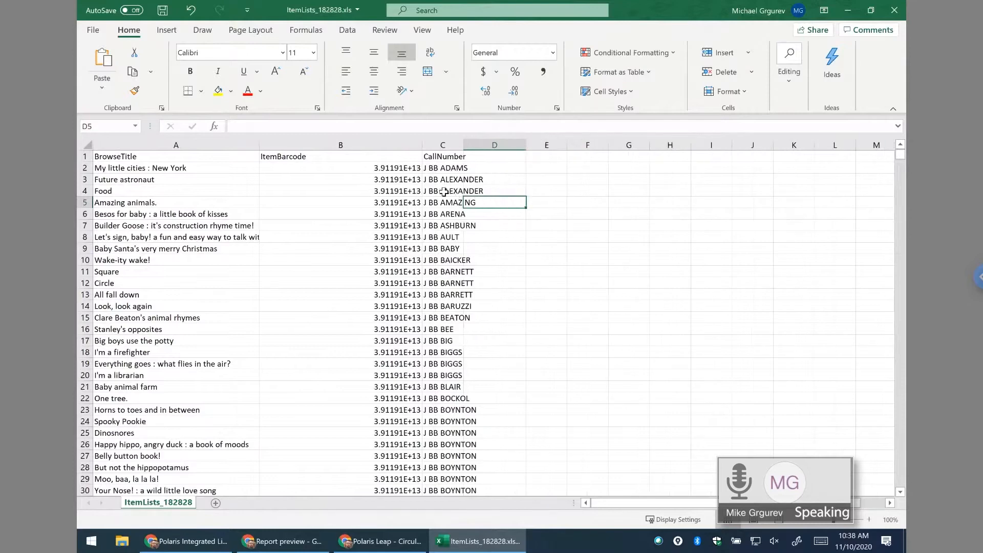
- Format the ItemBarcode column as Number with zero decimal places and check the full barcodes
left_click(365, 145)
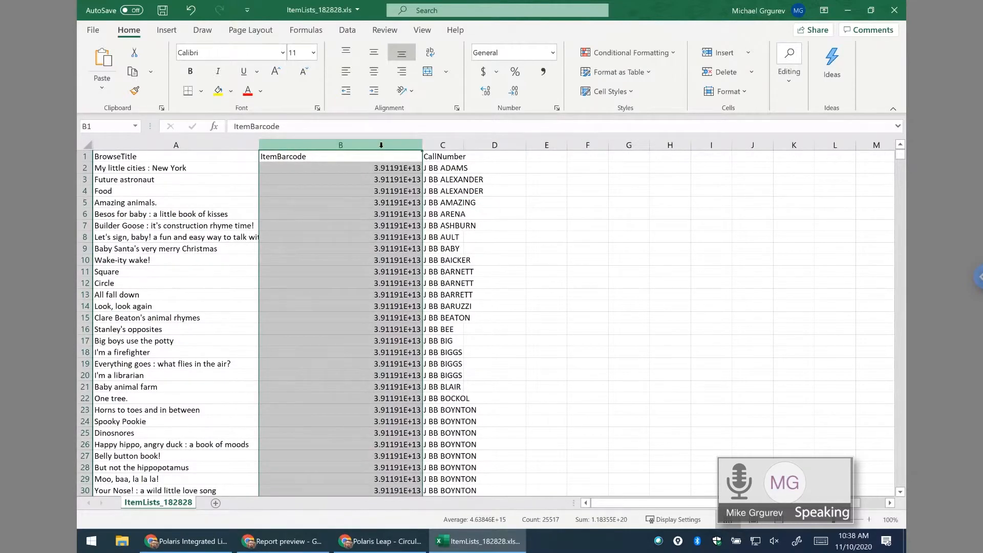
right_click(375, 218)
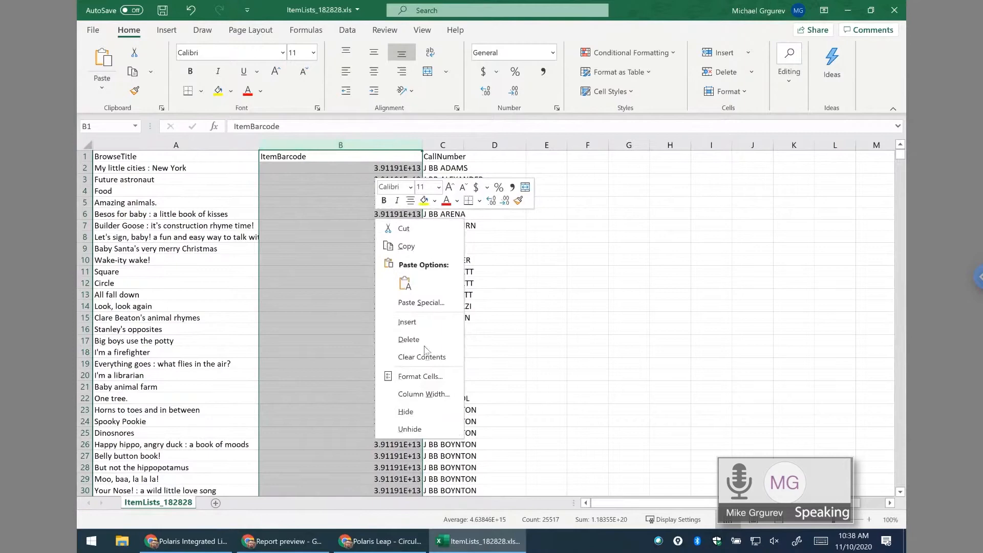
left_click(418, 379)
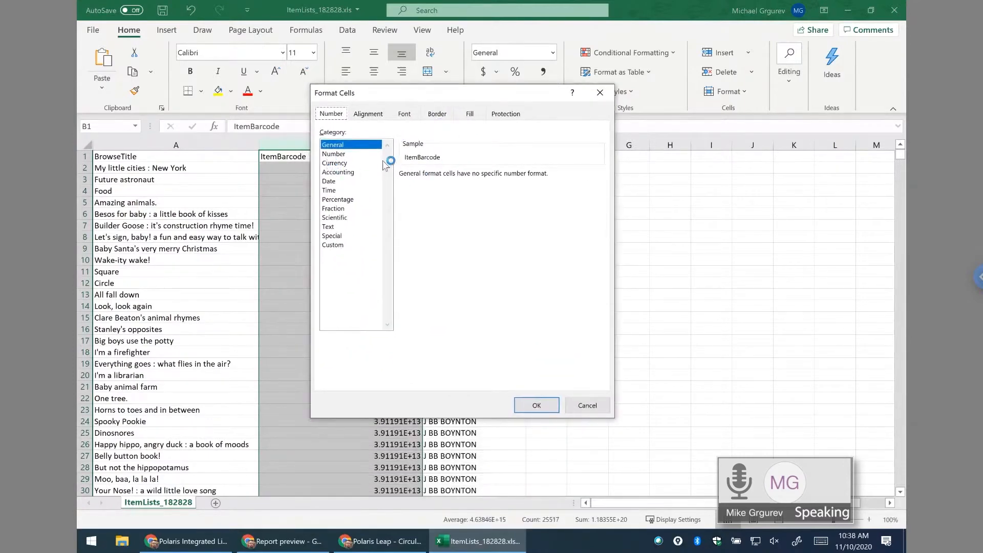
left_click(341, 154)
left_click(479, 179)
left_click(478, 177)
left_click(516, 404)
scroll(400, 317, "down", 2)
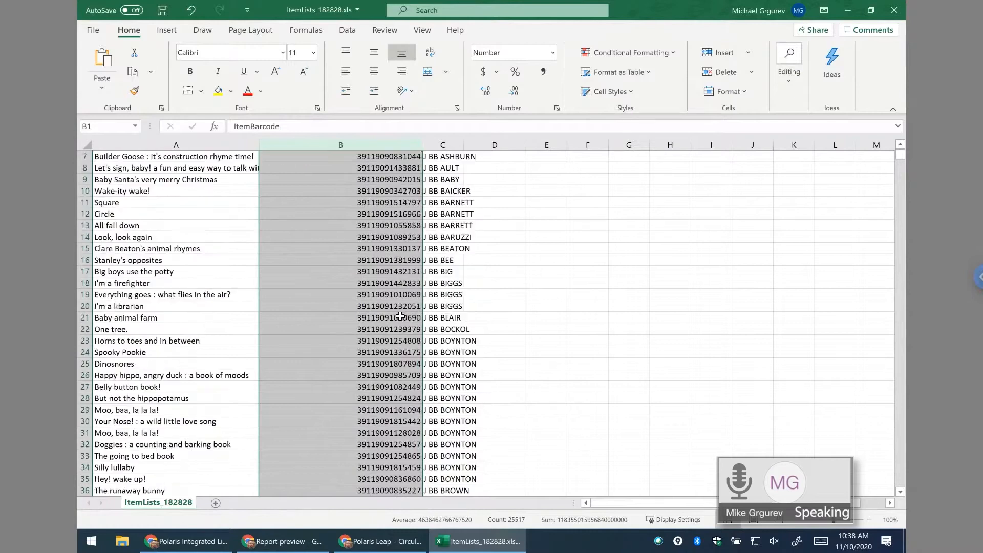
scroll(400, 316, "down", 1)
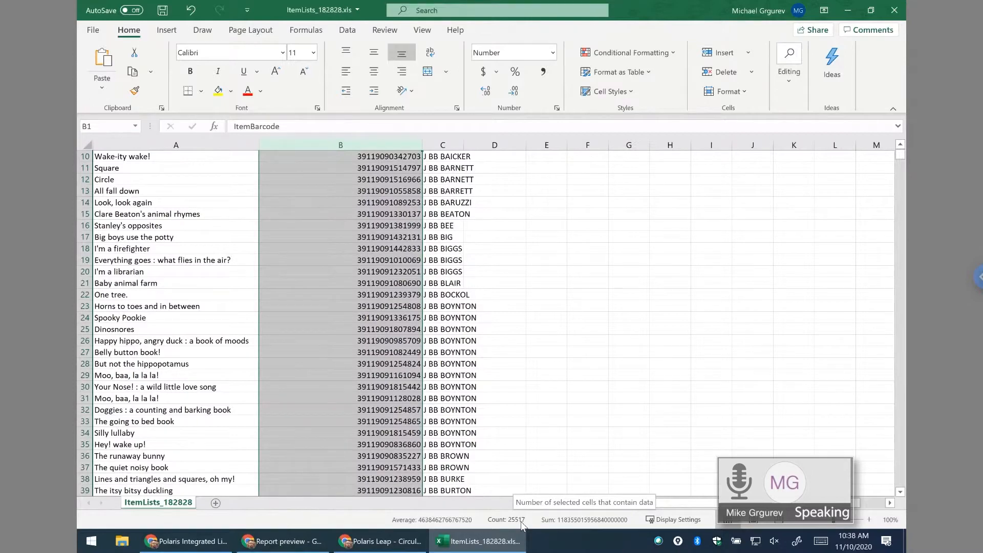
- Widen the CallNumber column and close the workbook without saving the changes
left_click(442, 261)
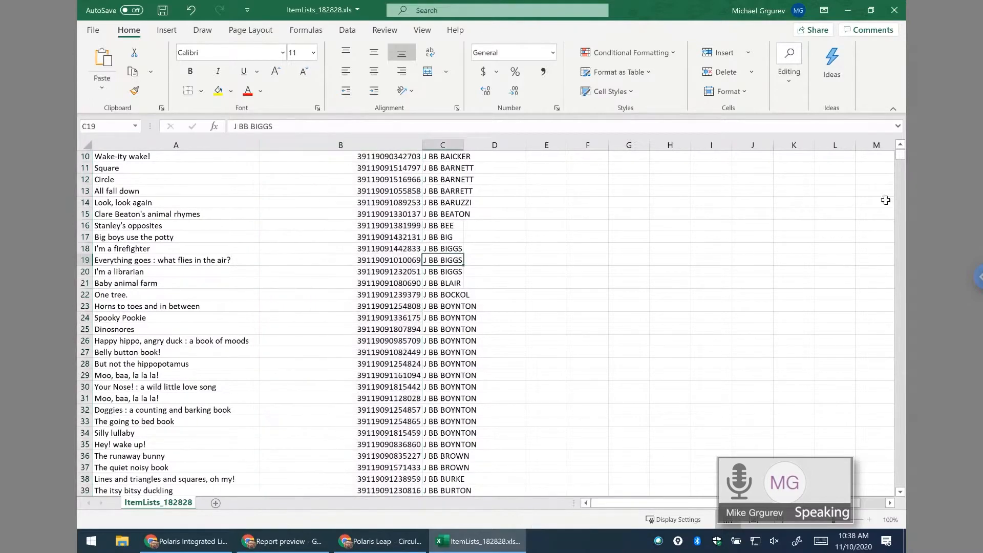
left_click_drag(900, 163, 900, 154)
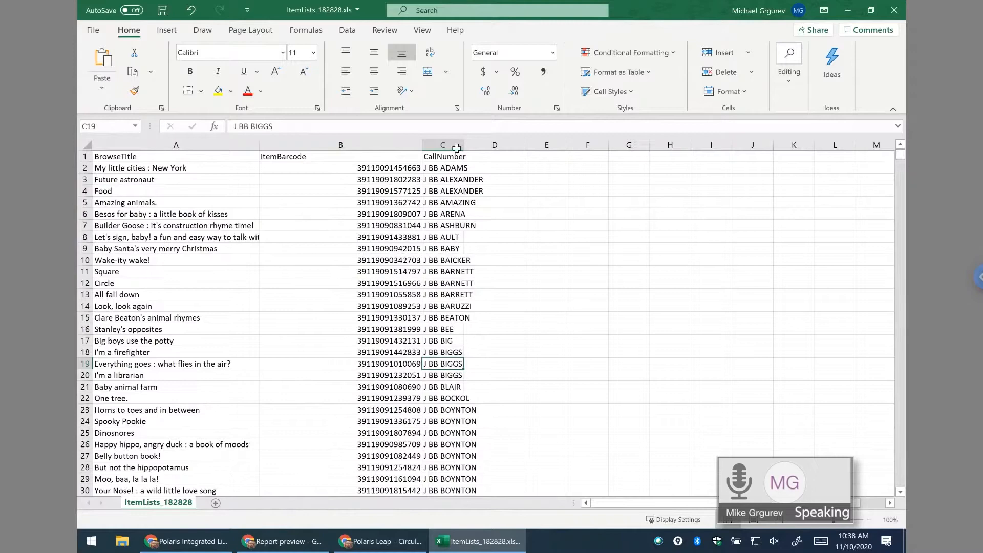
left_click_drag(462, 145, 500, 145)
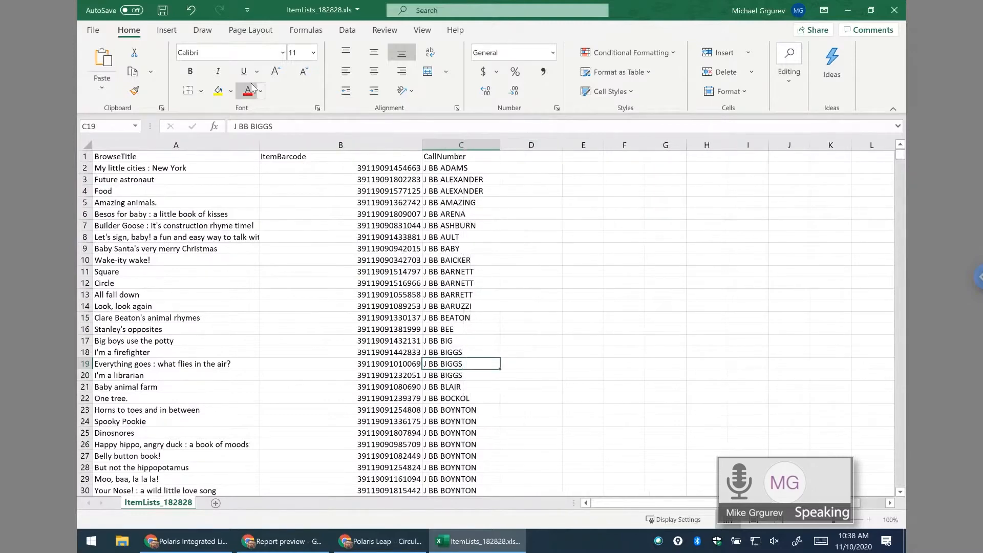
left_click(894, 10)
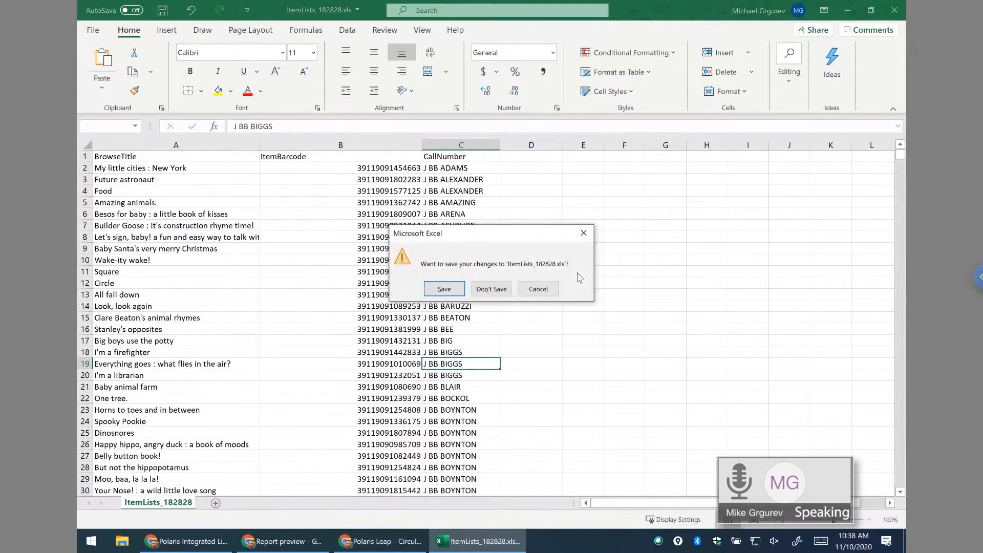
left_click(494, 290)
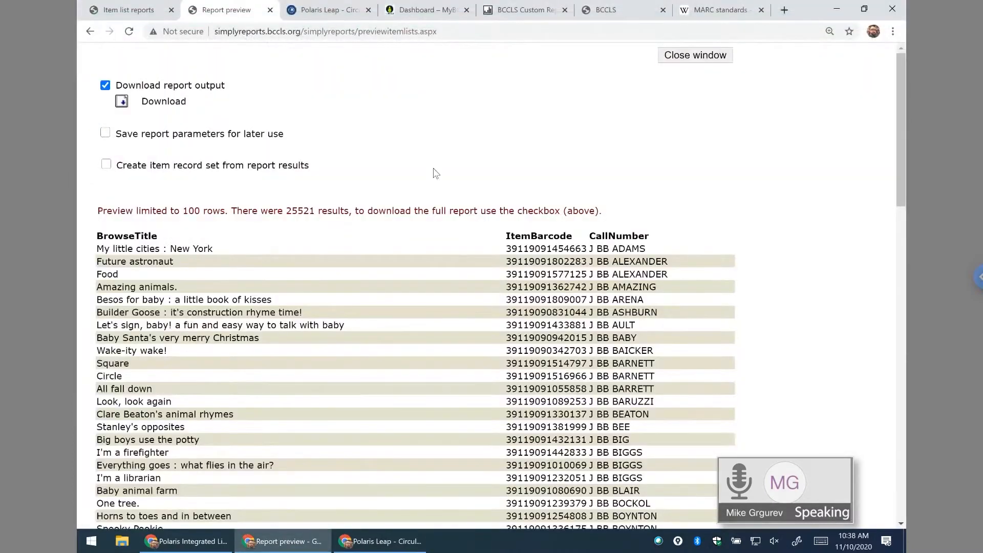
- Disable downloading of the report output and look at the name and description options for saving report parameters
left_click(106, 86)
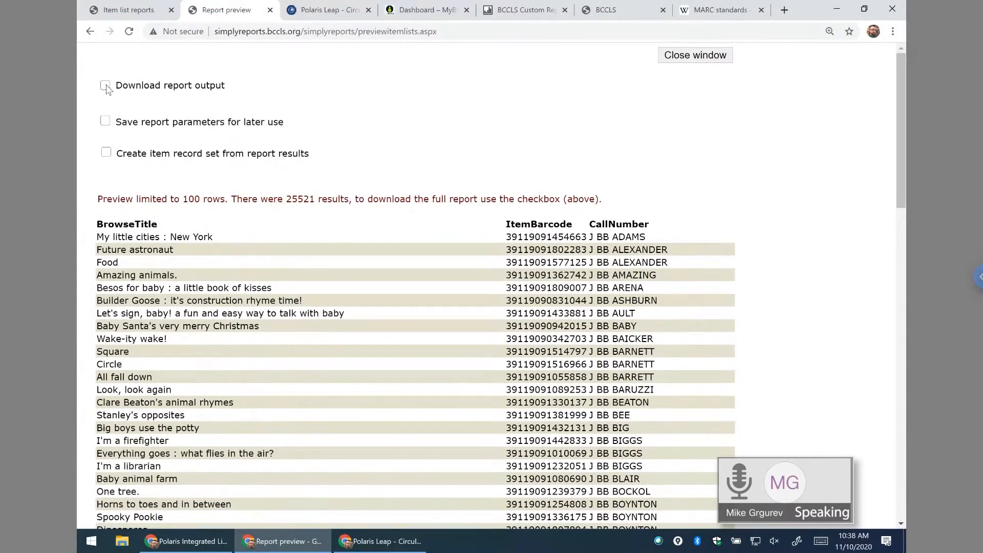
left_click(105, 122)
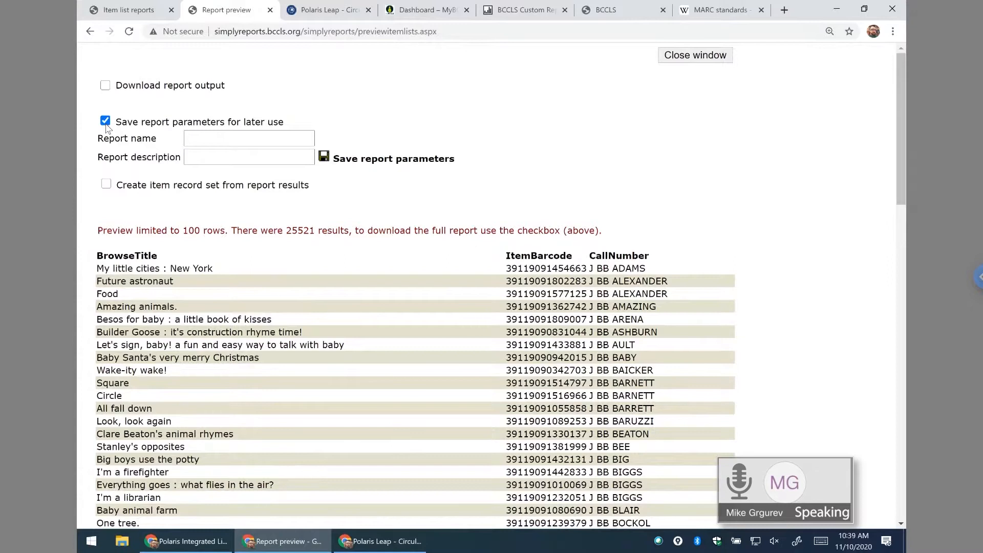
left_click(206, 137)
left_click(105, 121)
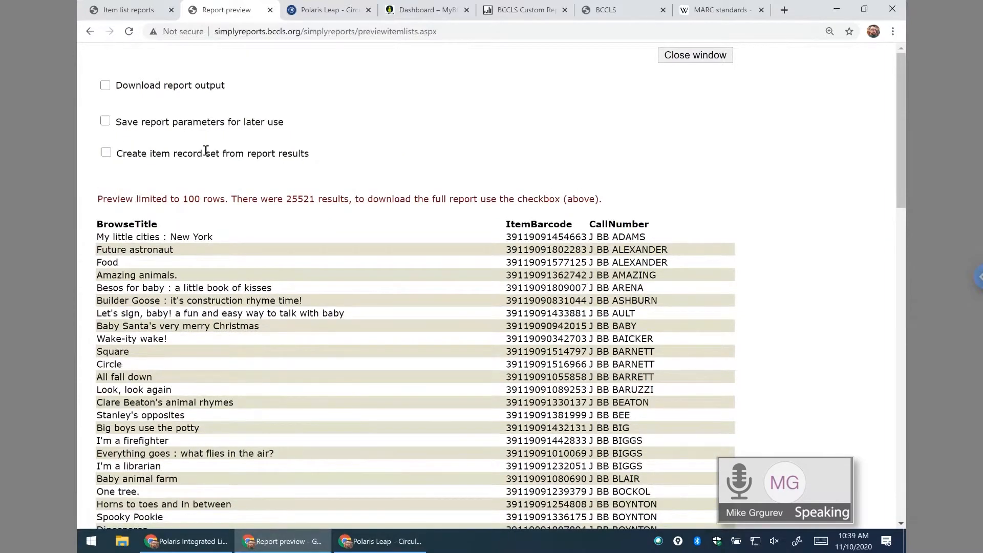
- Look at the name and note options for creating an item record set from the results, and close the report preview
left_click(106, 152)
left_click(229, 176)
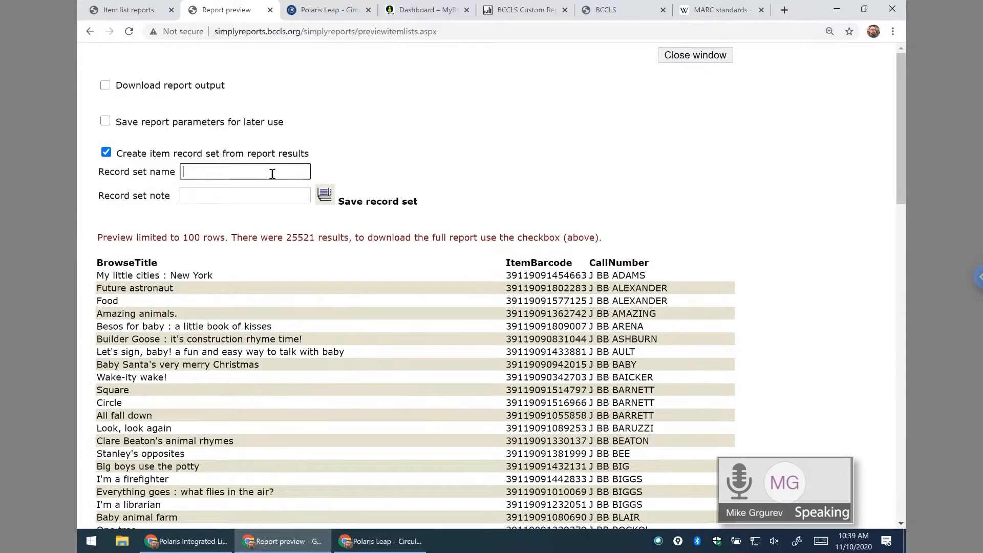
left_click(110, 153)
left_click(106, 152)
left_click(270, 10)
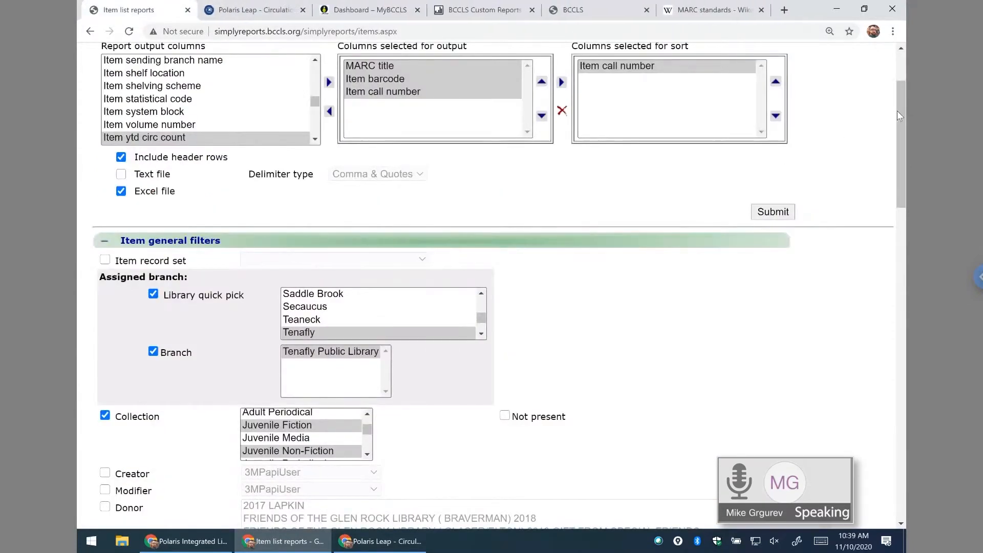
- Switch to Polaris Leap and open the recent item record for The 4-hour chef
left_click_drag(901, 100, 908, 173)
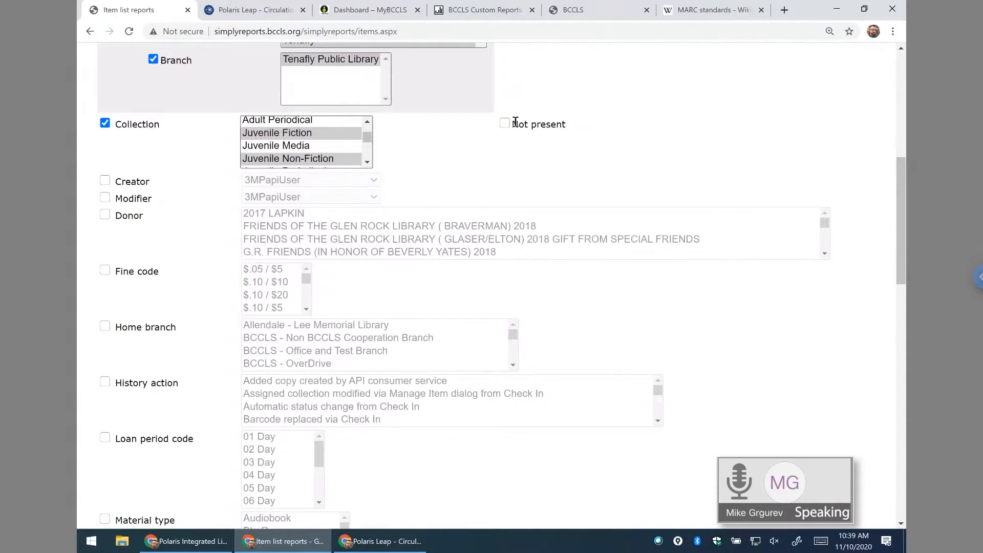
left_click(241, 10)
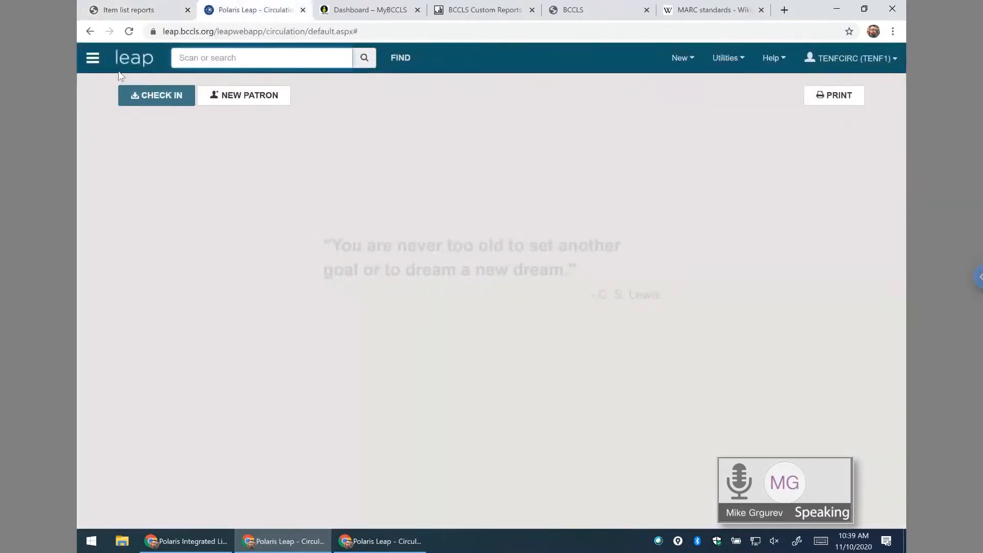
left_click(93, 57)
left_click(166, 86)
left_click(164, 193)
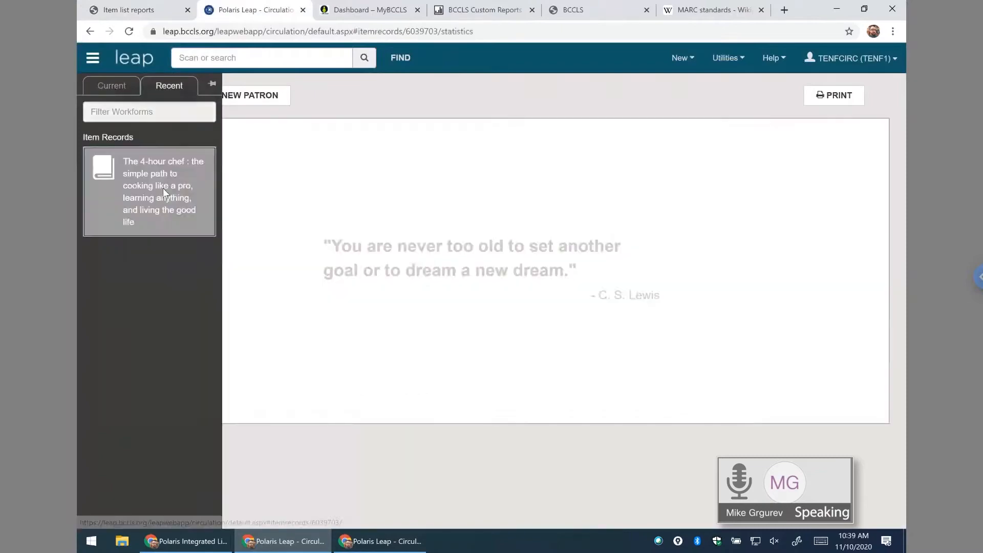
- Examine the item record's control settings and the collection choices in its details
left_click(251, 365)
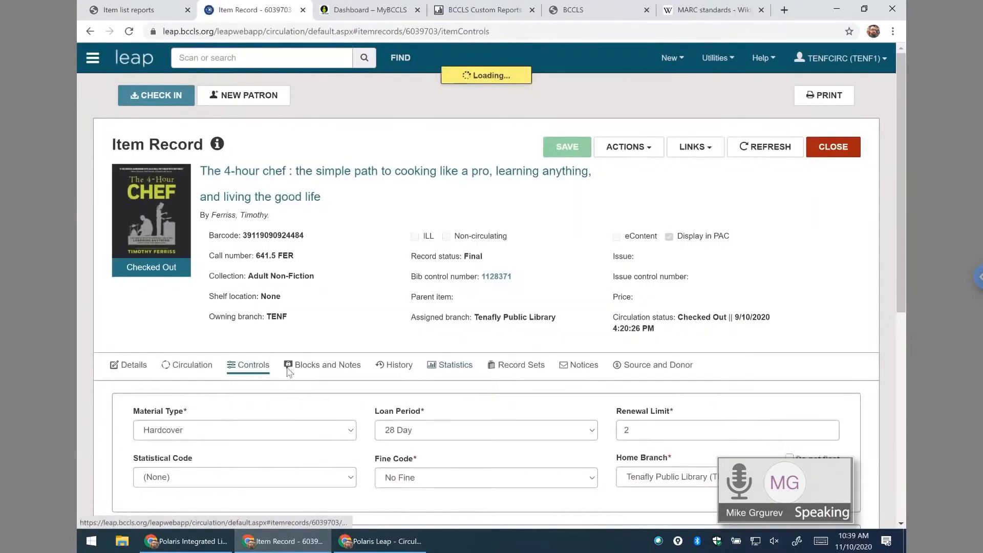
scroll(322, 249, "down", 3)
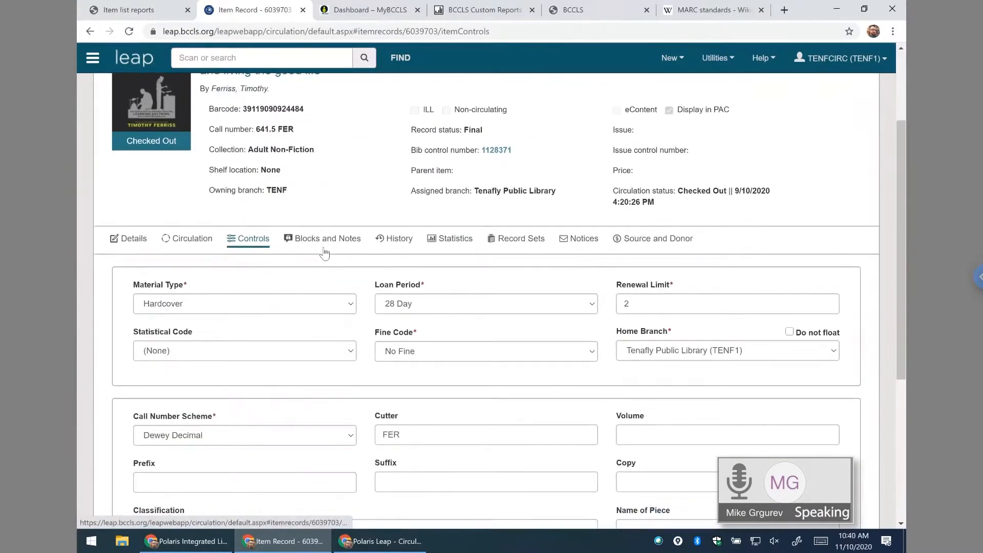
left_click(128, 238)
left_click(267, 337)
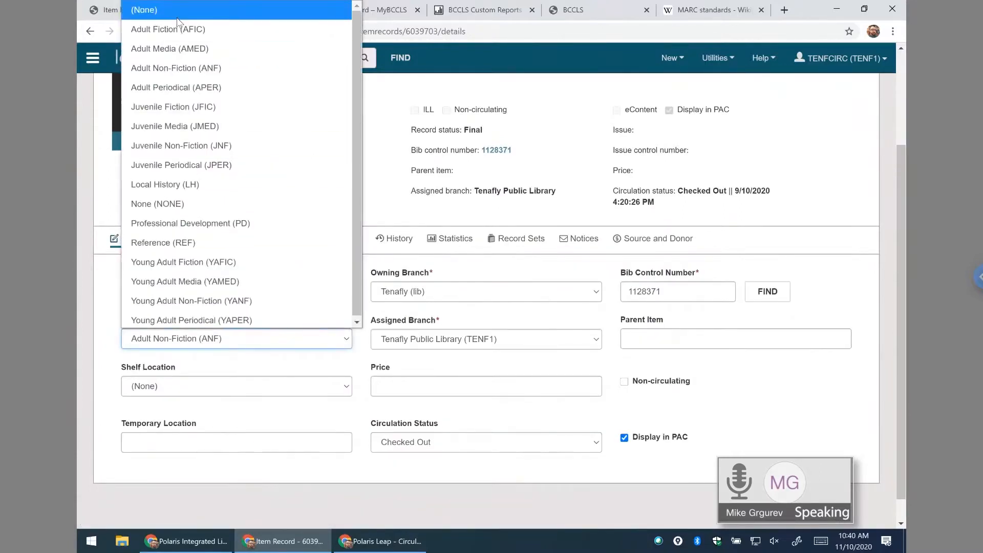
left_click(818, 147)
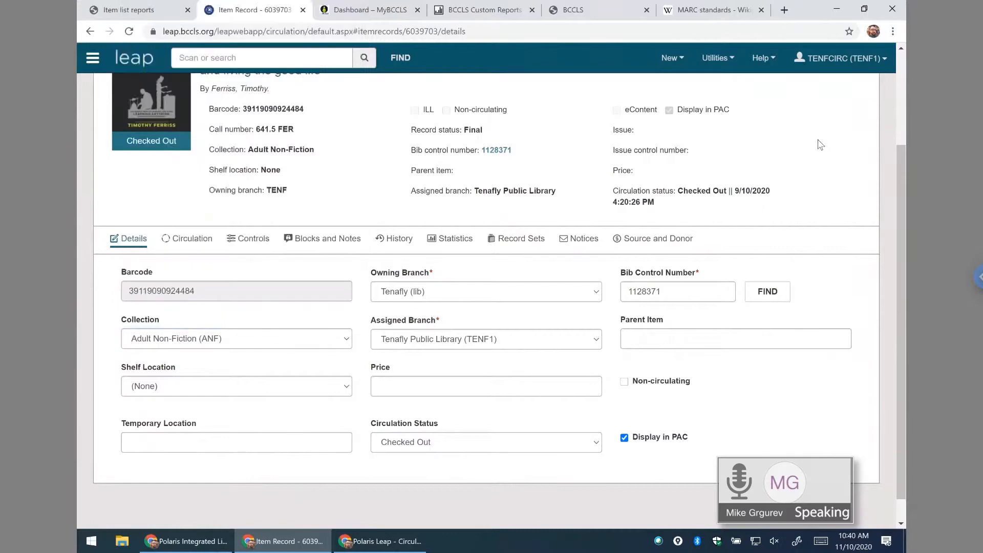
- Close the item record and return to the SimplyReports item list report setup
scroll(748, 182, "up", 3)
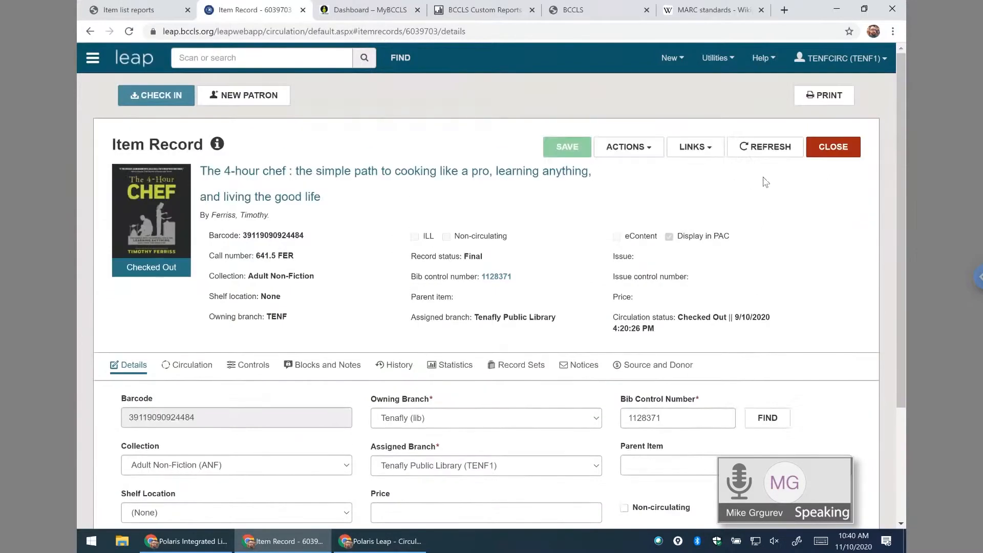
left_click(845, 153)
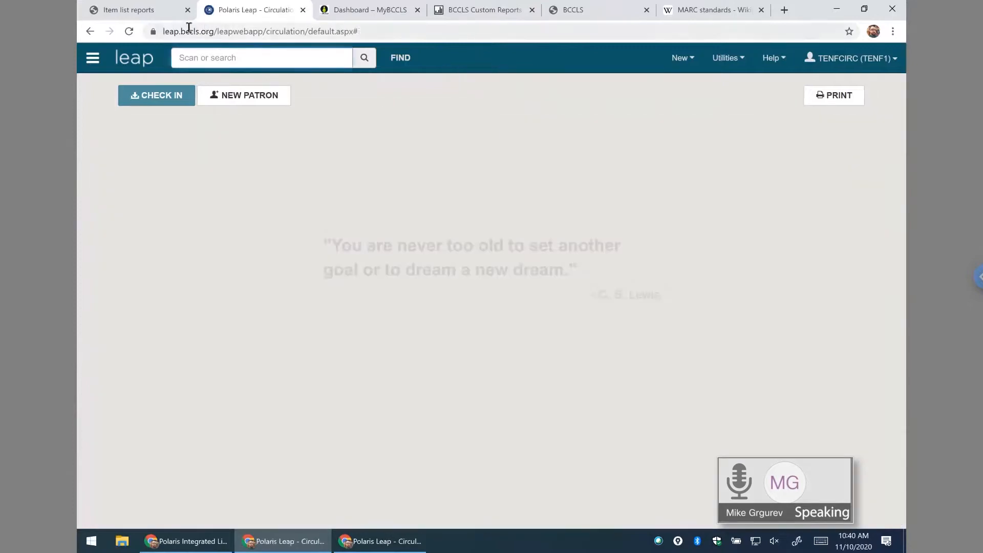
left_click(139, 12)
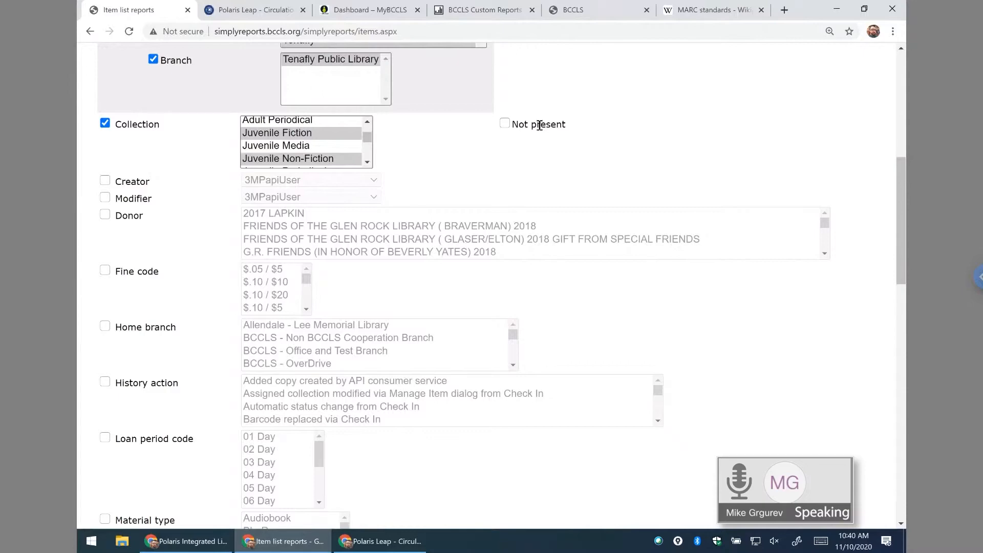
- Review the report's output columns, sort column and general filters from collection down to material type
scroll(609, 134, "up", 7)
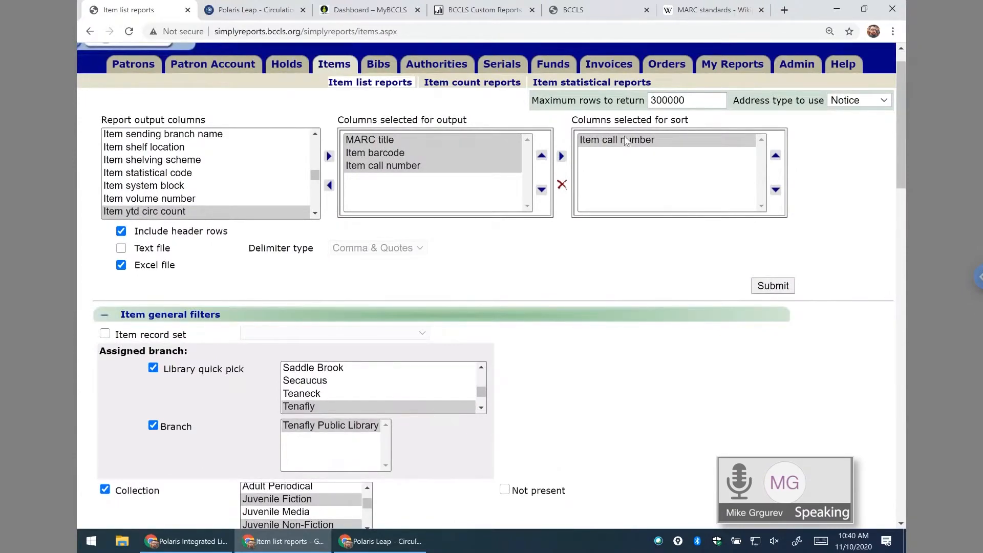
scroll(639, 214, "down", 5)
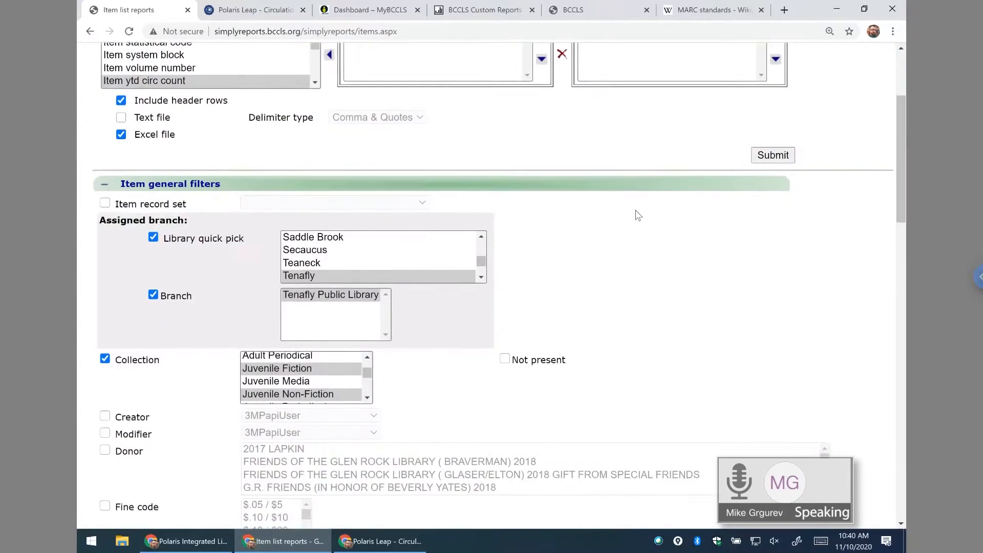
scroll(638, 213, "down", 4)
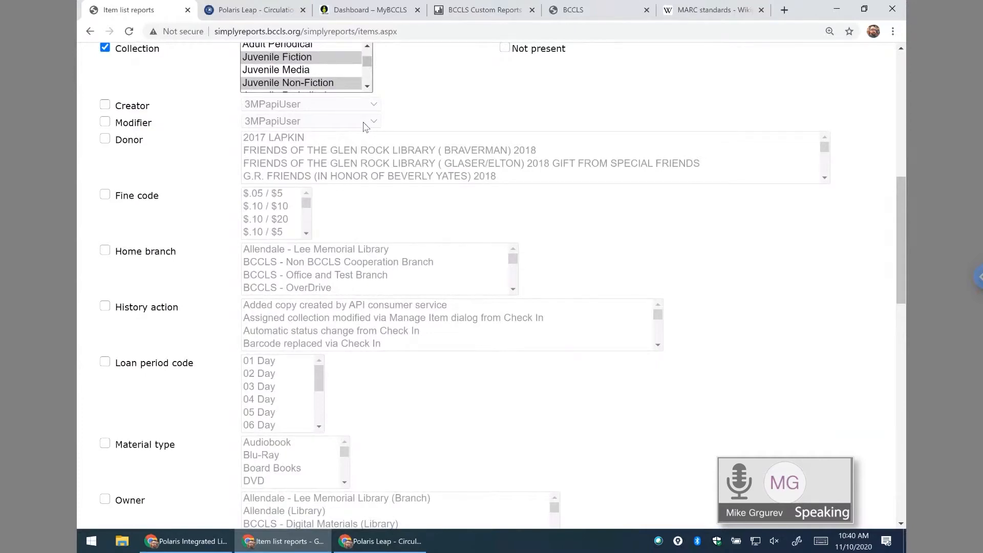
scroll(233, 171, "down", 1)
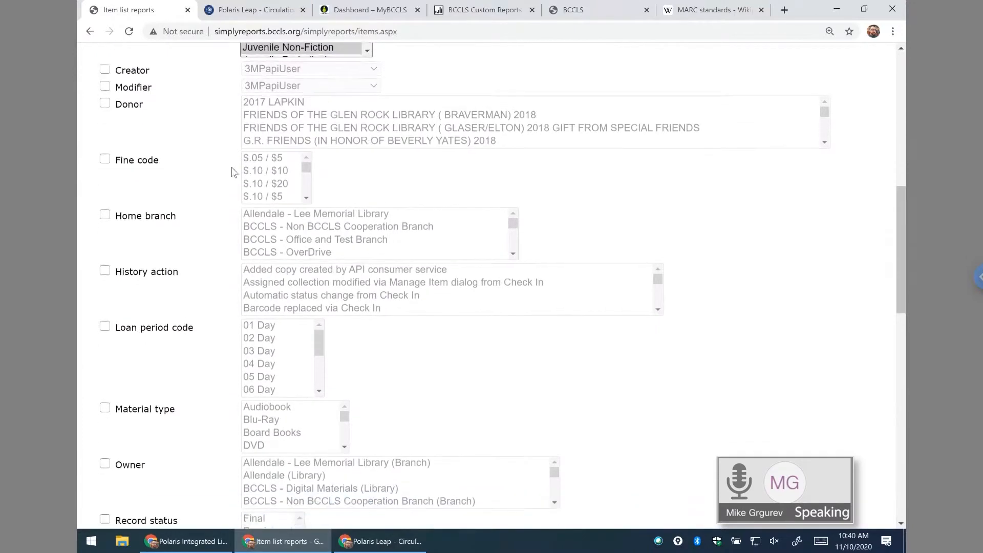
scroll(233, 172, "down", 2)
scroll(110, 161, "up", 1)
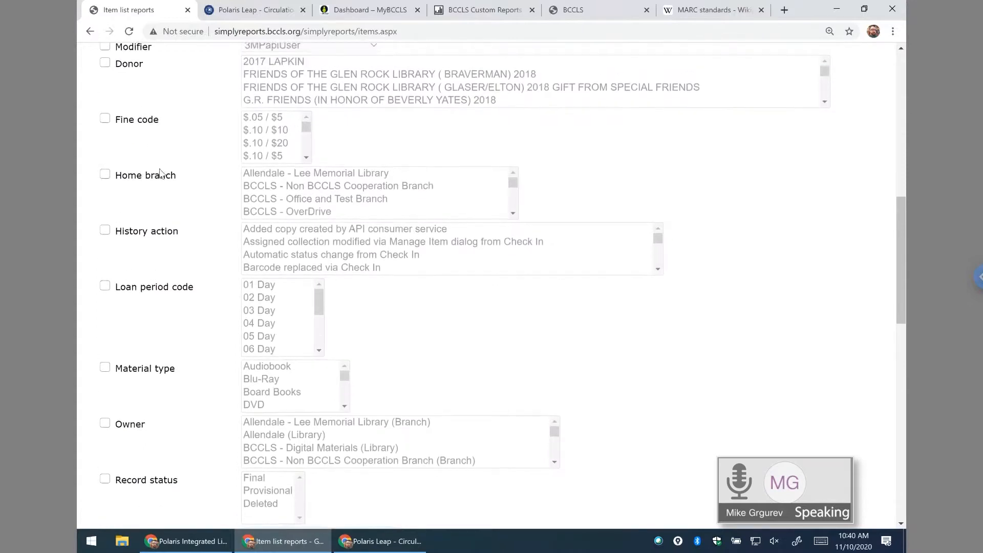
scroll(160, 167, "down", 4)
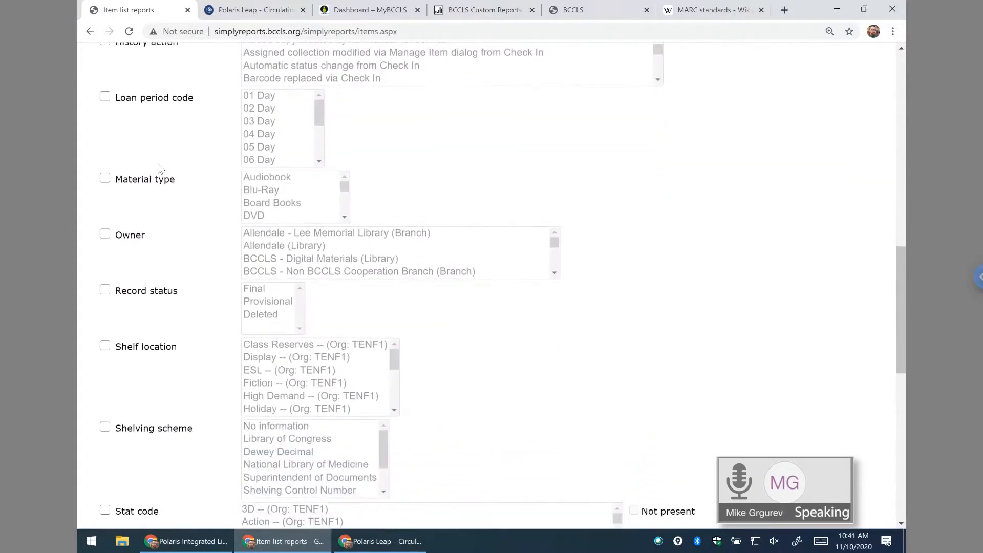
- Enable the material type filter and limit it to Juvenile Hardcover
left_click(105, 179)
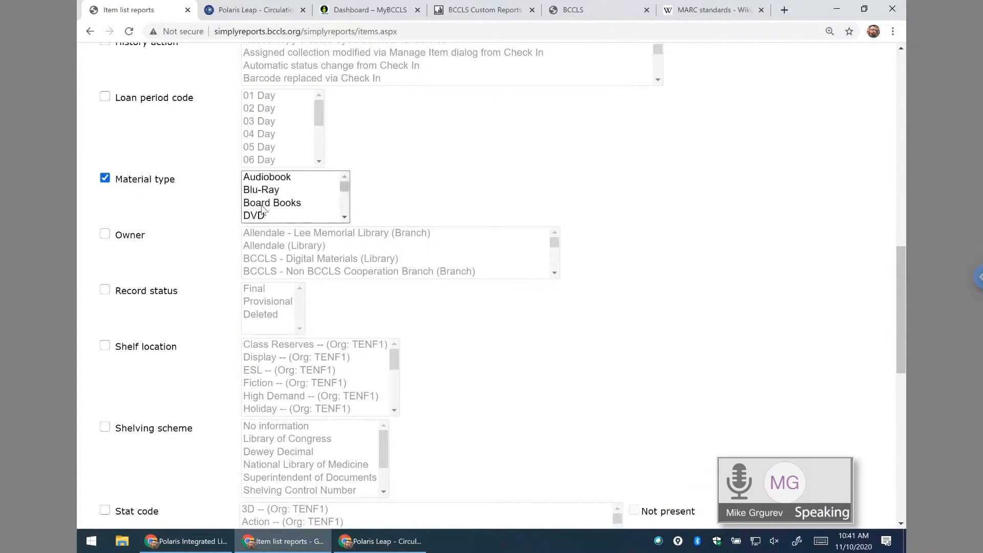
scroll(346, 191, "down", 2)
scroll(346, 190, "down", 3)
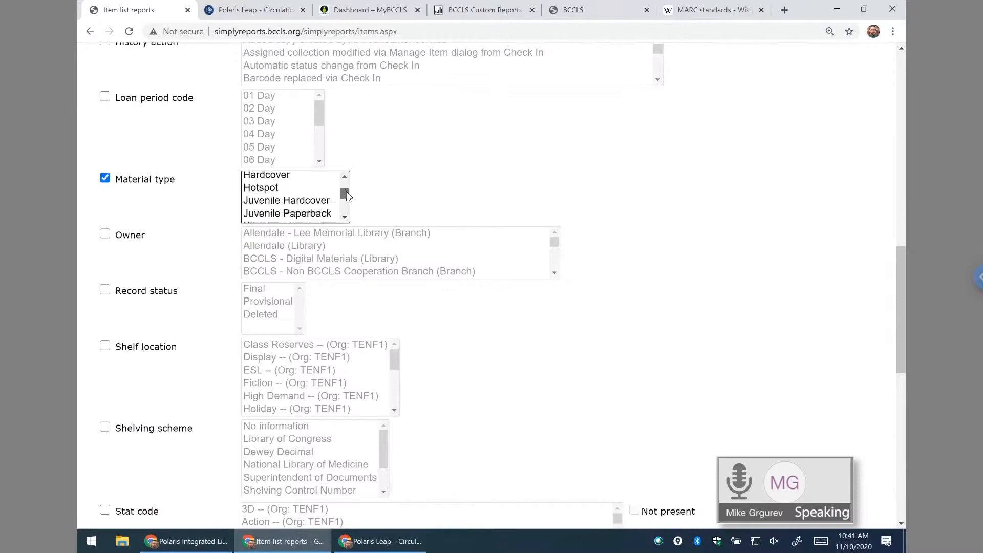
scroll(346, 197, "up", 1)
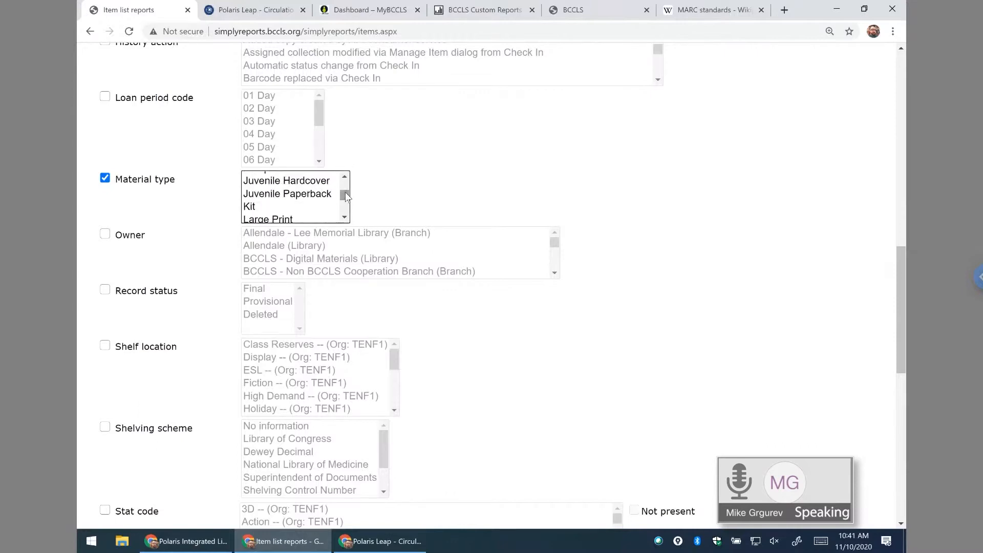
left_click(316, 185)
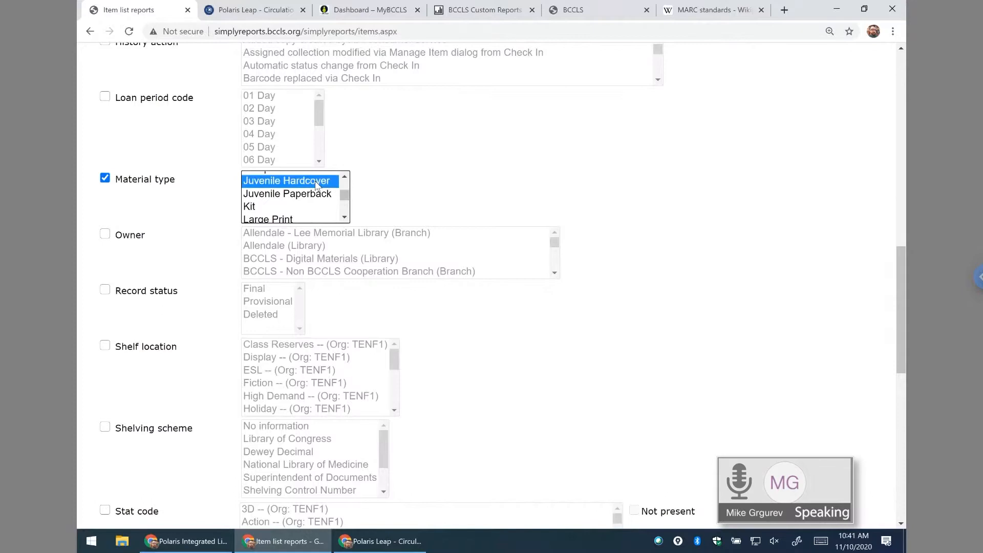
left_click(399, 175)
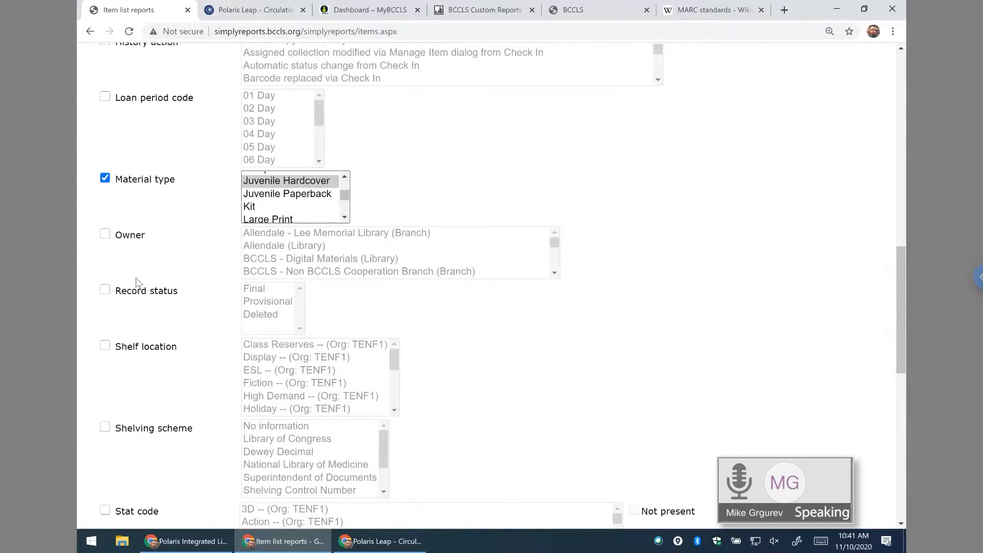
- Enable the record status filter and limit it to Final records
left_click(106, 291)
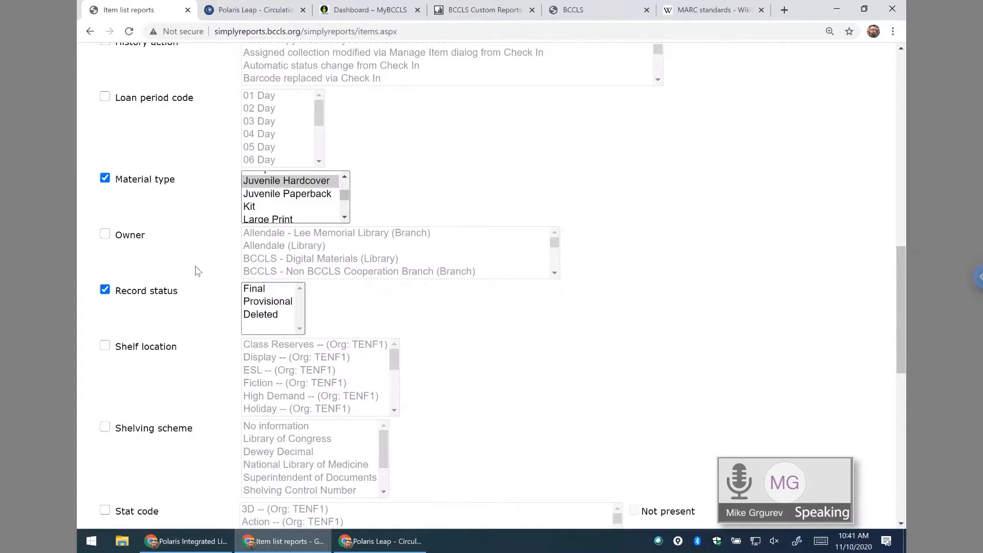
left_click(257, 289)
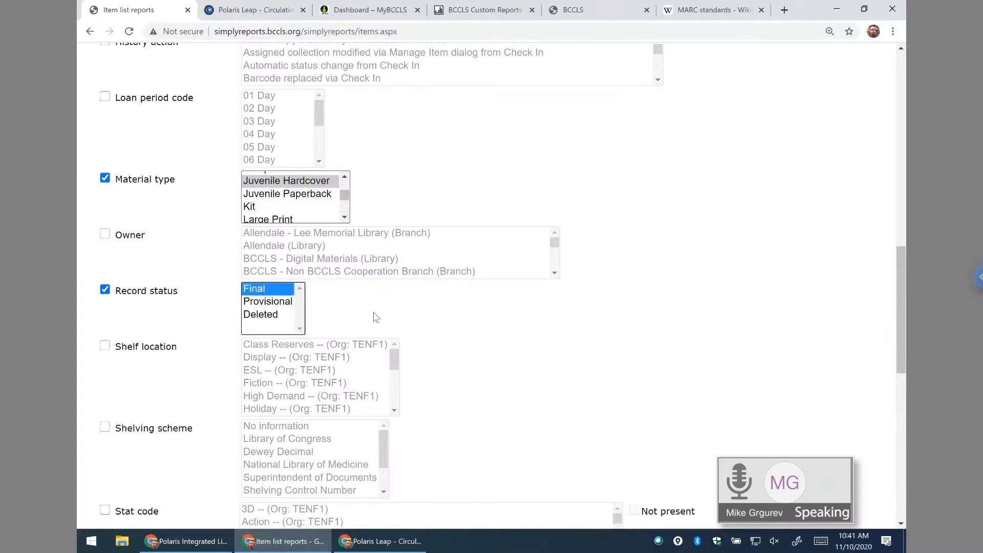
left_click(259, 289)
left_click(105, 290)
left_click(105, 290)
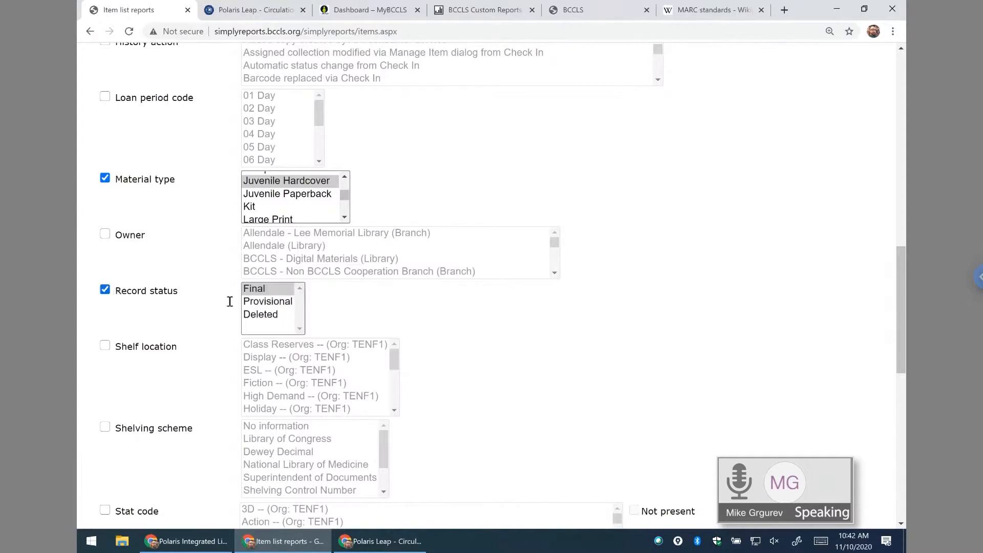
left_click(255, 289)
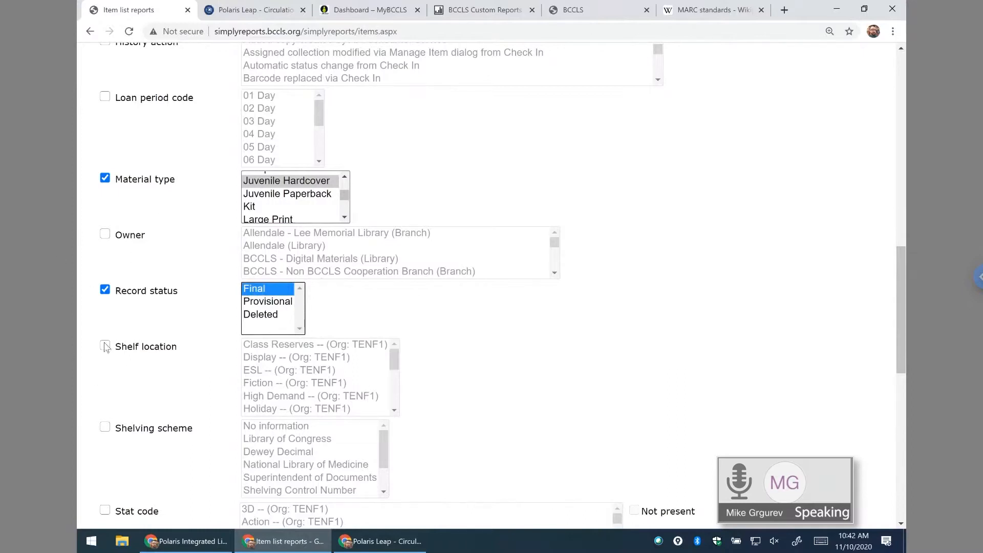
- Submit the item list report, check the preview of the filtered juvenile items, and close the preview
left_click_drag(902, 248, 891, 50)
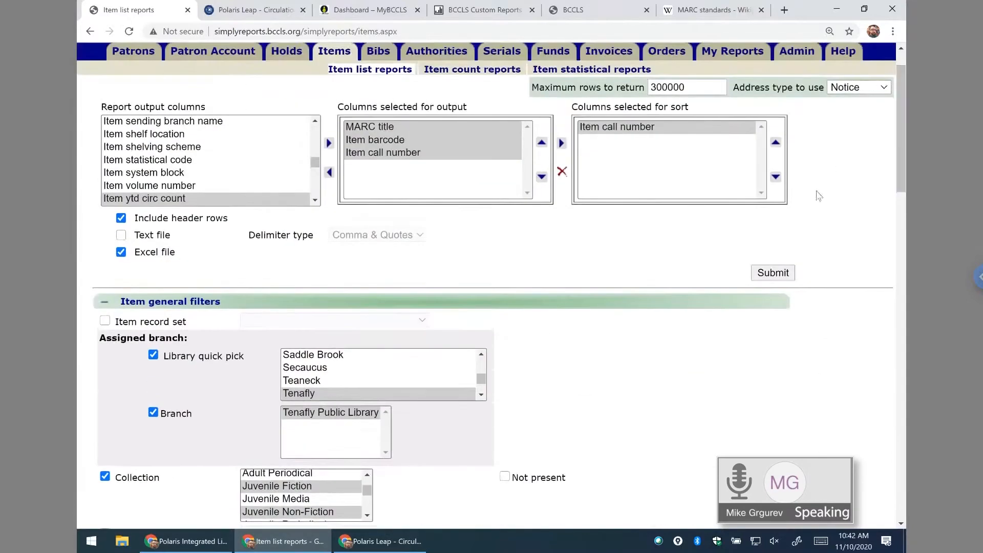
left_click(773, 273)
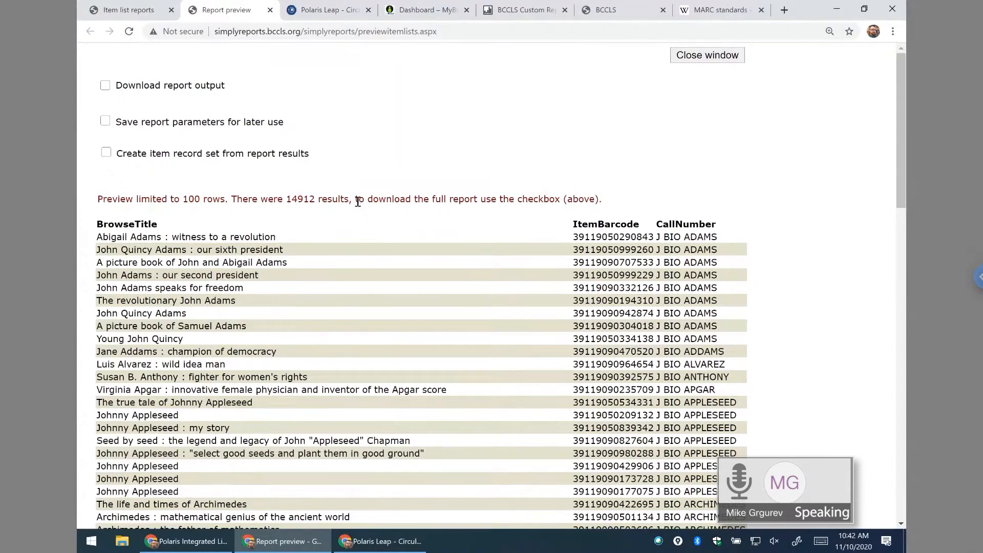
left_click(269, 10)
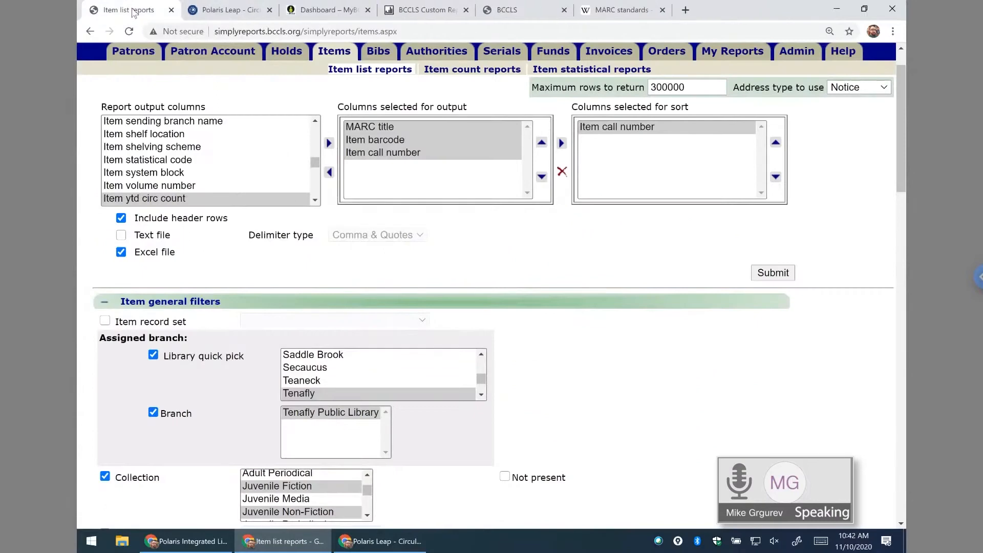
scroll(436, 322, "down", 15)
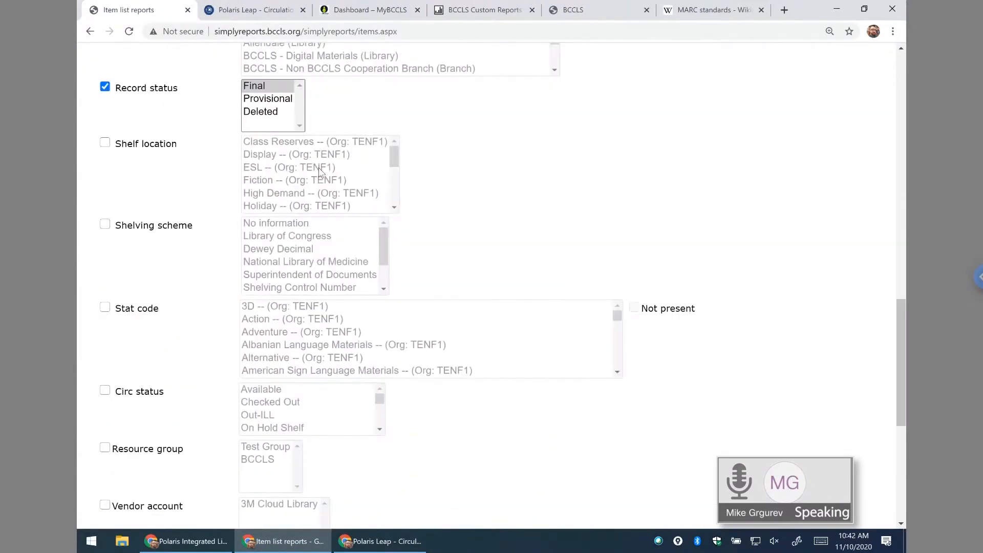
left_click(105, 143)
left_click_drag(393, 153, 390, 134)
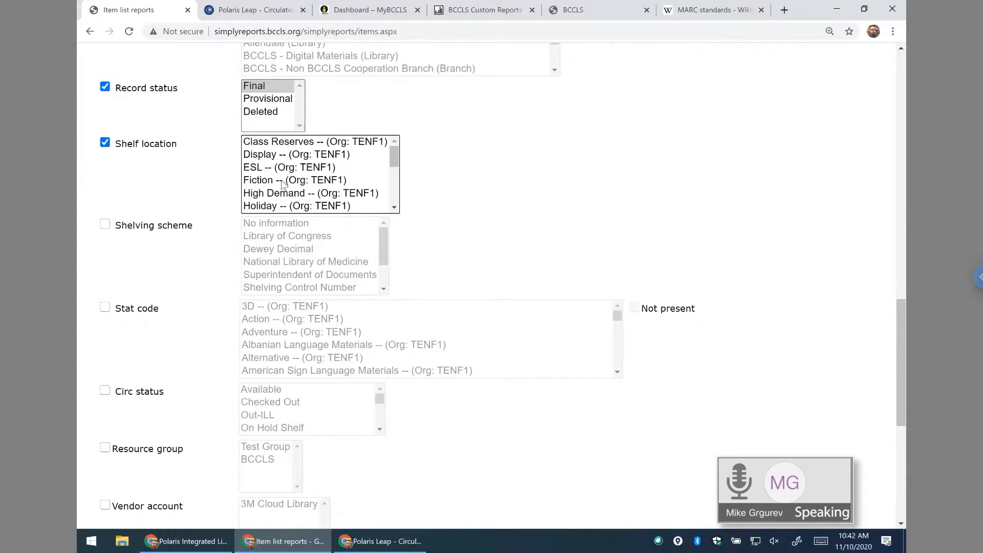
left_click(105, 143)
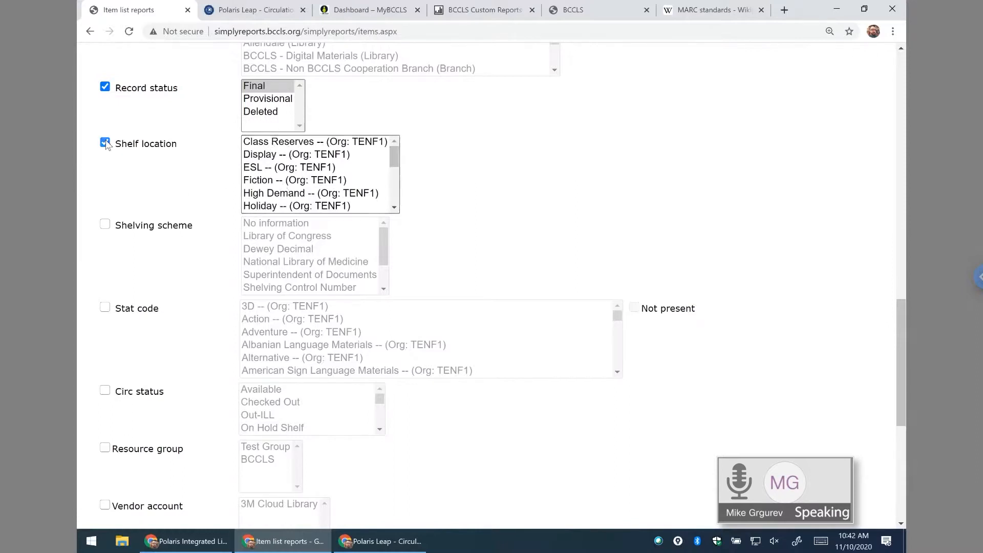
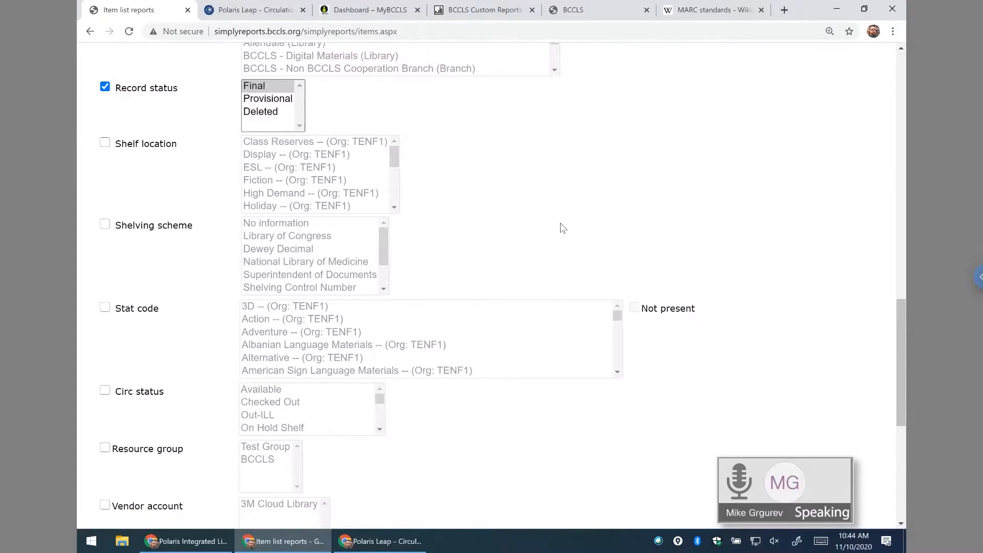
- Enable the shelf location filter and select New -- (Org: TENF1)
scroll(563, 227, "up", 1)
left_click_drag(393, 166, 393, 188)
left_click(105, 155)
left_click(391, 170)
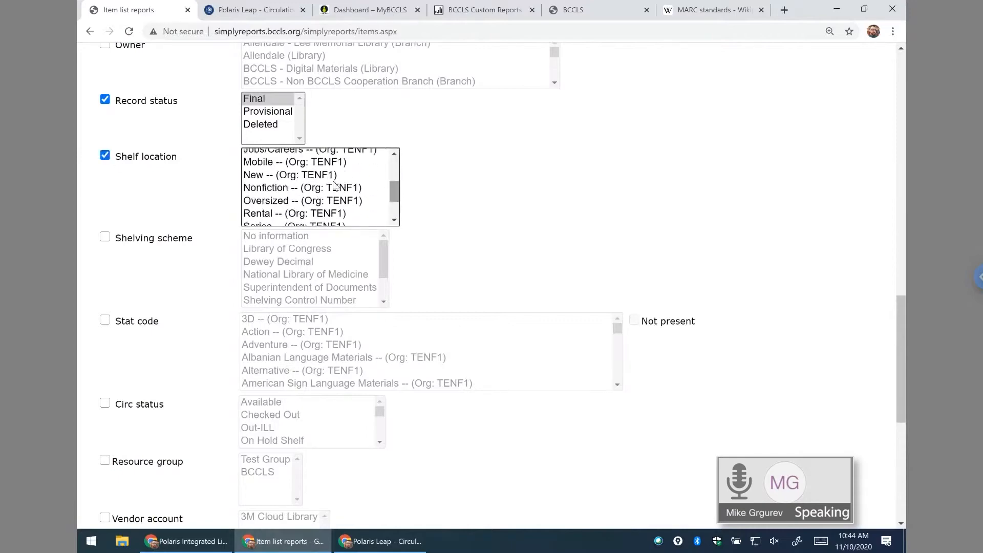
left_click(301, 177)
- Review the selected collections and other active filters, and submit the item list report for preview
scroll(498, 239, "up", 5)
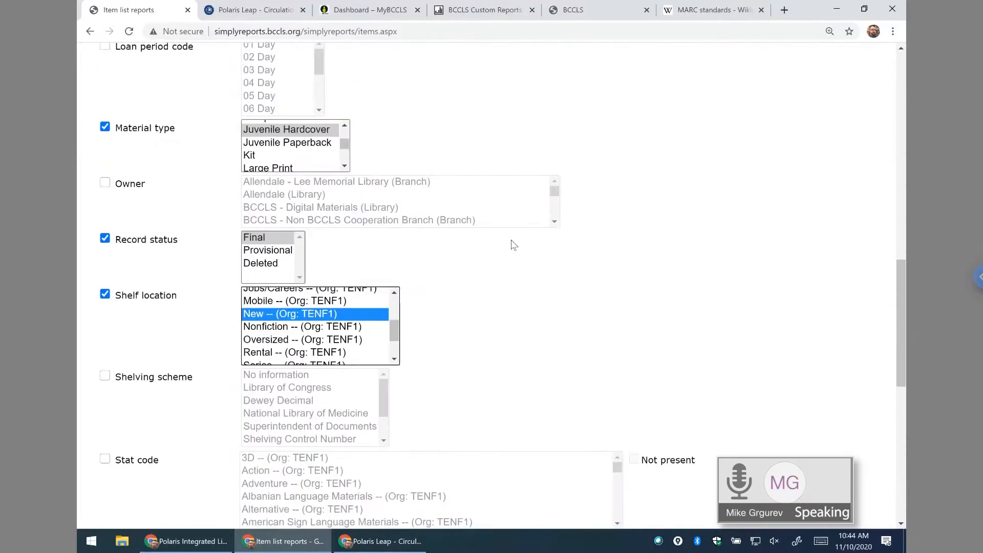
scroll(465, 278, "up", 6)
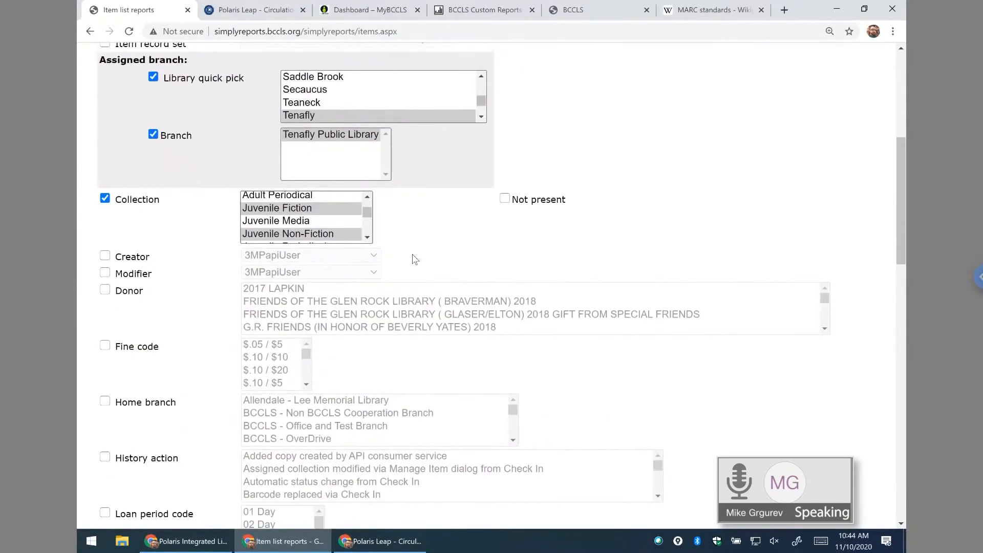
scroll(414, 254, "down", 2)
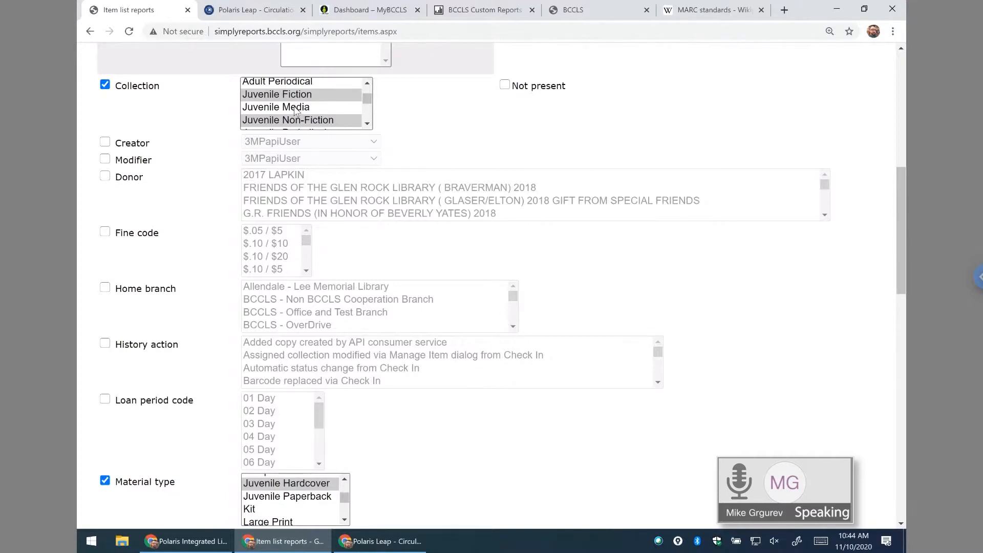
left_click_drag(902, 184, 902, 100)
left_click(782, 165)
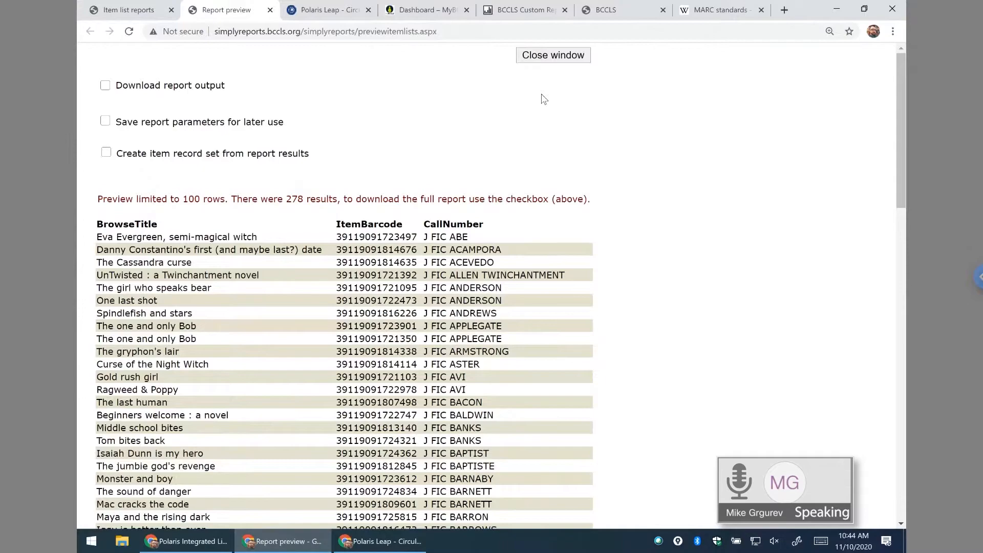
- Look through the titles, barcodes and call numbers in the report preview and close it
scroll(523, 256, "down", 6)
scroll(522, 263, "down", 2)
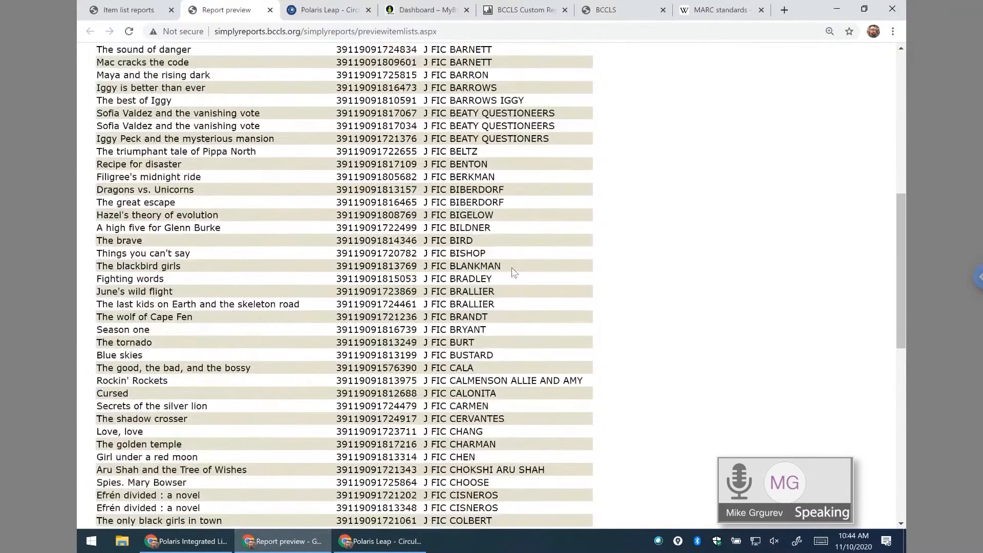
scroll(521, 234, "up", 8)
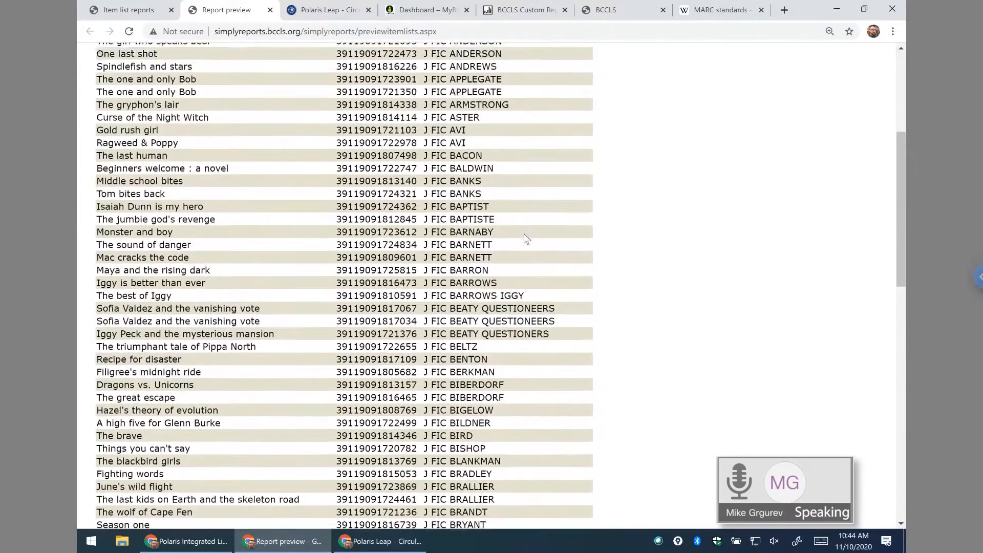
scroll(525, 239, "down", 1)
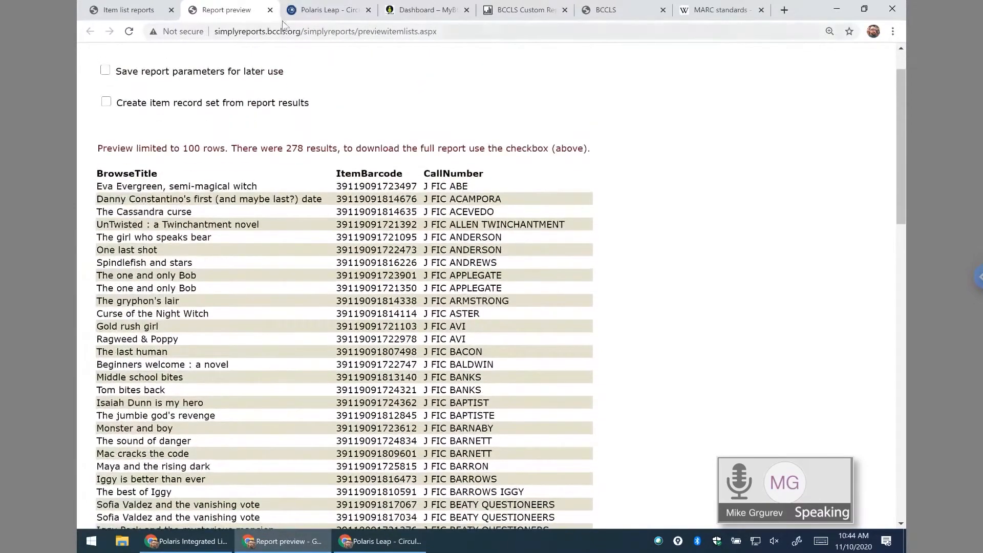
left_click(269, 10)
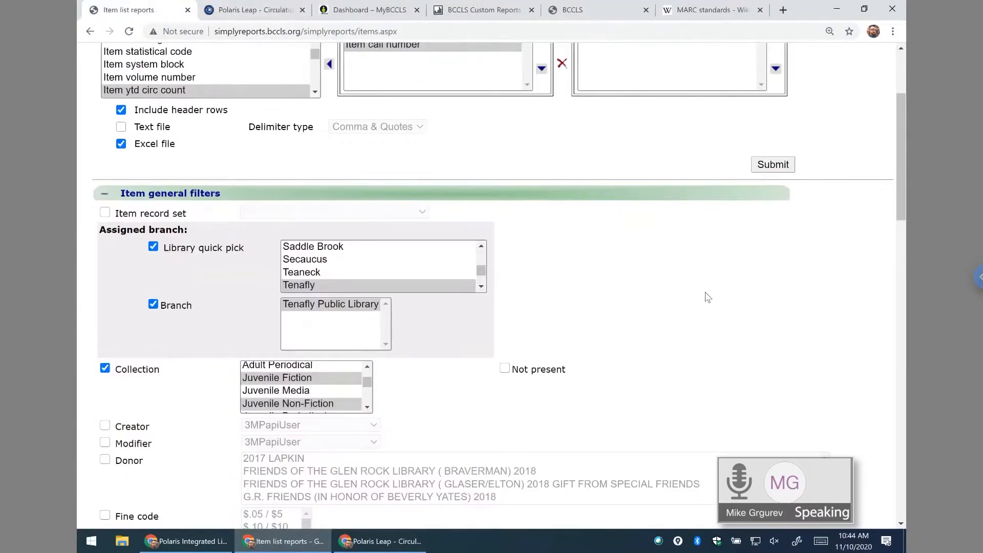
- Enable the circ status filter and select Checked Out as the status
scroll(709, 299, "down", 9)
scroll(709, 299, "down", 7)
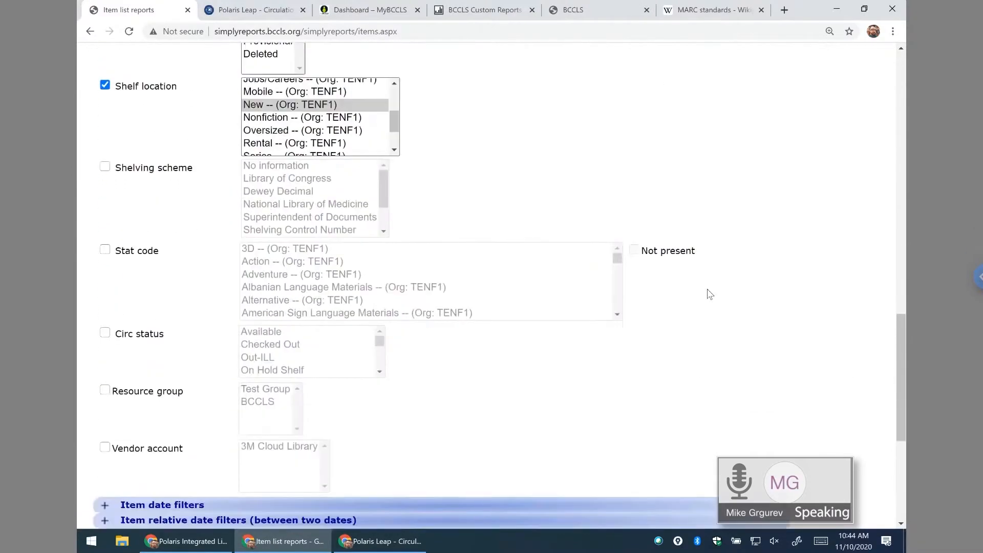
scroll(709, 293, "up", 2)
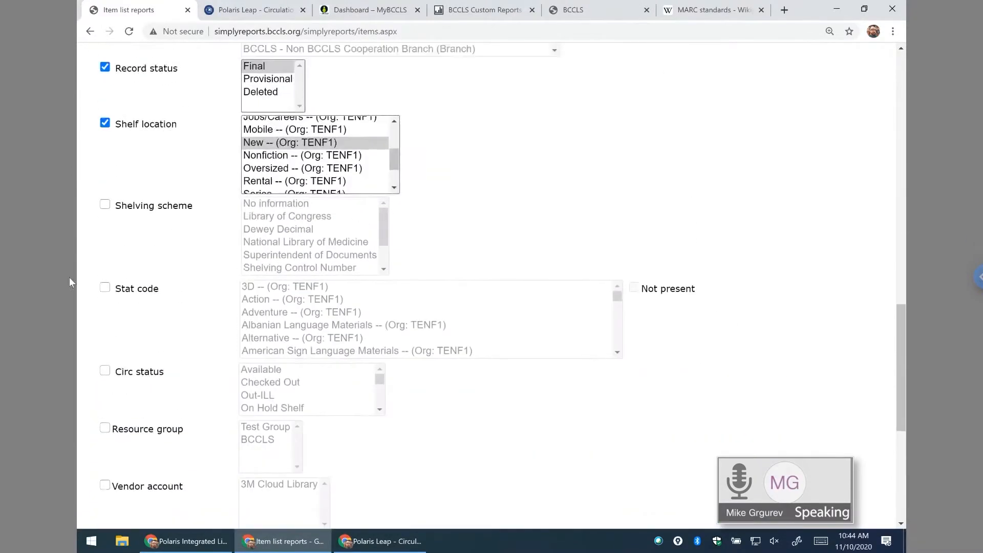
left_click(105, 371)
left_click(263, 370)
left_click(265, 381)
left_click(265, 374)
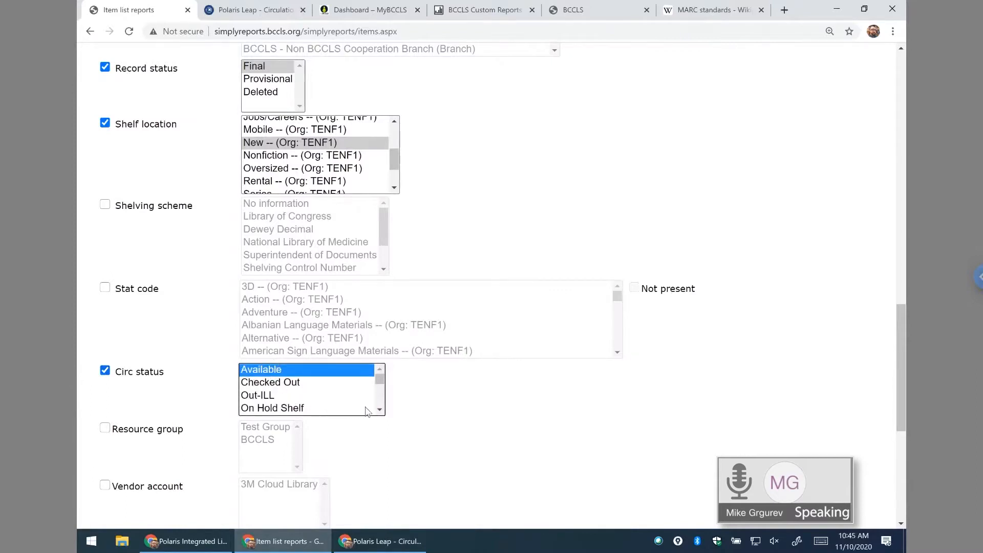
left_click(303, 384)
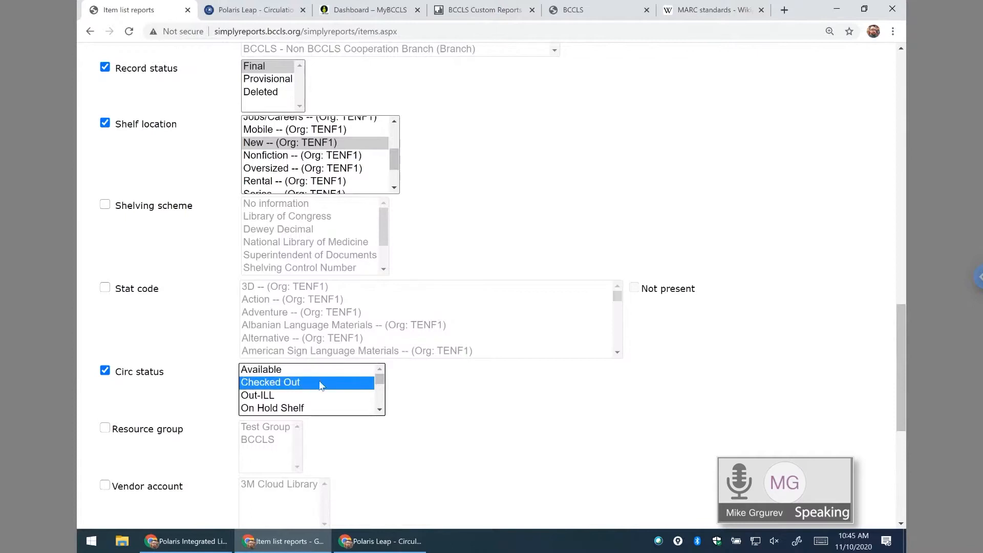
- Submit the item list report with Checked Out as the circ status for preview, and close the preview
left_click(615, 404)
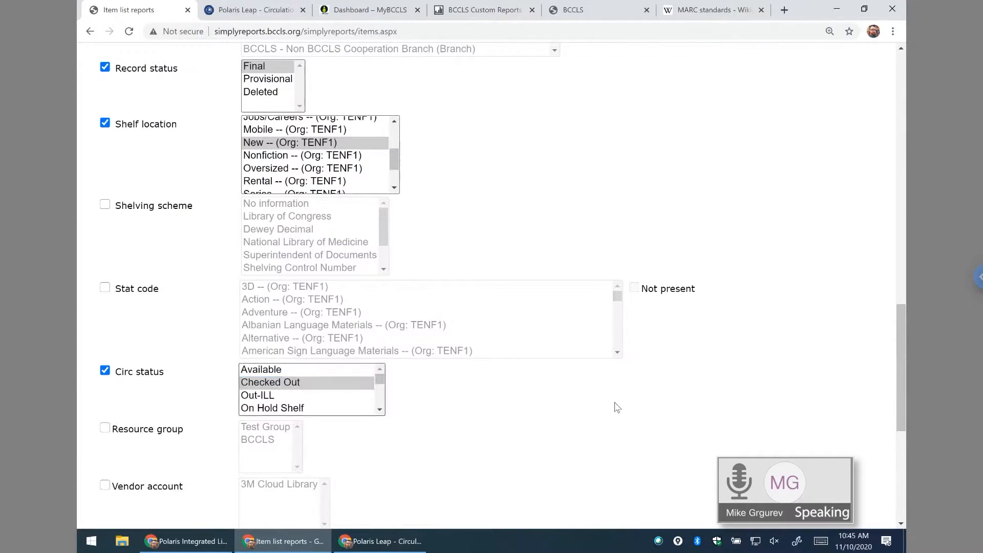
left_click(250, 377)
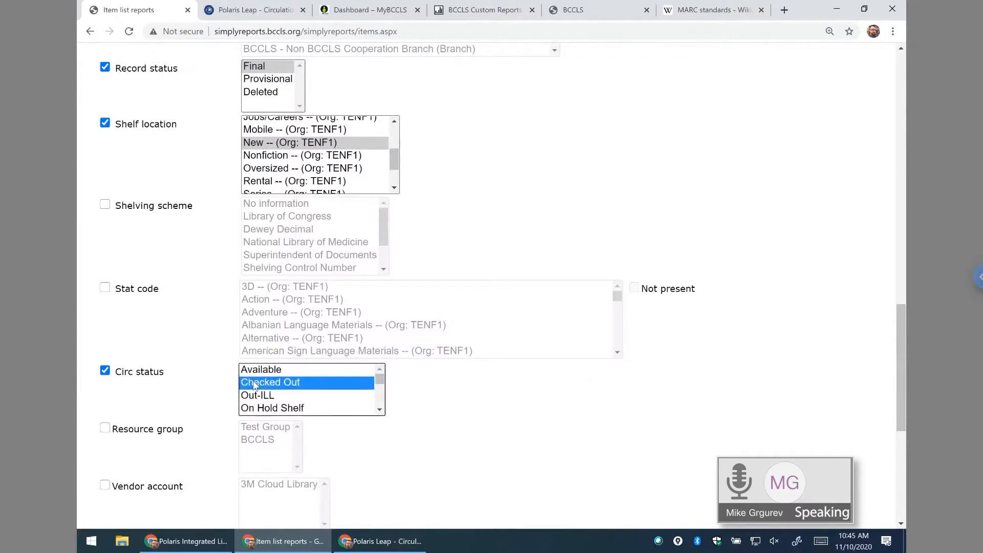
scroll(621, 303, "up", 9)
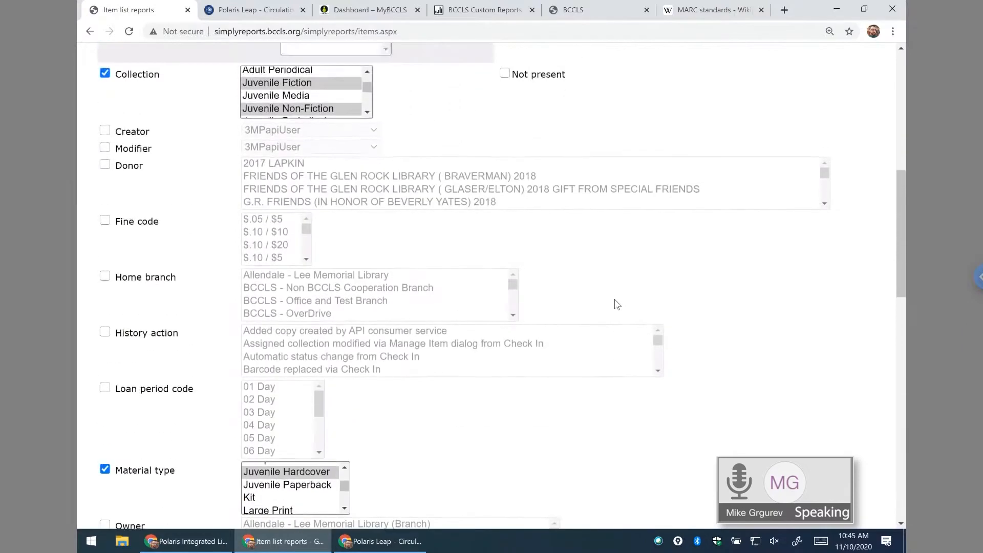
scroll(617, 304, "up", 5)
left_click(779, 126)
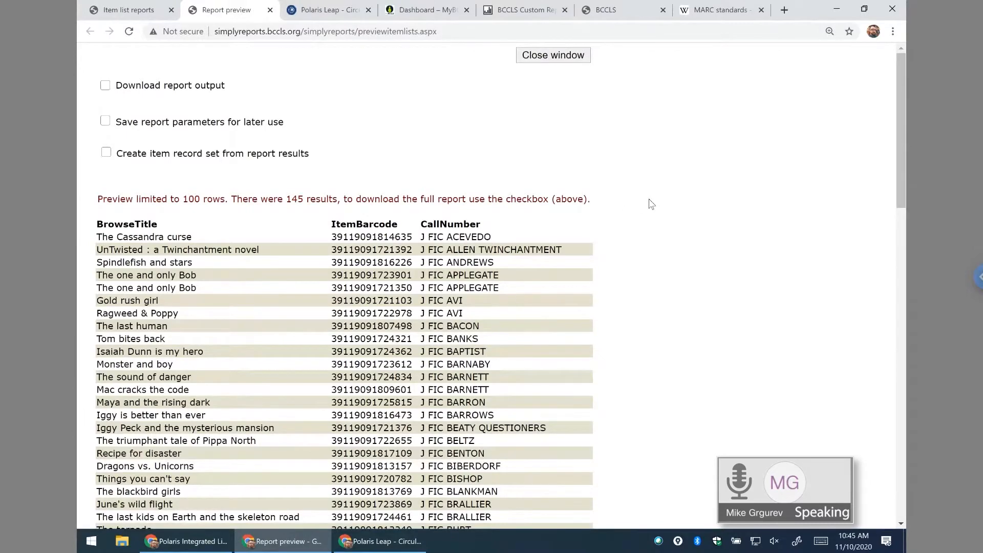
left_click(270, 10)
- Review the active filters and resubmit the item list report for preview
scroll(588, 239, "down", 15)
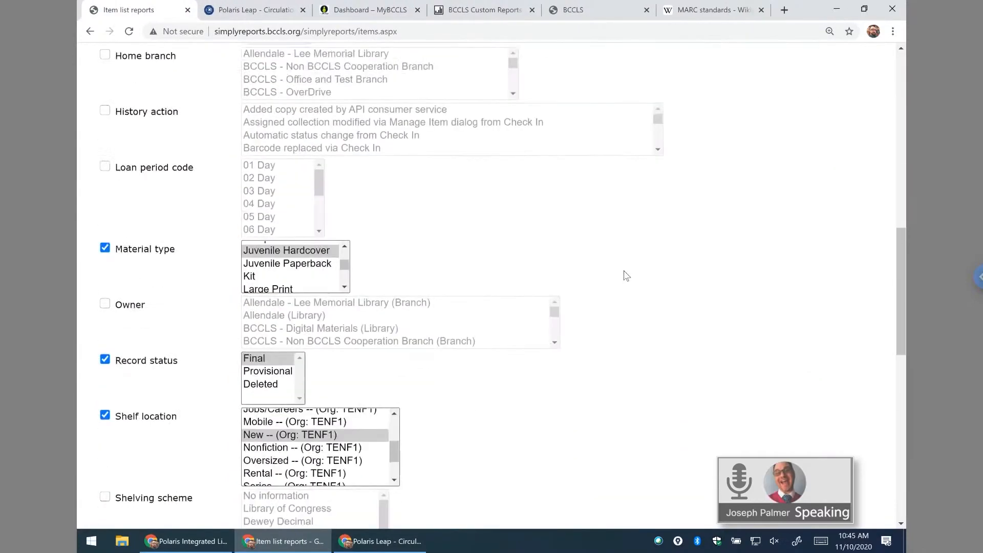
scroll(381, 339, "down", 3)
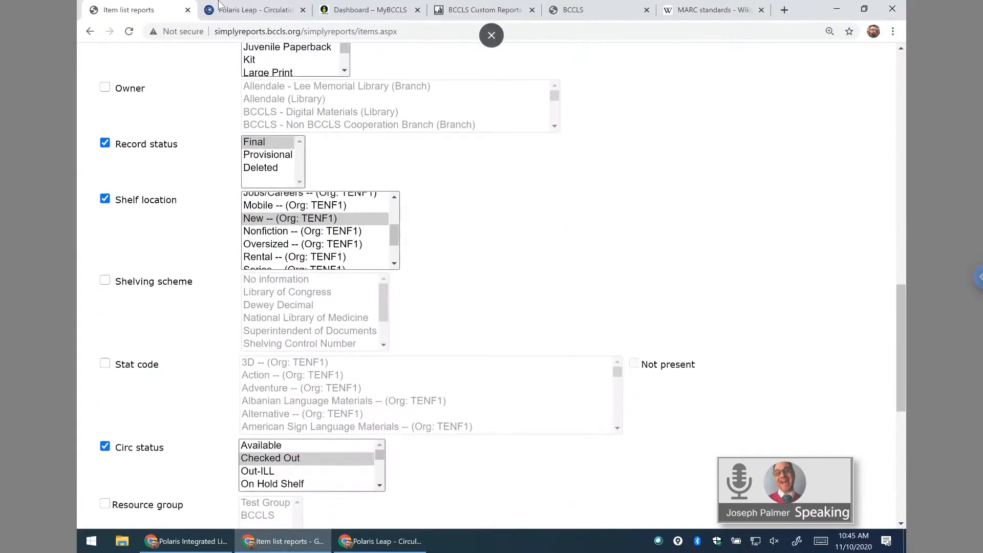
scroll(696, 220, "up", 3)
scroll(697, 220, "up", 14)
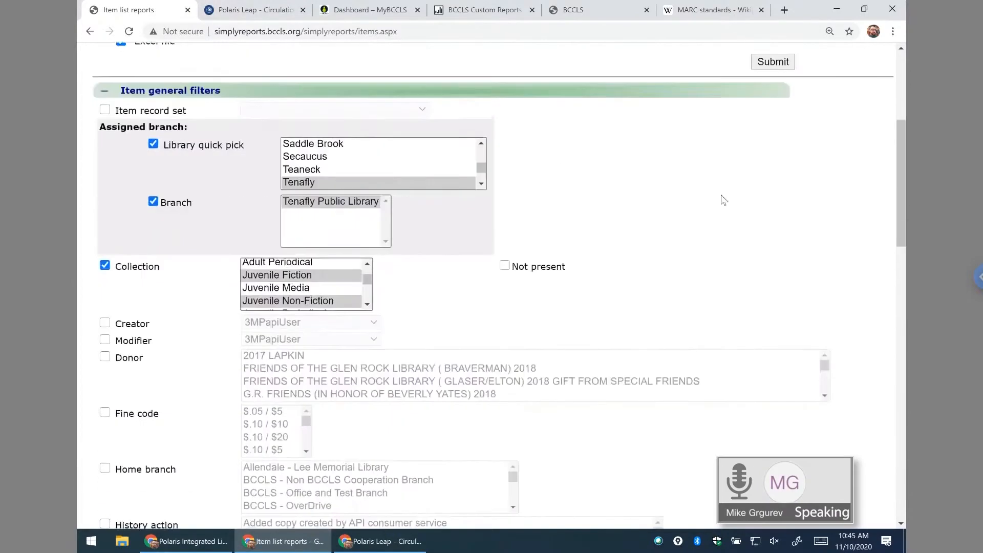
left_click(772, 190)
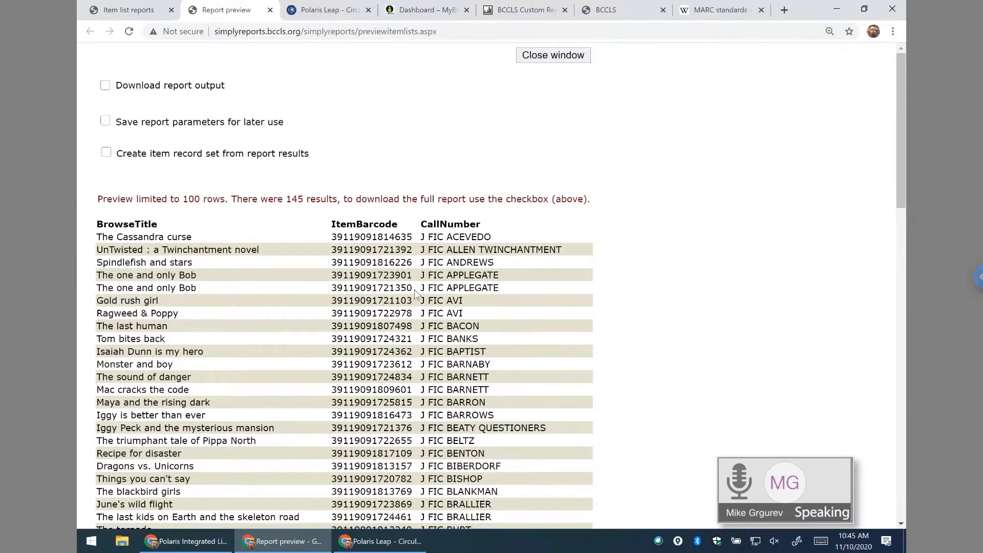
- Enable creating an item record set from the report results
left_click(107, 154)
left_click(228, 172)
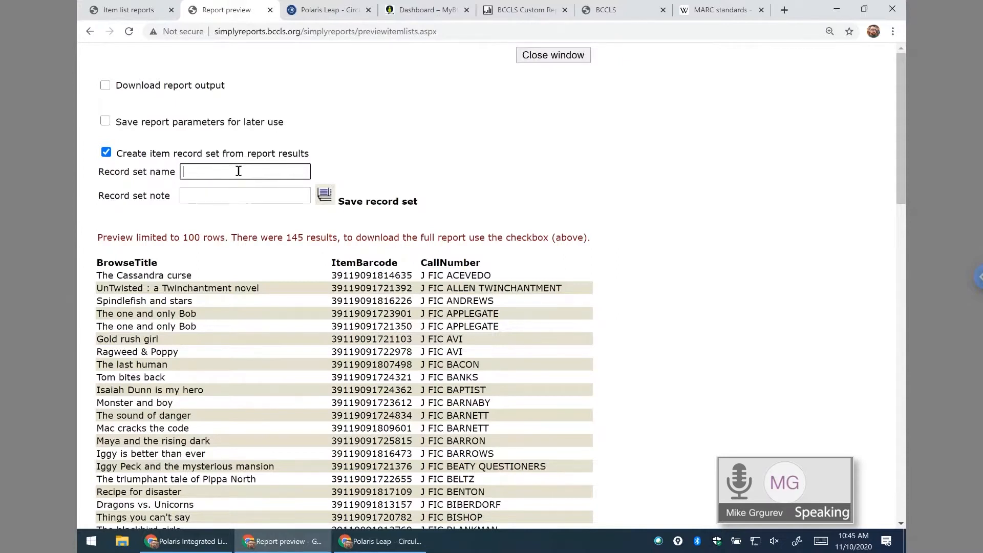
left_click(340, 13)
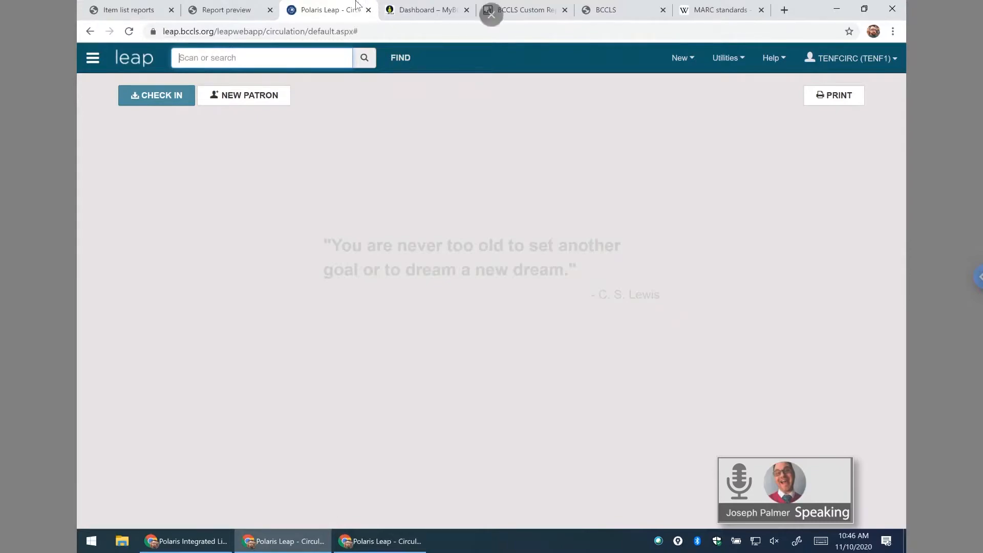
left_click(226, 10)
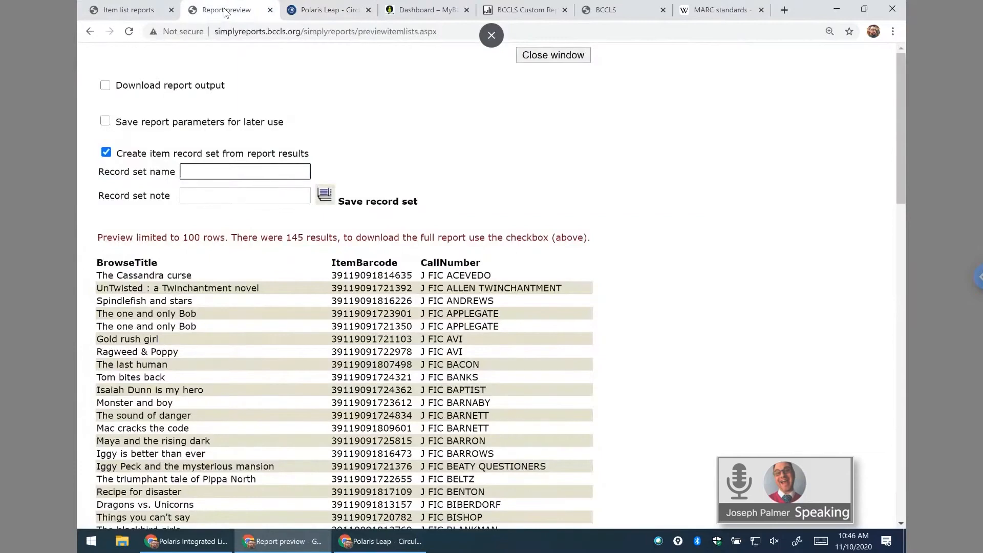
- In the item list report form, switch the circ status filter off and on, then clear and reselect Checked Out
left_click(131, 11)
scroll(645, 309, "down", 5)
scroll(637, 301, "down", 8)
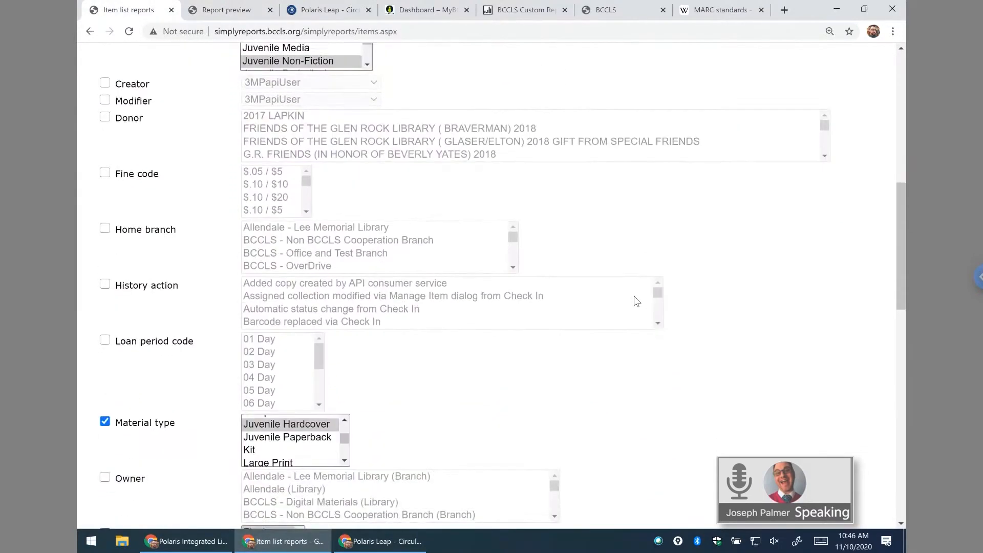
scroll(640, 301, "down", 5)
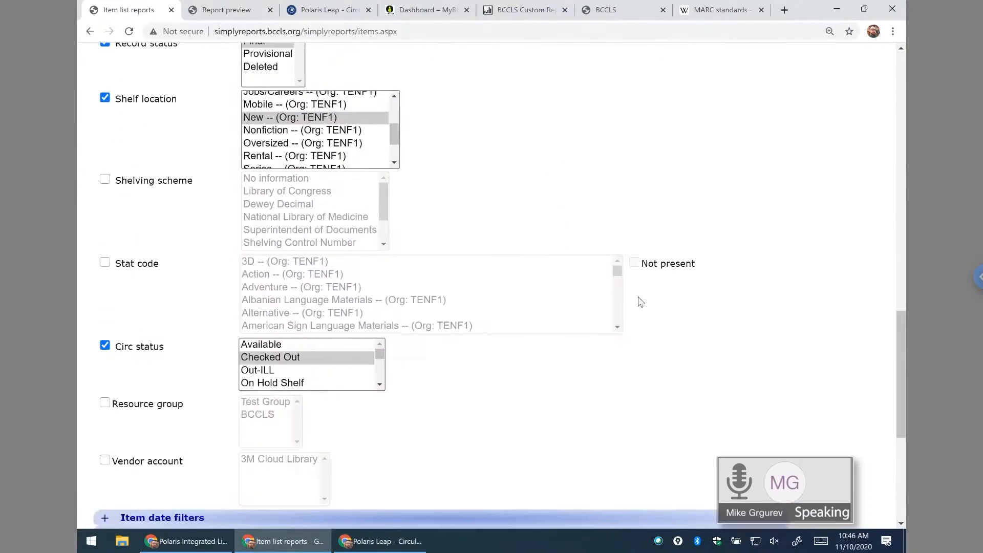
left_click(105, 295)
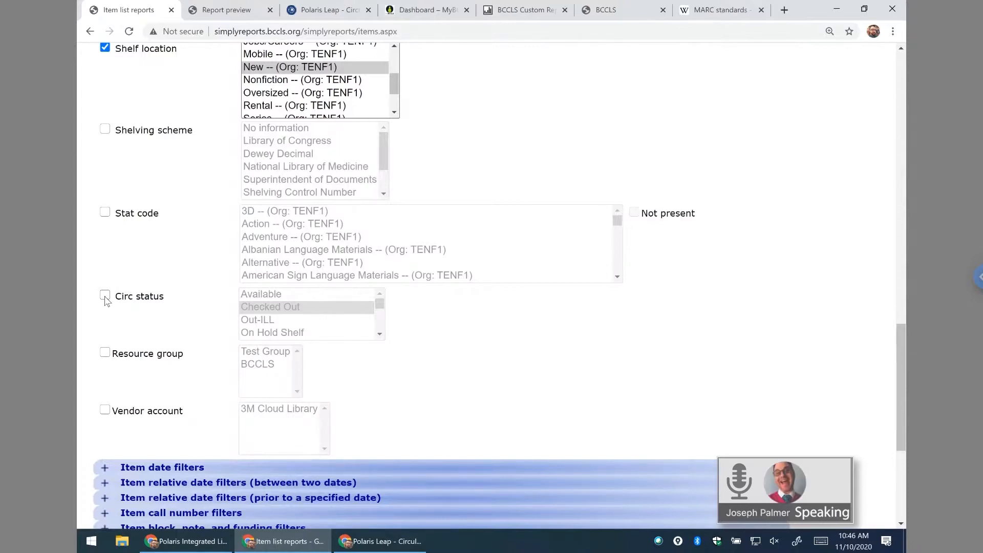
left_click(105, 297)
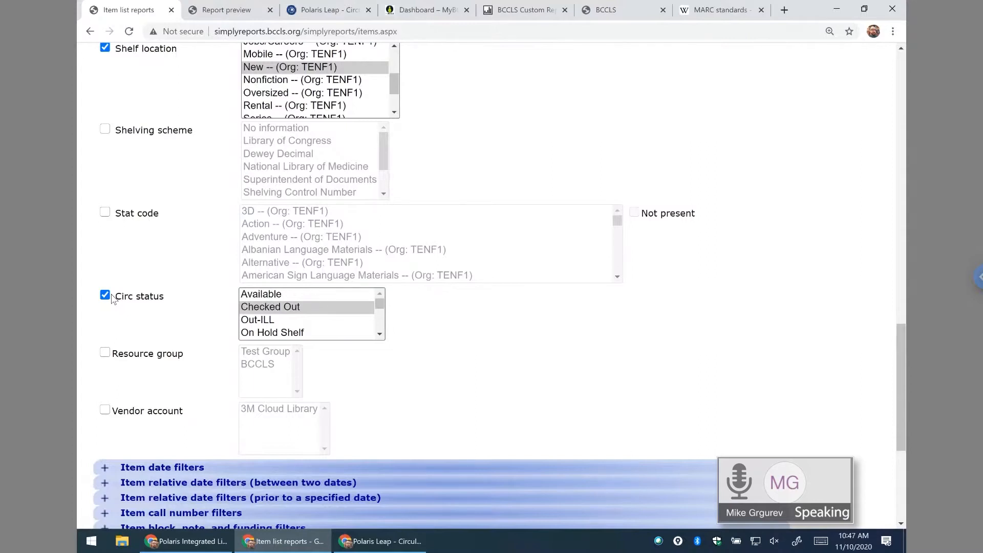
left_click(108, 297)
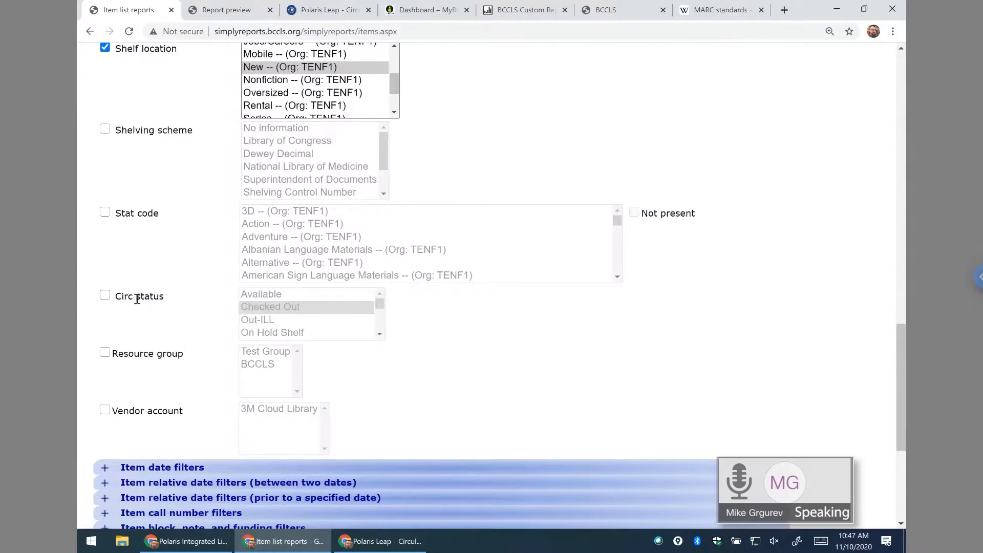
left_click(106, 295)
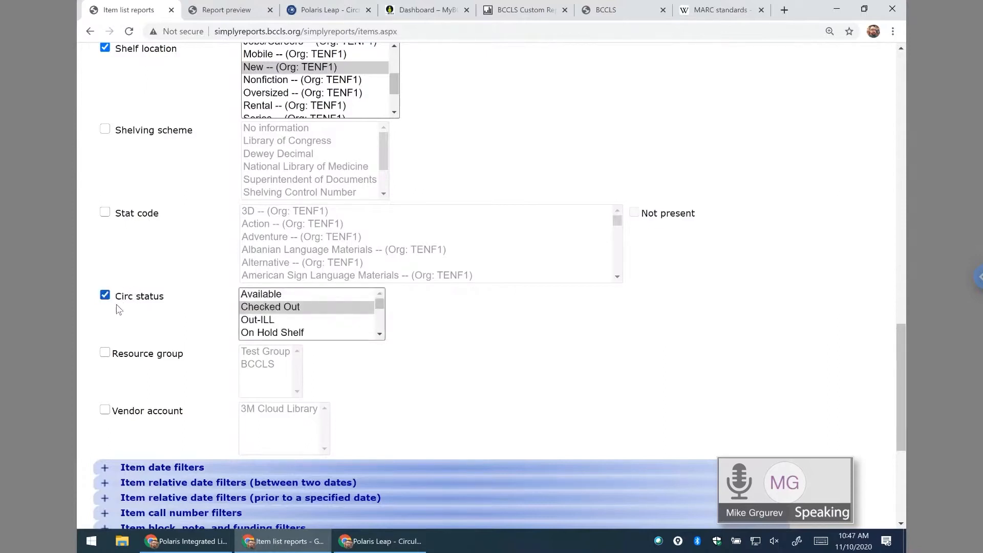
left_click(260, 307)
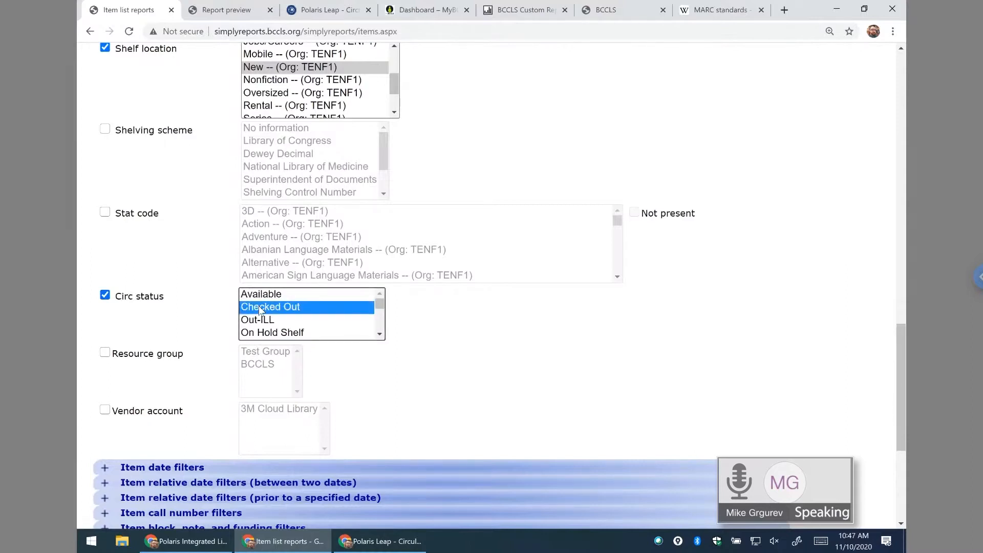
left_click(259, 305, "ctrl")
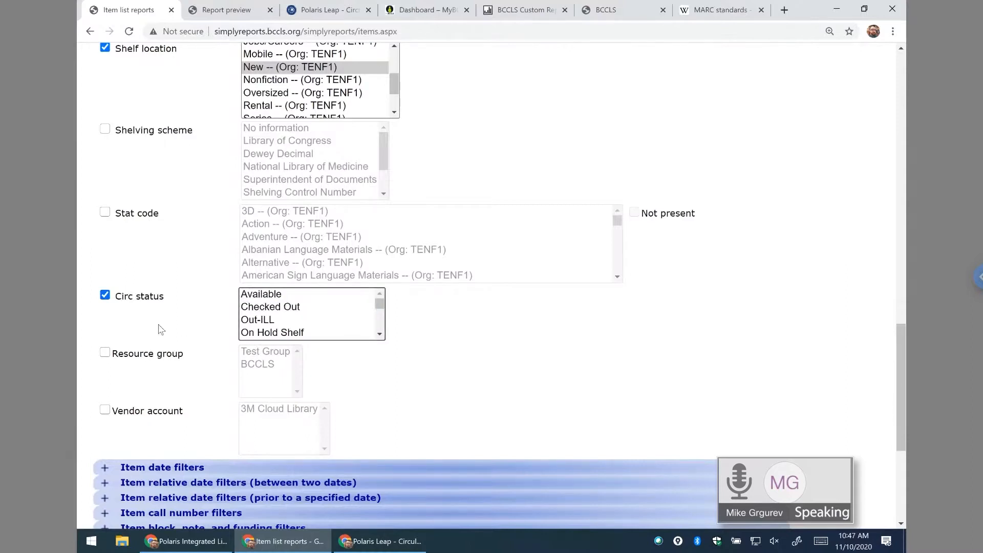
left_click(290, 305)
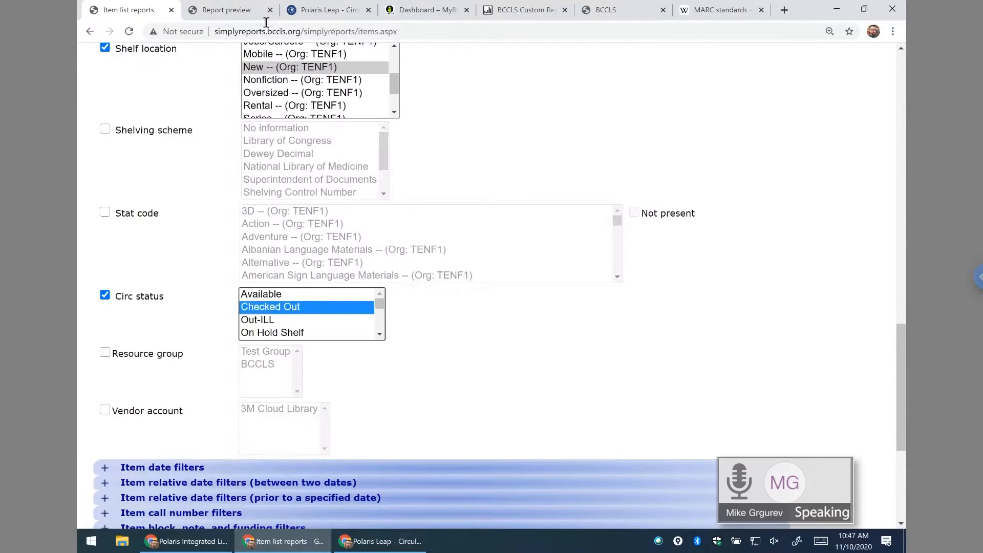
- Return to the report preview and name the record set TENF New Juvenile Stuff
left_click(231, 10)
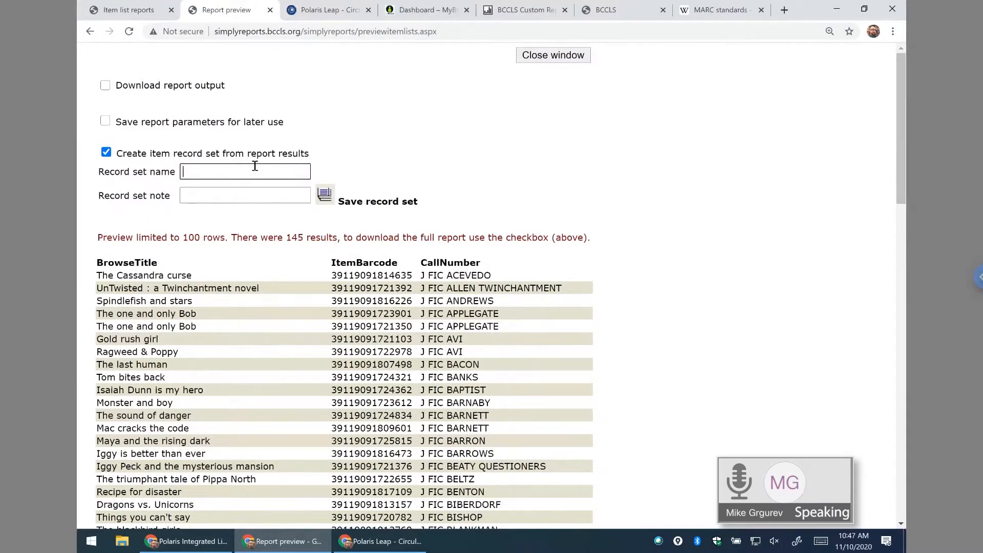
type("TENF")
type("New Juvenile Stuff")
left_click(597, 134)
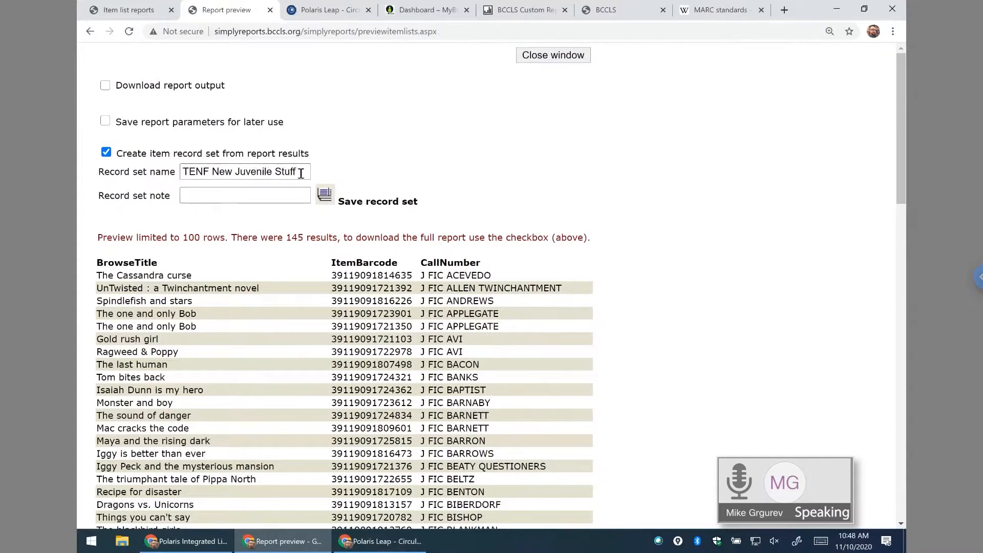
- Copy the record set name, switch to Polaris Leap and open the Find Tool for record sets
left_click_drag(300, 174, 165, 172)
right_click(240, 173)
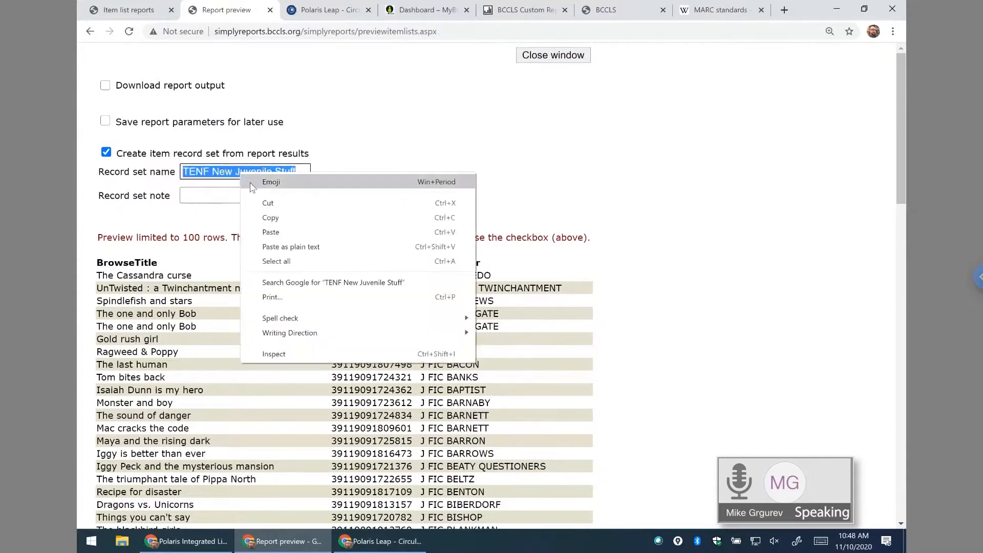
left_click(282, 219)
left_click(323, 9)
left_click(413, 58)
left_click(250, 151)
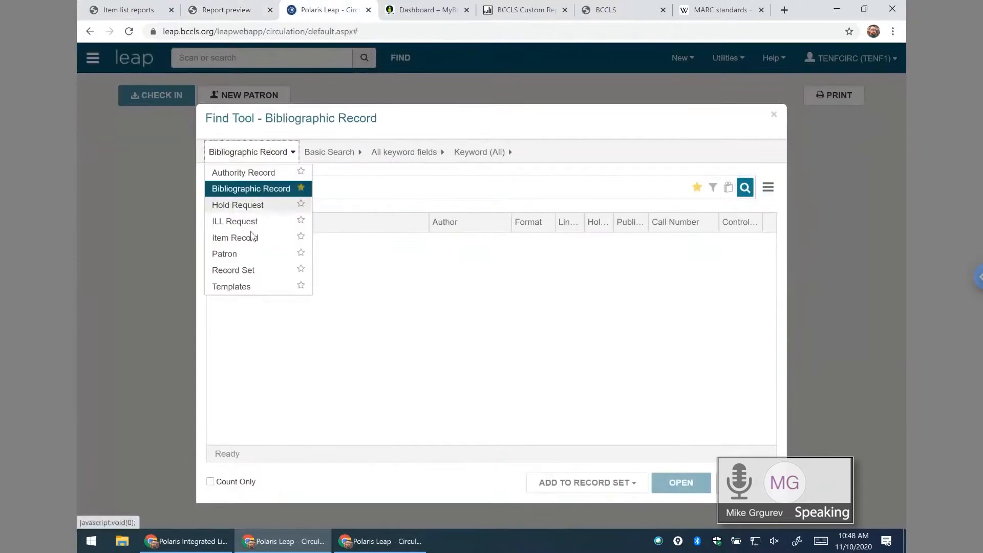
left_click(232, 269)
- Search the record sets by name for TENF New Juvenile Stuff using the copied text
right_click(354, 184)
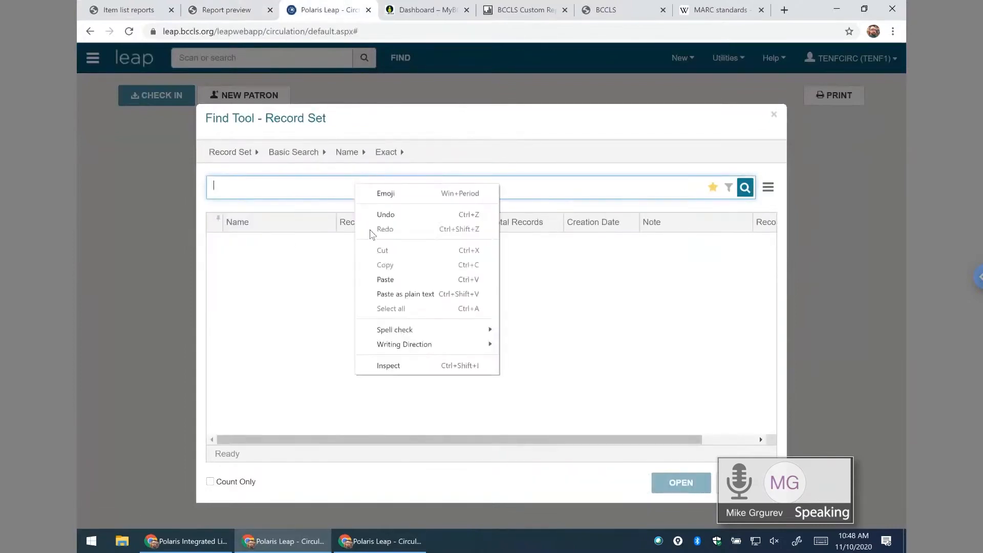
left_click(390, 280)
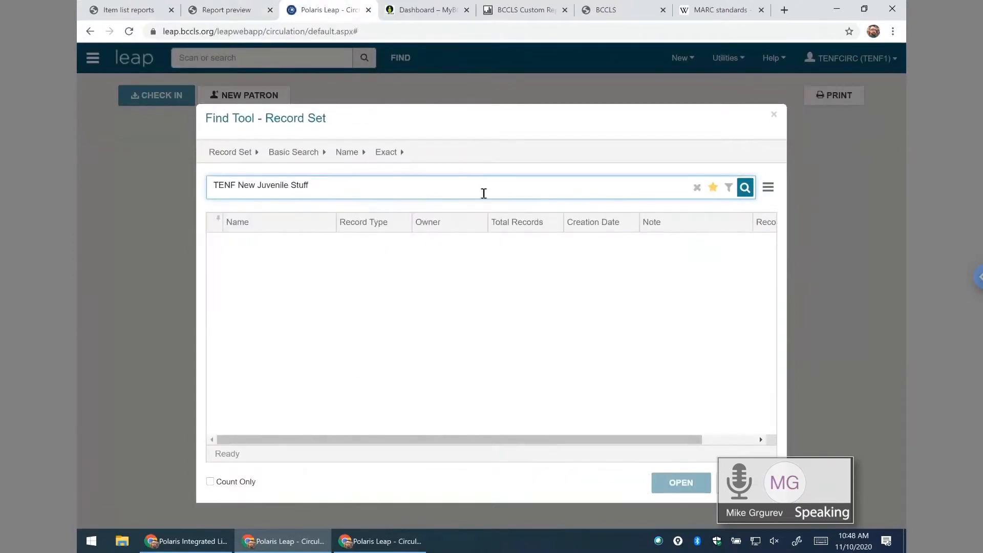
left_click(746, 188)
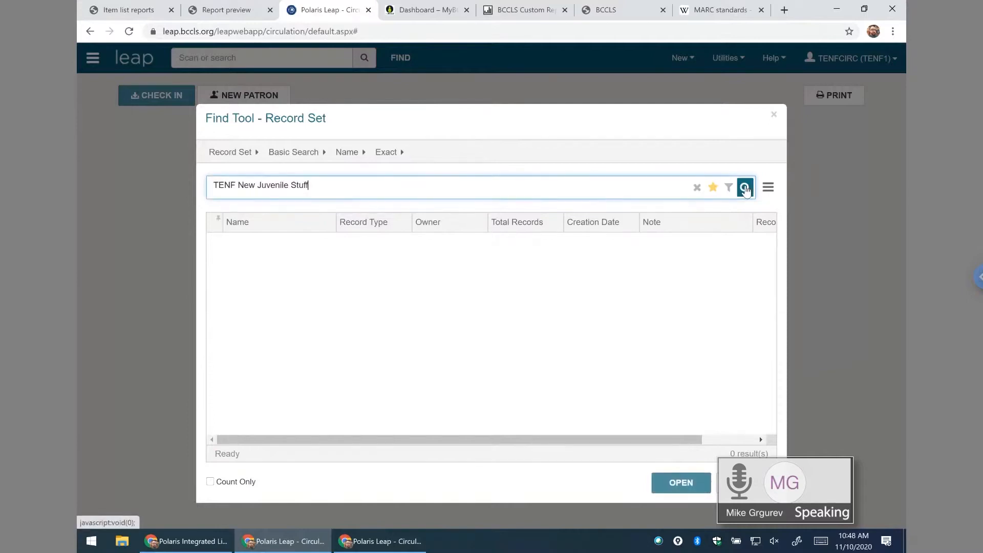
- Replace the search text with the wildcard *, list all record sets, and restore TENF New Juvenile Stuff as the search text
left_click_drag(238, 185, 504, 219)
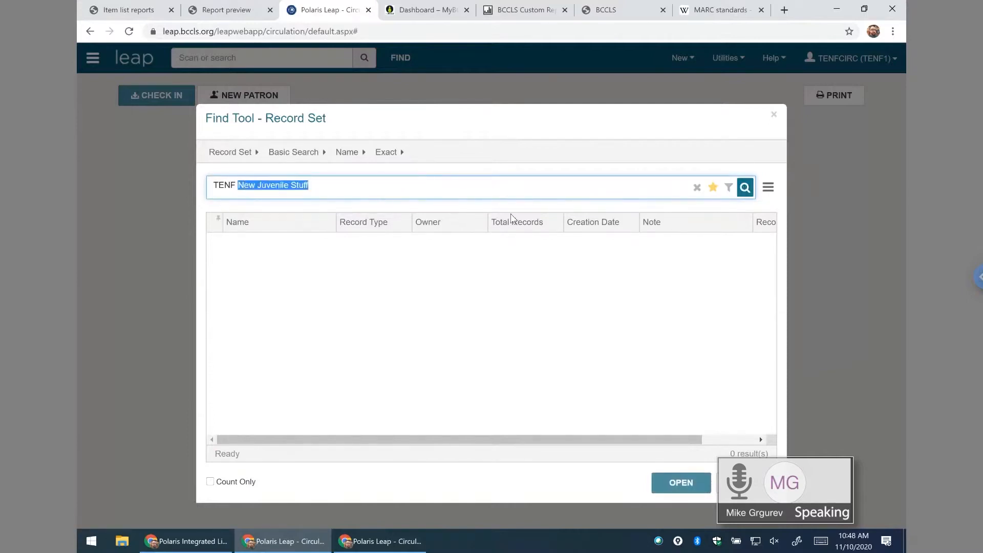
key("BackSpace")
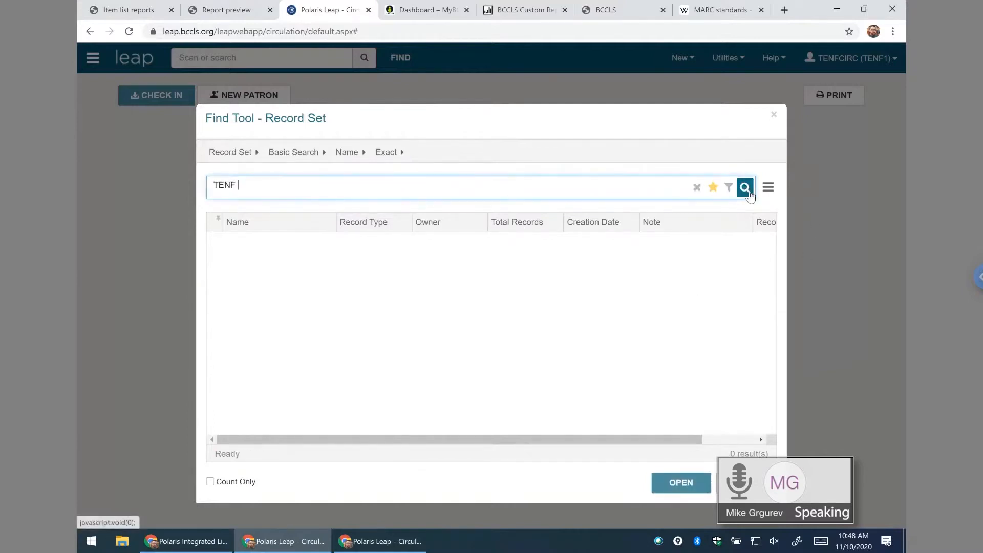
left_click_drag(245, 189, 191, 193)
type("*")
key("Return")
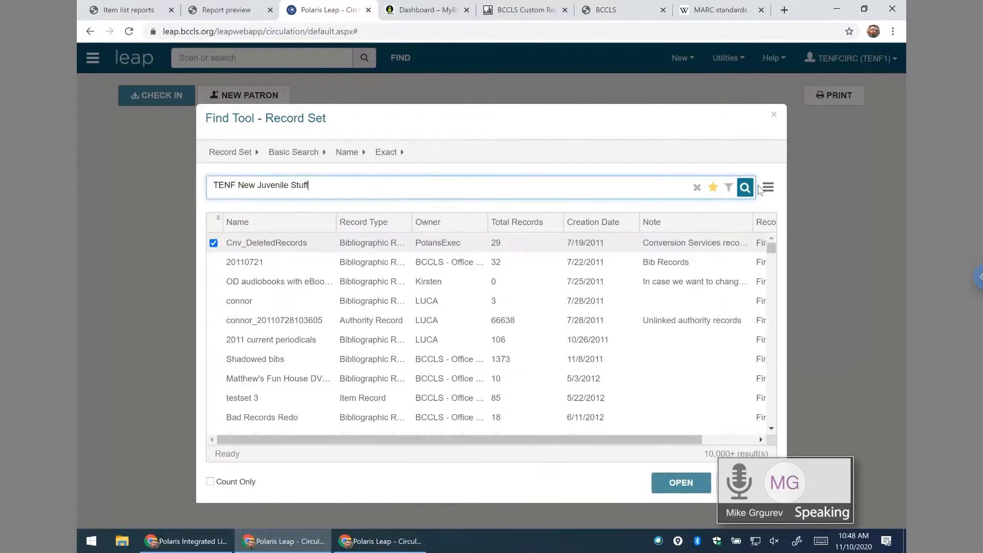
left_click_drag(772, 254, 768, 229)
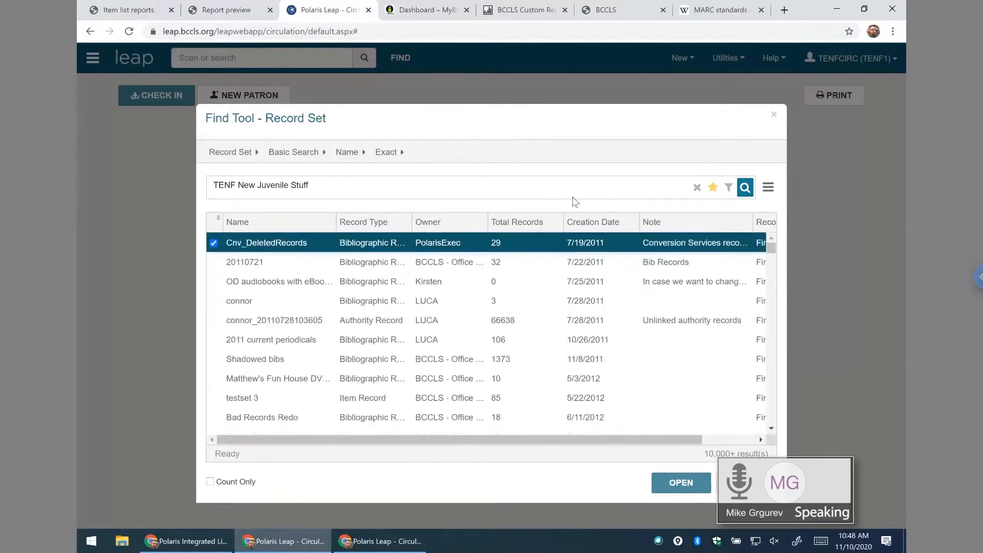
- Check the restored search text and repeat the record set search for TENF New Juvenile Stuff
left_click(520, 187)
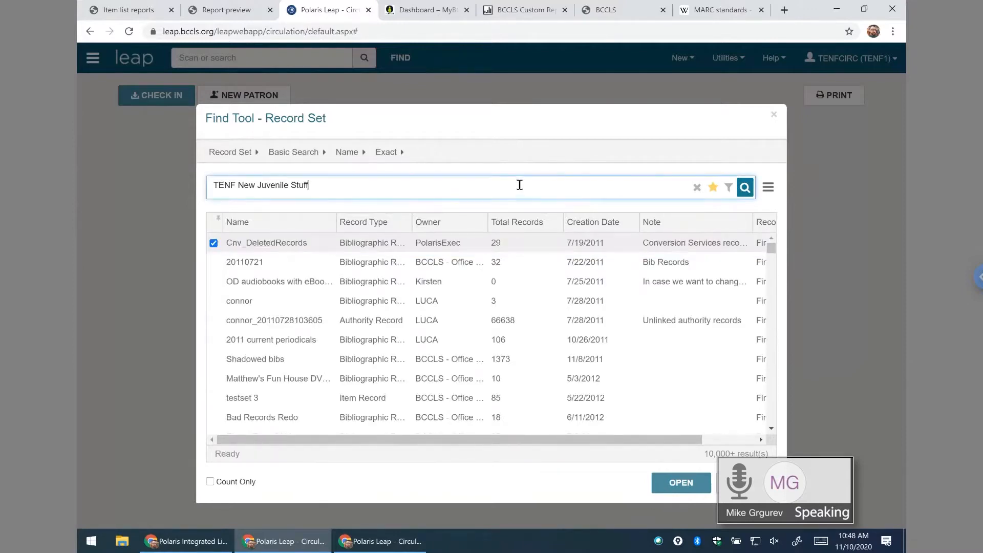
double_click(226, 185)
left_click(344, 190)
left_click(745, 187)
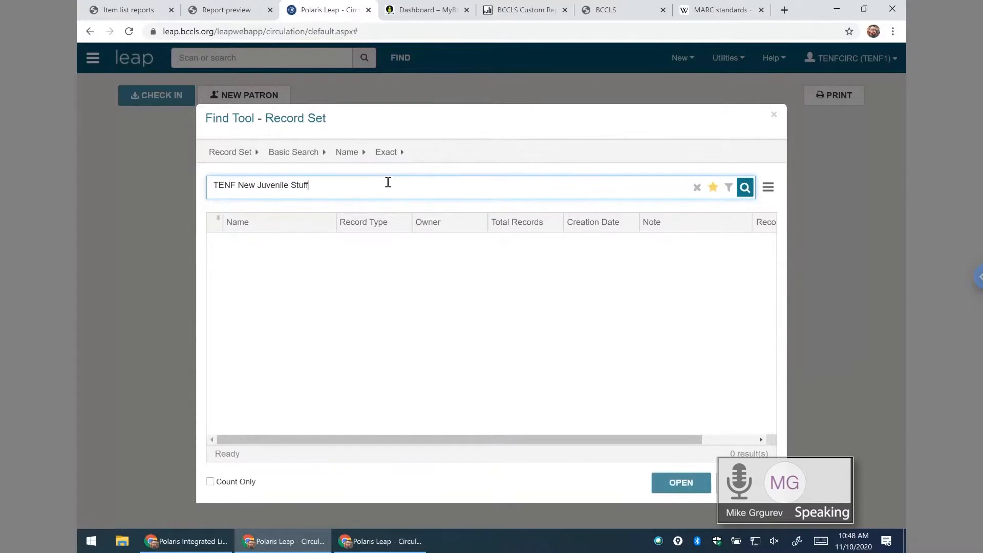
- Return to the SimplyReports preview, add the record set note Hello and save the record set
left_click(241, 11)
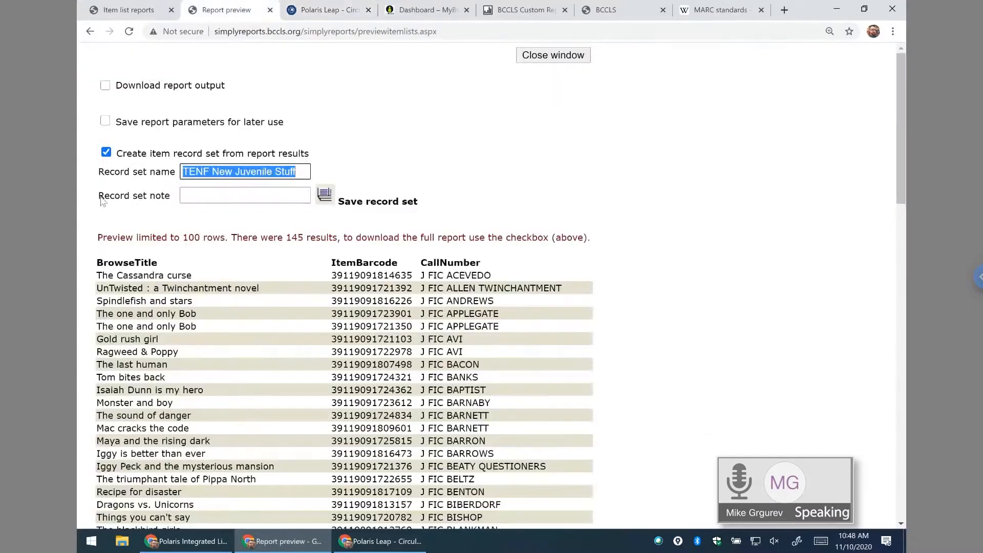
left_click(233, 195)
type("Hello")
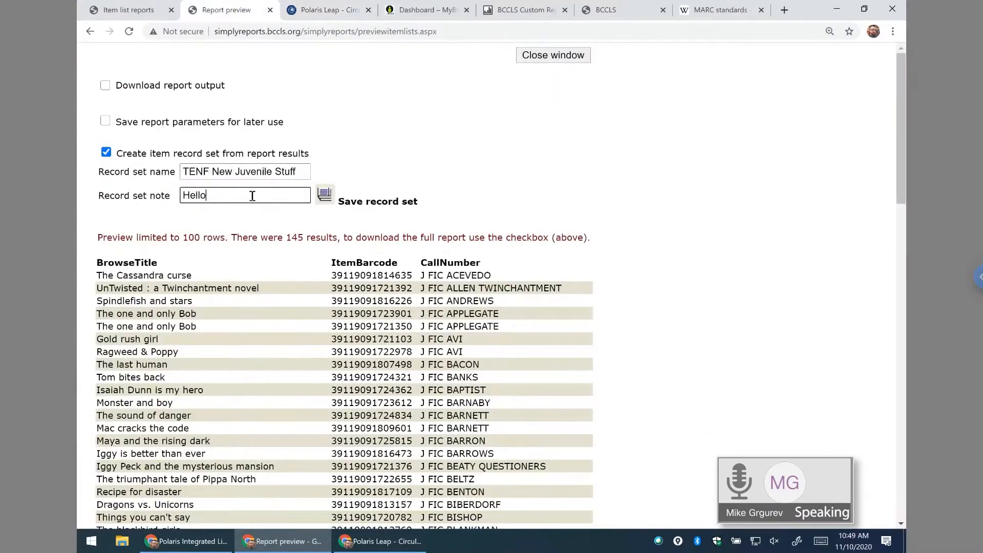
left_click(324, 196)
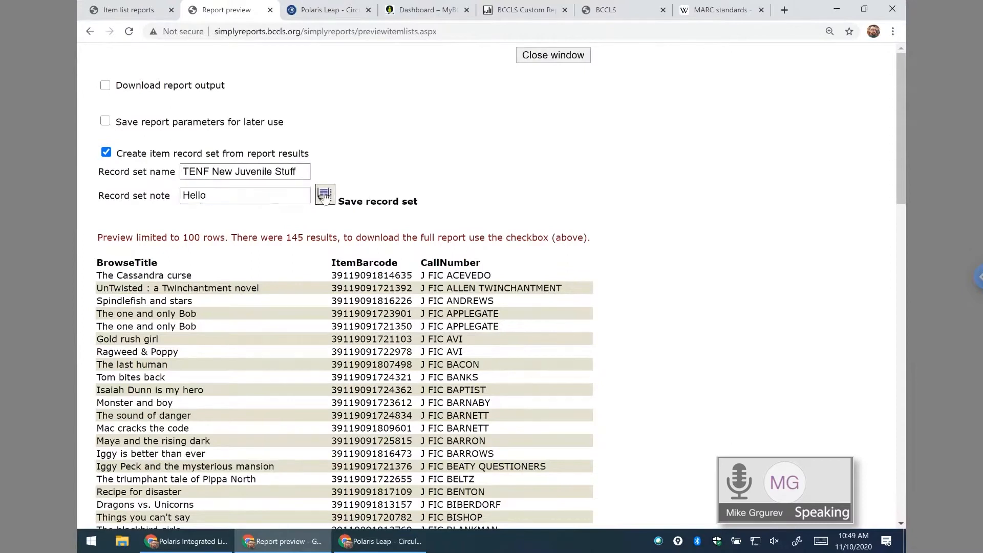
- Switch to Polaris Leap, rerun the search for TENF New Juvenile Stuff and open the saved record set
left_click(330, 10)
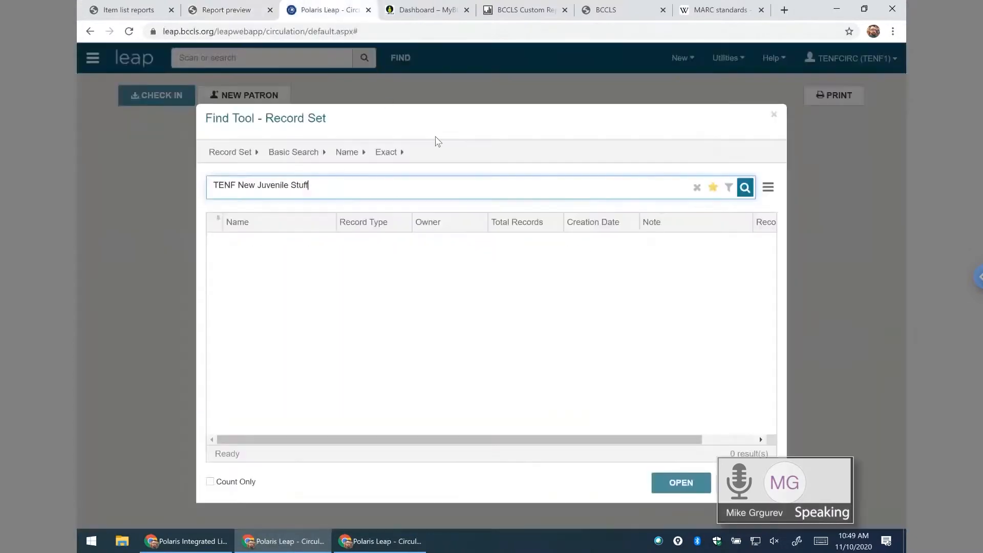
left_click(745, 187)
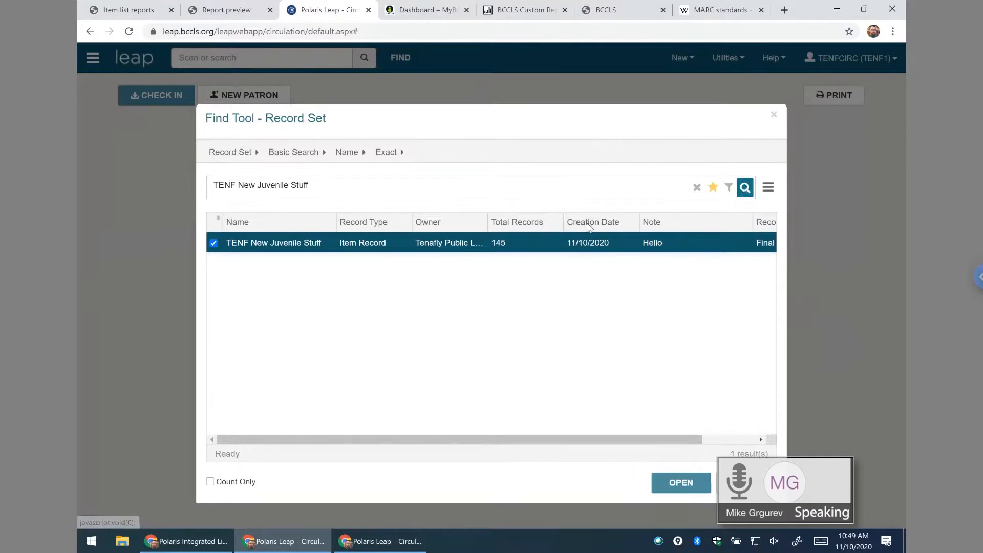
double_click(463, 243)
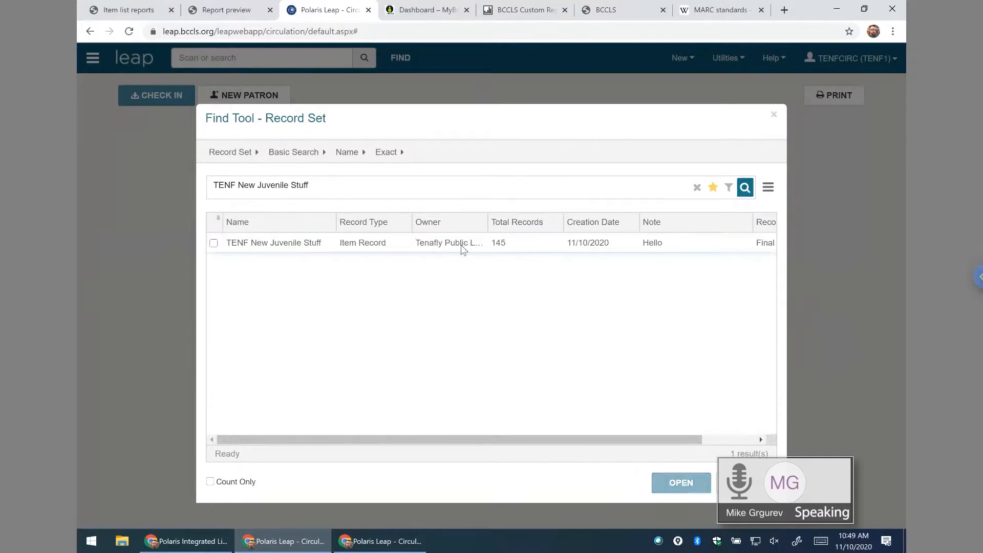
- Open the TENF New Juvenile Stuff record set and look through its list of item records
scroll(462, 245, "down", 3)
scroll(463, 246, "down", 12)
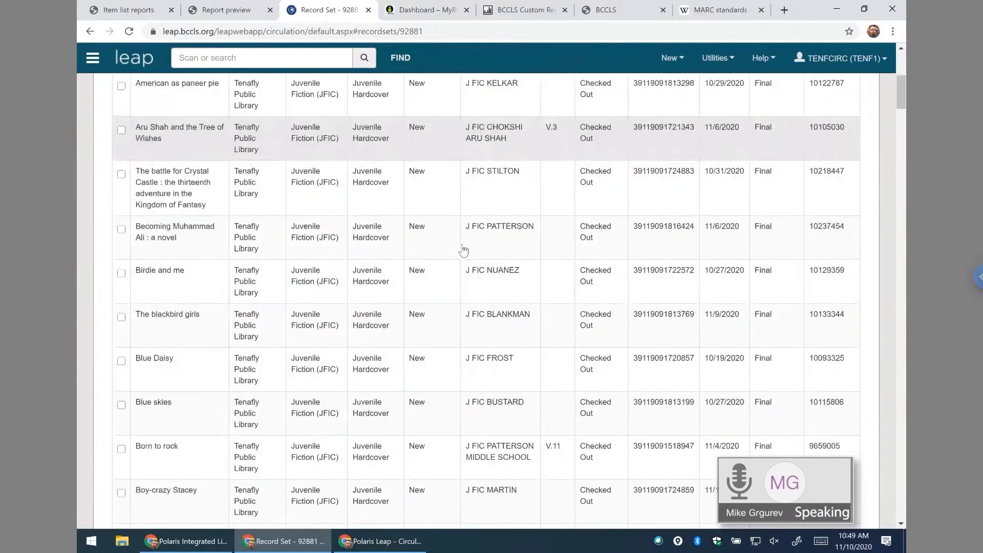
scroll(595, 314, "up", 1)
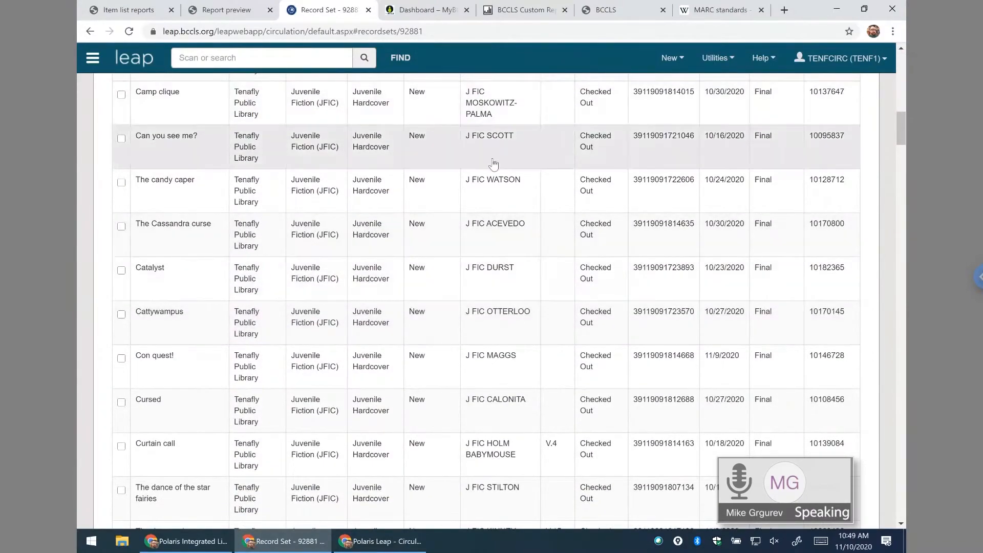
scroll(493, 164, "up", 15)
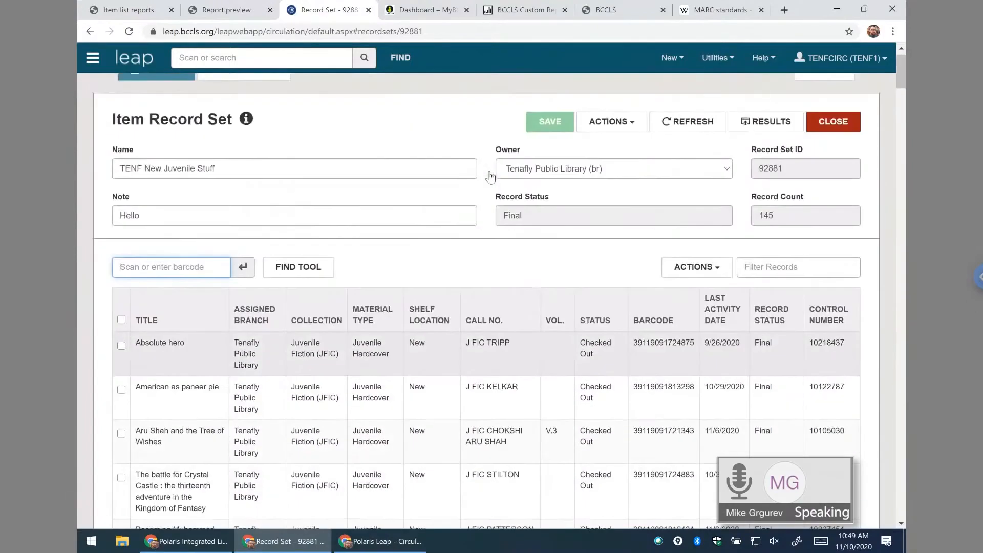
scroll(494, 174, "down", 10)
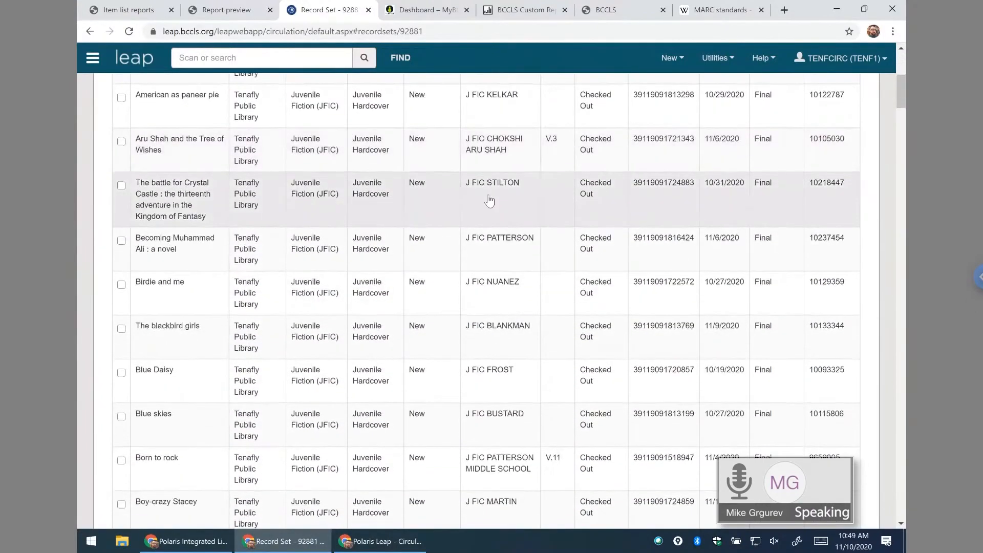
scroll(491, 200, "up", 10)
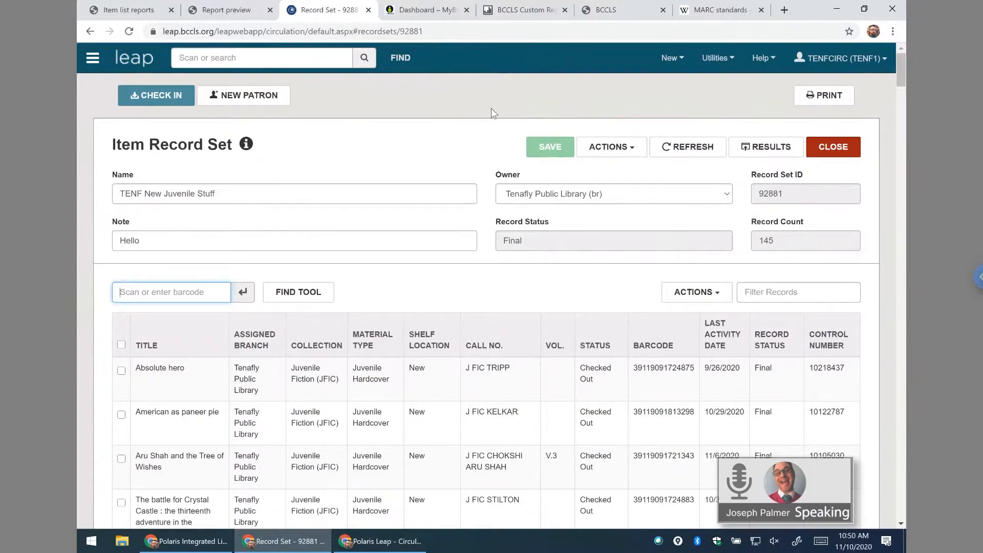
- Clear the record set's note, save the change, and return to the record set search results
key("shift+Tab")
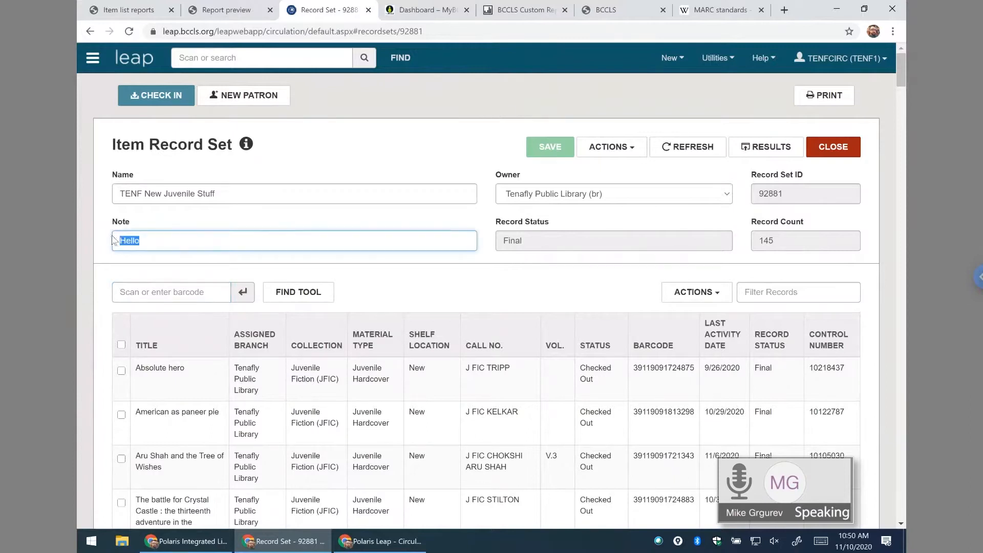
left_click(272, 193)
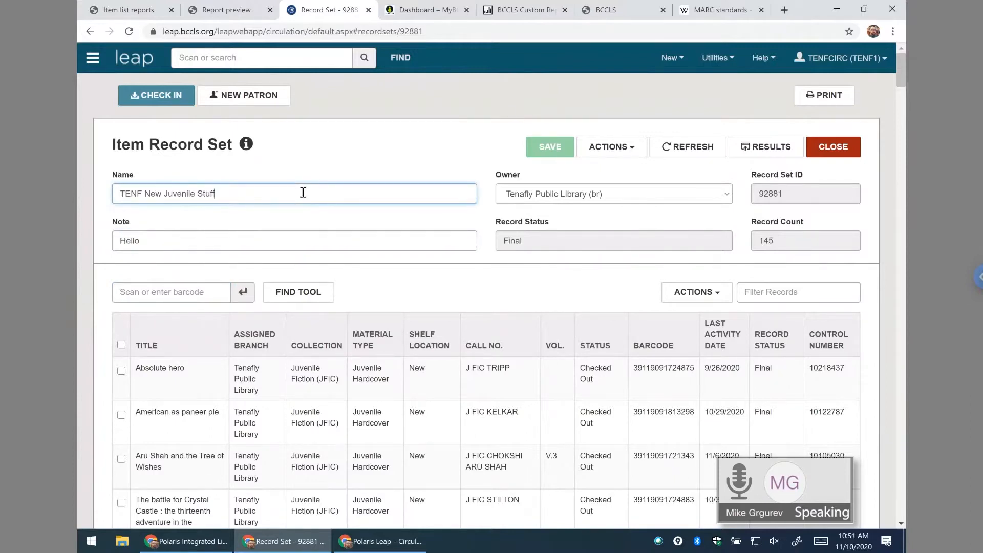
left_click_drag(243, 244, 116, 228)
left_click(261, 198)
left_click(233, 239)
left_click_drag(232, 239, 106, 238)
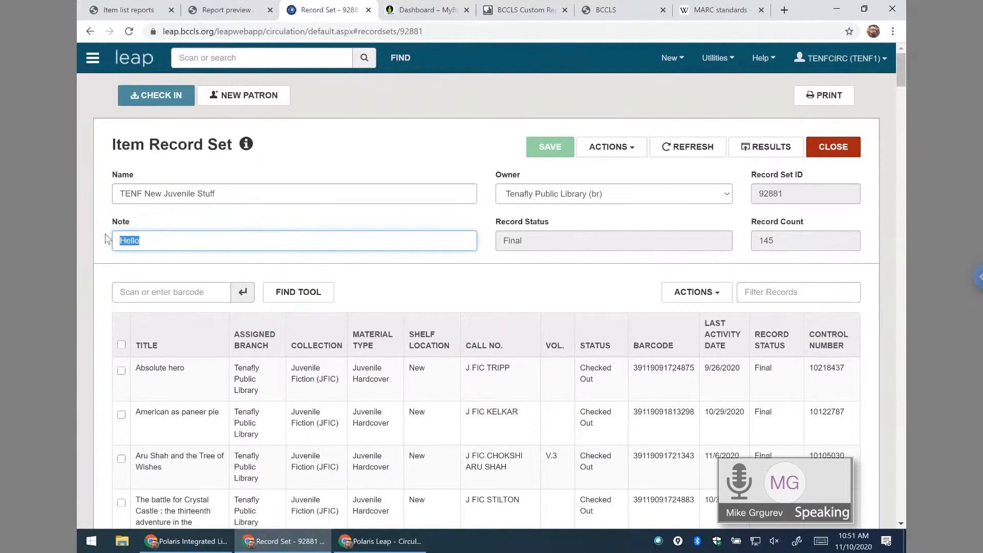
left_click(164, 240)
key("BackSpace")
key("BackSpace")
key("BackSpace")
key("BackSpace")
key("BackSpace")
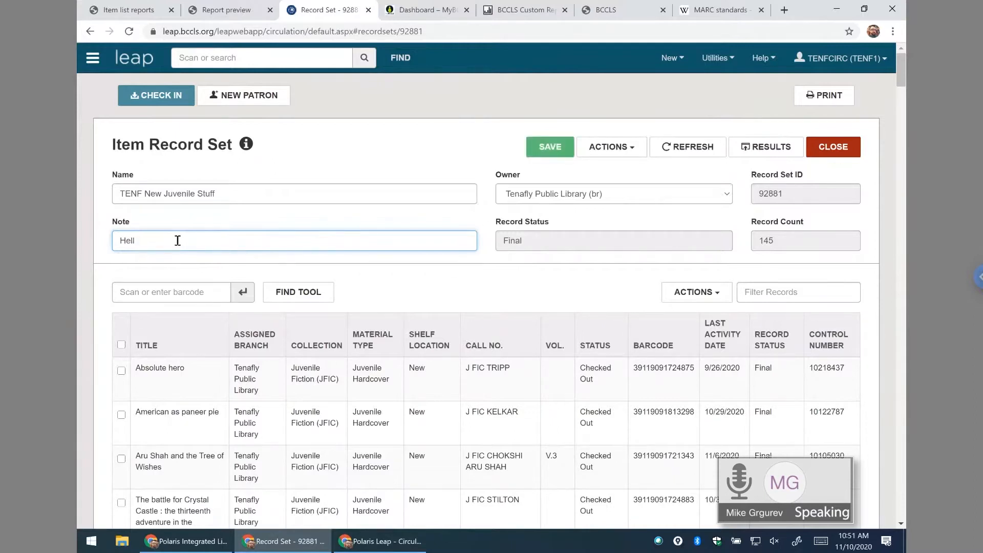
left_click(544, 148)
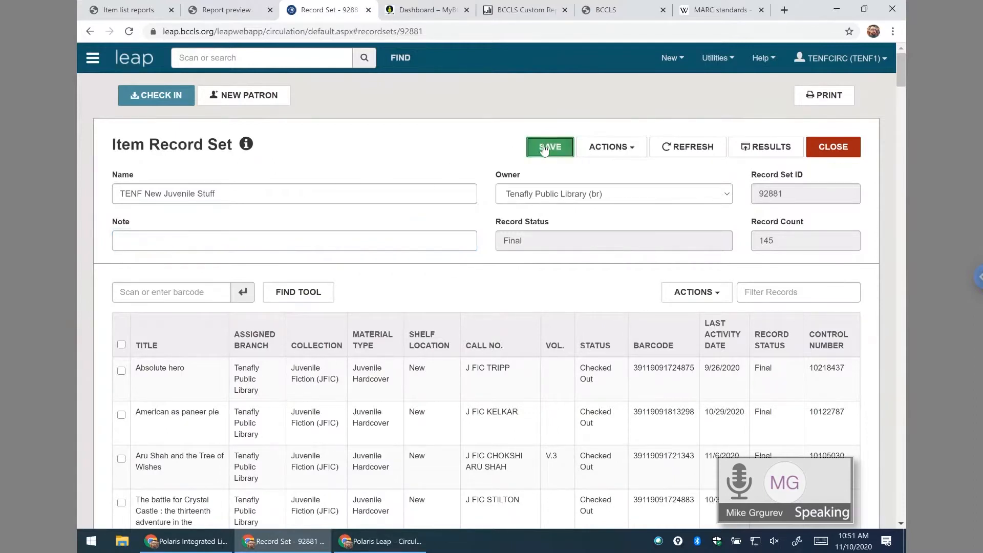
left_click(608, 101)
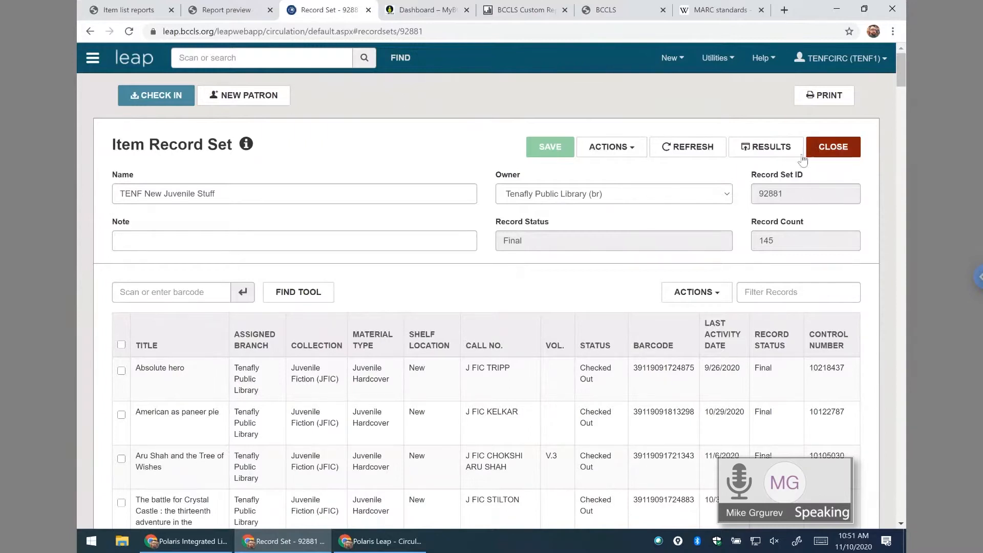
left_click(767, 147)
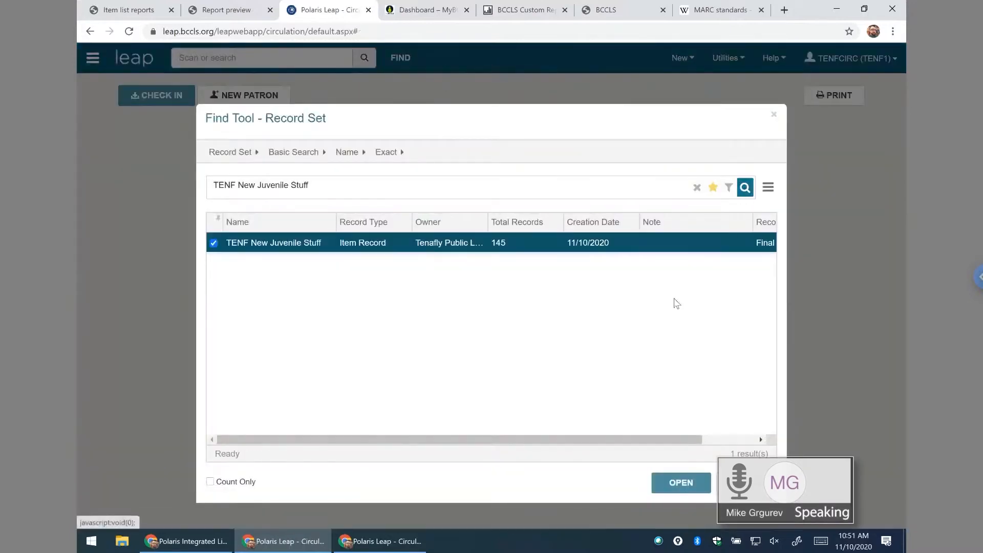
- Review the SimplyReports report preview and close it, returning to the item list report setup
left_click(217, 11)
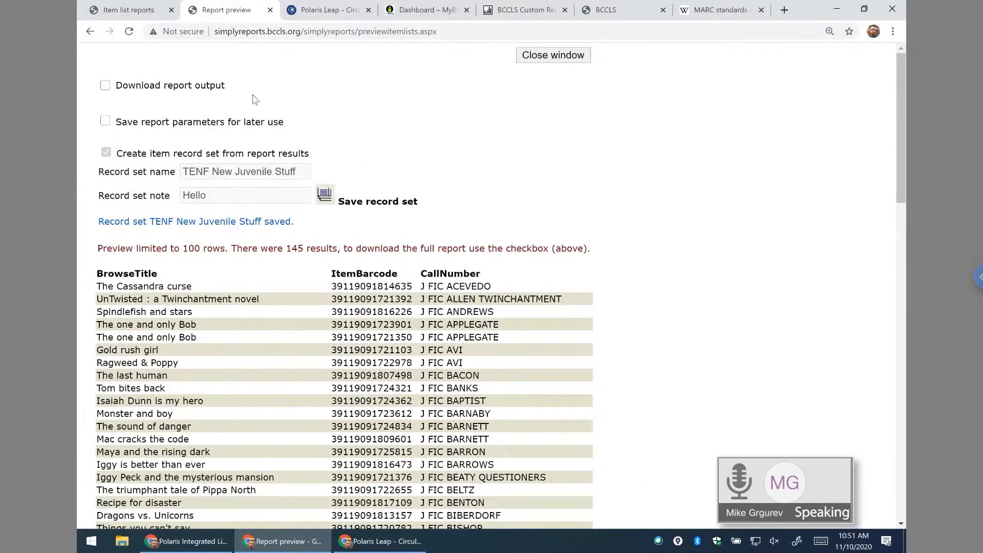
scroll(381, 417, "down", 10)
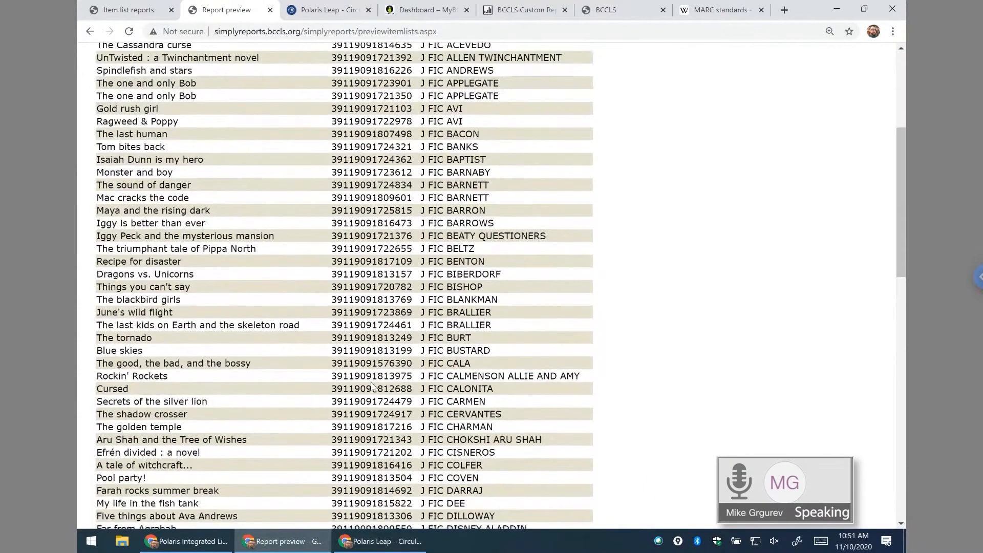
scroll(372, 381, "up", 10)
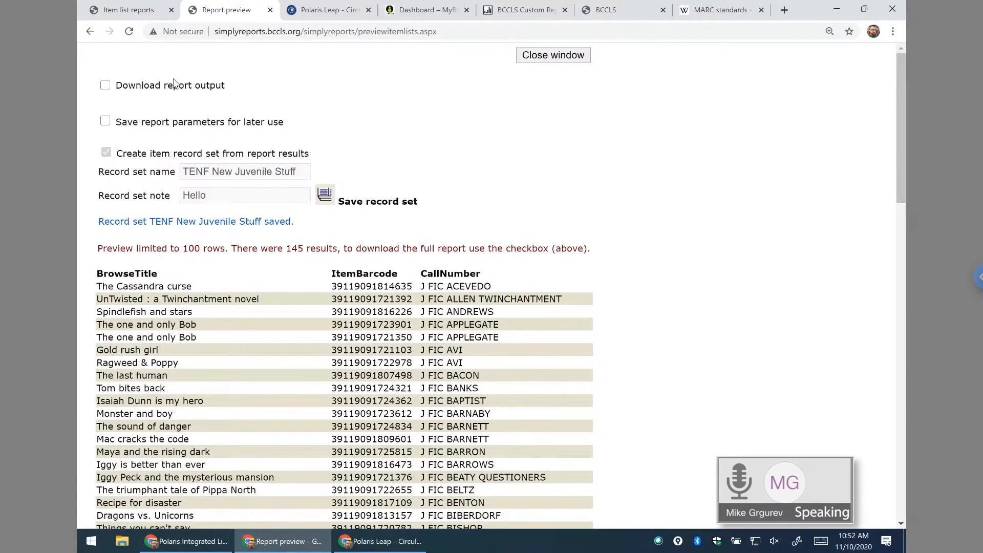
left_click(270, 10)
left_click(125, 10)
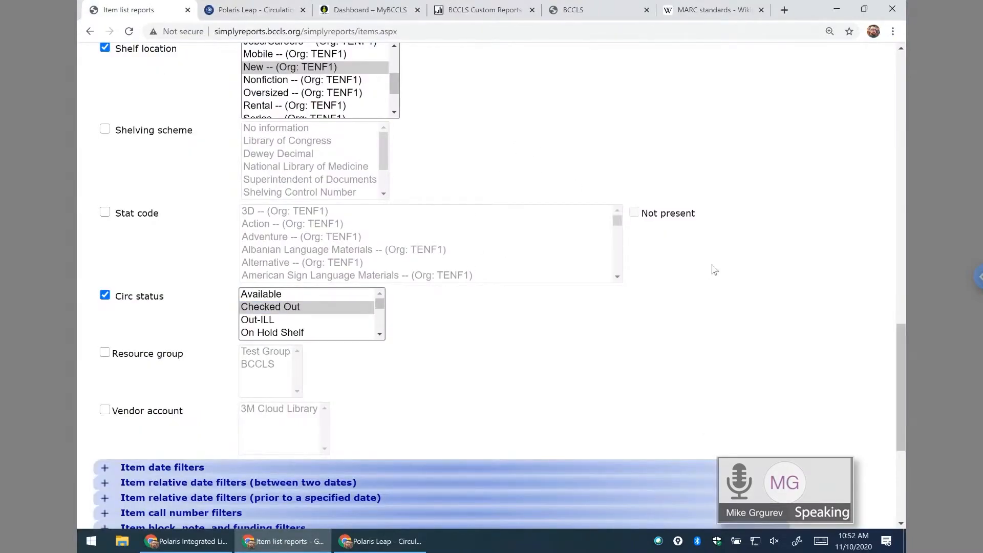
- Enable the item record set filter in the general filters and choose TENF OVERSIZED BOOKS
scroll(902, 226, "up", 3)
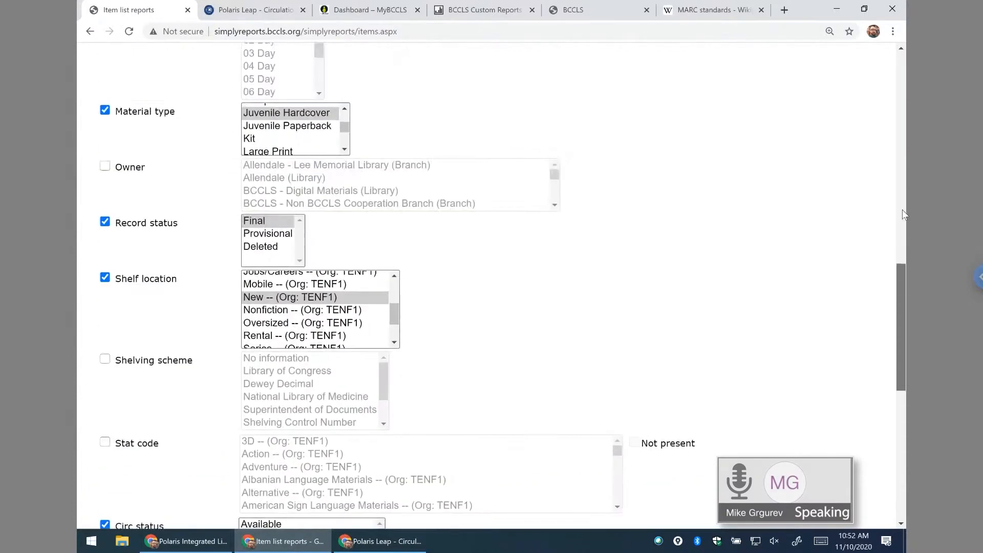
scroll(901, 226, "up", 14)
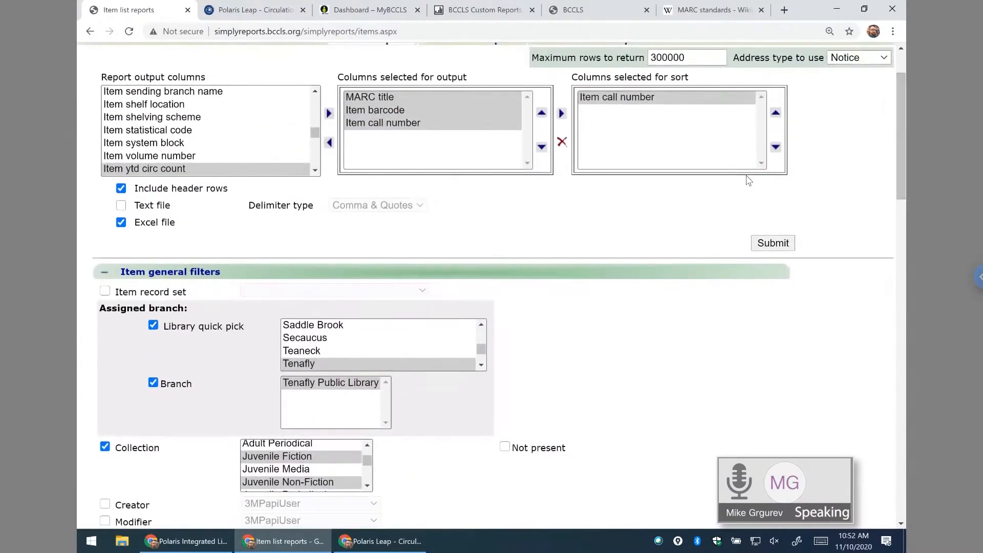
left_click(105, 291)
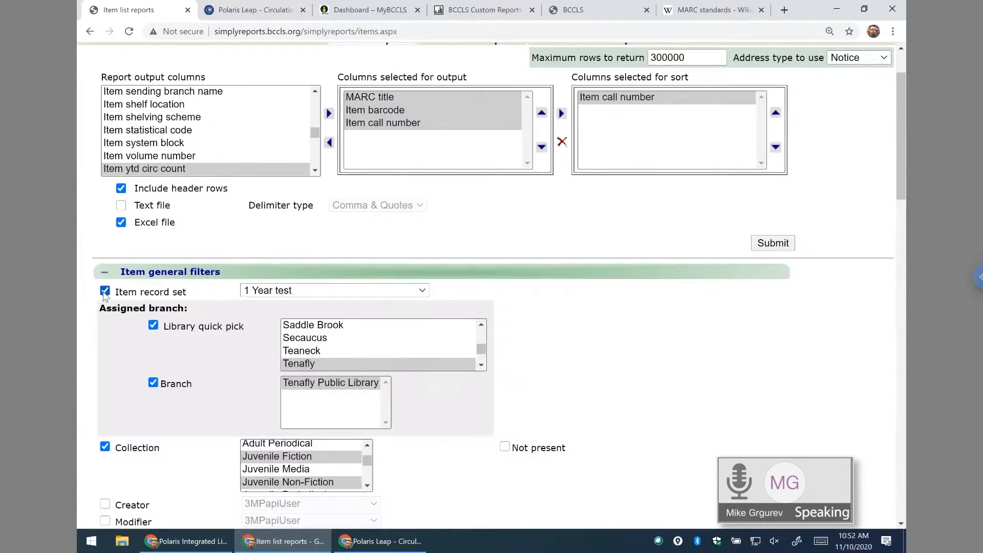
left_click(319, 293)
left_click_drag(605, 20, 582, 129)
left_click(649, 193)
left_click(290, 291)
scroll(292, 235, "down", 1)
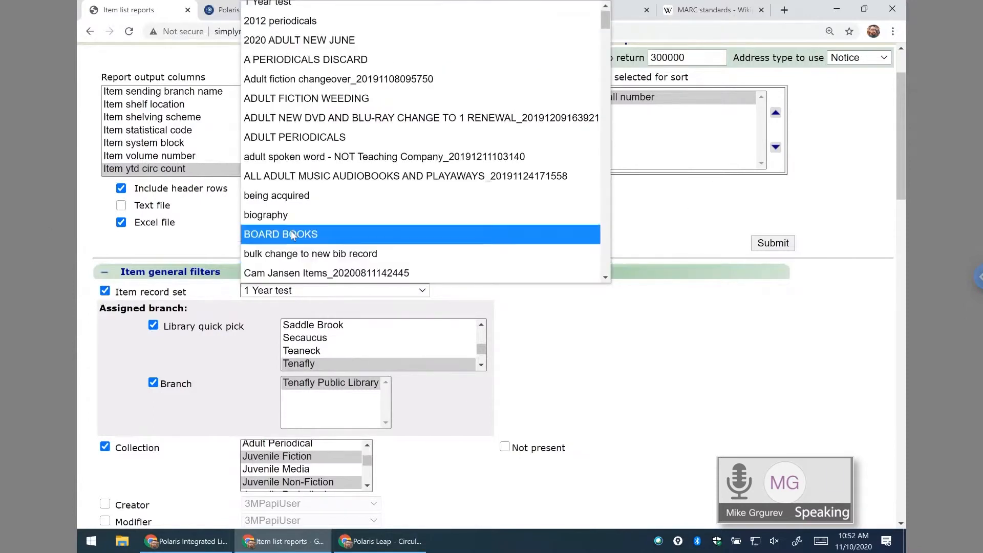
type("tenf")
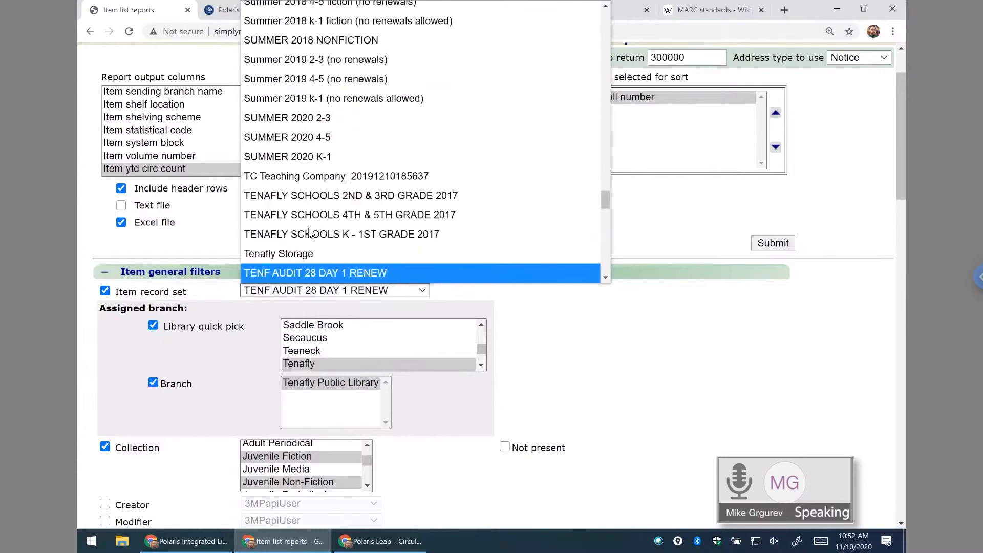
scroll(307, 262, "down", 3)
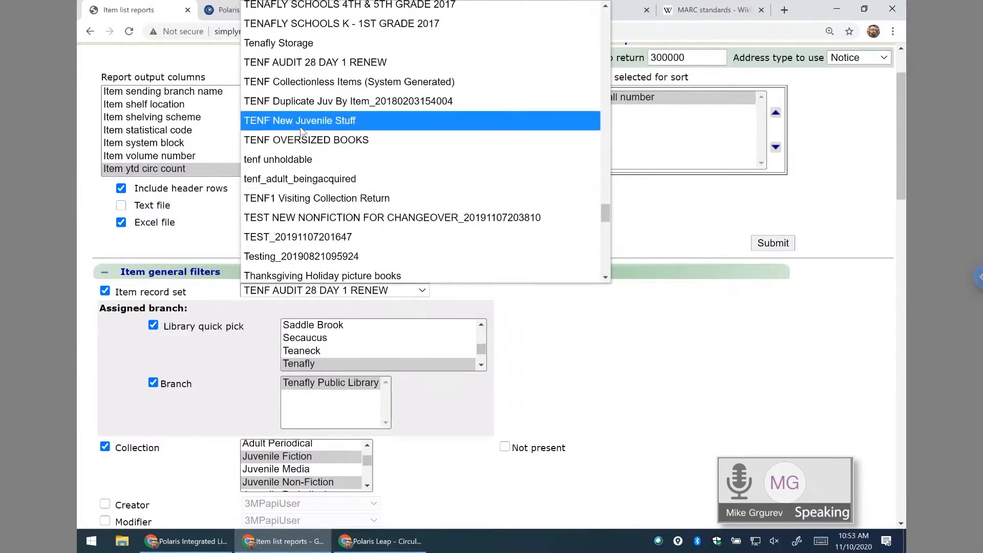
left_click(315, 139)
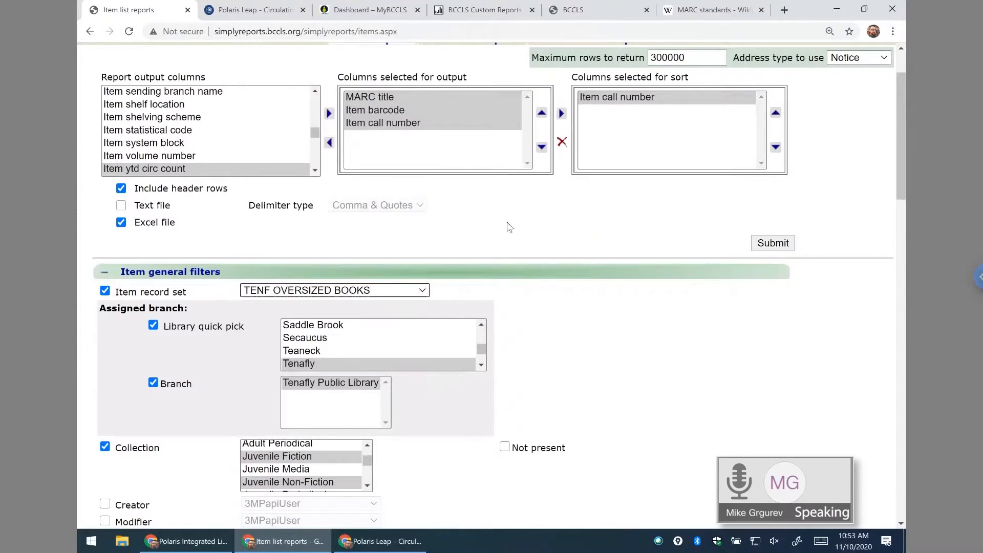
- Turn off the item record set filter in the item general filters
scroll(518, 241, "down", 2)
scroll(518, 241, "up", 1)
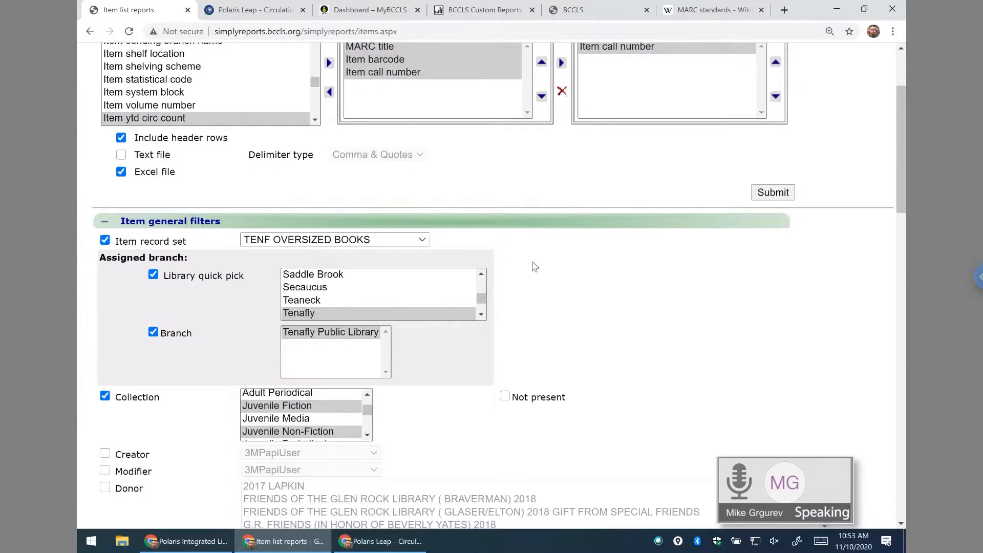
scroll(536, 267, "up", 3)
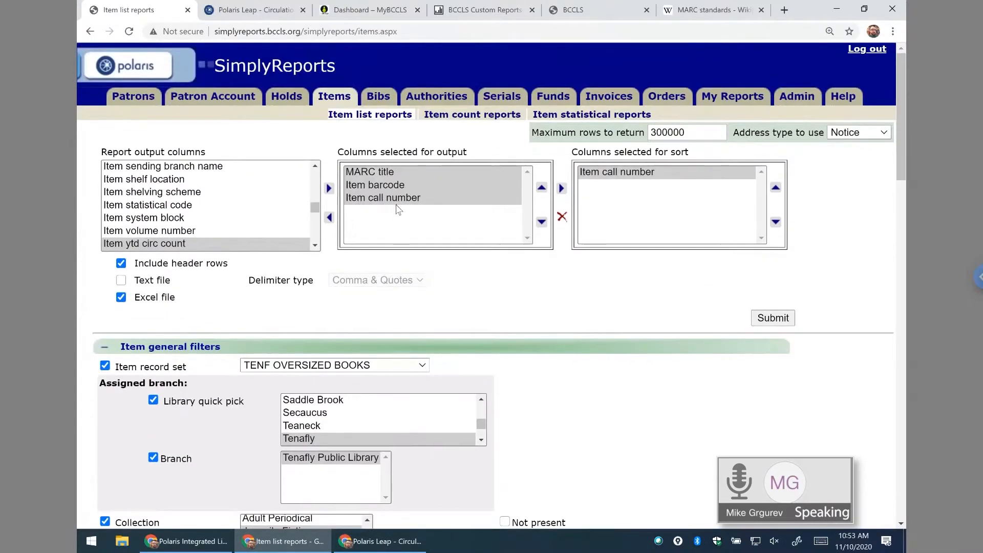
scroll(399, 210, "down", 3)
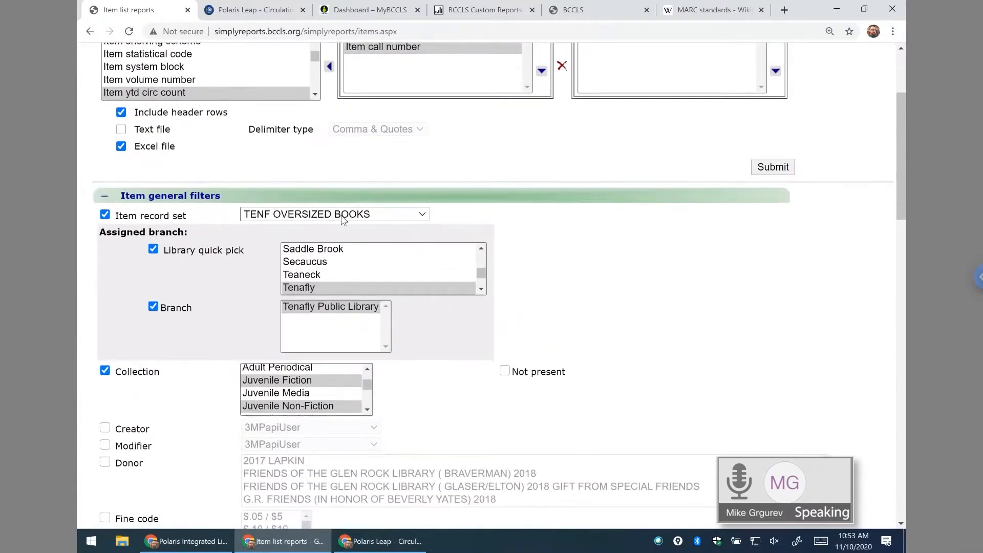
scroll(249, 365, "up", 1)
scroll(249, 365, "down", 1)
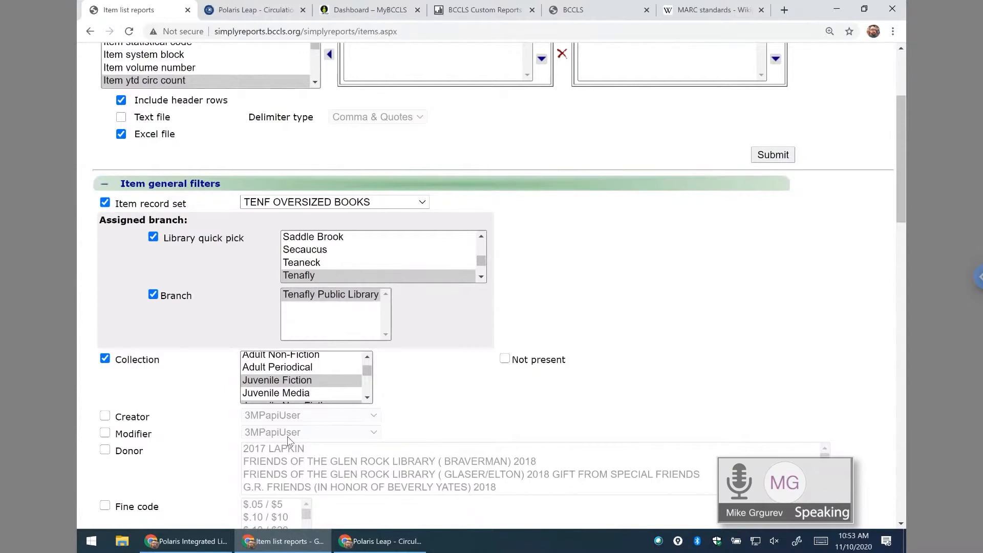
left_click(105, 203)
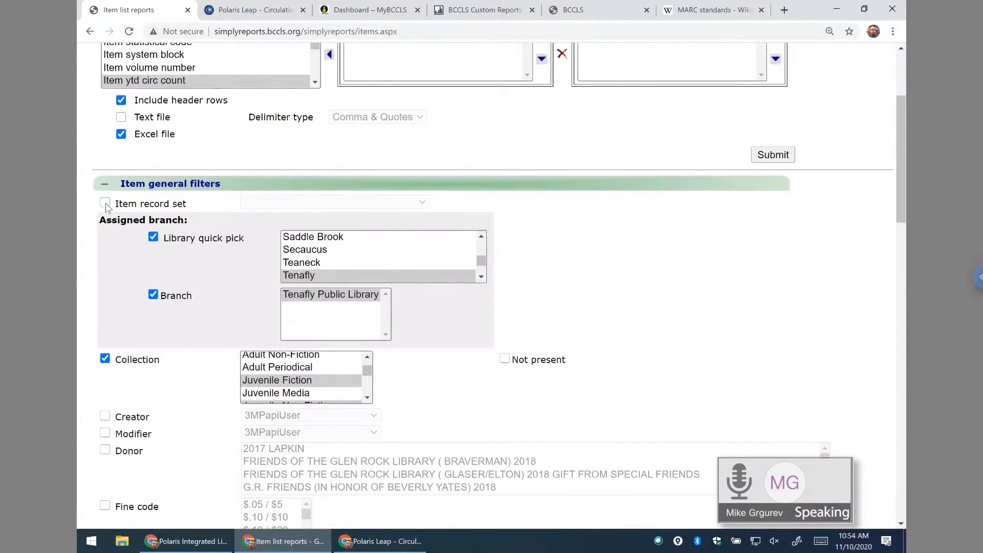
left_click(105, 203)
left_click(105, 203)
- Deselect Checked Out in the circ status filter and turn that filter off
scroll(278, 258, "down", 7)
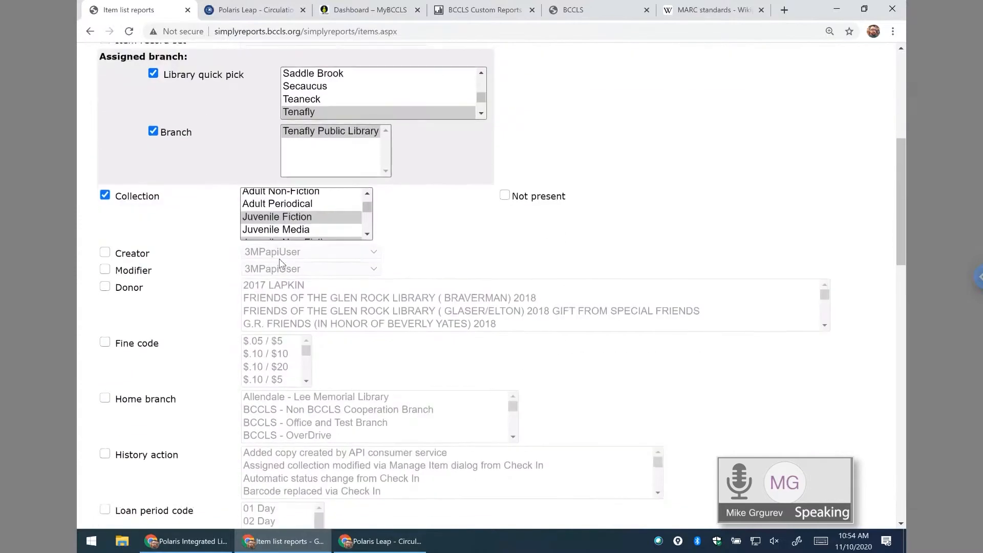
scroll(279, 262, "down", 8)
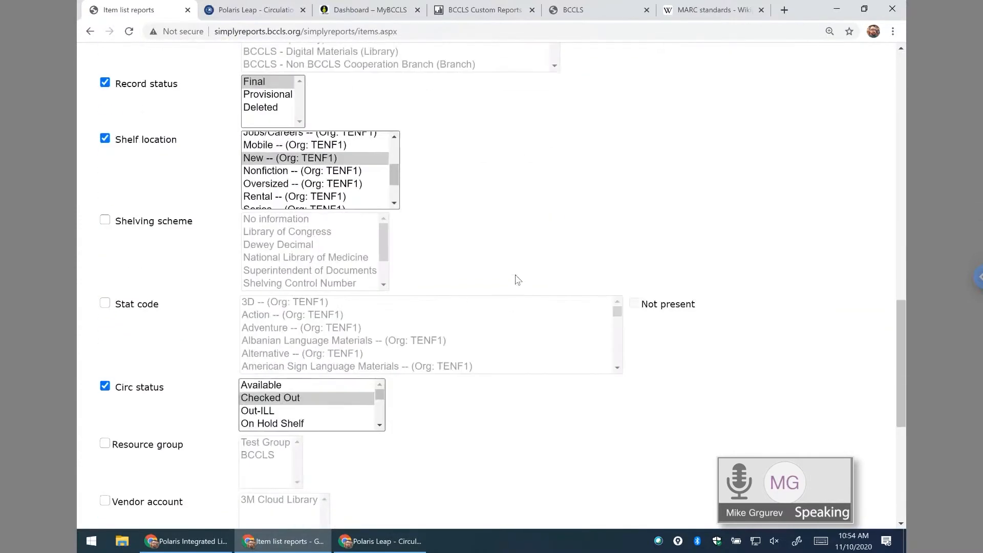
scroll(518, 279, "down", 3)
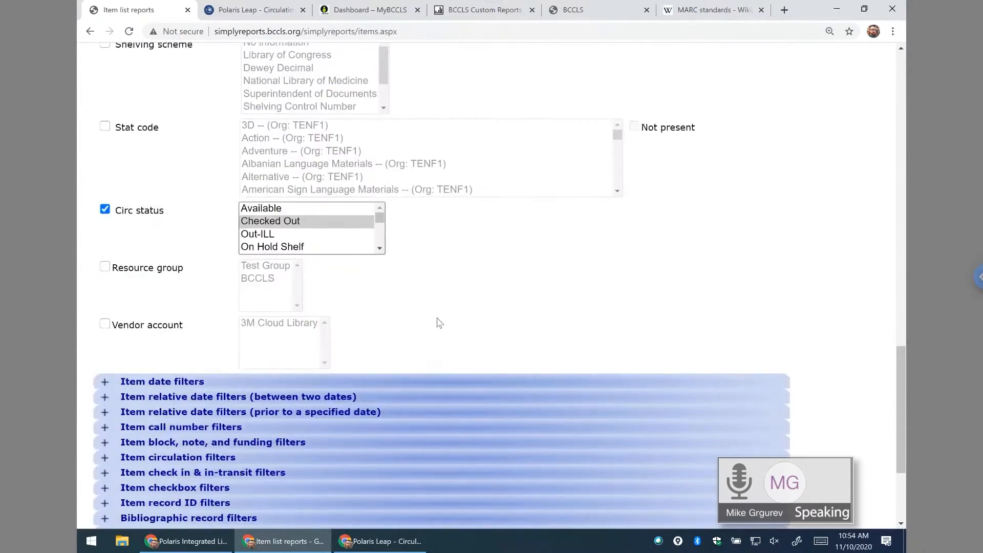
scroll(440, 323, "up", 2)
scroll(439, 323, "down", 2)
left_click(105, 183)
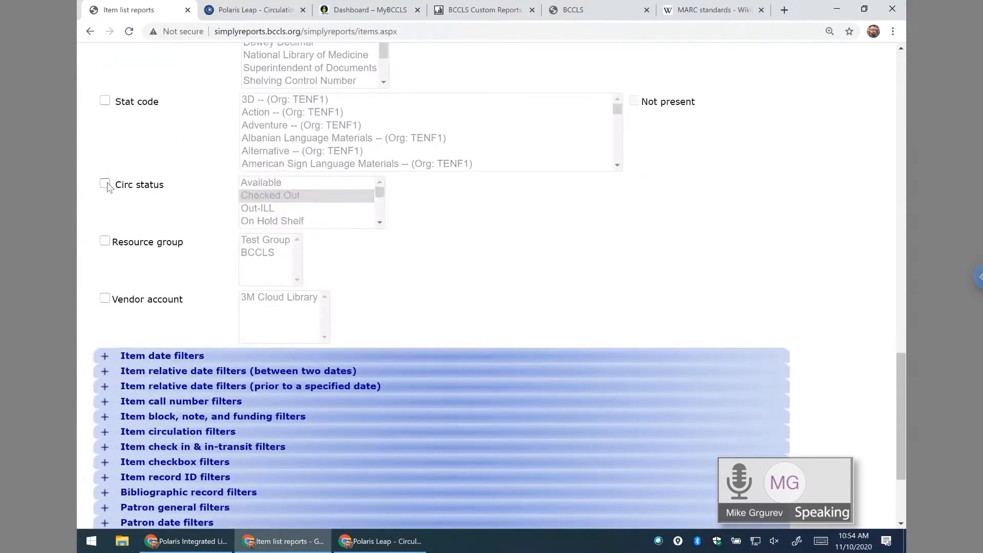
scroll(328, 285, "up", 3)
scroll(328, 285, "down", 2)
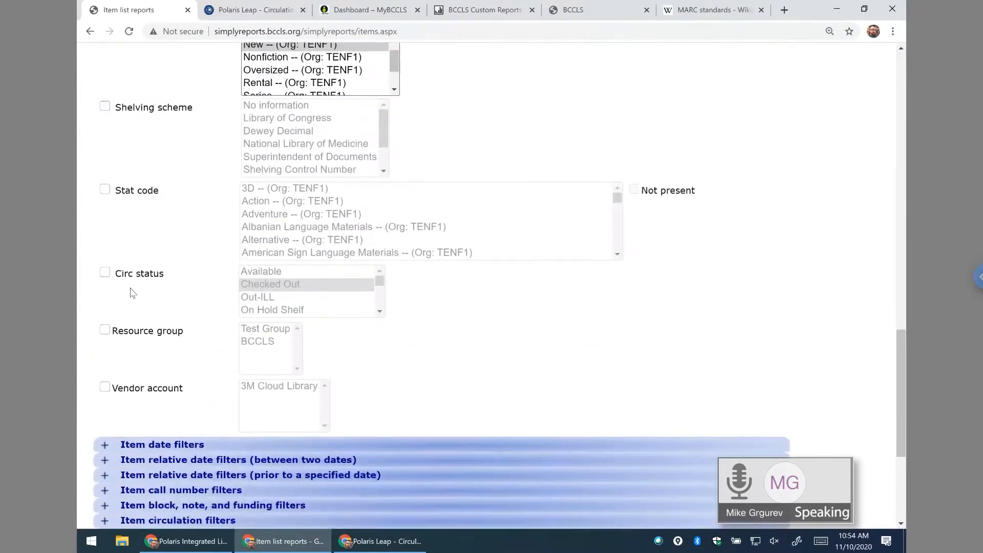
left_click(105, 271)
left_click(254, 287)
left_click(254, 286, "ctrl")
left_click(106, 272)
- Deselect the New shelf location and turn off the shelf location filter
scroll(174, 268, "up", 4)
left_click(261, 251, "ctrl")
left_click(103, 227)
scroll(192, 267, "up", 1)
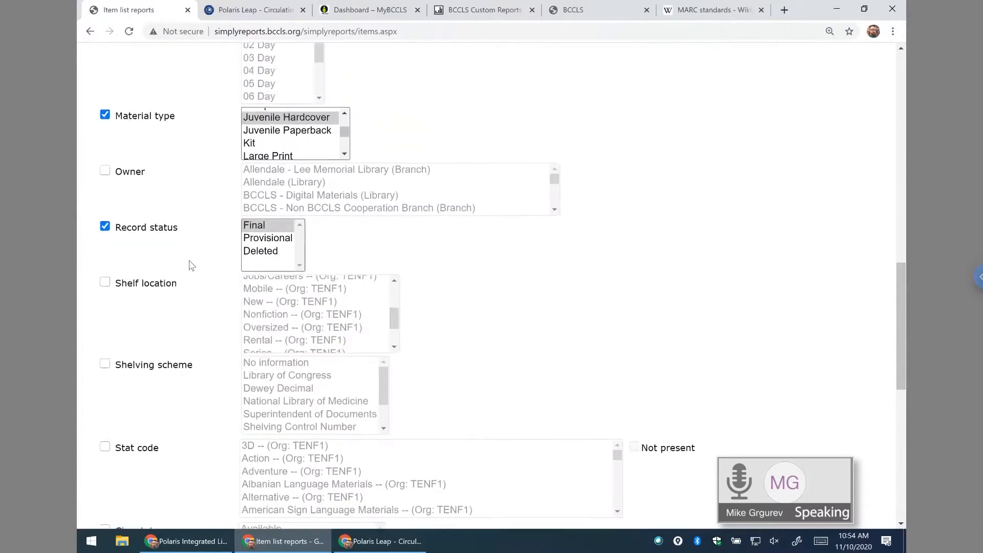
scroll(277, 283, "up", 2)
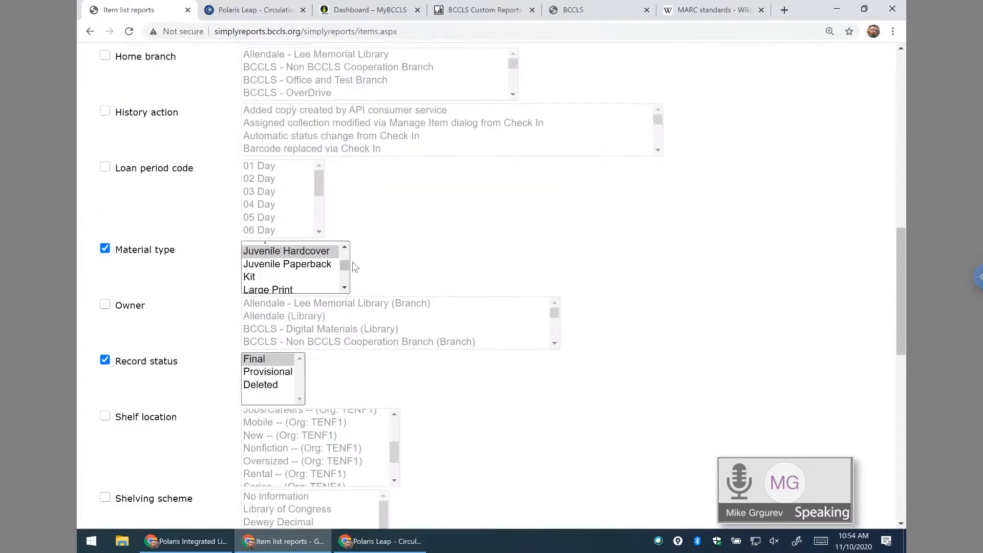
- Deselect Juvenile Hardcover in the material type filter and turn that filter off
left_click(346, 248)
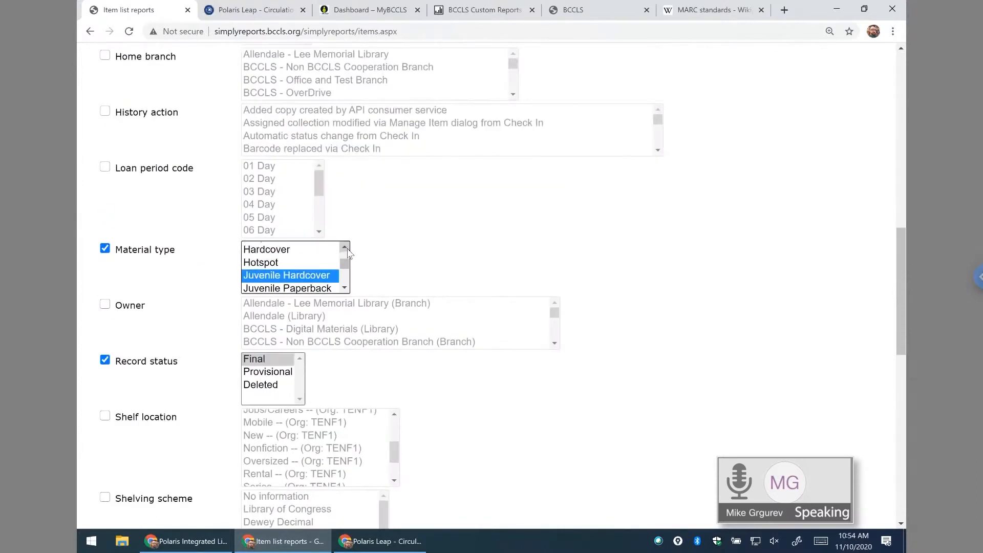
left_click(346, 248)
left_click(346, 249)
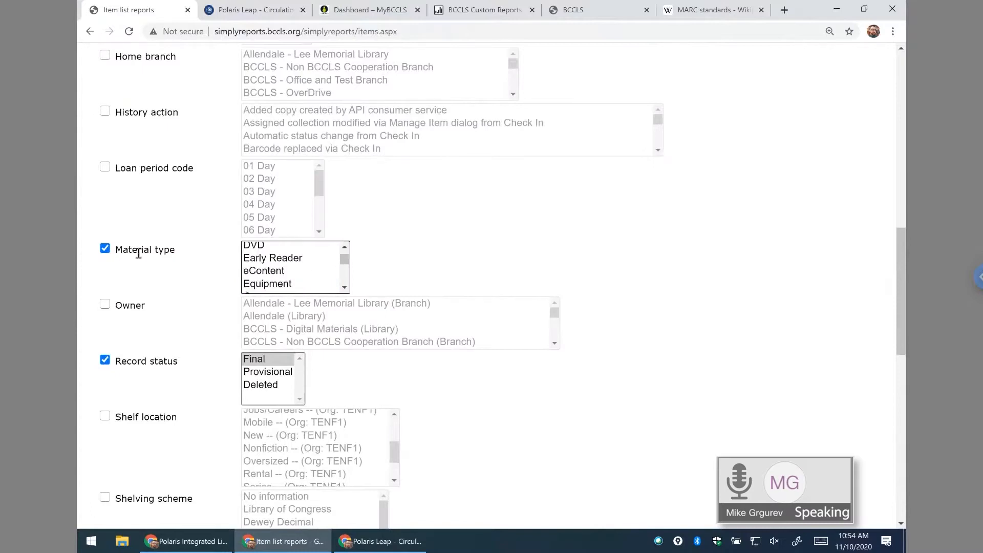
left_click(267, 259)
left_click(266, 259, "ctrl")
left_click(105, 249)
- Change the collection filter selection to Adult Media
scroll(471, 286, "up", 3)
scroll(471, 288, "up", 6)
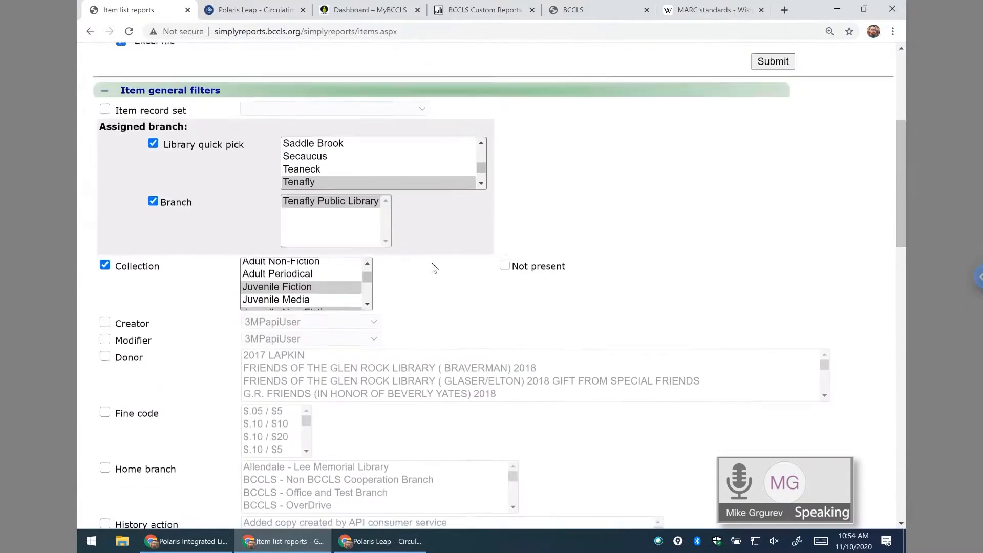
left_click(367, 267)
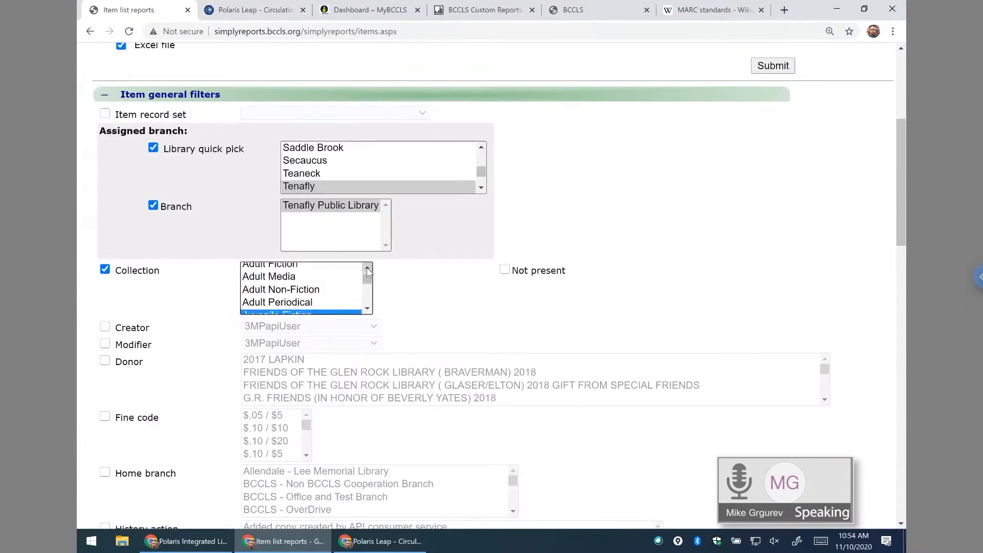
left_click(283, 278)
left_click(494, 307)
- Add Item ytd circ count to the columns selected for output
left_click_drag(902, 130, 905, 408)
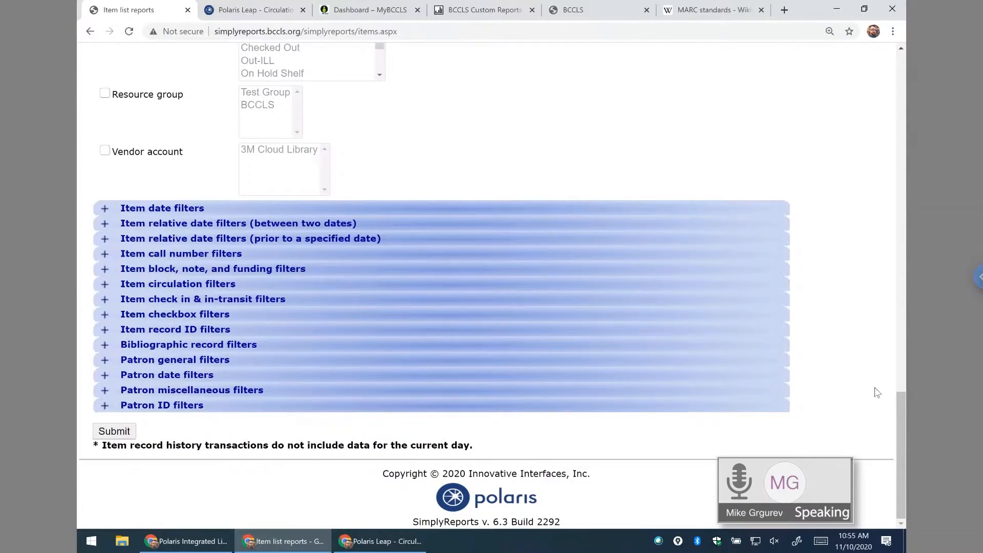
left_click_drag(901, 405, 912, 61)
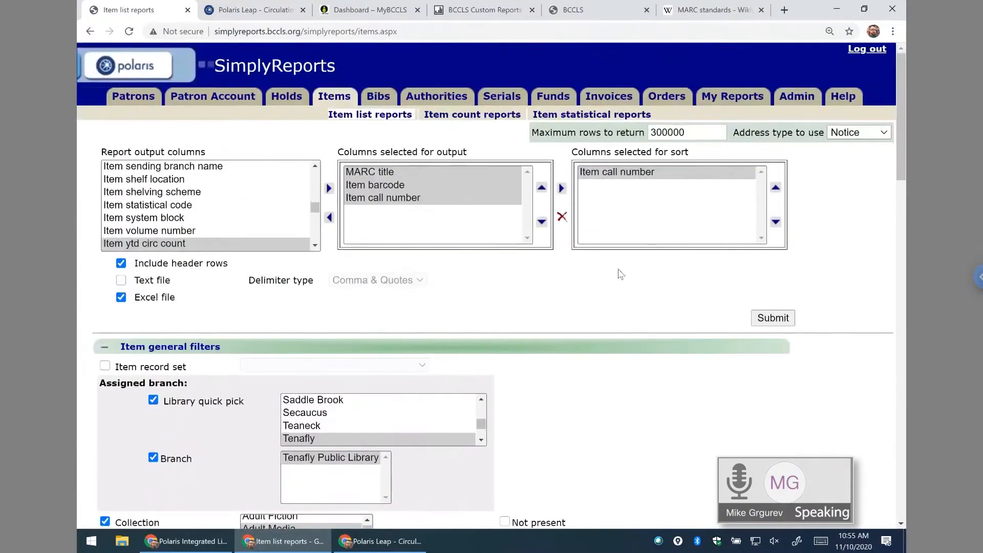
left_click(372, 172)
left_click(381, 187)
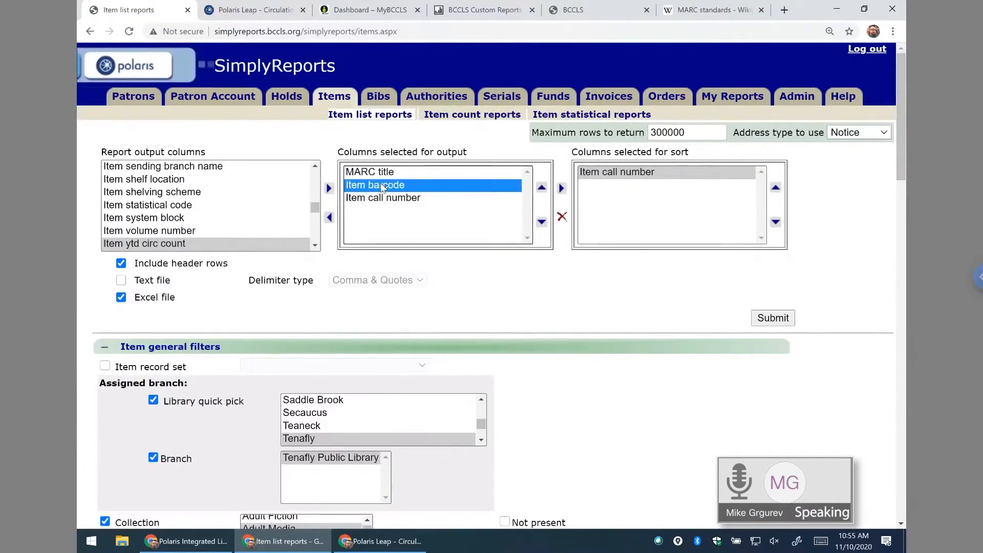
left_click(384, 199)
left_click(382, 173)
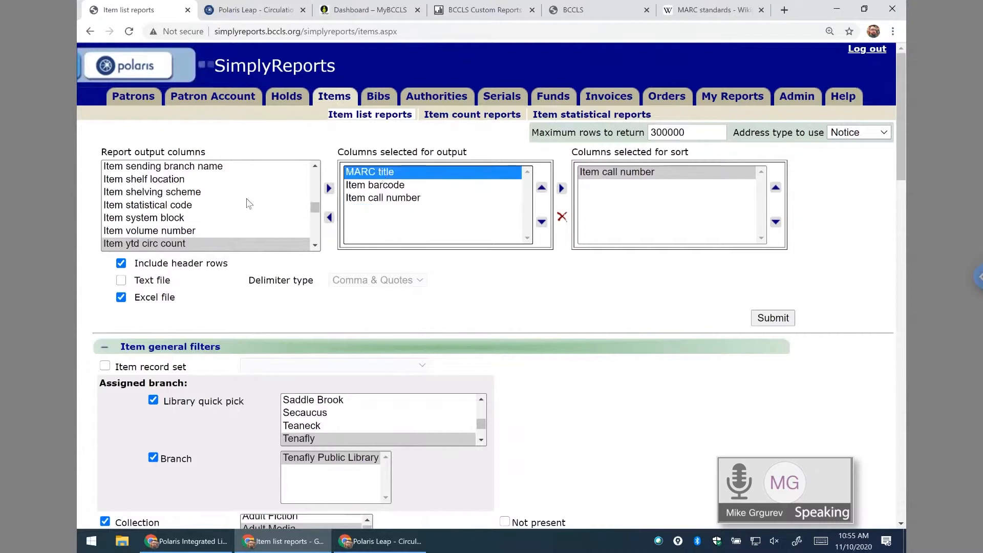
left_click(189, 193)
left_click(187, 182)
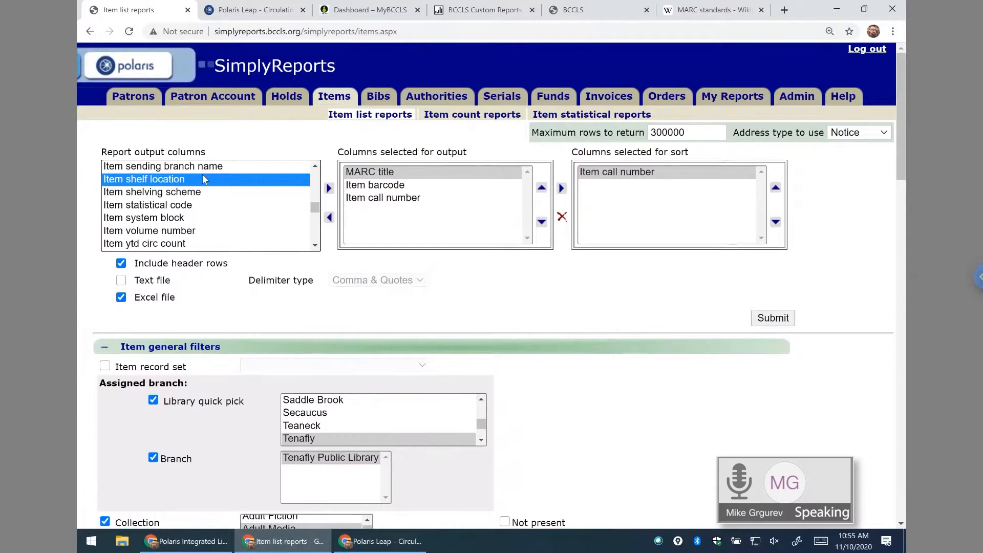
left_click(164, 244)
double_click(164, 243)
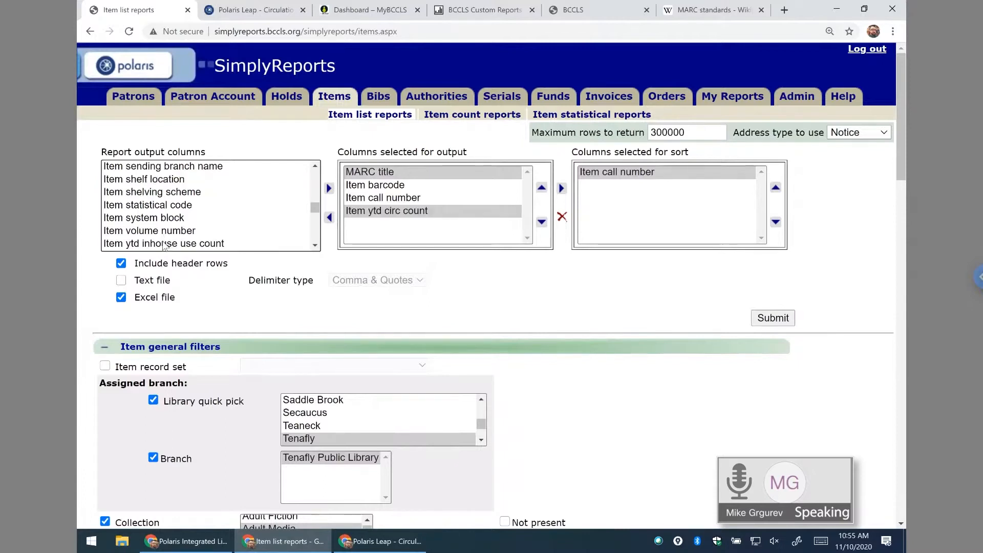
- Add Item prev year circ count and Item lifetime circ count to the output columns
left_click(165, 193)
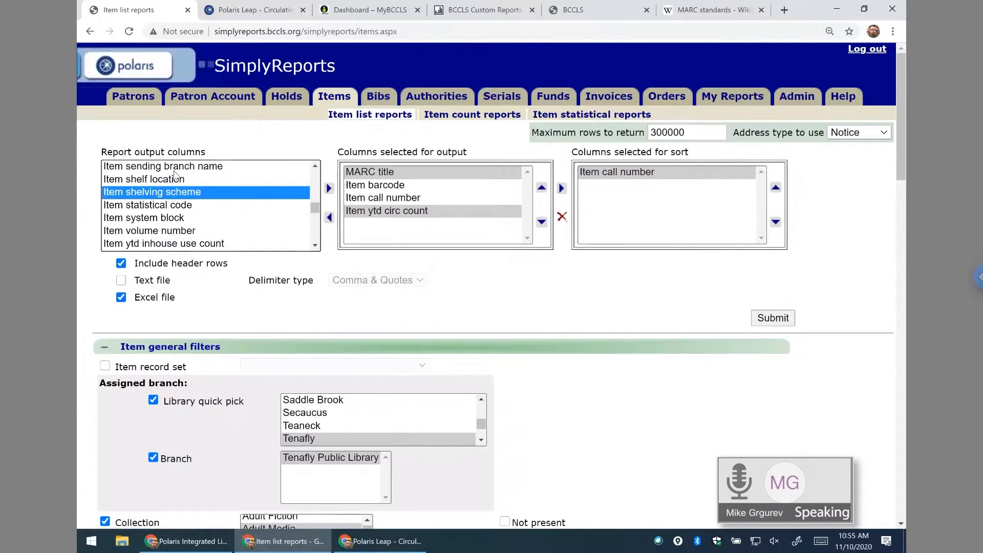
scroll(174, 175, "up", 4)
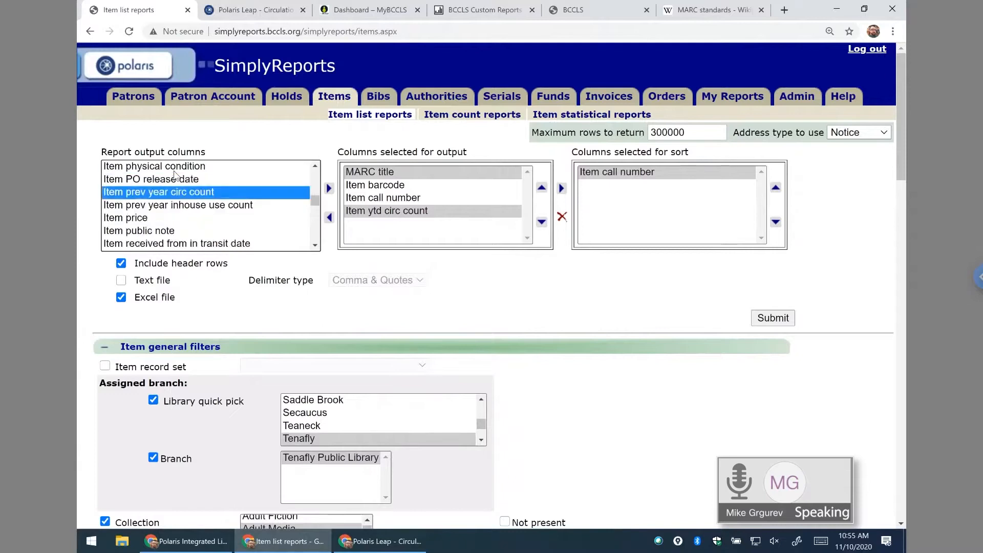
scroll(233, 212, "up", 1)
left_click(329, 188)
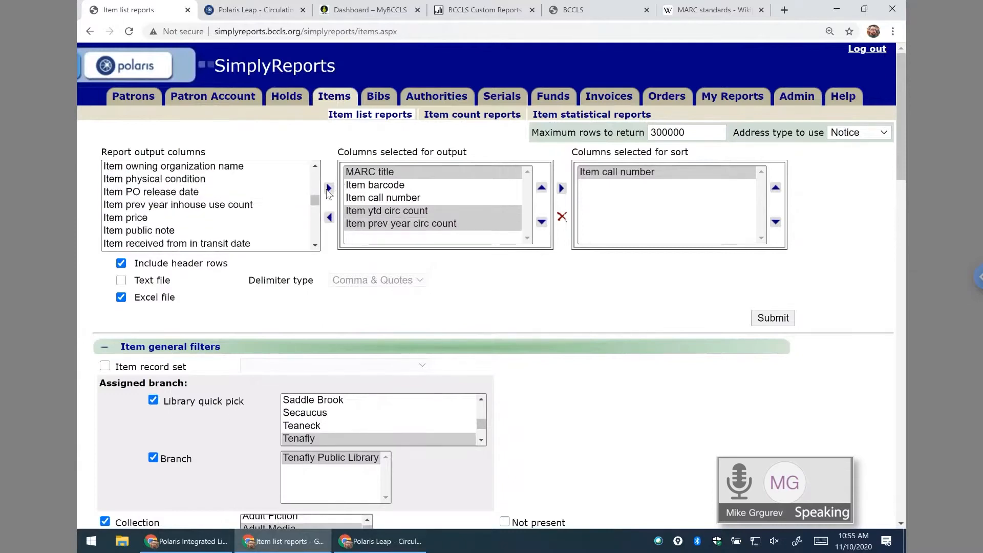
left_click(229, 211)
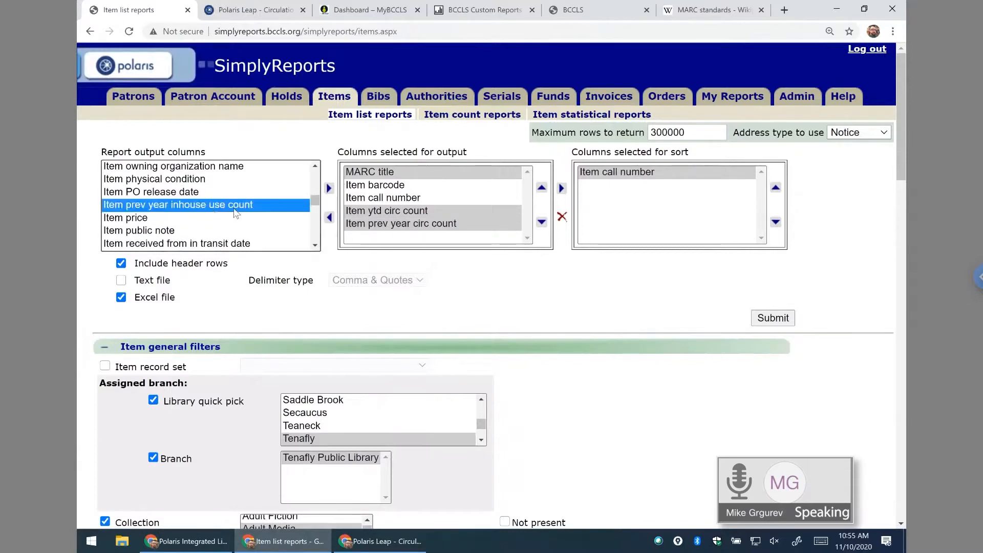
type("item lif")
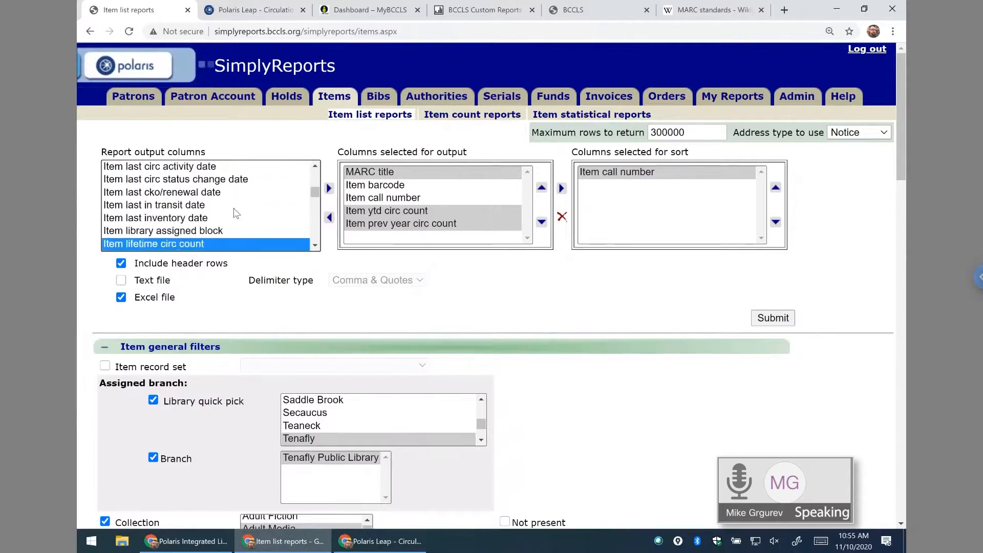
left_click(329, 189)
left_click(404, 236)
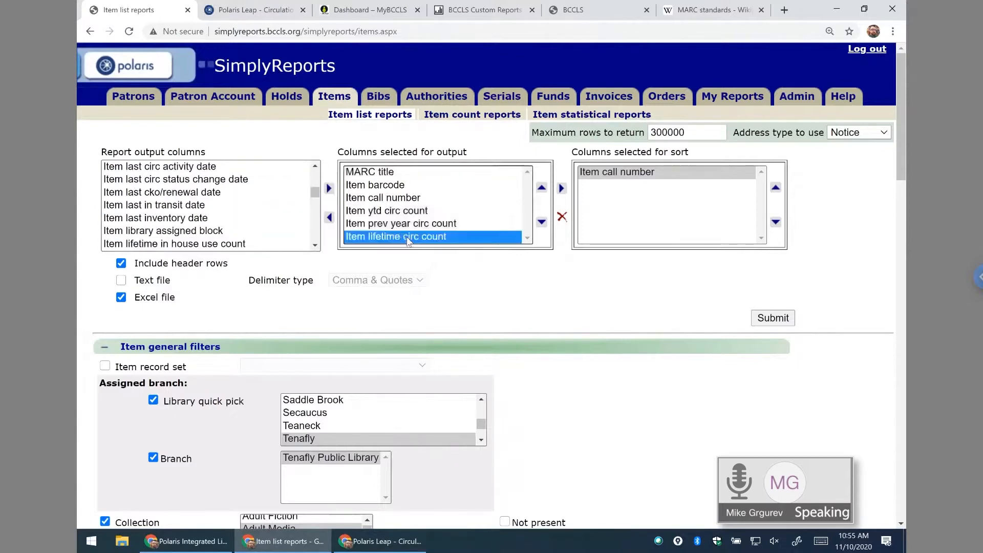
- Submit the item list report, look through the titles and circ count columns in the preview, and close it
left_click(767, 318)
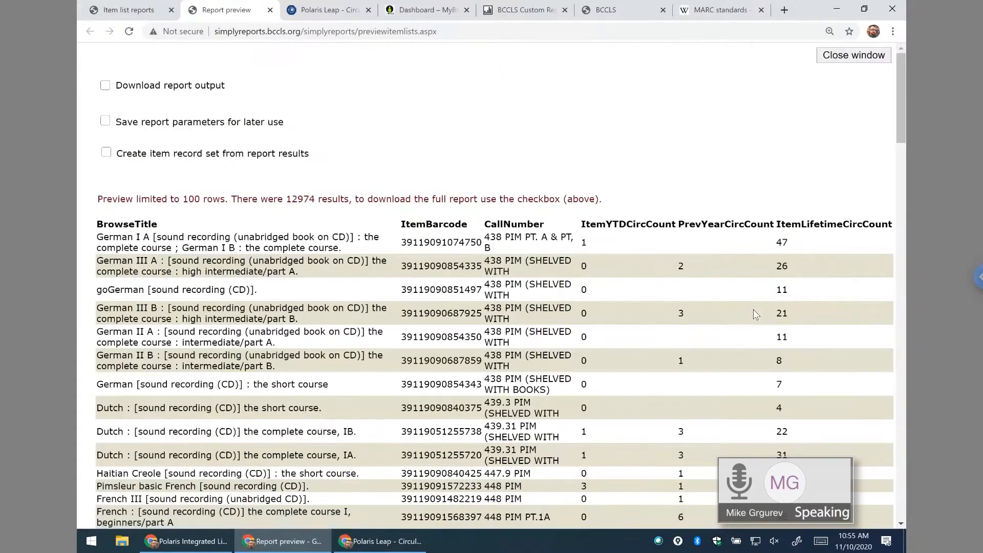
mouse_move(897, 96)
left_mouse_down()
mouse_move(903, 144)
mouse_move(896, 93)
left_mouse_up()
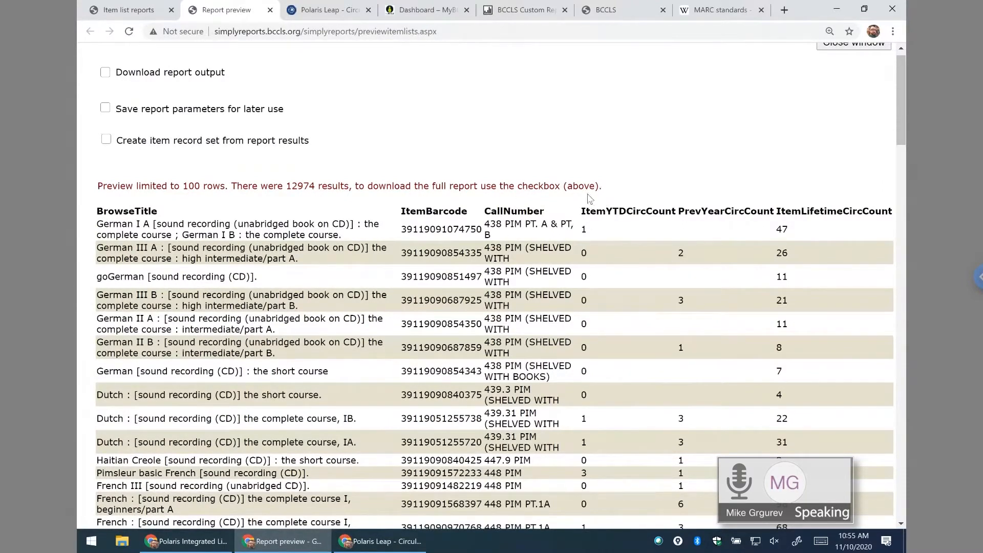
scroll(607, 374, "down", 3)
scroll(607, 362, "down", 1)
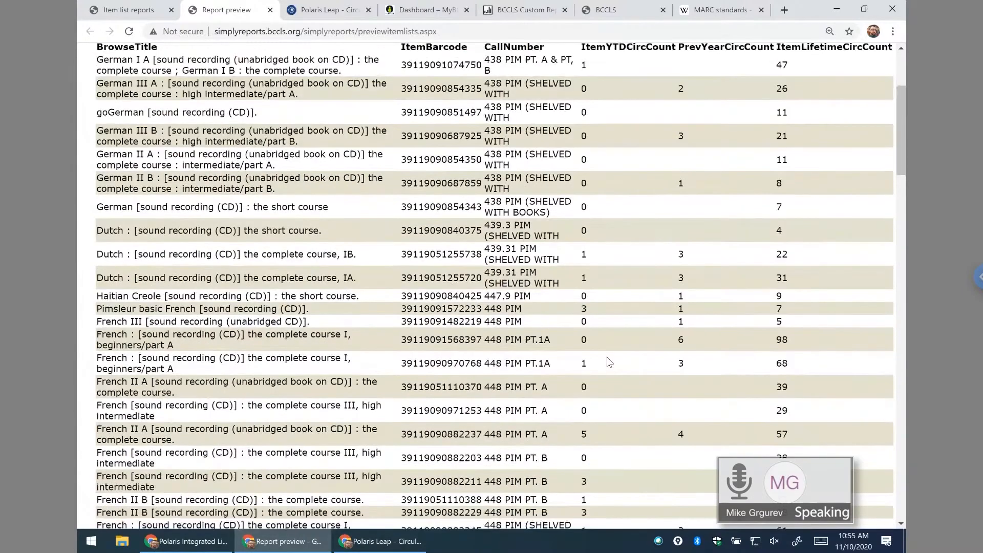
scroll(607, 362, "up", 3)
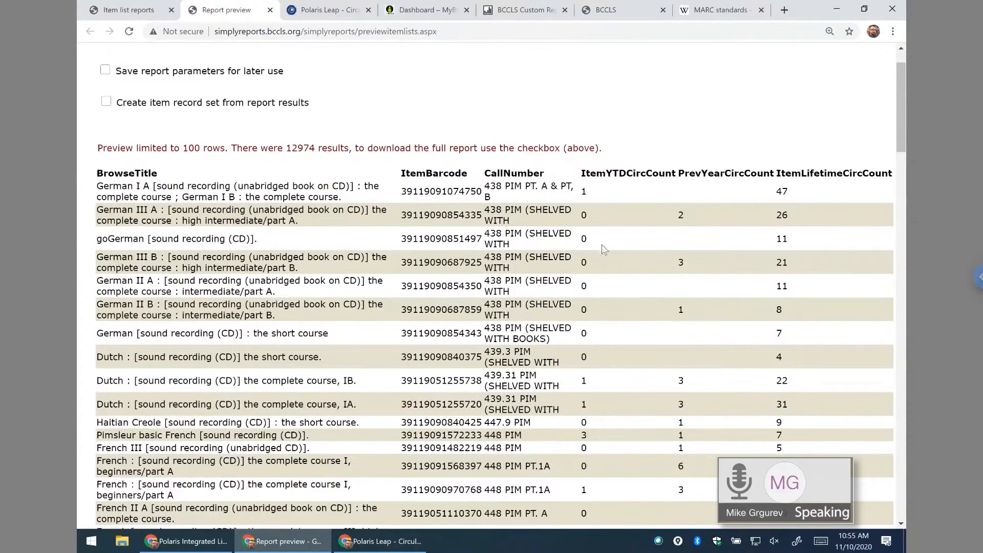
scroll(602, 248, "down", 6)
scroll(618, 274, "up", 6)
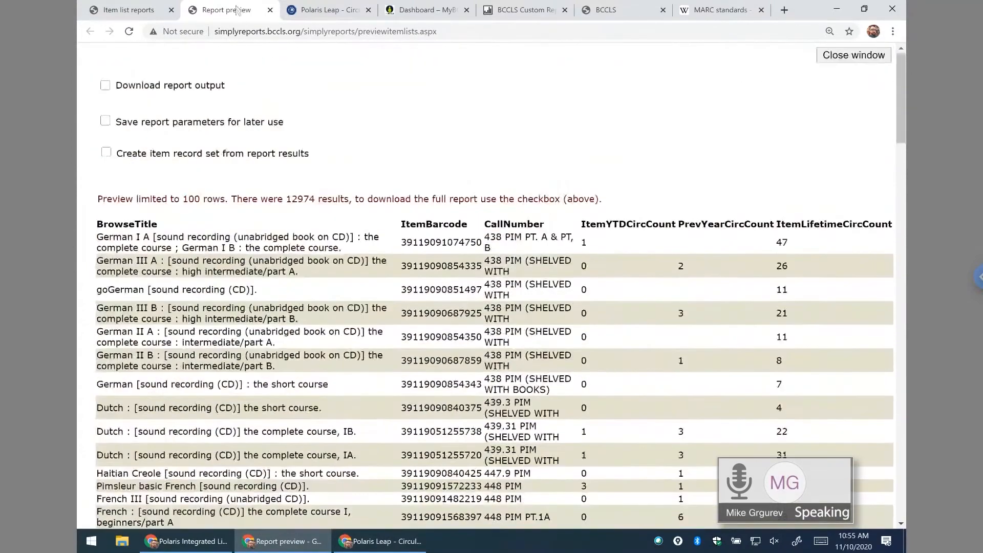
left_click(270, 9)
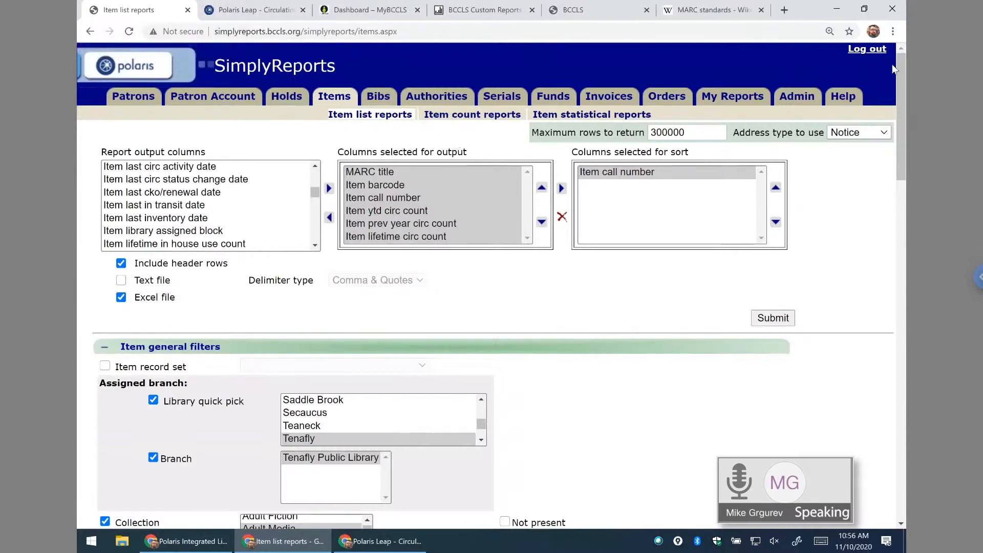
- Add MARC ISBN to the columns selected for output
left_click(391, 187)
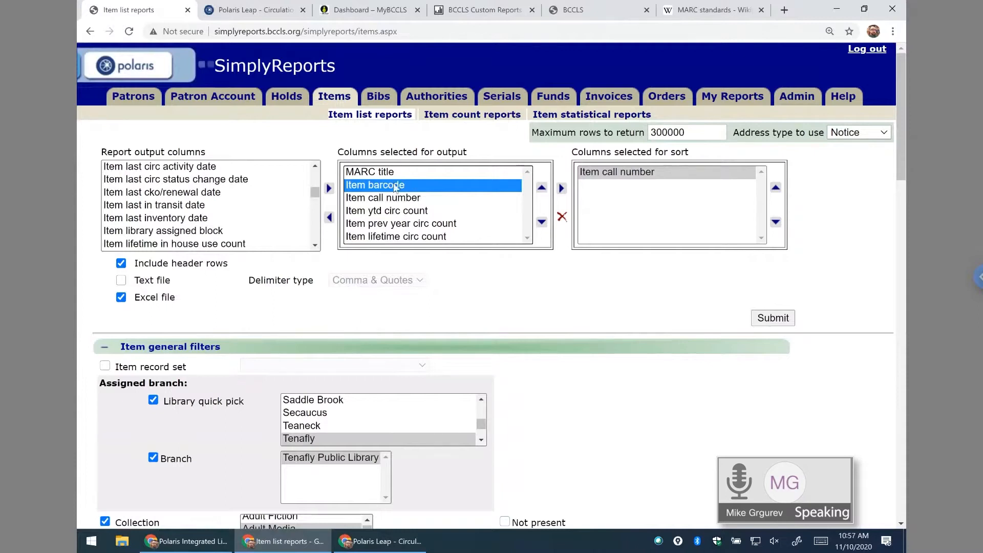
left_click(186, 193)
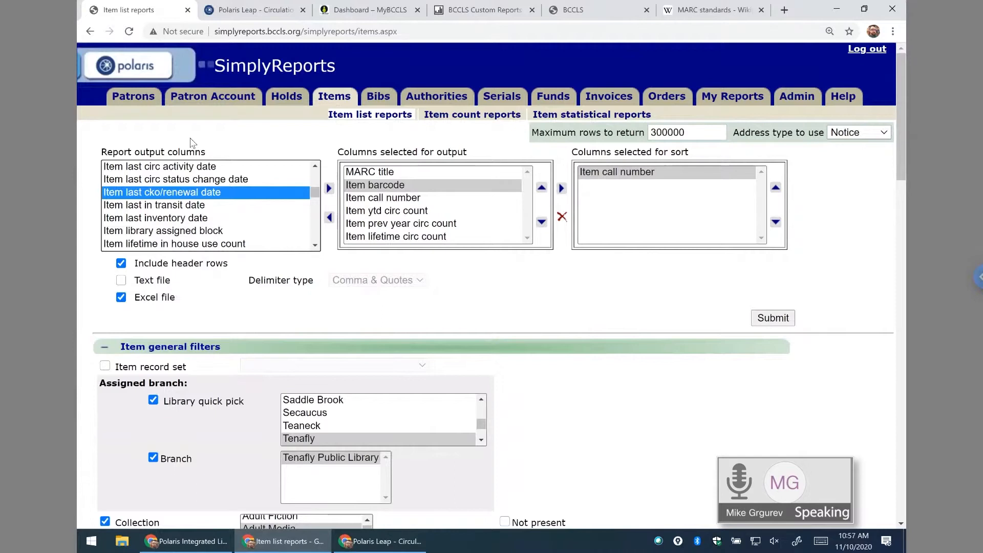
key("m")
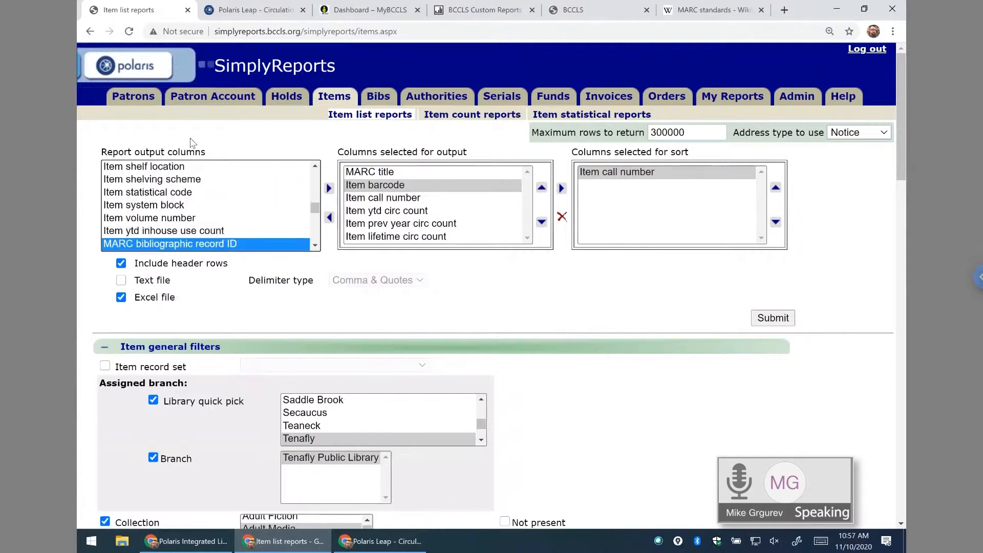
scroll(306, 243, "down", 3)
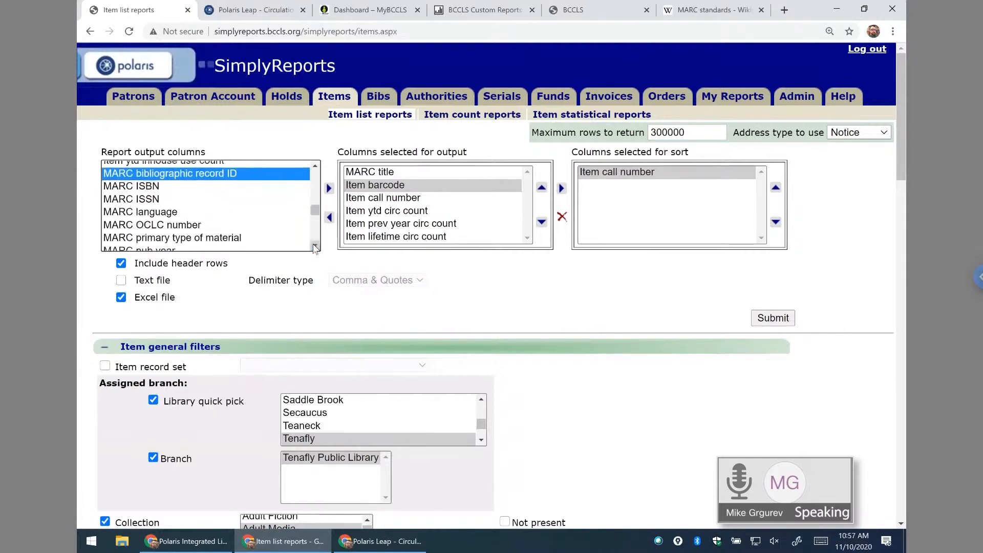
left_click(147, 185)
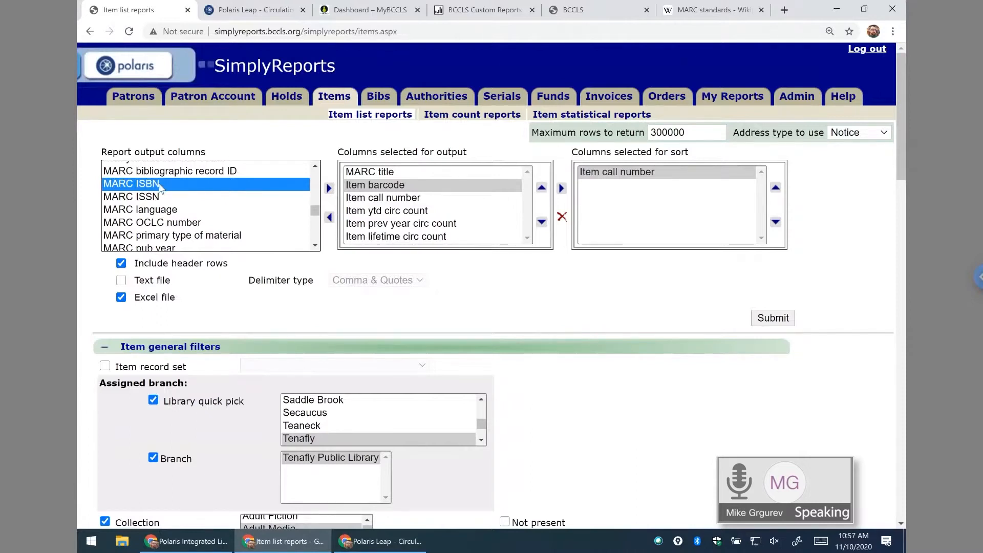
double_click(161, 187)
- Move the MARC ISBN output column up so it sits directly above Item call number
left_click(527, 207)
scroll(527, 210, "down", 1)
left_click(422, 235)
left_click(542, 188)
left_click(541, 188)
left_click(542, 188)
left_click(542, 189)
- Remove Item barcode and Item ytd circ count from the output columns
left_click(390, 174)
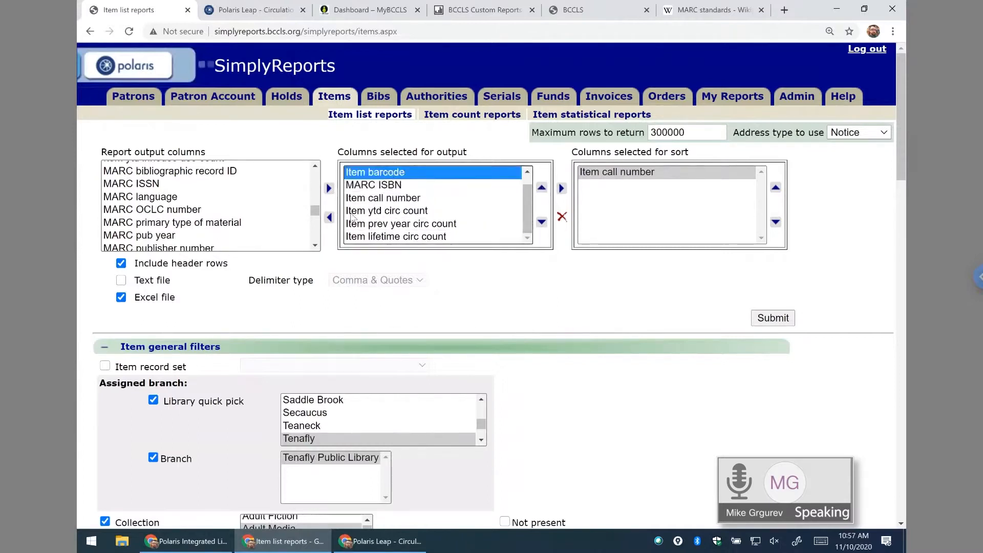
left_click(328, 219)
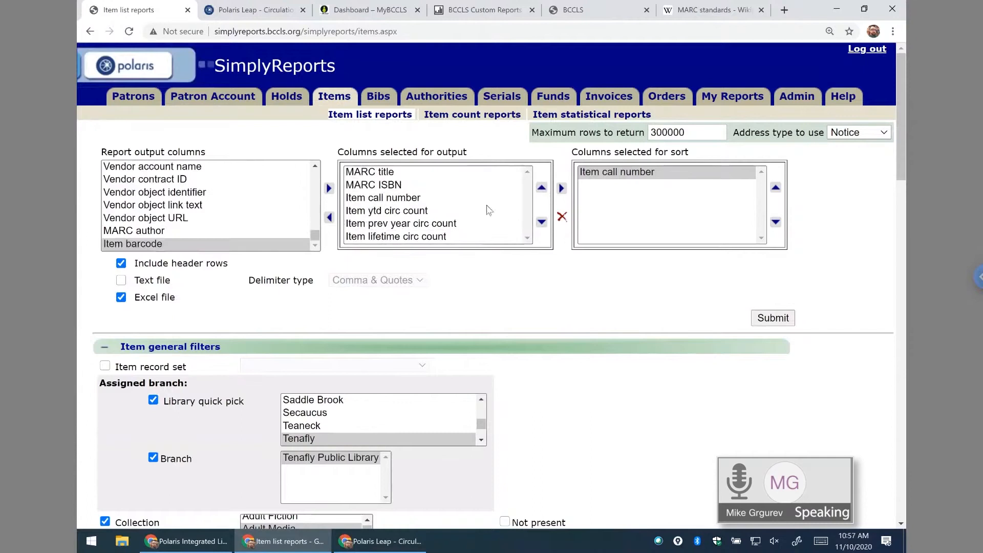
left_click(398, 215)
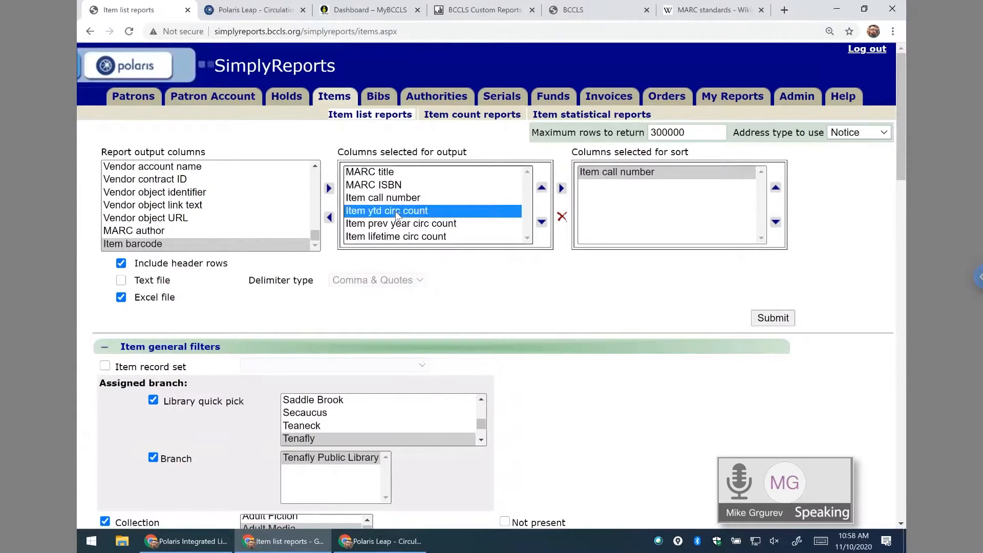
left_click(330, 218)
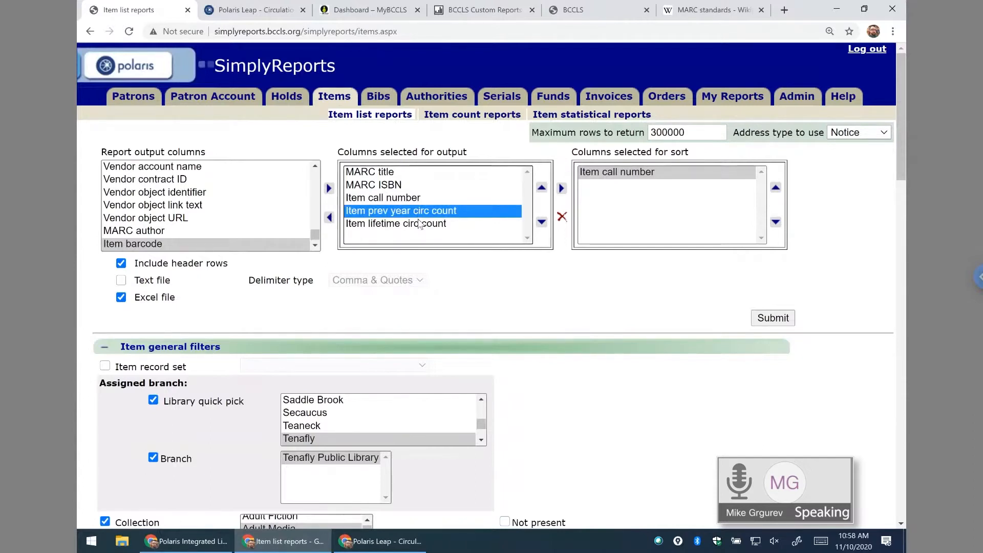
- Submit the revised item list report, check the ISBN and circ count columns in the preview, and close it
left_click(783, 322)
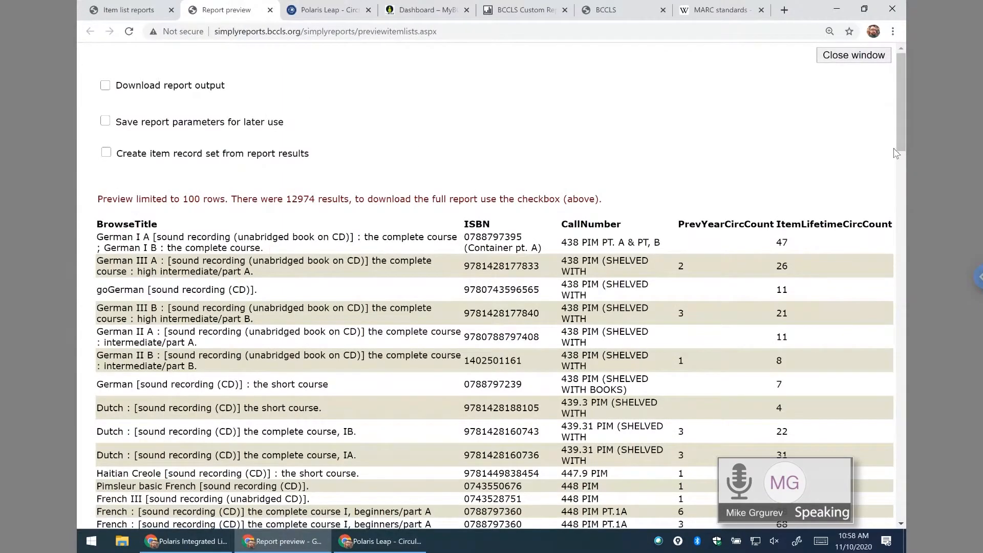
left_click_drag(898, 115, 889, 73)
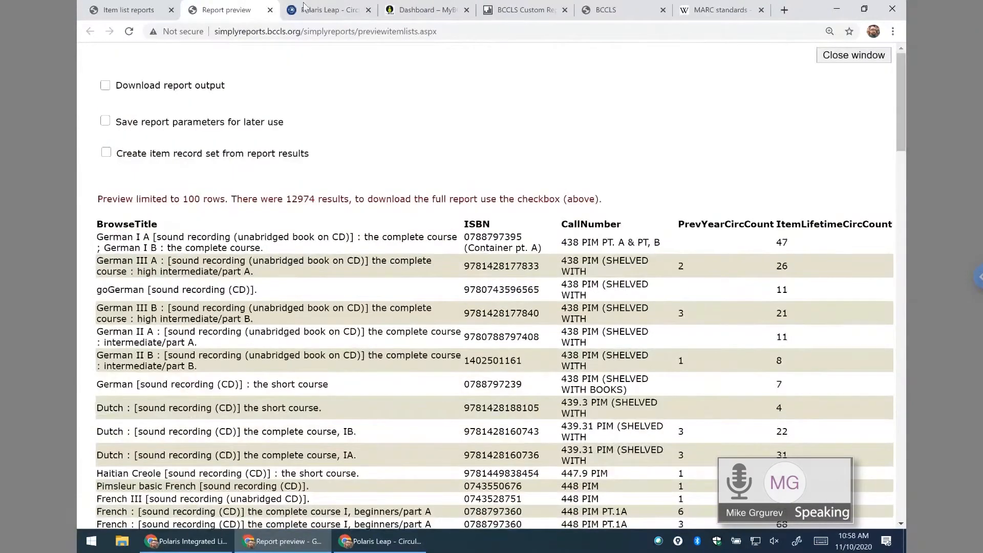
left_click(269, 10)
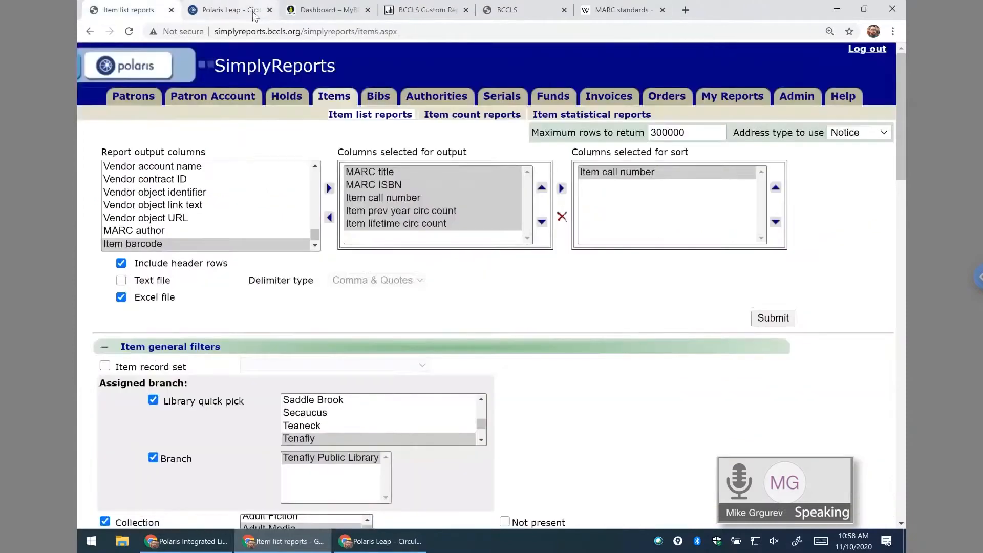
left_click(402, 223)
left_click(407, 211)
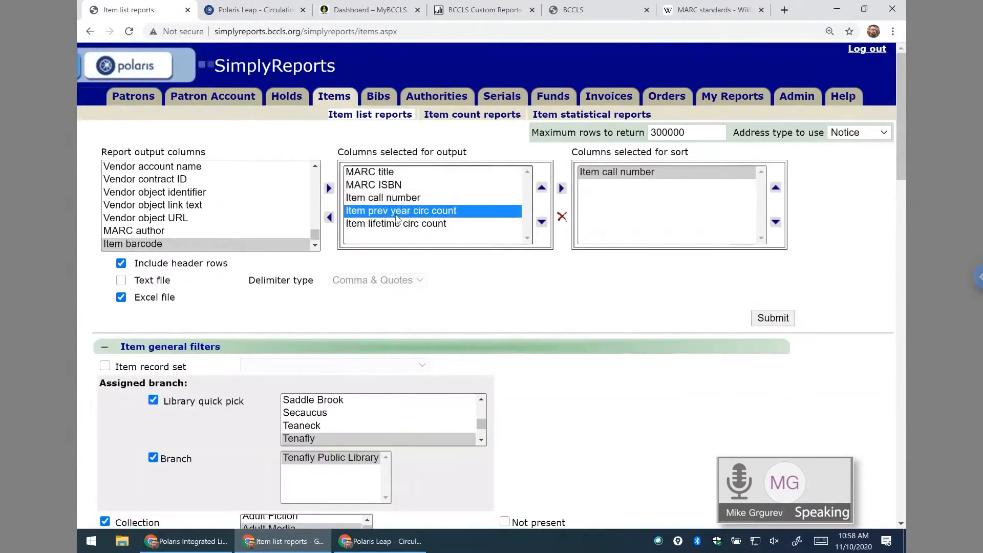
- Add Item prev year circ count to the sort columns and move it above Item call number
left_click(562, 188)
left_click(649, 192)
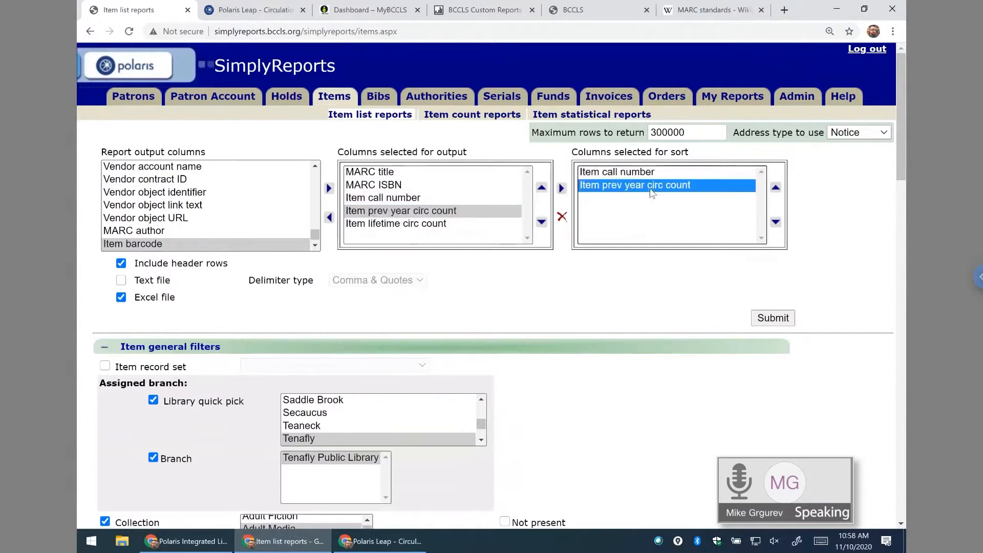
left_click(779, 188)
- Submit the item list report, check the preview's order by previous year circ count, and close the preview
left_click(773, 317)
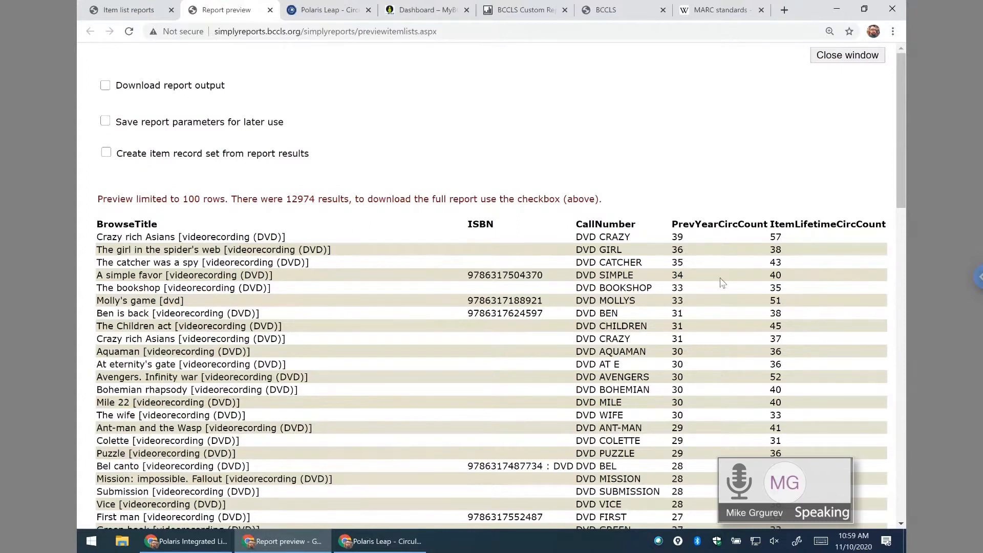
left_click_drag(98, 237, 471, 361)
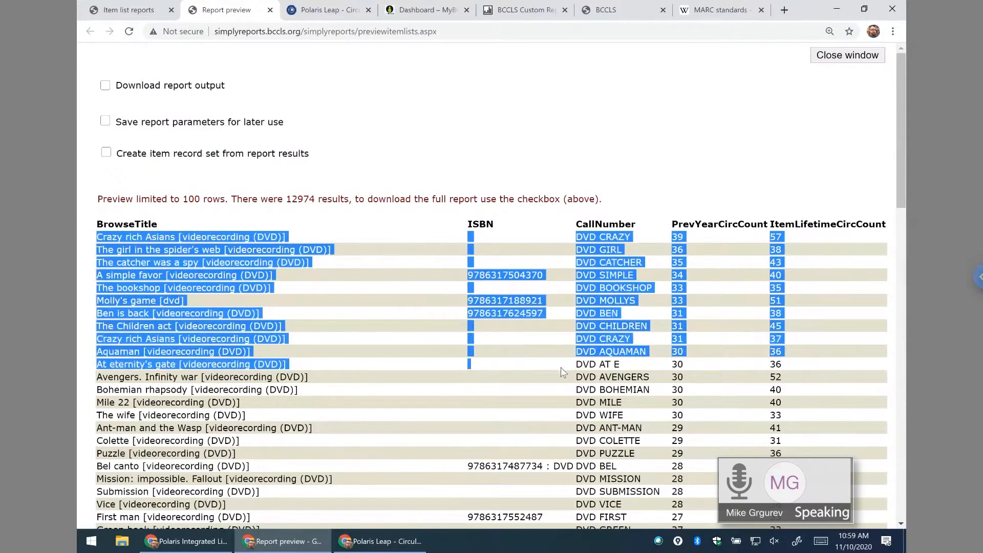
left_click(432, 326)
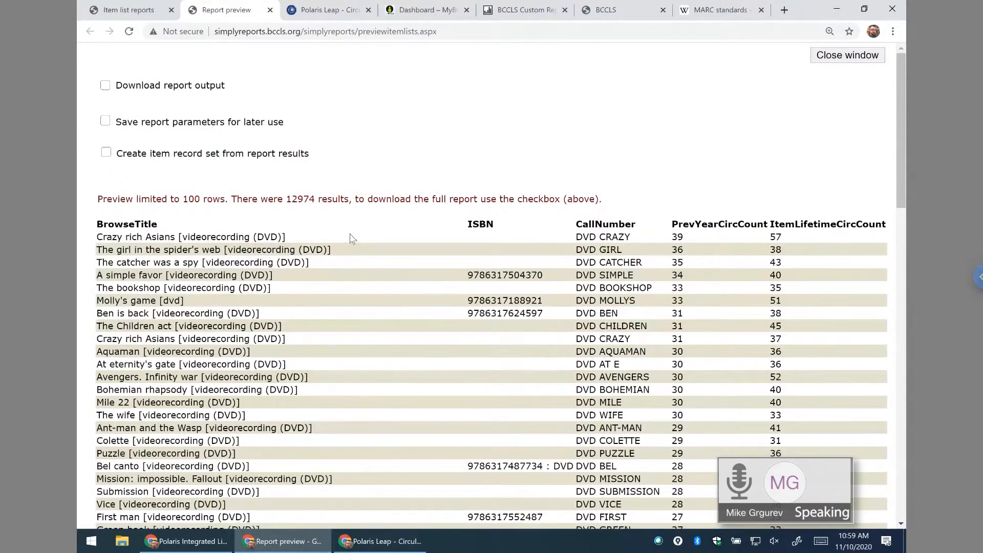
left_click_drag(671, 225, 743, 221)
left_click(721, 228)
left_click(741, 225)
left_click(270, 10)
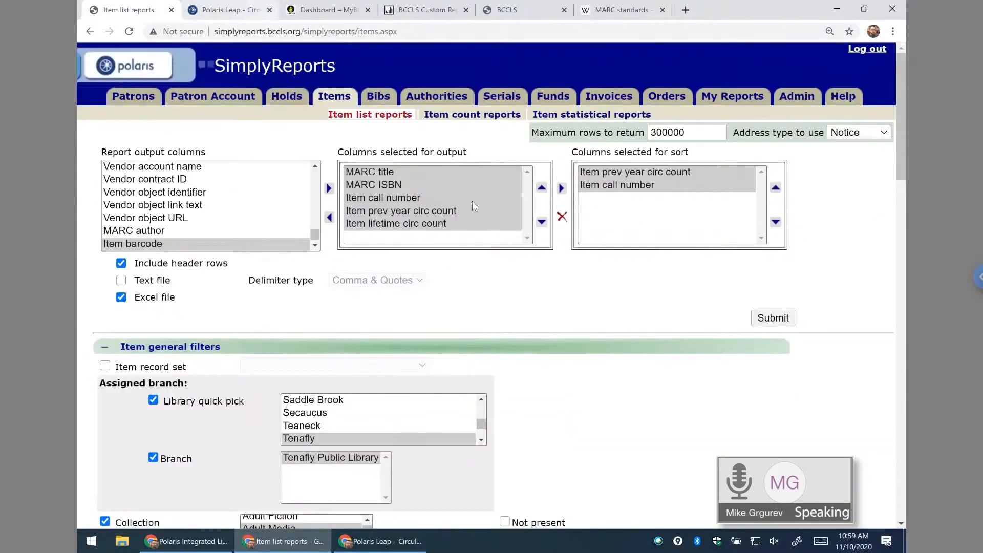
left_click(413, 224)
left_click(562, 189)
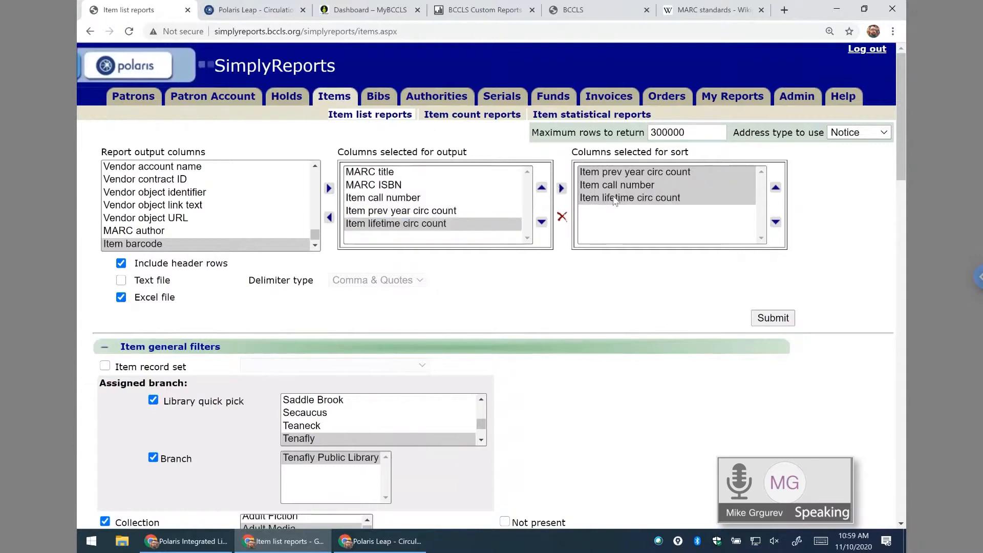
left_click(615, 199)
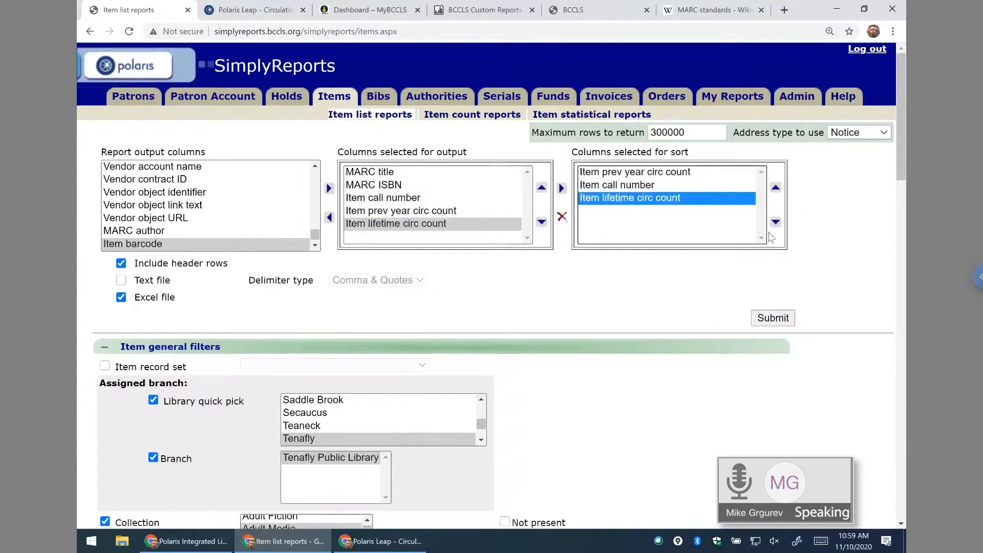
left_click(562, 216)
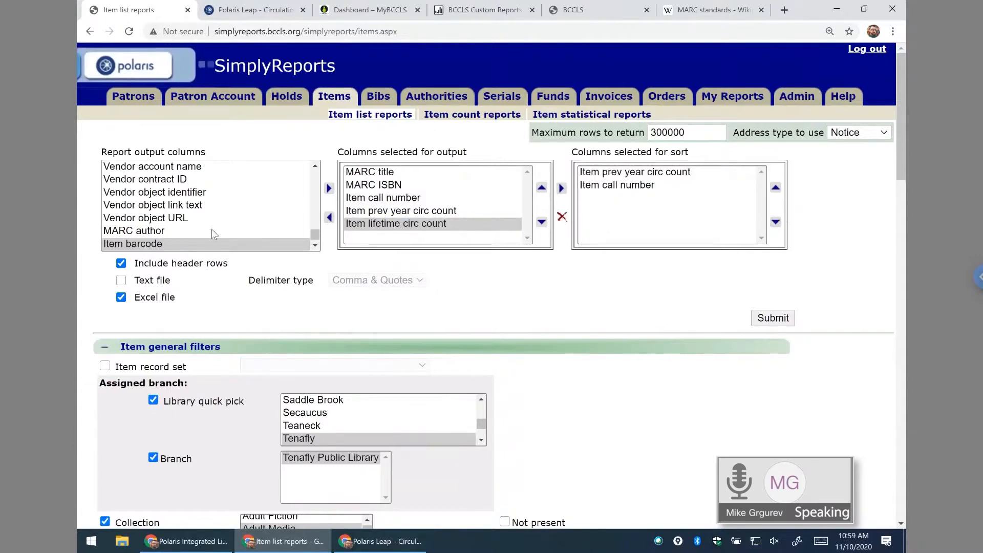
- Add Item ytd circ count to the columns selected for output
left_click_drag(314, 234, 315, 236)
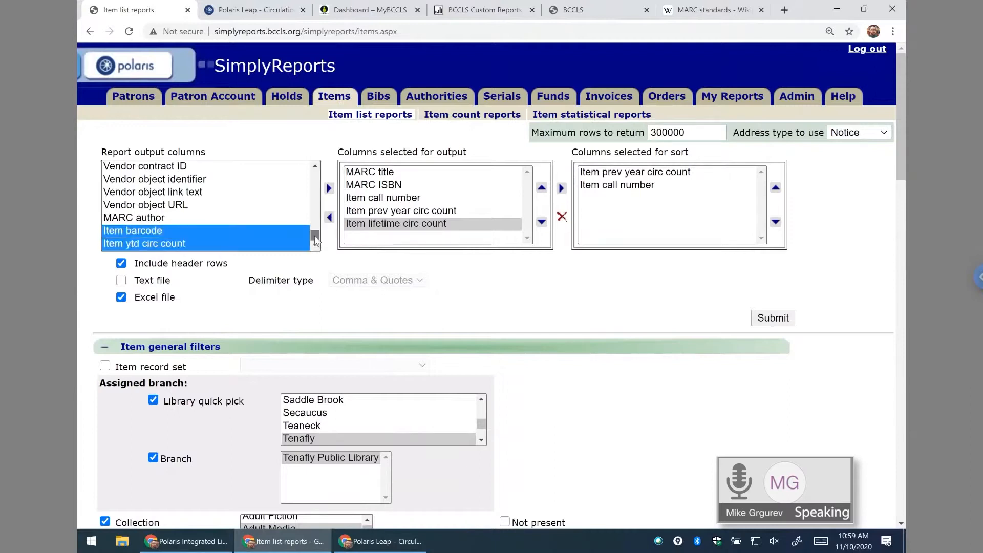
left_click(198, 244)
left_click(329, 188)
left_click(403, 238)
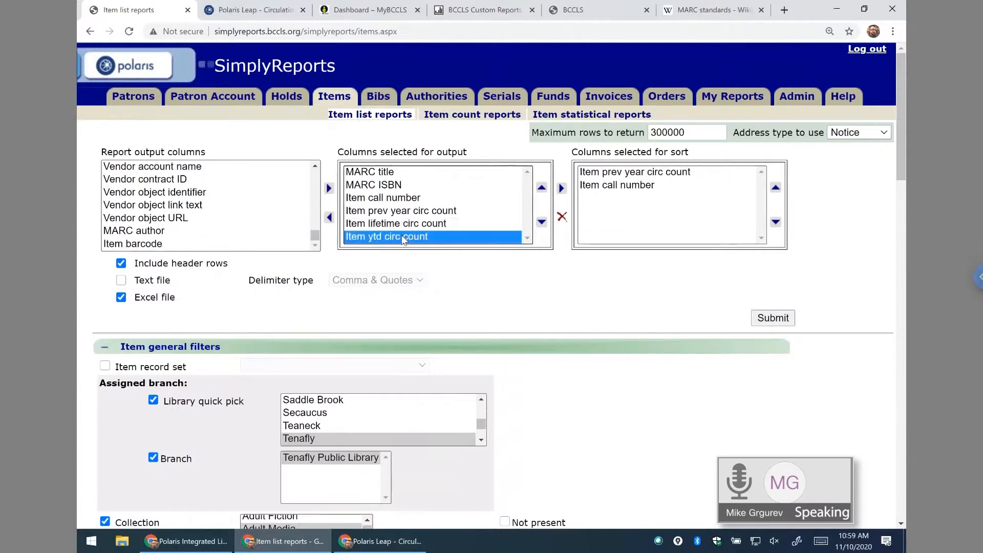
- Add Item ytd circ count to the sort columns and move it to the top of the sort order
left_click(561, 188)
left_click(745, 199)
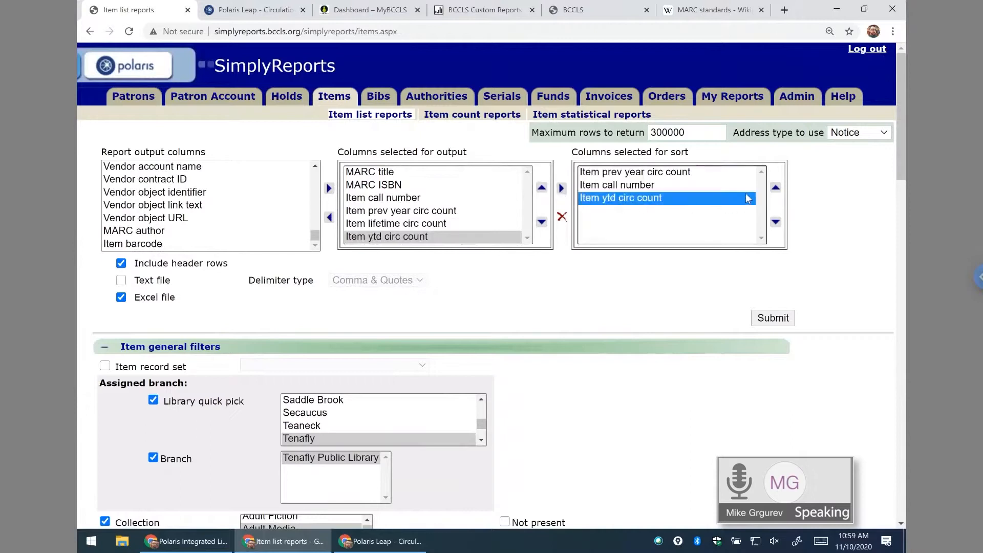
left_click(776, 187)
left_click(775, 187)
- Remove Item call number from the columns selected for sort
left_click(658, 188)
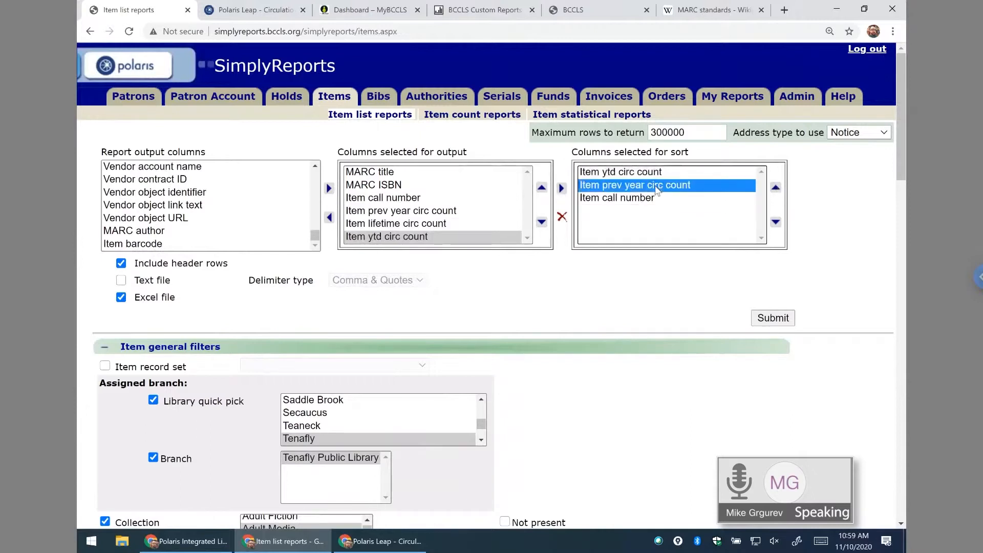
left_click(648, 199)
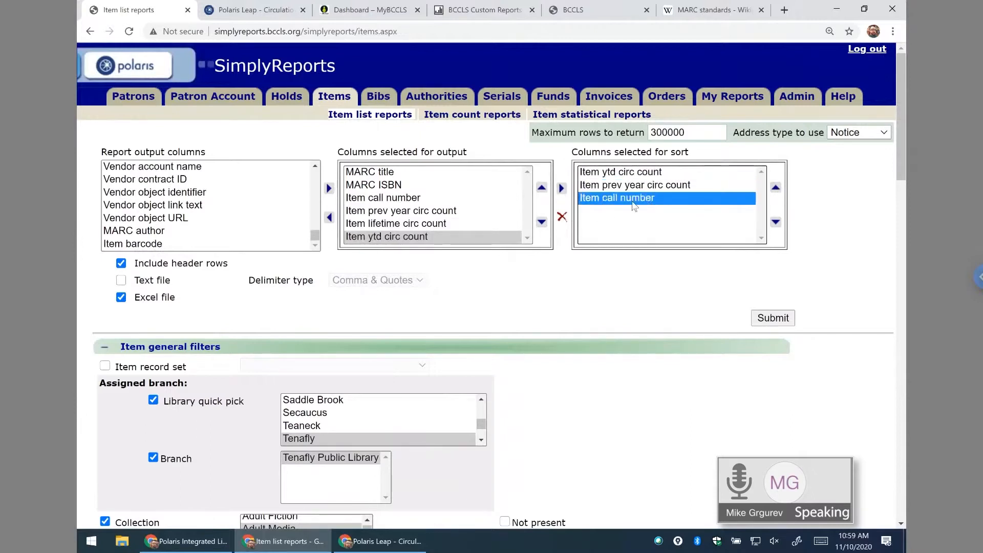
left_click(562, 218)
left_click(632, 201)
left_click(562, 218)
- Submit the report again, compare the previous year, lifetime and YTD circ counts of the listed DVDs in the preview, and close it
left_click(770, 318)
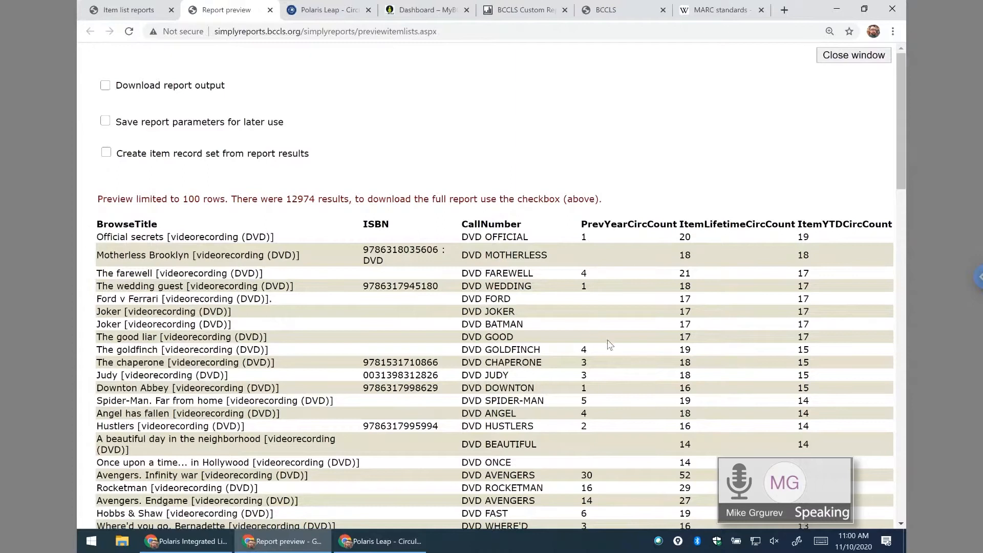
left_click_drag(579, 235, 600, 236)
left_click_drag(814, 238, 688, 240)
left_click(690, 275)
left_click_drag(827, 241, 793, 239)
left_click(406, 315)
triple_click(105, 314)
left_click(183, 327)
scroll(226, 317, "down", 1)
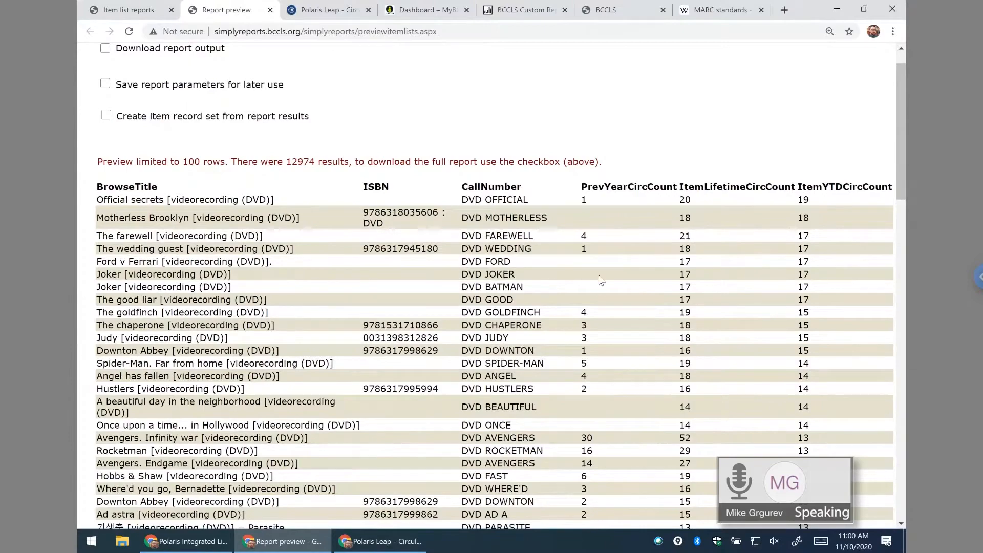
scroll(581, 289, "down", 5)
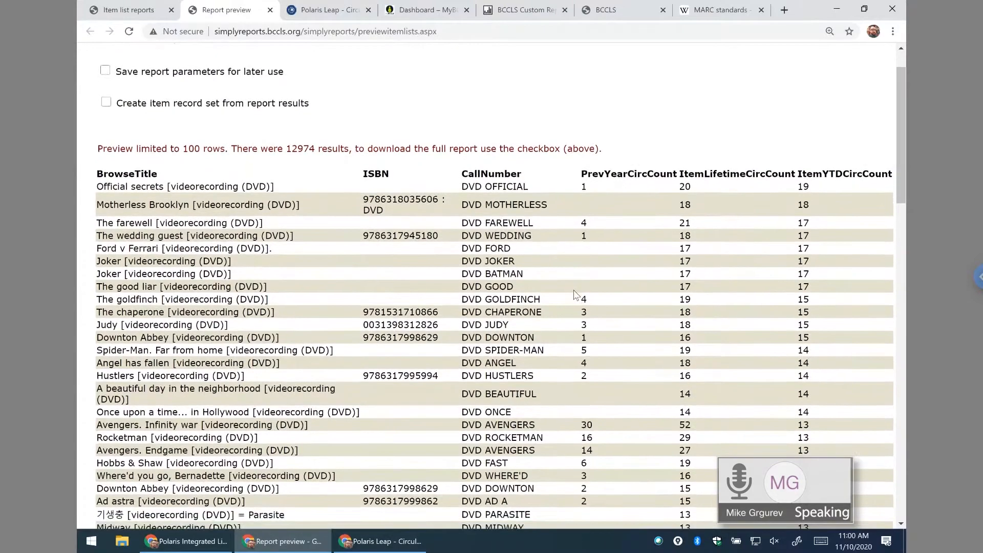
scroll(570, 294, "up", 5)
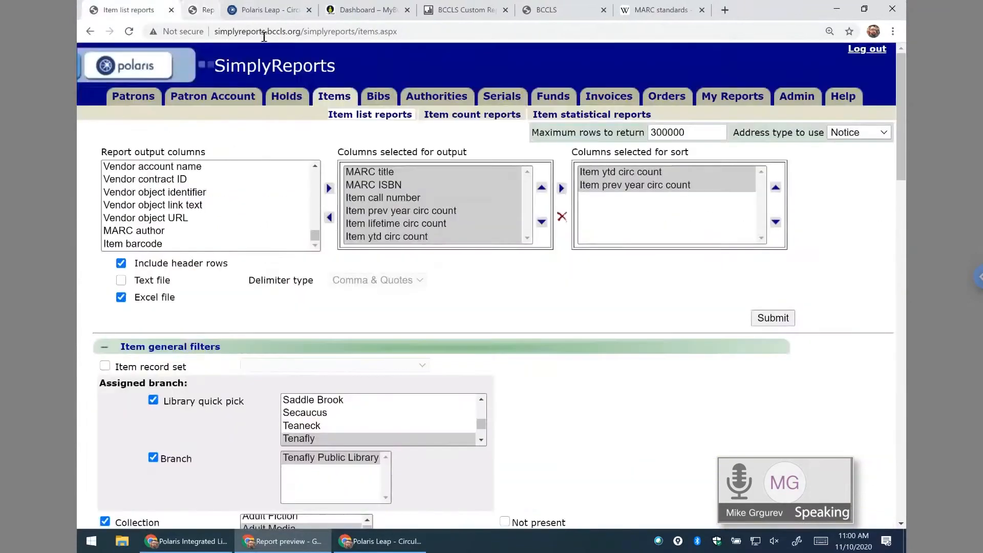
left_click(270, 10)
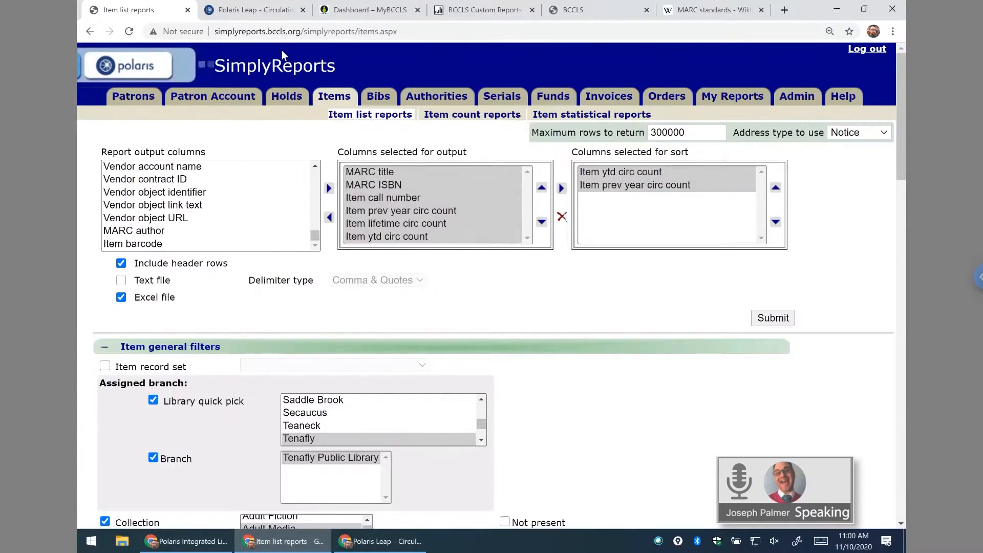
- Review the item general filters and the list of collapsed filter groups on the item list report page
scroll(510, 290, "down", 1)
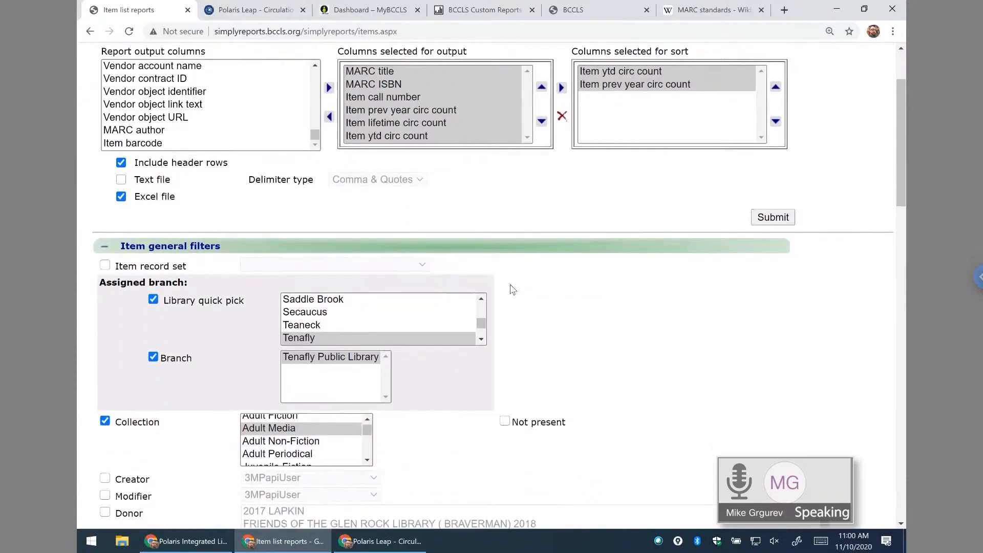
scroll(565, 291, "up", 1)
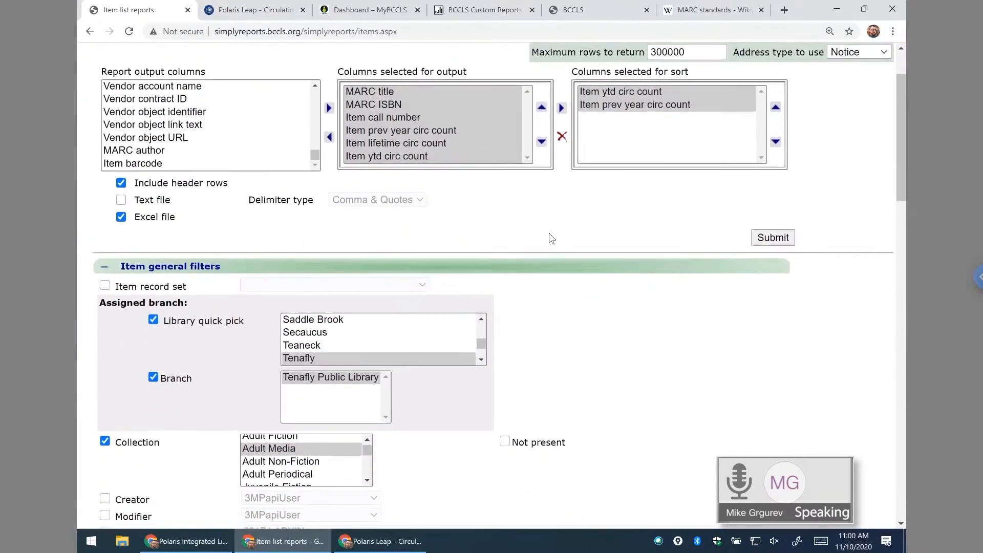
scroll(550, 238, "down", 2)
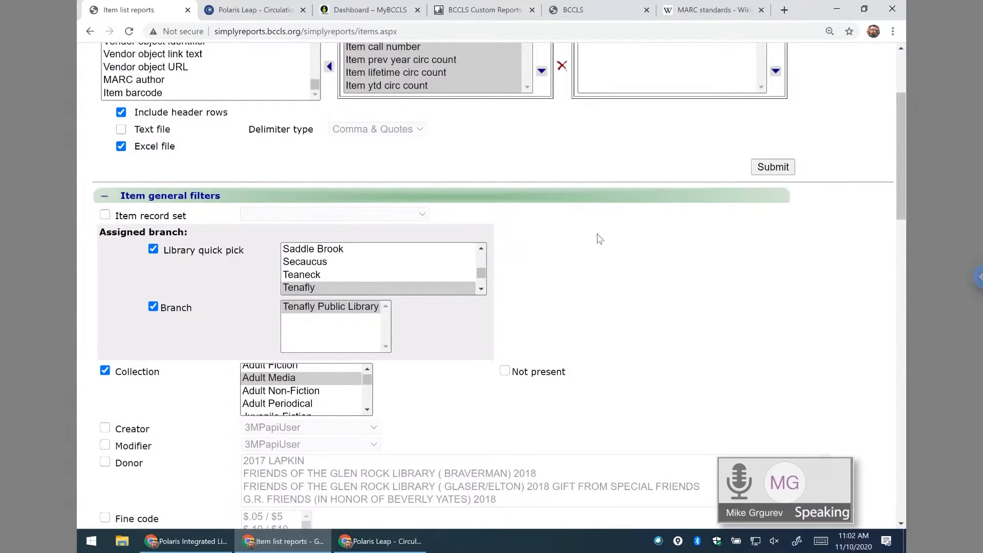
scroll(532, 222, "down", 10)
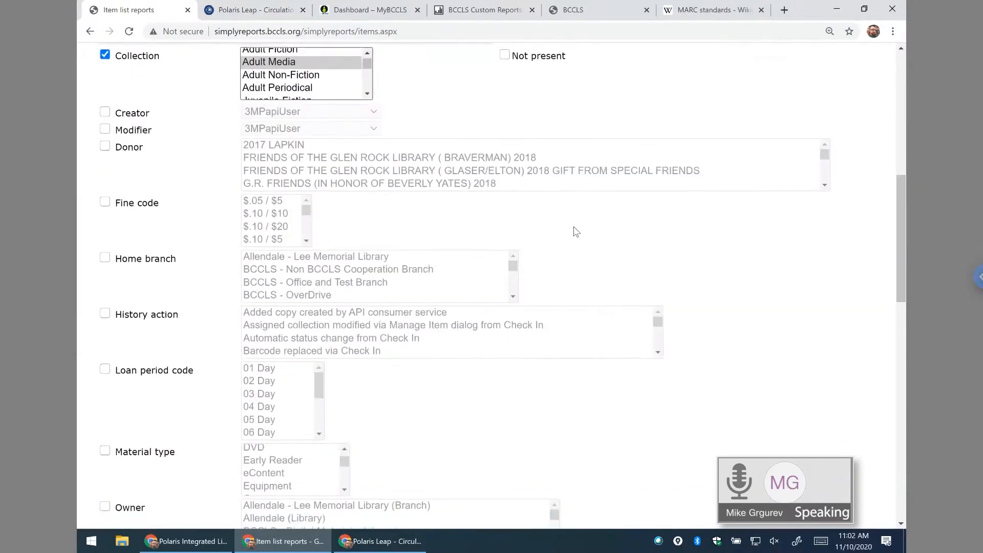
scroll(575, 231, "down", 5)
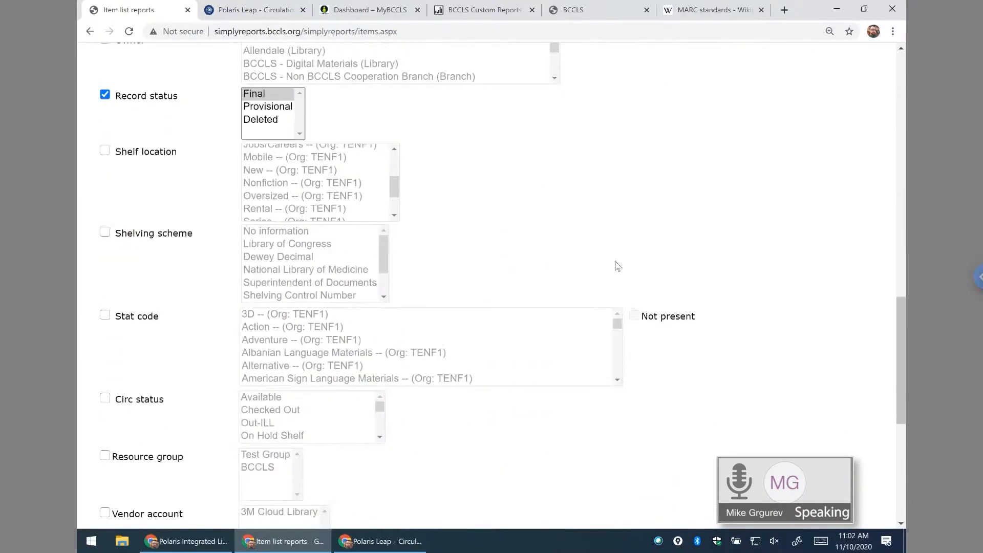
scroll(644, 269, "down", 3)
scroll(644, 269, "down", 3)
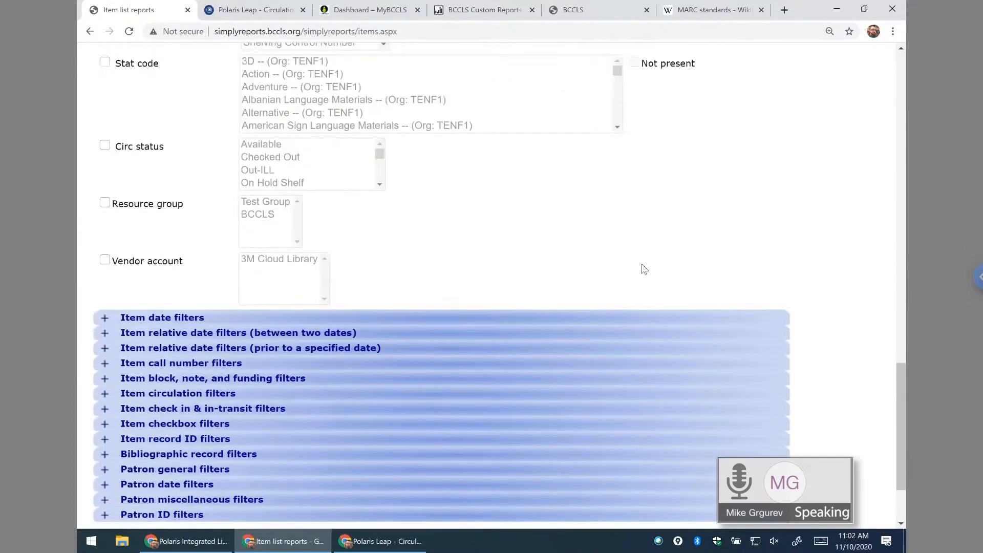
scroll(642, 265, "up", 10)
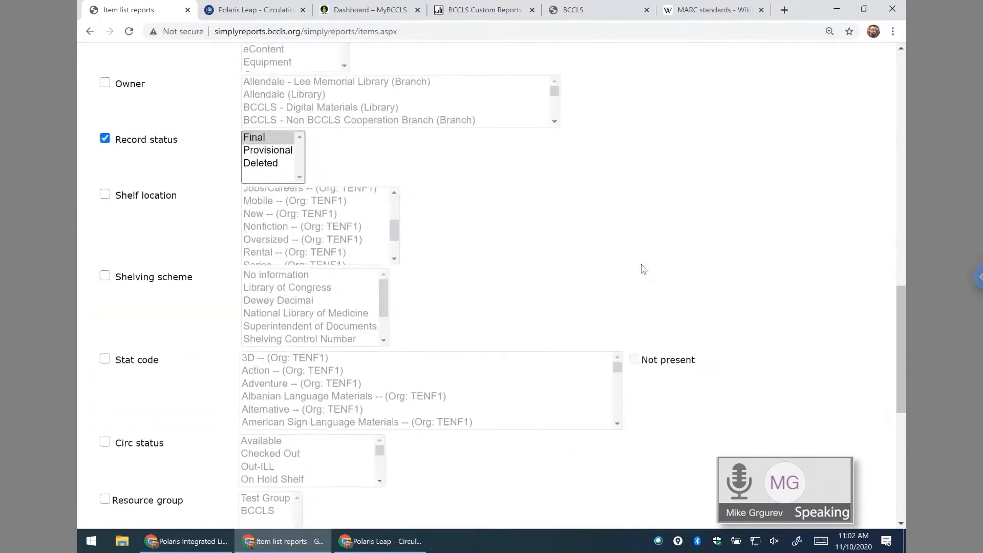
scroll(643, 269, "up", 6)
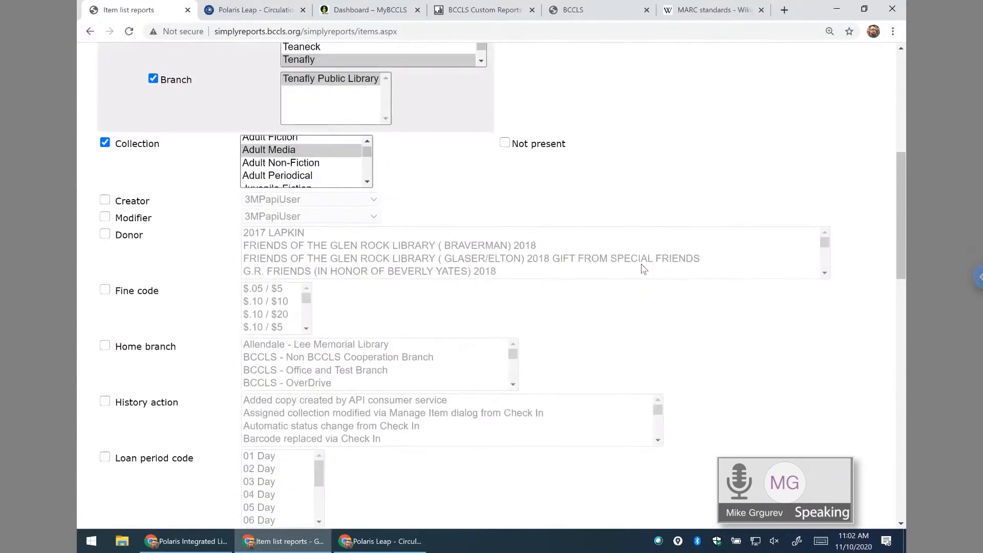
scroll(643, 268, "up", 3)
scroll(644, 269, "up", 4)
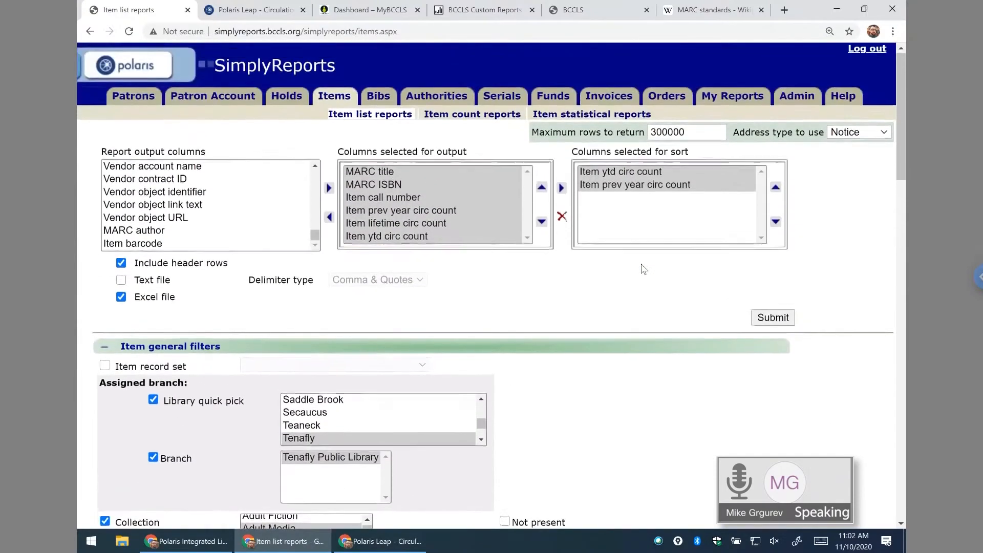
left_click(617, 187)
left_click(617, 176)
left_click(619, 187)
left_click(617, 175)
left_click(619, 187)
left_click(617, 176)
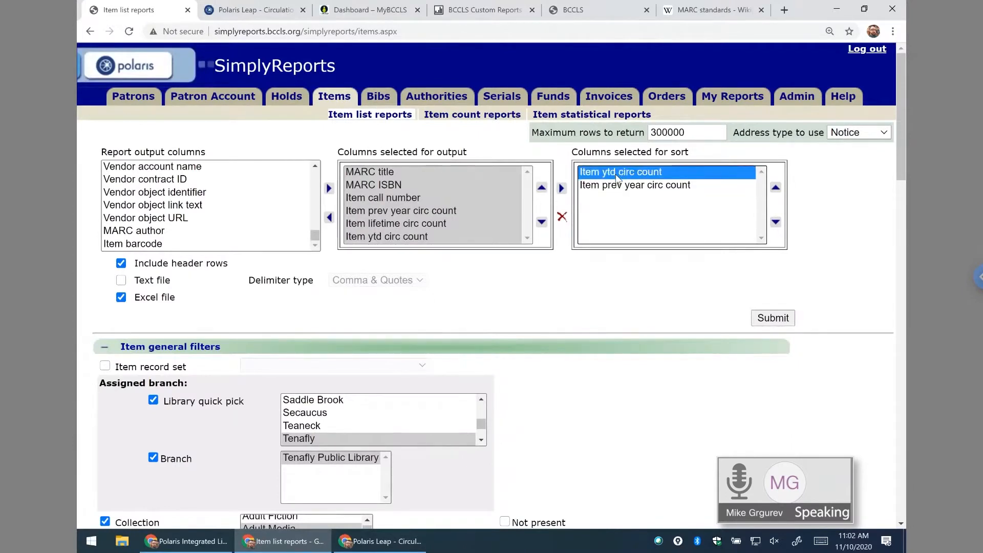
left_click(619, 187)
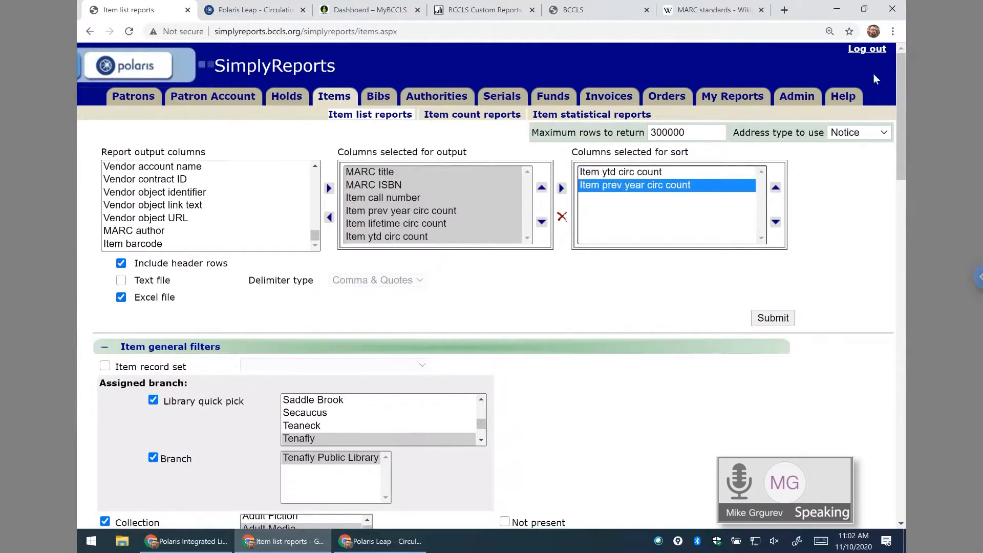
- Expand the Item date filters and enable the First available date filter
left_click_drag(902, 66, 864, 295)
scroll(865, 296, "down", 4)
scroll(861, 399, "down", 2)
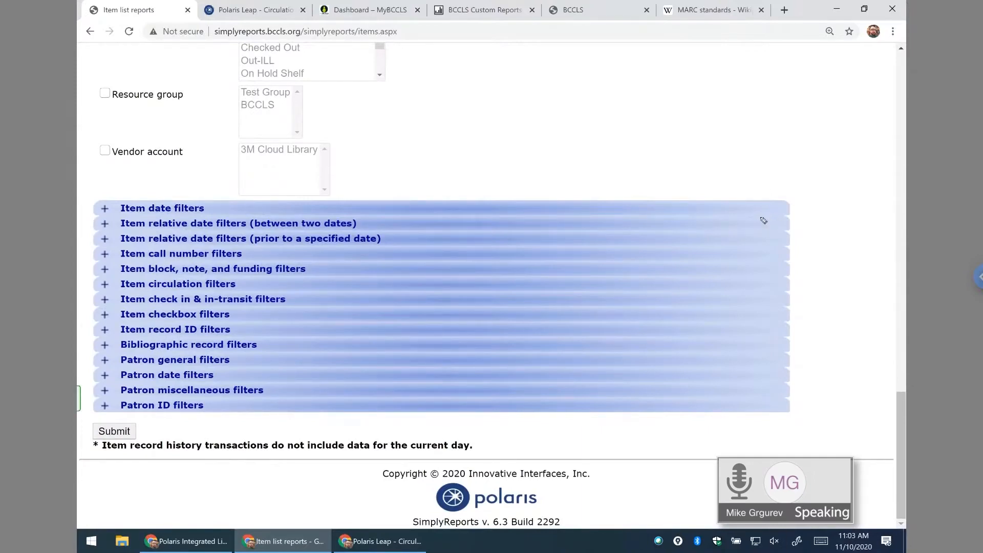
mouse_move(115, 249)
left_mouse_down()
mouse_move(271, 257)
mouse_move(420, 227)
mouse_move(241, 180)
mouse_move(83, 200)
mouse_move(122, 250)
left_mouse_up()
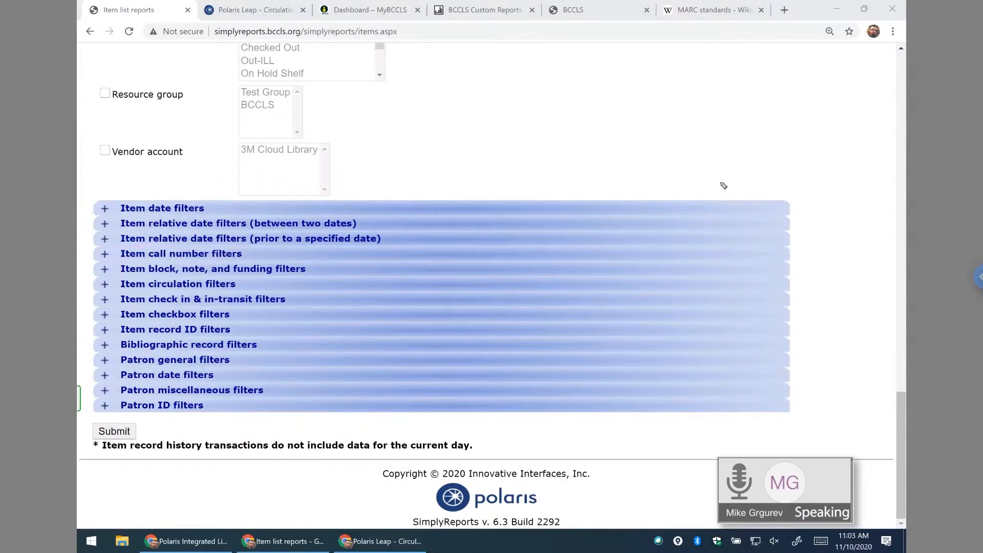
left_click(105, 213)
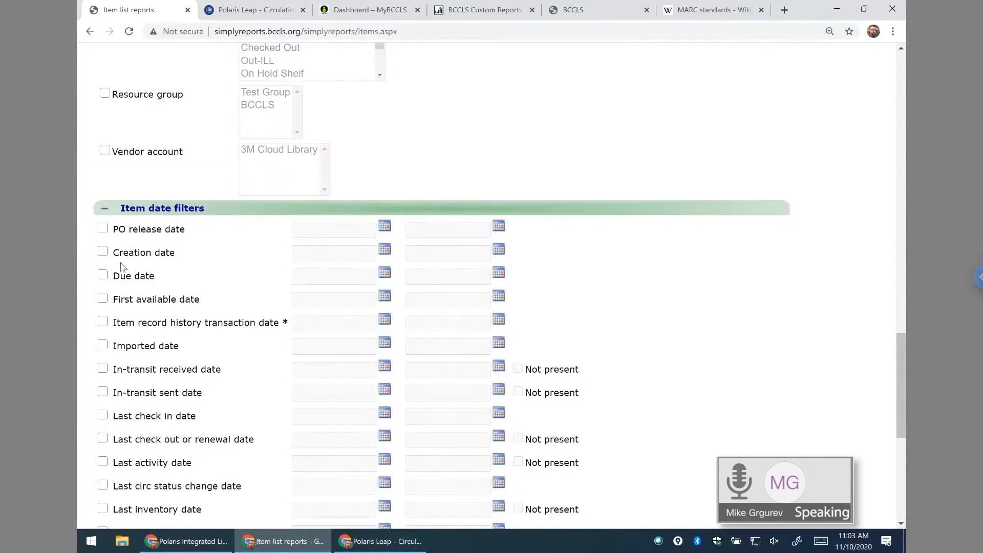
left_click(104, 299)
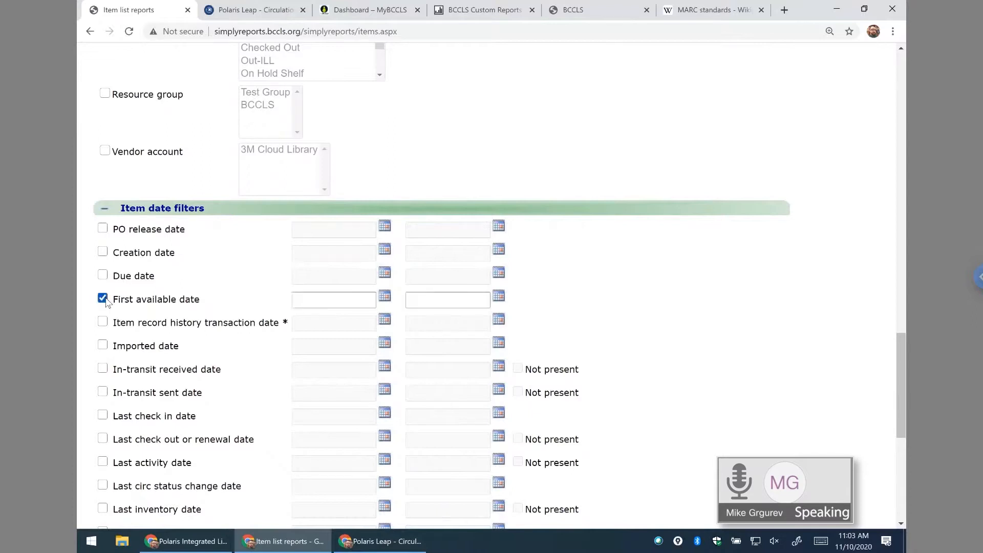
- Set the First available date filter's range from 1/1/2020 to 4/1/2020
left_click(331, 302)
left_click(598, 98)
left_click(384, 296)
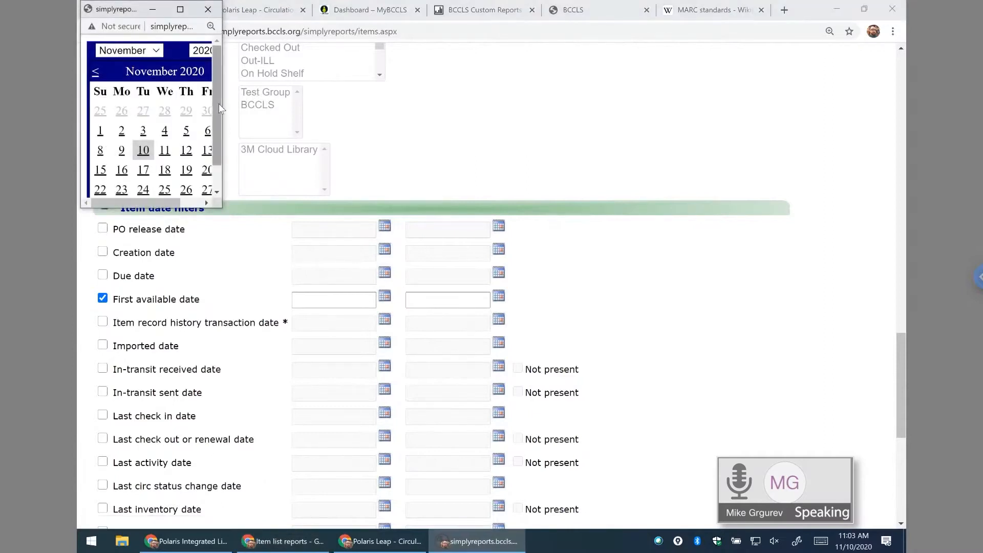
left_click_drag(222, 97, 431, 97)
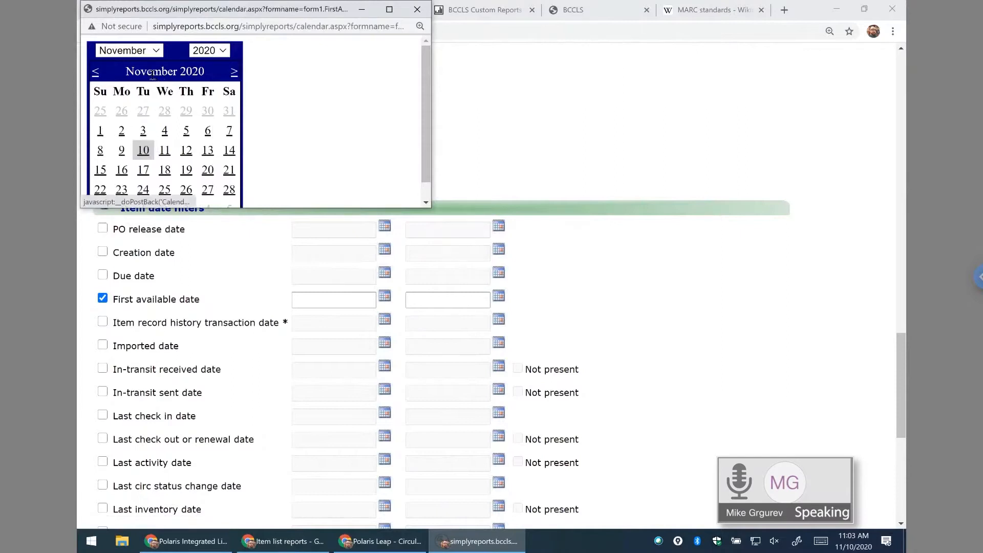
left_click(153, 51)
left_click(105, 65)
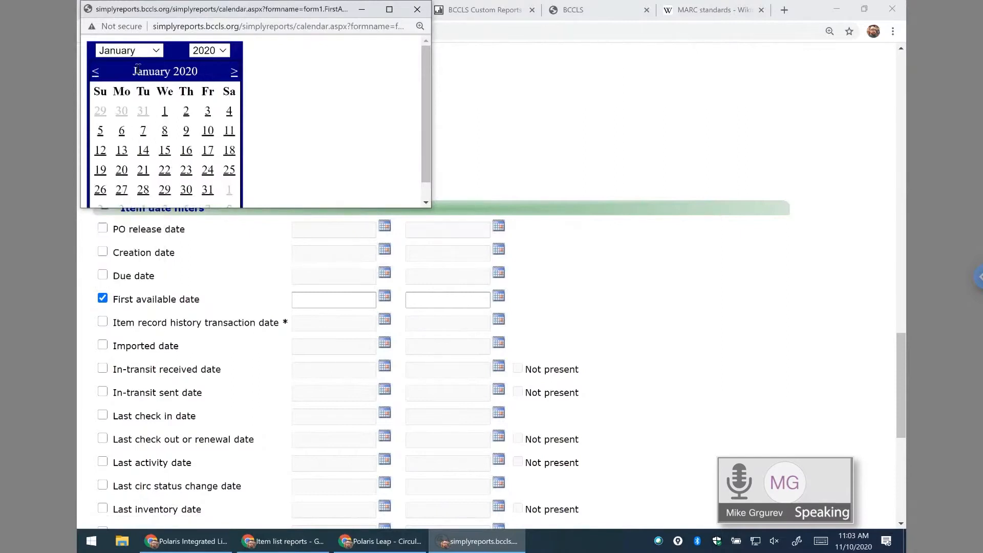
left_click(165, 112)
left_click(498, 297)
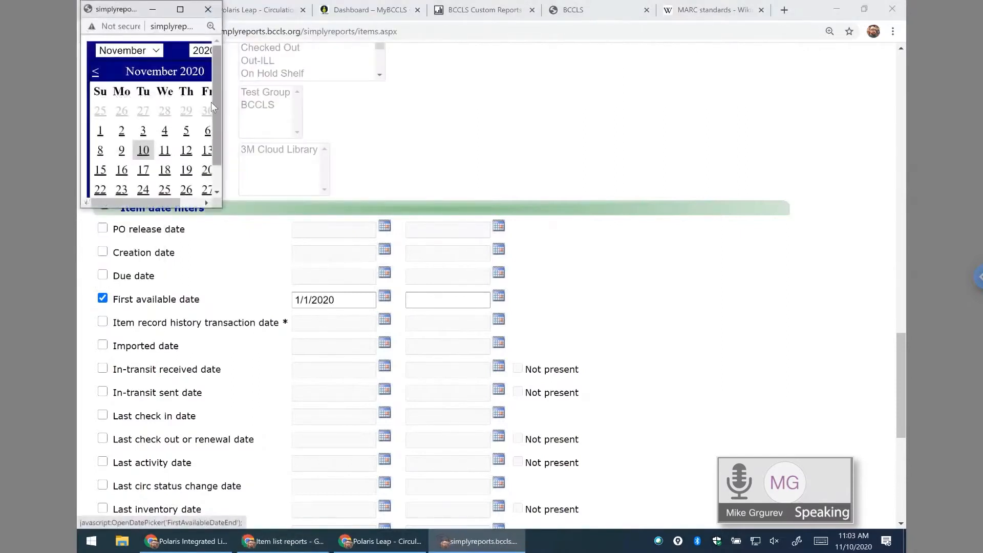
left_click(153, 50)
left_click(121, 124)
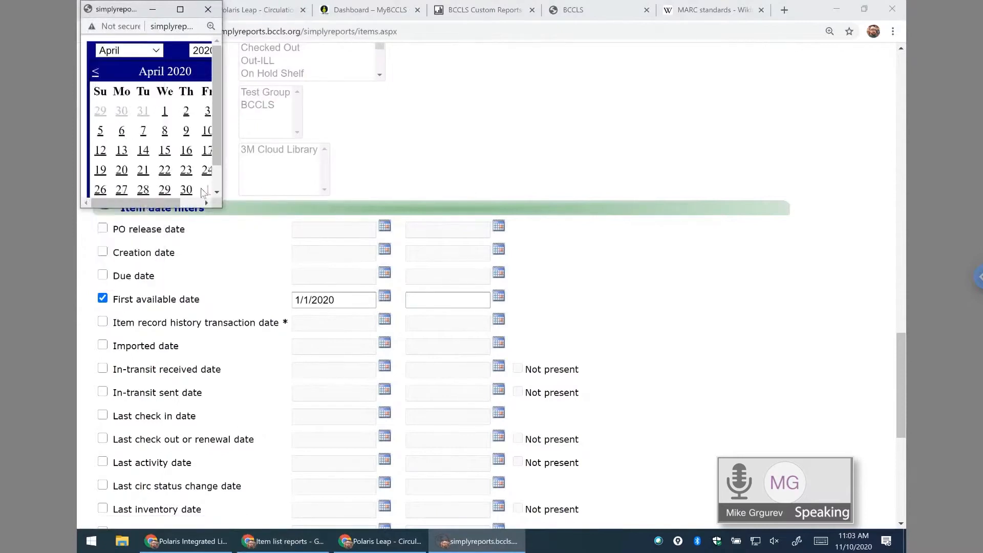
left_click(166, 119)
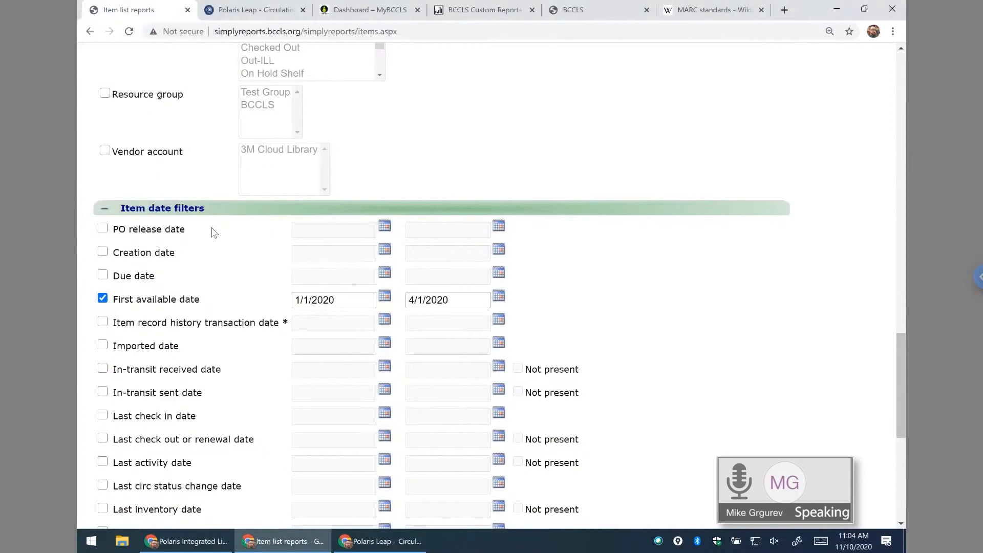
- Disable the First available date filter and collapse the Item date filters
scroll(220, 241, "down", 3)
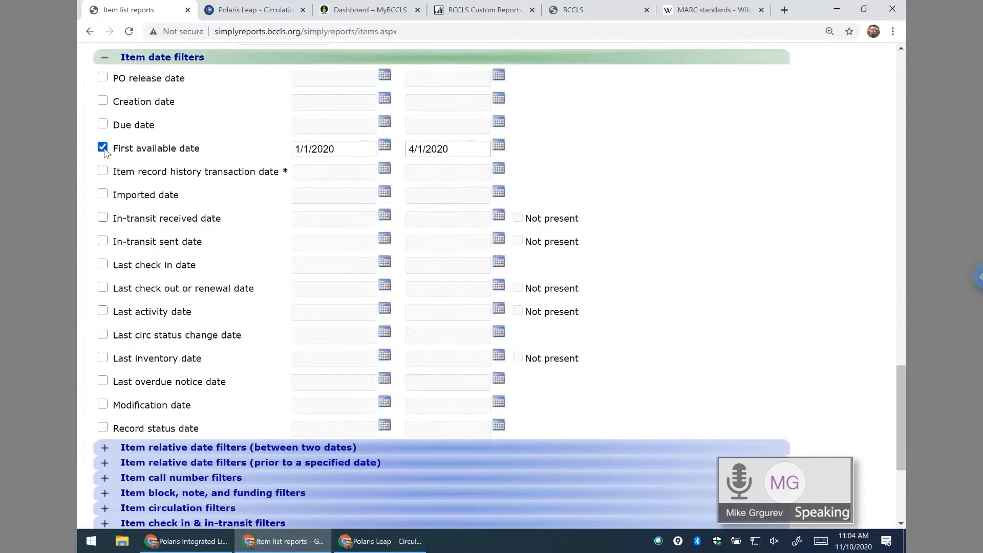
left_click(103, 150)
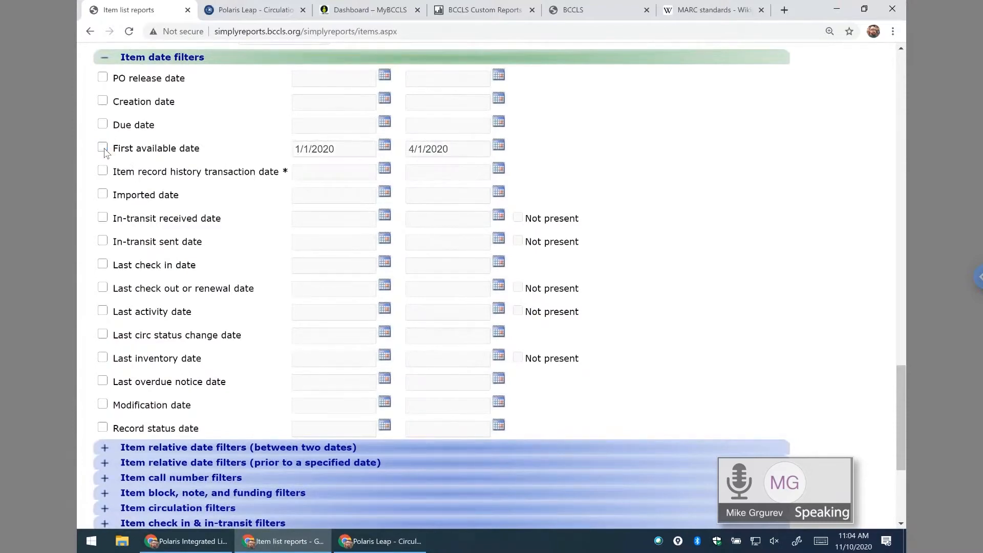
left_click(105, 58)
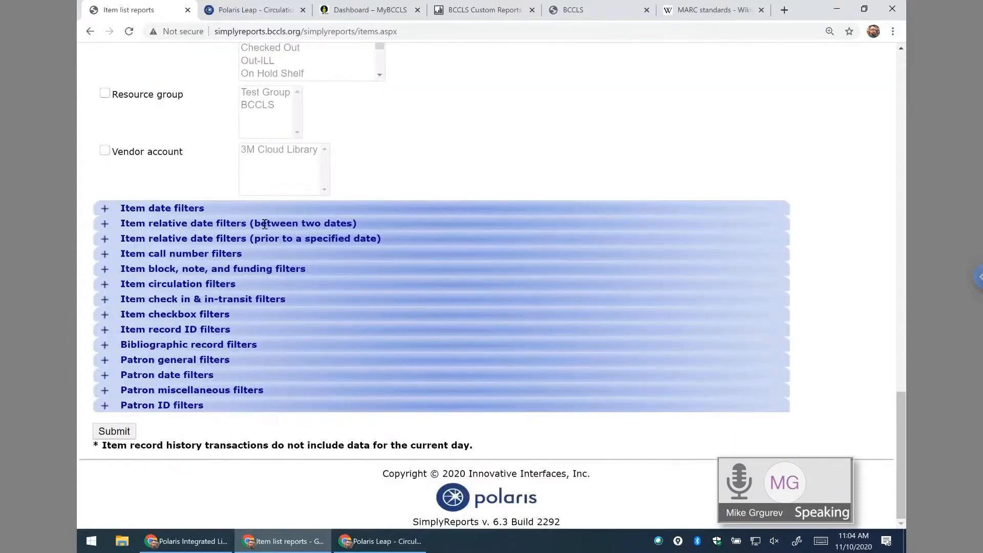
left_click_drag(254, 224, 356, 223)
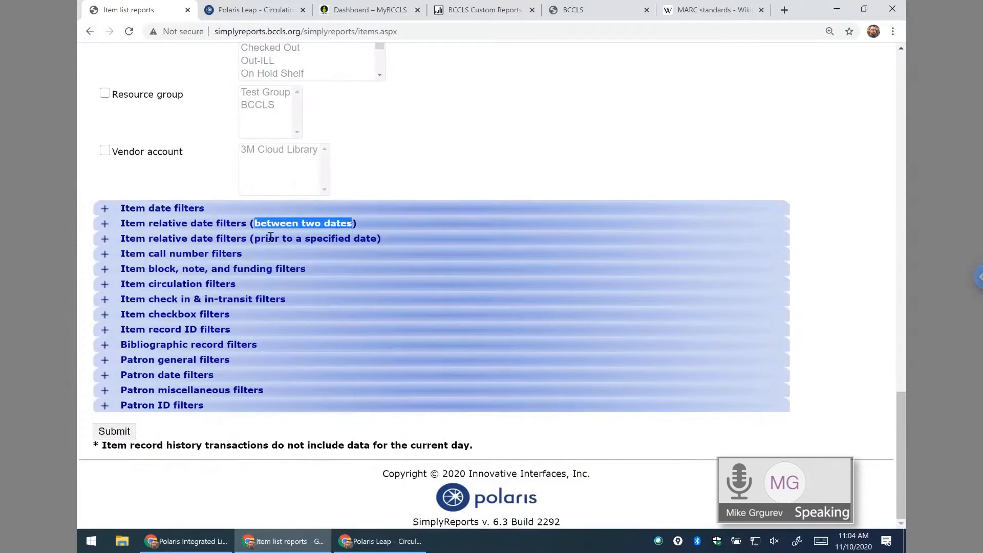
left_click_drag(268, 238, 360, 245)
left_click(365, 244)
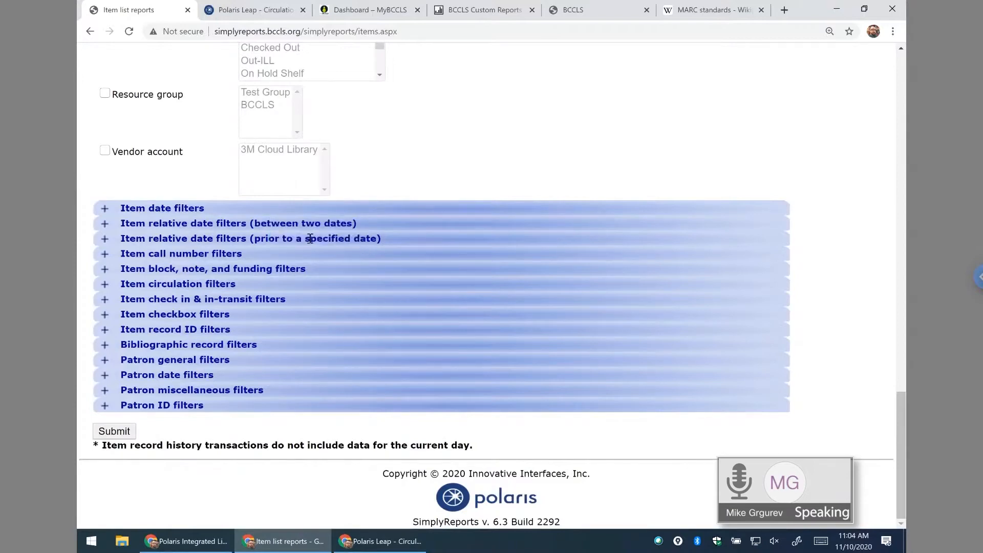
- Expand the relative date filters between two dates and limit the first available date to between 1 month ago and the report run date
left_click(105, 224)
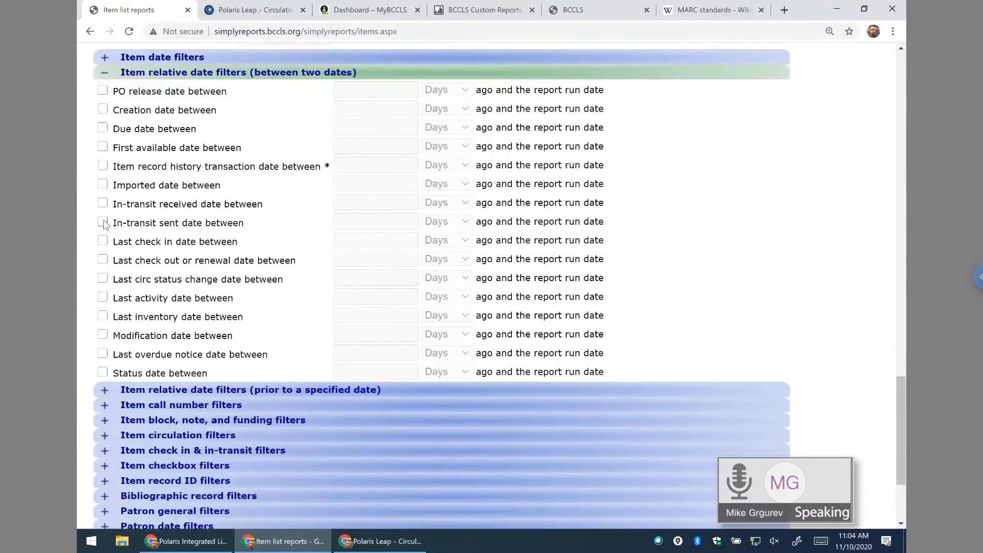
left_click(104, 148)
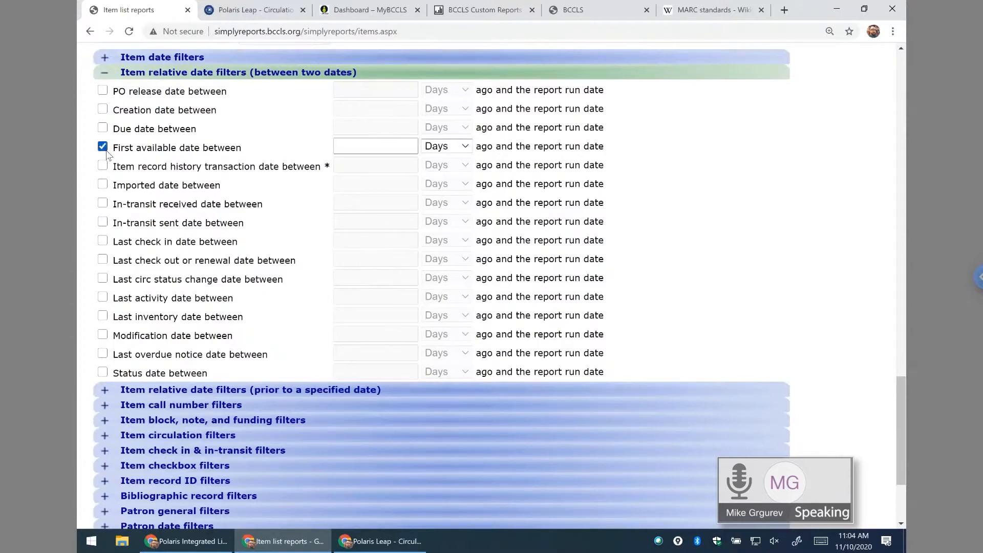
scroll(224, 215, "up", 1)
left_click(385, 210)
type("1")
scroll(444, 206, "up", 1)
left_click(439, 221)
left_click(439, 254)
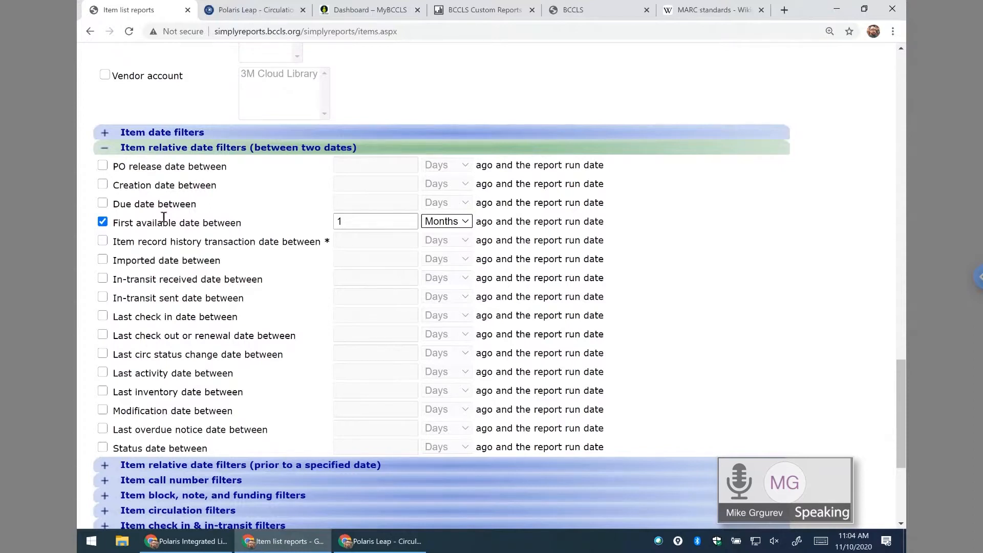
- Disable the First available date between filter and collapse its filter group
left_click(99, 228)
left_click(101, 225)
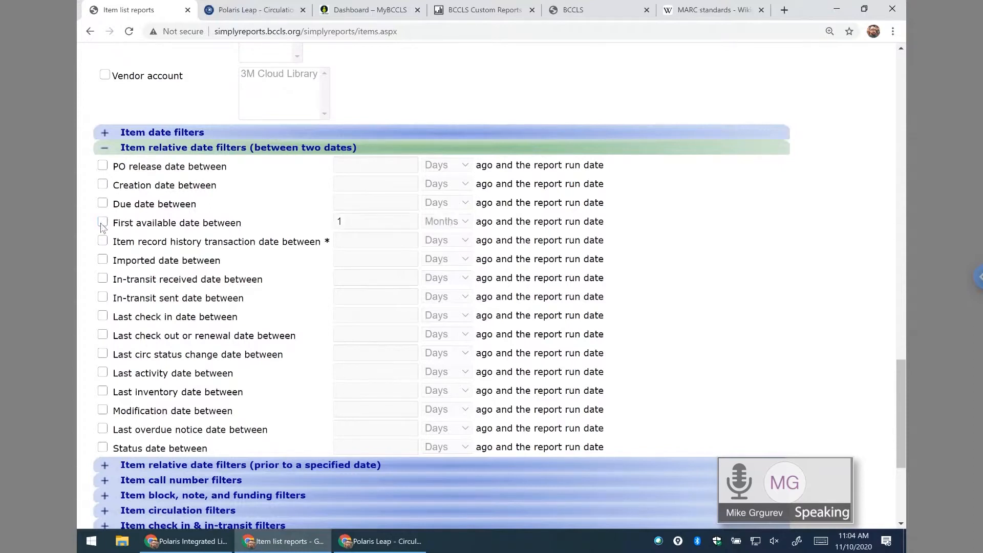
left_click(105, 149)
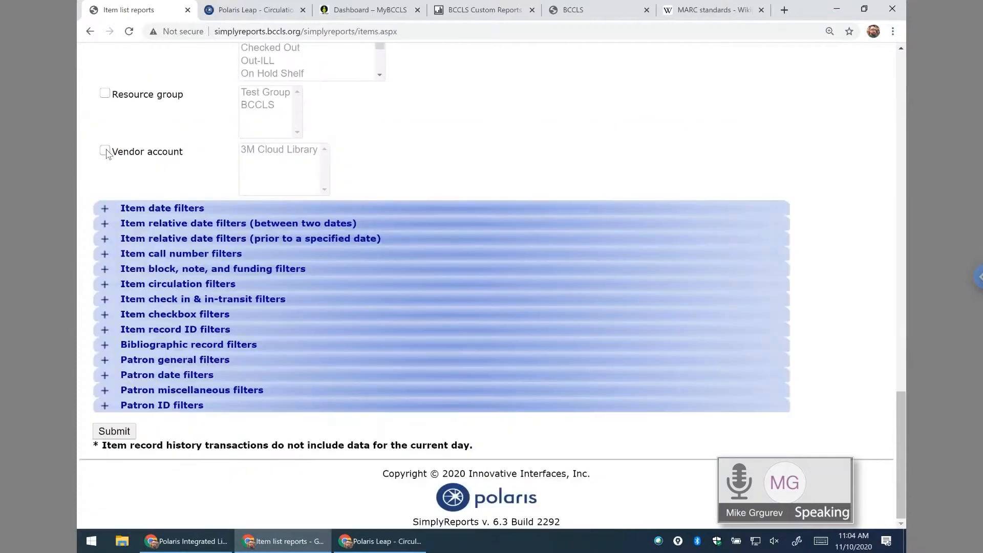
- Expand the relative date filters prior to a specified date and set First available date to more than 1 month before the report run date
left_click(105, 237)
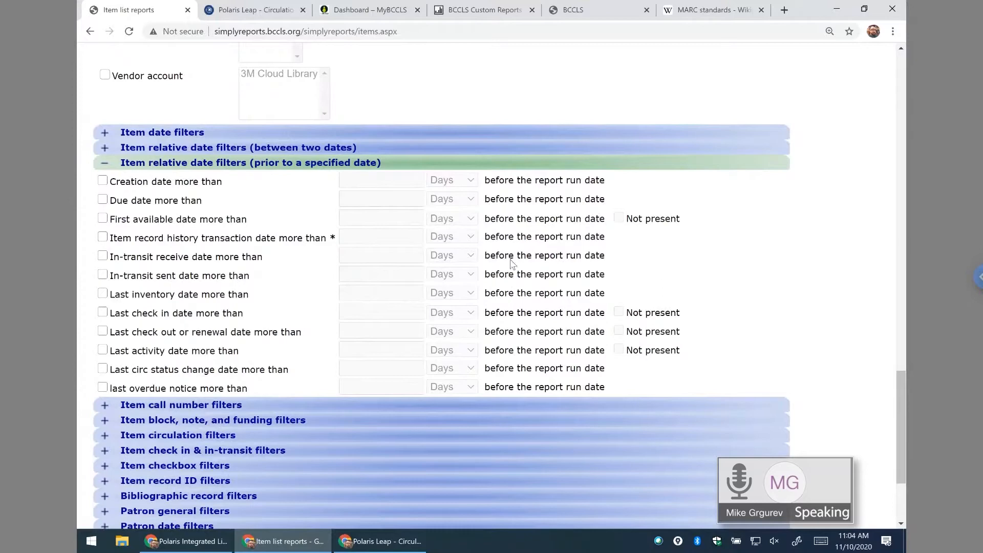
left_click(103, 219)
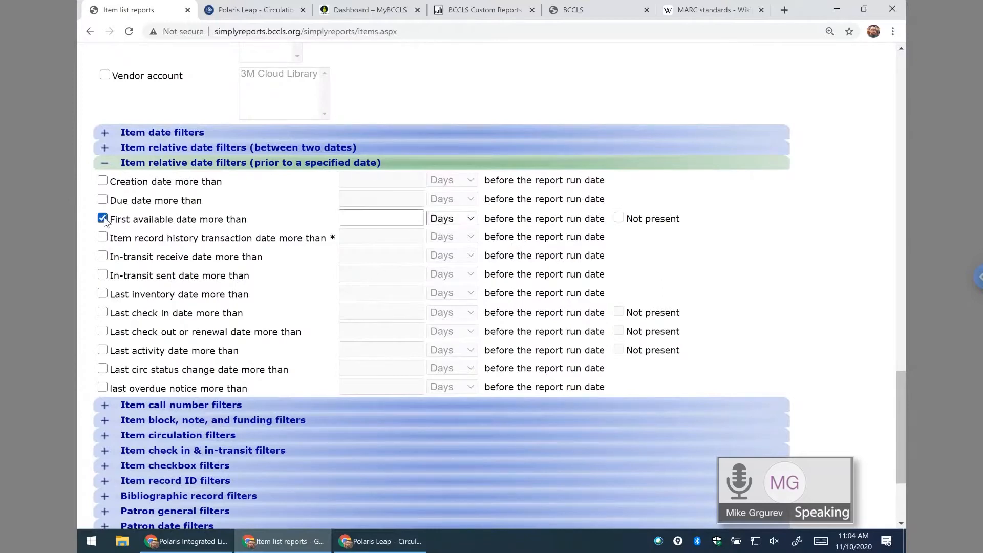
left_click(384, 217)
type("1")
left_click(453, 219)
left_click(446, 254)
left_click(393, 217)
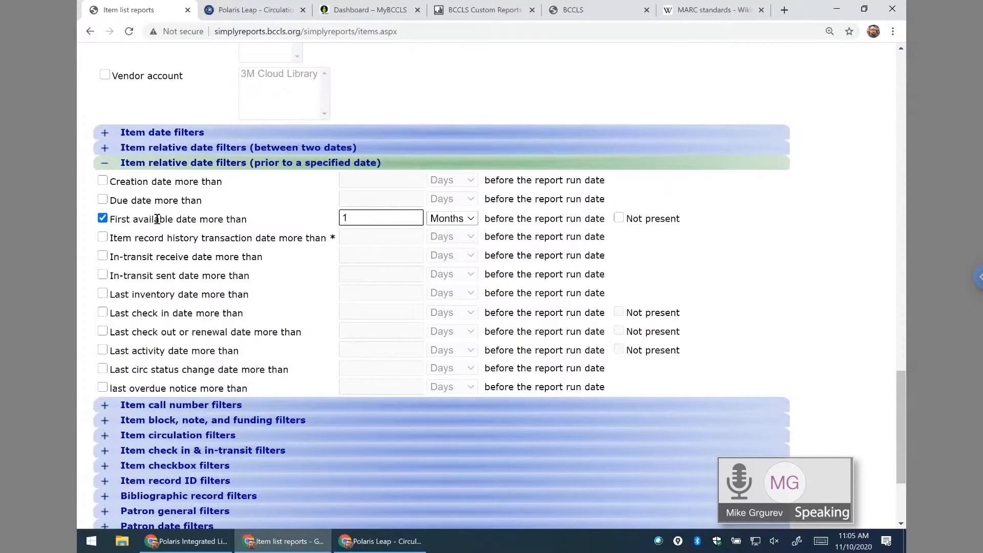
- Replace the First available date more than filter with the First available date between filter in the between-two-dates group
left_click(102, 218)
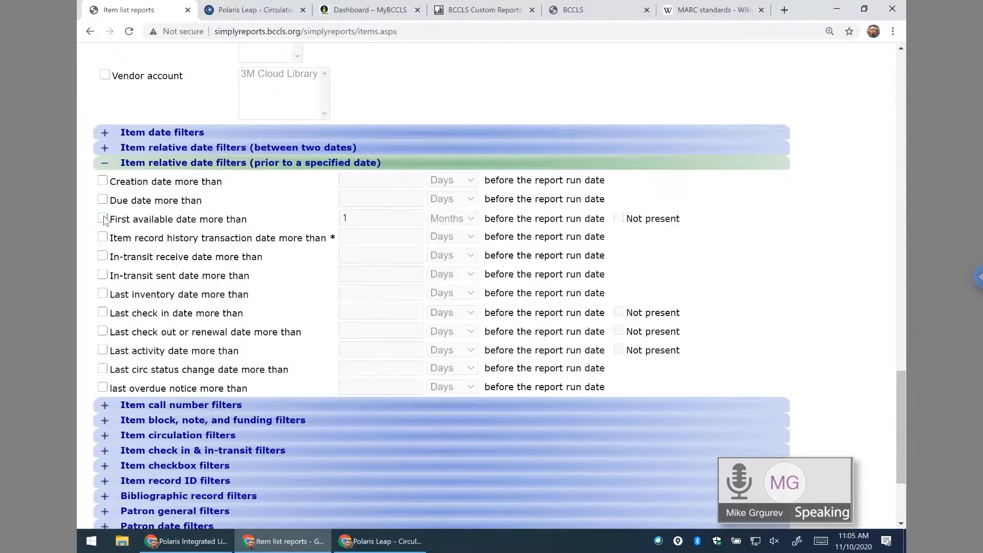
left_click(105, 163)
left_click(105, 226)
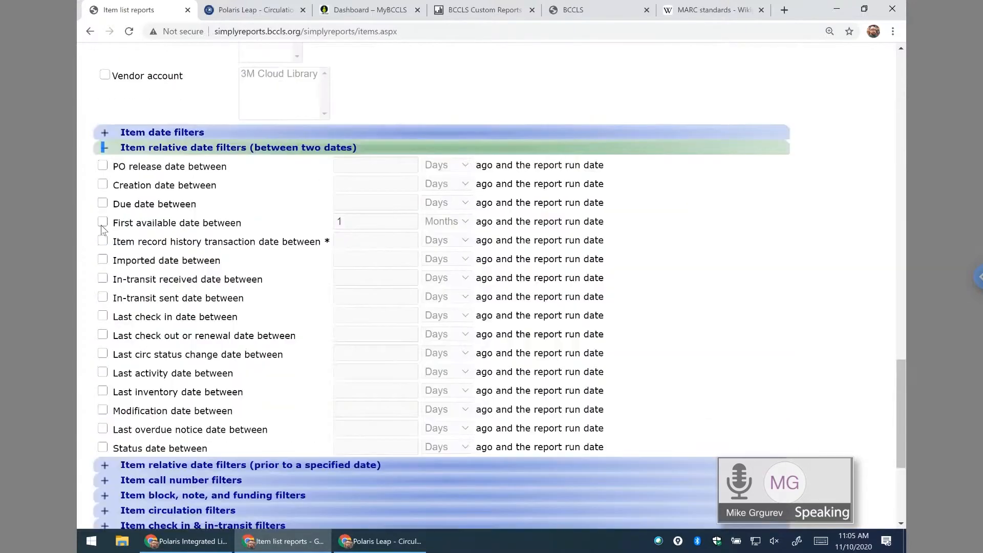
left_click(102, 221)
left_click(396, 215)
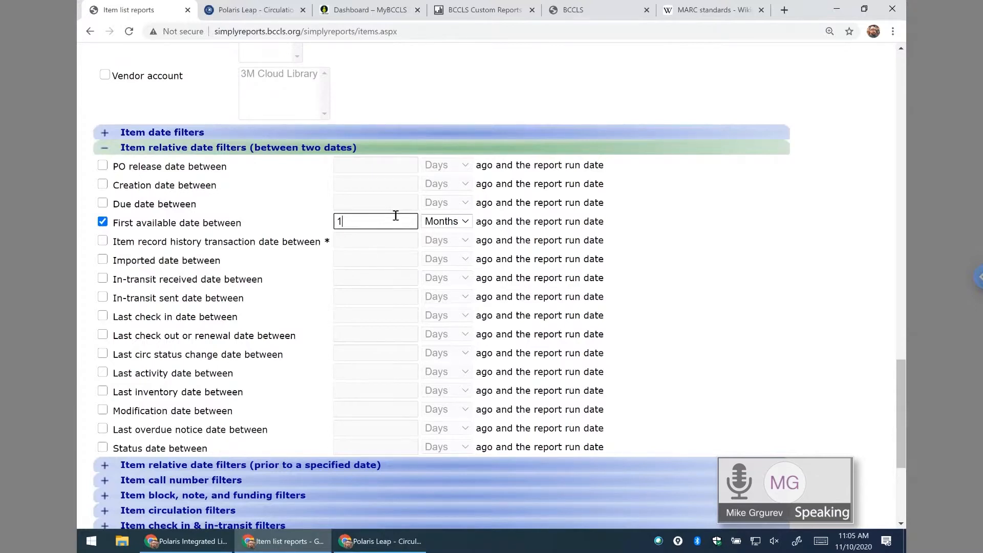
- Check the date range fields in the Item date filters, collapse that group, and disable the First available date between filter
left_click(106, 134)
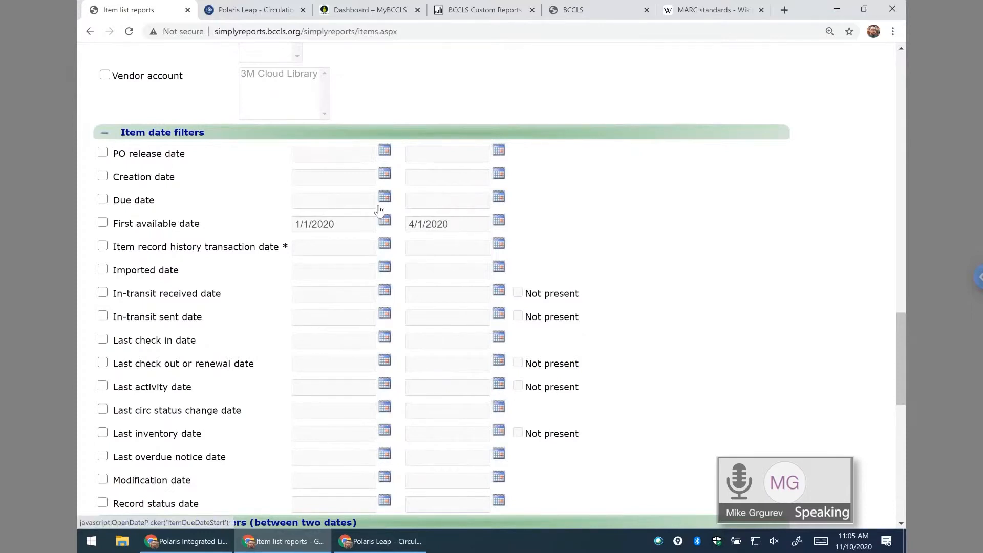
left_click(105, 134)
left_click(367, 220)
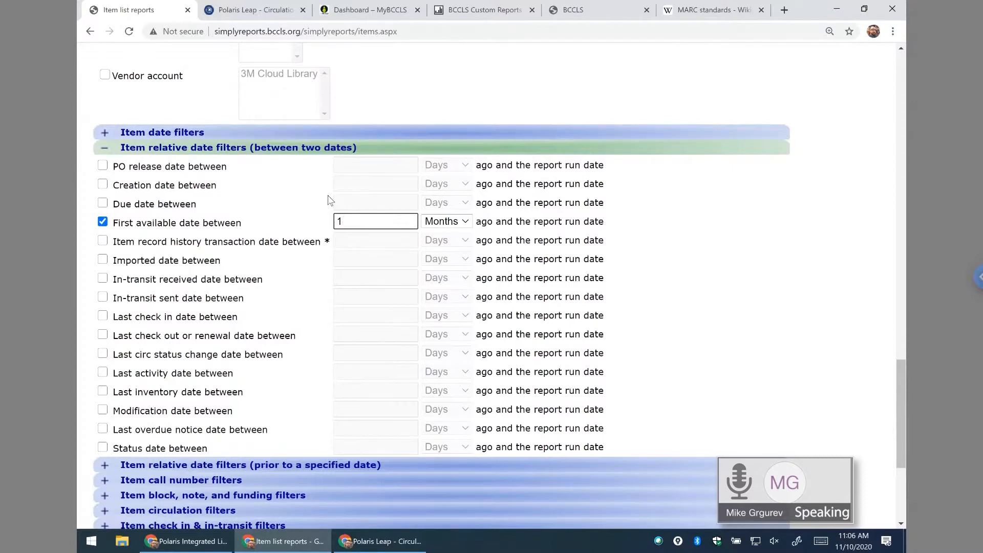
left_click(103, 222)
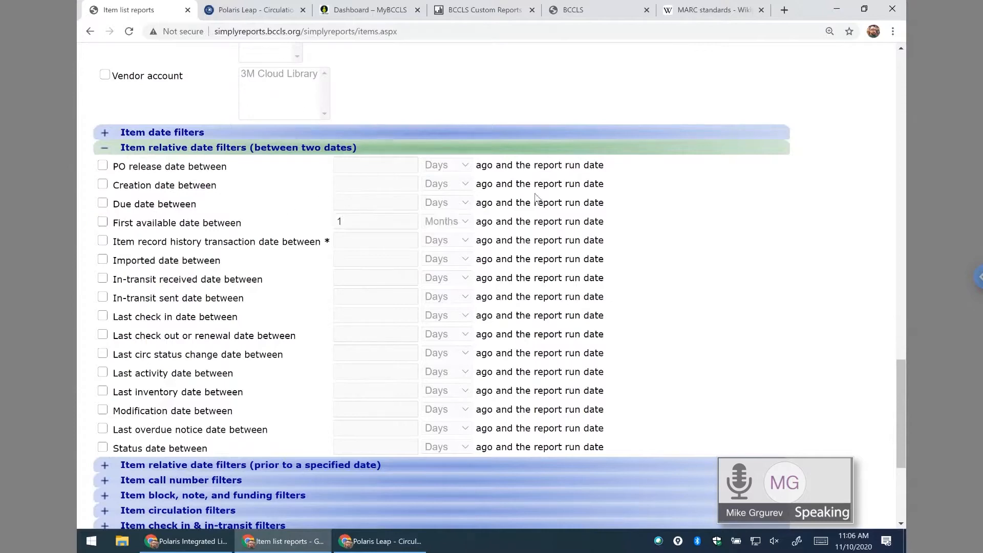
- Set the Material type filter to DVD and collapse the relative date filters between two dates
left_click_drag(902, 379, 873, 228)
left_click(104, 195)
left_click(263, 197)
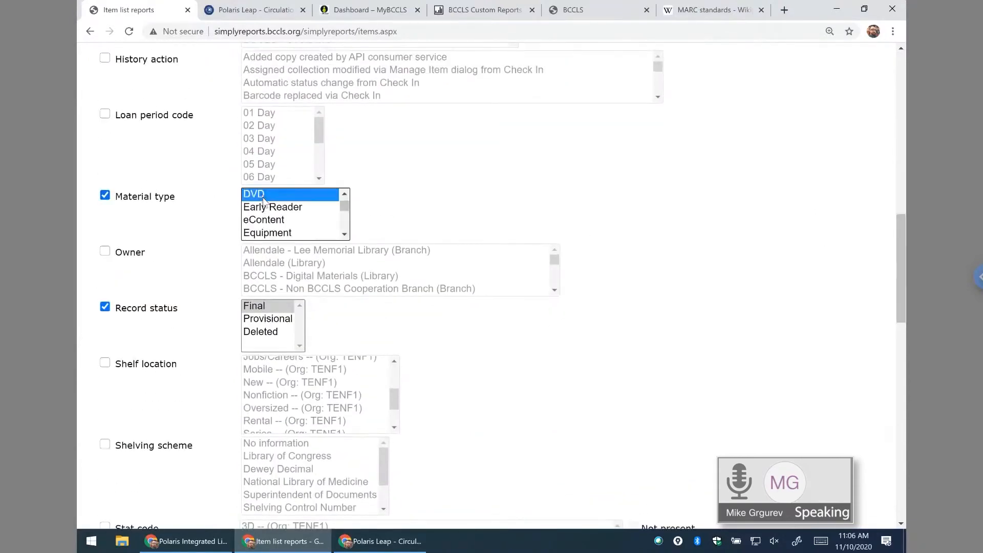
left_click_drag(899, 220, 896, 376)
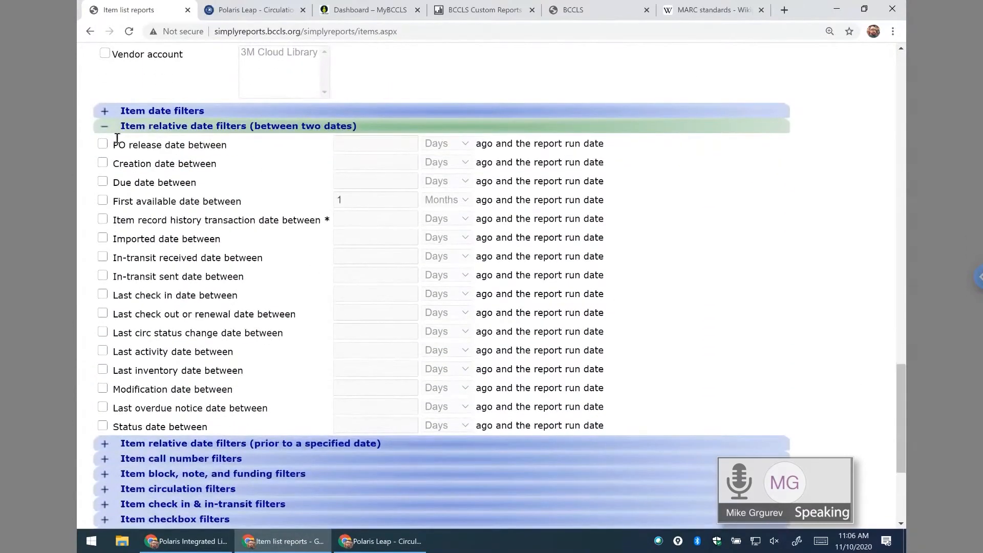
left_click(105, 127)
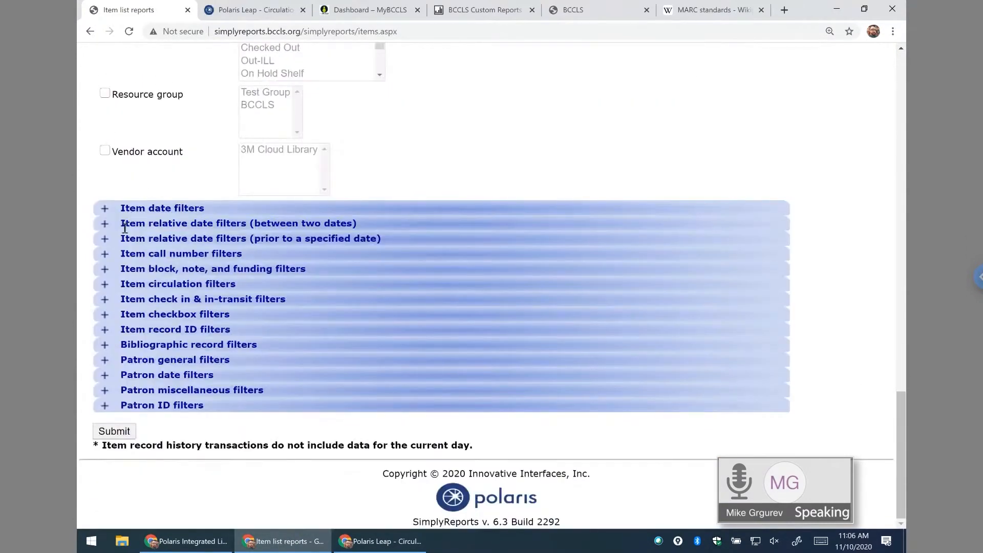
- In the relative date filters prior to a specified date, set First available date to more than 3 years before the report run date
left_click(105, 239)
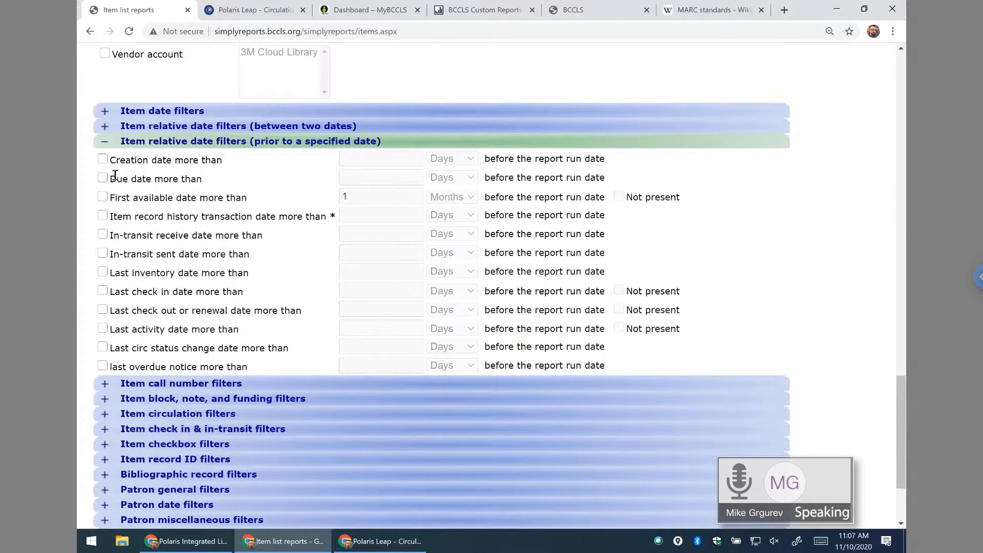
left_click(103, 196)
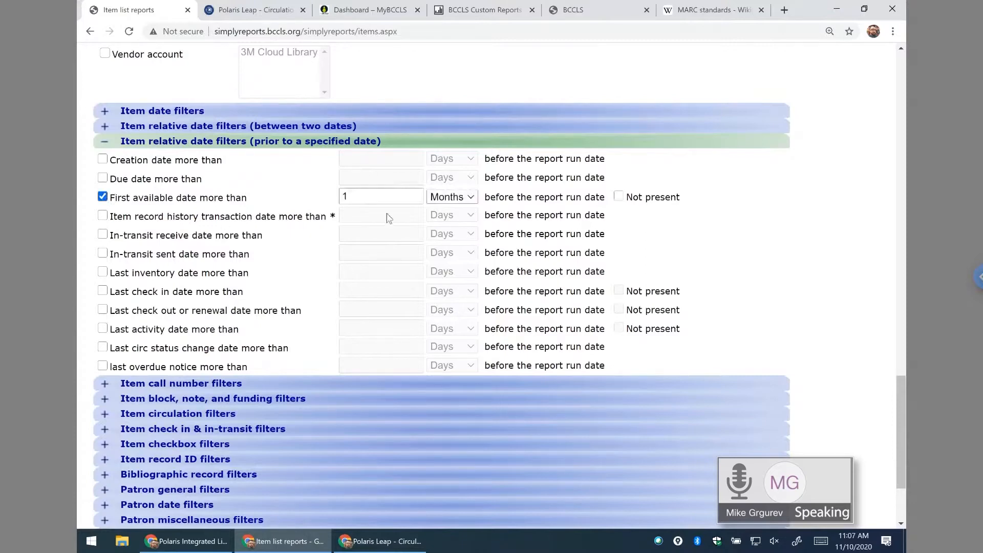
left_click(462, 200)
left_click(442, 251)
double_click(345, 196)
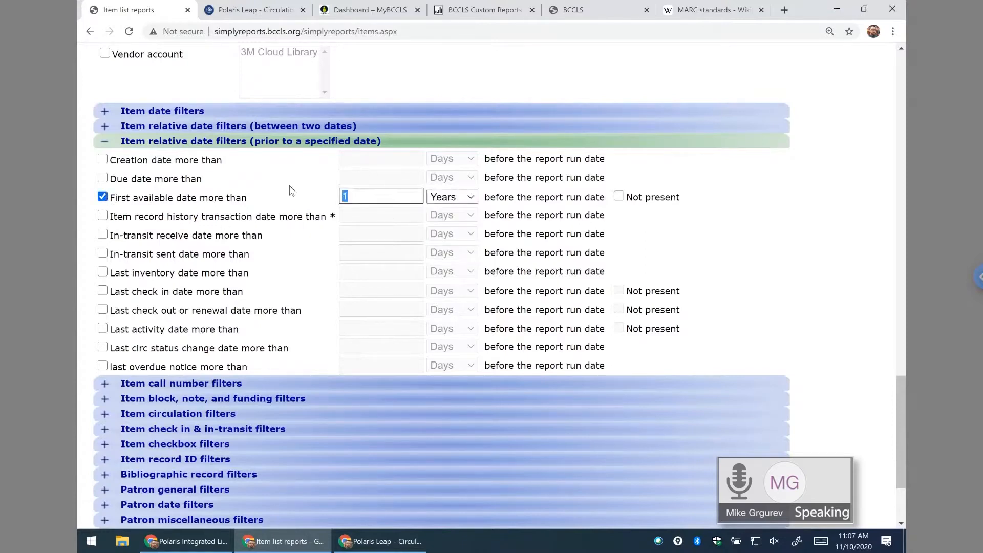
type("3")
left_click(169, 159)
- Expand the Item circulation filters to examine the available circulation filters, and check the columns selected for sort
scroll(207, 207, "down", 3)
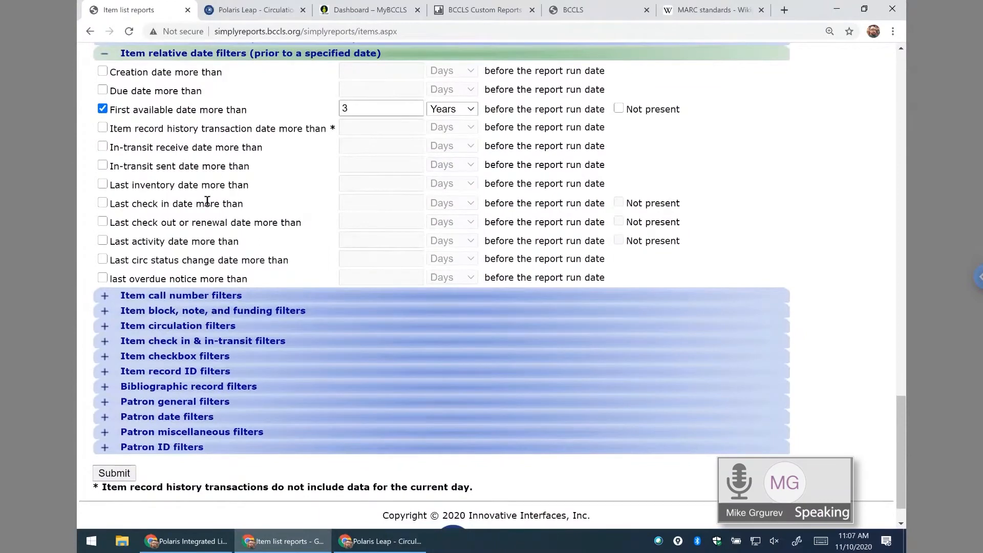
scroll(193, 286, "down", 1)
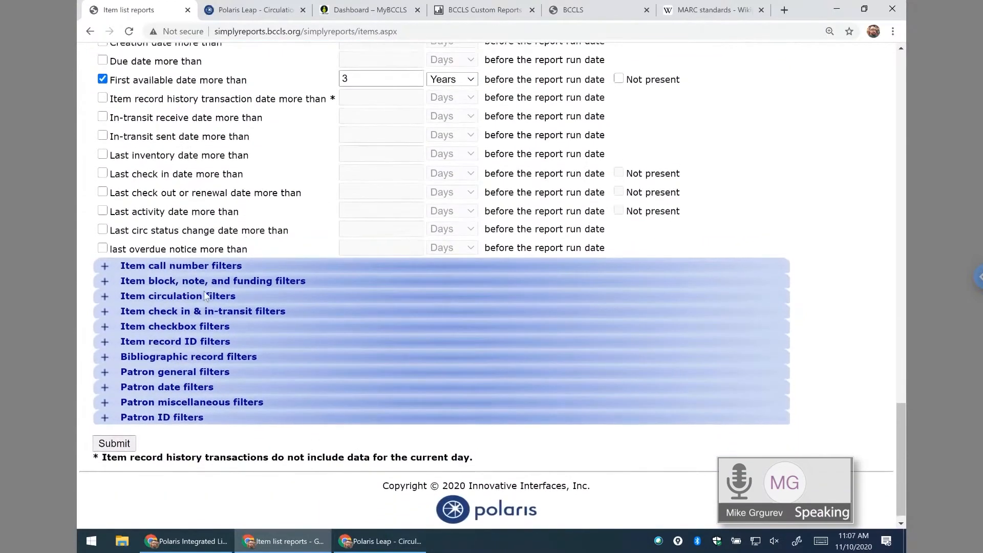
left_click(105, 297)
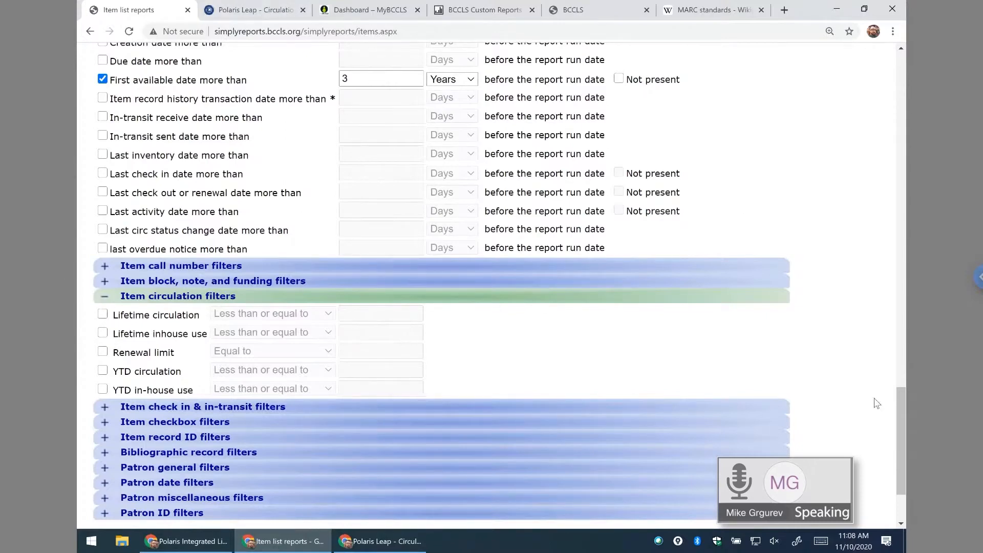
left_click_drag(899, 403, 865, 67)
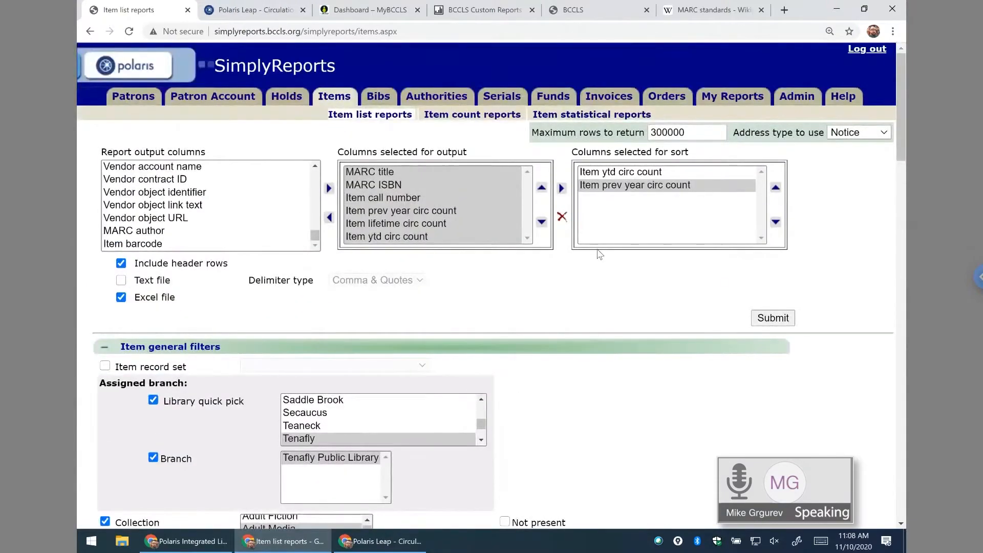
- Move Item prev year circ count above Item ytd circ count in the sort columns, then preview the report and close the preview
left_click(614, 173)
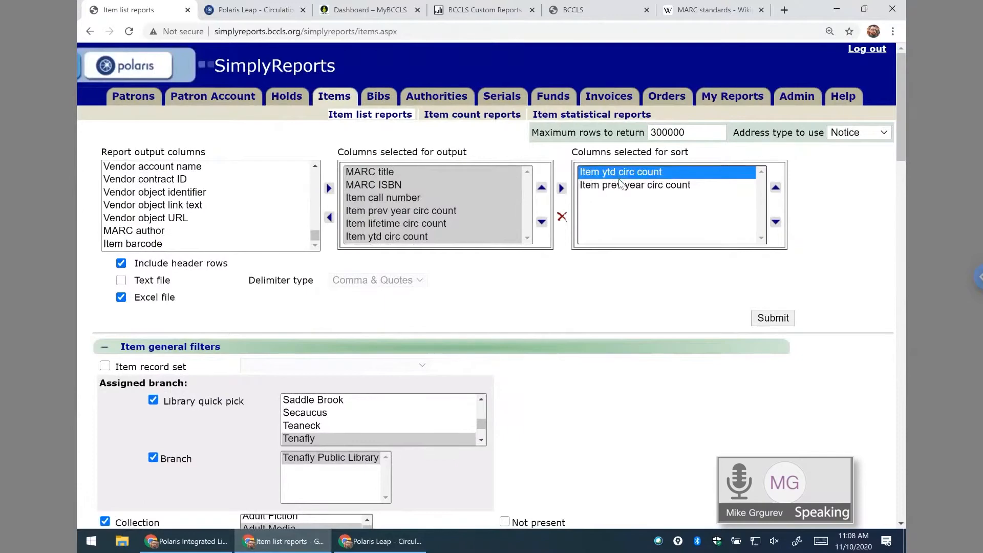
left_click(623, 186)
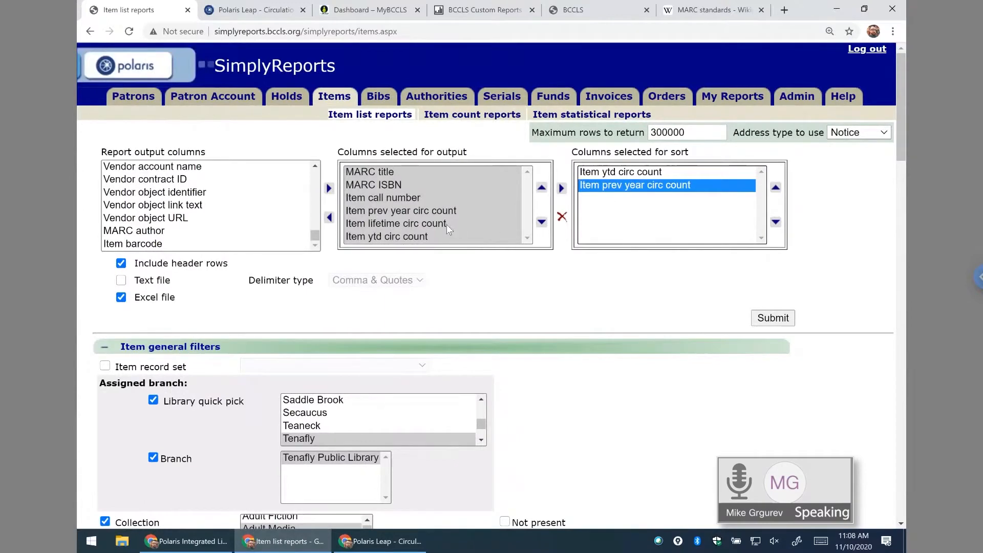
left_click(402, 225)
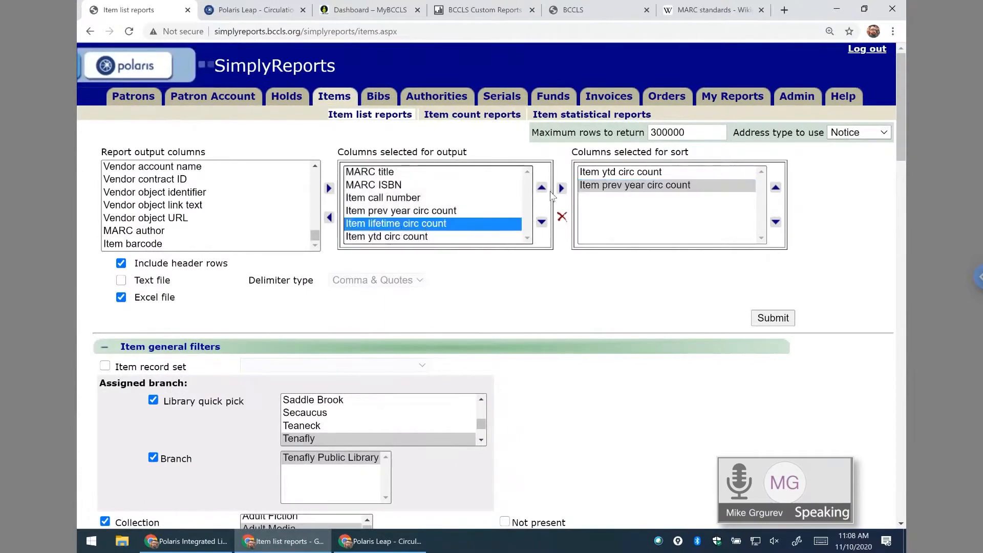
left_click(628, 174)
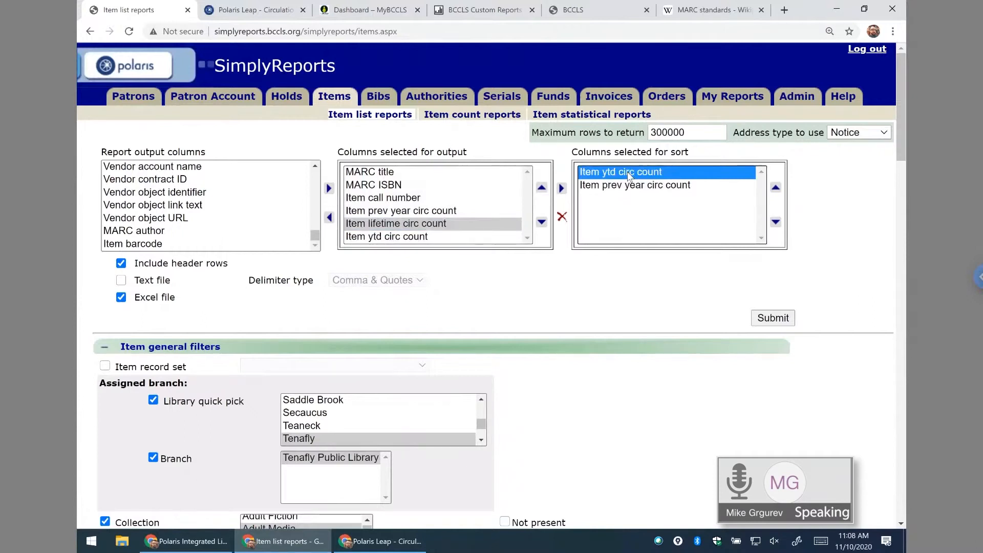
left_click(617, 187)
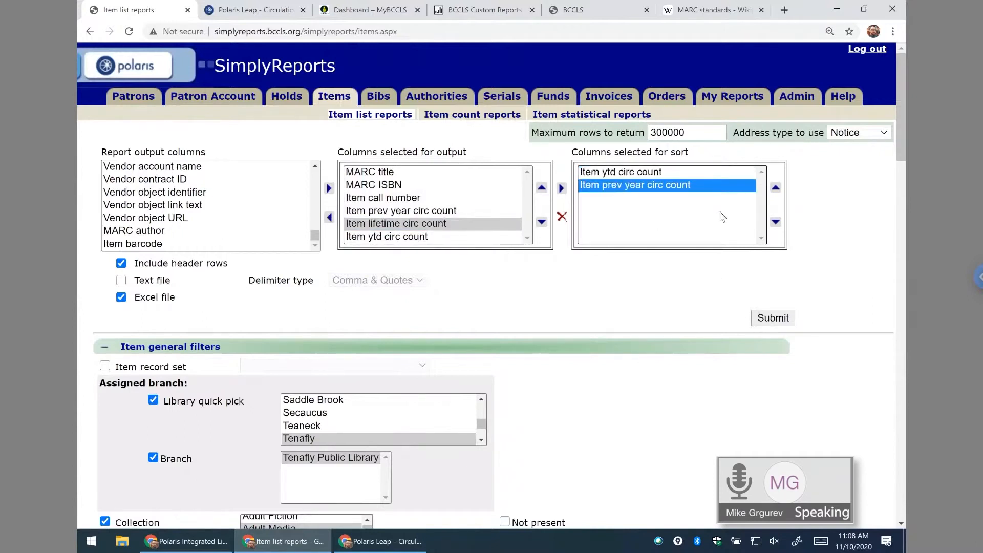
left_click(776, 187)
left_click(646, 189)
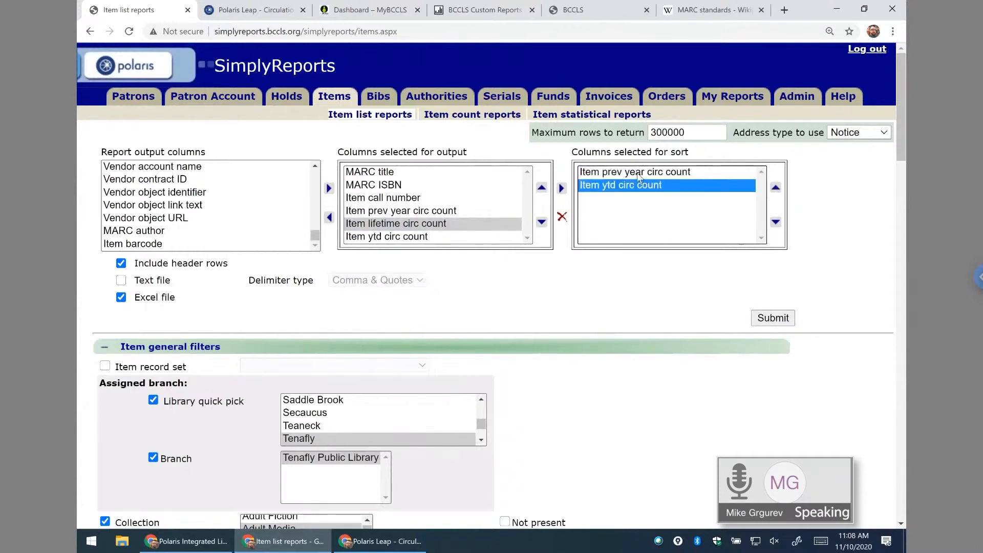
left_click(635, 172)
left_click(773, 318)
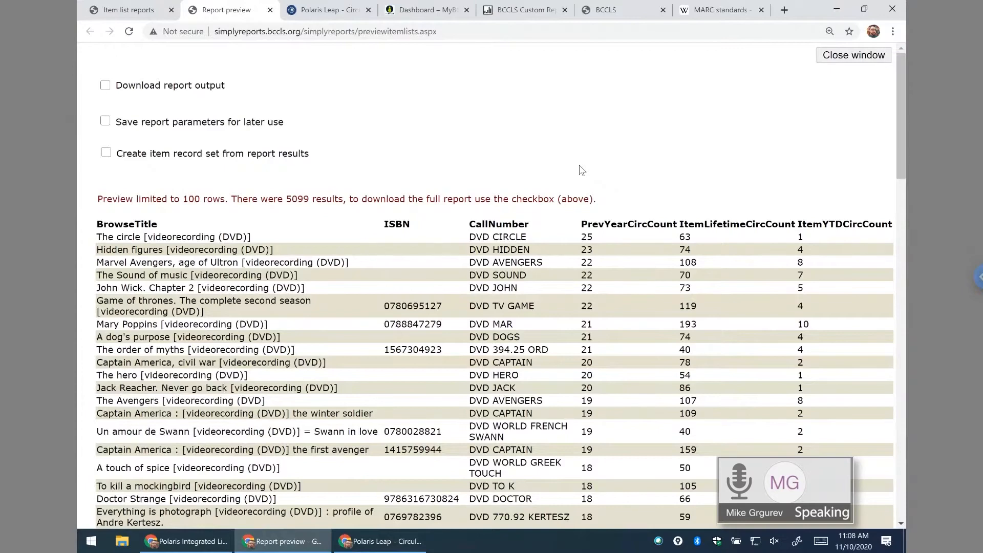
left_click(270, 10)
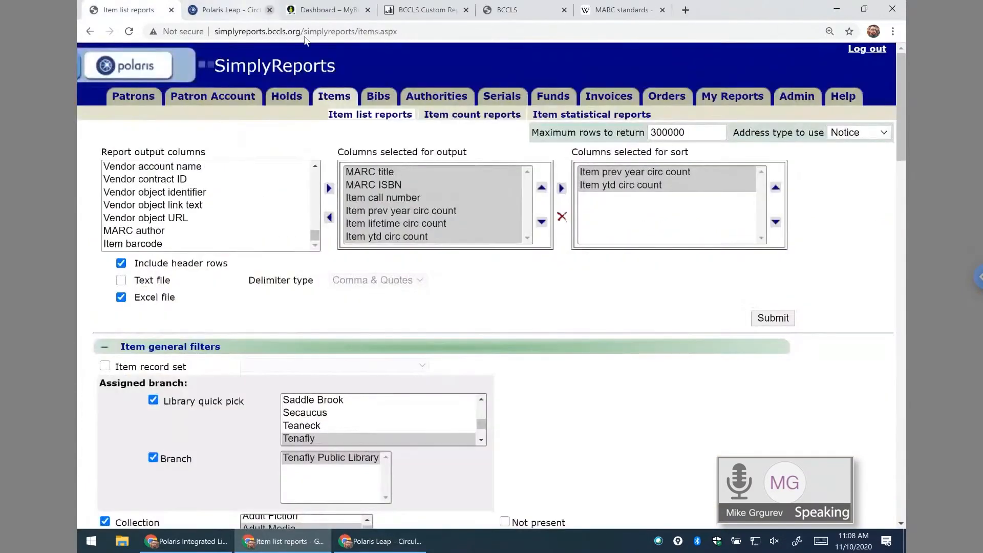
- In the Item circulation filters, enable YTD circulation and set it to less than or equal to 2
scroll(904, 118, "down", 1)
scroll(901, 153, "down", 15)
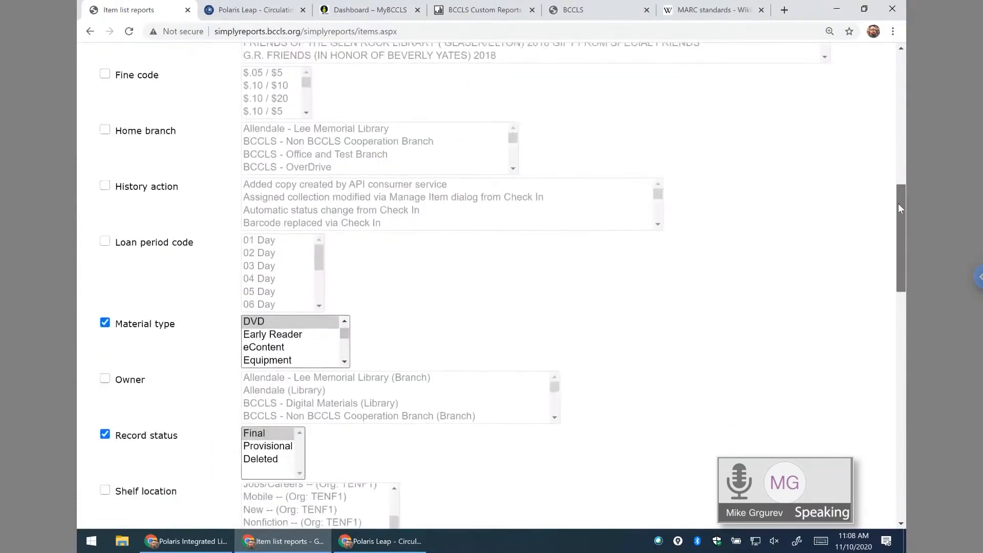
scroll(887, 335, "down", 6)
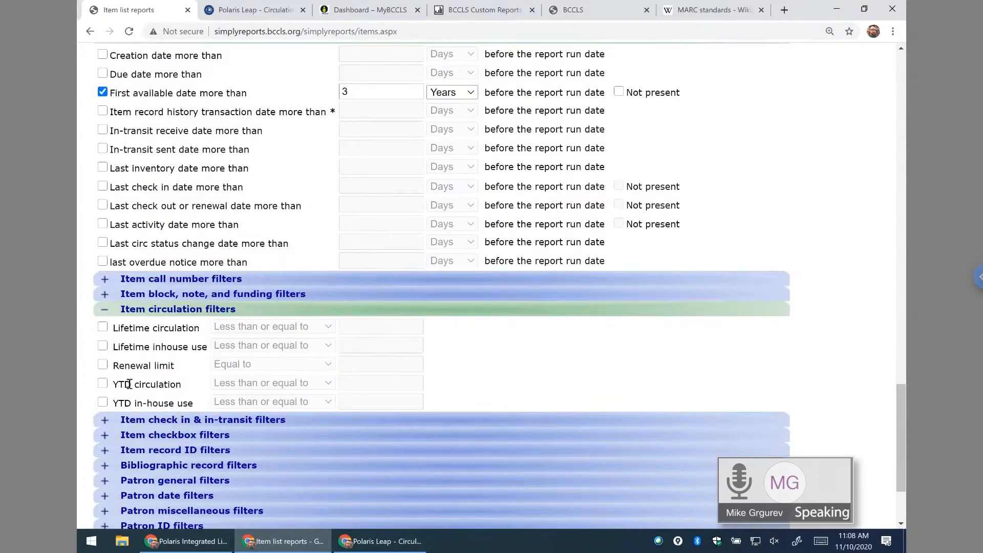
left_click(103, 383)
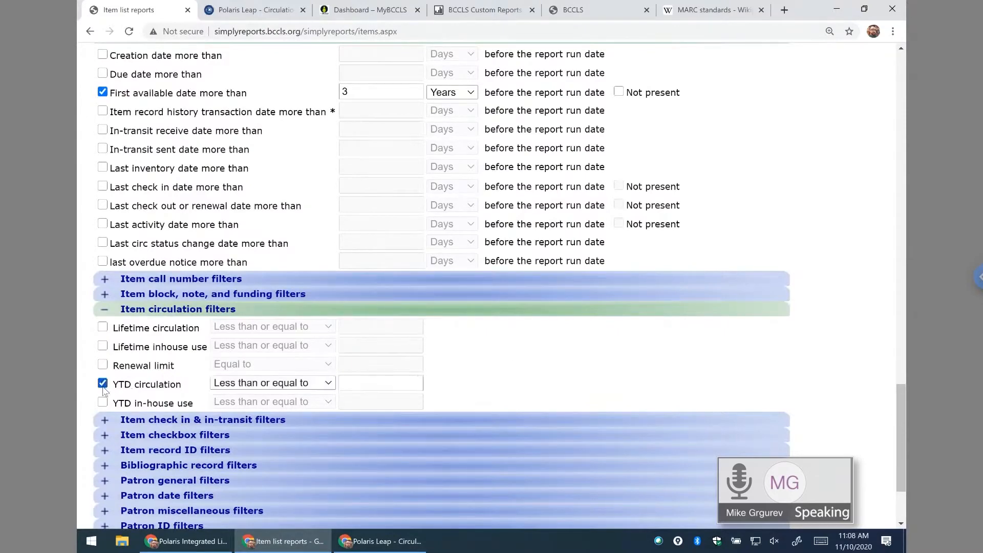
left_click(300, 383)
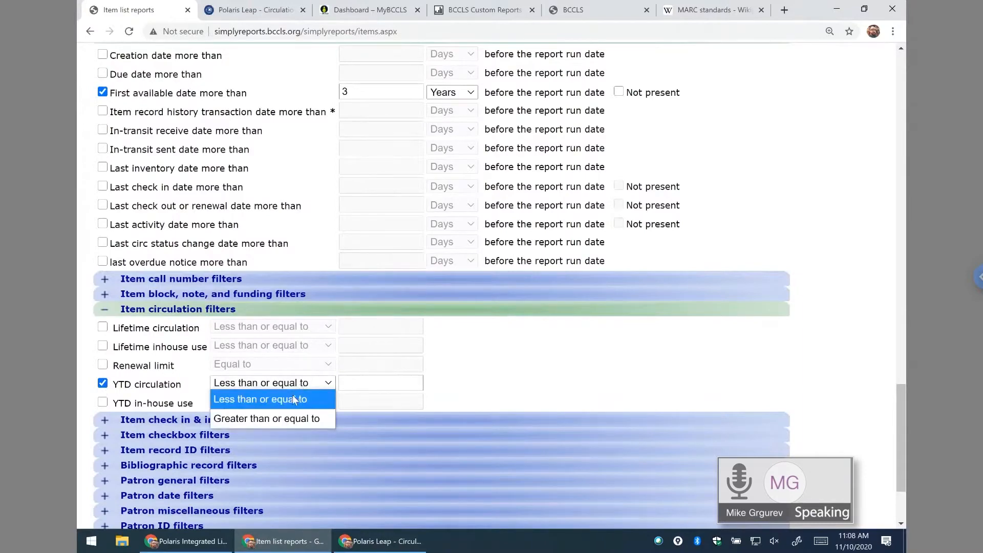
left_click(293, 399)
left_click(389, 384)
type("2")
- Move Item ytd circ count to the top of the sort columns, preview the report, and close the preview
left_click_drag(900, 414, 897, 82)
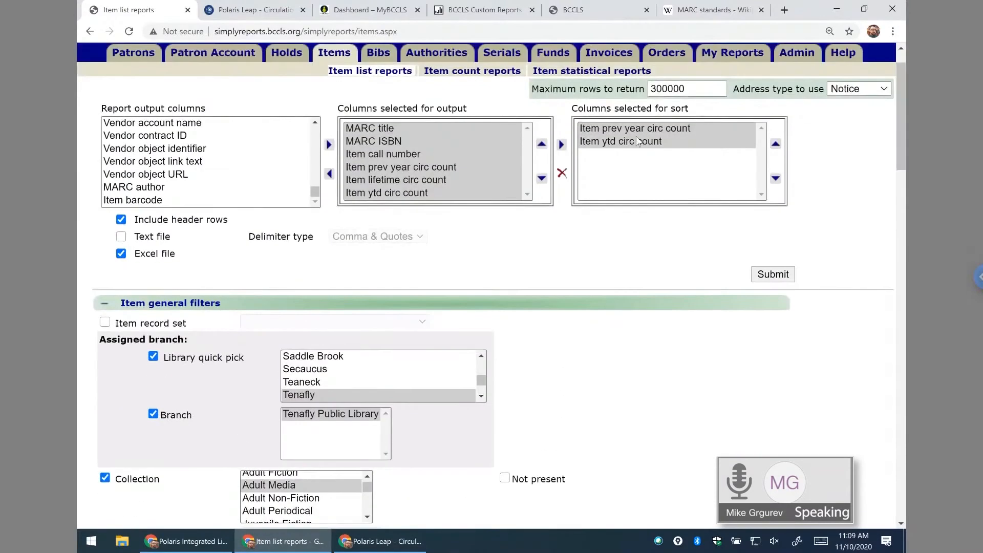
left_click(633, 140)
left_click(776, 146)
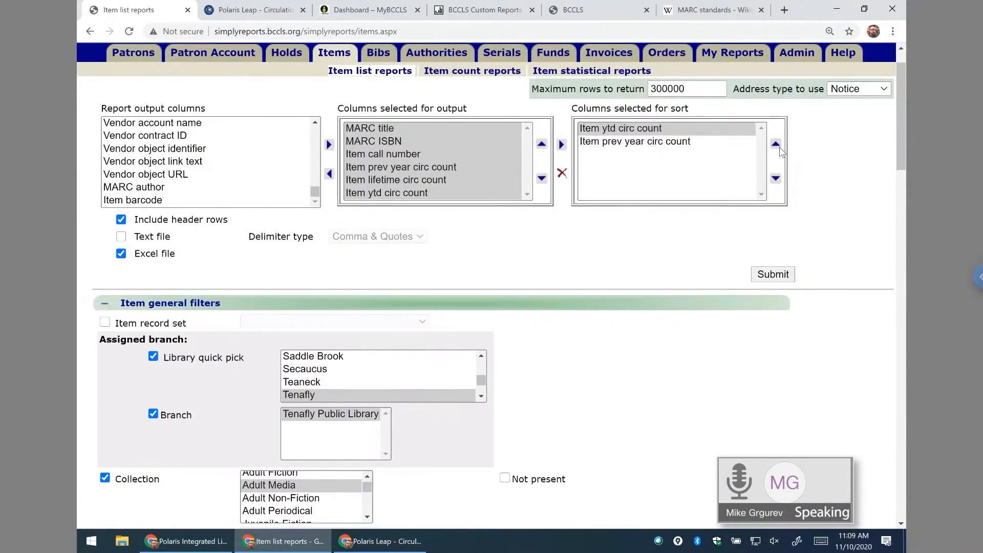
left_click(780, 276)
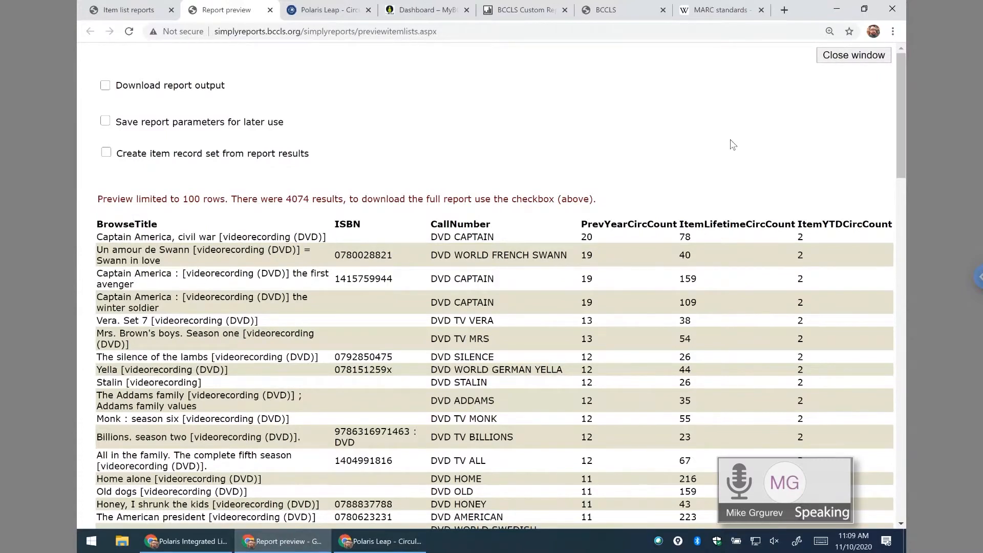
left_click(270, 11)
- Enable the Circ status filter, select Available, and look through the other statuses in the list
left_click_drag(902, 106, 873, 326)
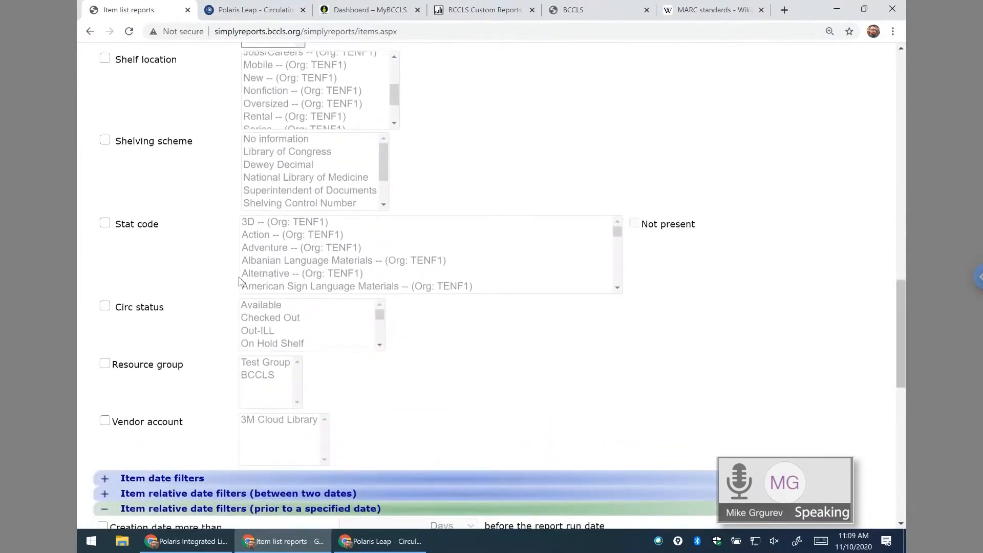
left_click(107, 307)
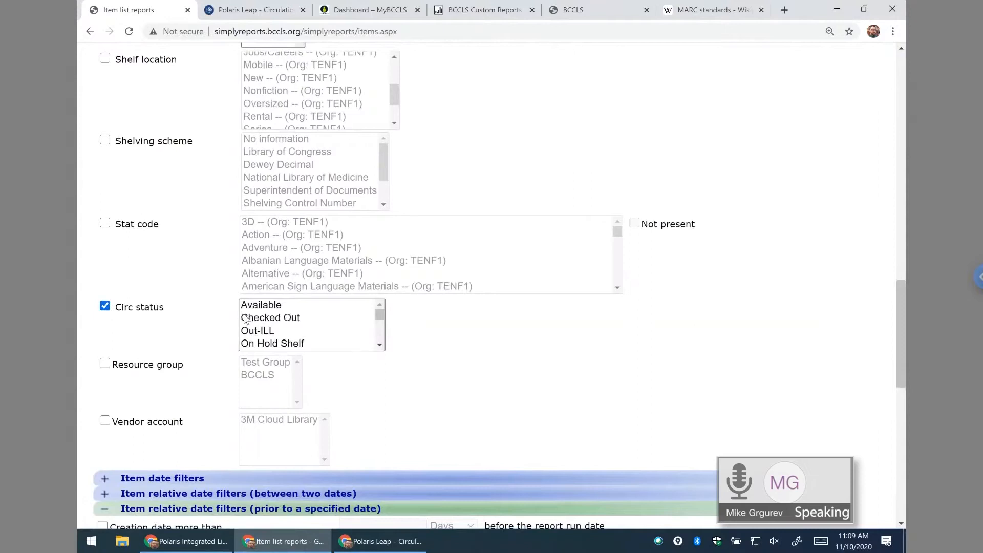
left_click(262, 306)
left_click(380, 345)
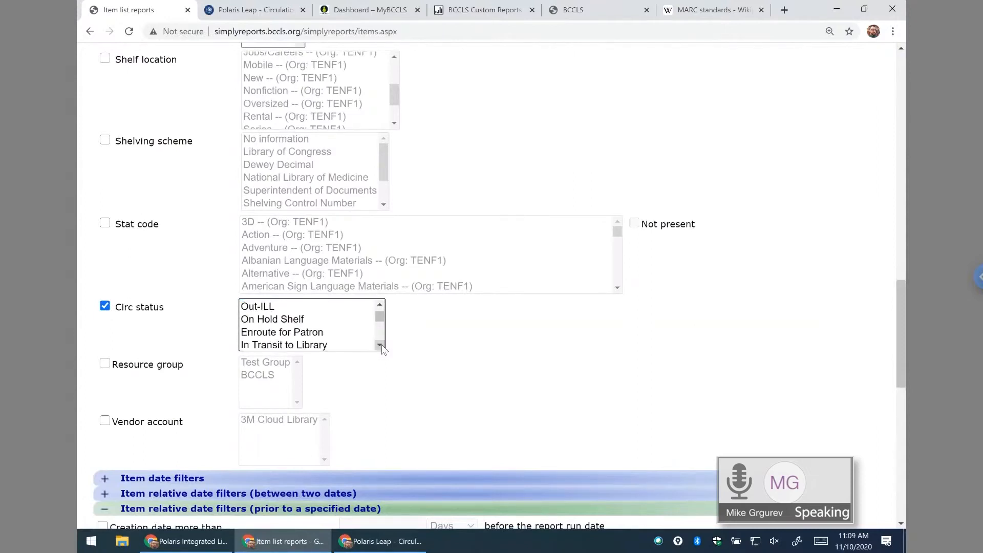
scroll(383, 349, "up", 1)
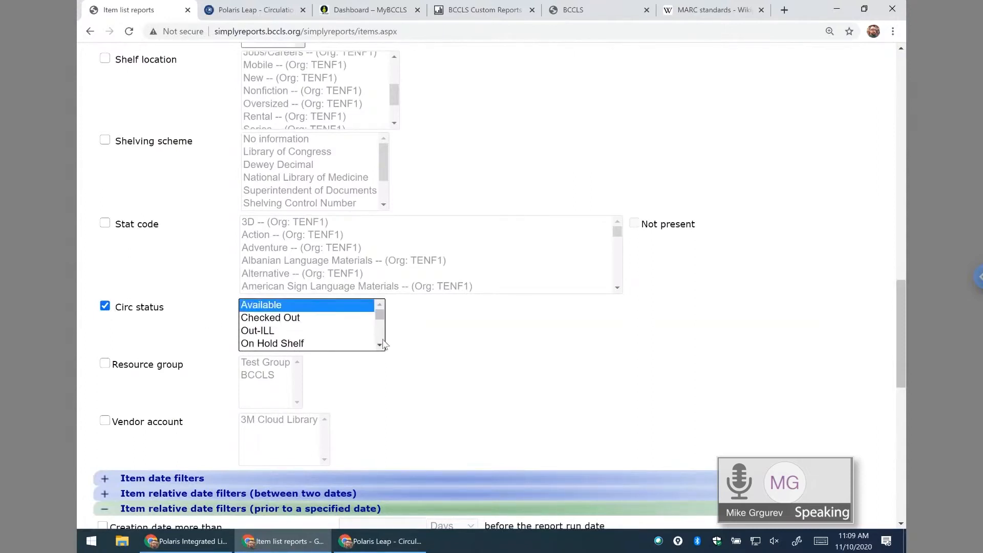
left_click(382, 346)
left_click(380, 305)
left_click(380, 345)
left_click(380, 345)
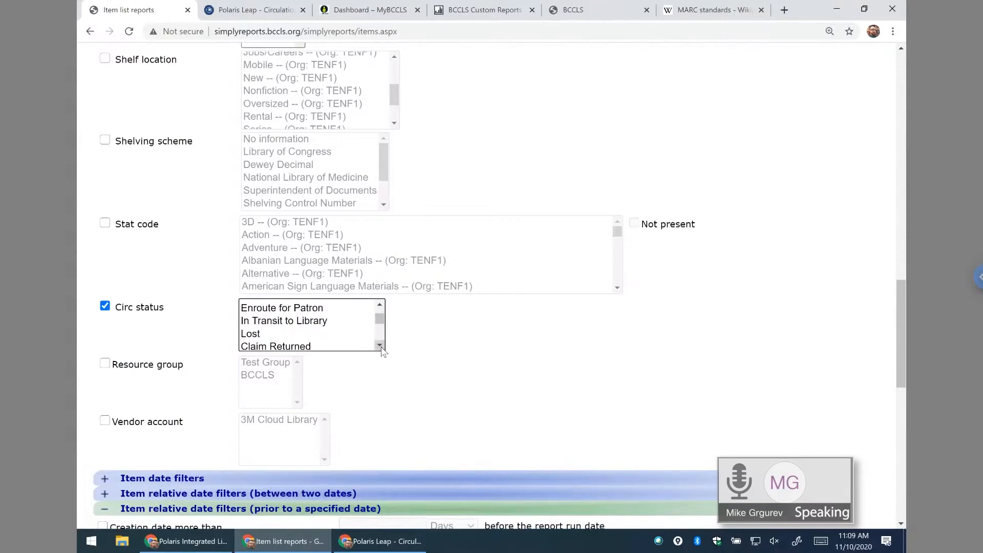
- Preview the report with the Circ status filter applied and close the preview
left_click_drag(901, 308, 901, 78)
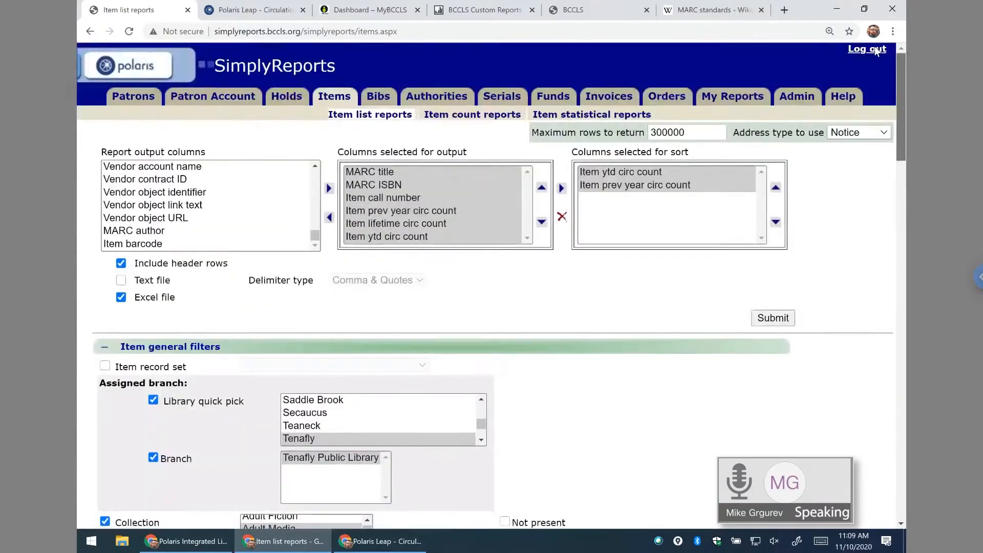
left_click(774, 317)
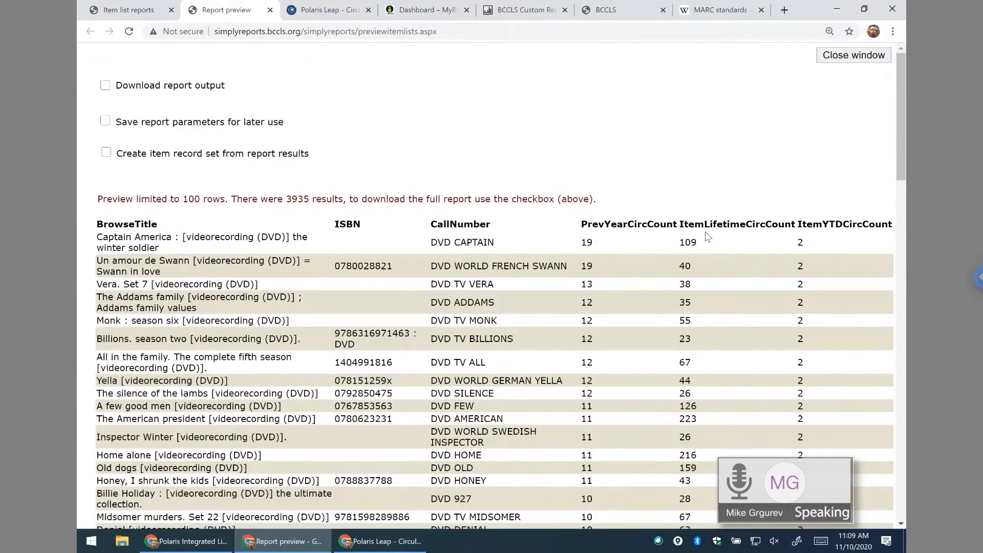
left_click(270, 10)
- Set the YTD circulation filter to less than or equal to 1
left_click_drag(904, 81, 893, 439)
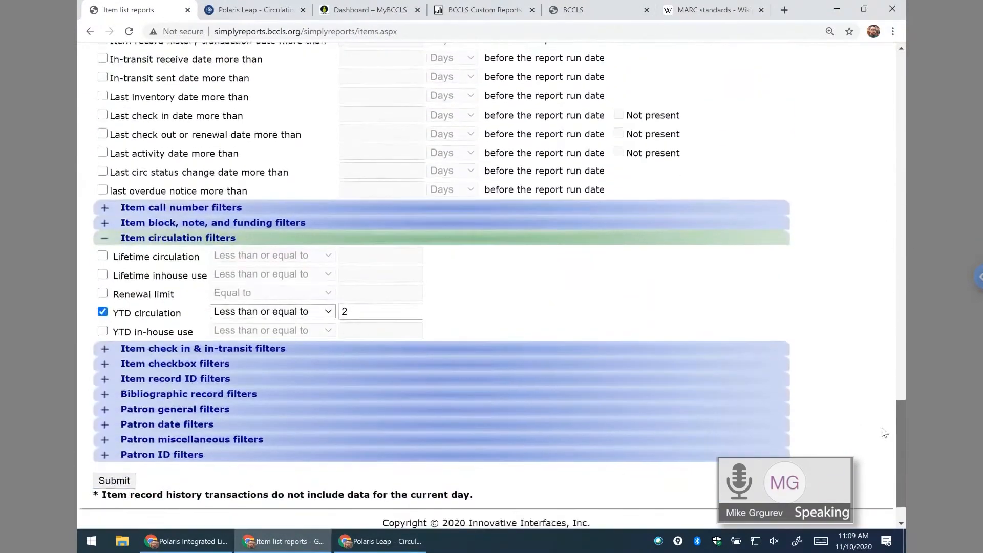
double_click(358, 306)
type("1")
left_click(514, 298)
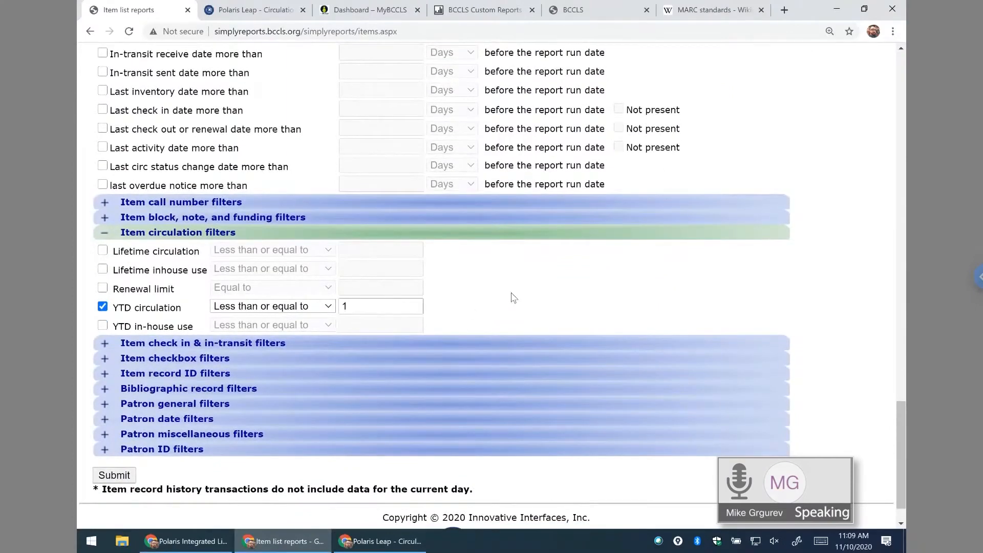
- Set the First available date filter to more than 5 years before the report run date
scroll(316, 161, "up", 2)
double_click(349, 128)
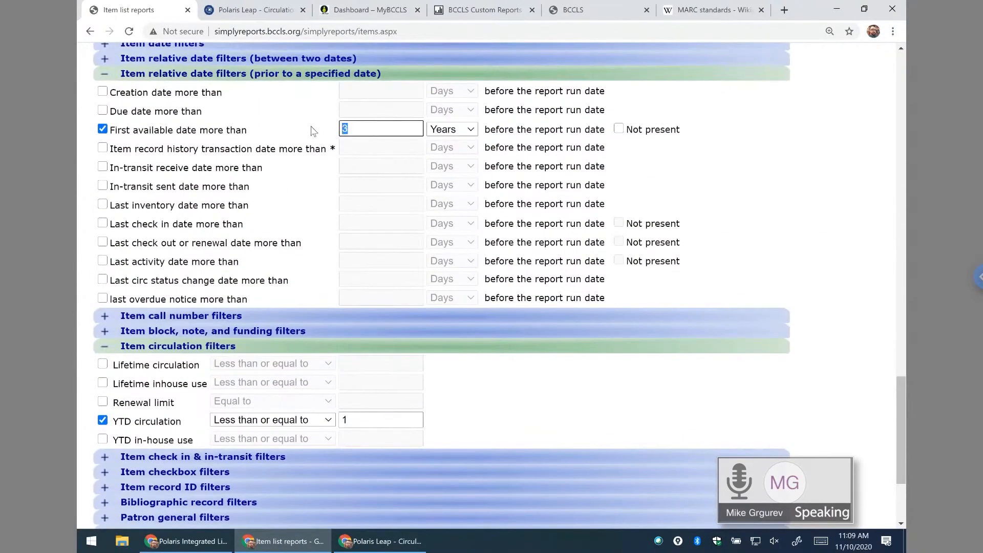
left_click(764, 191)
scroll(533, 346, "down", 1)
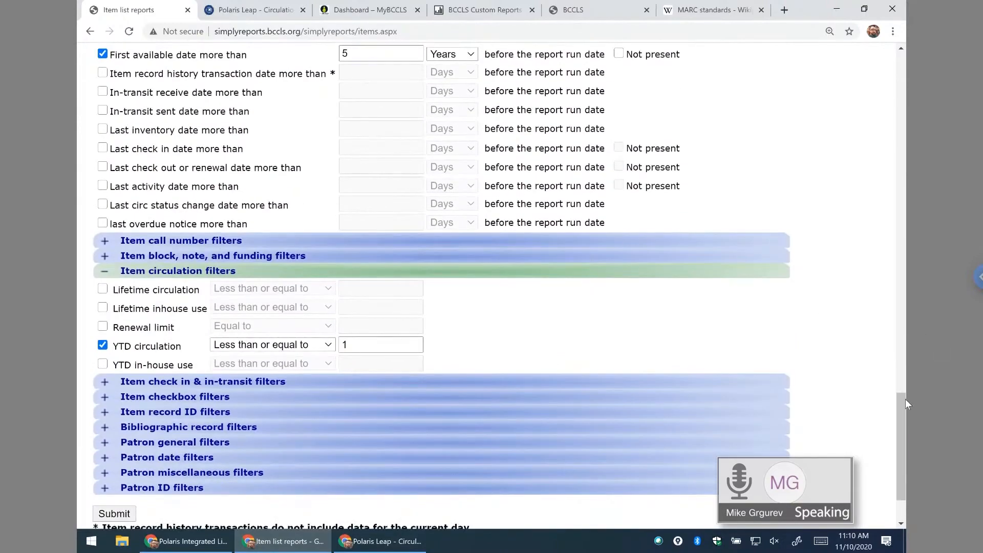
- Preview the report with the tightened circulation and date filters, and close the preview
left_click_drag(905, 400, 903, 57)
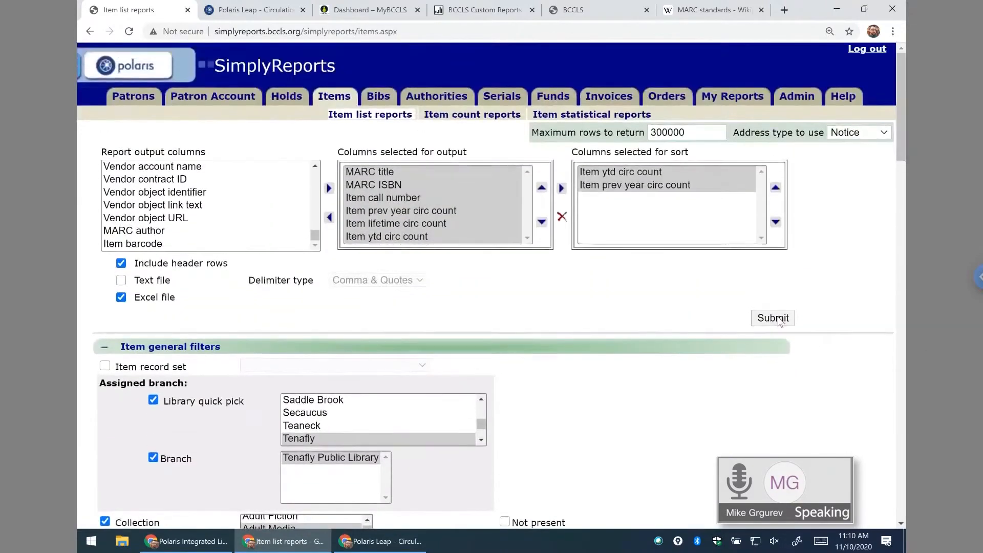
left_click(773, 318)
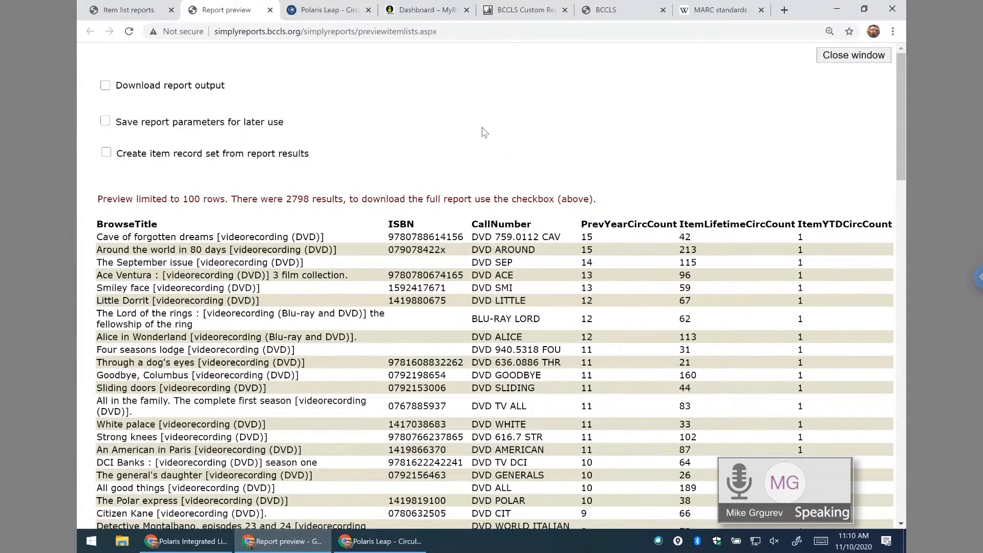
left_click(270, 11)
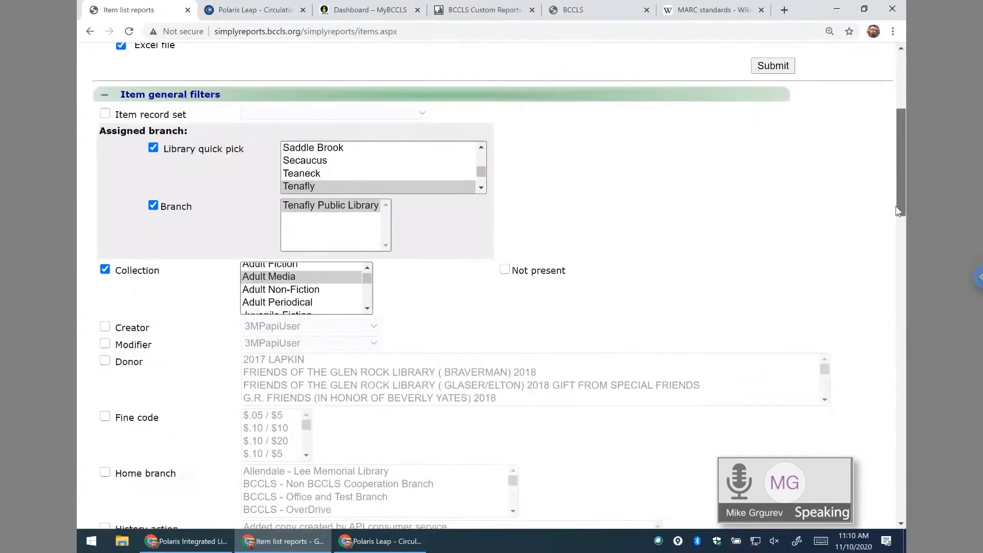
- Look over the item general filters, rerun the report preview to check its circ count columns, and close it
scroll(897, 204, "down", 10)
scroll(855, 140, "up", 10)
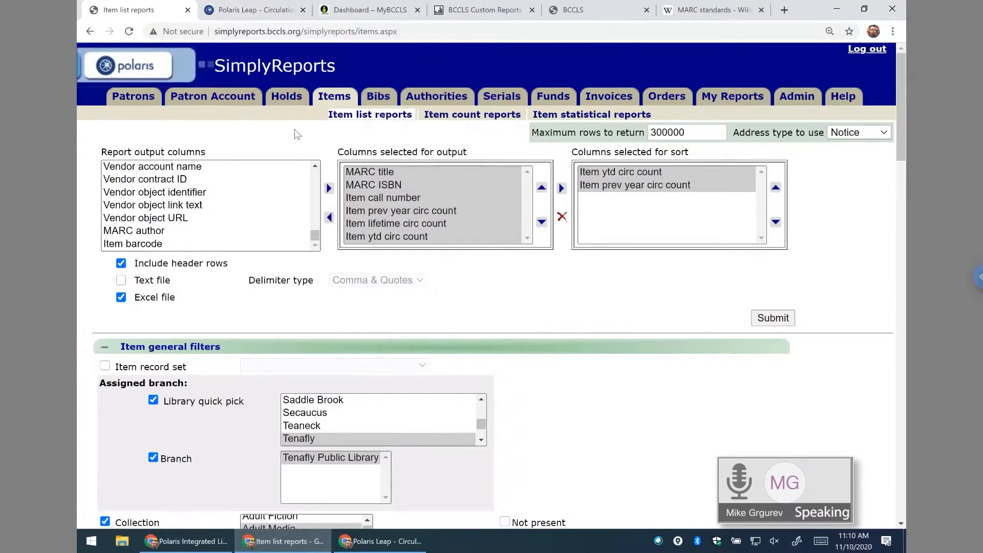
left_click(772, 318)
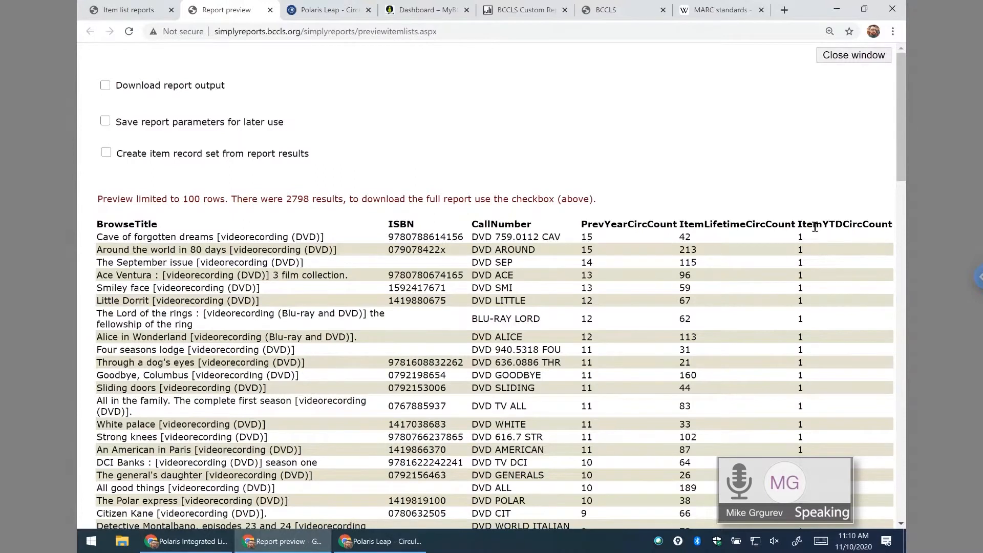
left_click(269, 10)
- Enable the Lifetime circulation filter with less than or equal to 10, preview the report, and close the preview
left_click_drag(898, 68, 896, 425)
left_click(103, 218)
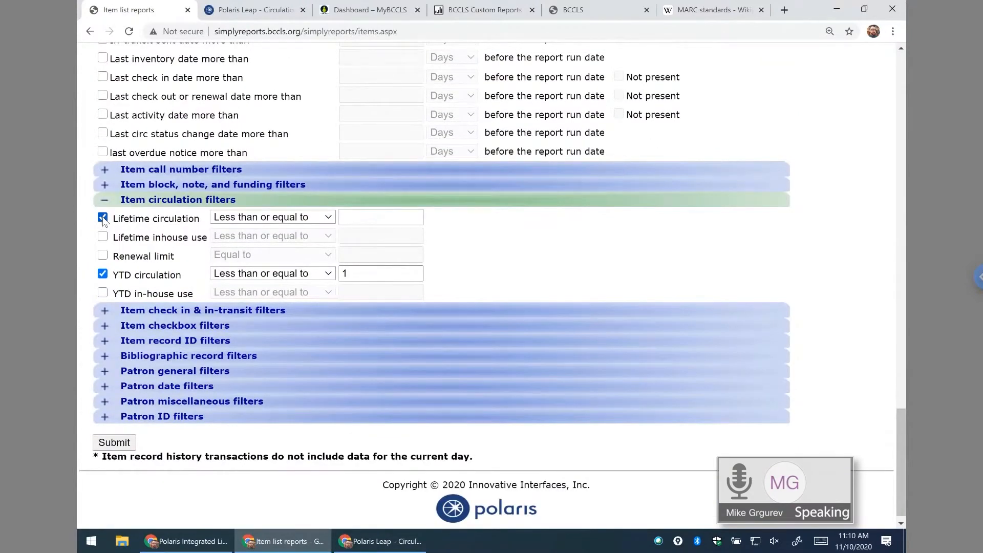
left_click(389, 213)
type("10")
left_click(530, 241)
left_click(112, 443)
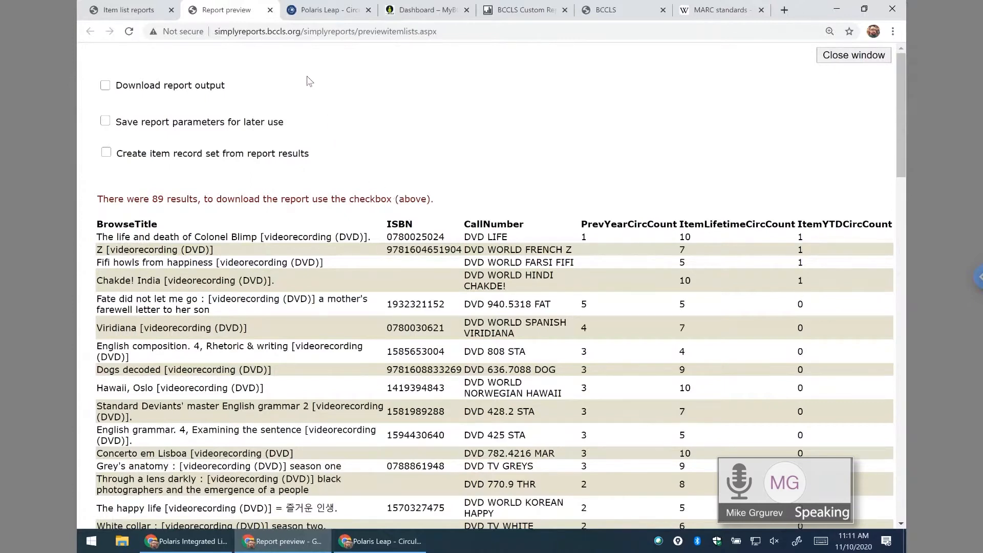
left_click(270, 9)
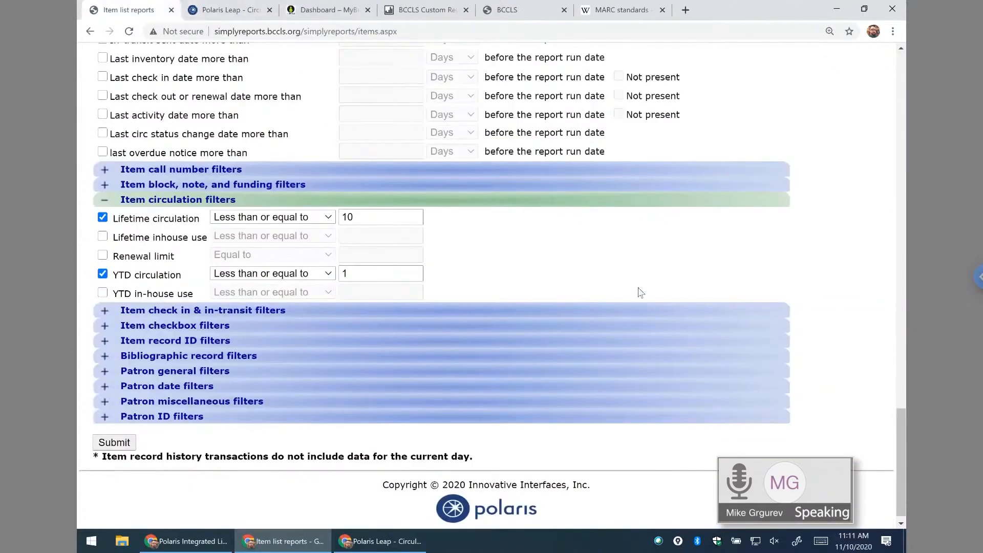
- Set the Lifetime circulation filter to less than or equal to 5
left_click_drag(378, 220, 307, 223)
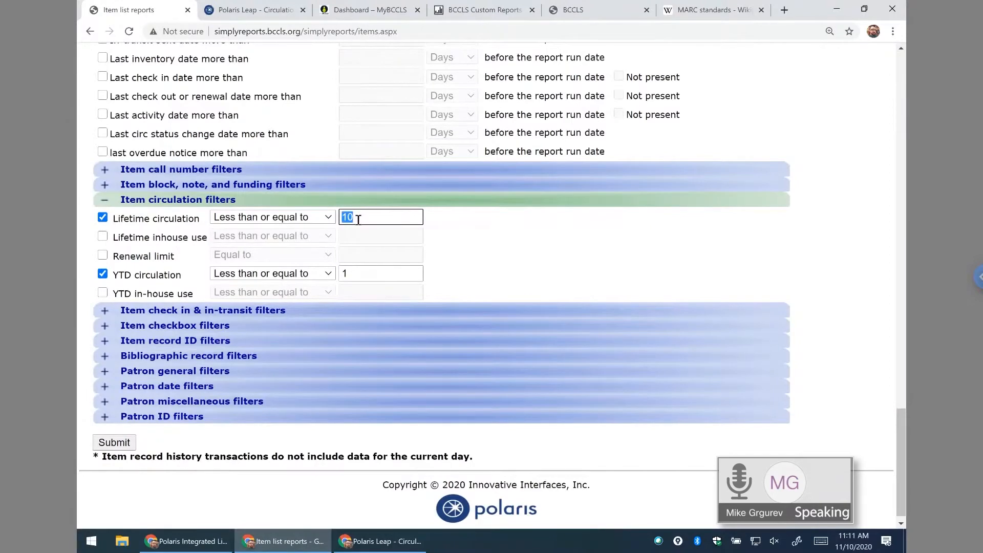
type("5")
left_click(501, 270)
scroll(501, 276, "up", 1)
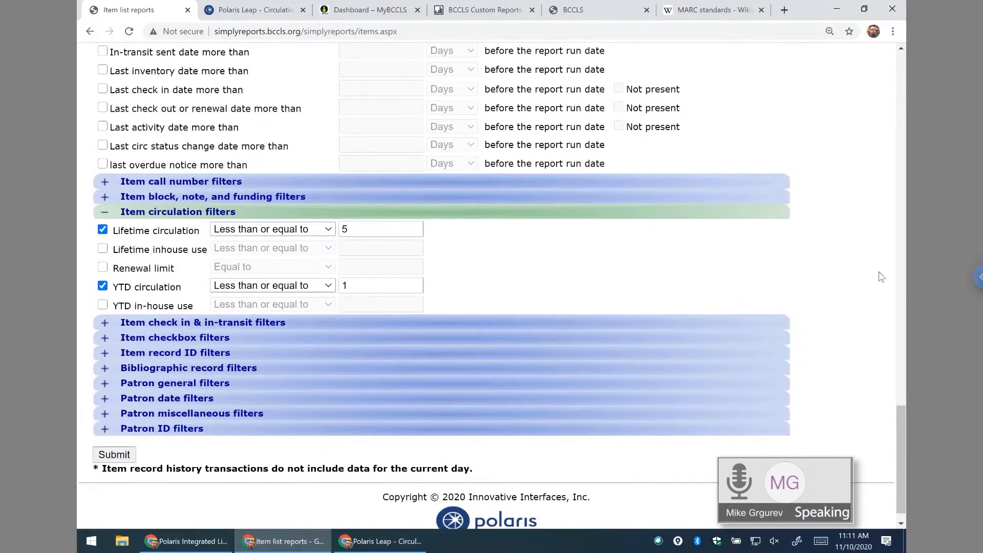
- Move Item prev year circ count above Item ytd circ count in the columns selected for sort
left_click_drag(903, 413, 866, 73)
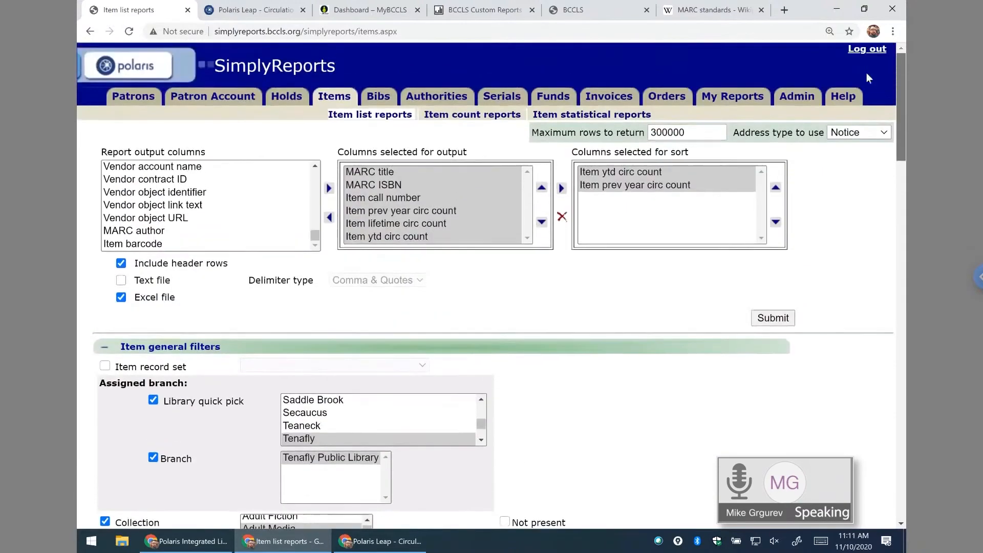
left_click(636, 185)
left_click(780, 189)
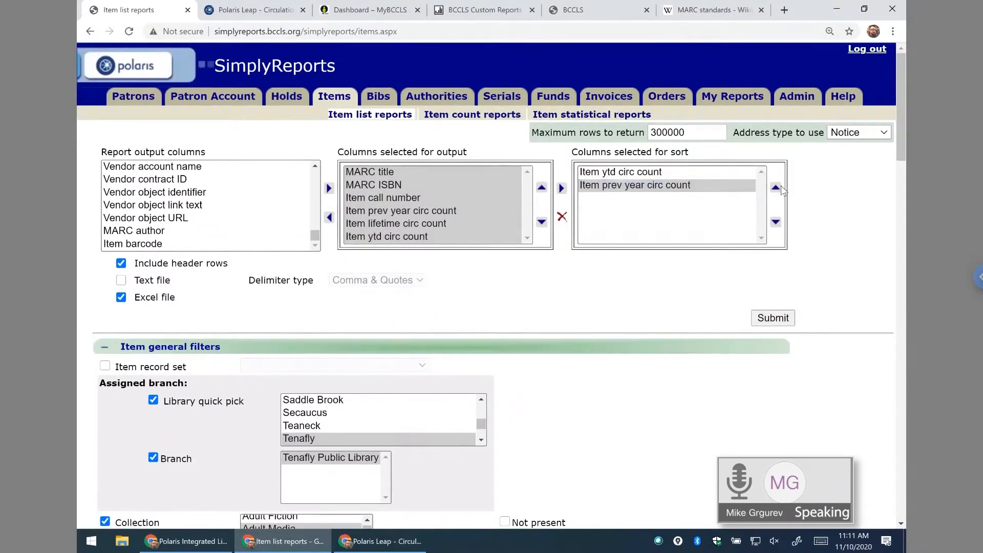
left_click(776, 188)
- Preview the report, examine the previous year, lifetime and YTD circ counts of the listed DVDs, and close the preview
left_click(774, 319)
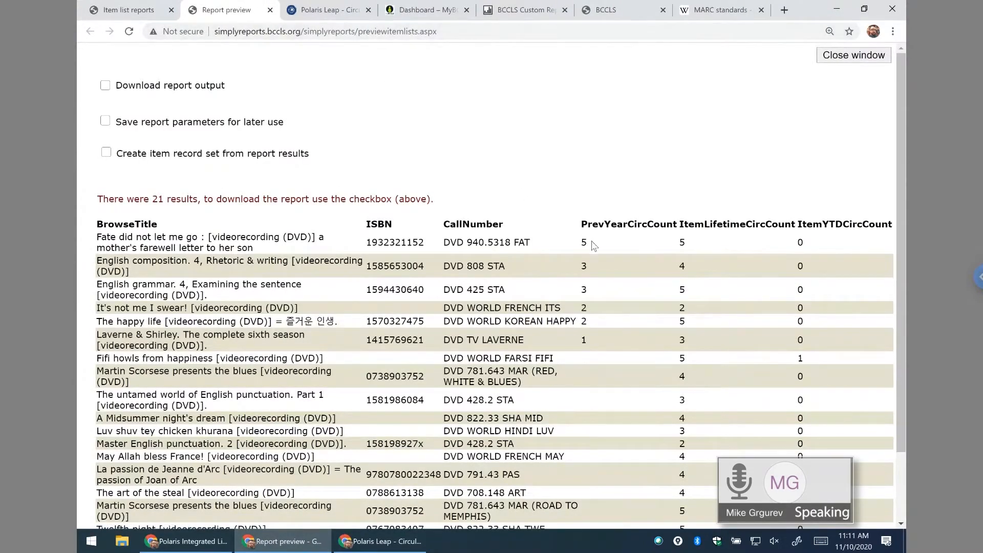
scroll(593, 246, "down", 1)
scroll(593, 246, "down", 1)
scroll(592, 246, "up", 2)
left_click_drag(591, 243, 157, 233)
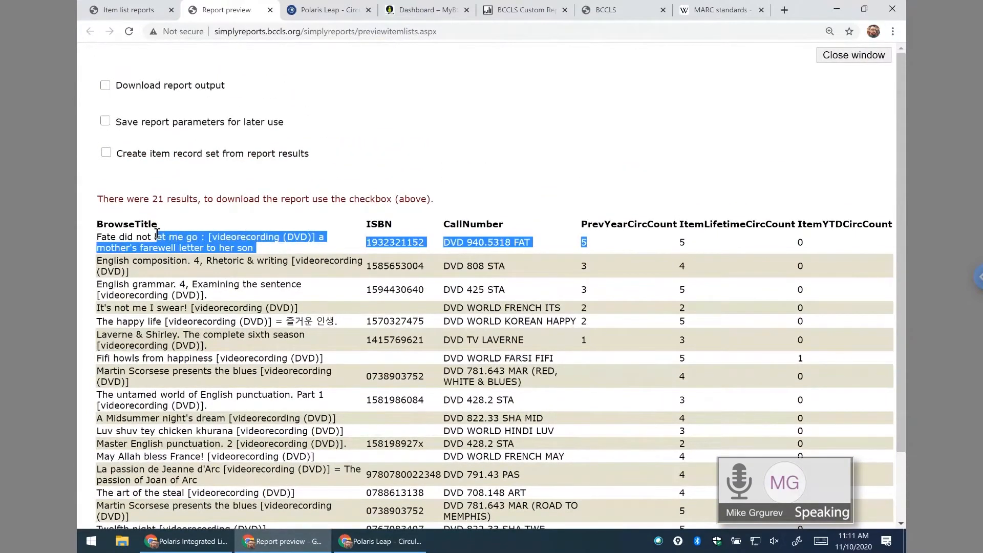
left_click(600, 294)
scroll(600, 294, "down", 2)
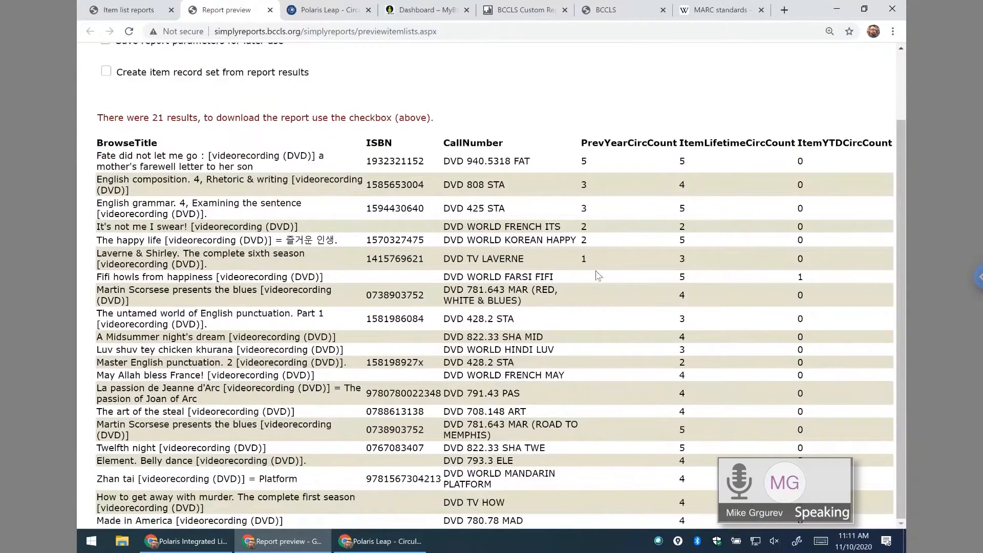
scroll(407, 168, "up", 1)
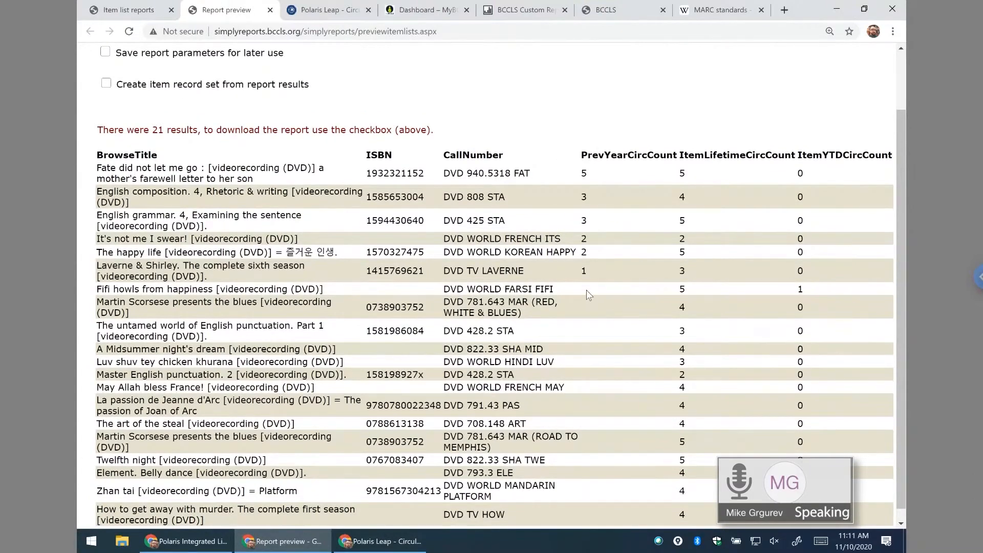
scroll(585, 290, "down", 1)
scroll(591, 324, "up", 2)
scroll(591, 324, "down", 2)
scroll(591, 324, "up", 1)
scroll(593, 330, "down", 1)
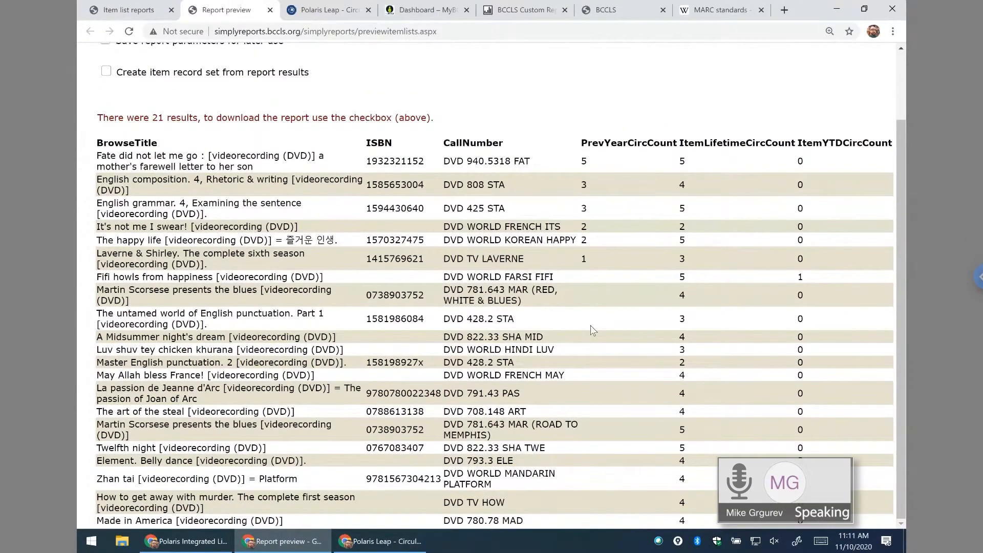
left_click_drag(795, 336, 811, 340)
left_click_drag(689, 340, 676, 339)
left_click(270, 9)
- Disable the Material type filter and change the Collection filter to Adult Non-Fiction
left_click_drag(902, 96, 893, 225)
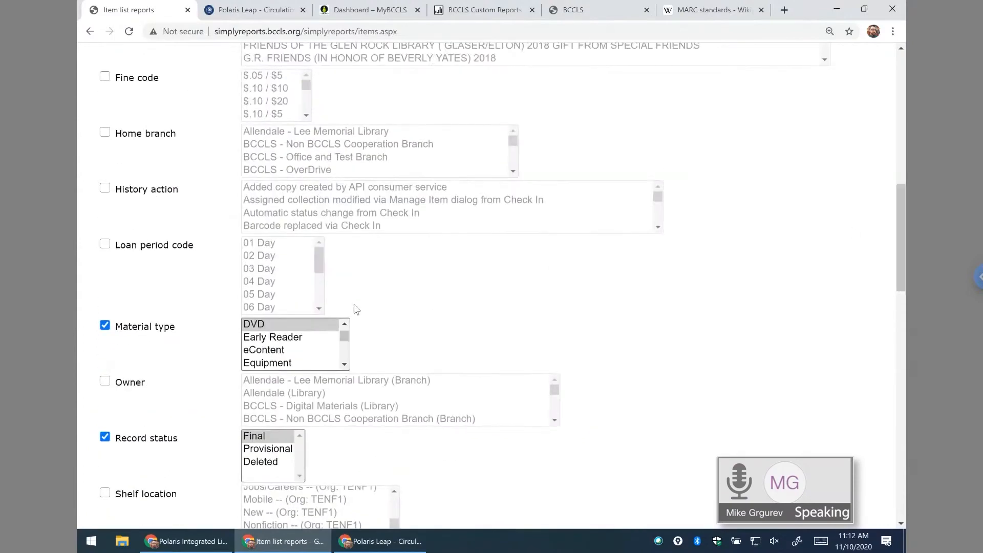
left_click(257, 328)
left_click(105, 325)
left_click_drag(899, 265, 896, 189)
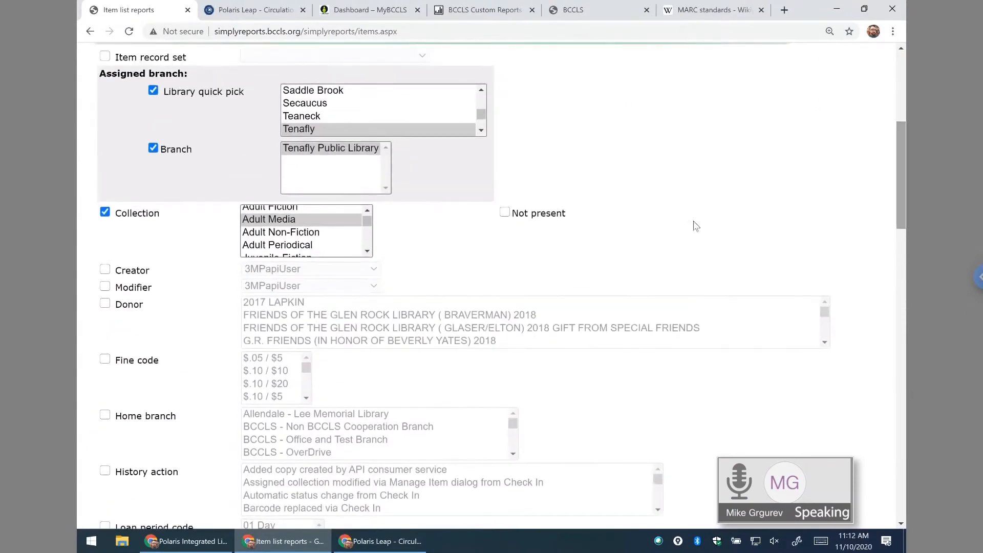
left_click(279, 234)
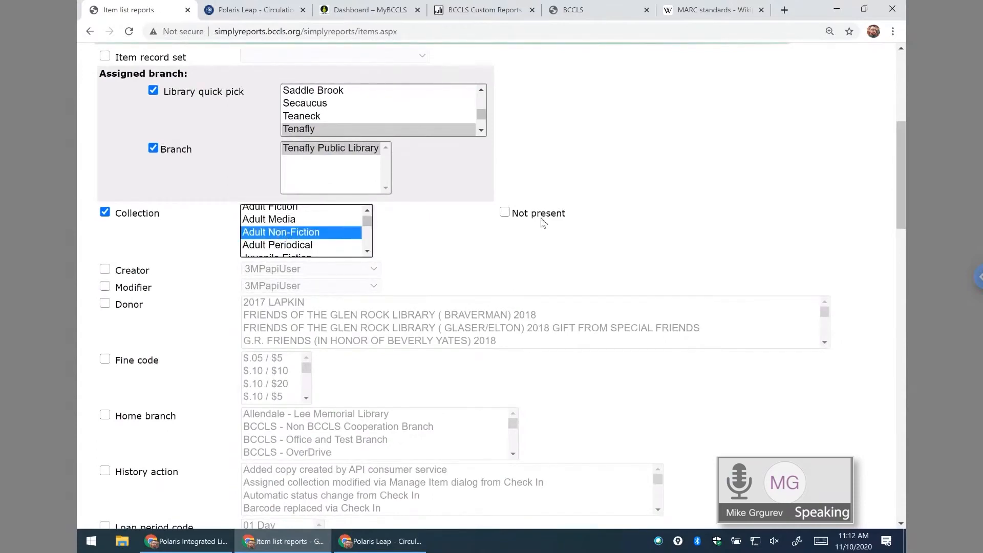
- Disable the First available date, Lifetime circulation and YTD circulation filters
left_click_drag(900, 169, 890, 372)
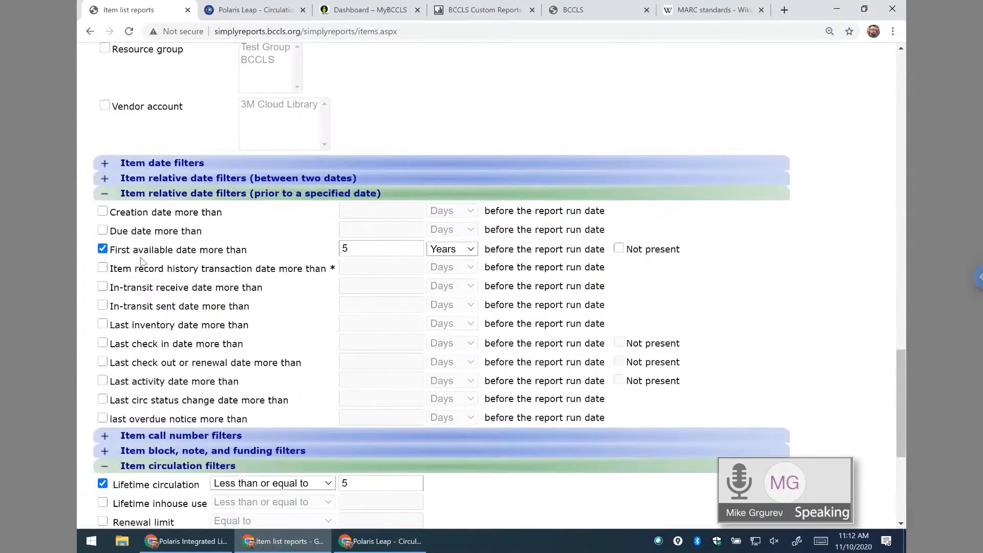
left_click(102, 249)
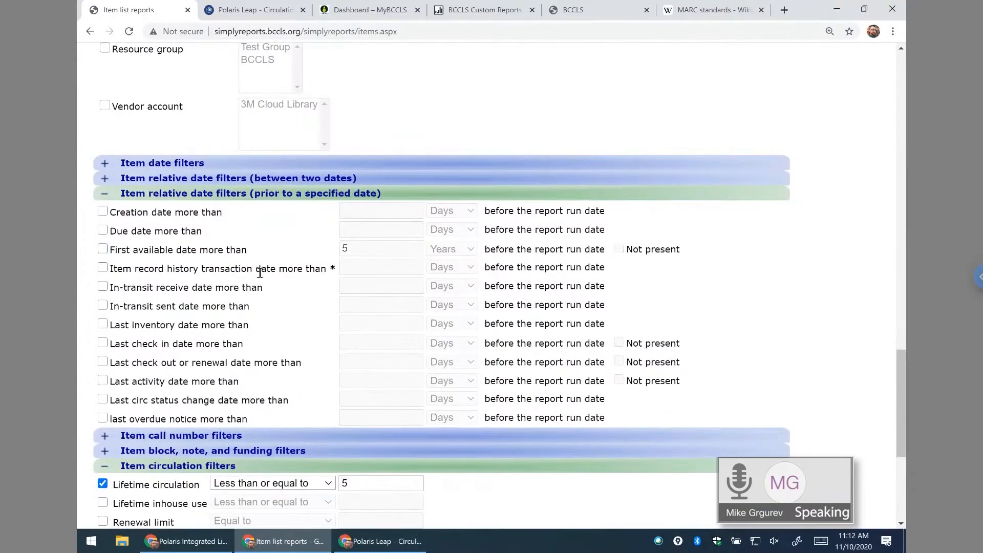
scroll(259, 271, "down", 1)
left_click(103, 433)
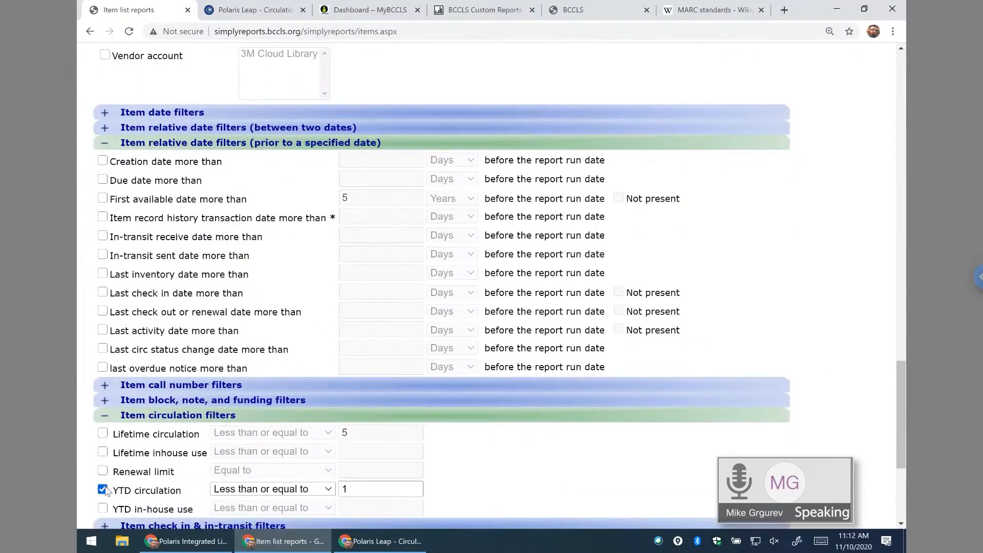
left_click(102, 489)
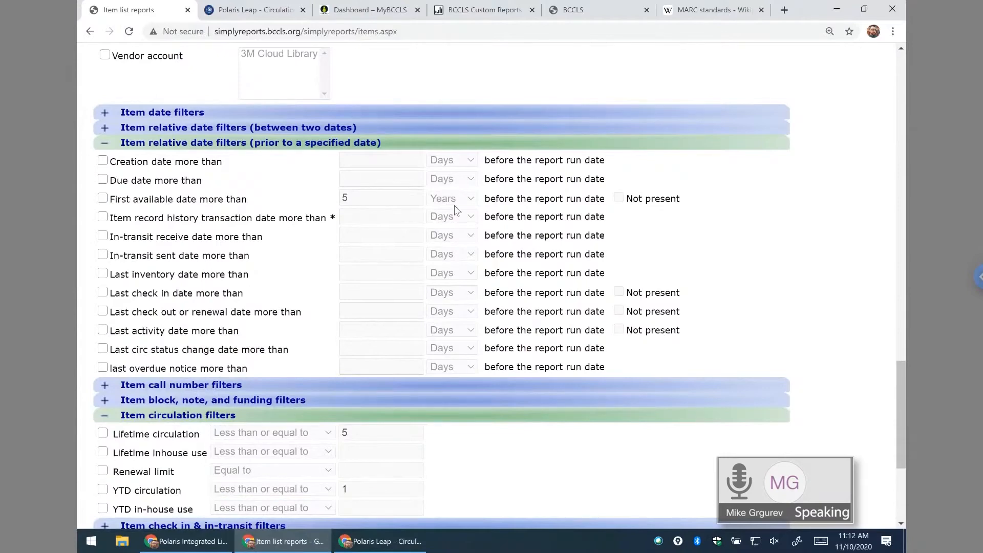
- Enable the Last check out or renewal date filter with more than 3 years before the report run date
left_click_drag(904, 373, 893, 356)
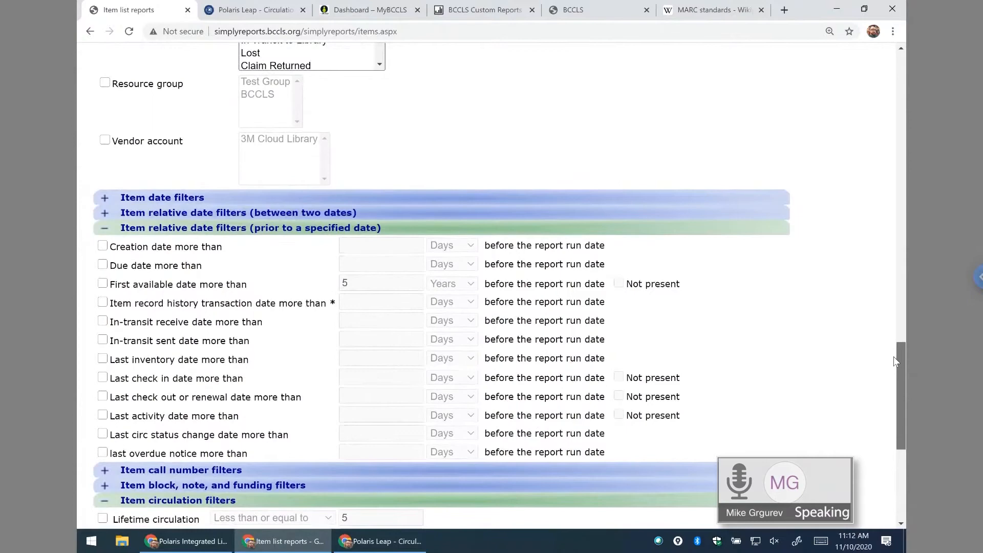
scroll(893, 358, "down", 1)
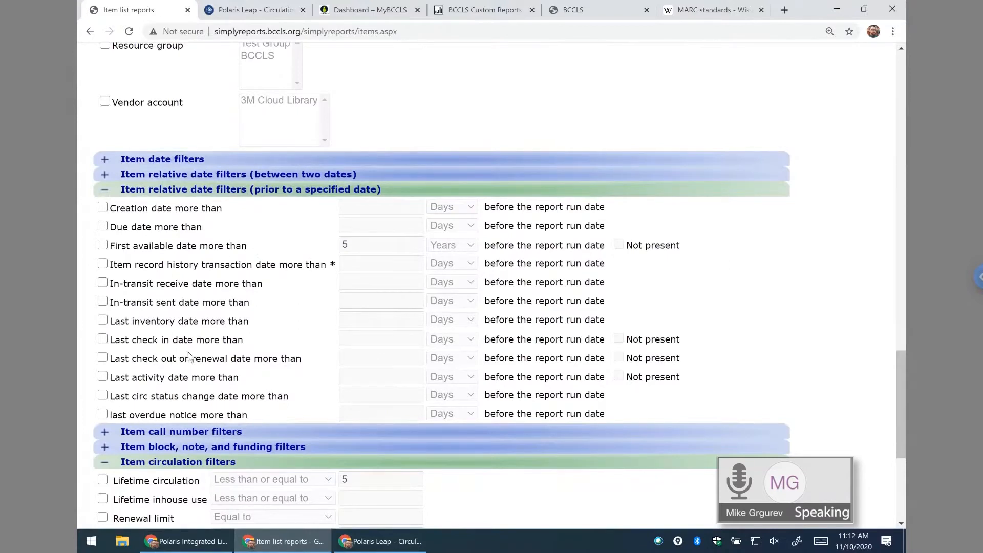
left_click(103, 358)
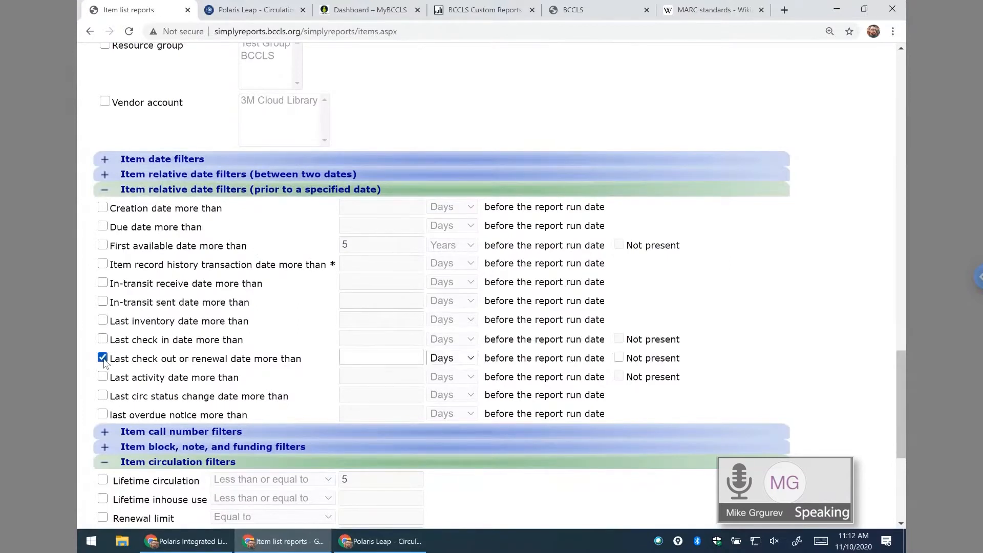
left_click(375, 357)
left_click(455, 359)
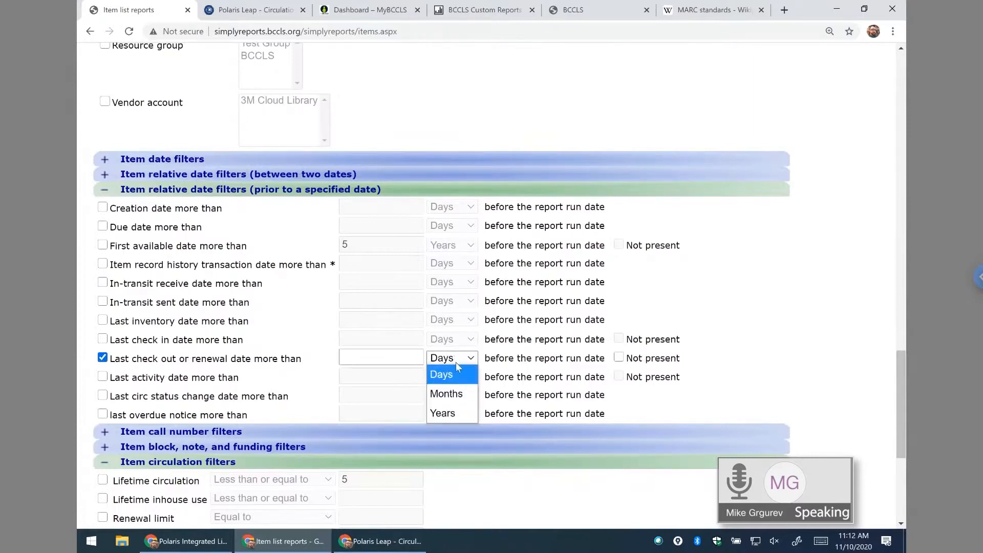
left_click(450, 412)
left_click(378, 357)
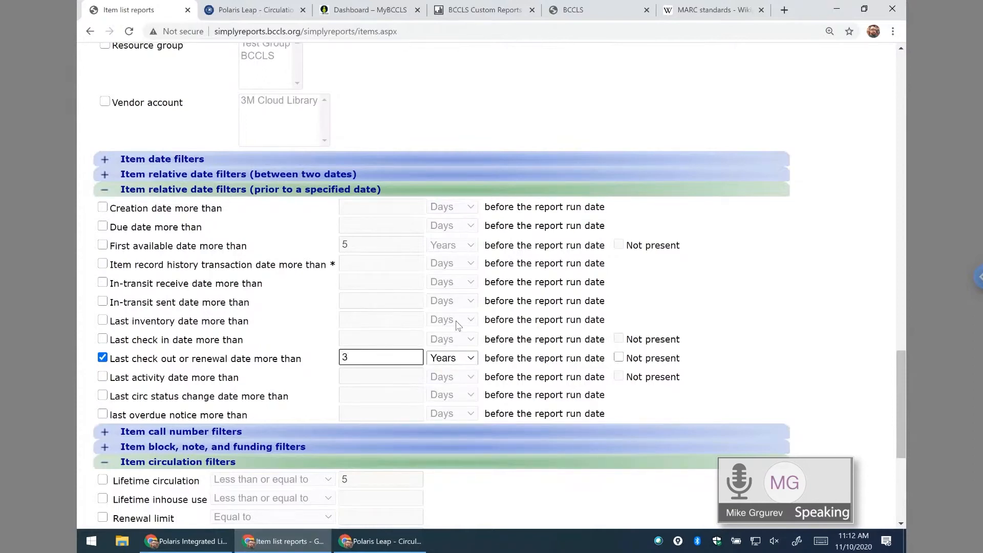
- Preview the Adult Non-Fiction report with the last check out date filter, and close the preview
left_click_drag(900, 356, 886, 94)
left_click(778, 240)
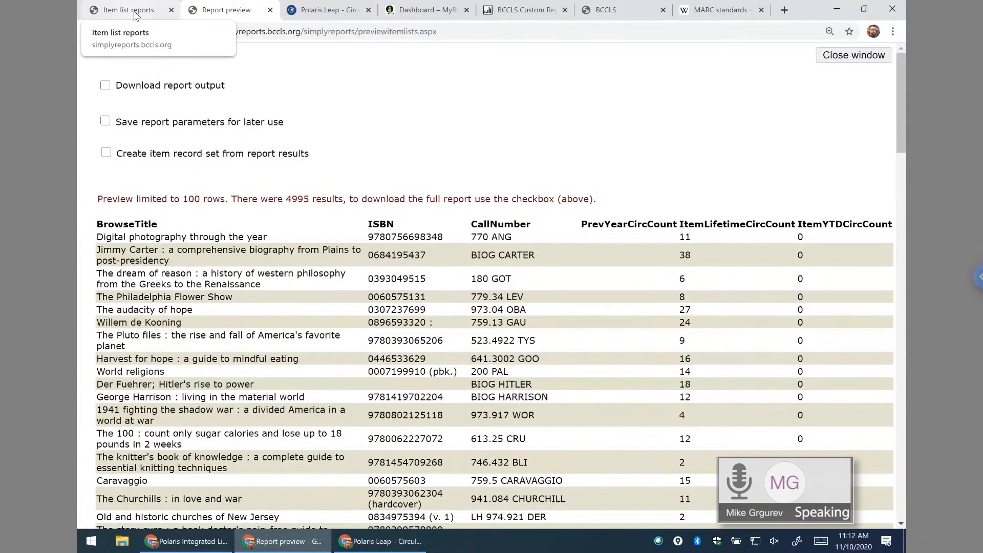
left_click(269, 11)
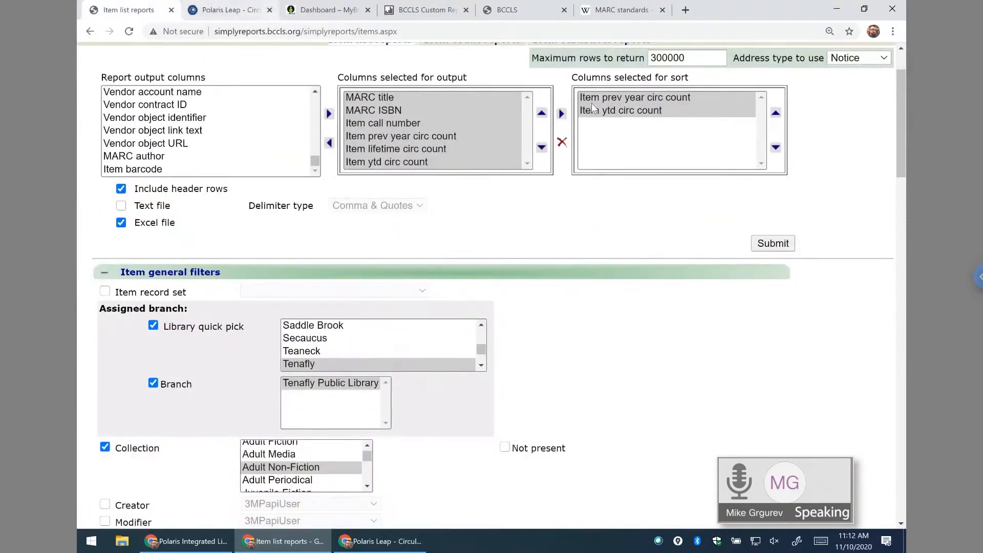
- Enable the Classification number filter in the item call number filters with the range 641.5 to 641.59999999999
left_click_drag(901, 154, 901, 205)
scroll(900, 205, "down", 10)
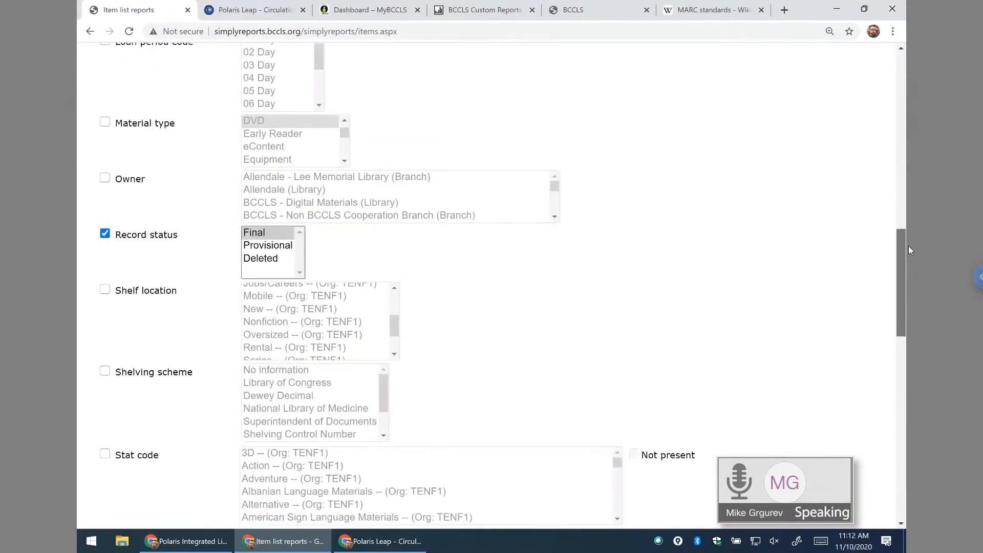
left_click_drag(902, 265, 908, 437)
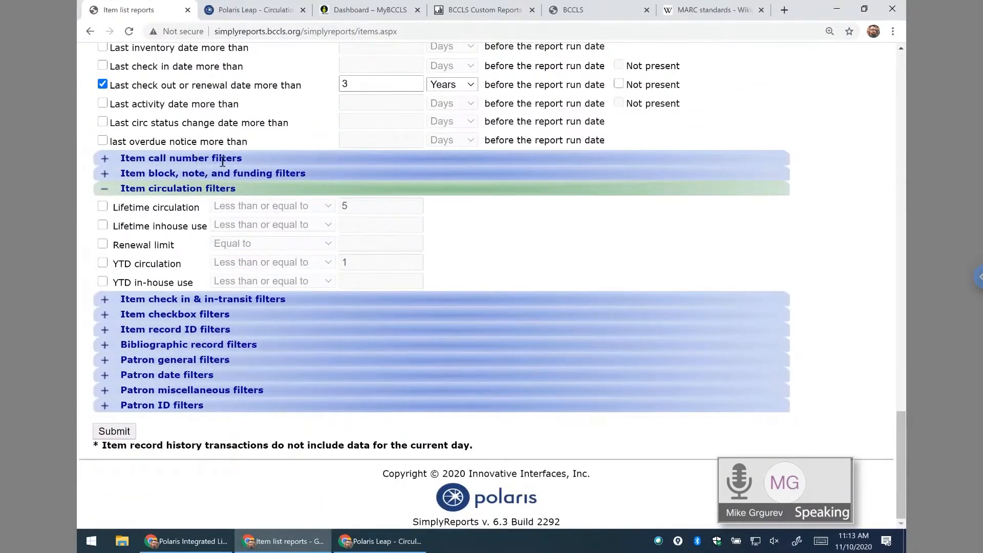
left_click(110, 159)
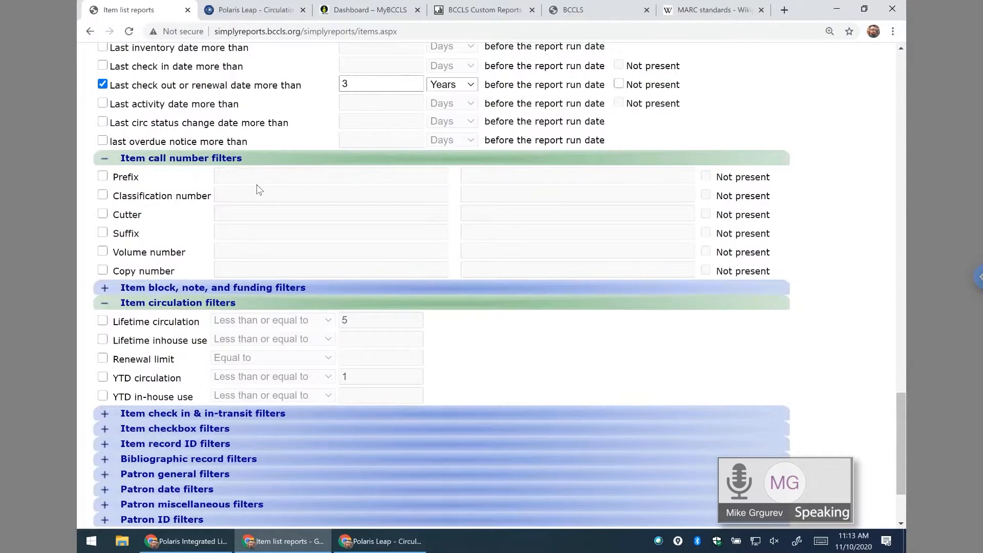
left_click(103, 196)
left_click(222, 197)
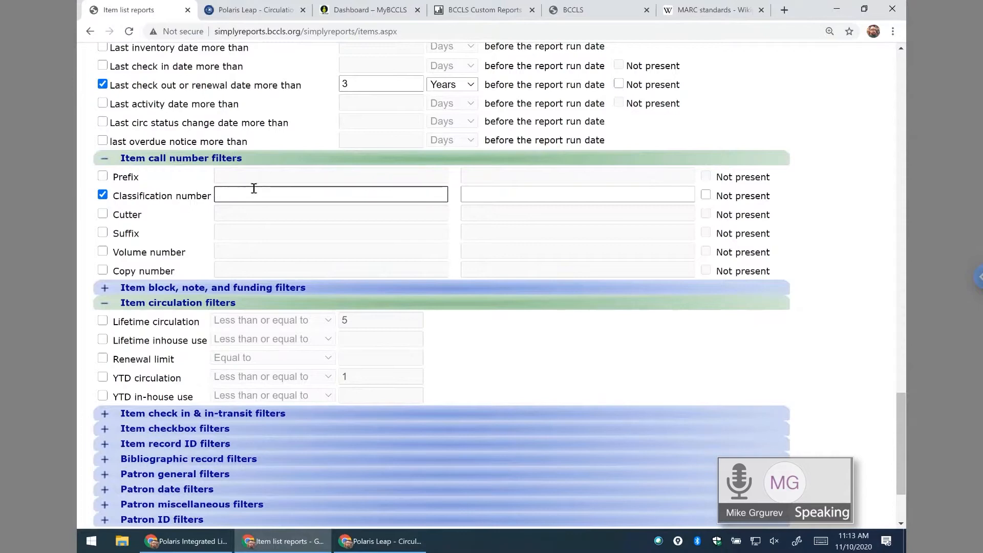
type("641.5")
left_click(498, 191)
type("64")
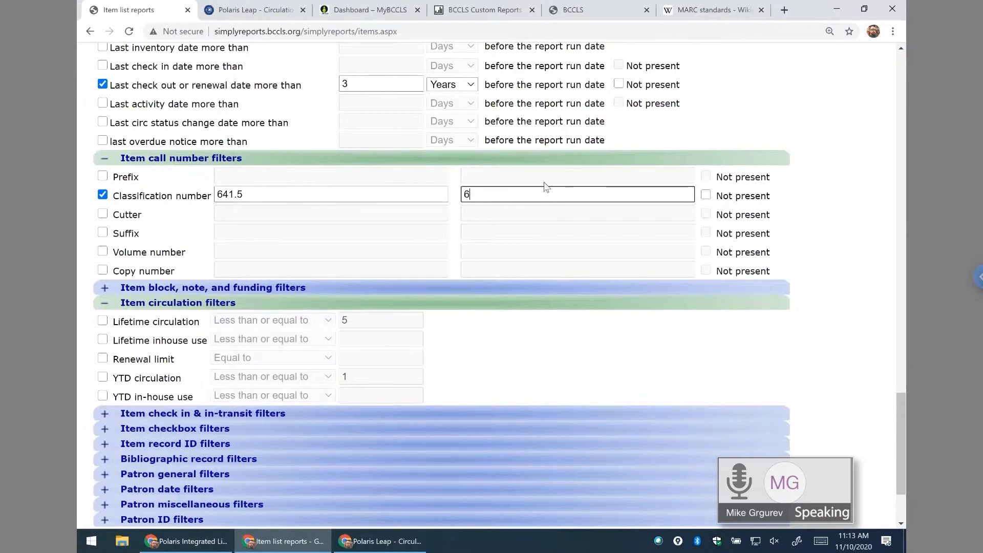
type("1.59999999999")
- Review the enabled general, relative date and call number filters of the item report
left_click_drag(902, 405, 858, 346)
scroll(886, 112, "up", 3)
scroll(858, 346, "down", 5)
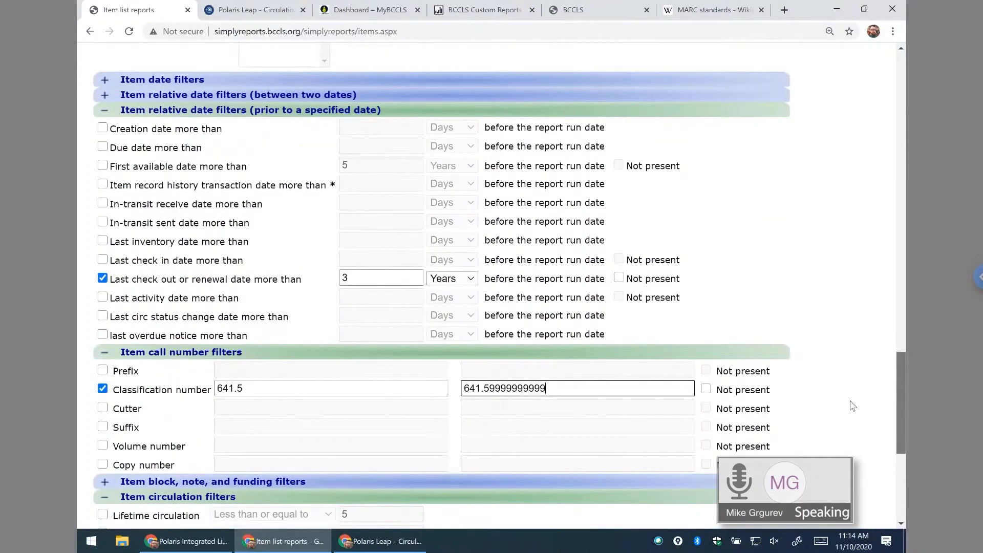
left_click_drag(852, 406, 826, 322)
scroll(827, 321, "up", 3)
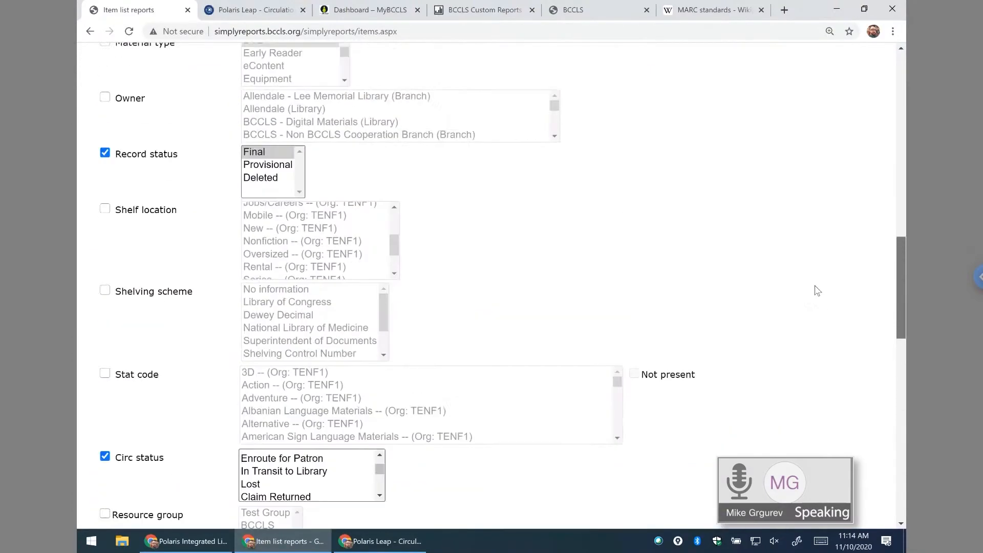
scroll(814, 294, "up", 12)
scroll(856, 275, "down", 13)
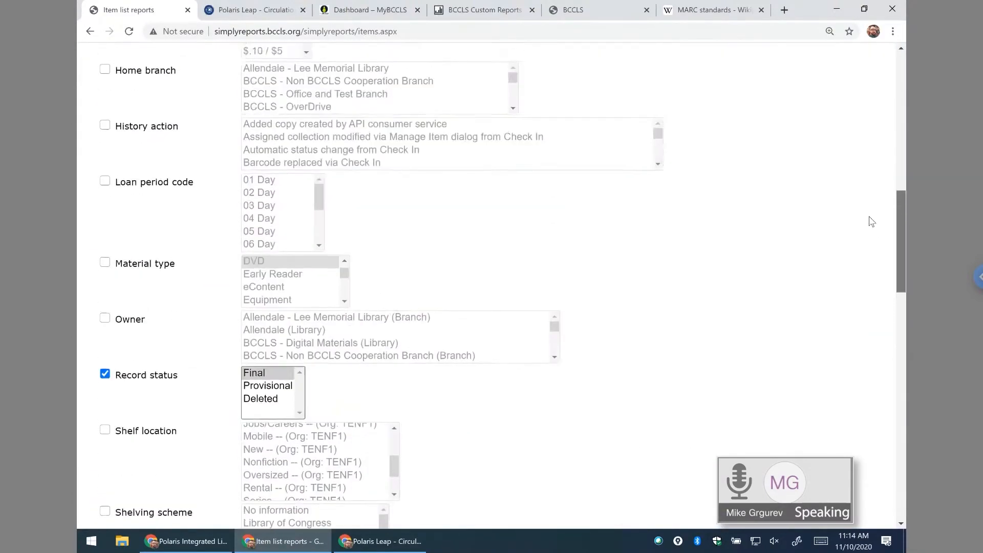
scroll(870, 219, "up", 3)
left_click_drag(900, 225, 867, 416)
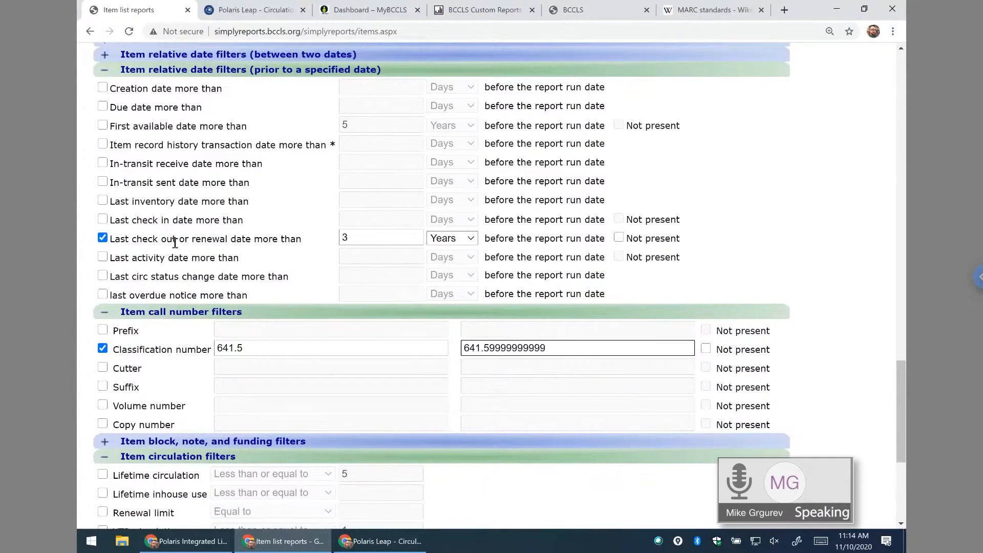
- Preview the report limited to the classification number range, look through the listed cookbooks, and close the preview
left_click_drag(901, 368, 904, 108)
left_click(783, 307)
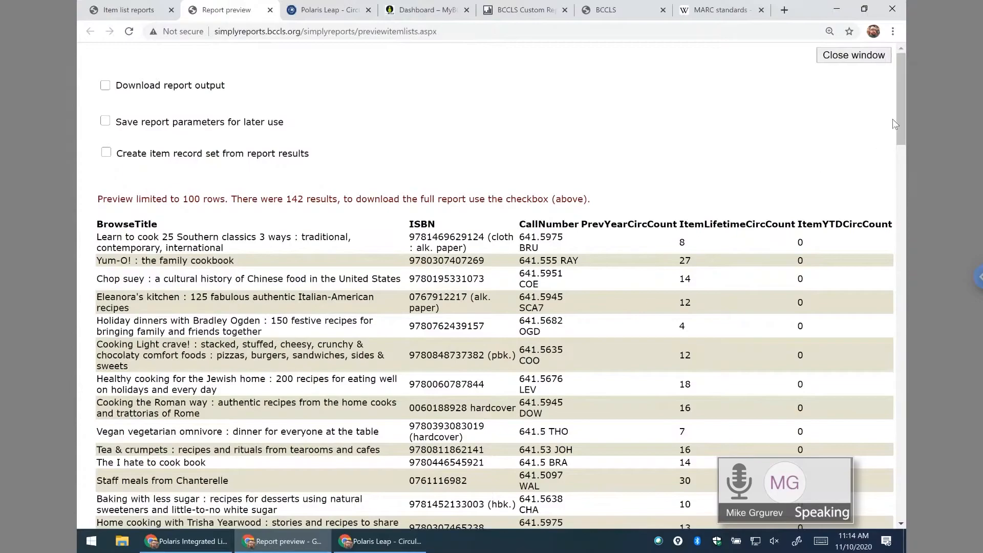
scroll(898, 124, "down", 10)
scroll(884, 219, "down", 2)
scroll(886, 238, "up", 10)
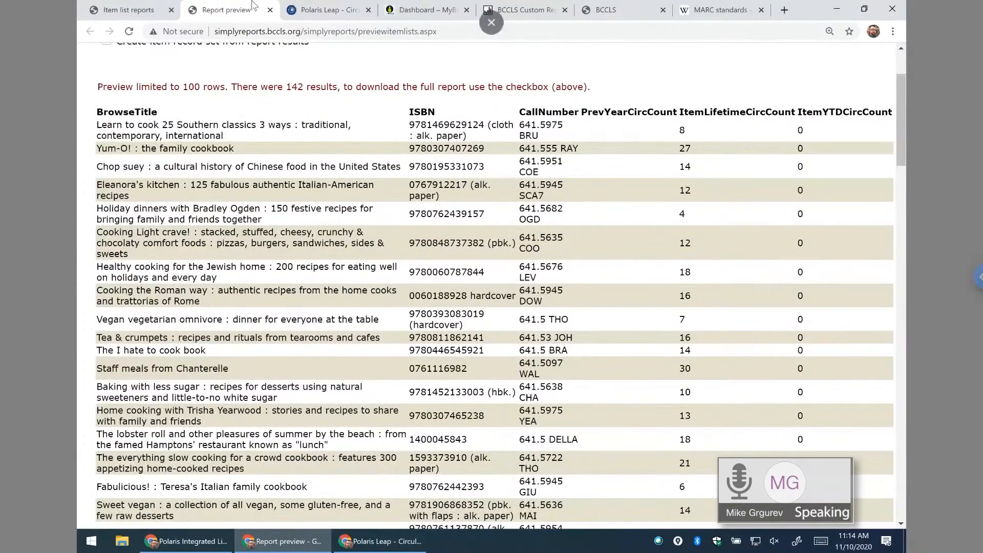
left_click(270, 9)
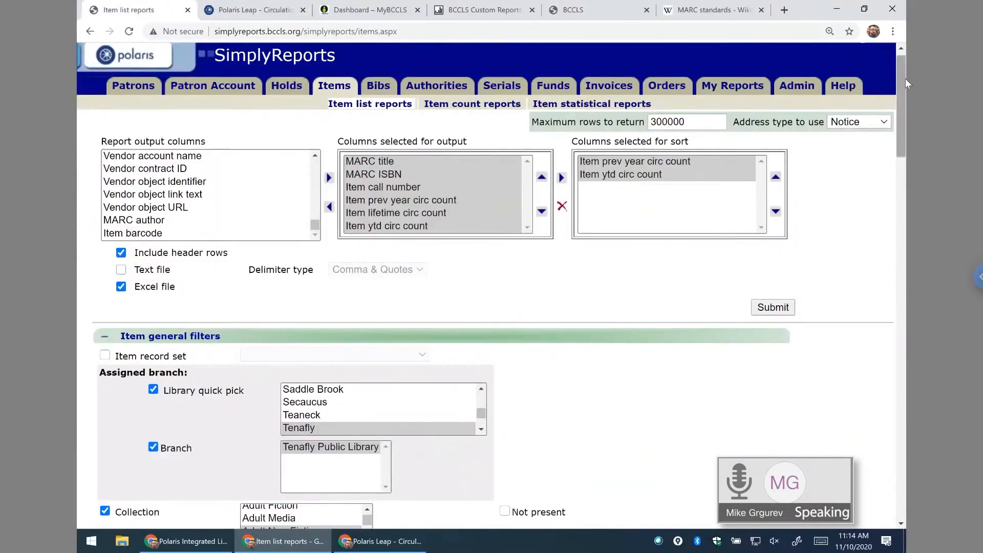
- Review the Classification number range in the item call number filters of the report
left_click_drag(899, 107, 886, 369)
scroll(886, 370, "down", 5)
left_click(292, 254)
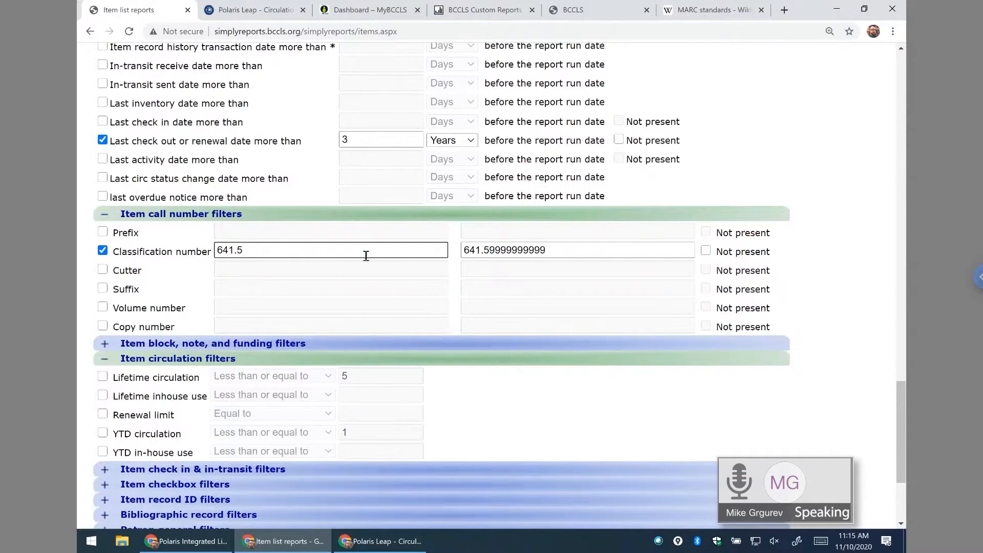
left_click(102, 251)
left_click(102, 251)
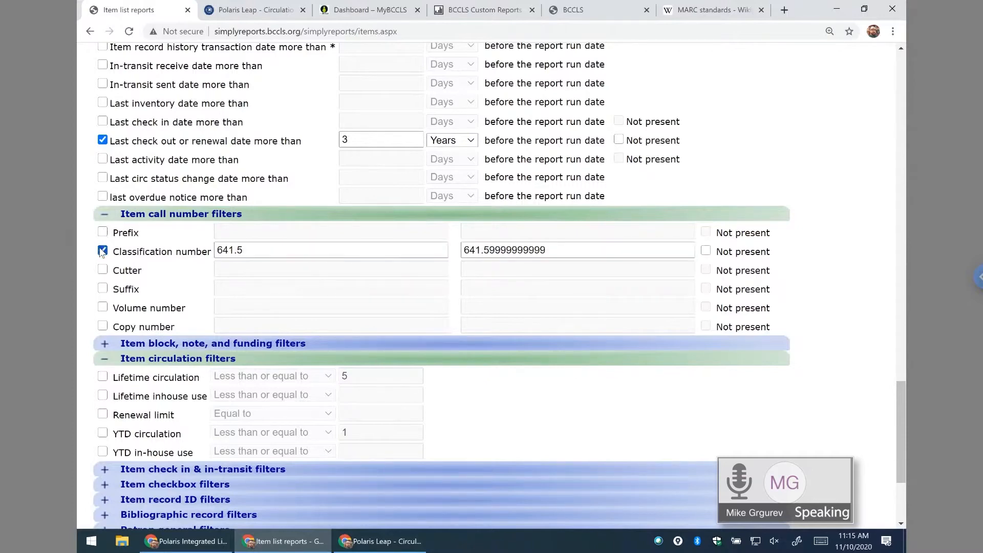
left_click(293, 246)
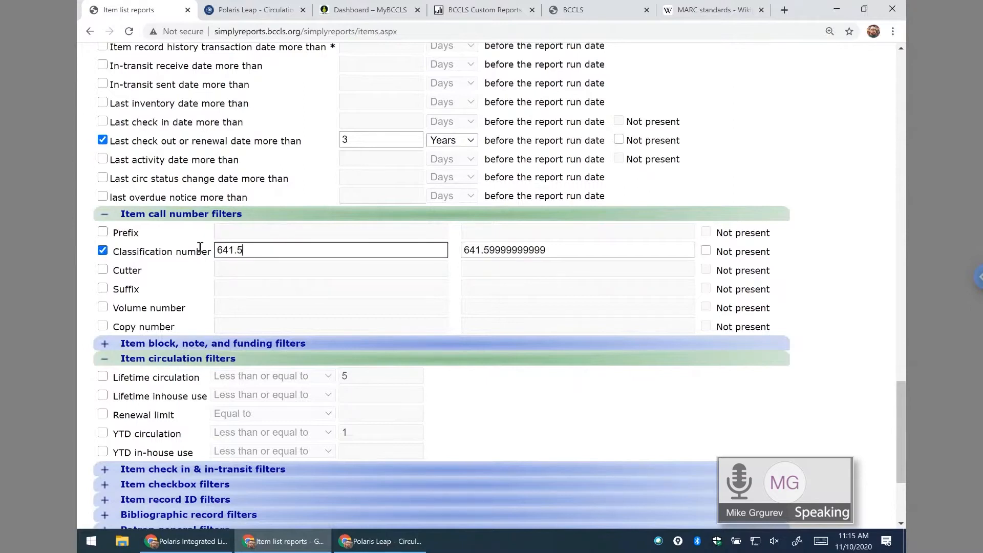
left_click(106, 251)
left_click(107, 252)
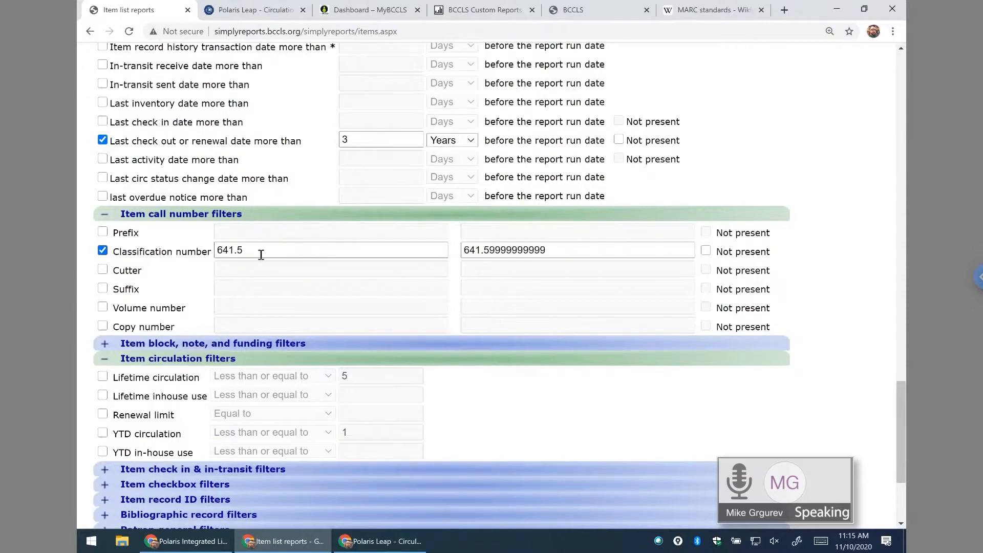
left_click(103, 269)
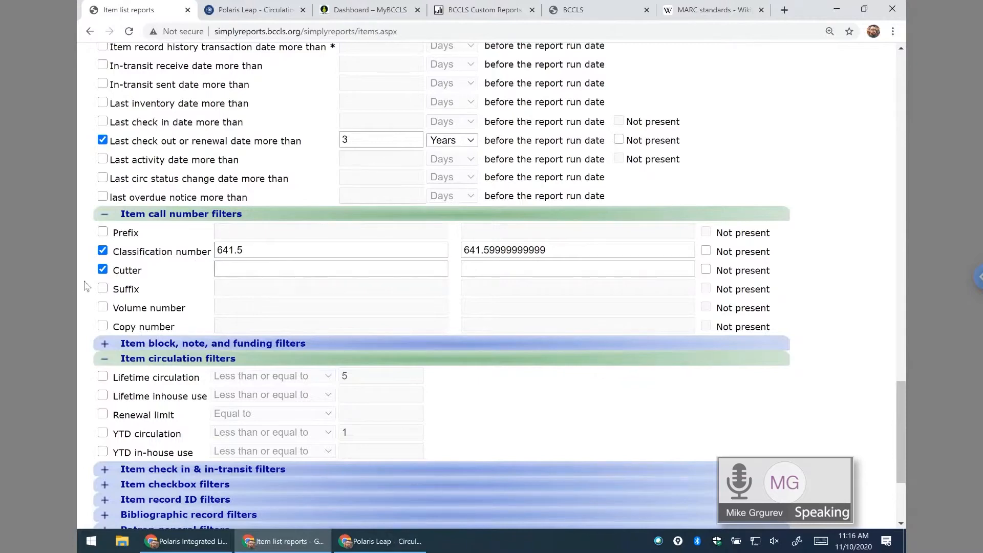
left_click(103, 269)
left_click(102, 251)
left_click(103, 232)
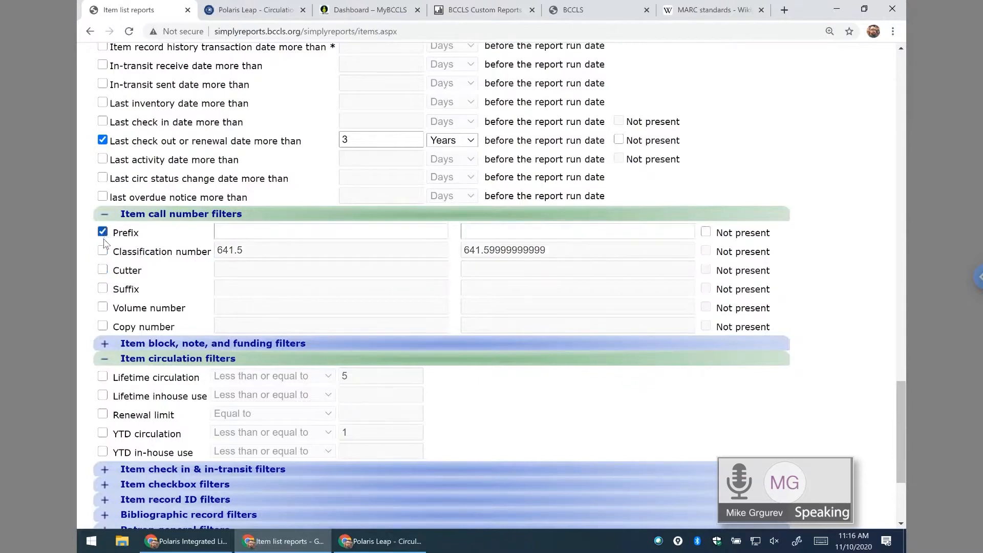
left_click(102, 232)
left_click(103, 250)
left_click(102, 269)
- Enable the Prefix filter alongside the Classification number filter and set its range from J to J
left_click(102, 231)
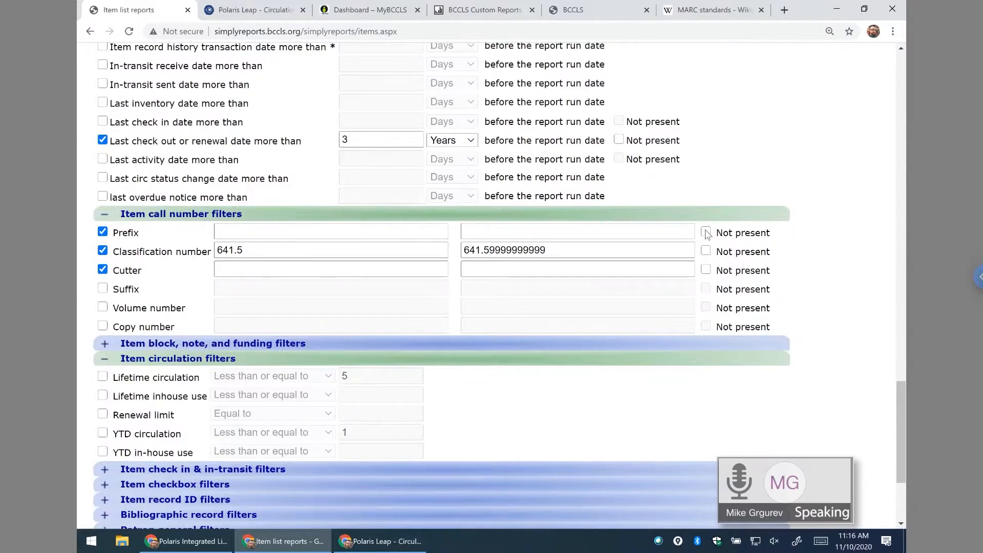
left_click(103, 269)
left_click(274, 248)
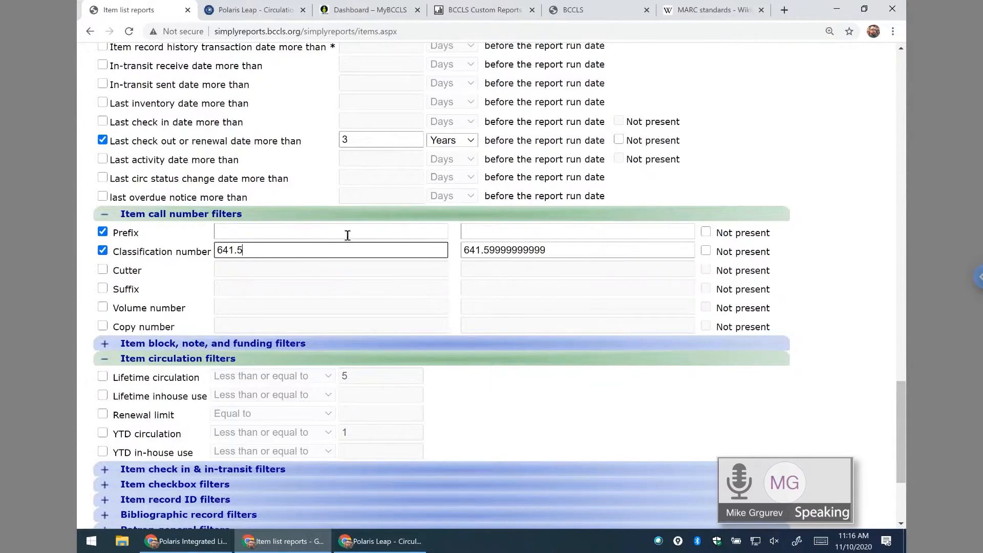
left_click(326, 231)
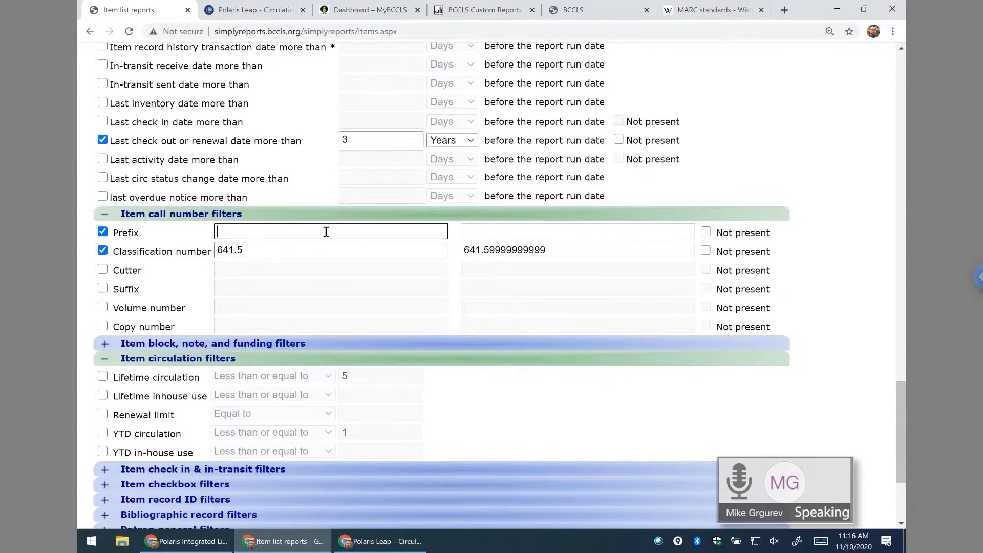
type("J")
left_click(533, 233)
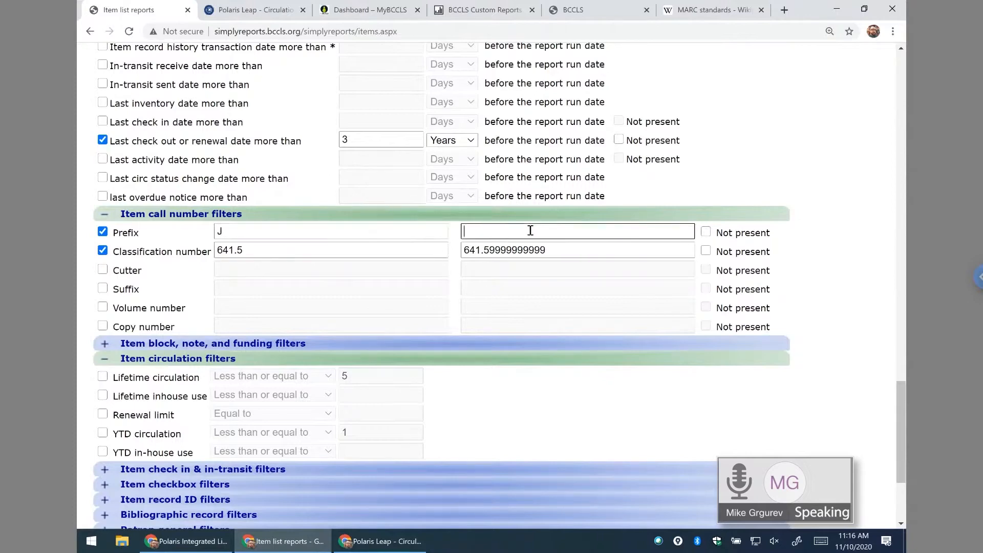
type("J")
- Disable the Collection filter in the item general filters
scroll(570, 246, "up", 5)
scroll(574, 253, "up", 15)
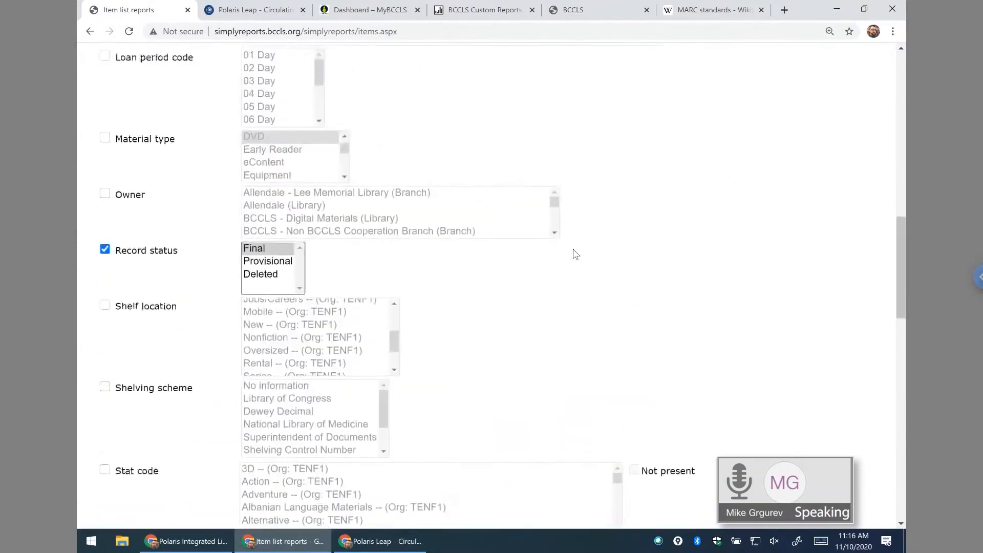
scroll(463, 239, "up", 3)
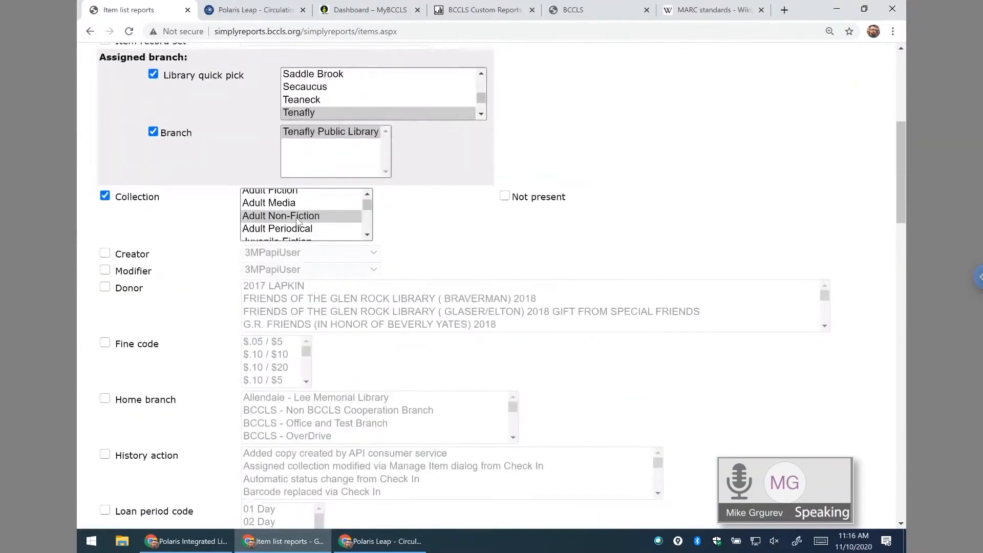
left_click(122, 199)
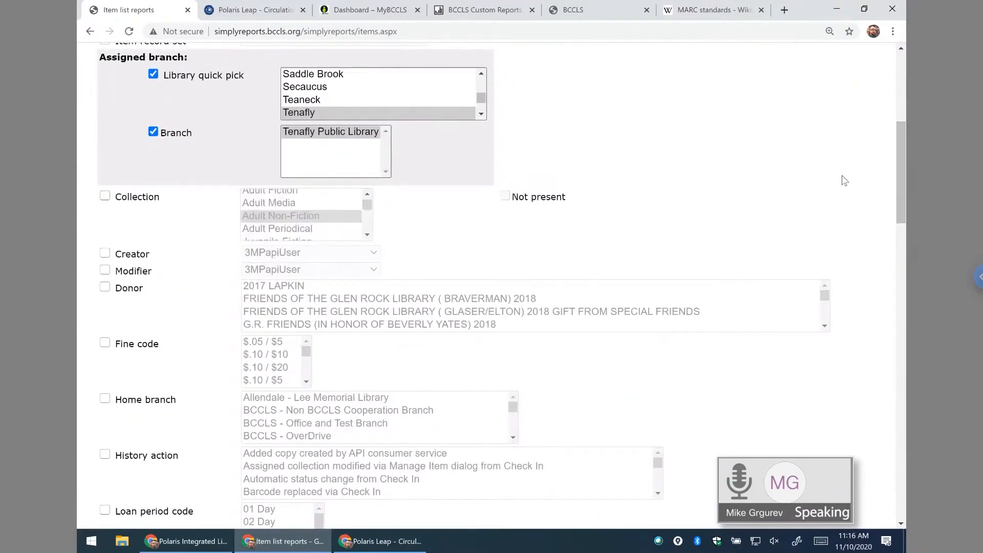
- Preview the report limited to the J prefix and the 641.5 classification range, and close the preview
left_click_drag(904, 157, 900, 96)
left_click(778, 278)
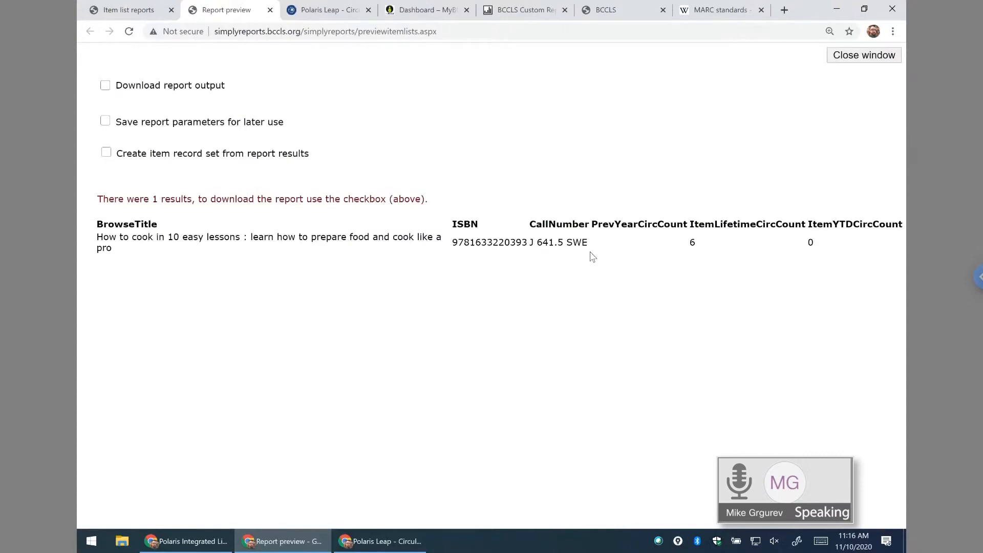
left_click(269, 10)
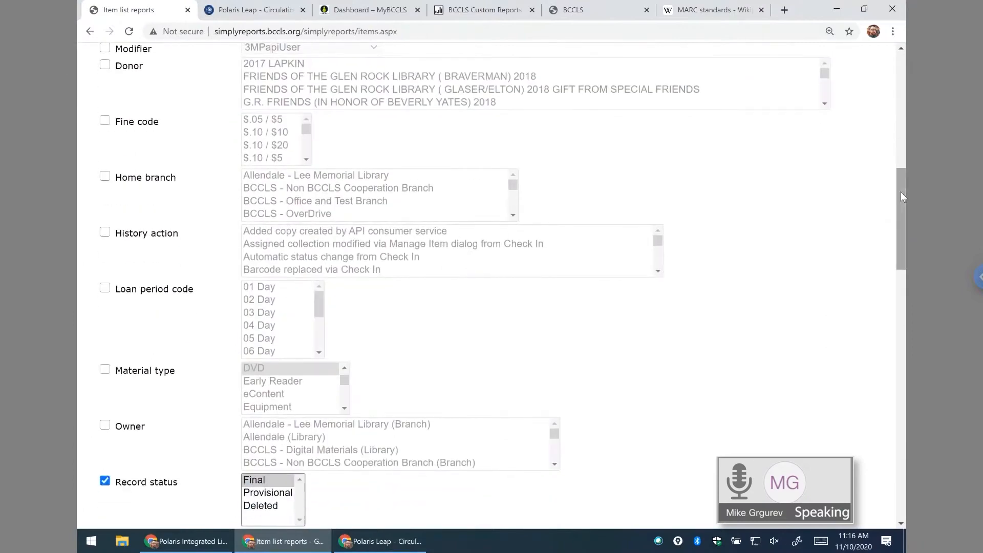
- Examine the relative date filters prior to a specified date, including the last check out or renewal and in-transit receive options
left_click_drag(903, 197, 904, 231)
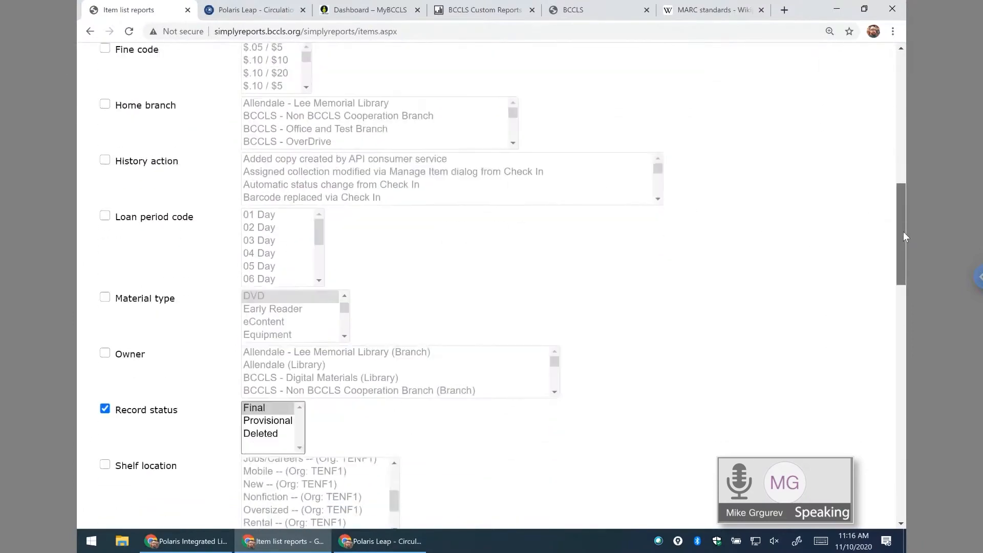
scroll(903, 232, "down", 3)
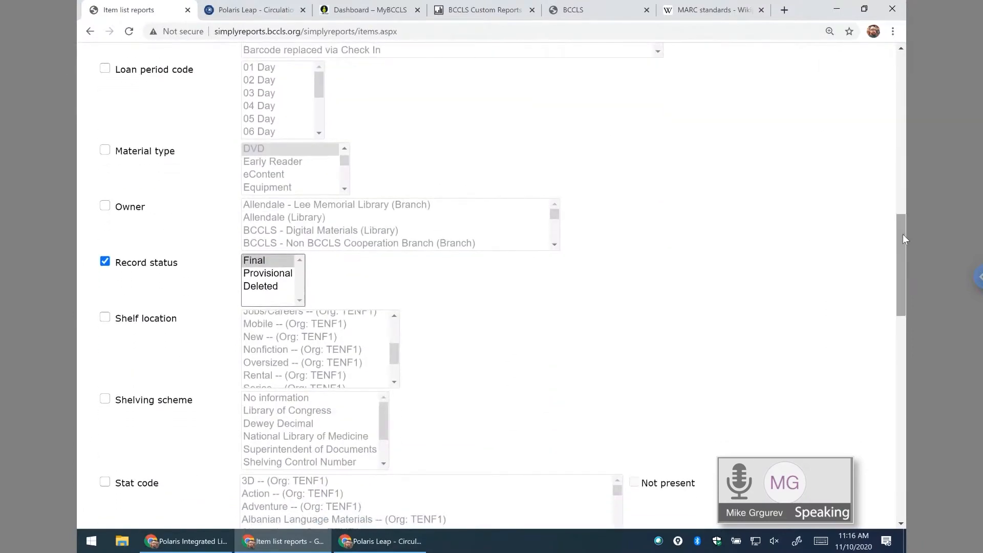
left_click_drag(902, 238, 928, 373)
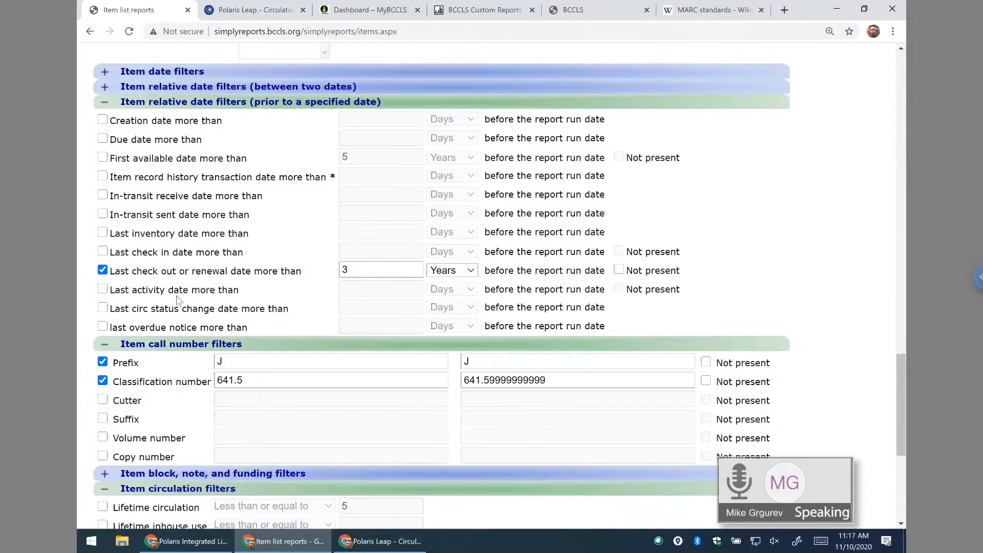
left_click_drag(114, 271, 239, 271)
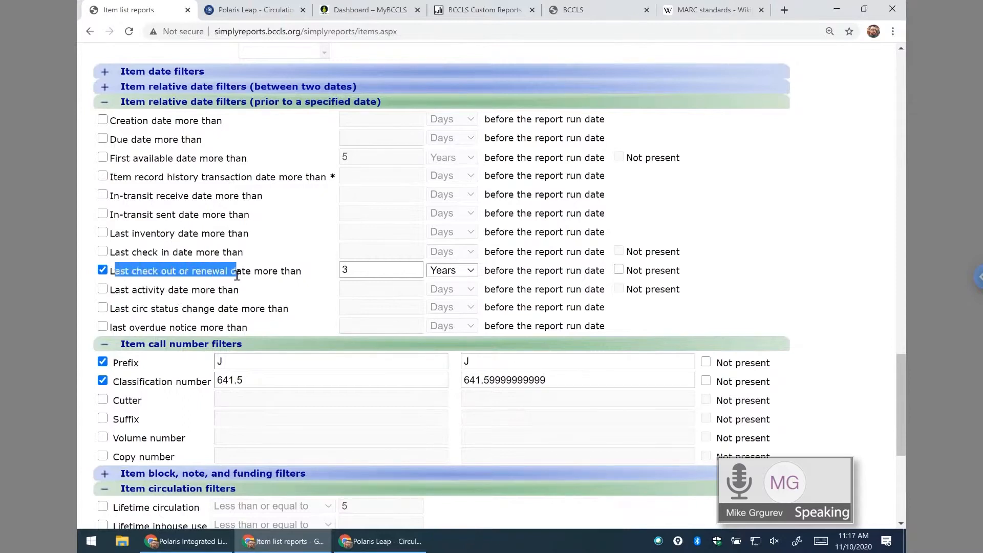
left_click(258, 270)
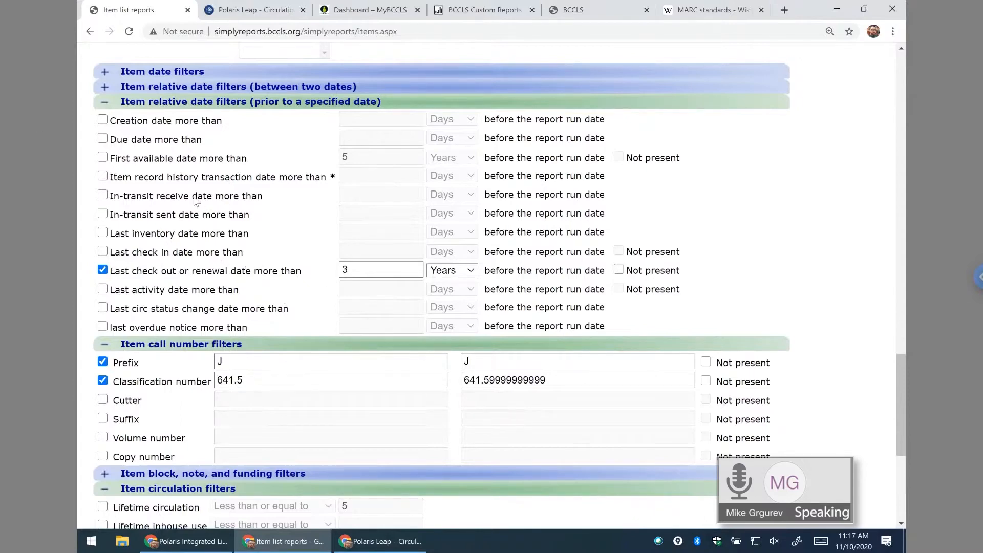
left_click_drag(197, 195, 111, 201)
left_click(246, 196)
left_click(174, 196)
scroll(449, 233, "down", 2)
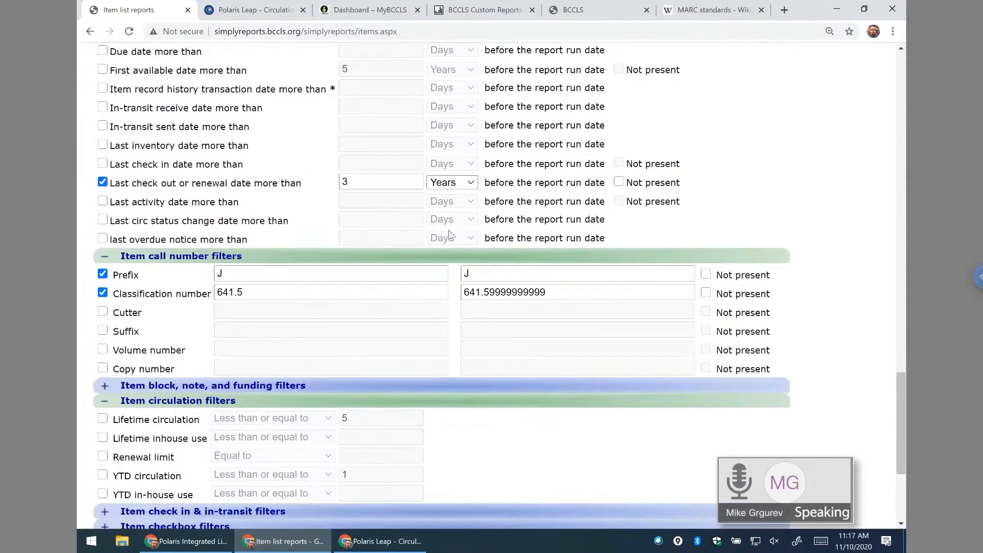
- Clear both ends of the Classification number range and disable the Classification number and Prefix filters
scroll(449, 232, "down", 3)
scroll(402, 236, "up", 1)
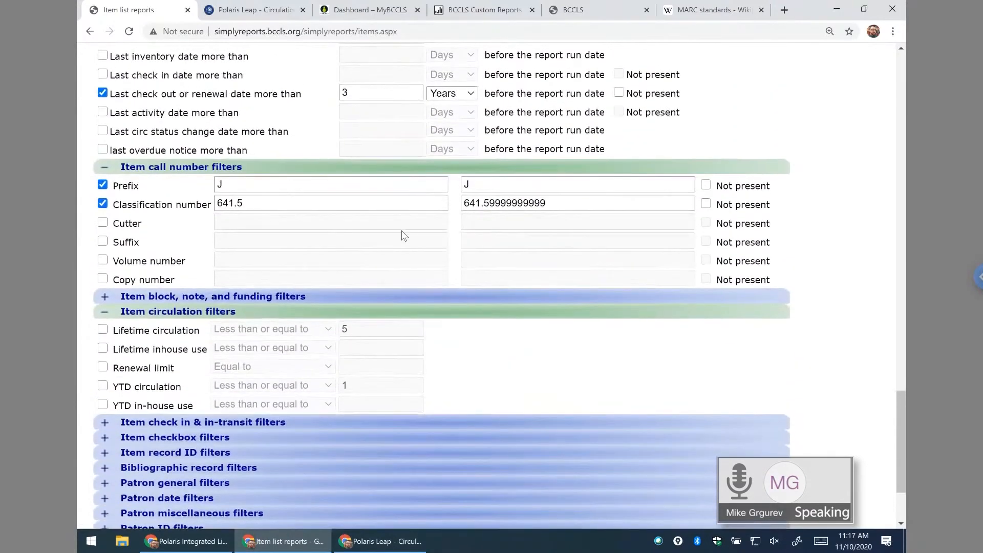
left_click(102, 204)
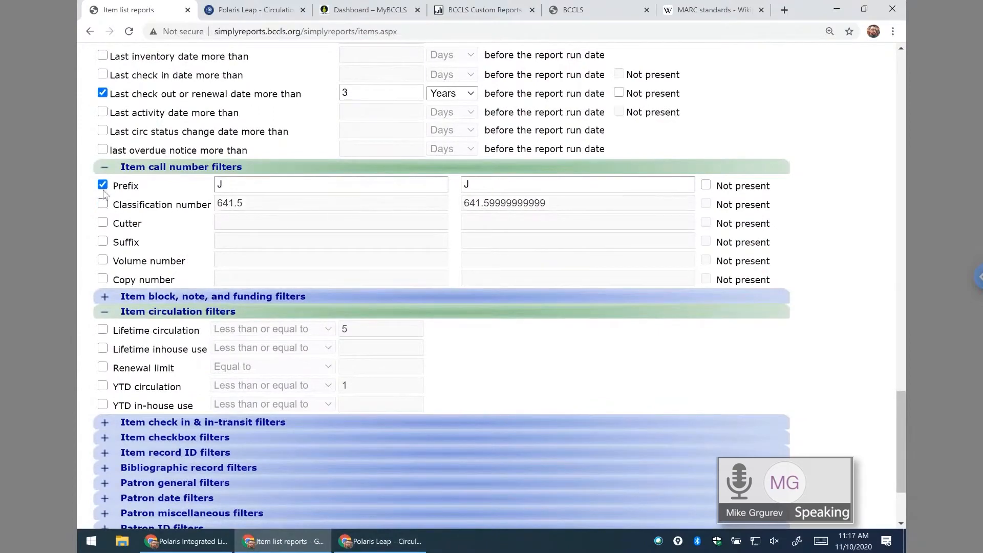
left_click(103, 185)
left_click(102, 204)
double_click(253, 203)
key("BackSpace")
key("Tab")
key("BackSpace")
left_click(103, 204)
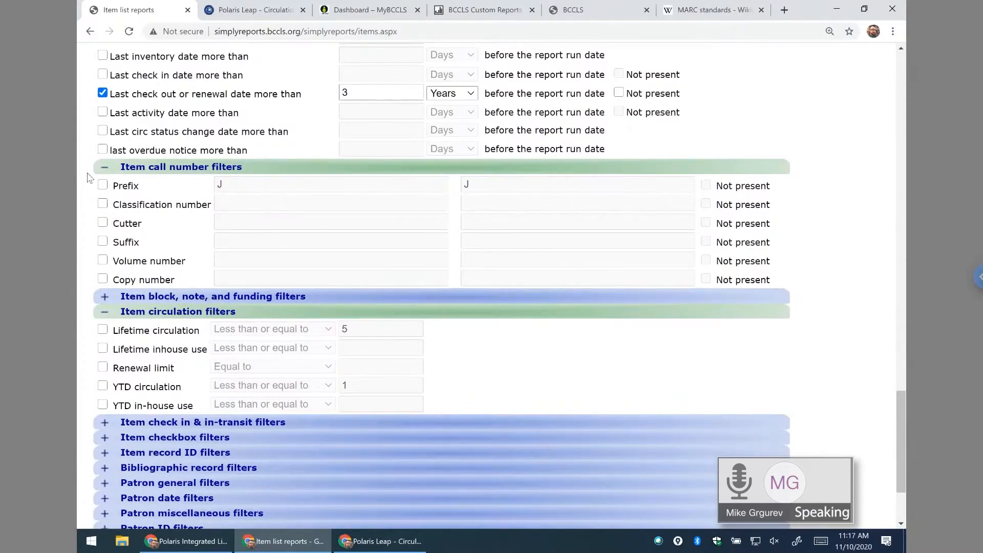
- Clear both J values of the Prefix filter, disable it, and collapse the item call number filters
left_click(102, 184)
left_click(326, 191)
key("BackSpace")
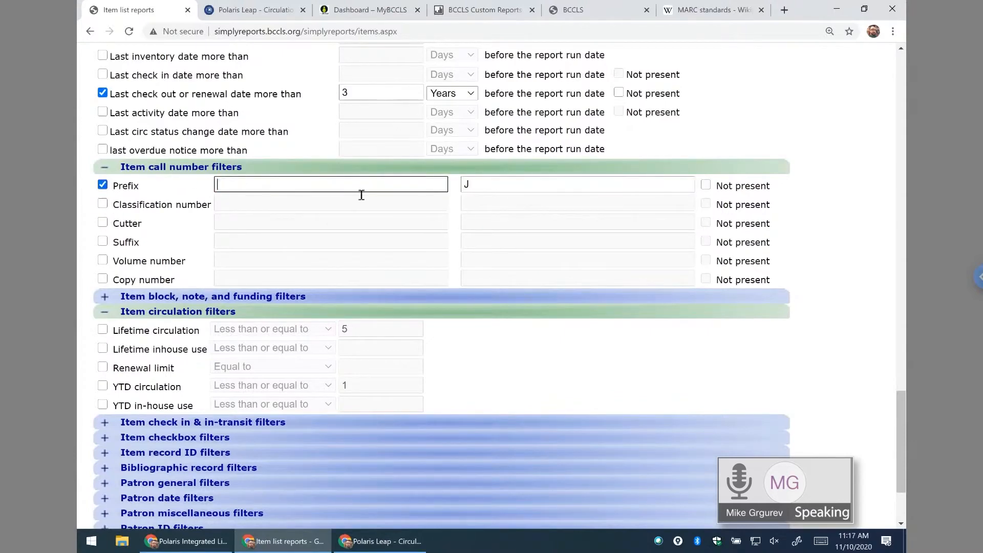
left_click(469, 186)
key("BackSpace")
left_click(101, 187)
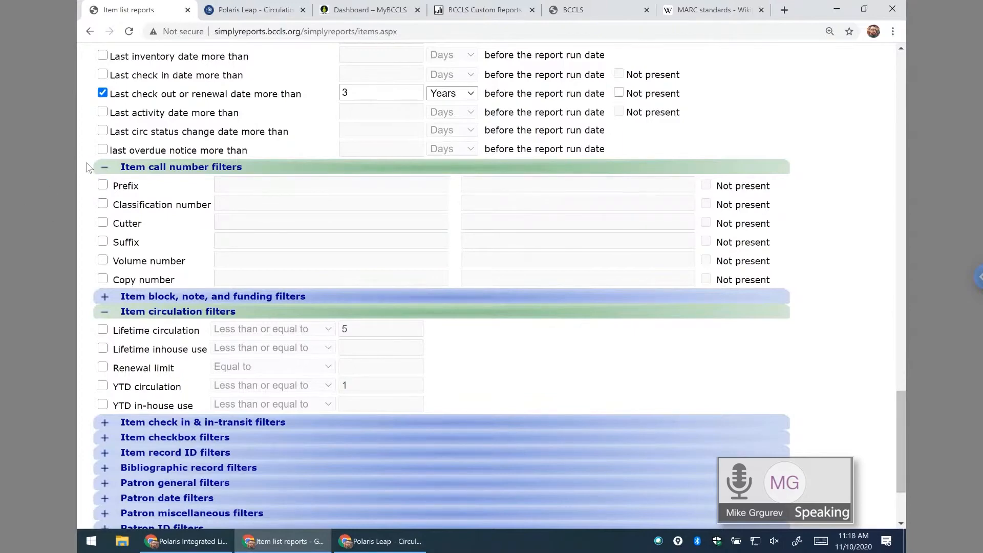
left_click(104, 167)
- Disable the last check out or renewal date filter and collapse the relative date filters prior to a specified date
scroll(112, 184, "up", 3)
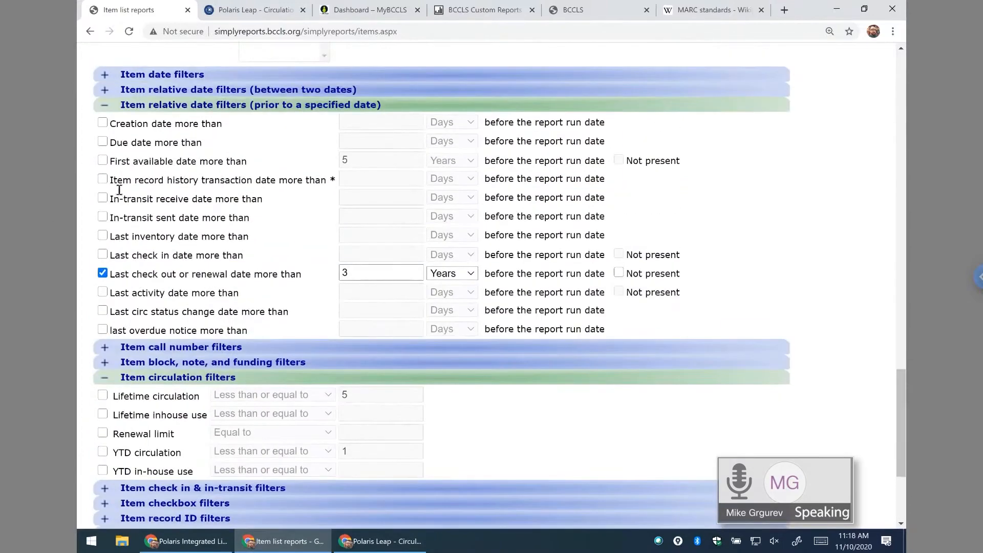
left_click(102, 273)
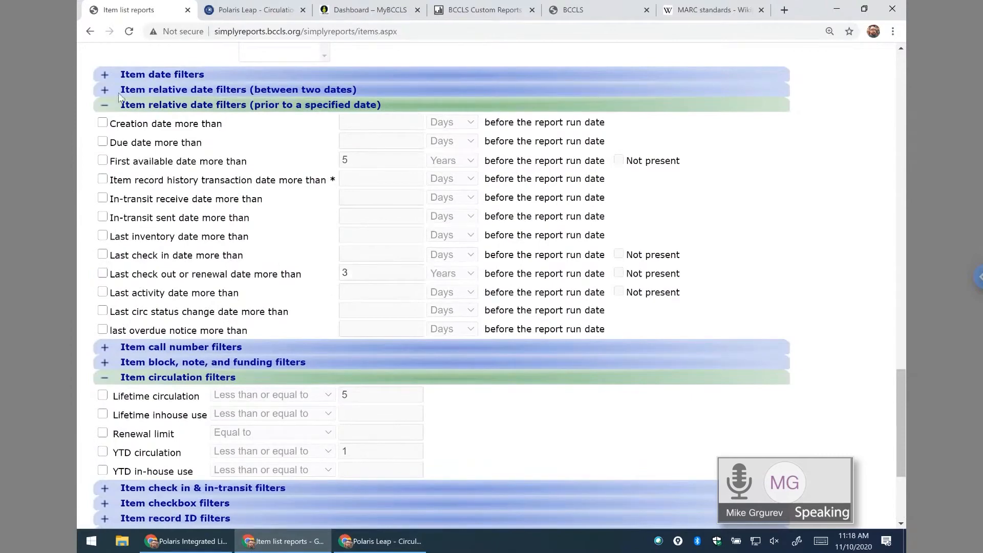
left_click(105, 105)
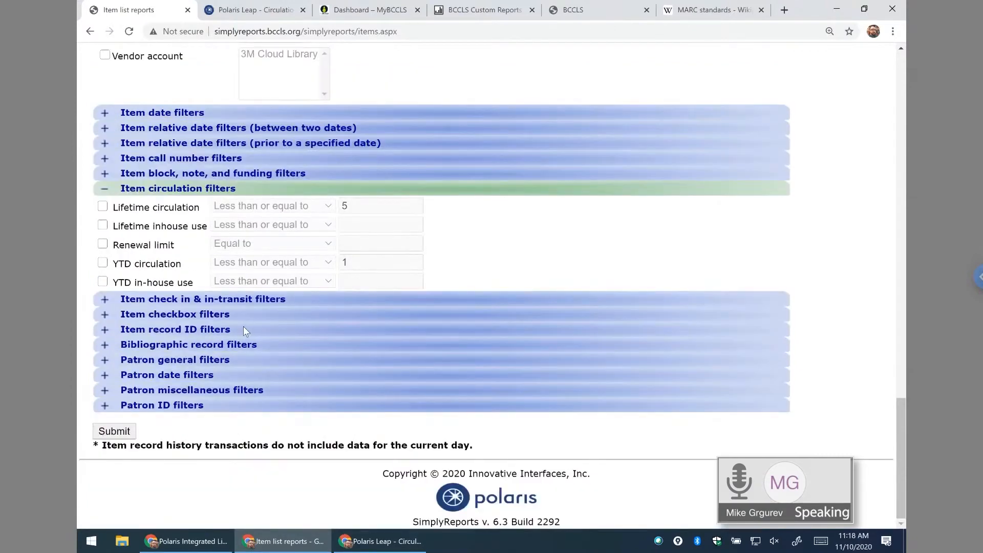
- Expand the item checkbox filters and look through the available options
left_click(107, 314)
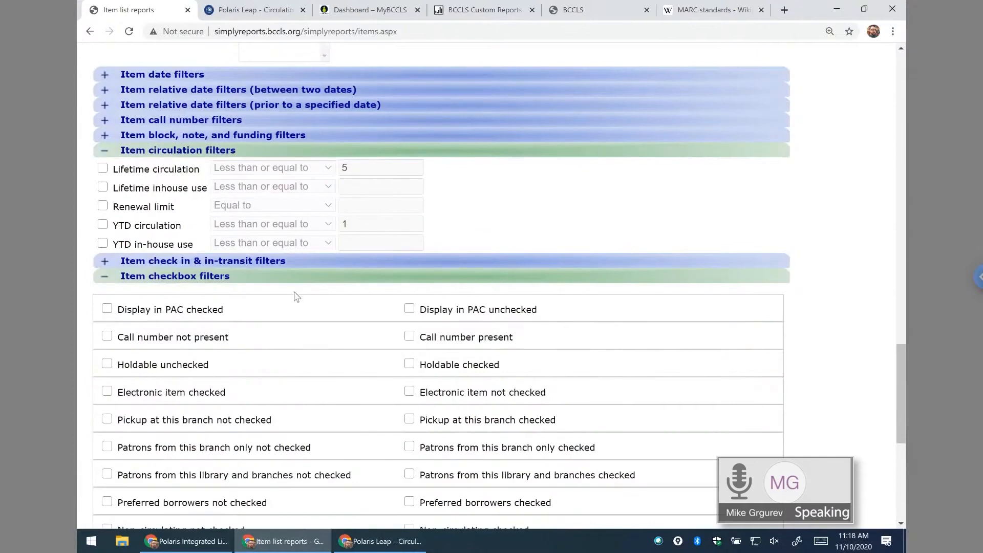
scroll(296, 298, "down", 4)
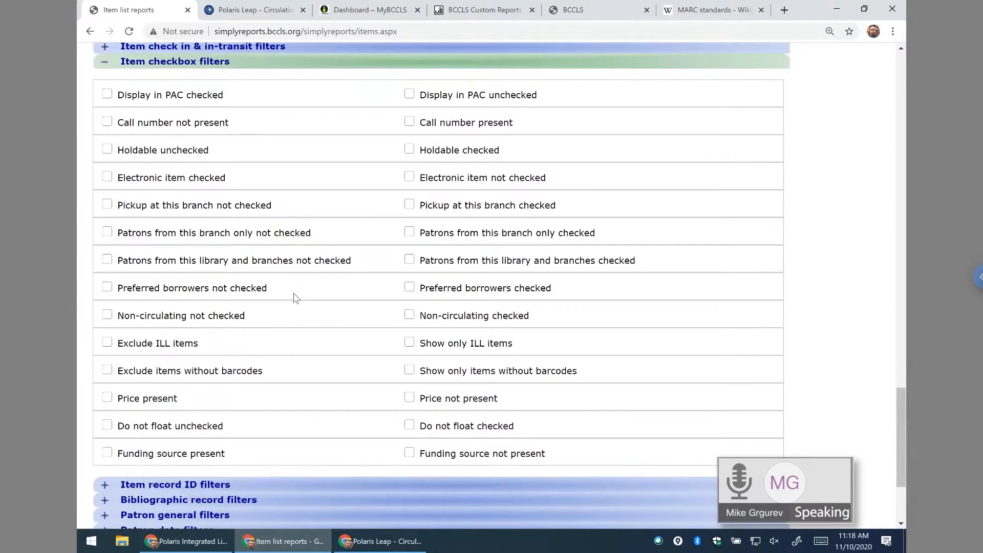
scroll(353, 261, "up", 3)
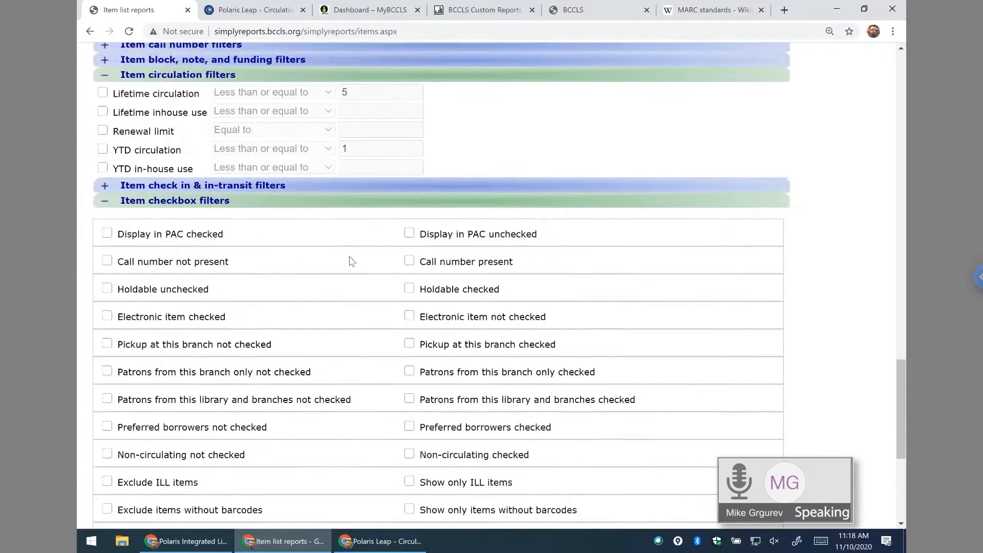
scroll(222, 213, "up", 2)
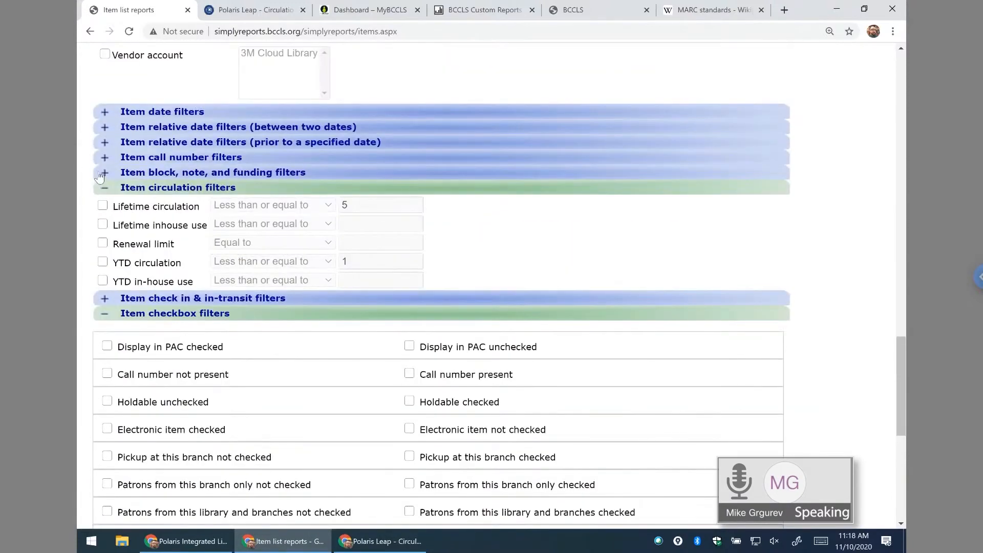
- Expand the item call number filters and enable the Classification number and Cutter filters
left_click(104, 157)
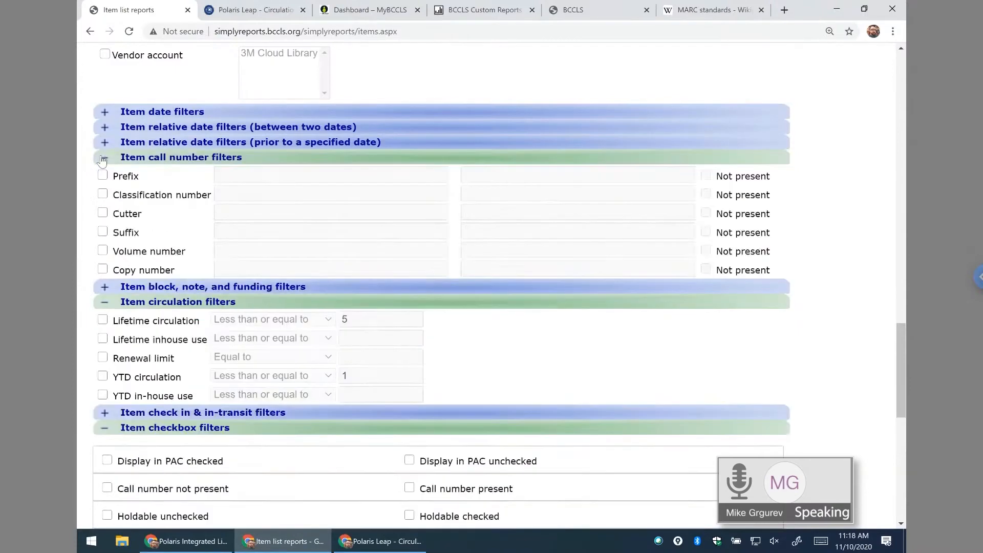
left_click(103, 194)
left_click(103, 194)
left_click(103, 194)
left_click(103, 194)
left_click(103, 194)
left_click(259, 193)
left_click(103, 212)
left_click(241, 211)
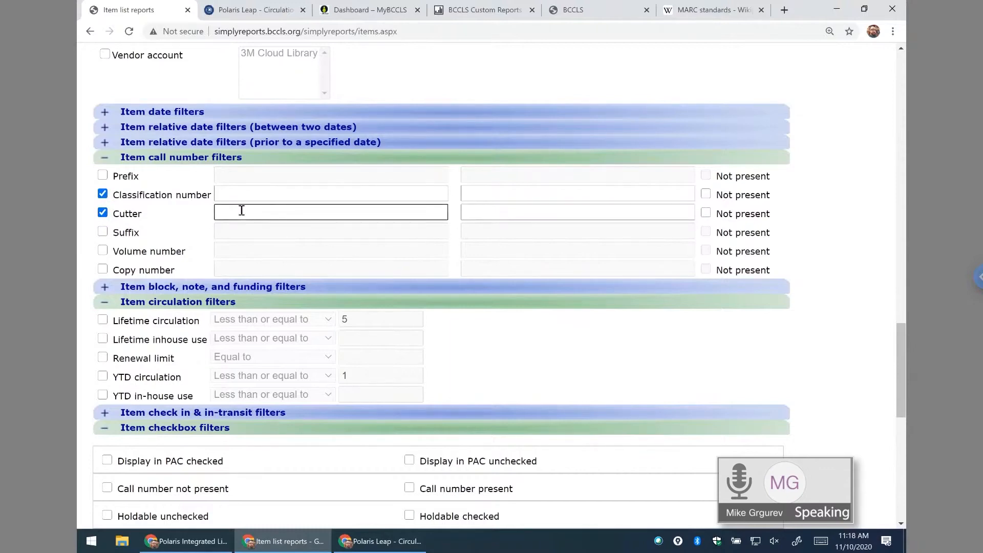
- Disable the Cutter and Classification number filters and collapse the item call number filters
left_click(103, 212)
left_click(103, 194)
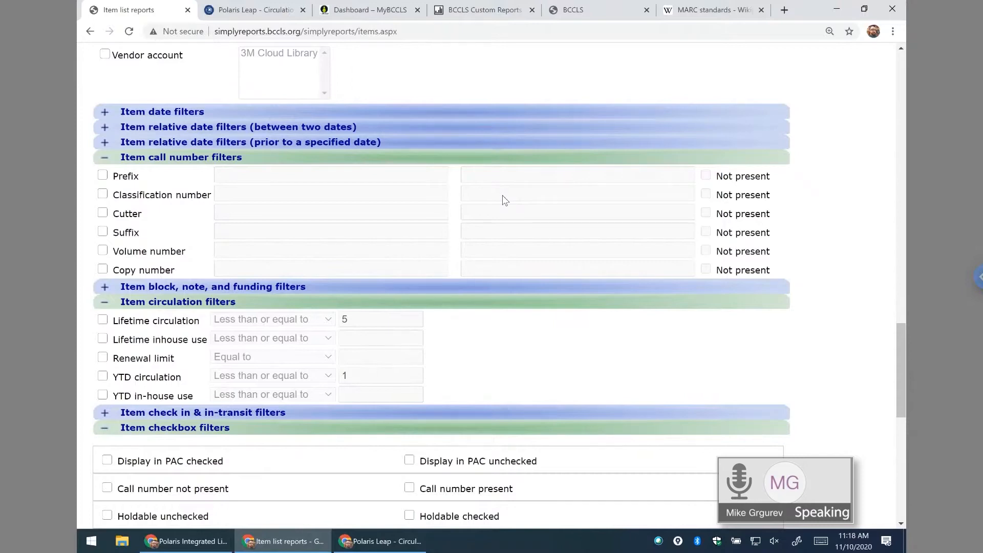
left_click(105, 157)
- Examine the paired item checkbox filters, especially Holdable unchecked and Holdable checked
scroll(382, 219, "down", 6)
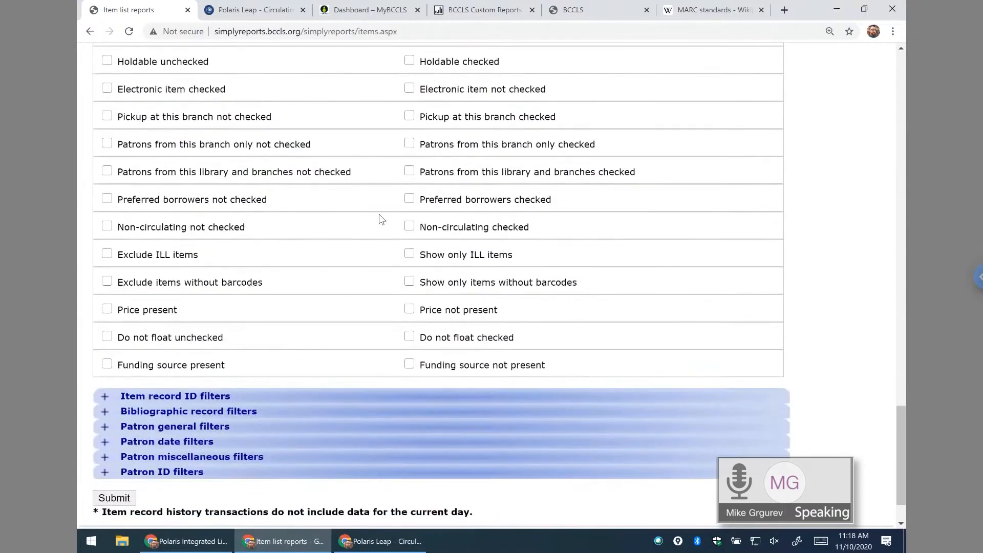
scroll(382, 219, "up", 1)
scroll(382, 219, "up", 2)
scroll(382, 219, "down", 2)
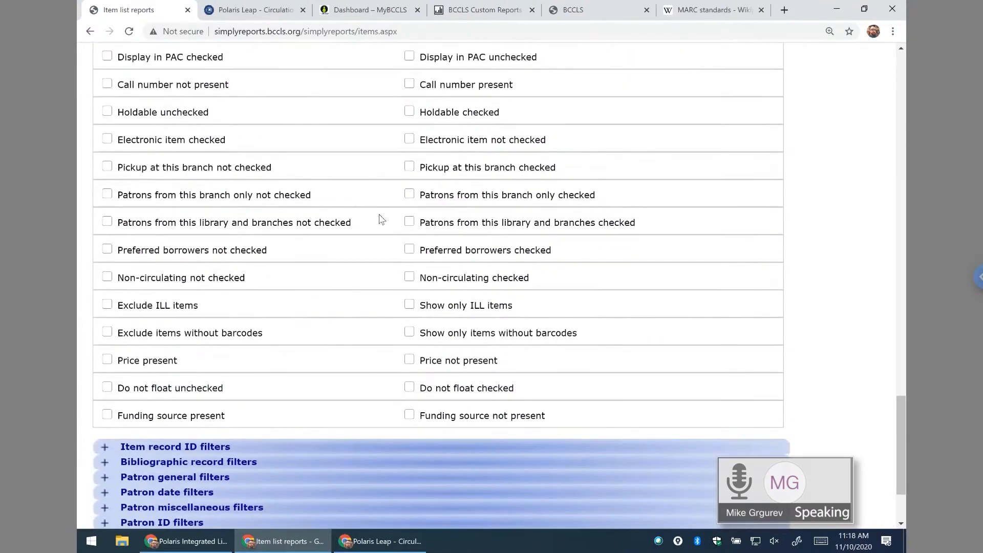
scroll(381, 219, "up", 1)
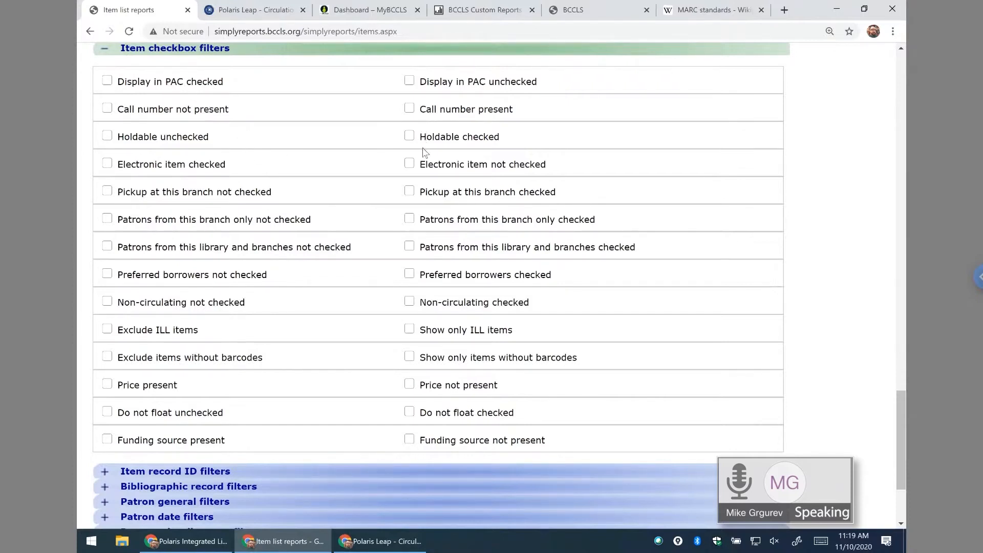
left_click_drag(118, 136, 509, 140)
left_click(510, 141)
left_click(168, 147)
double_click(165, 136)
left_click(514, 142)
- Try switching the Holdable checked filter on and off
scroll(551, 142, "up", 1)
left_click(411, 150)
left_click(411, 150)
left_click(412, 150)
left_click(411, 150)
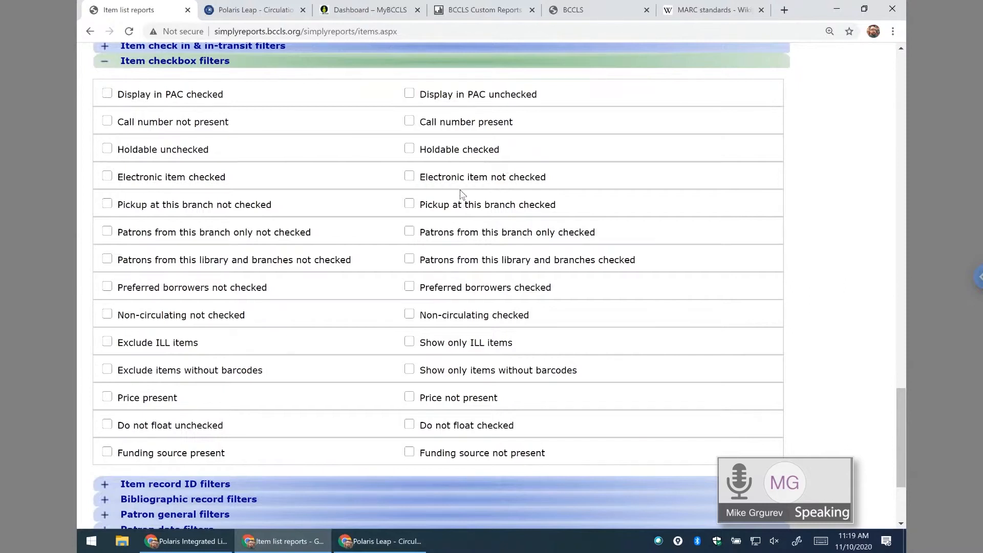
- Enable the "Patrons from this library and branches checked" item filter
left_click_drag(196, 260, 309, 263)
left_click(500, 260)
left_click(410, 260)
- Run the item list report with the patron restriction filter and close its preview
scroll(901, 330, "up", 1)
left_click_drag(901, 330, 881, 118)
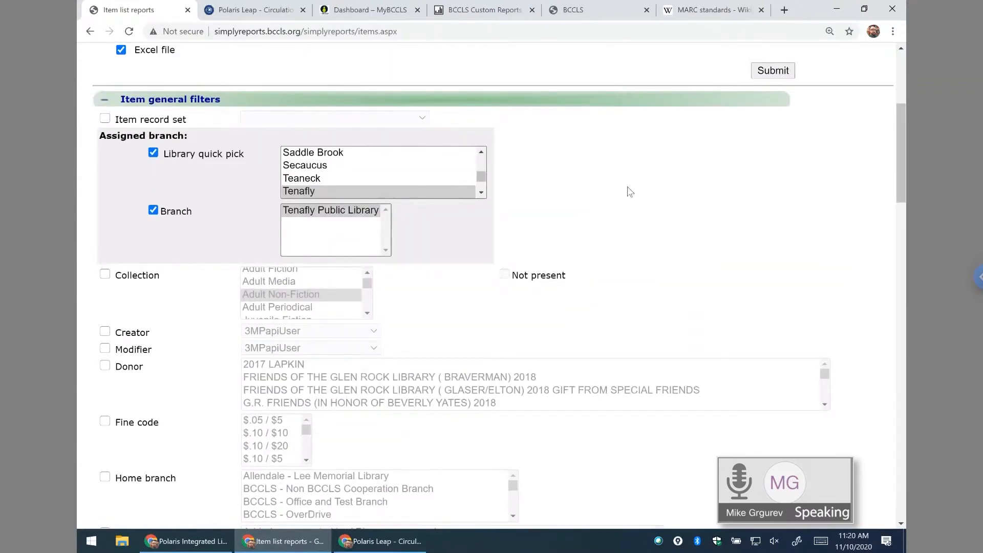
left_click(772, 70)
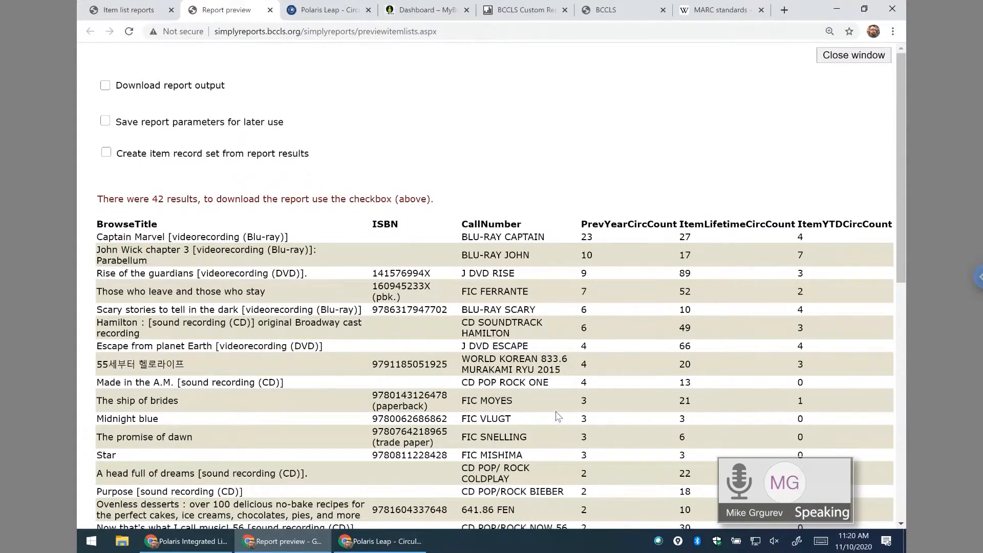
left_click(270, 10)
- Collapse the item checkbox filters and the item circulation filters
left_click_drag(899, 109, 901, 362)
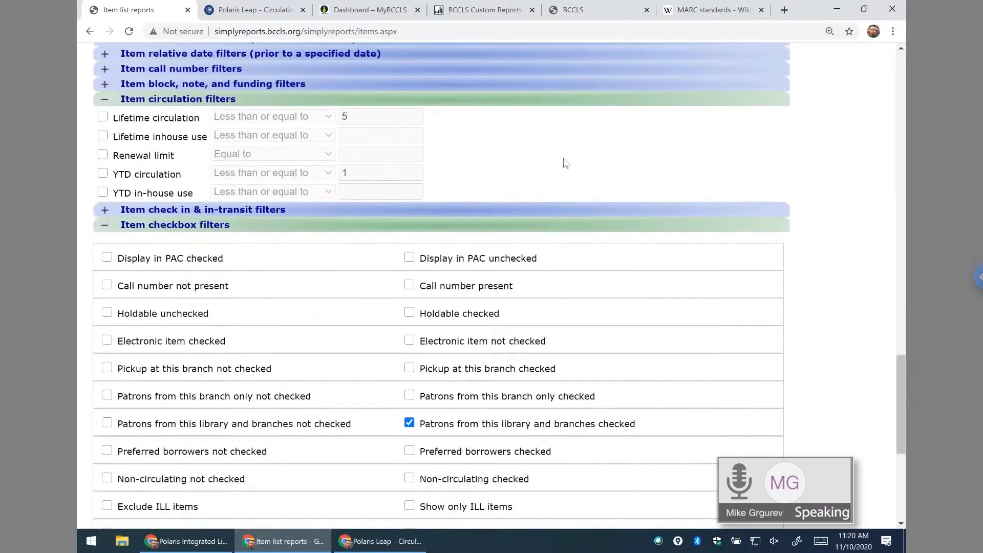
left_click(104, 225)
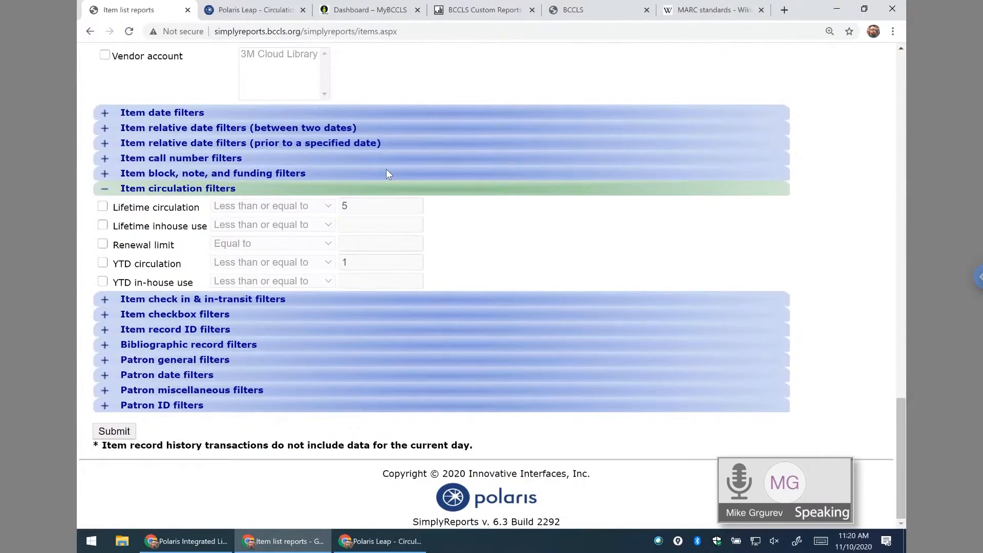
left_click(106, 189)
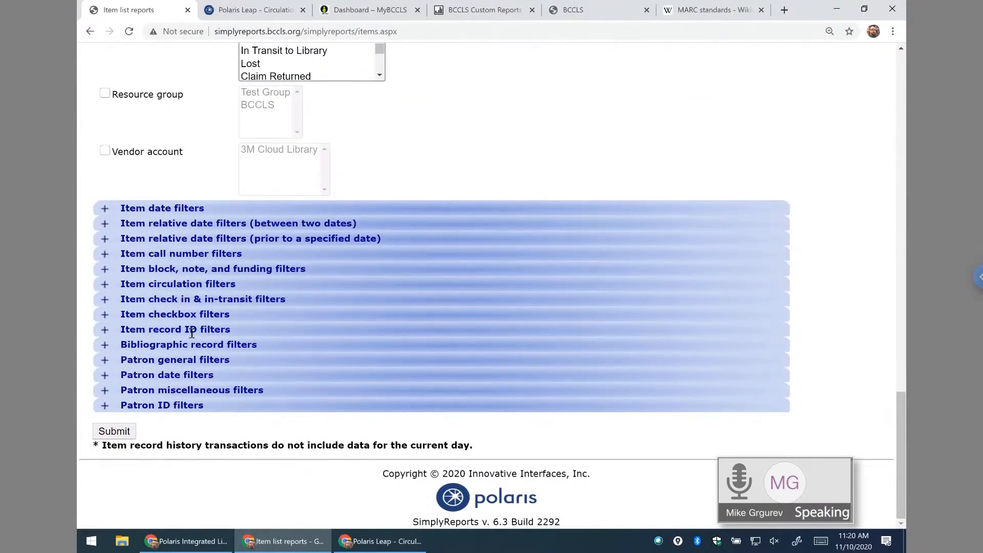
- Check the item record ID filters, collapse them, and expand the bibliographic record filters to review their options
left_click(104, 332)
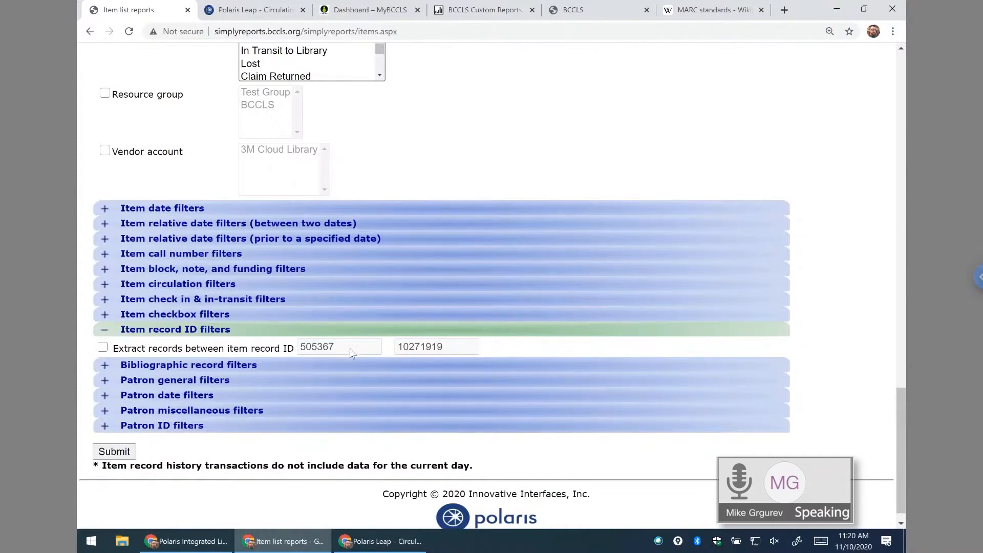
left_click(105, 333)
left_click(105, 344)
scroll(394, 313, "down", 4)
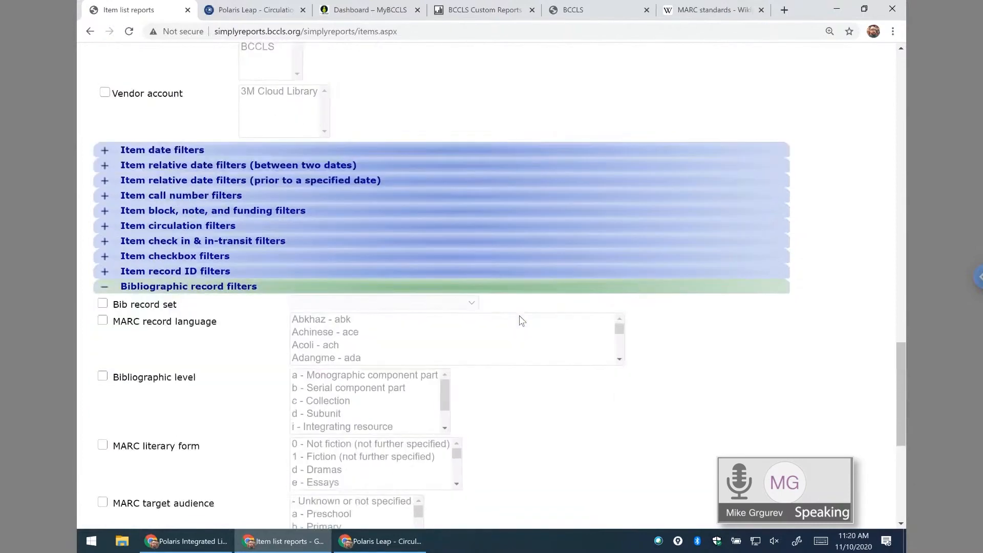
scroll(522, 312, "up", 1)
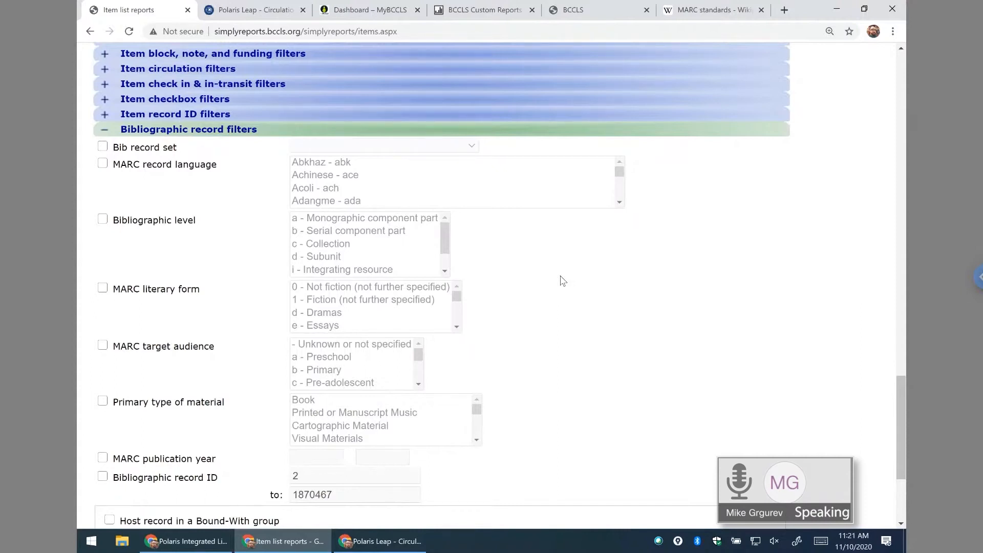
- Enable the MARC publication year filter and set its range from 2001 to 2001
left_click(103, 459)
left_click(315, 457)
type("2001")
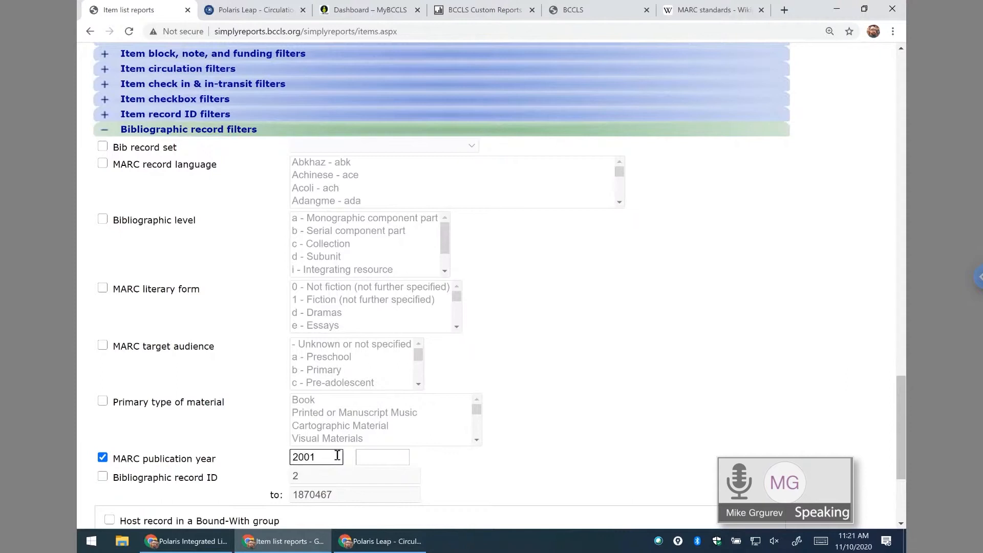
left_click(386, 453)
type("2001")
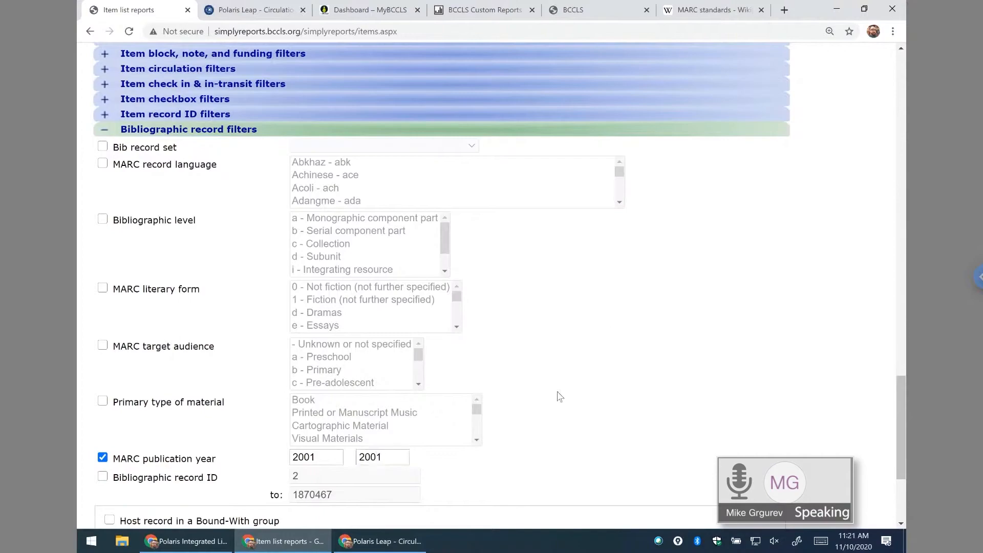
- Run the item list report for the 2001 publication year and close its preview
scroll(520, 324, "up", 8)
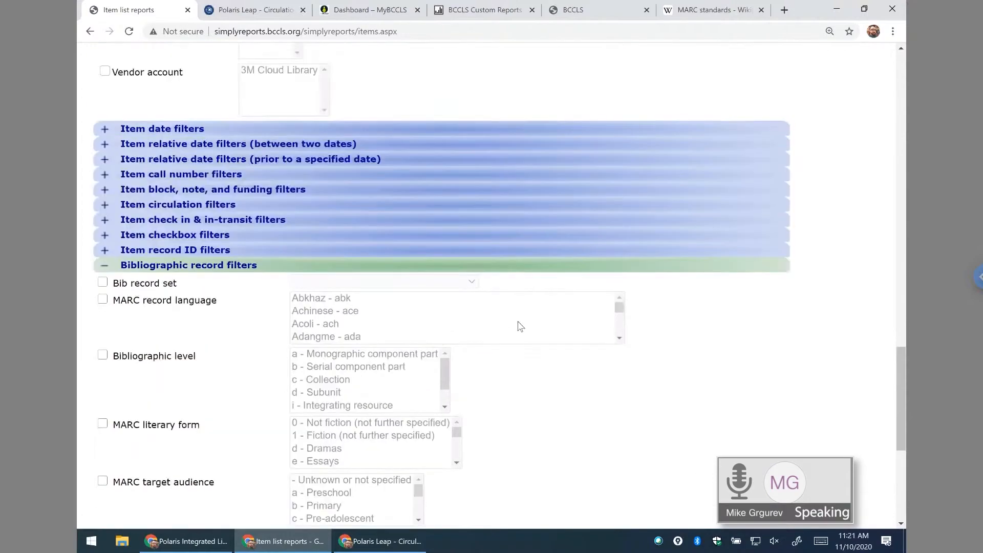
scroll(520, 322, "up", 15)
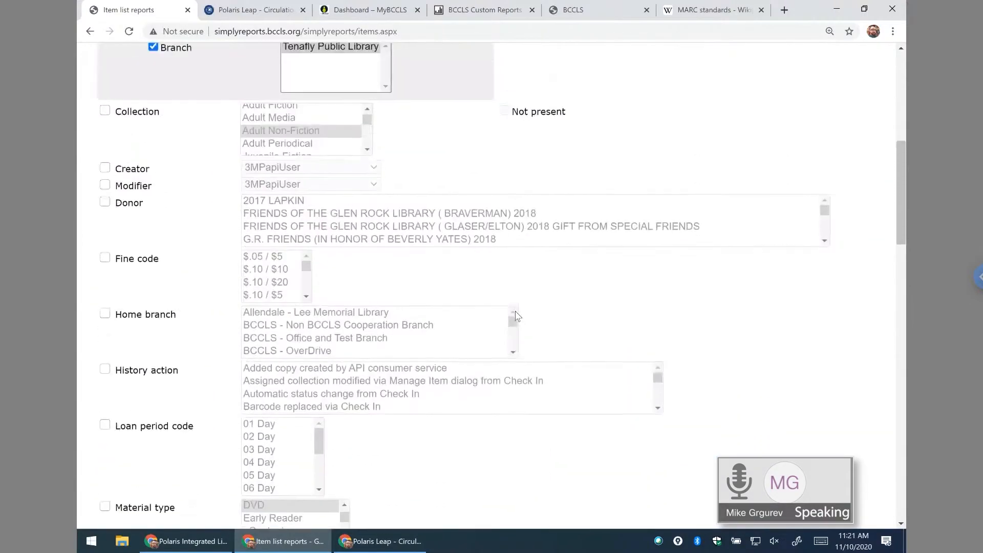
scroll(519, 286, "up", 3)
left_click(773, 317)
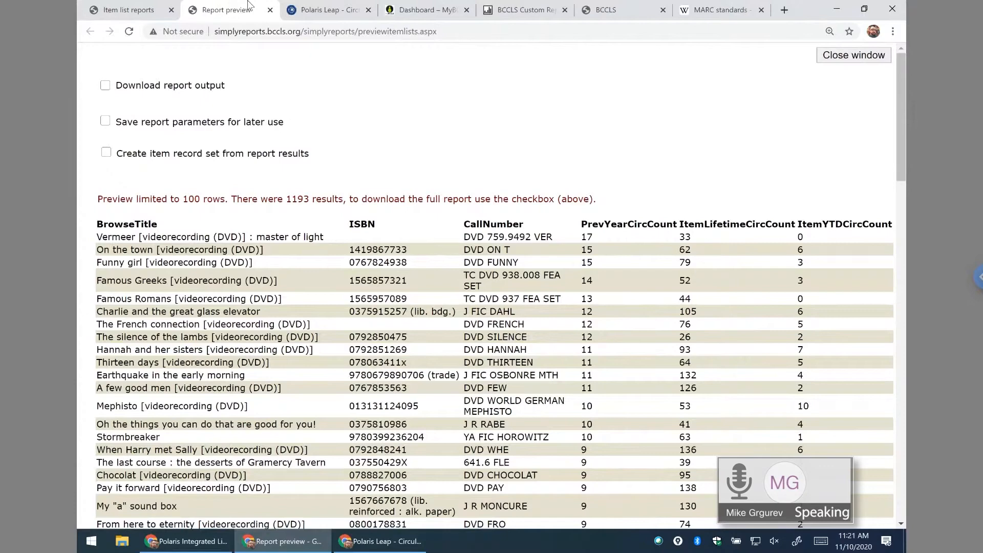
left_click(270, 10)
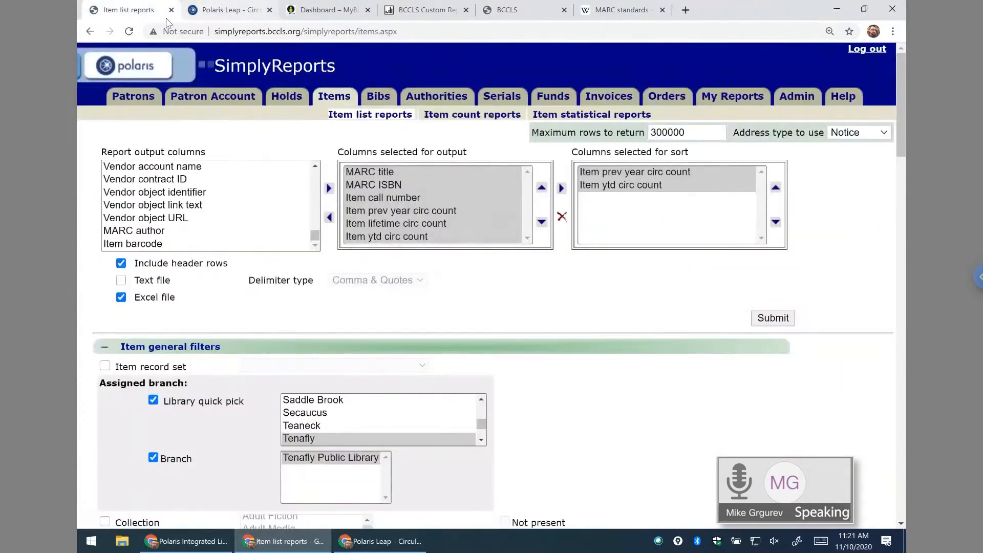
- Disable the MARC publication year filter in the bibliographic record filters
scroll(898, 87, "down", 2)
left_click_drag(895, 109, 895, 418)
left_click(103, 409)
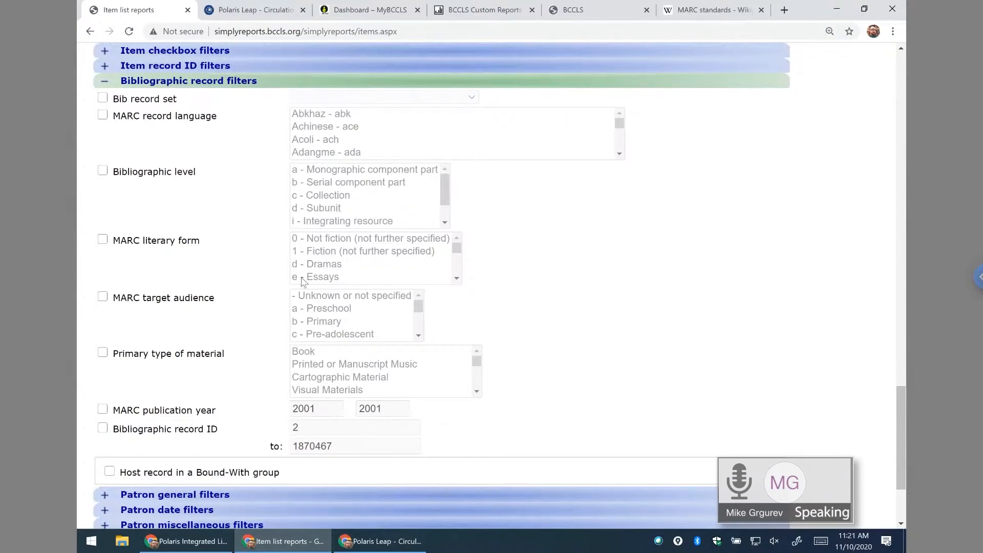
- Enable the Primary type of material filter, look through its list of materials, and disable it again
left_click(107, 354)
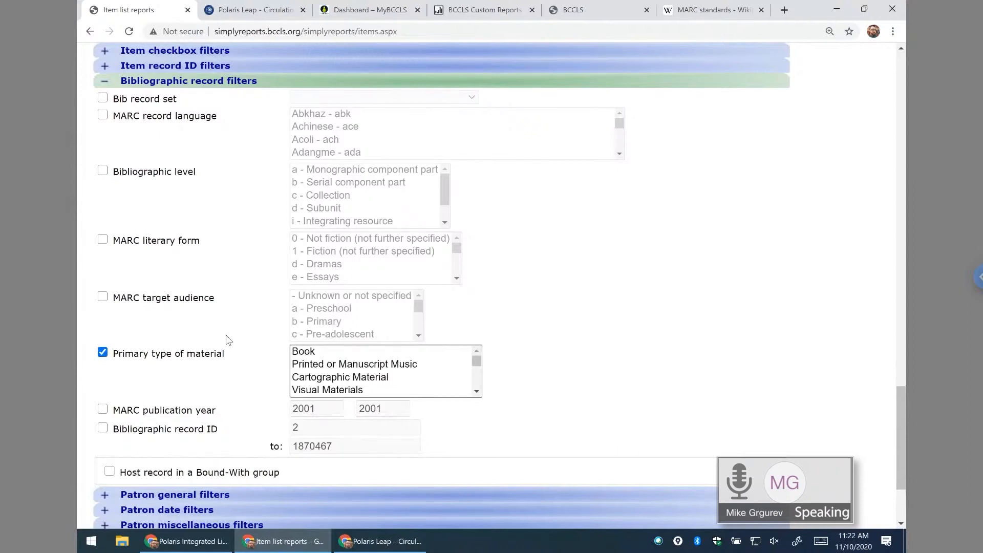
left_click(477, 394)
left_click(477, 392)
left_click(478, 393)
left_click(478, 392)
left_click(478, 392)
left_click(478, 392)
left_click(478, 393)
left_click(477, 392)
left_click(478, 392)
scroll(476, 383, "up", 5)
left_click(103, 353)
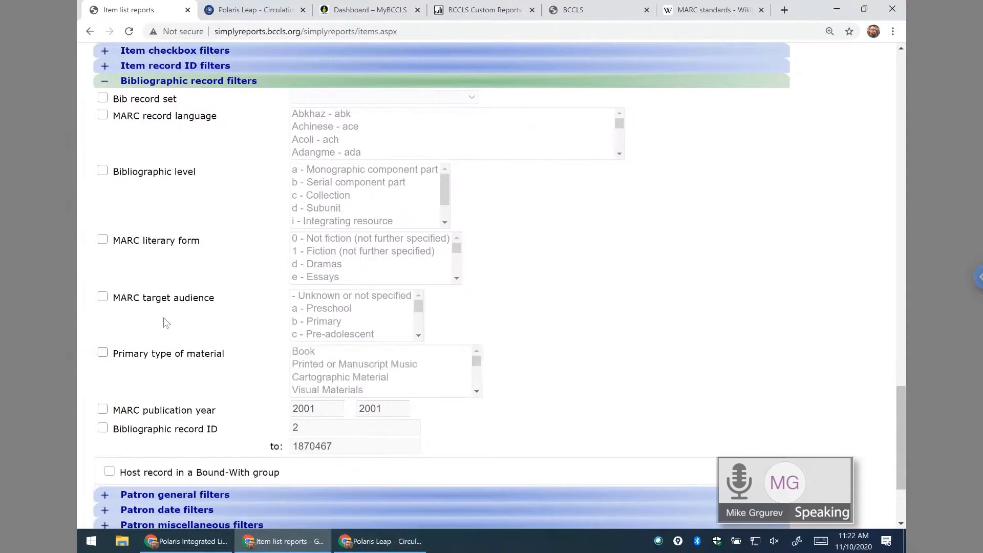
- Enable the MARC record language filter and select Chinese - chi
left_click(103, 115)
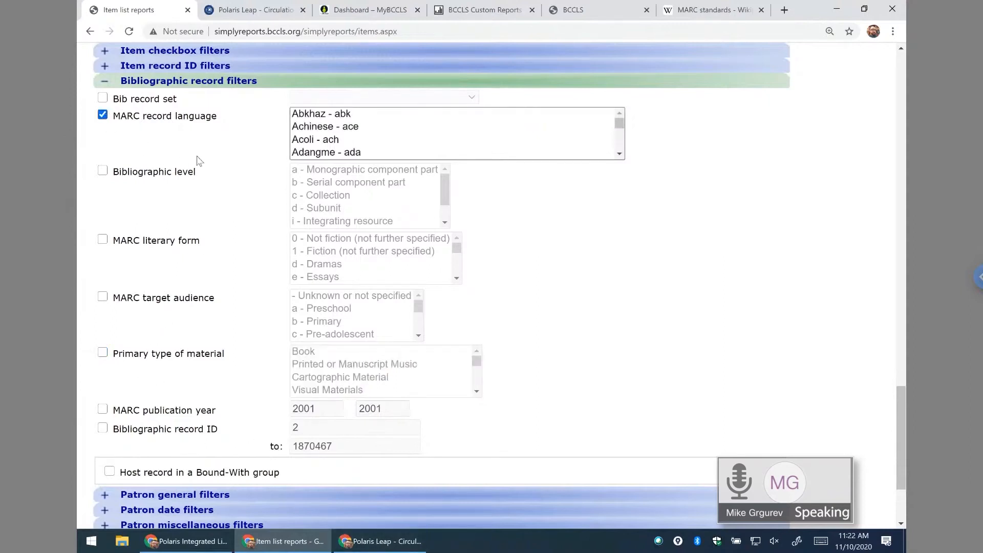
left_click(326, 128)
left_click(326, 118)
left_click(330, 128)
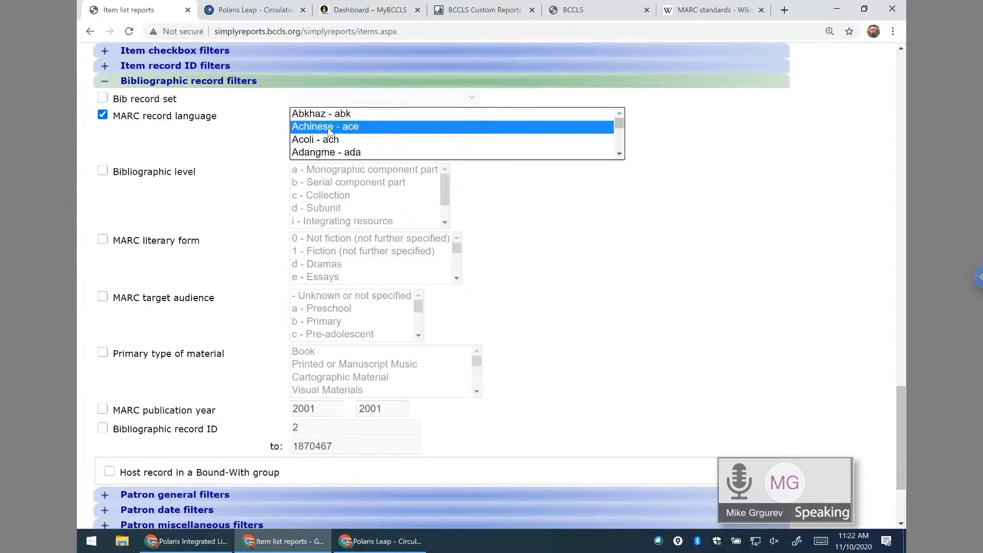
type("chin")
left_click(350, 139)
left_click(350, 154)
left_click(761, 225)
- Run the item list report for Chinese-language records
scroll(761, 231, "up", 1)
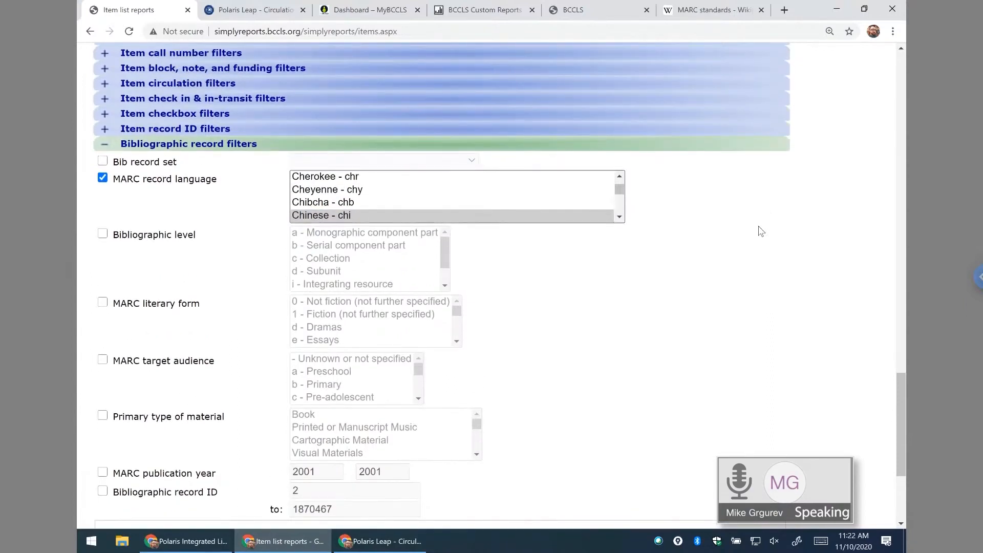
scroll(761, 231, "down", 2)
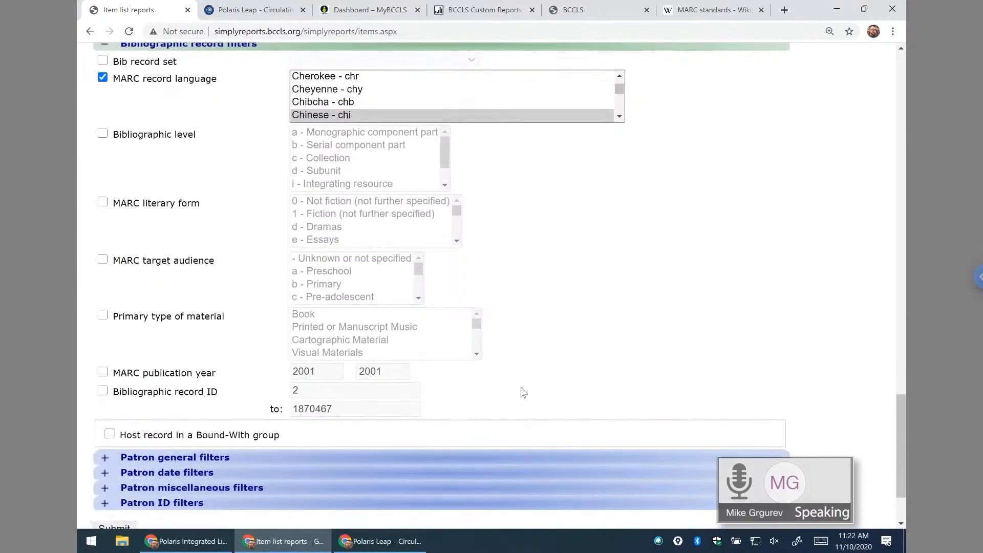
left_click_drag(899, 419, 898, 106)
left_click(773, 179)
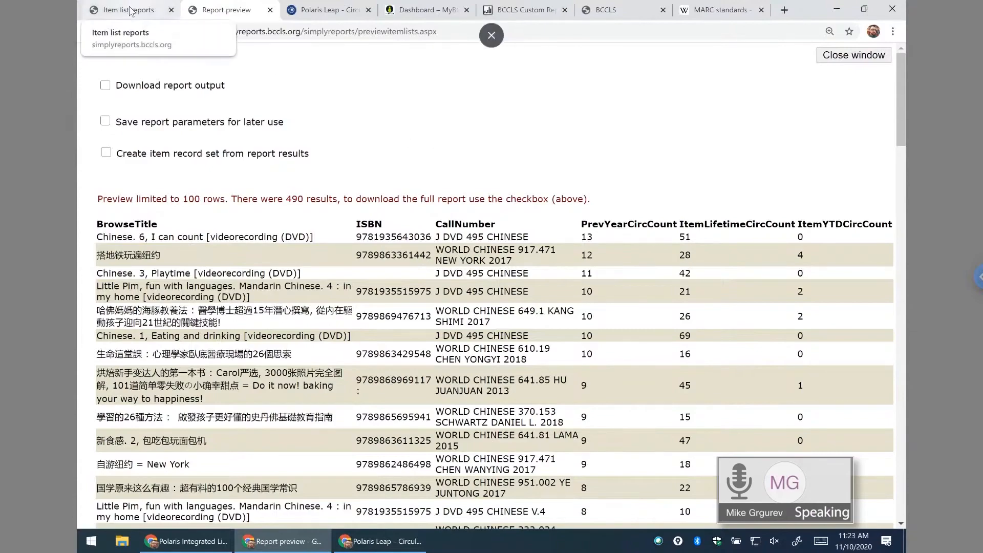
- Look through the titles and call numbers in the Chinese-language report preview and close it
scroll(348, 251, "down", 6)
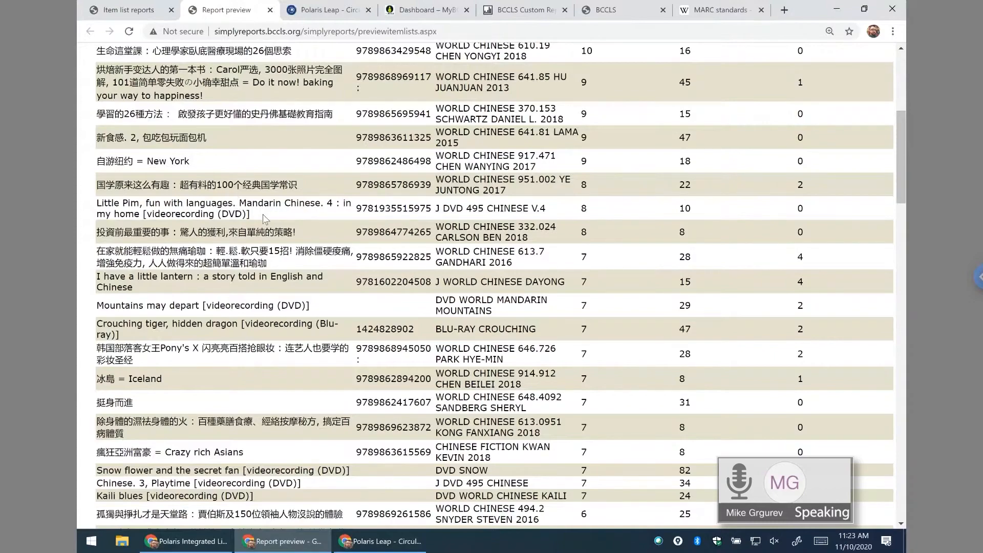
scroll(263, 217, "down", 3)
scroll(263, 220, "down", 2)
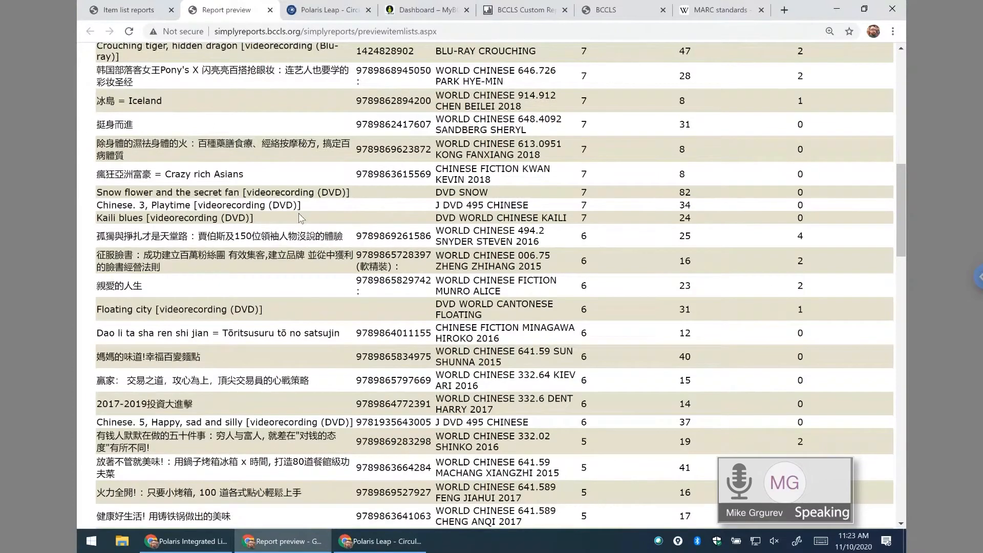
scroll(290, 166, "up", 4)
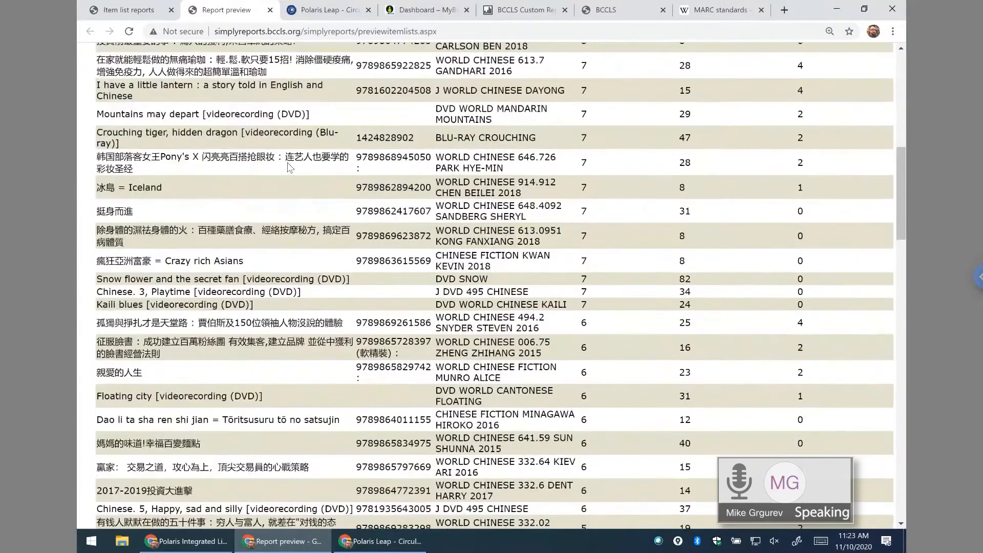
left_click(270, 10)
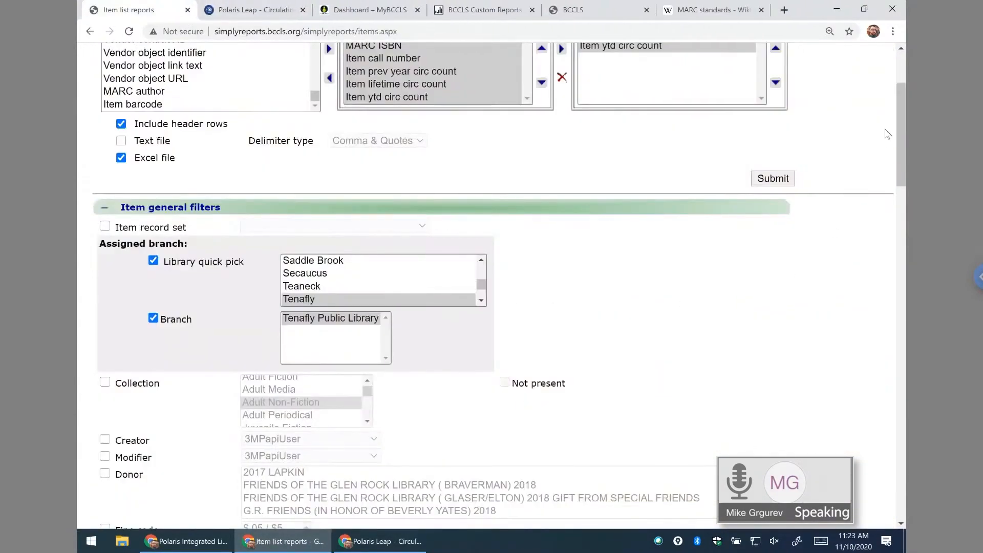
- Disable the MARC record language filter in the bibliographic record filters
left_click_drag(902, 102, 898, 251)
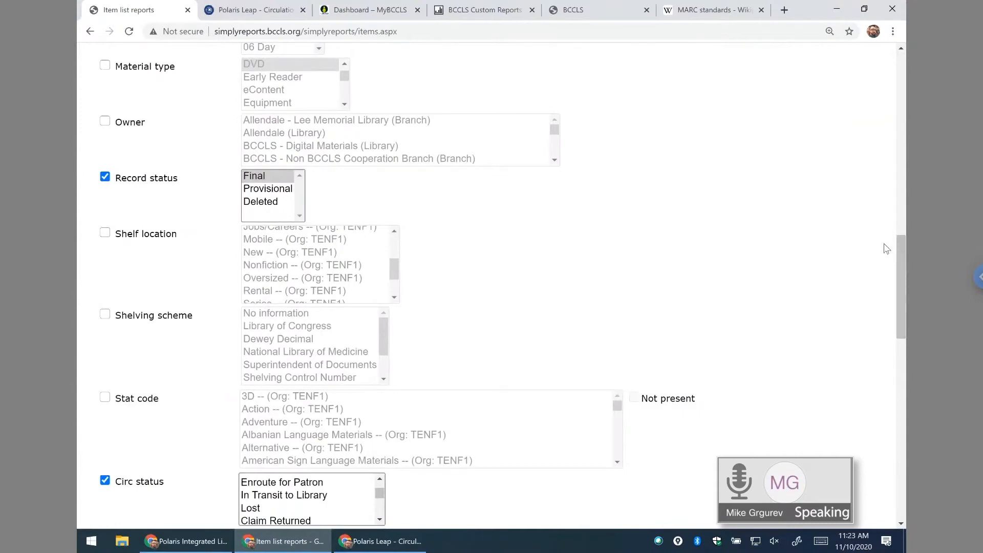
left_click_drag(902, 254, 896, 404)
left_click(102, 117)
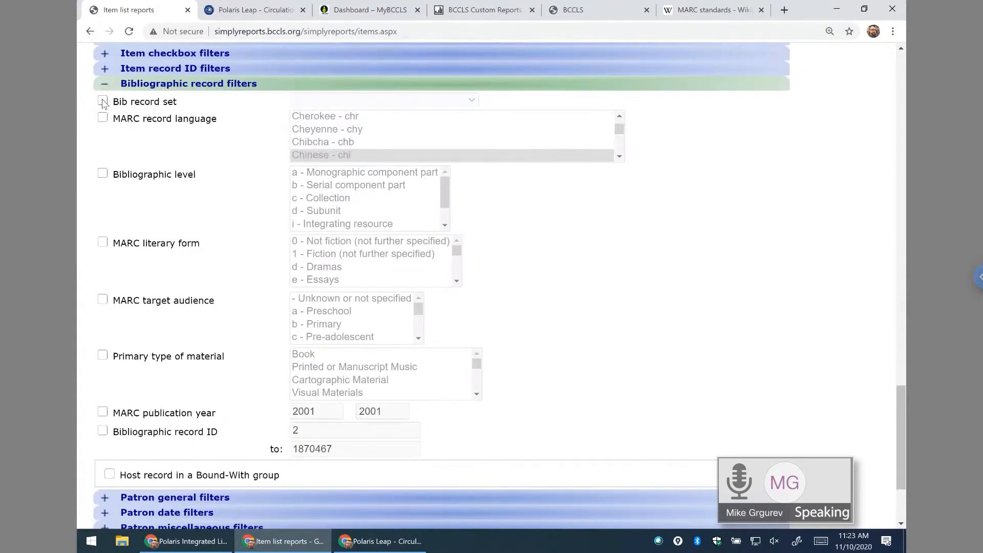
- Enable the Bib record set filter and look through the available record sets
left_click(103, 101)
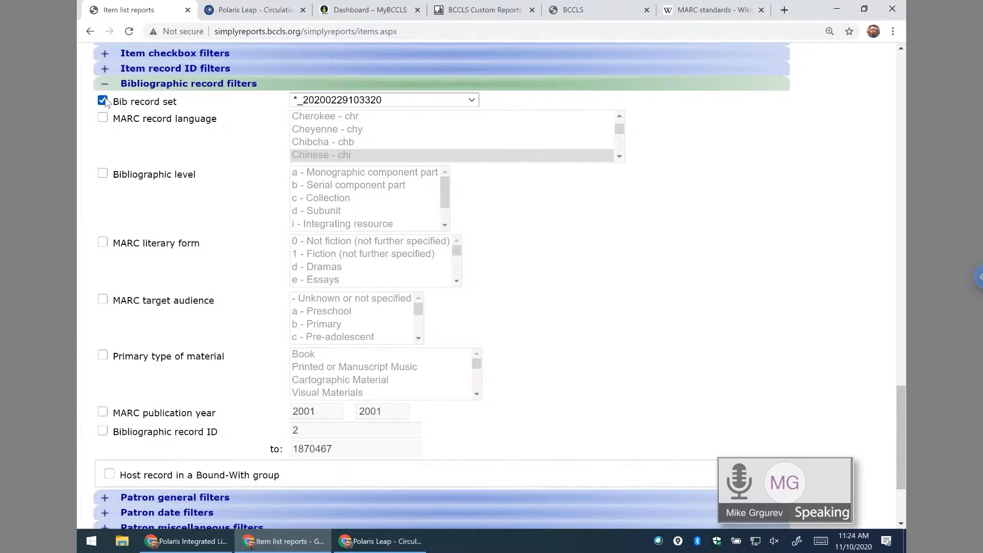
left_click(323, 100)
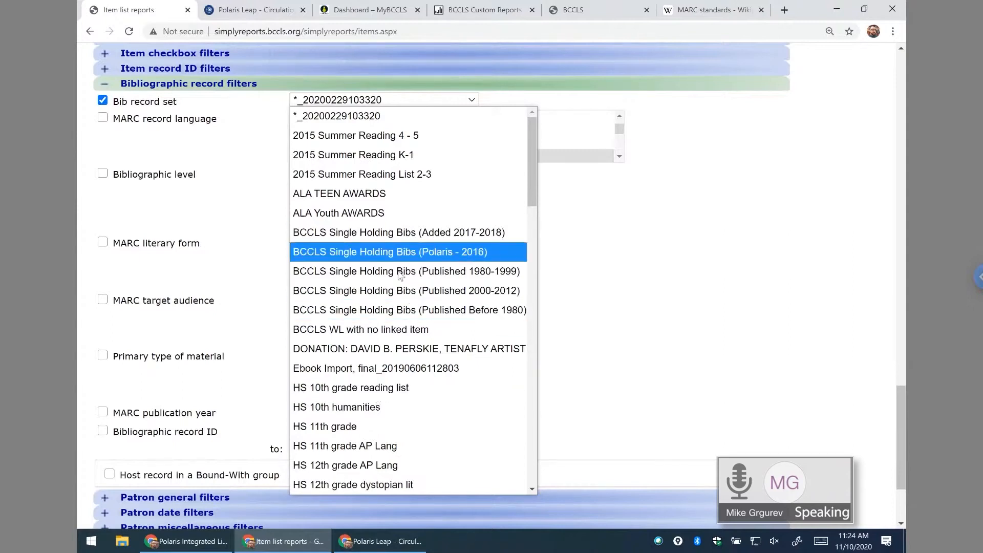
left_click(242, 134)
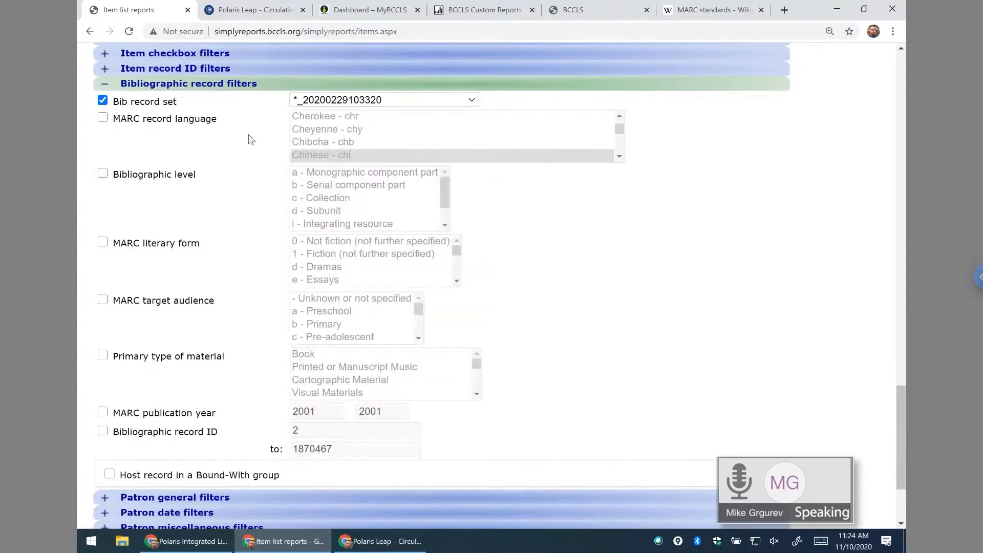
left_click(369, 105)
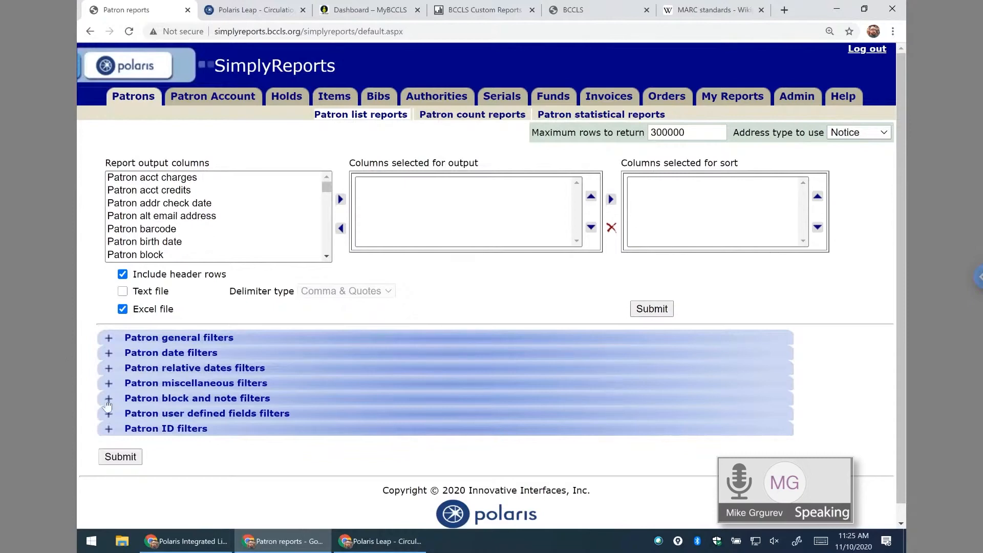
- Open the item list report form and look over its bibliographic record filters
left_click(378, 96)
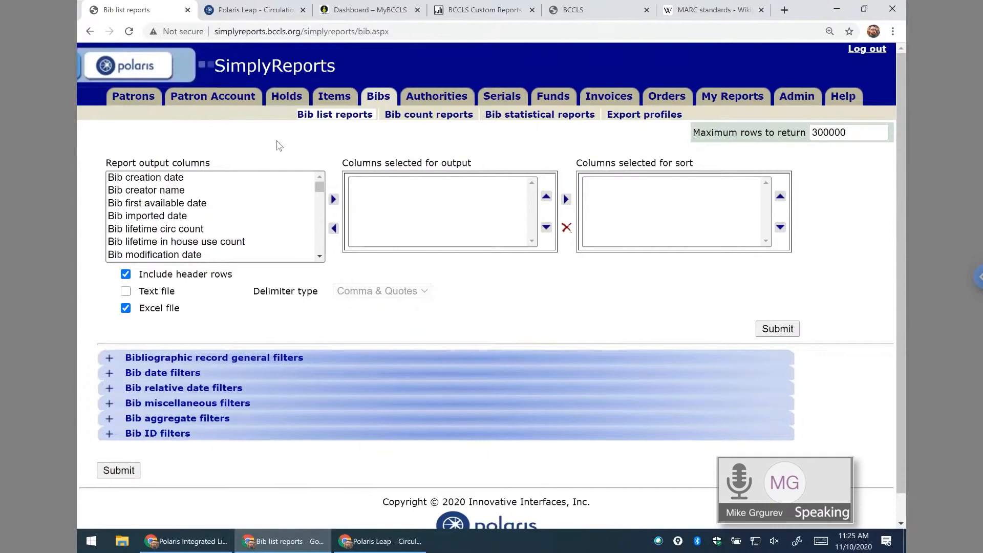
left_click(334, 97)
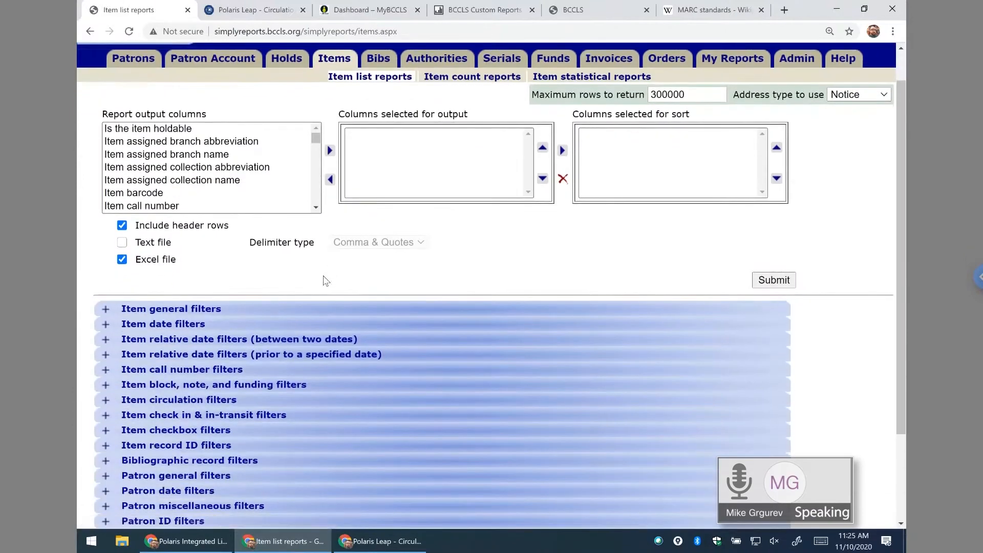
scroll(287, 320, "down", 3)
left_click(105, 344)
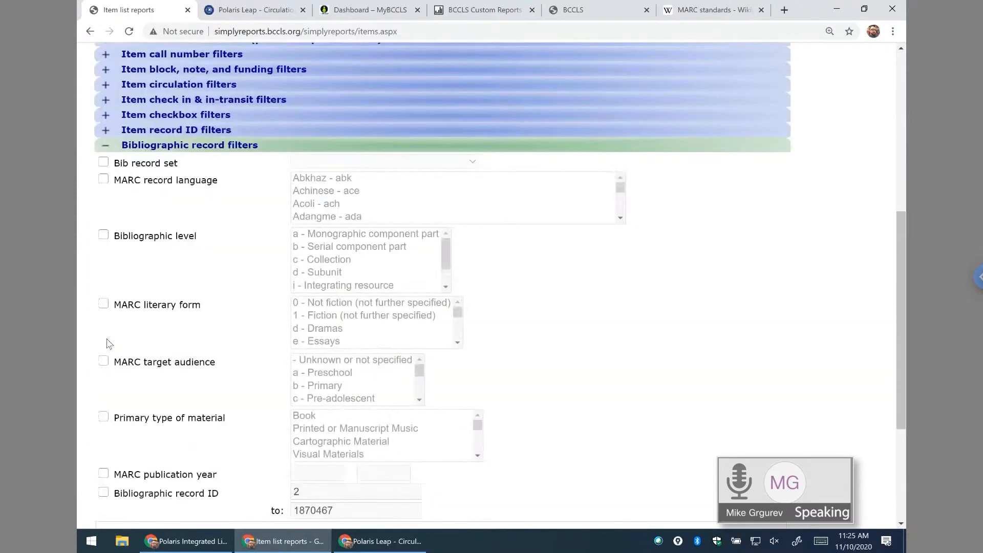
left_click(107, 147)
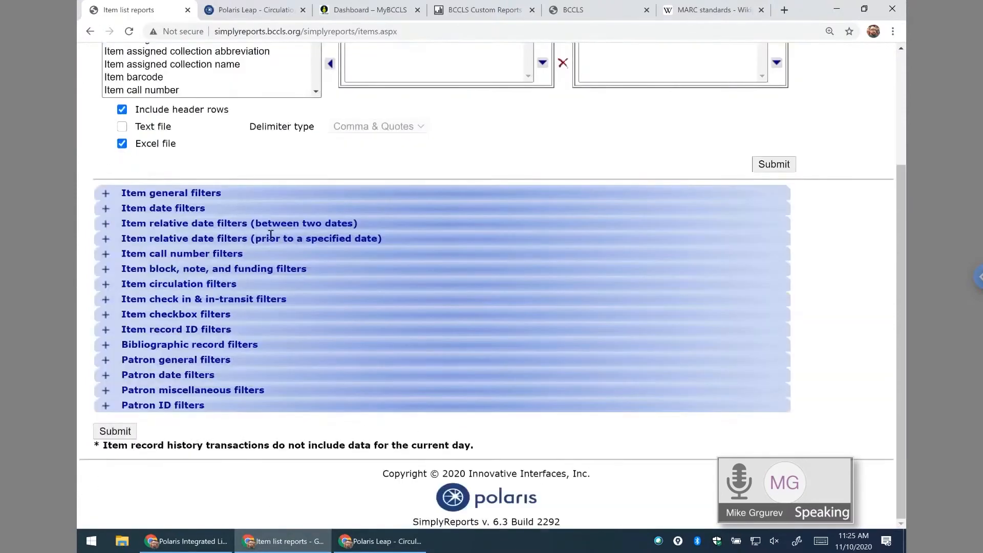
scroll(288, 230, "up", 1)
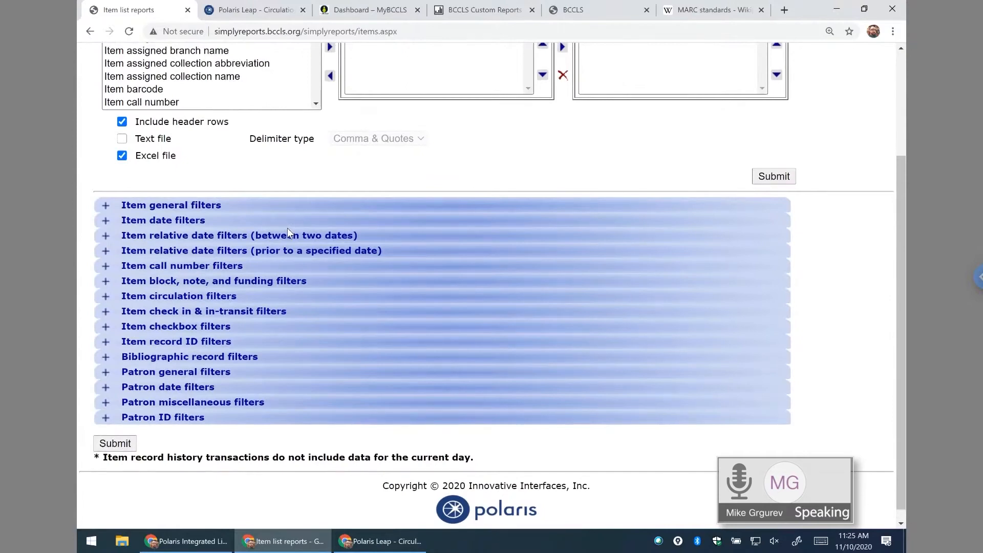
scroll(287, 229, "up", 2)
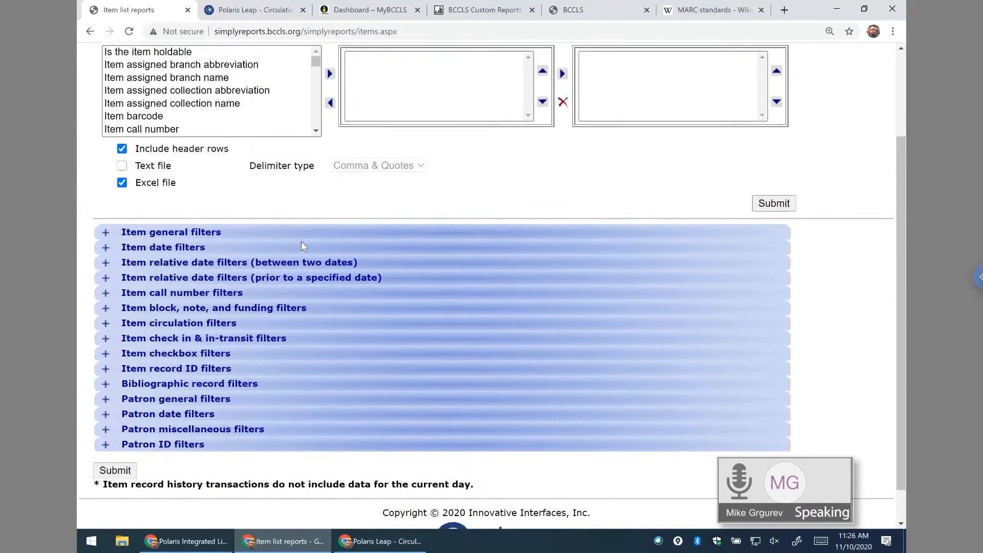
scroll(307, 243, "up", 2)
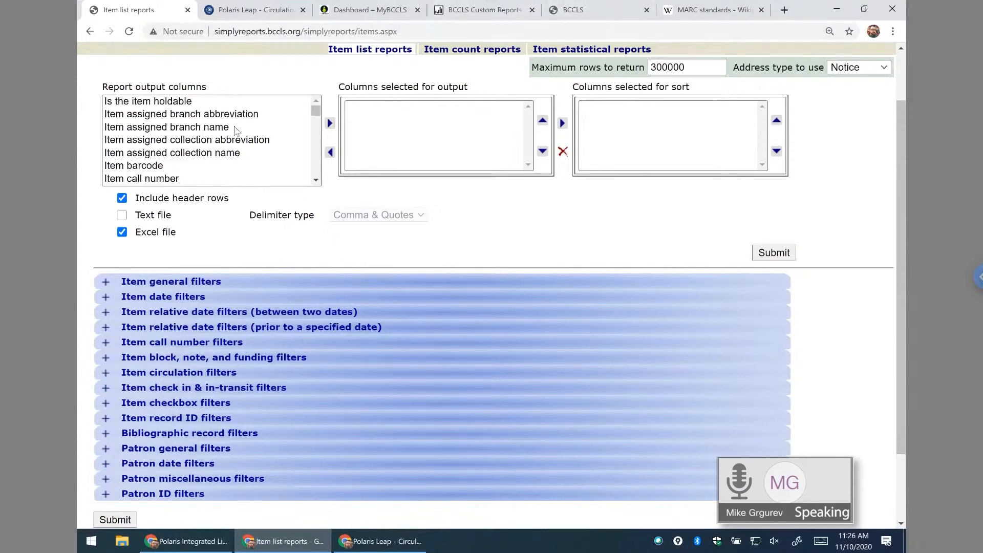
- Limit the item report to the Tenafly library with the assigned branch quick pick in the item general filters
left_click(106, 282)
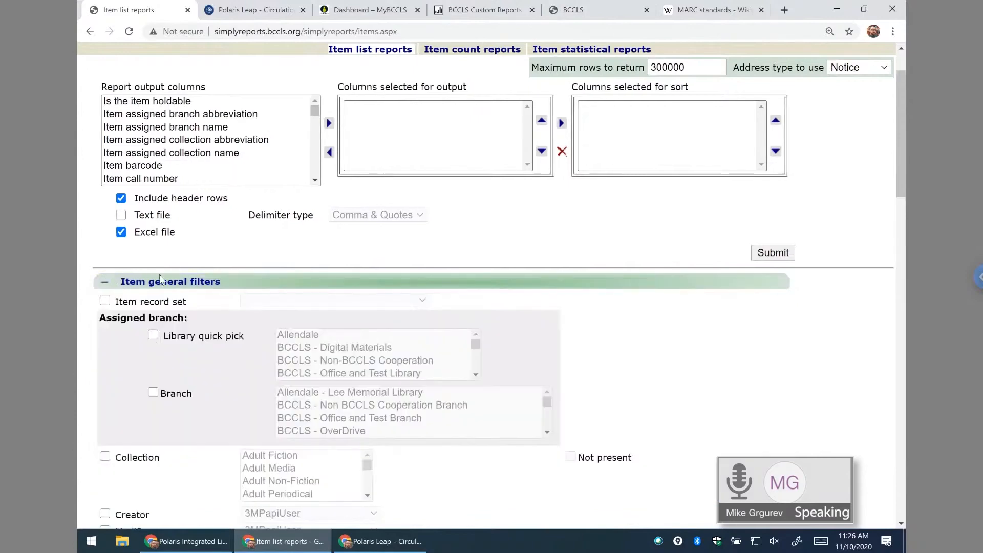
left_click(153, 335)
left_click(329, 347)
type("ten")
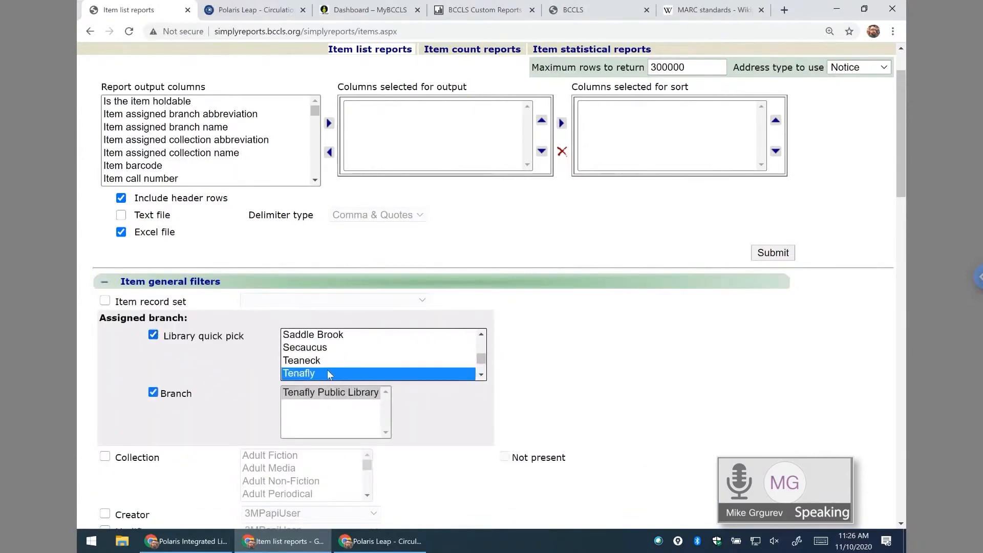
left_click(569, 315)
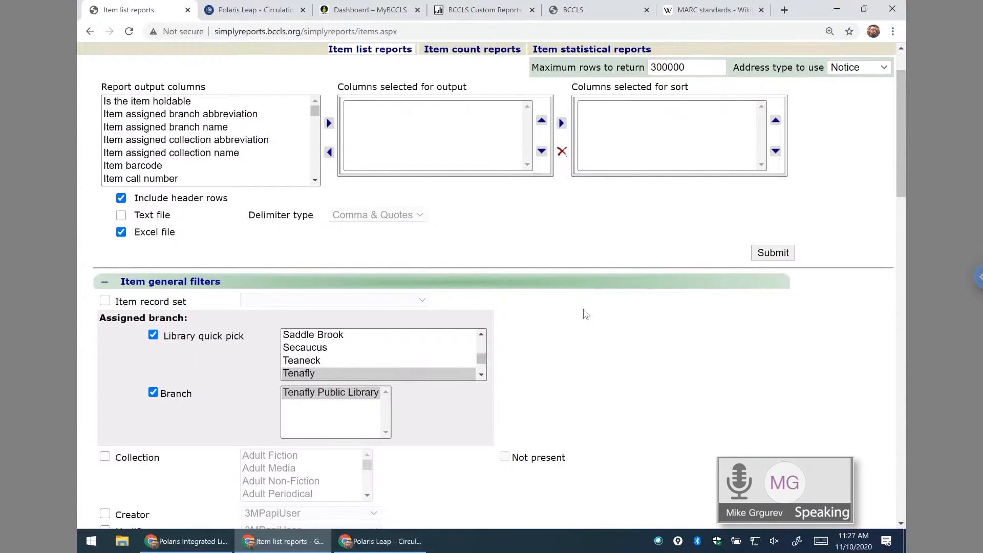
scroll(586, 314, "down", 1)
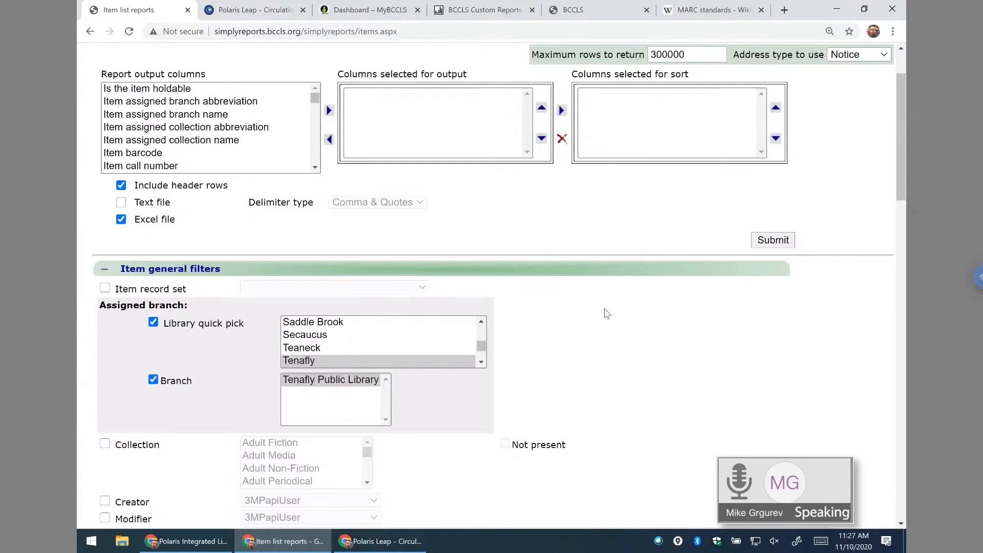
scroll(607, 313, "up", 2)
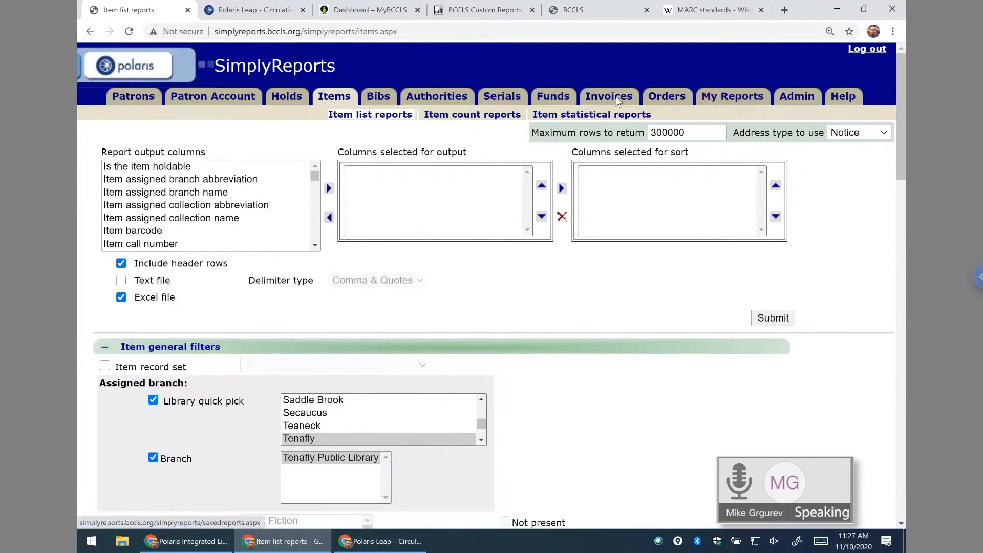
scroll(368, 223, "down", 1)
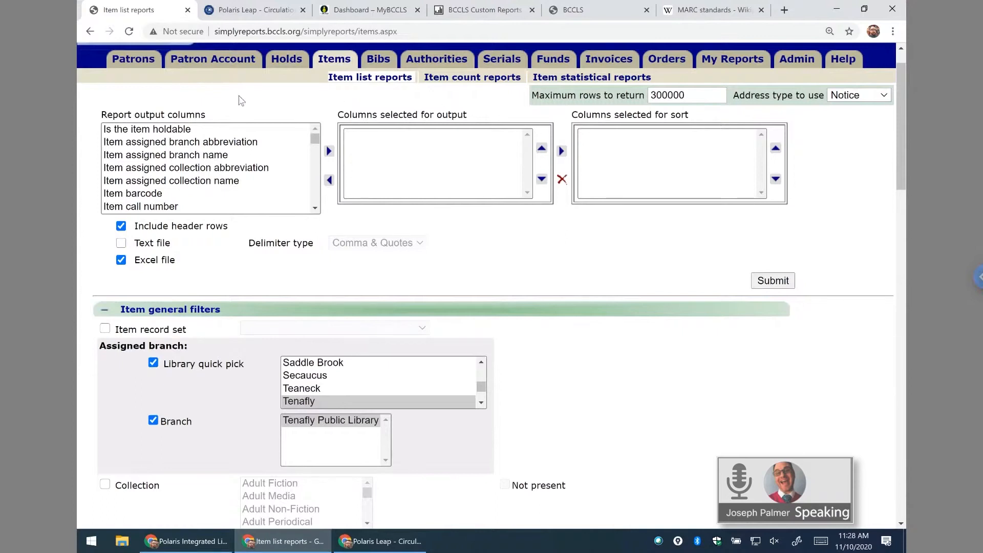
- Open the patron reports in a separate browser tab and examine the general and date filters offered there
right_click(139, 65)
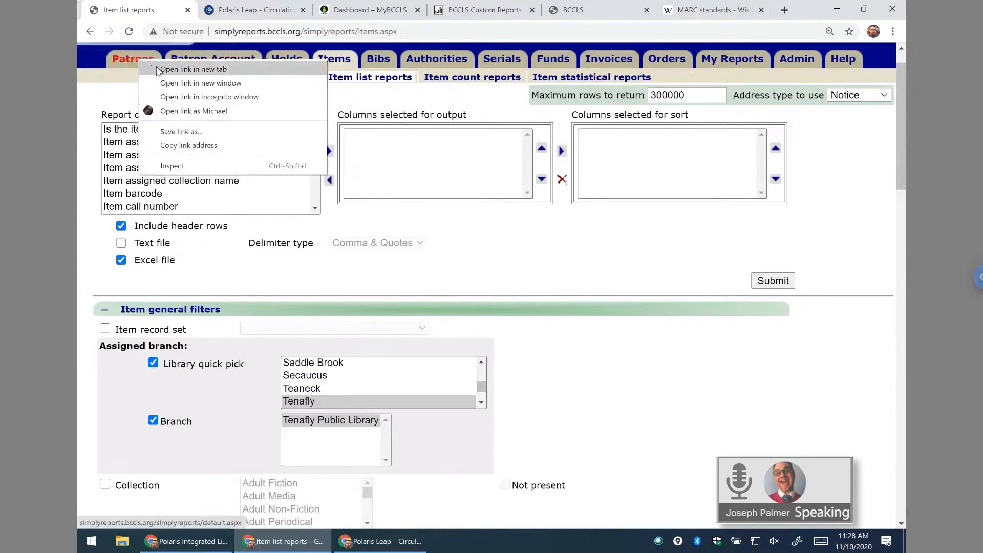
left_click(194, 69)
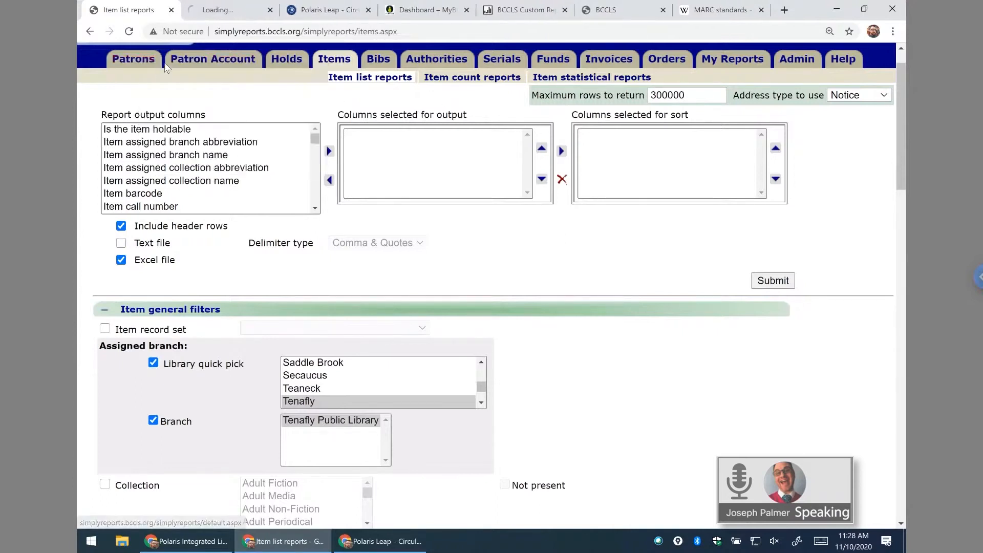
left_click(235, 11)
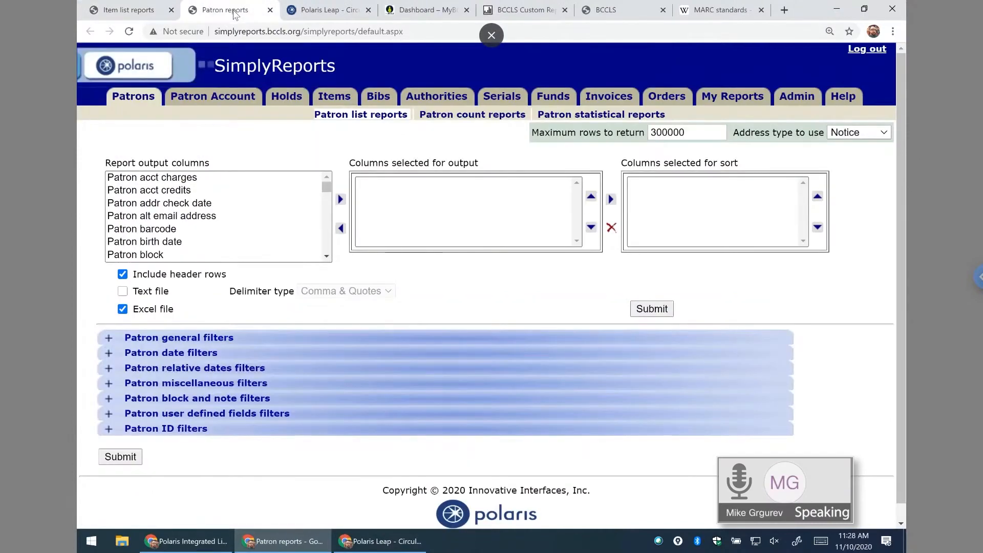
left_click(108, 337)
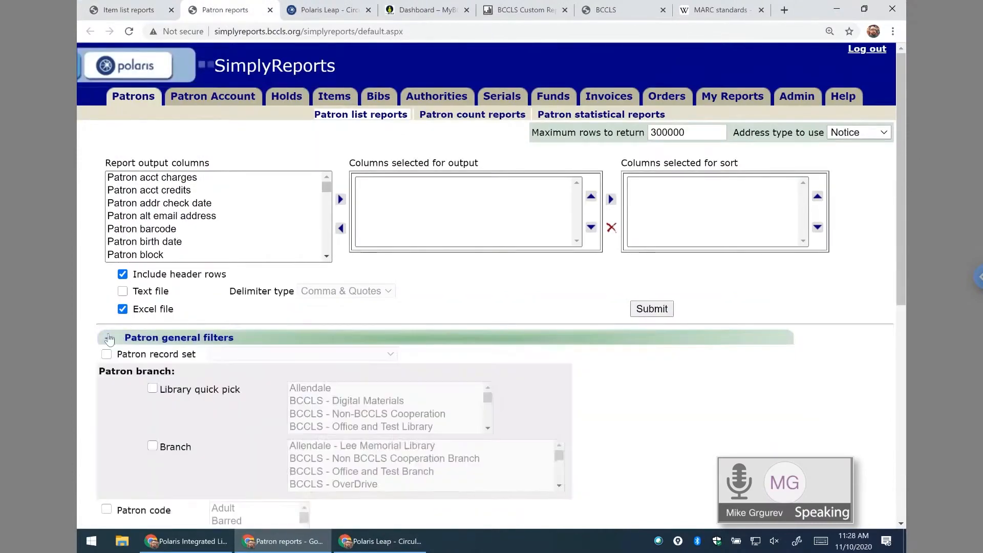
scroll(220, 357, "down", 1)
scroll(221, 357, "down", 3)
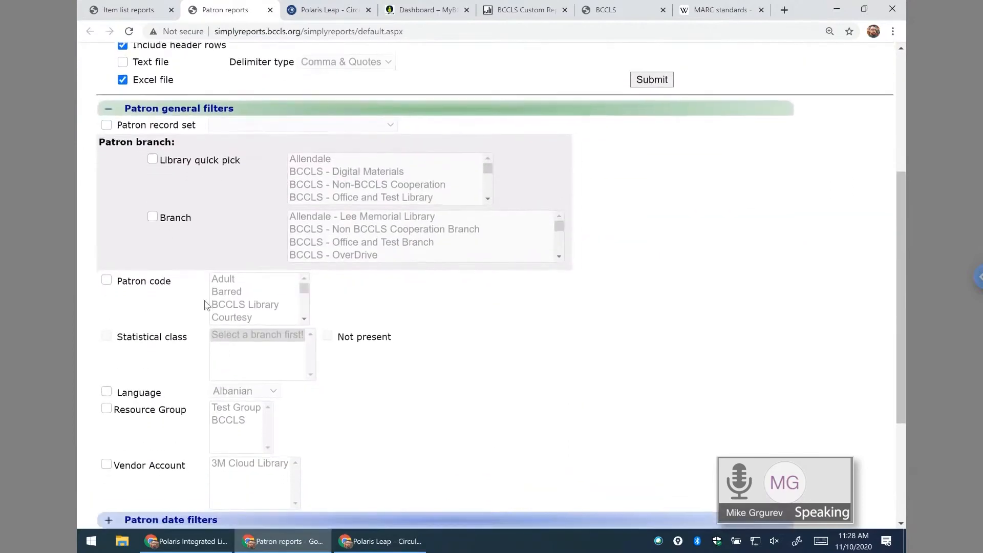
left_click(109, 105)
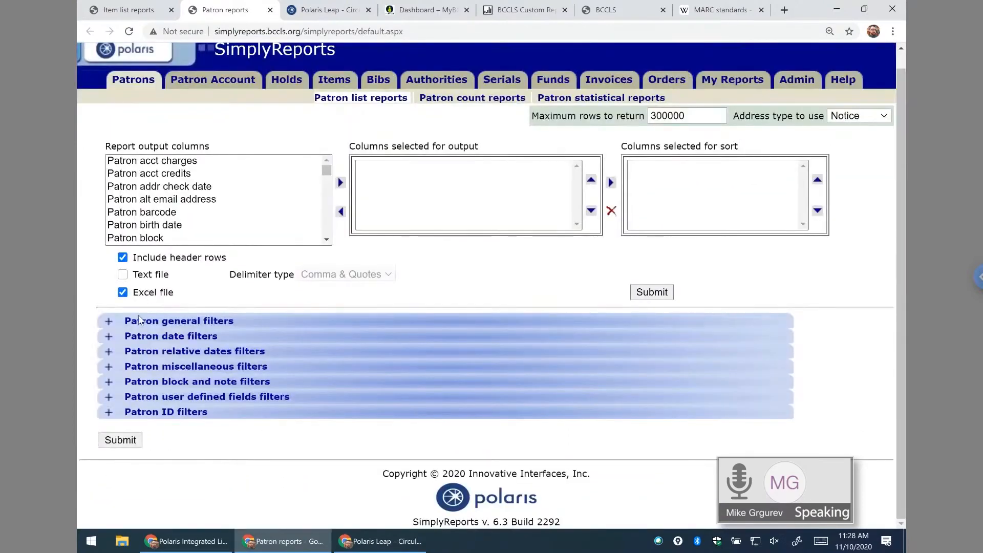
left_click(108, 338)
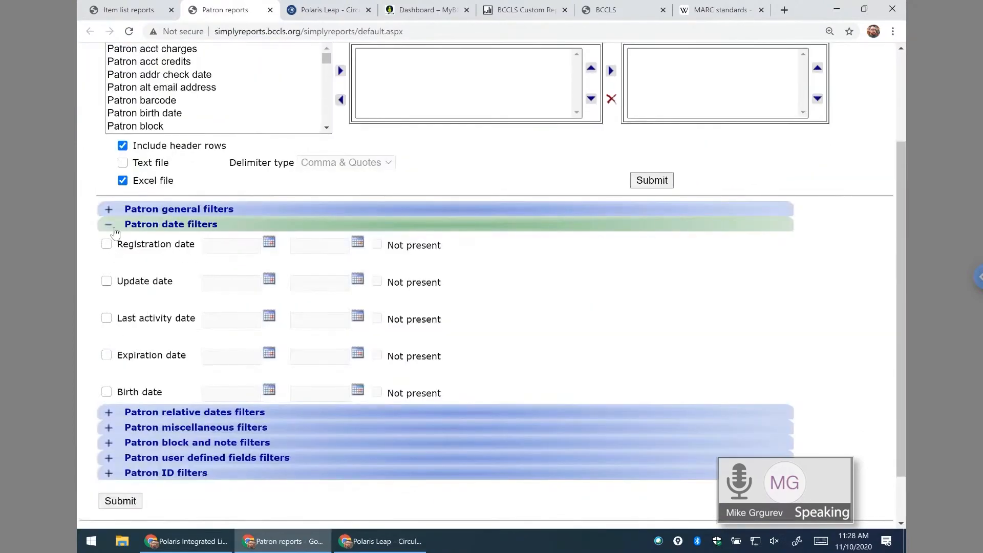
left_click(109, 224)
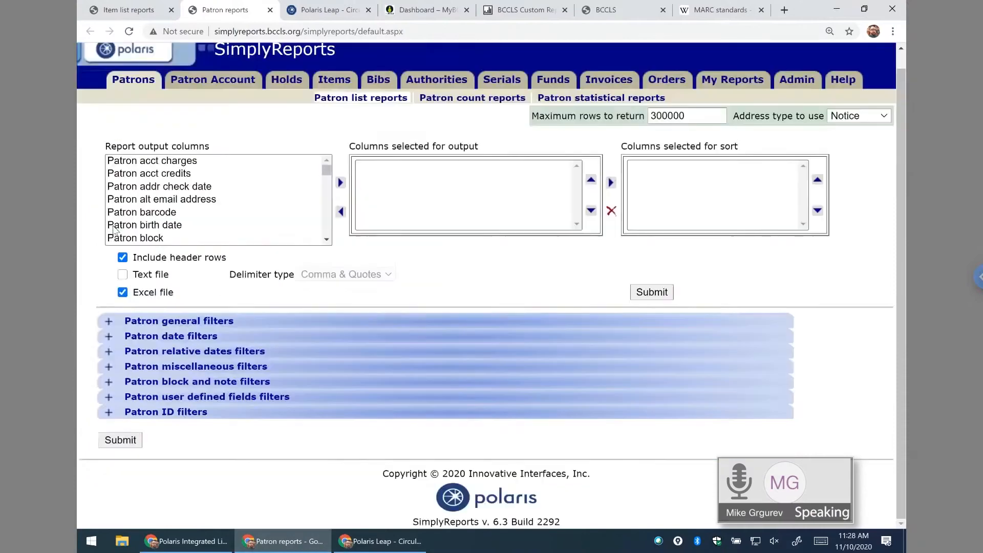
- Examine the patron user defined fields, block and note, and miscellaneous filters, and return to the item list report with the patron tab closed
left_click(109, 412)
left_click(108, 373)
left_click(110, 397)
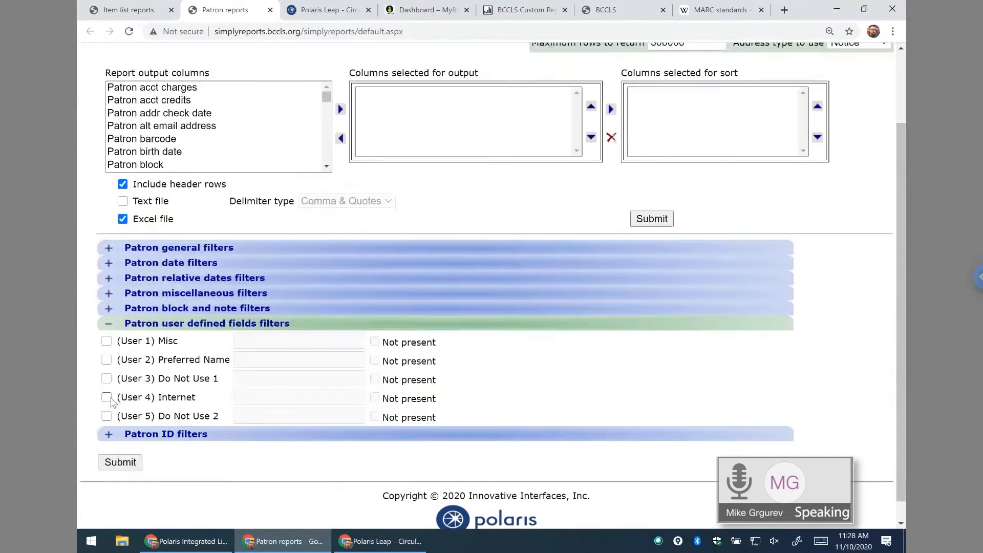
left_click(109, 323)
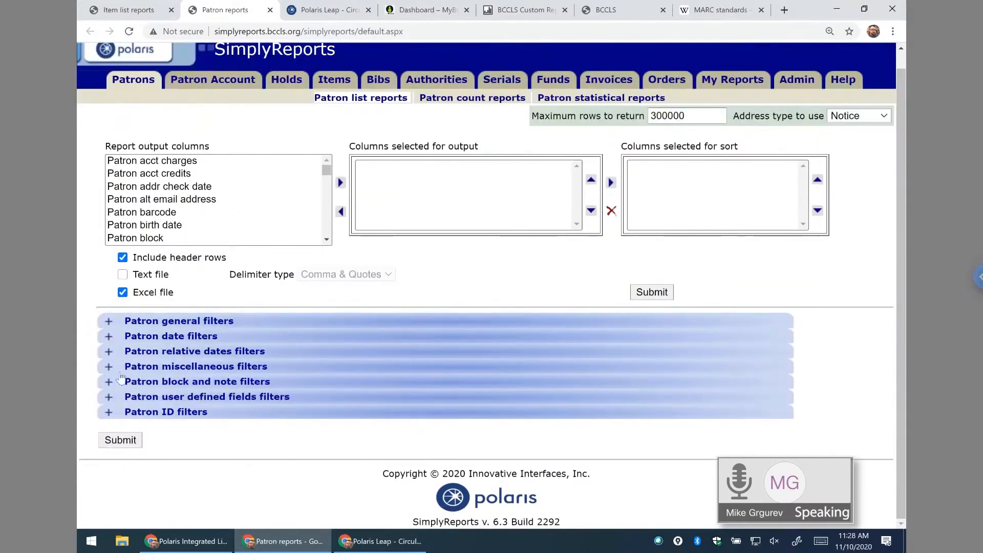
left_click(109, 382)
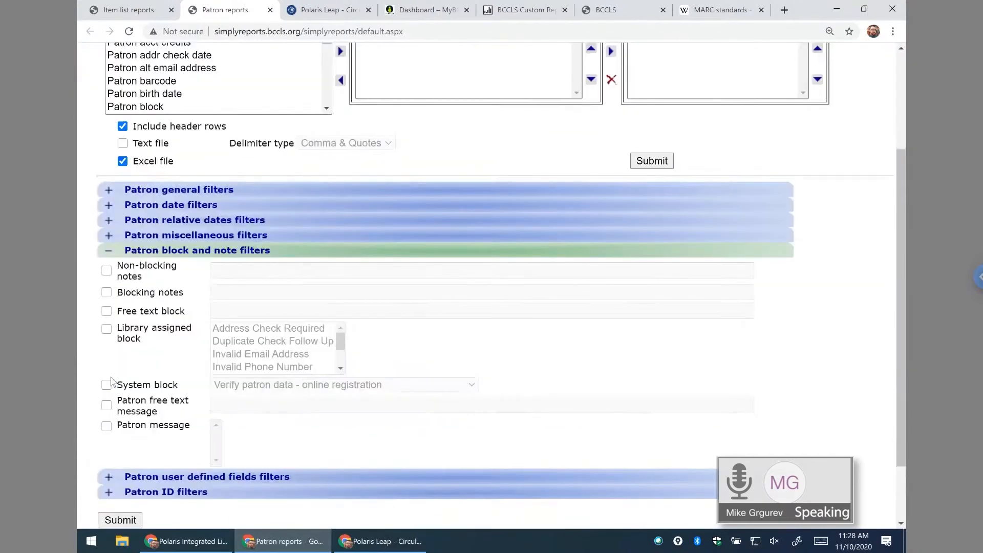
left_click(108, 250)
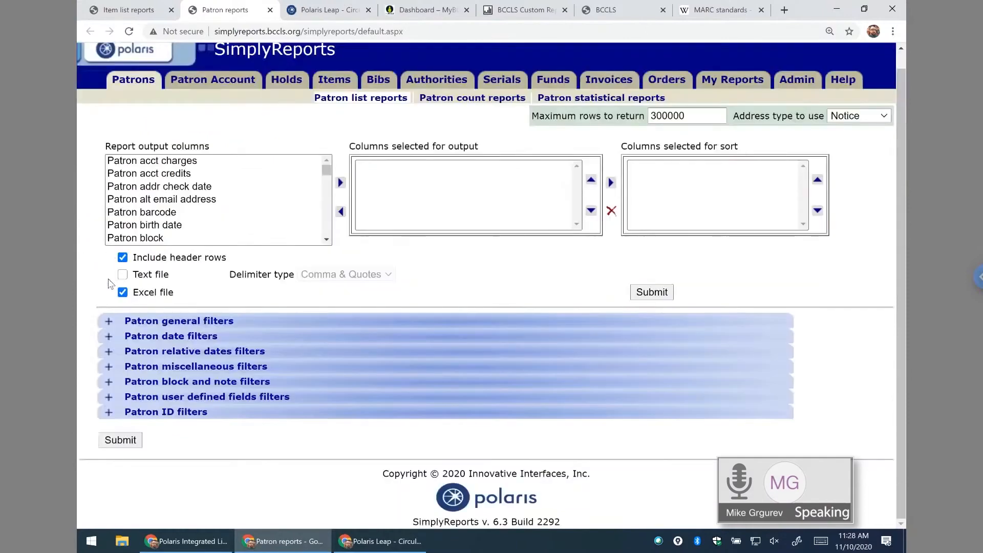
left_click(108, 367)
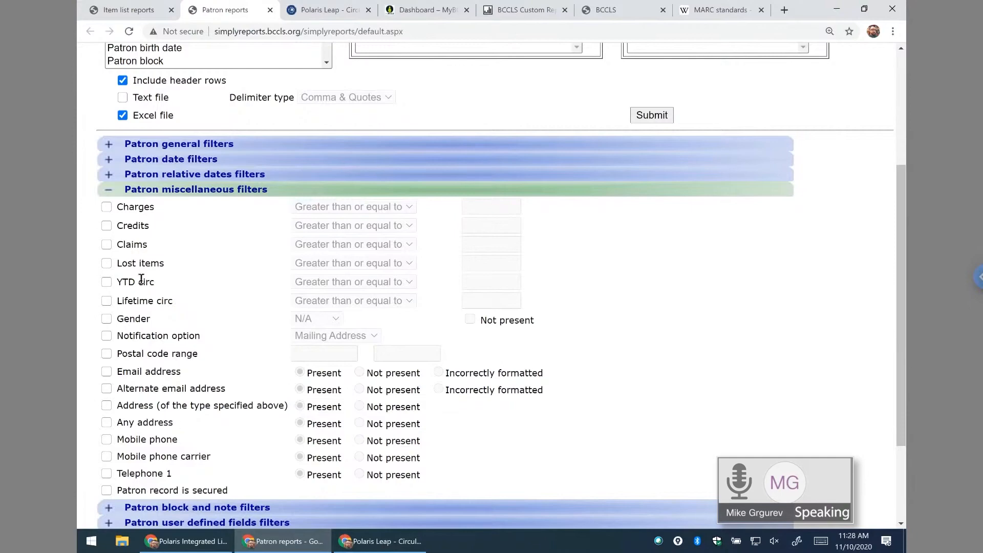
left_click(118, 189)
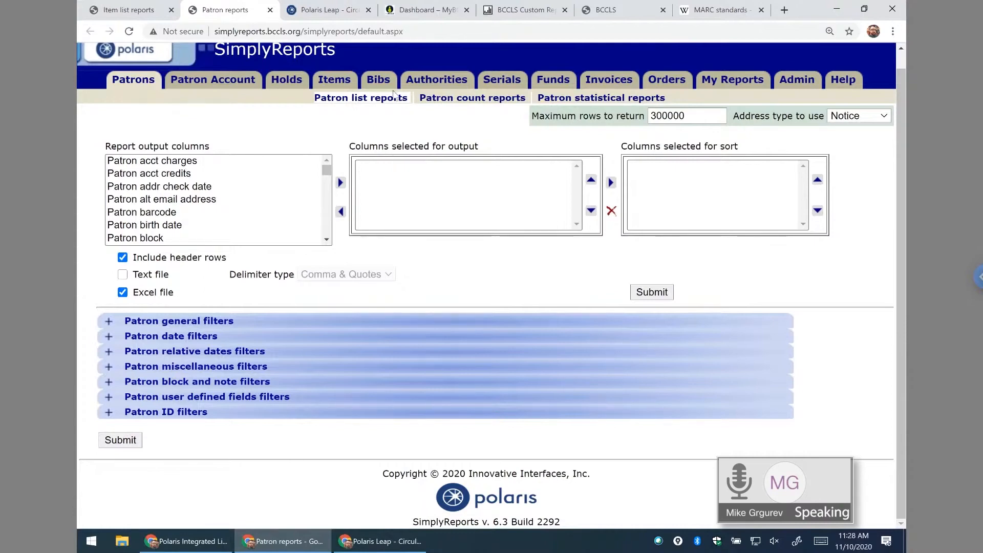
left_click(330, 80)
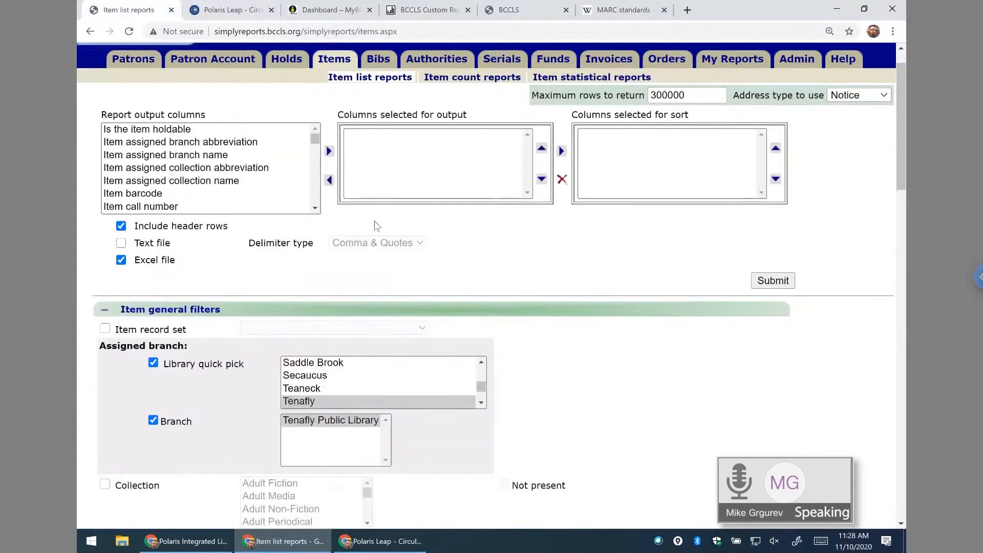
- Add MARC title to the output columns of the item list report
left_click_drag(903, 100, 900, 122)
left_click(204, 108)
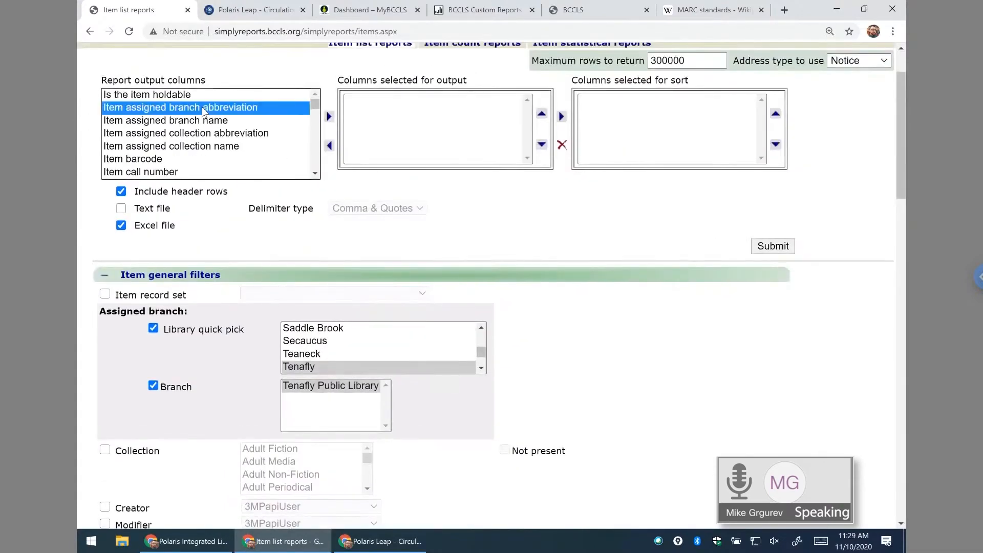
key("m")
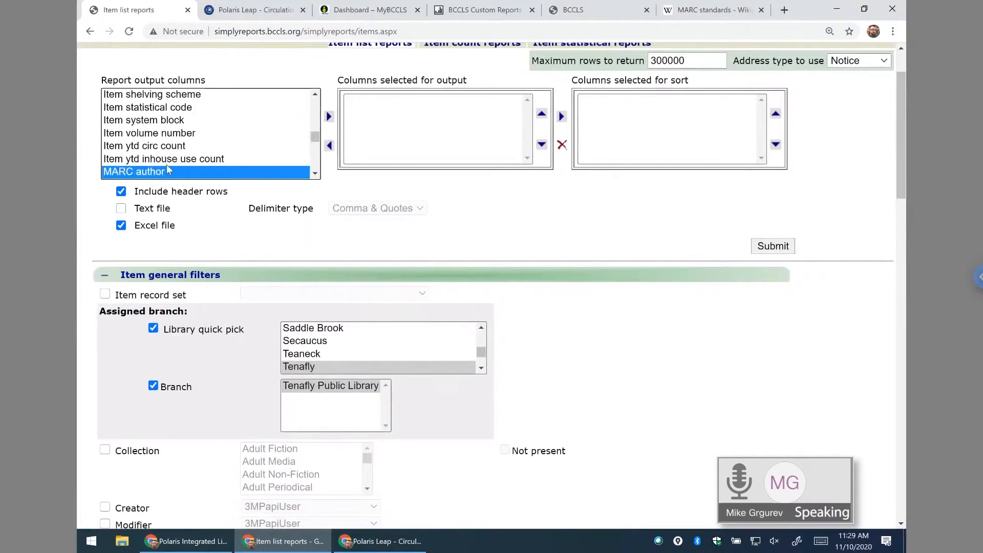
left_click(314, 173)
left_click(315, 174)
left_click(315, 173)
left_click(315, 173)
left_click(314, 174)
left_click(315, 174)
left_click(315, 173)
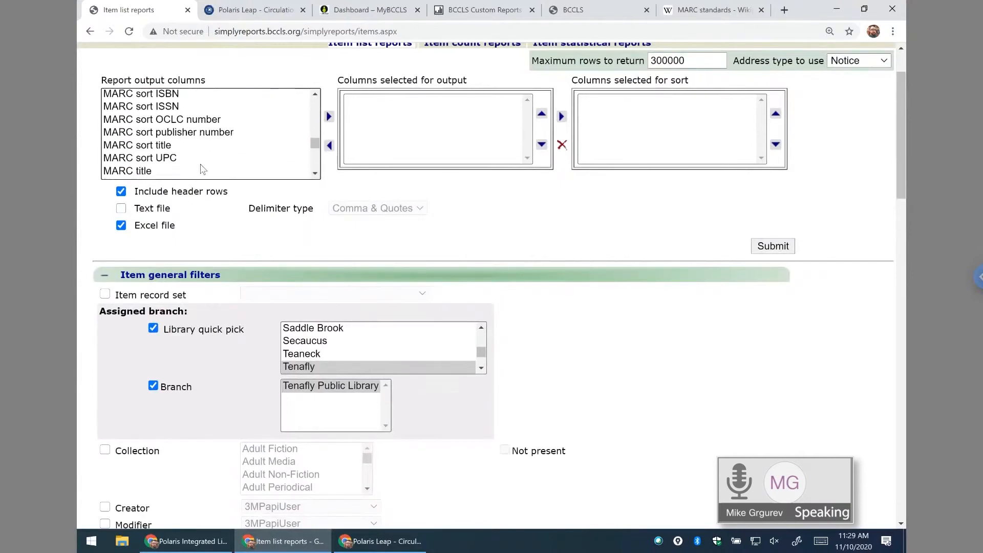
left_click(228, 170)
left_click(329, 116)
- Add Item call number to the report's output columns
left_click(229, 108)
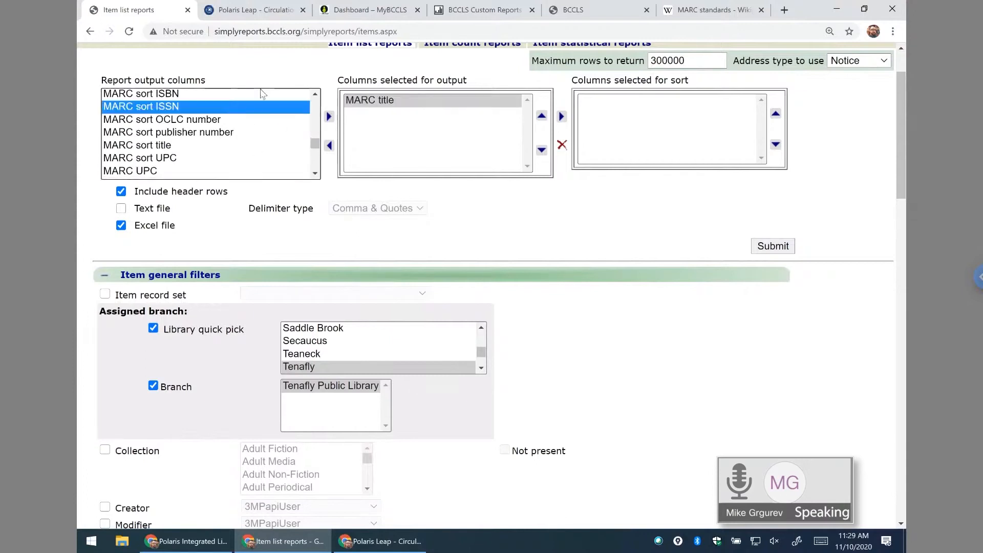
type("item c")
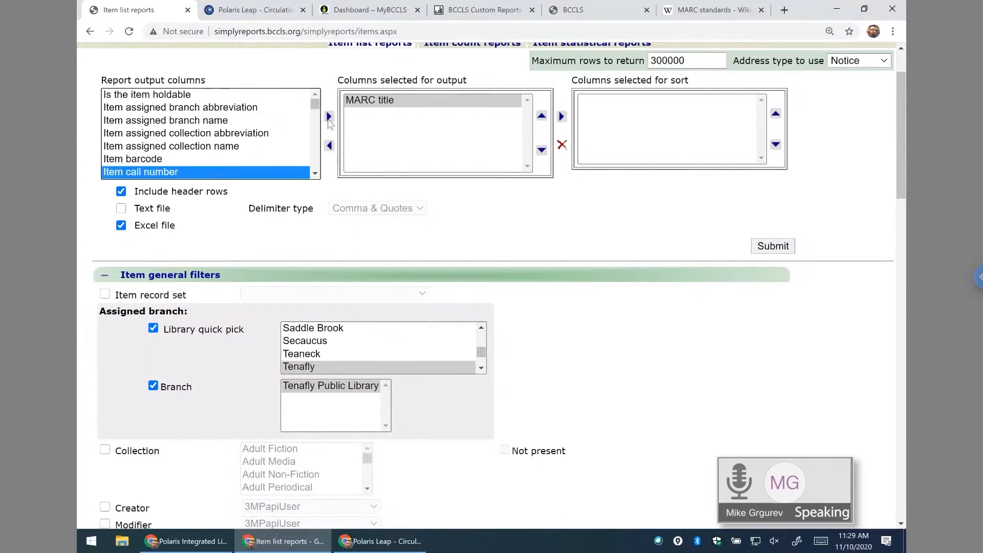
left_click(329, 117)
- Add Item lifetime circ count to the output columns of the item list report
left_click(229, 108)
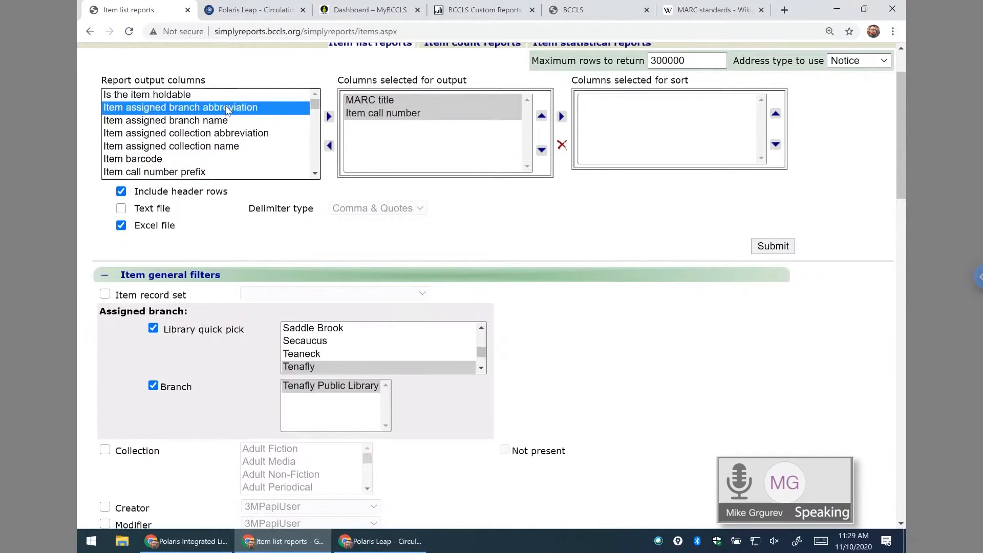
left_click(229, 121)
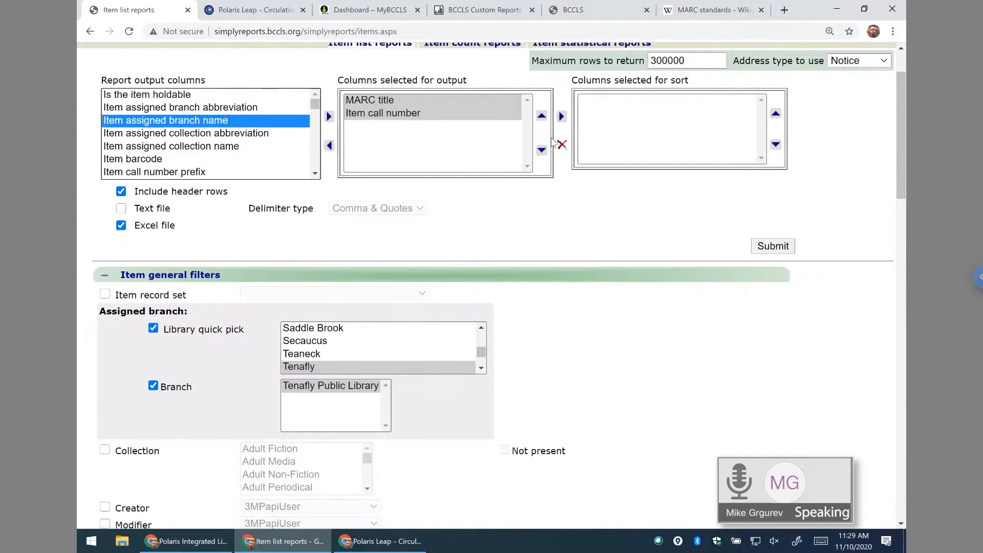
mouse_move(900, 86)
left_mouse_down()
mouse_move(907, 129)
mouse_move(903, 89)
left_mouse_up()
left_click(273, 125)
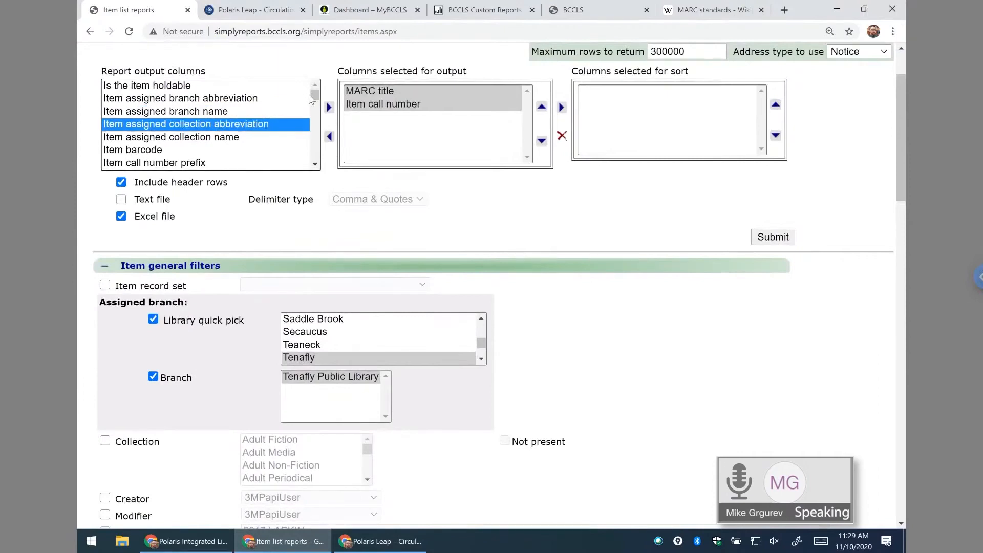
type("item y")
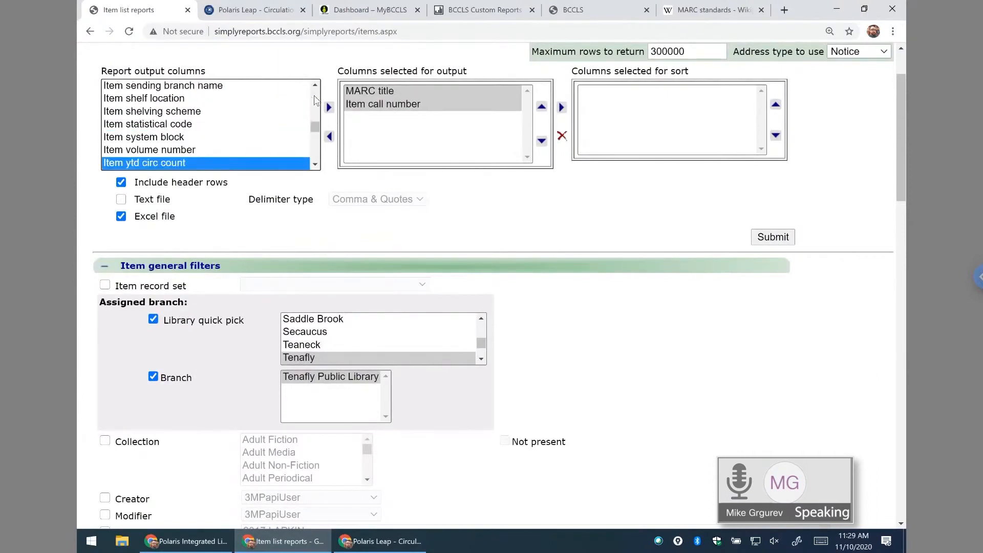
left_click(176, 152)
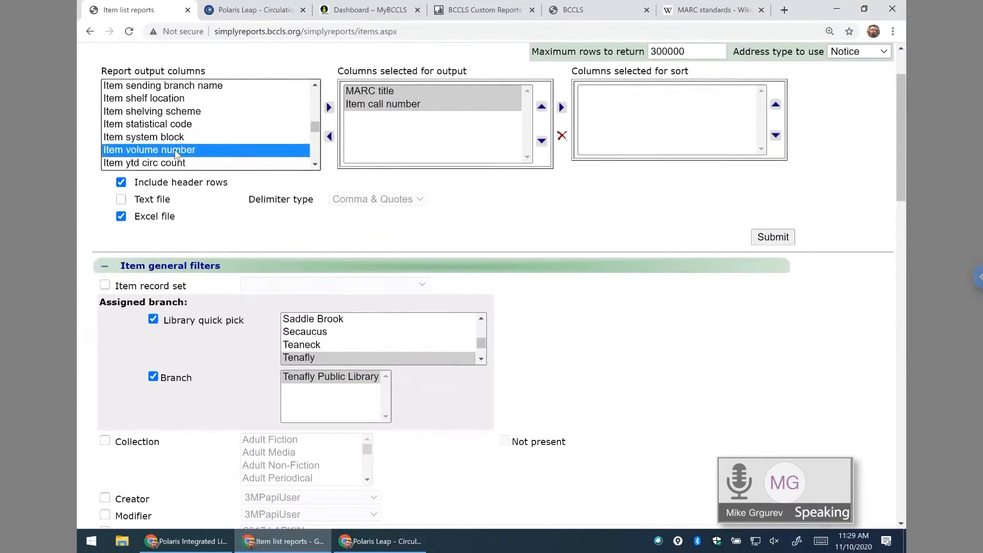
type("item lif")
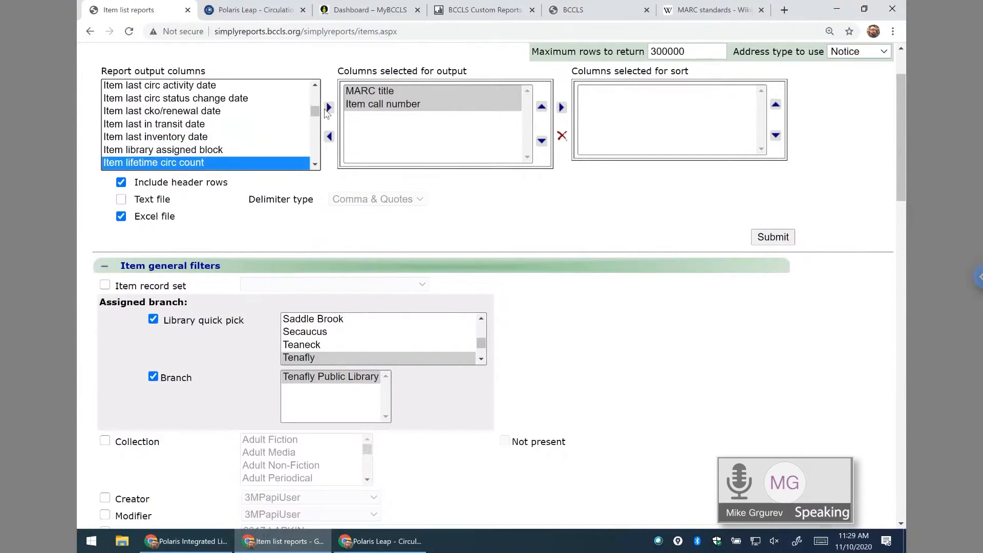
left_click(329, 107)
- Set Item lifetime circ count as the column the report is sorted by
left_click(386, 91)
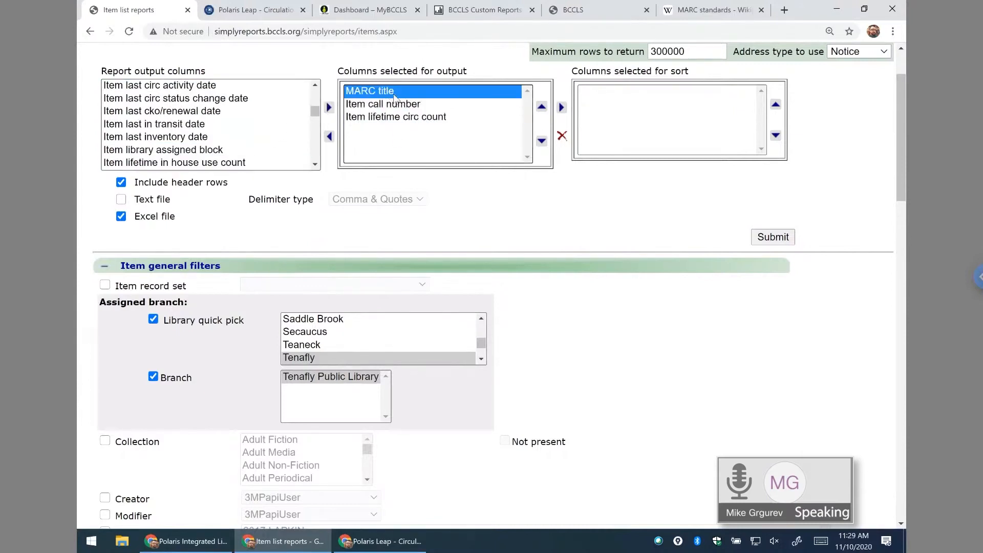
left_click(420, 119)
left_click(406, 105)
left_click(396, 95)
left_click(399, 106)
left_click(395, 94)
left_click(409, 117)
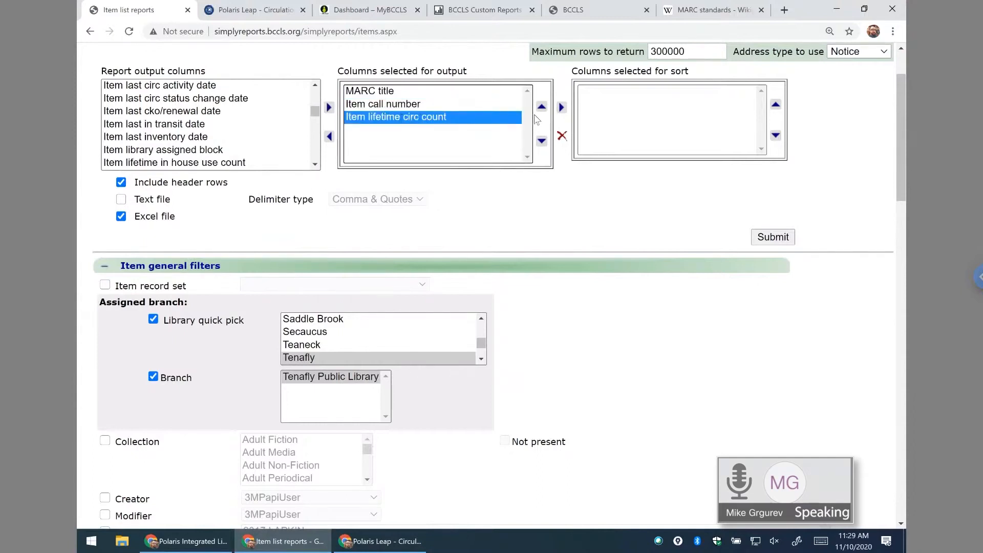
left_click(561, 108)
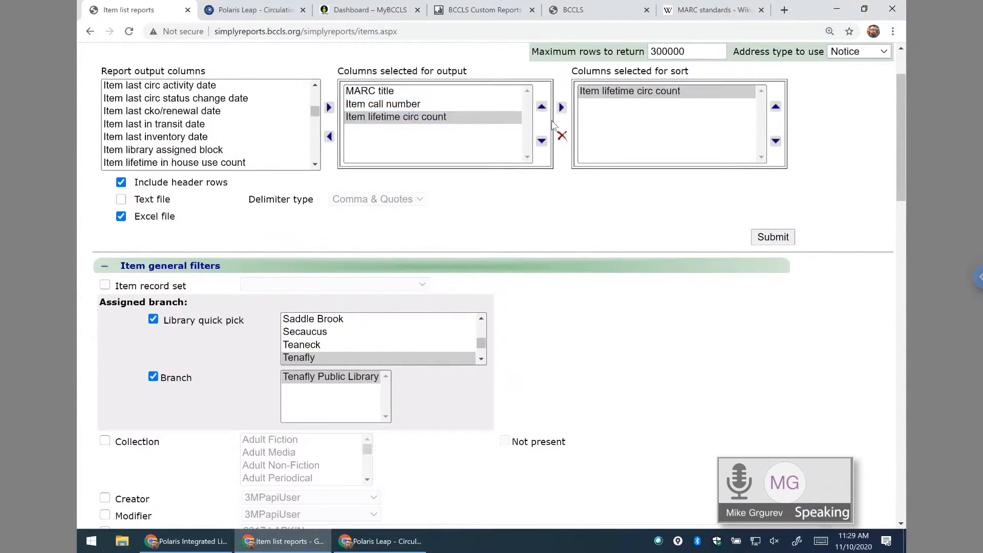
- Filter the items by record status, selecting Final
scroll(902, 226, "down", 1)
scroll(902, 230, "down", 11)
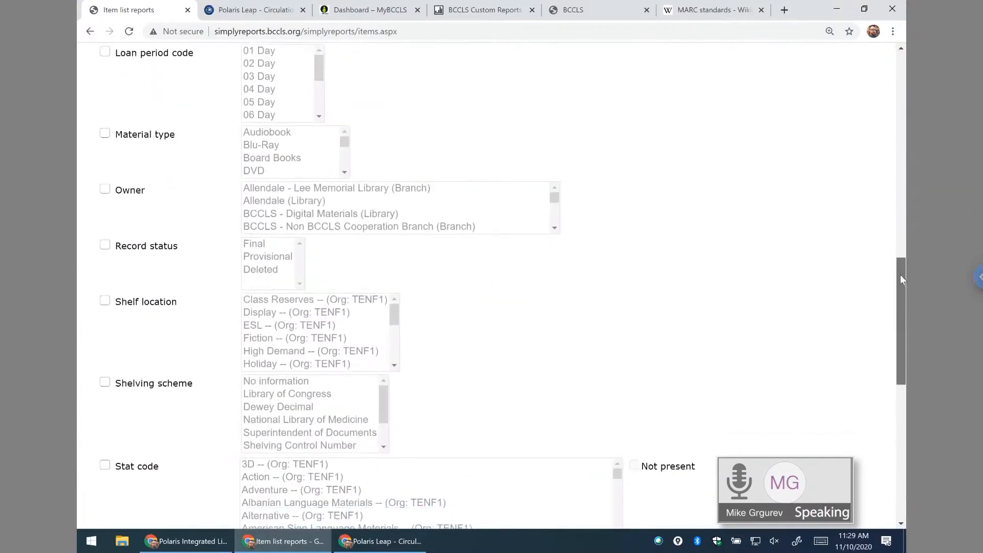
scroll(865, 155, "up", 8)
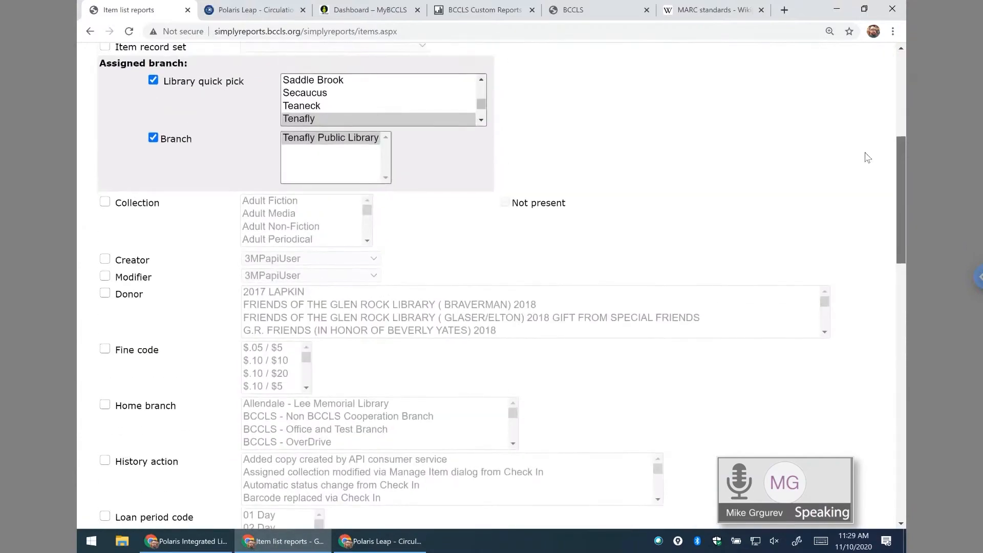
scroll(866, 158, "down", 10)
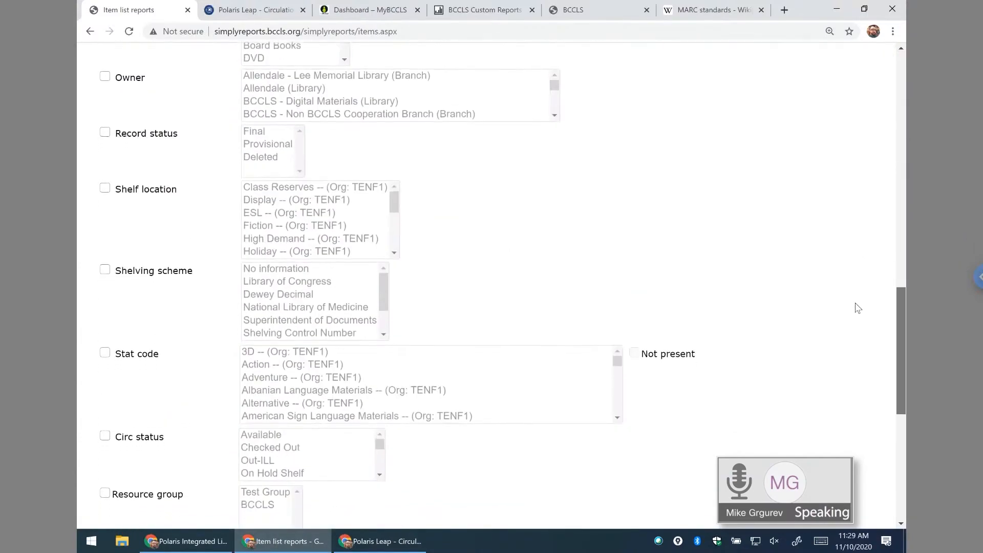
left_click(105, 133)
left_click(261, 133)
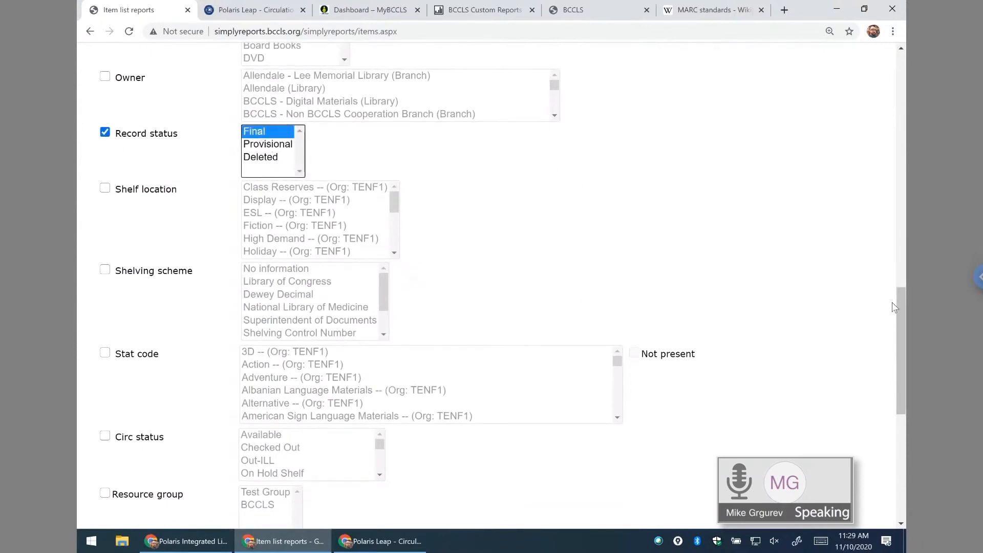
- In the patron general filters, limit the patron branch to the Tenafly library by quick pick
left_click_drag(899, 296, 922, 414)
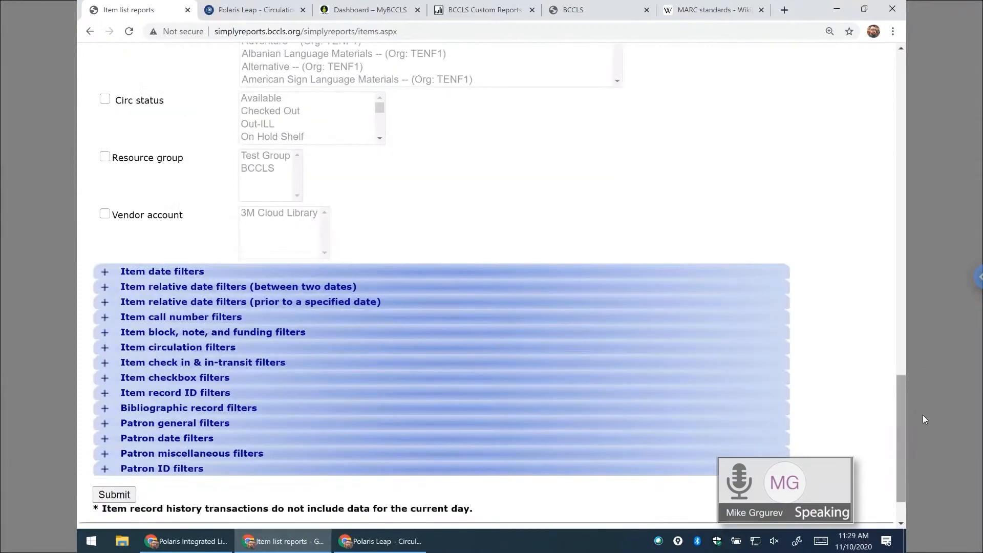
scroll(92, 389, "up", 5)
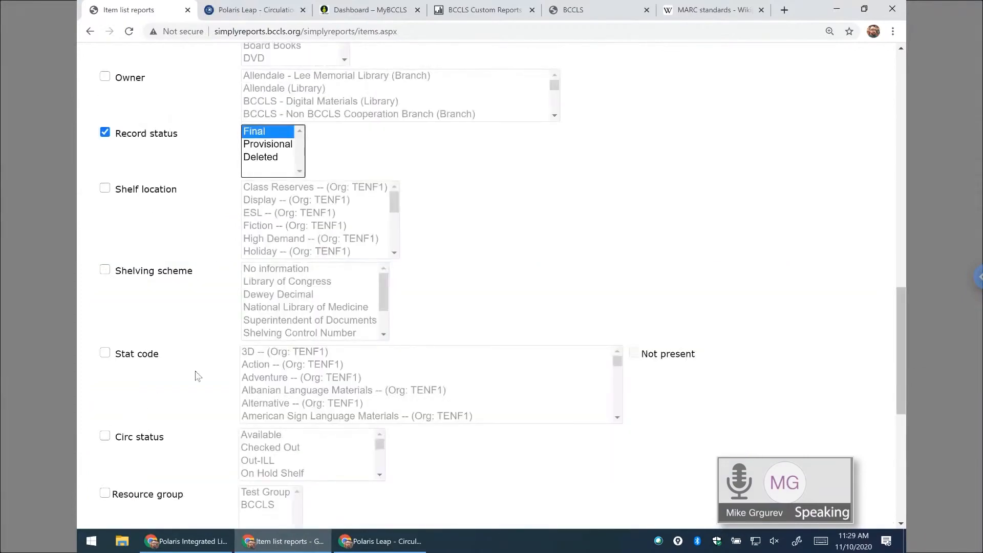
left_click_drag(901, 300, 892, 468)
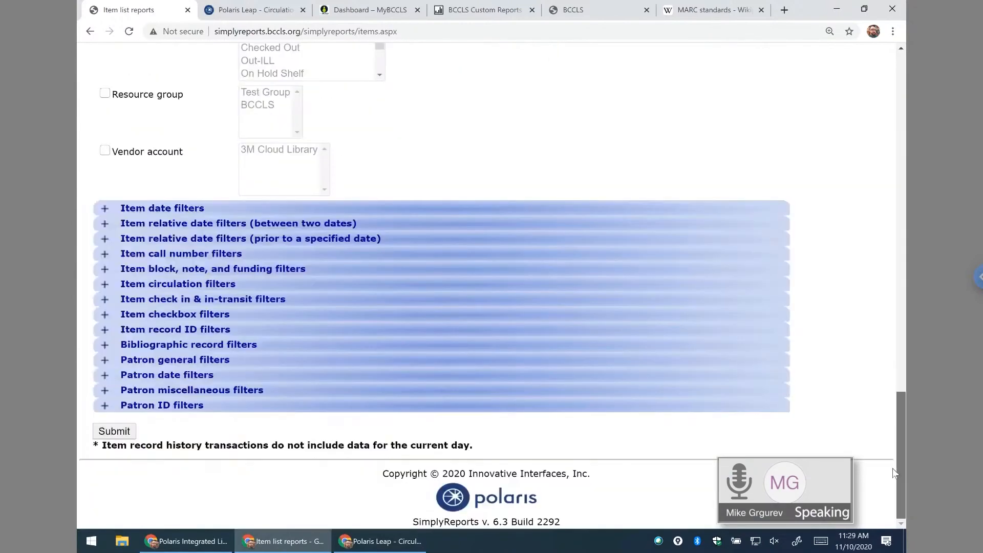
left_click(104, 360)
scroll(394, 348, "down", 5)
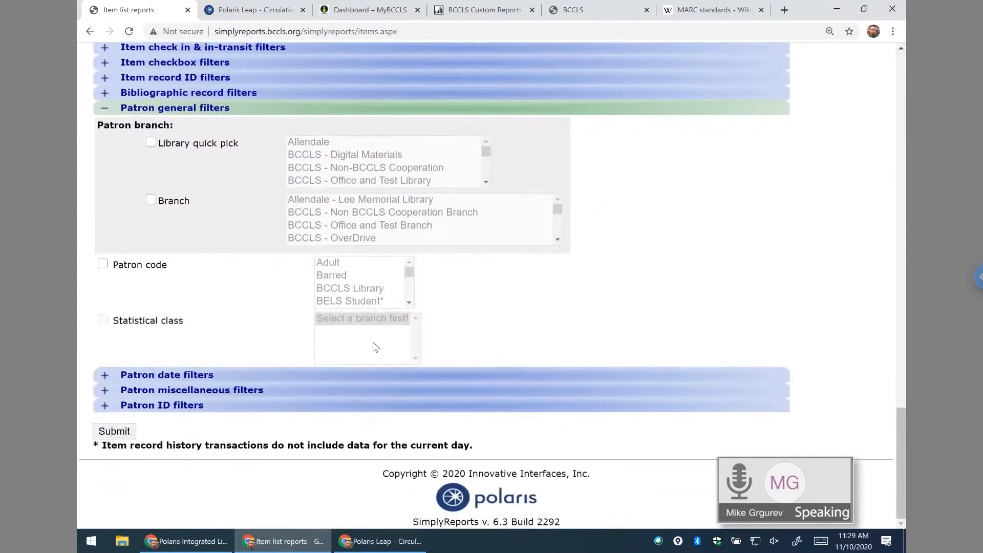
left_click(151, 143)
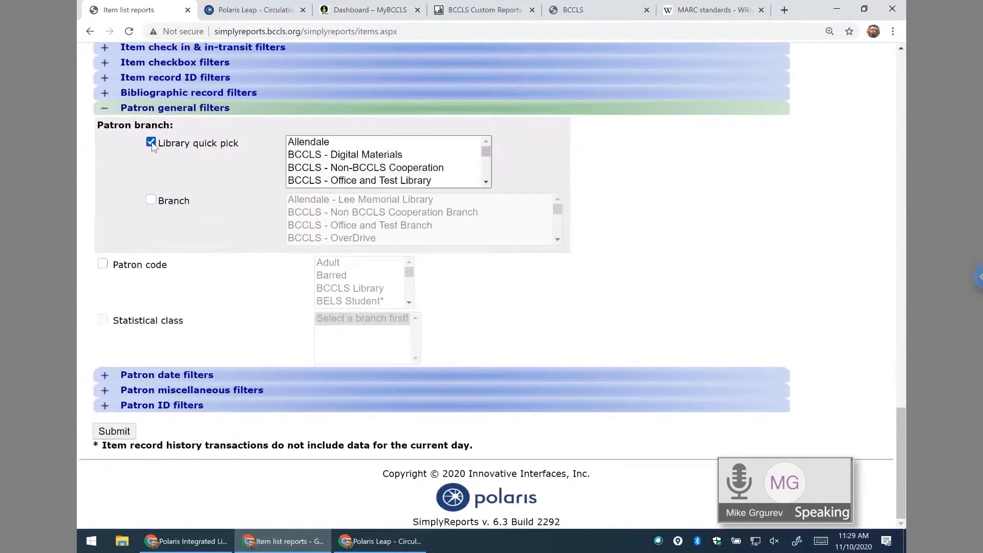
left_click(318, 144)
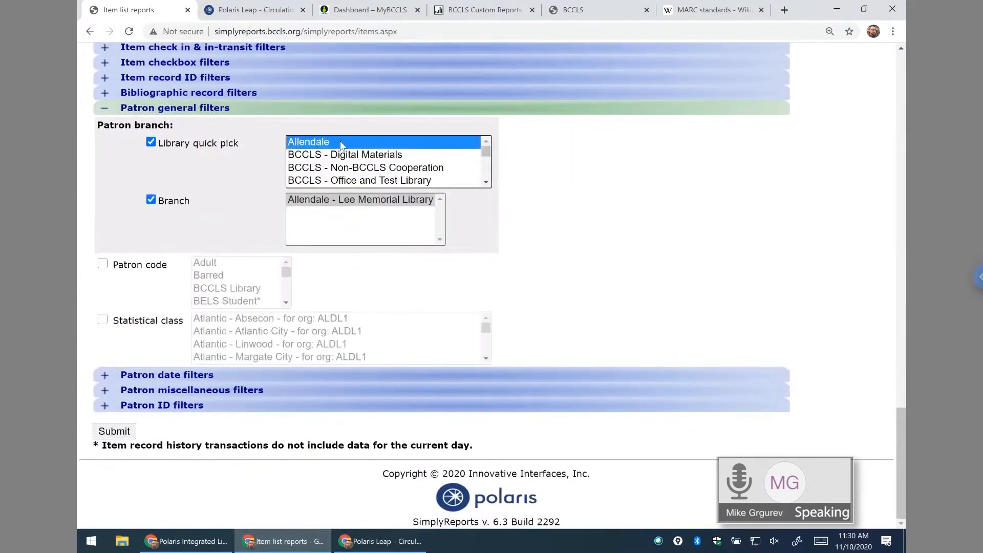
type("ten")
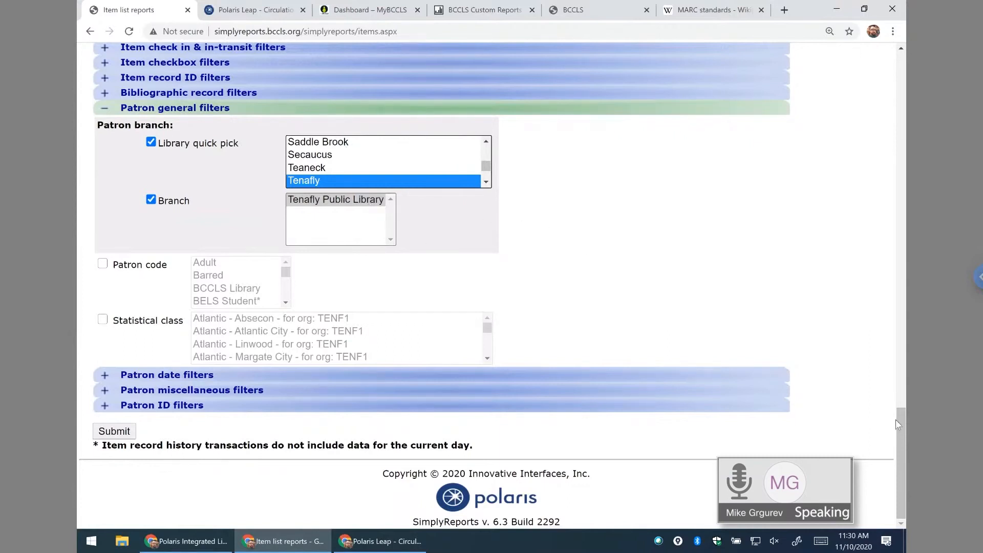
- Submit the item list report sorted by lifetime circ count, view its preview and close it
left_click_drag(901, 419, 898, 61)
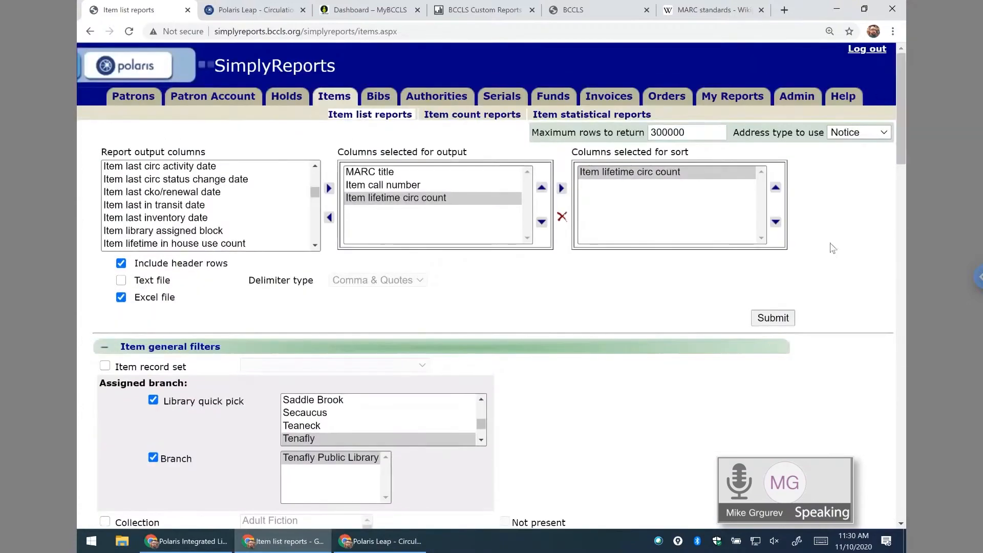
left_click(772, 318)
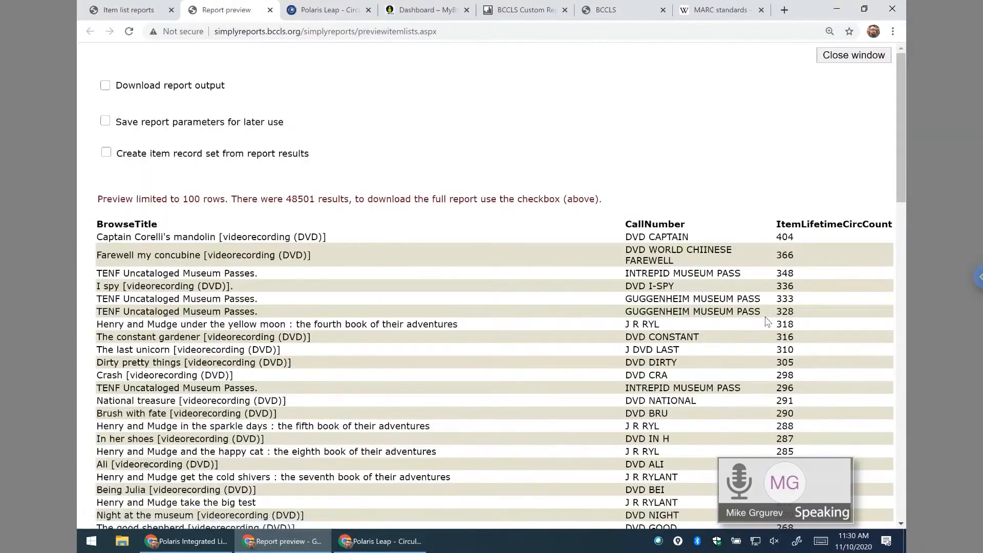
left_click(270, 10)
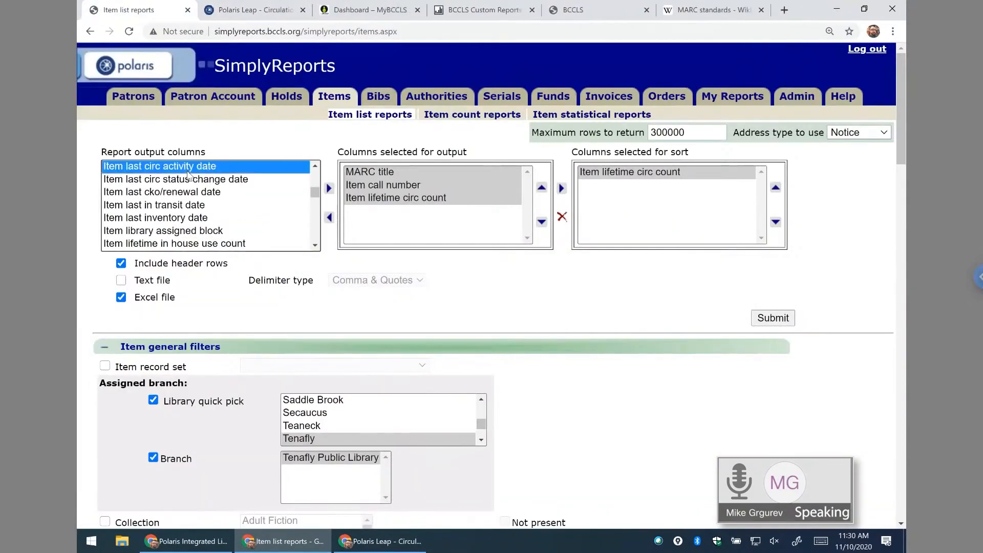
- Add Patron code to the output columns of the item list report
key("Down")
key("Down")
key("Down")
key("Down")
key("Down")
key("Down")
key("Down")
left_click(329, 188)
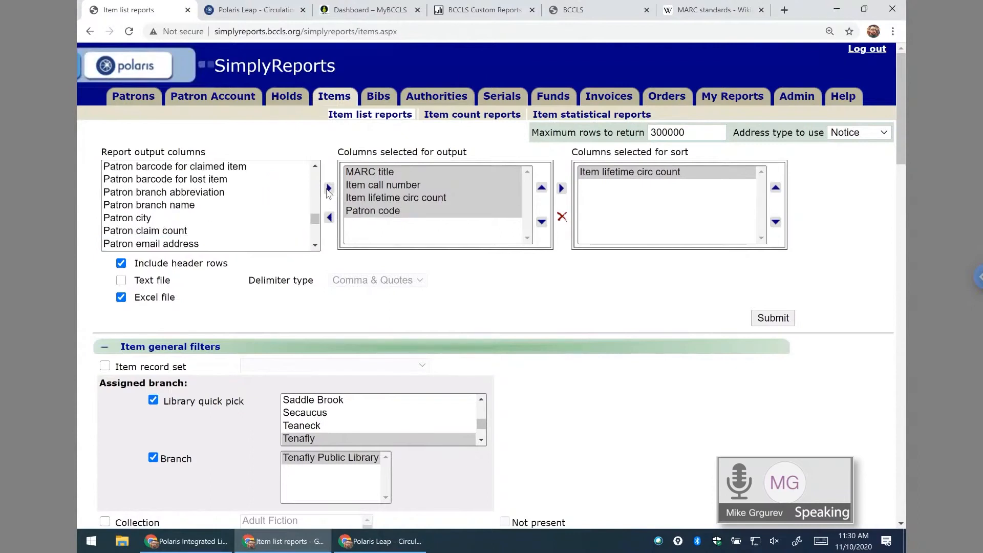
- Move Patron code above Item lifetime circ count in the output order, and preview the resubmitted report before closing the preview
left_click(372, 211)
left_click(541, 188)
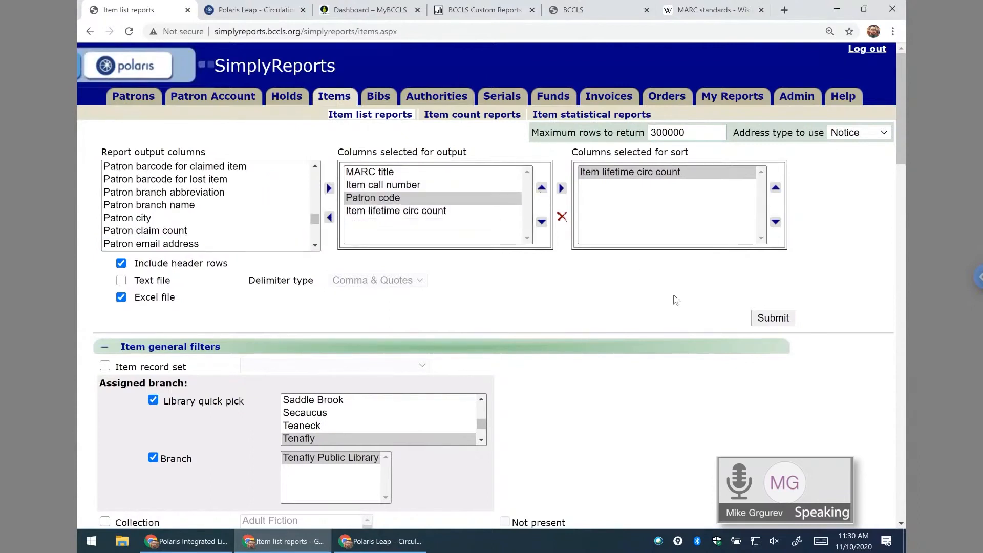
left_click(774, 320)
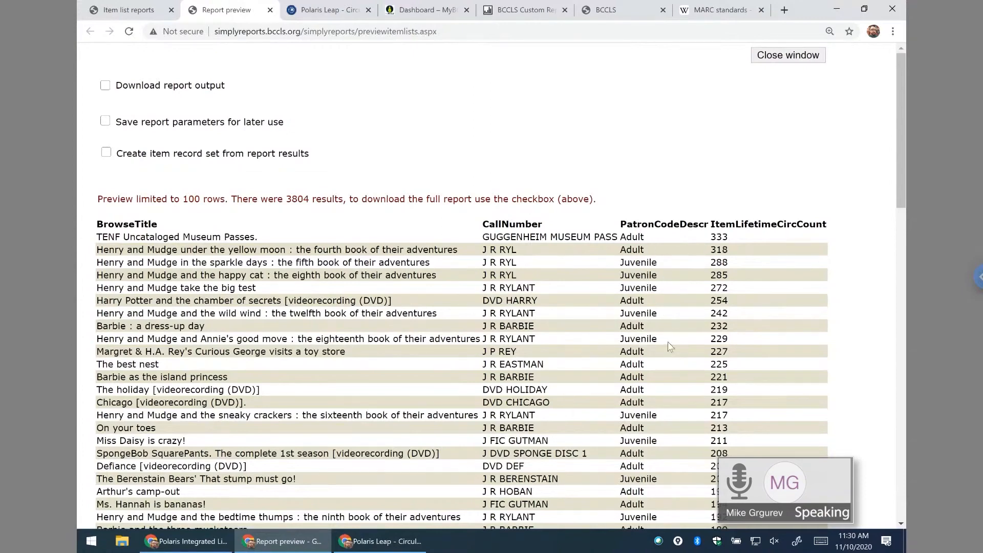
left_click(270, 9)
- Enable the circ status item filter and select Available
scroll(889, 204, "down", 5)
scroll(890, 204, "down", 15)
scroll(884, 414, "down", 1)
scroll(875, 358, "up", 10)
scroll(868, 310, "down", 2)
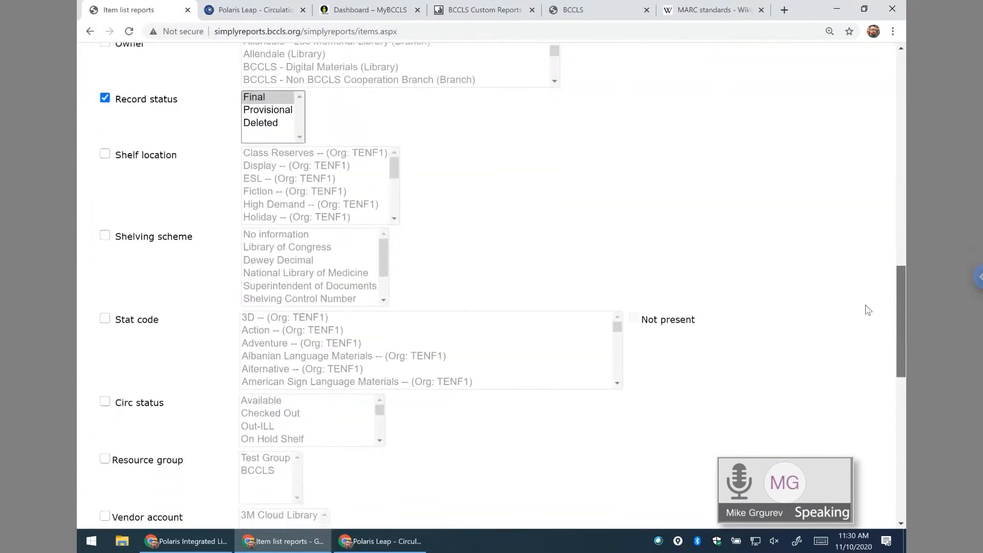
scroll(868, 312, "down", 1)
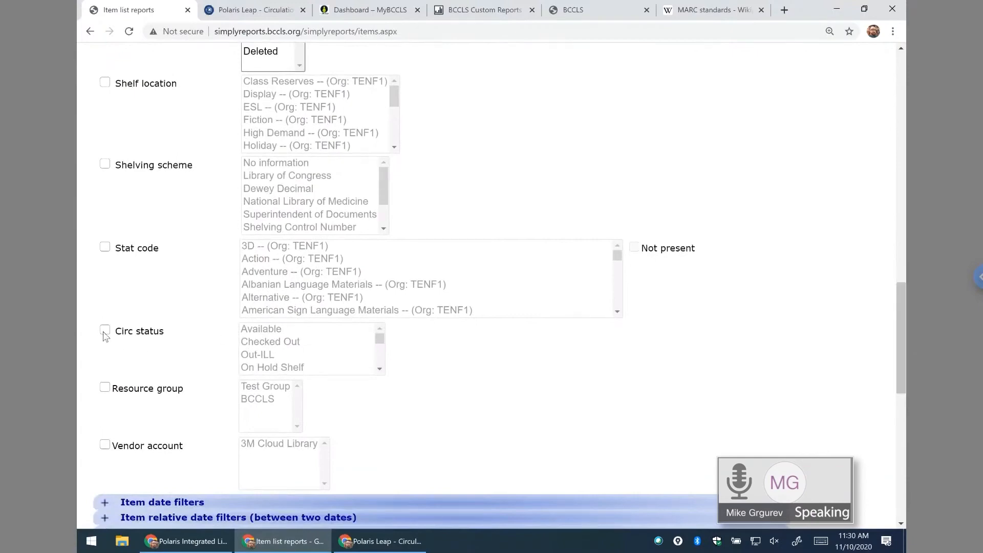
left_click(105, 331)
left_click(262, 329)
- Submit the report with the Available circ status filter, view the preview and close it
left_click_drag(899, 299, 899, 122)
left_click(774, 194)
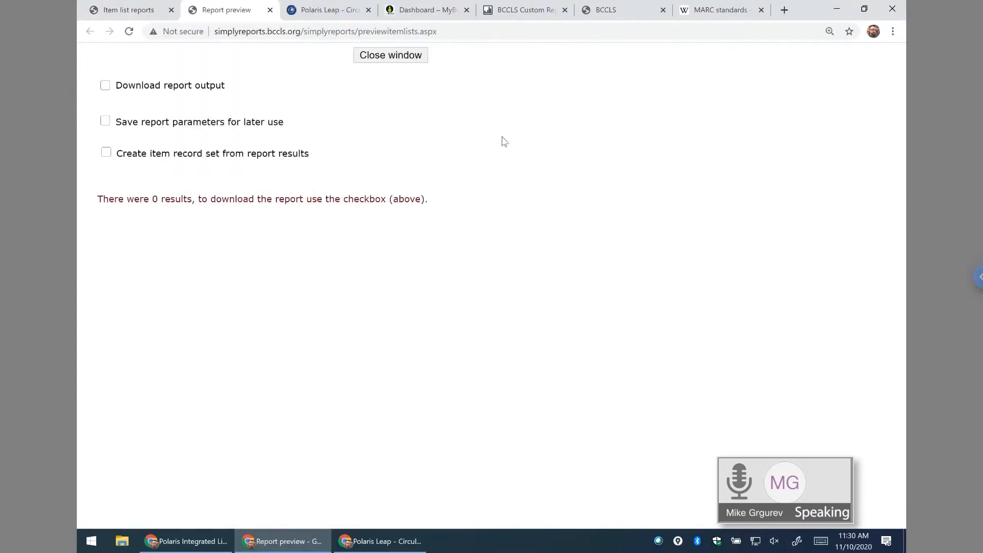
left_click(270, 10)
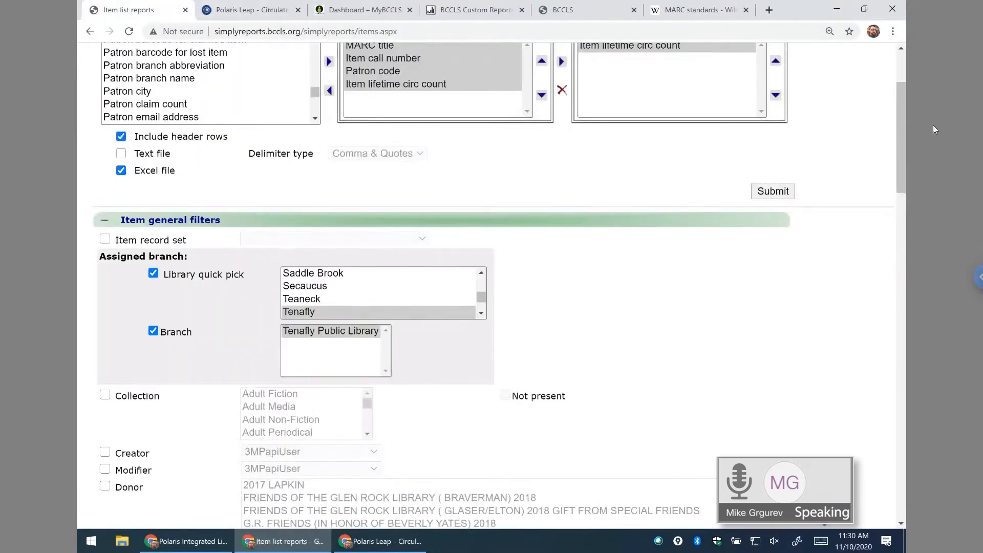
- Change the circ status filter to Checked Out, then resubmit the report and close its preview
left_click_drag(901, 92, 890, 214)
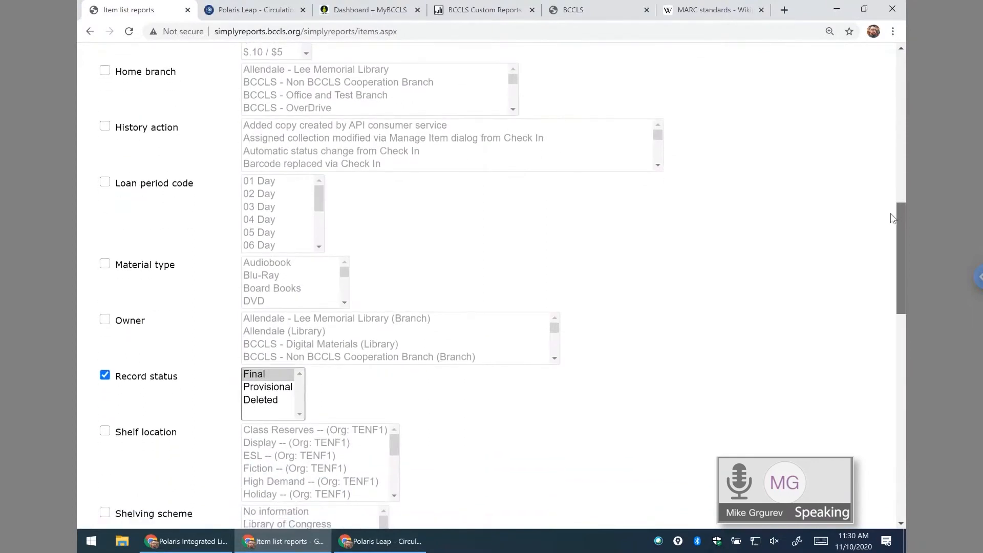
left_click_drag(892, 218, 912, 106)
left_click(281, 237)
left_click(797, 234)
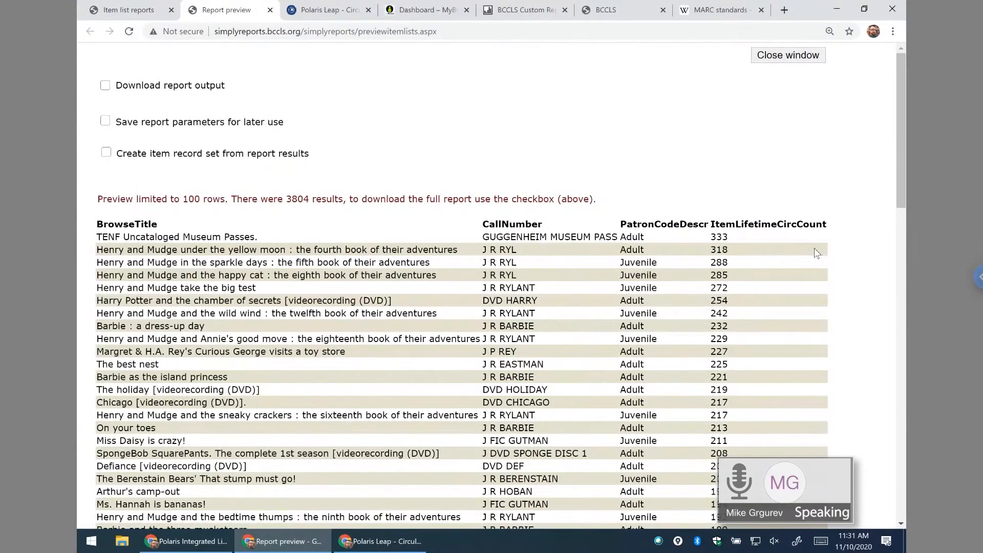
left_click(269, 10)
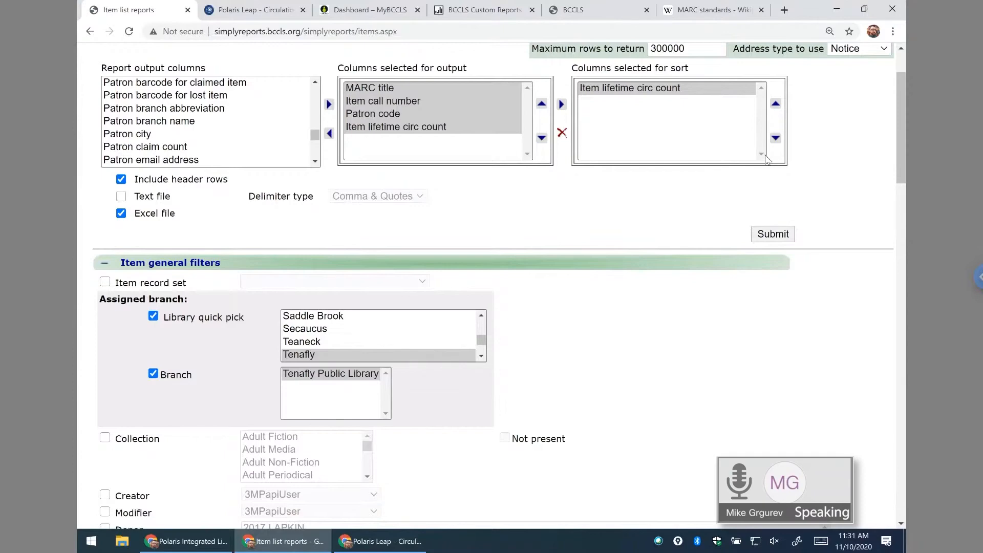
- Enable the patron code filter in the patron general filters and select Juvenile
left_click_drag(901, 96, 920, 365)
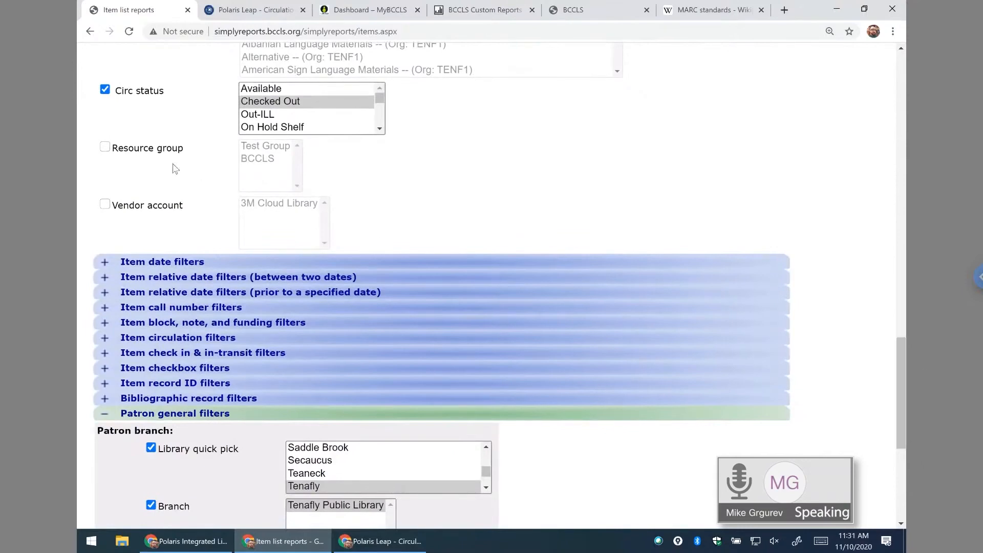
scroll(358, 385, "down", 4)
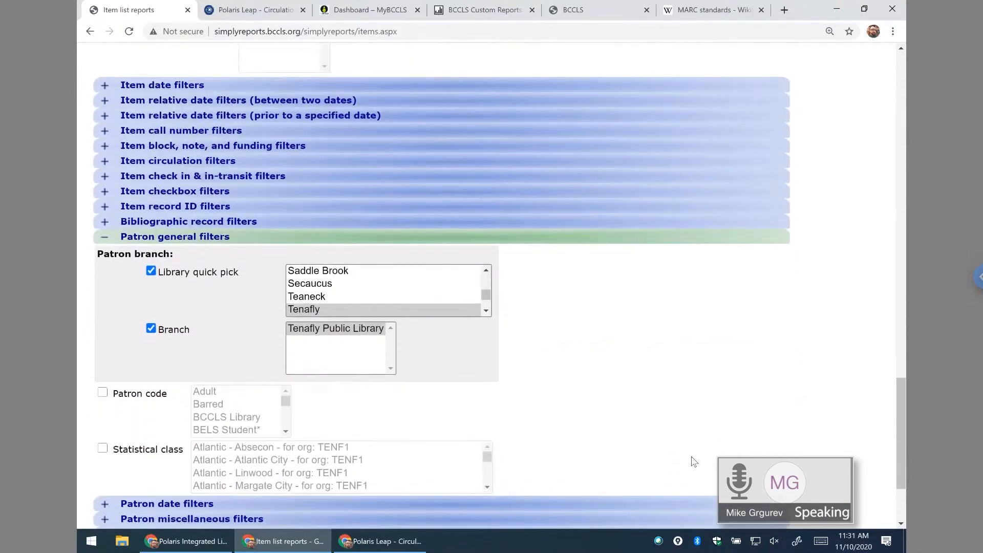
scroll(693, 460, "down", 3)
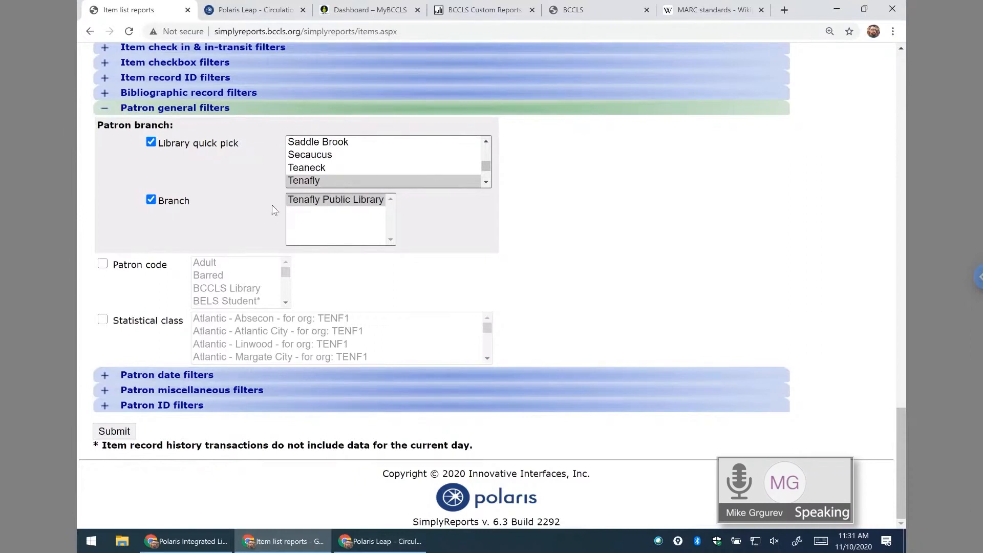
left_click_drag(115, 125, 215, 131)
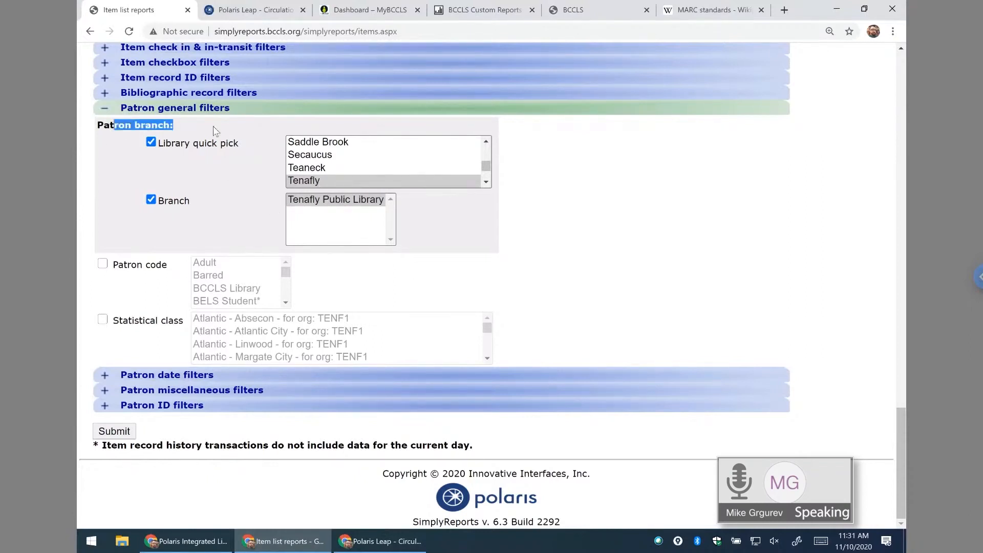
left_click(143, 125)
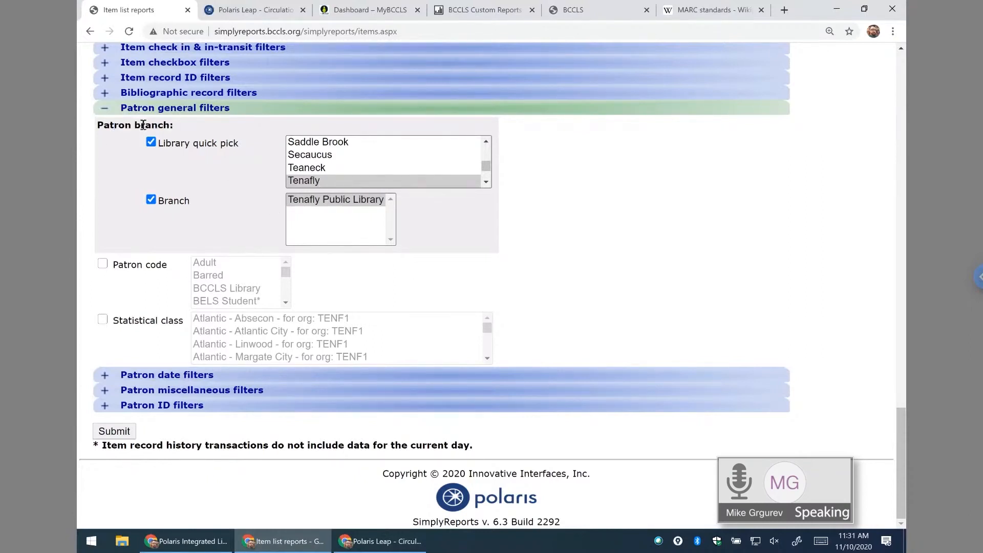
left_click(103, 264)
left_click(217, 275)
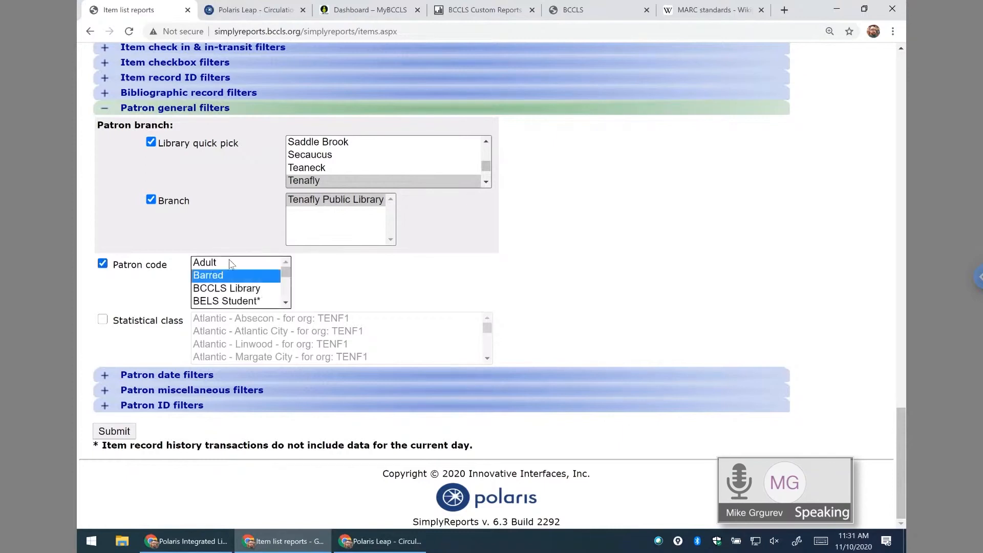
key("j")
left_click(336, 298)
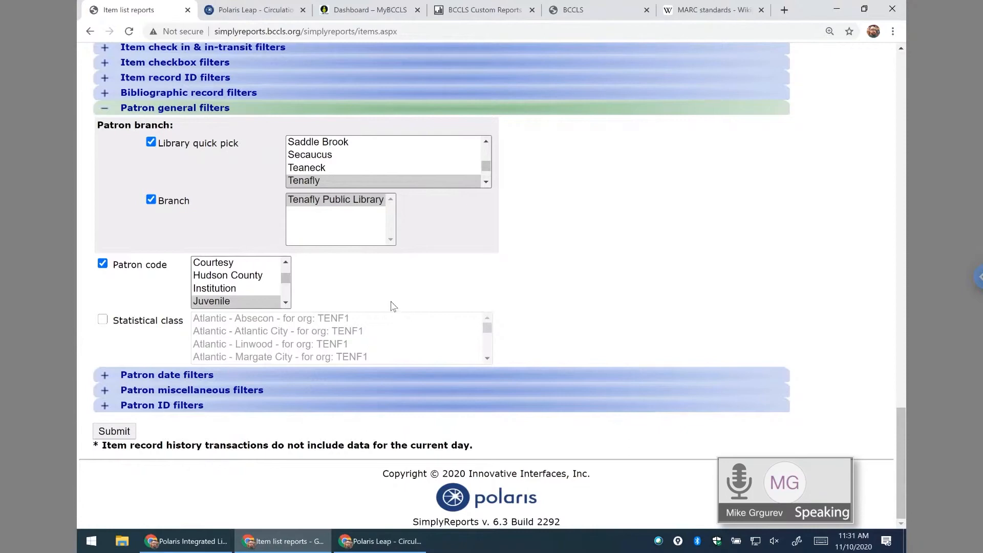
- Submit the report with the Juvenile patron code filter, examine the top item's lifetime circ count and close the preview
left_click_drag(901, 417, 902, 59)
left_click(772, 318)
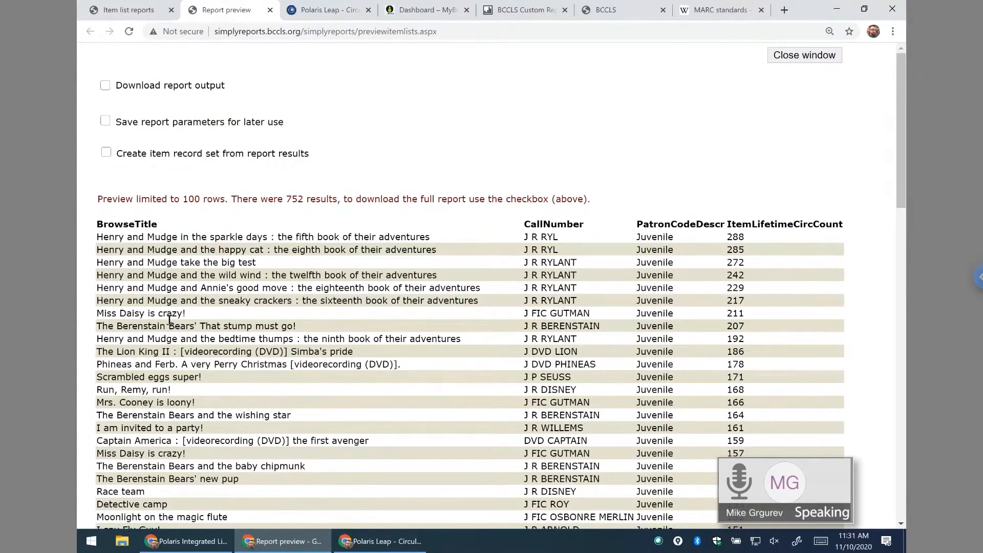
mouse_move(726, 238)
left_mouse_down()
mouse_move(760, 236)
mouse_move(712, 236)
left_mouse_up()
left_click(735, 234)
left_click_drag(751, 237, 716, 238)
left_click(270, 10)
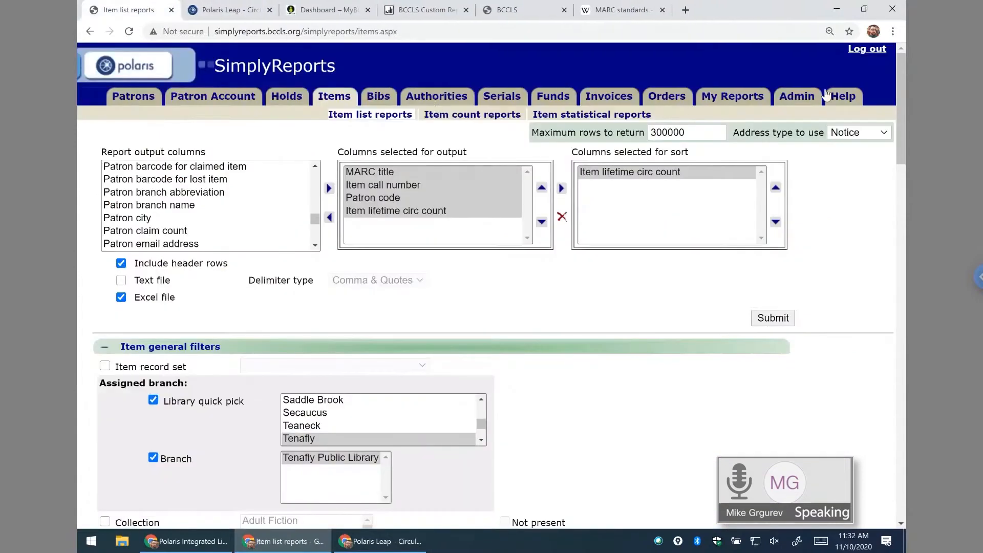
- Add Englewood to Tenafly in the patron branch library quick pick
left_click_drag(901, 65, 887, 408)
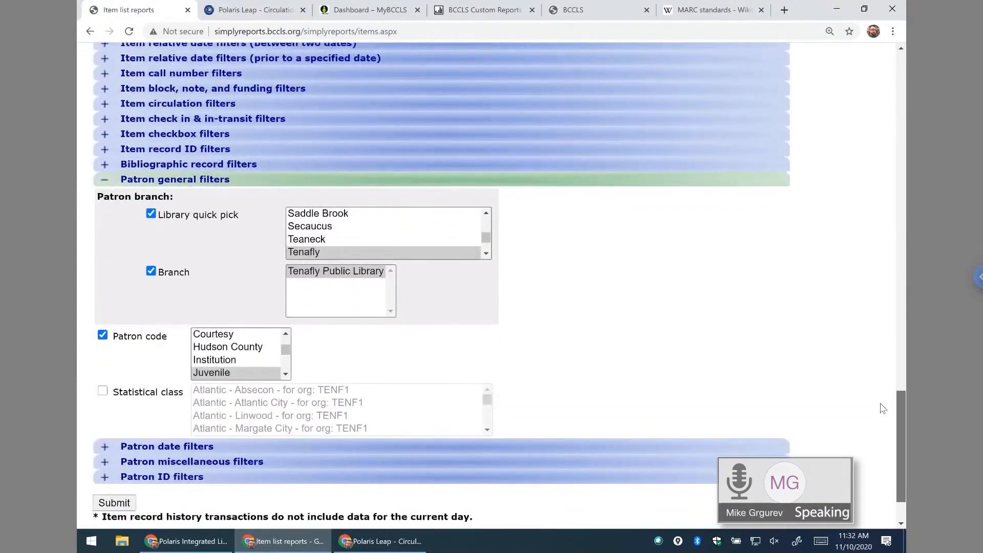
left_click(304, 225)
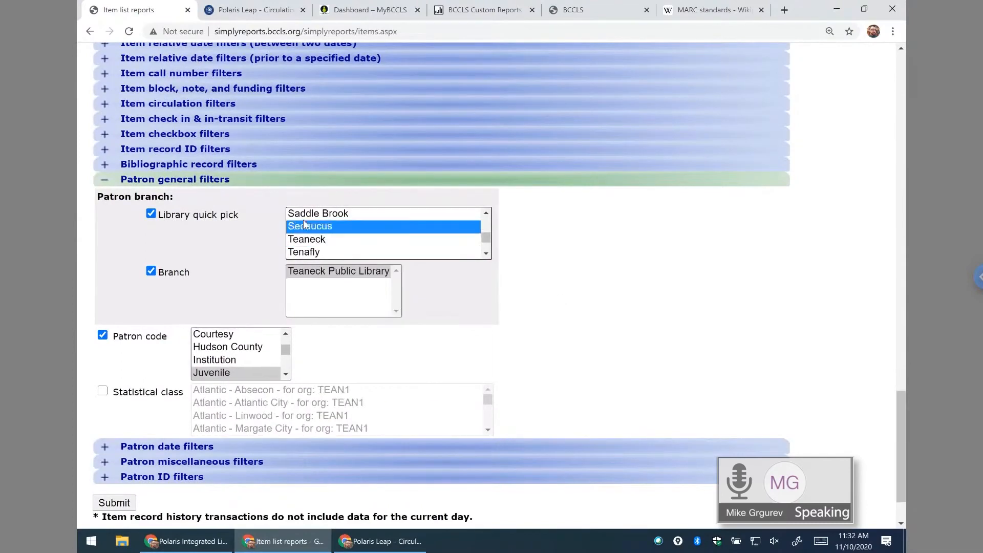
left_click(306, 249)
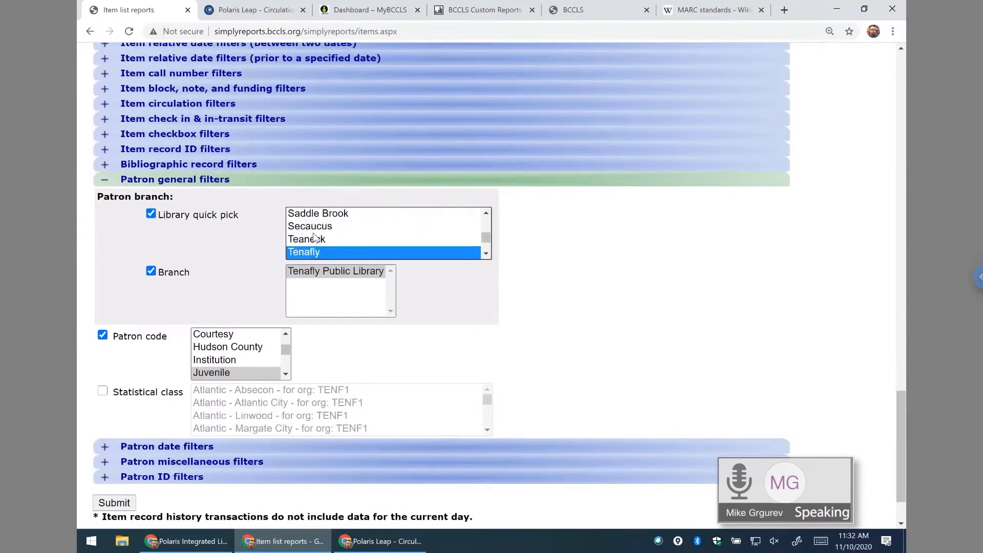
scroll(487, 216, "up", 7)
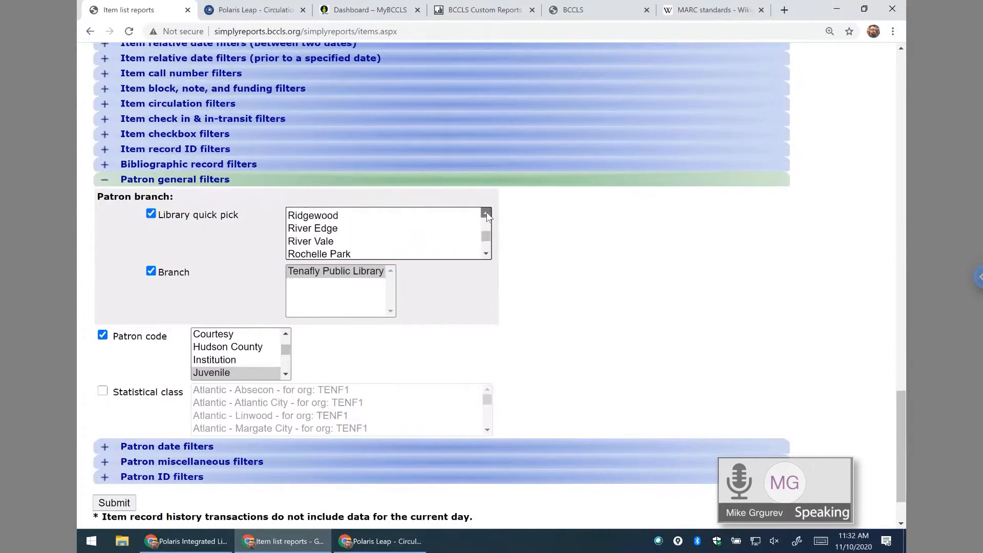
scroll(487, 216, "up", 6)
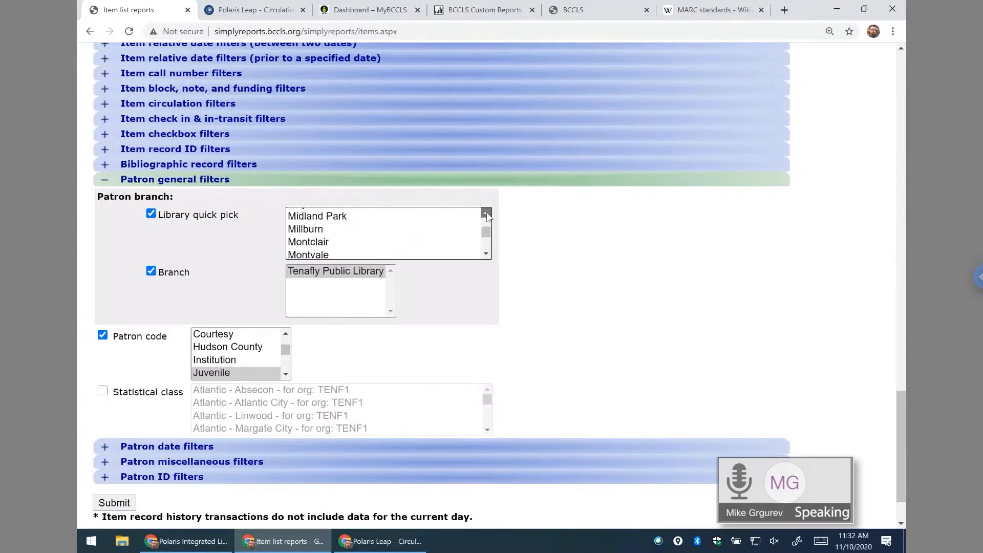
scroll(487, 215, "up", 5)
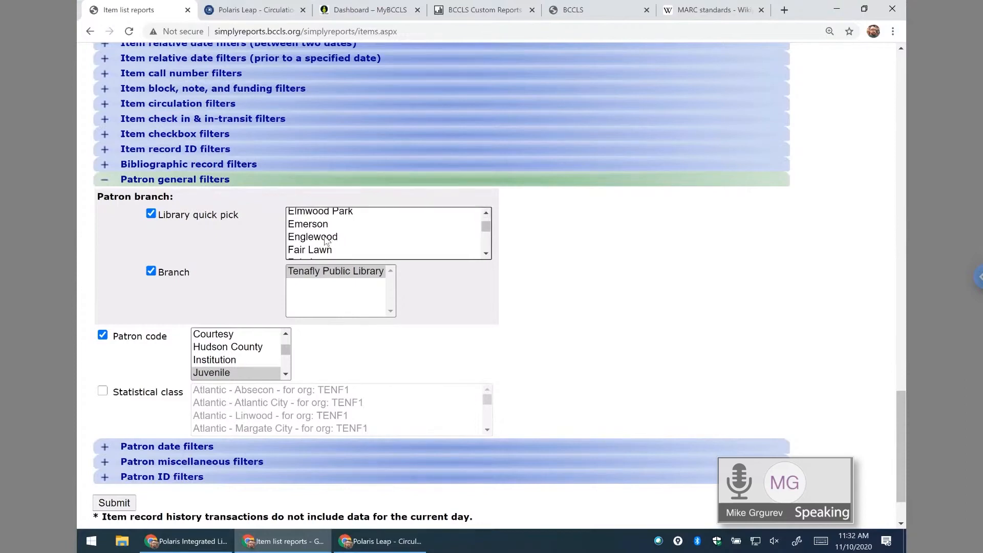
left_click(326, 239)
- Submit the report with both patron branches selected, view the preview and close it
left_click_drag(901, 409, 883, 106)
left_click(773, 273)
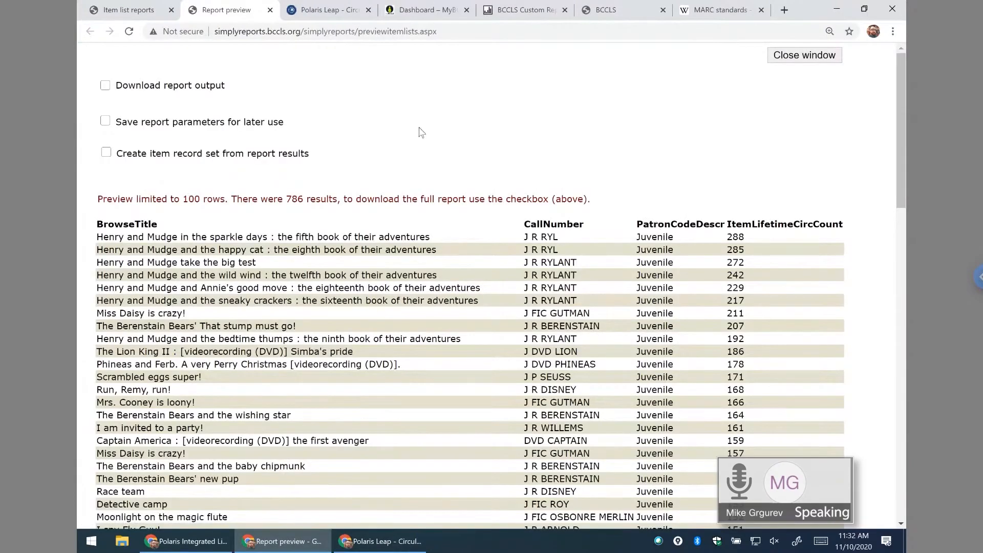
left_click(270, 10)
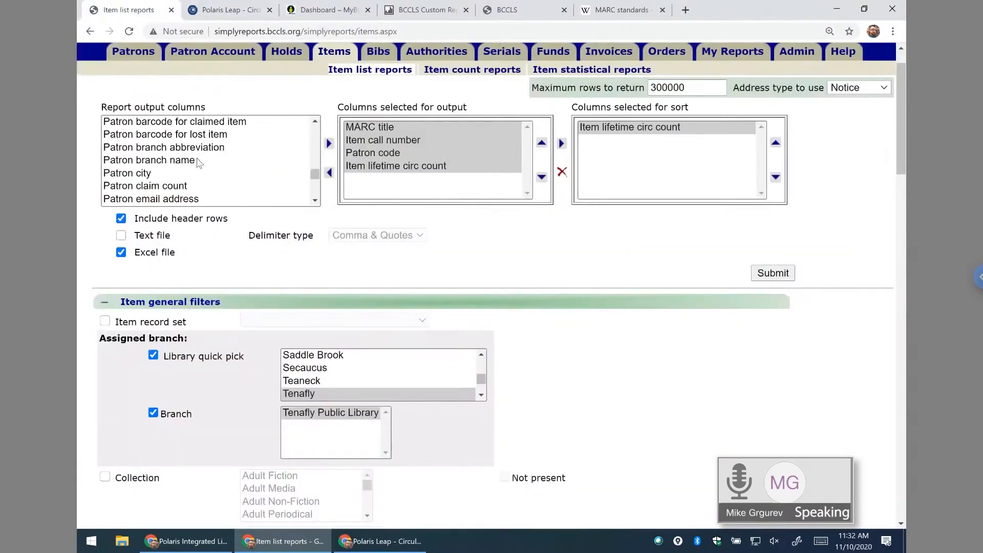
- Add Patron branch abbreviation to the report's output columns
left_click(243, 136)
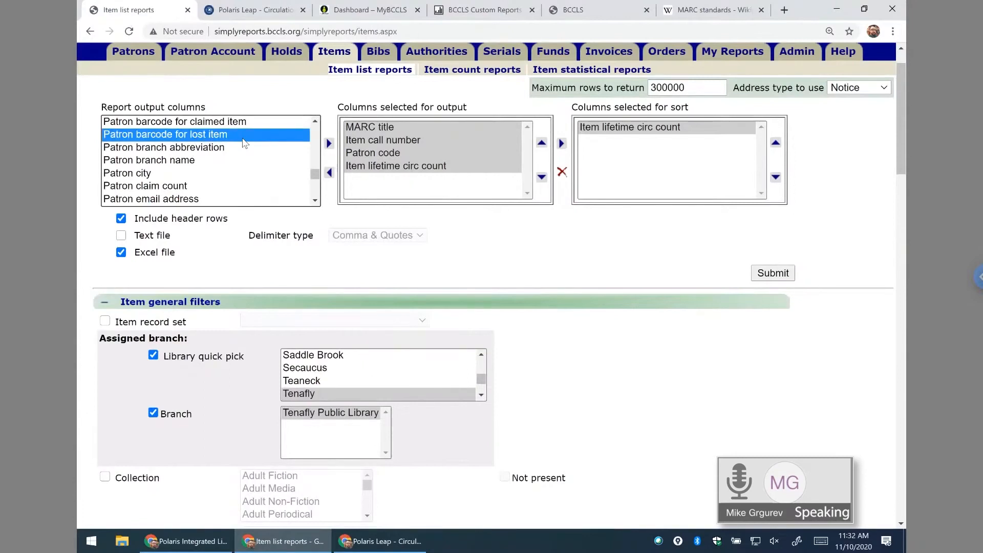
key("Down")
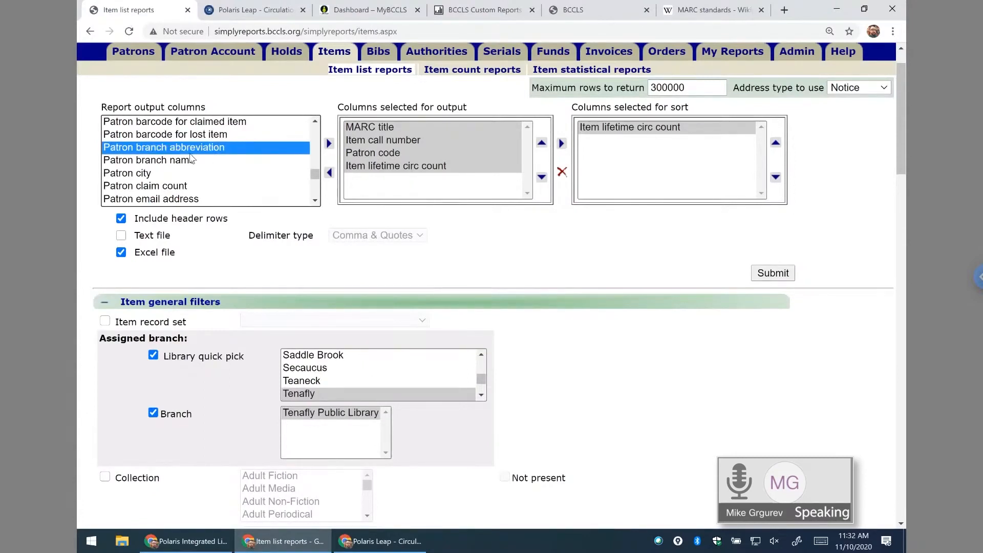
left_click(333, 144)
left_click(329, 144)
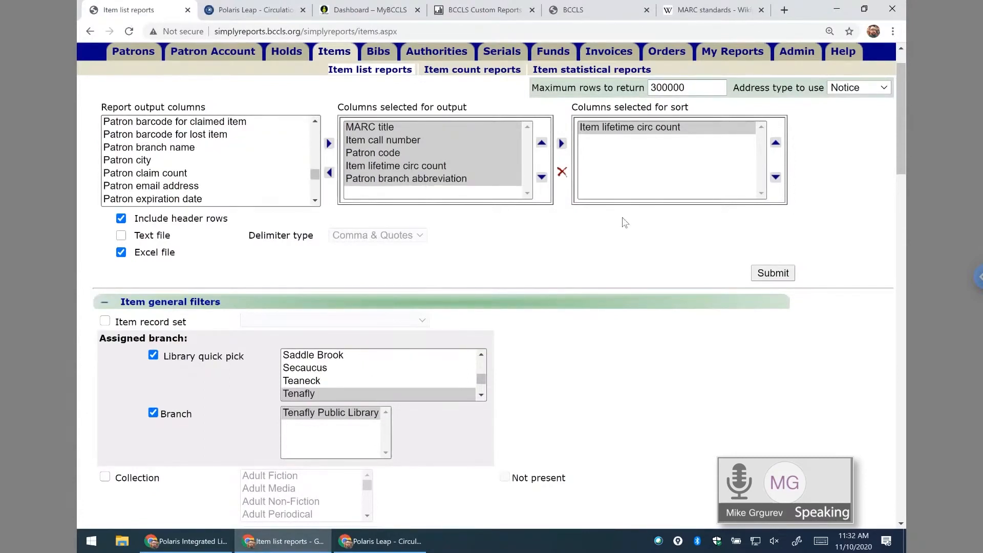
- Submit the report with the patron branch column, examine the ENGL1 rows in the preview and close it
left_click(779, 281)
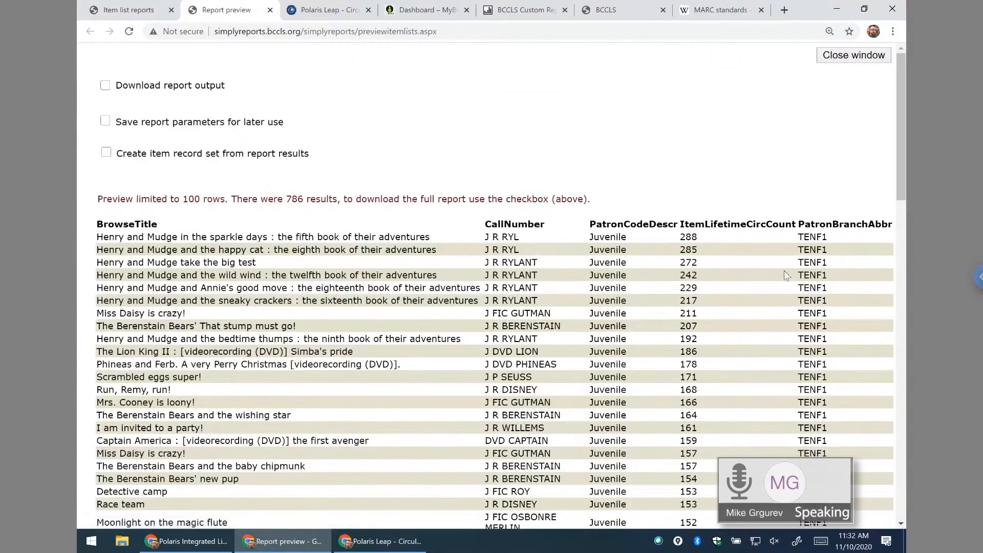
left_click_drag(896, 108, 899, 389)
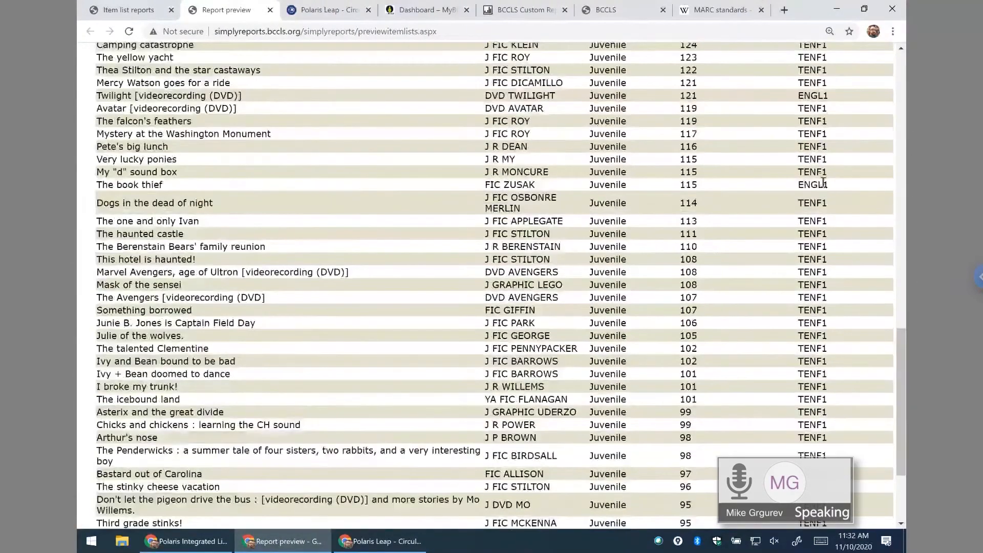
left_click_drag(831, 187, 490, 185)
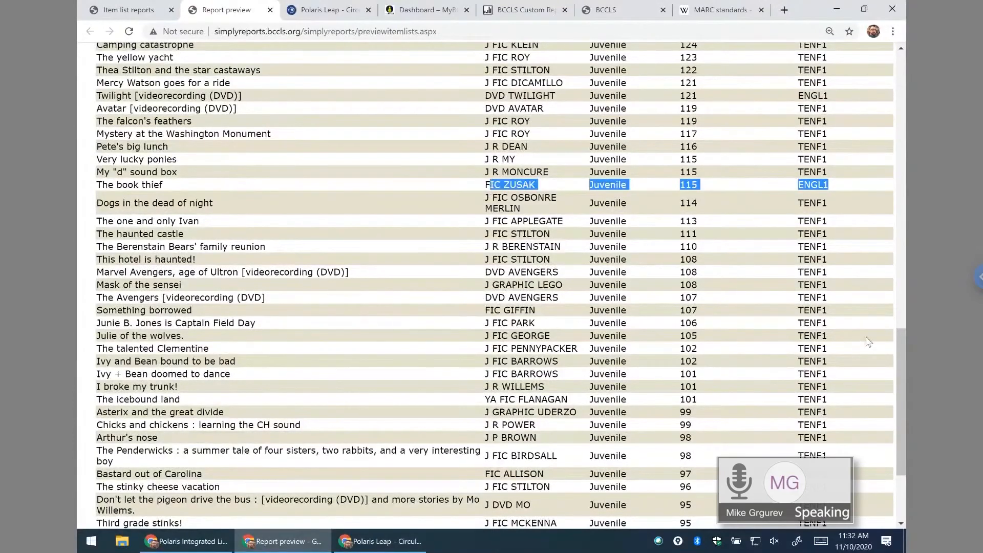
left_click(270, 10)
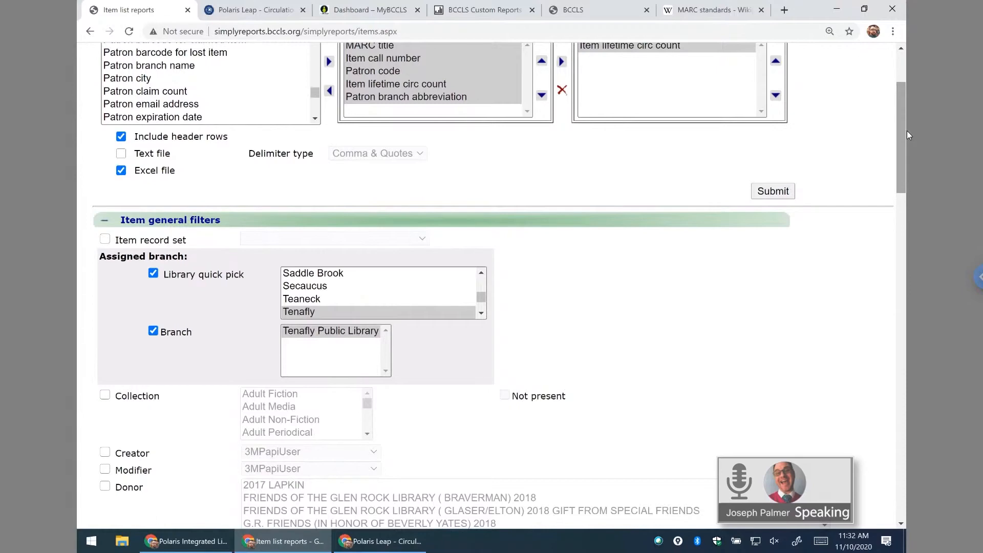
left_click_drag(900, 121, 896, 142)
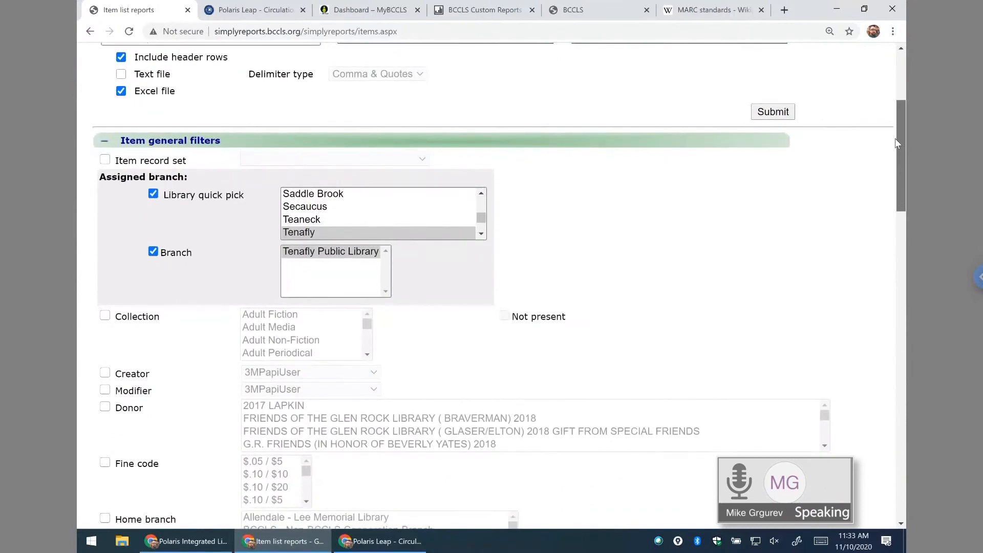
scroll(893, 137, "up", 2)
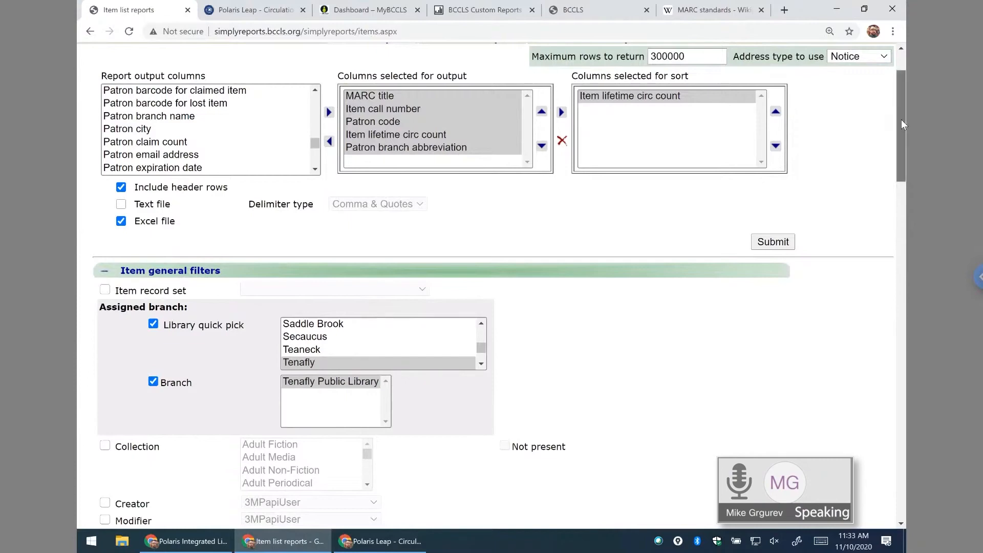
scroll(901, 121, "up", 1)
left_click(104, 342)
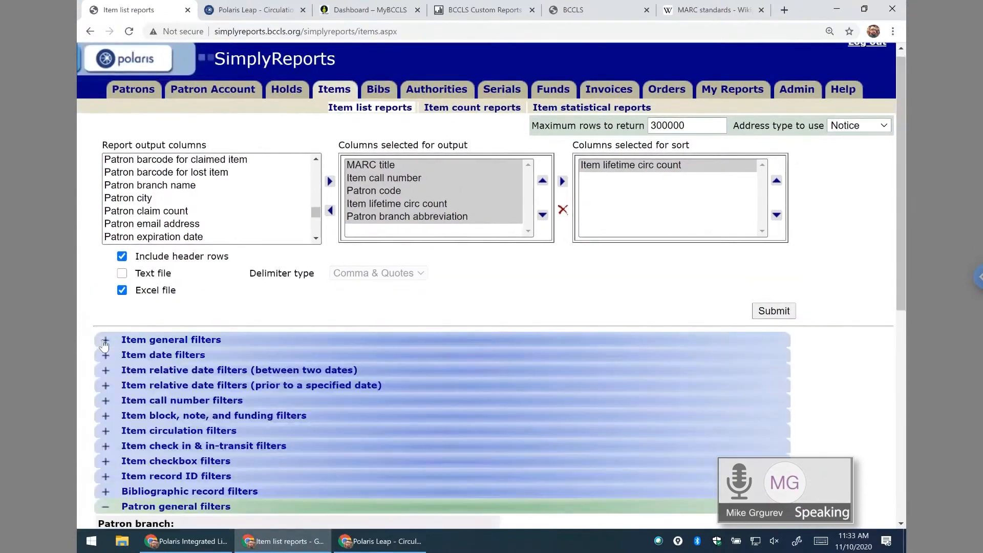
left_click_drag(902, 151, 892, 312)
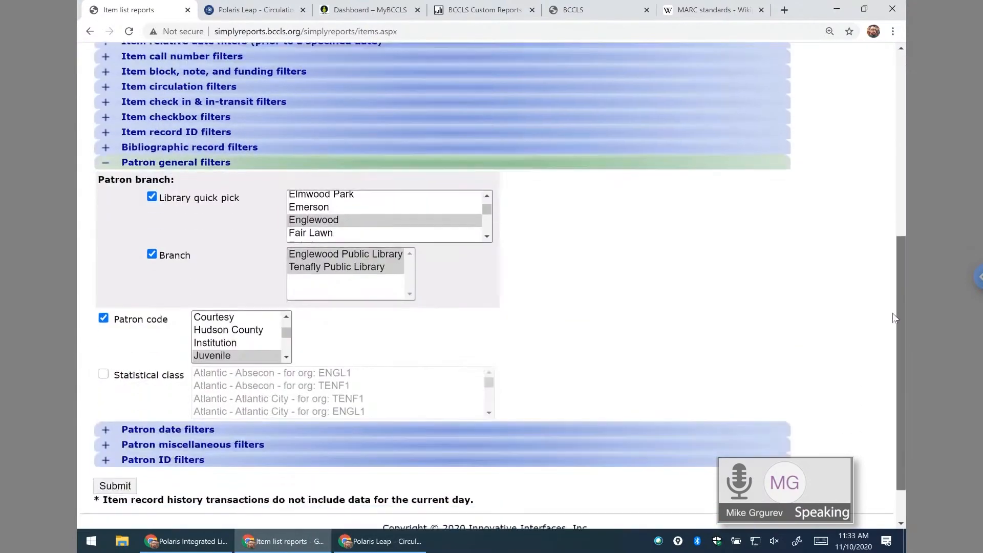
scroll(64, 211, "up", 3)
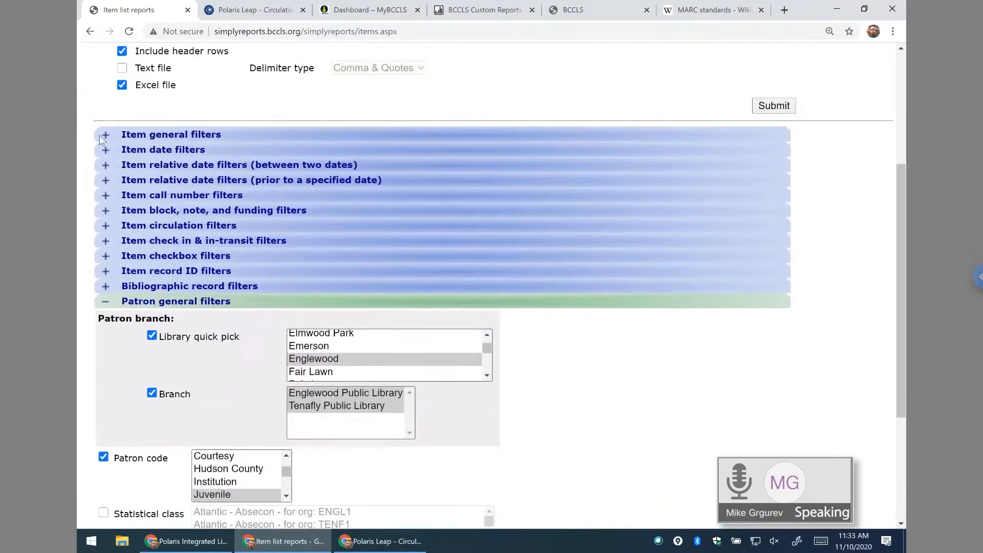
- Reopen the item general filters and turn off the circ status filter
left_click(105, 135)
scroll(239, 248, "down", 8)
scroll(335, 329, "down", 4)
scroll(455, 341, "down", 2)
scroll(458, 345, "down", 1)
left_click(105, 397)
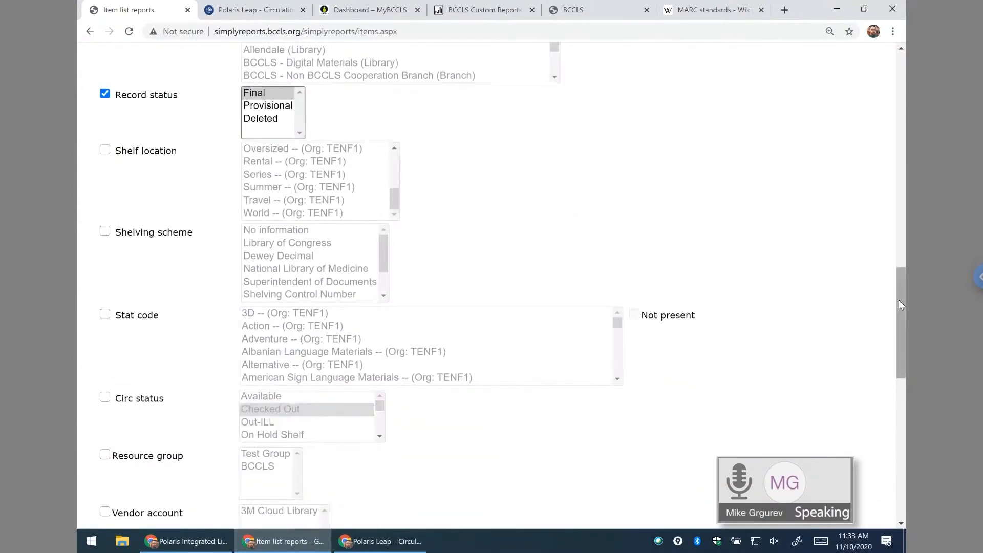
- Turn off the patron branch library quick pick, and collapse the item general and patron general filter sections
left_click_drag(898, 299, 892, 118)
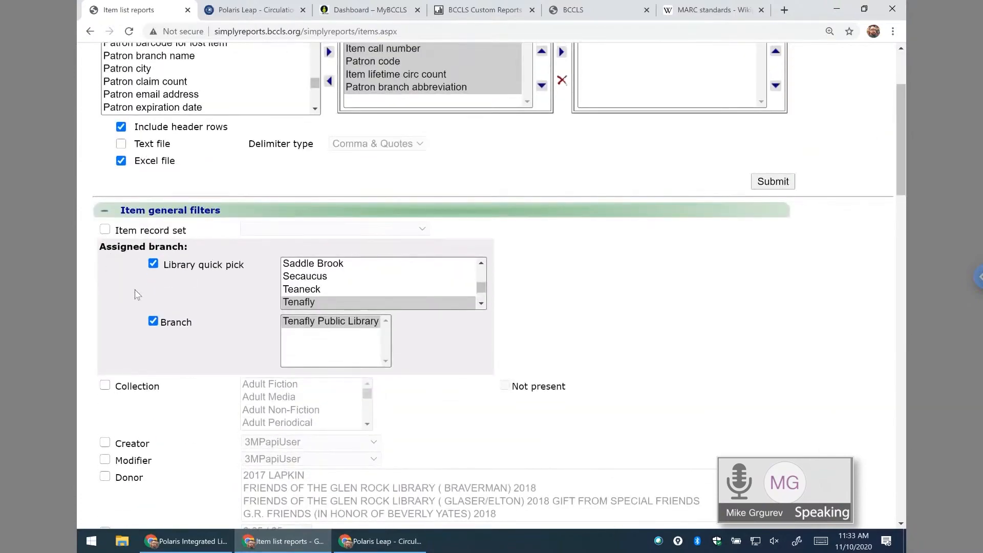
left_click(105, 211)
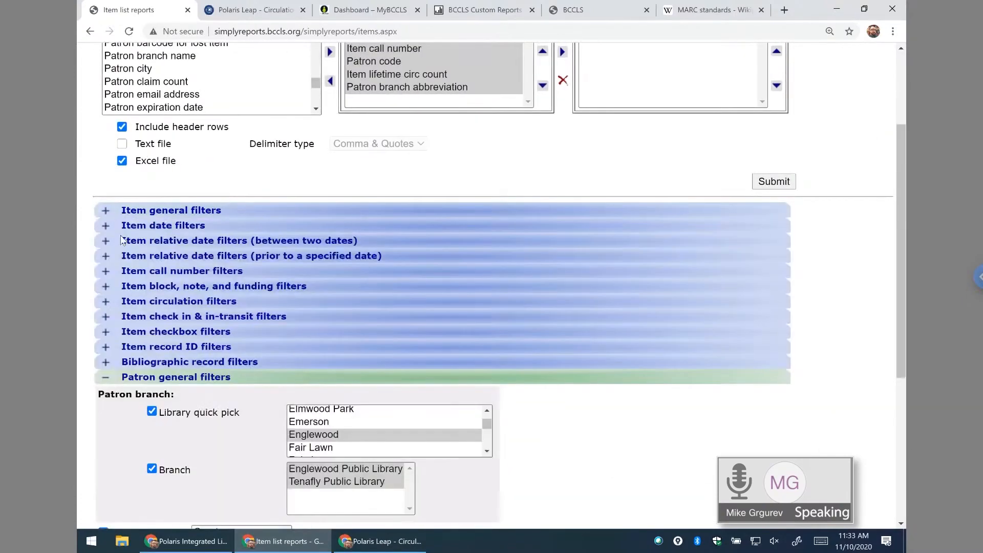
left_click(152, 411)
left_click(106, 379)
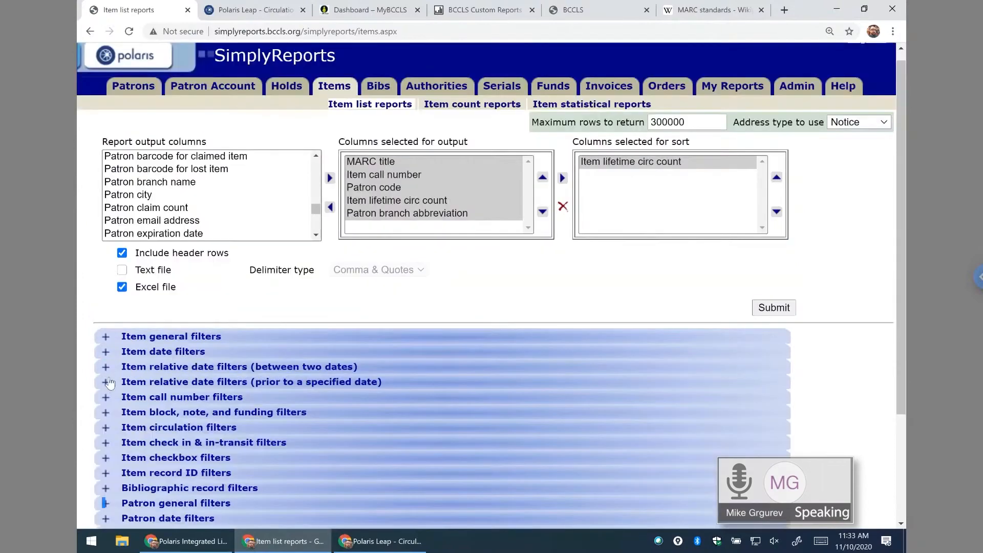
- Expand the patron miscellaneous filters to review the available options
scroll(372, 312, "down", 2)
scroll(366, 307, "down", 1)
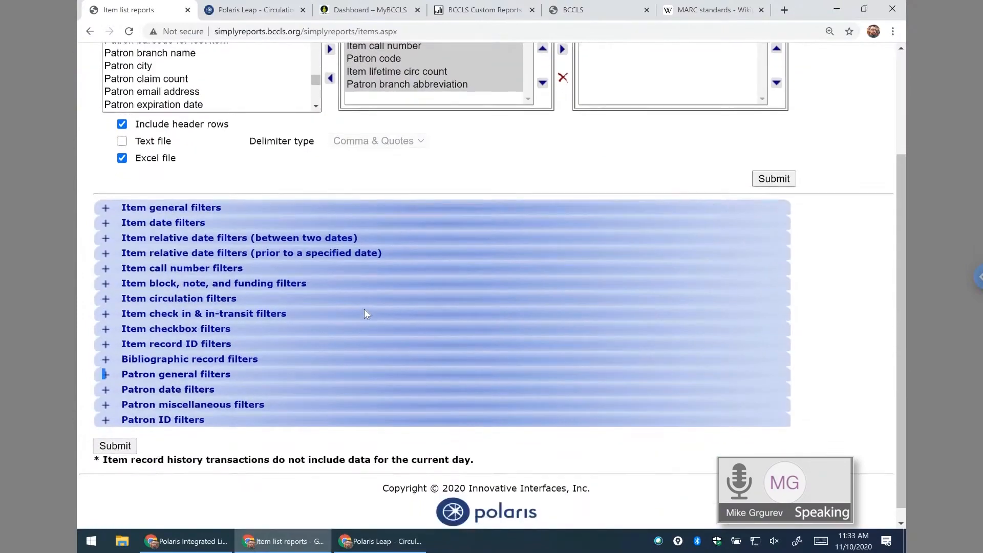
left_click(106, 392)
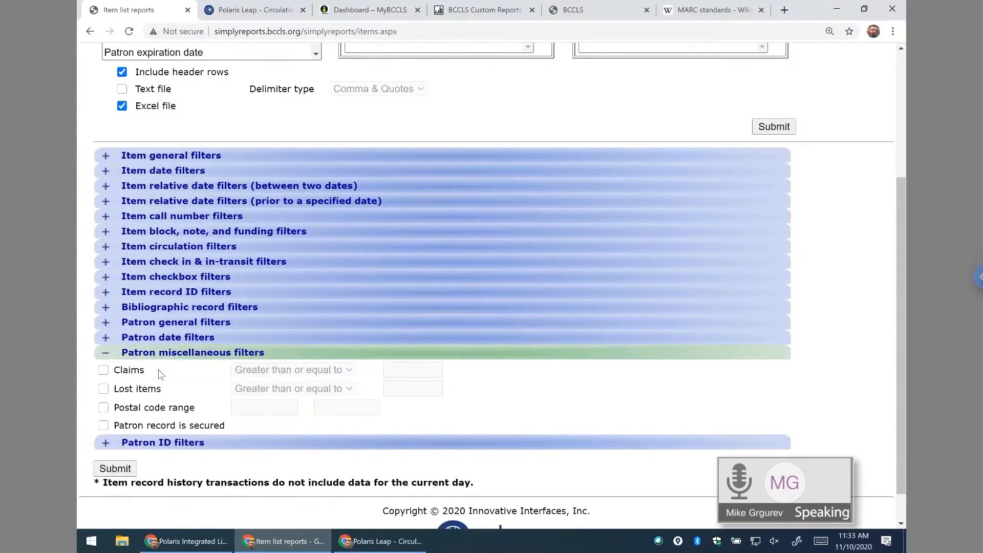
- Try enabling the claims and lost items filters, turn both off, and collapse the patron miscellaneous filters
left_click(104, 370)
left_click(104, 370)
left_click(104, 389)
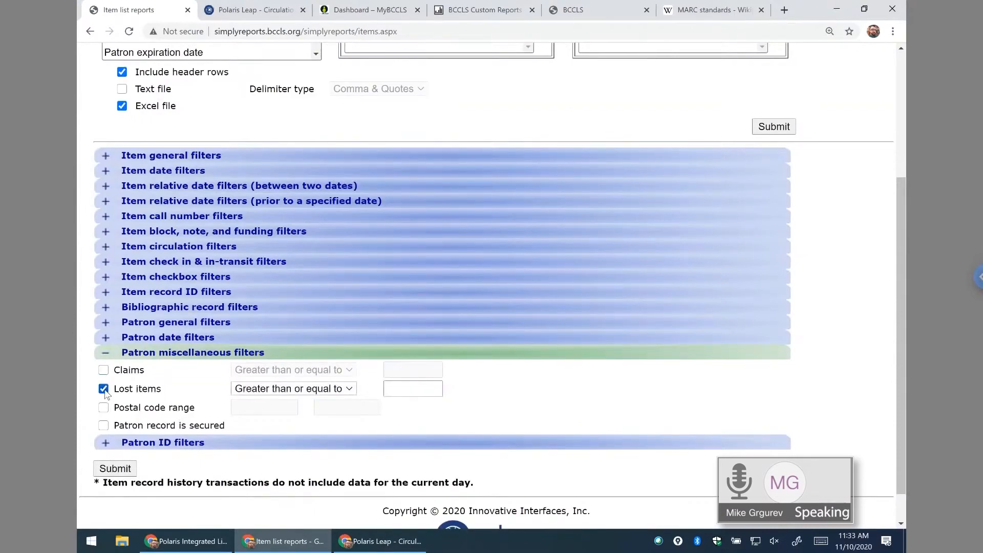
left_click(104, 389)
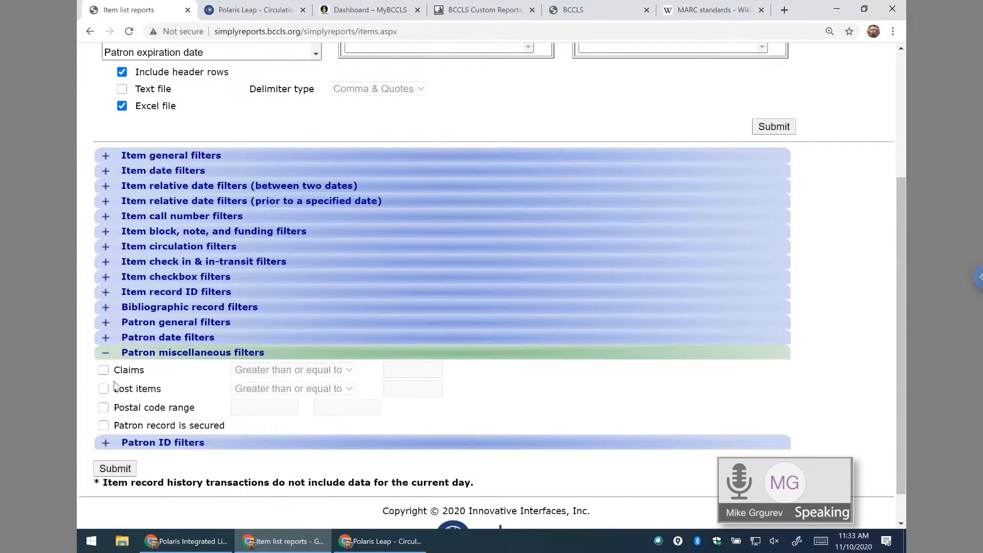
left_click(107, 354)
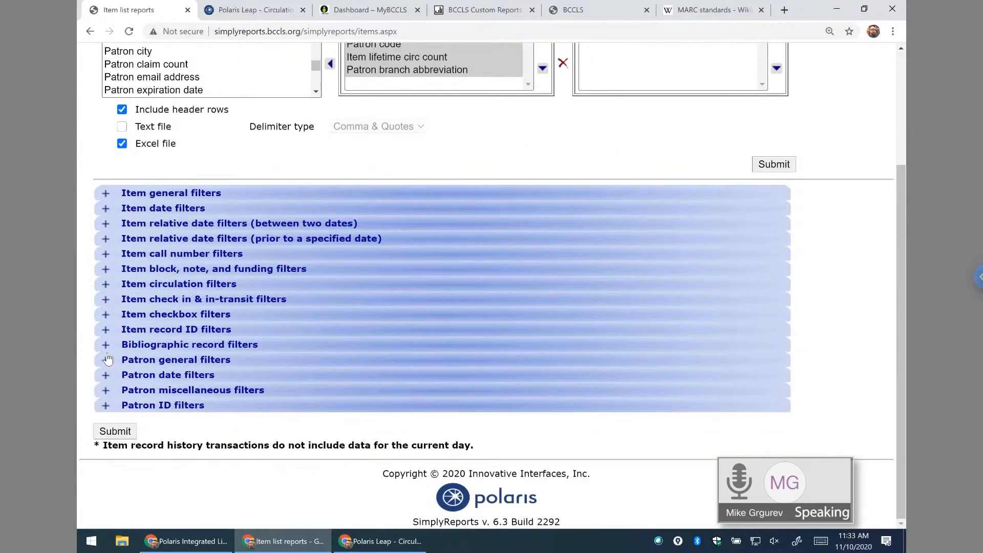
- Expand the item block, note, and funding filters, try the library assigned block "Damaged -- (Org: CARL1)", and turn that filter off
left_click(105, 269)
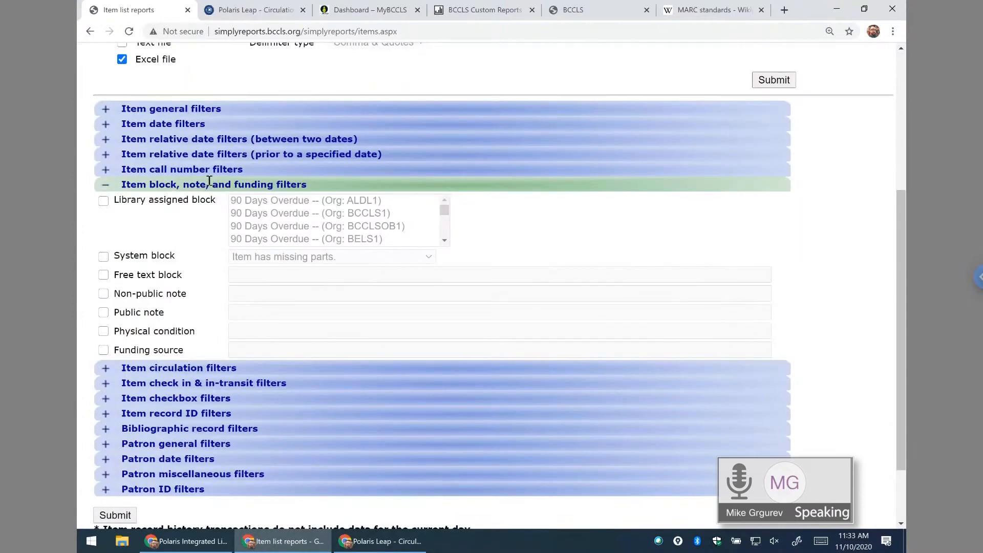
left_click(104, 201)
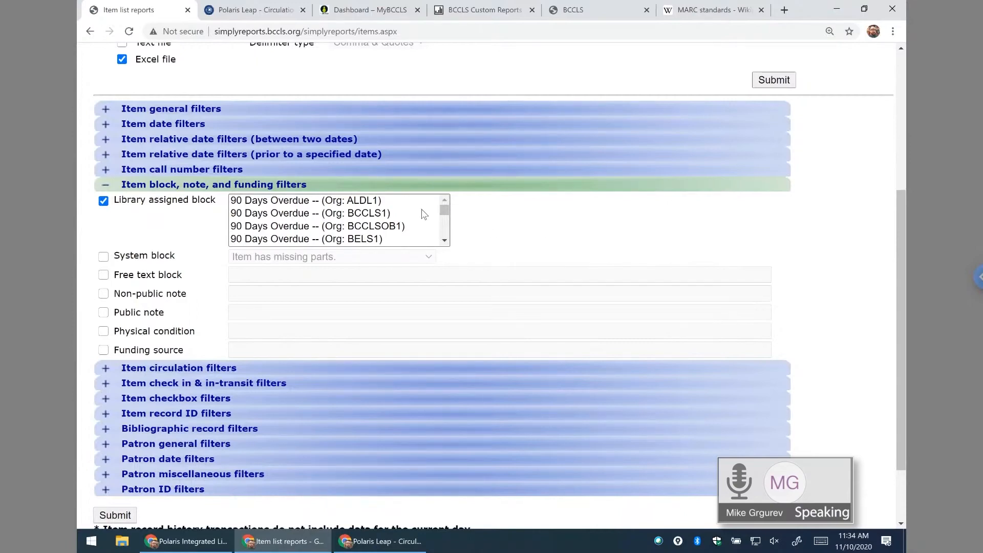
left_click_drag(444, 214, 444, 221)
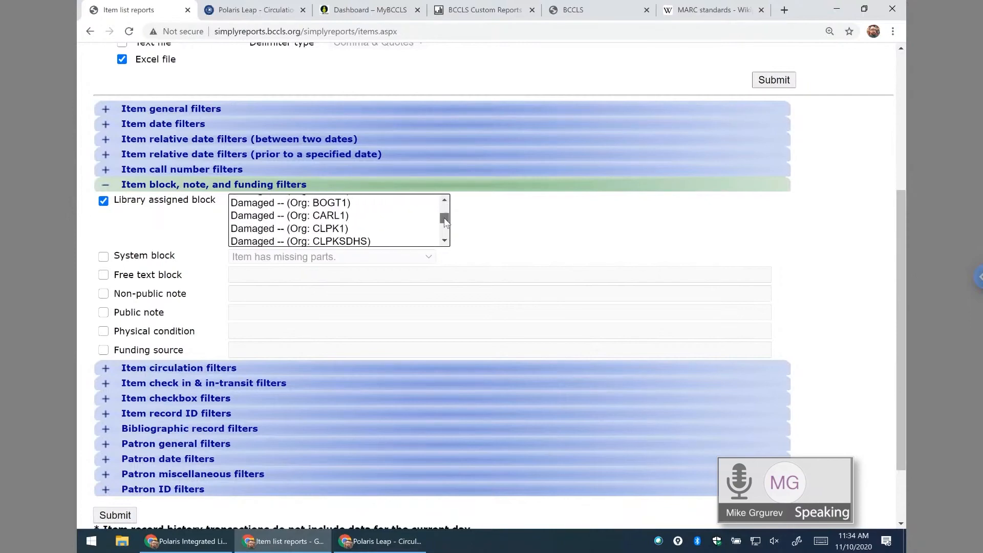
left_click(348, 216)
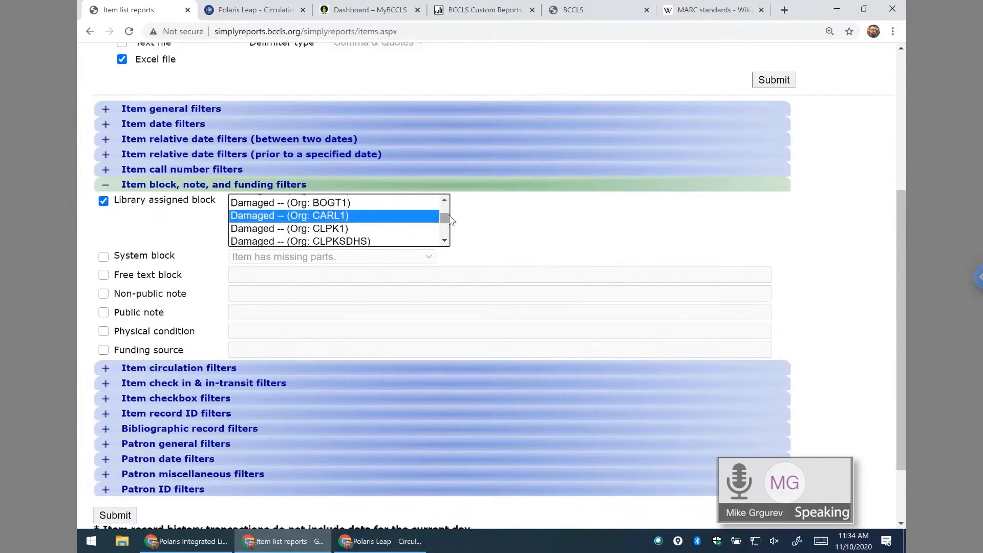
mouse_move(444, 221)
left_mouse_down()
mouse_move(451, 233)
mouse_move(444, 206)
left_mouse_up()
left_click(103, 201)
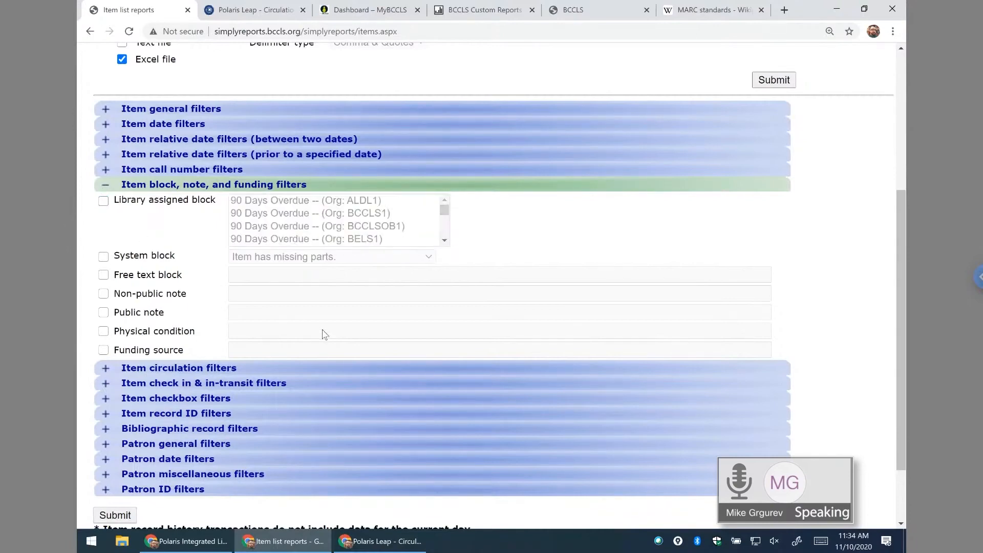
- Enable the free text block filter without entering a value and turn it off again
left_click(104, 275)
left_click(277, 274)
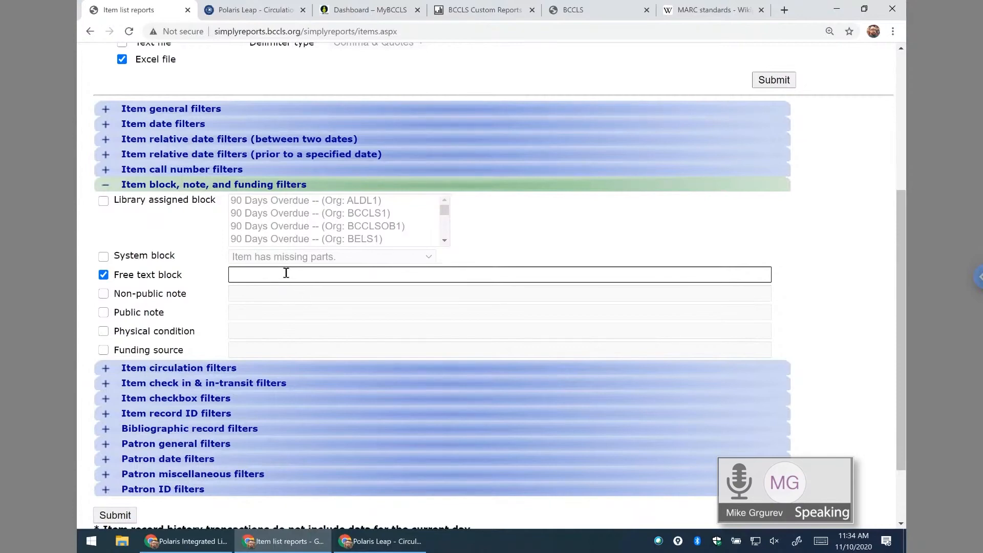
left_click(103, 275)
- Enable the non-public note filter and enter "BLIND DATE WITH A BOOK" as its text
left_click(104, 293)
left_click(259, 290)
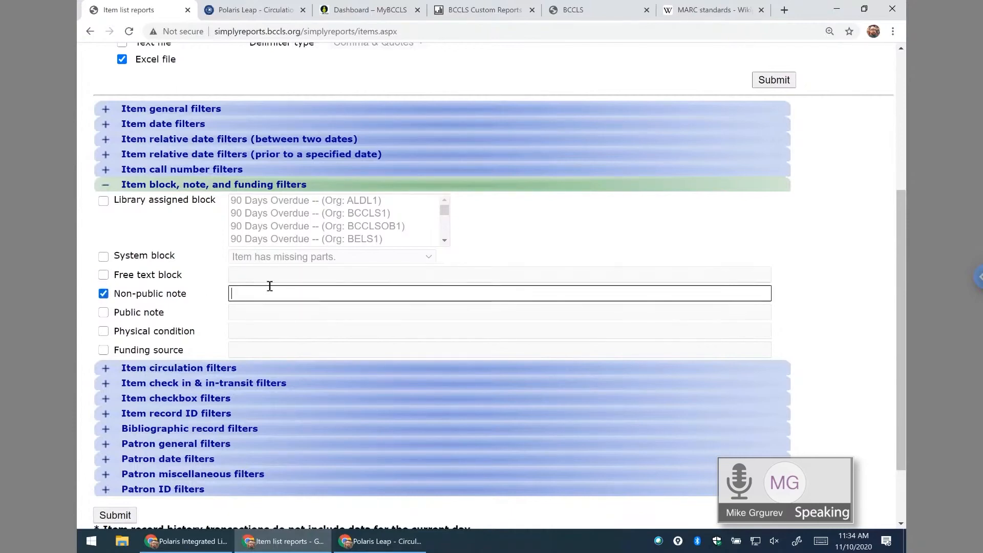
type("BLIND DATE WITH A BOOK")
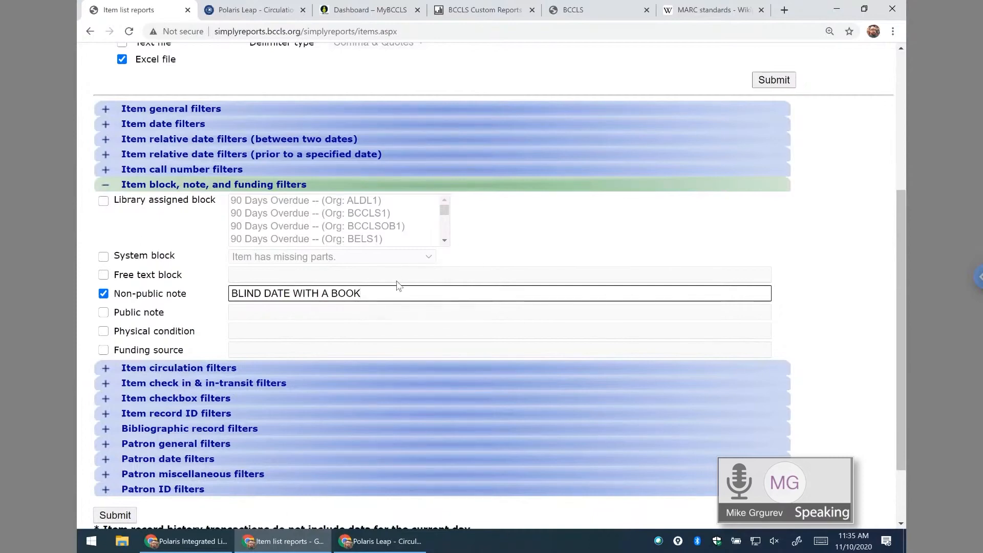
type("*")
key("BackSpace")
- Clear the non-public note text and turn off the non-public note filter
left_click_drag(374, 291, 214, 288)
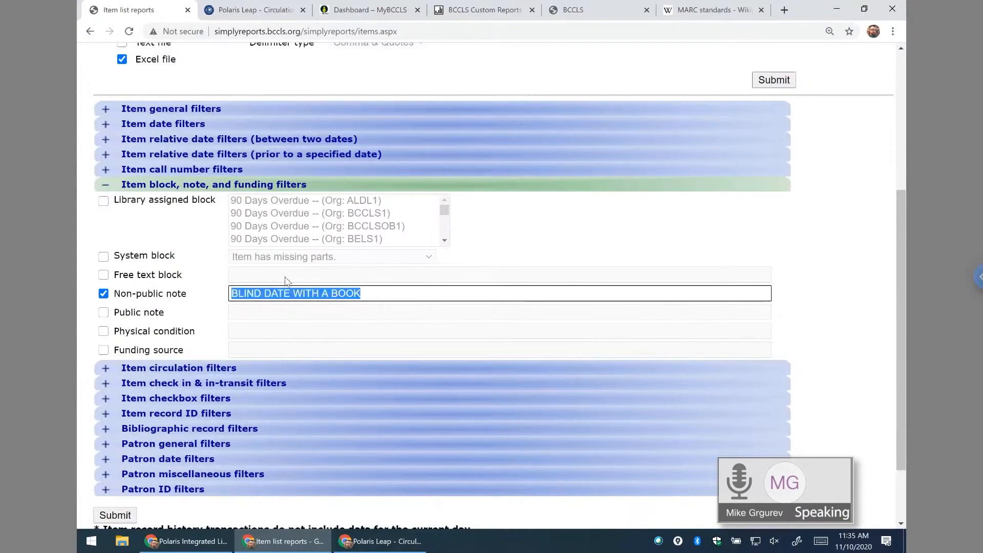
key("BackSpace")
left_click(115, 295)
left_click(114, 294)
left_click(332, 293)
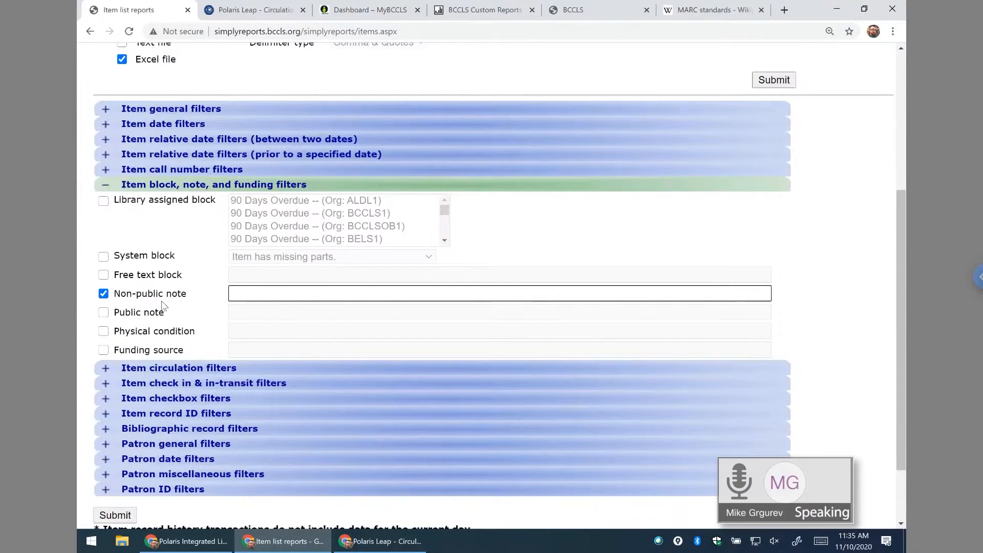
left_click(105, 293)
- Filter the free text block by "2 DISC SET", submit the report, and close its preview
left_click(104, 274)
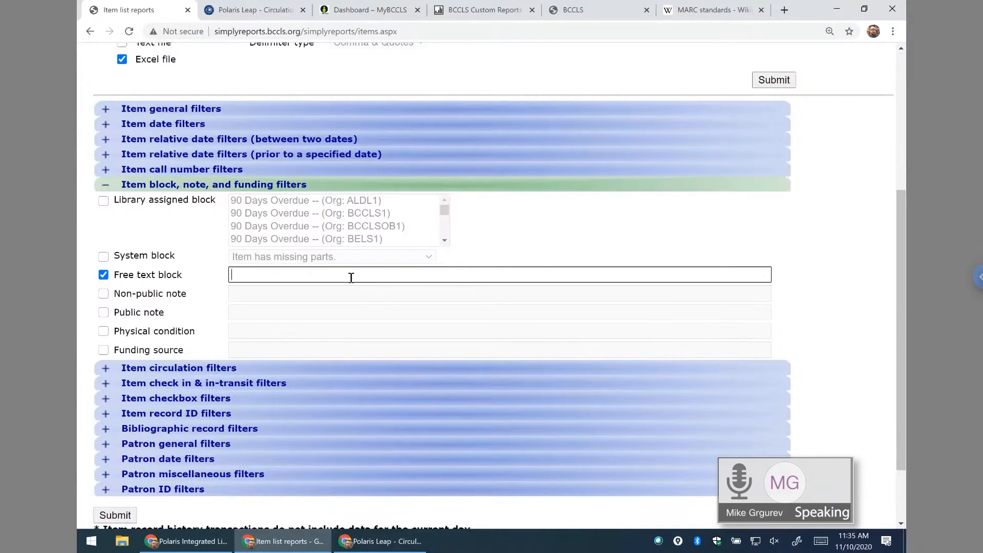
type("2 DISC SET")
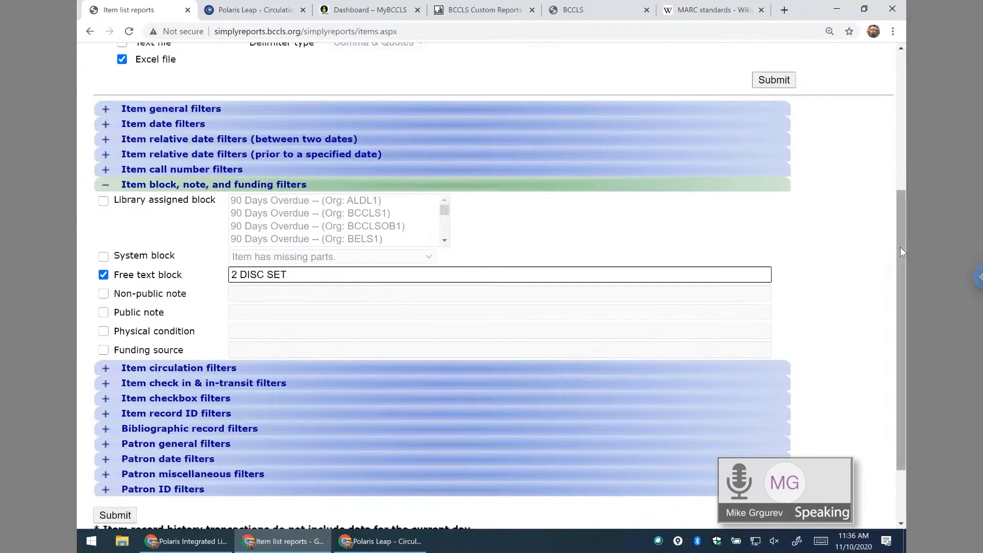
scroll(900, 247, "up", 5)
left_click(761, 316)
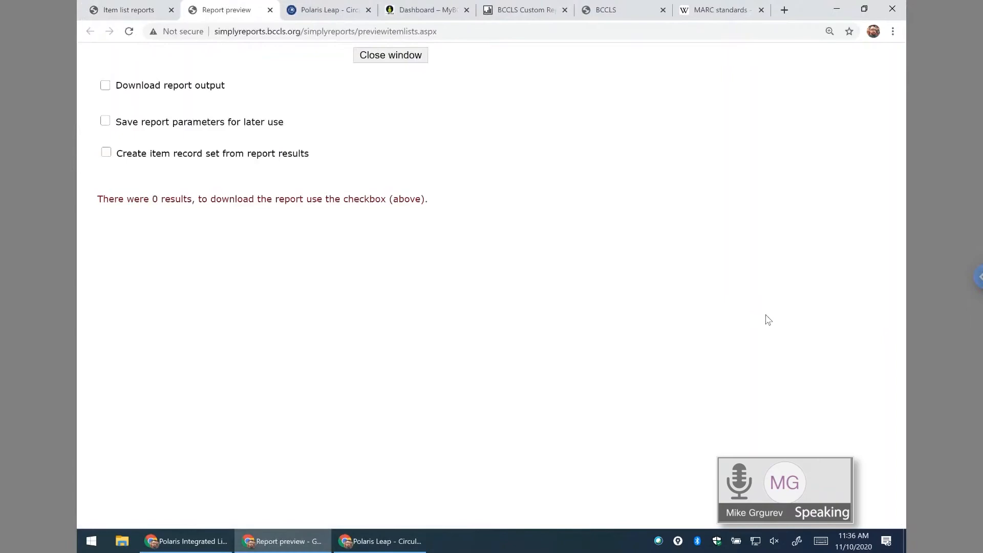
left_click(272, 13)
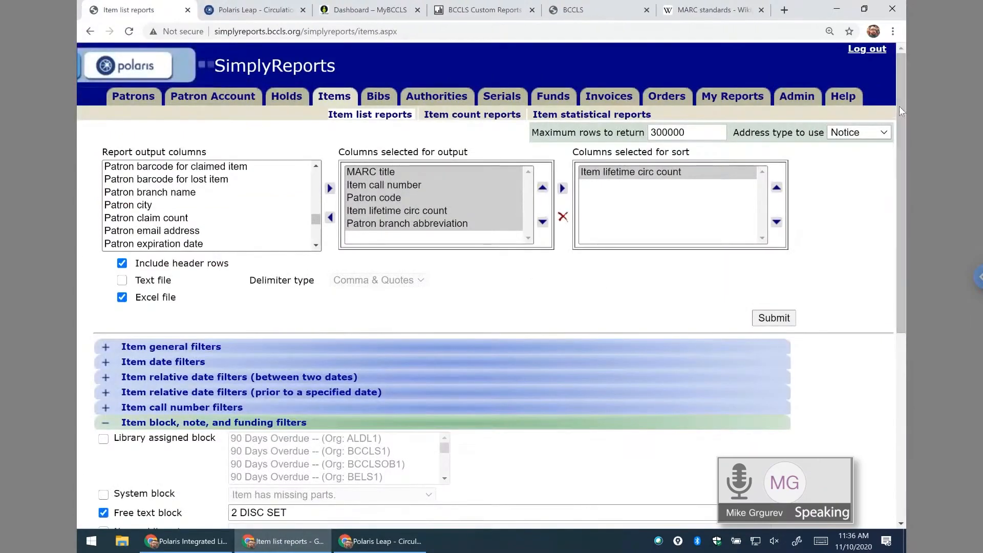
- Expand the item general filters, check which ones are active, including the assigned branch, and collapse the section
left_click_drag(899, 105, 899, 111)
left_click(105, 335)
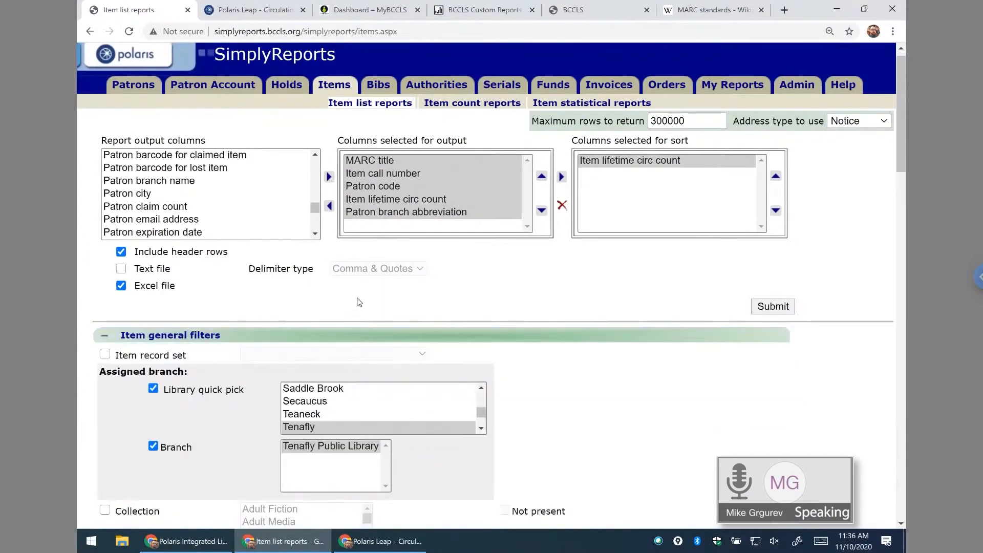
scroll(373, 312, "down", 2)
scroll(428, 307, "down", 5)
scroll(682, 418, "down", 2)
scroll(682, 418, "down", 3)
mouse_move(904, 157)
left_mouse_down()
mouse_move(904, 339)
mouse_move(898, 158)
left_mouse_up()
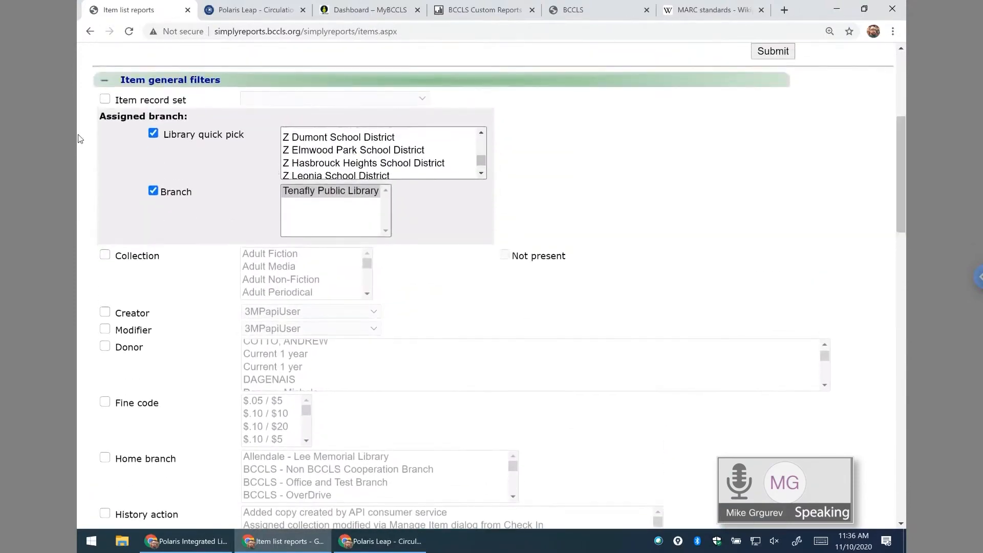
left_click(102, 82)
- Clear and turn off the free text block filter, and collapse the item block, note, and funding filters
left_click_drag(901, 214, 902, 315)
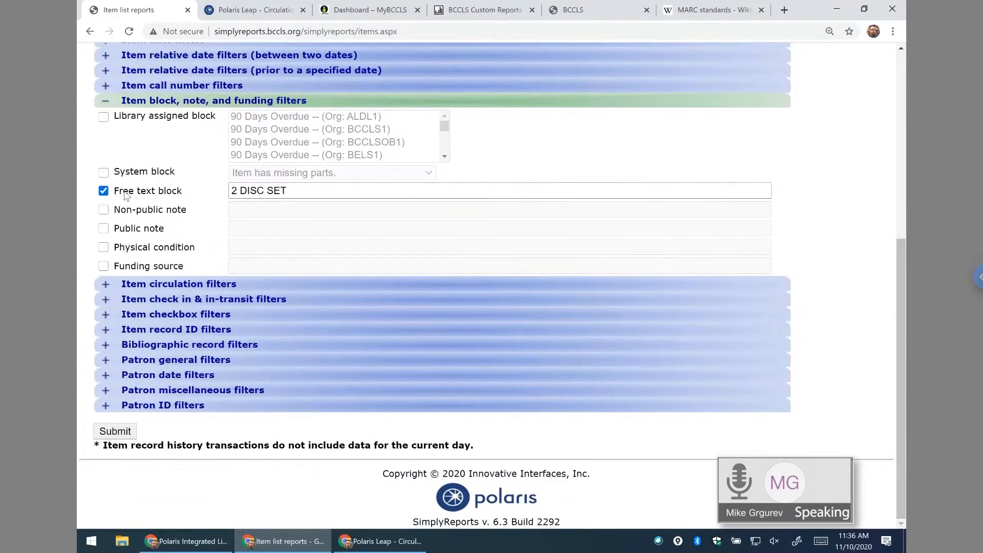
left_click_drag(342, 198, 189, 192)
key("BackSpace")
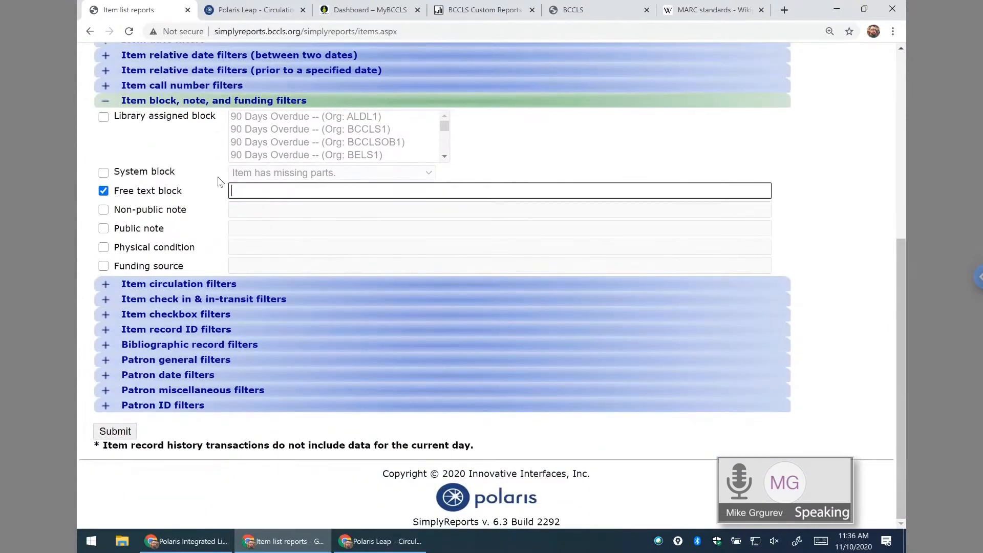
left_click(103, 190)
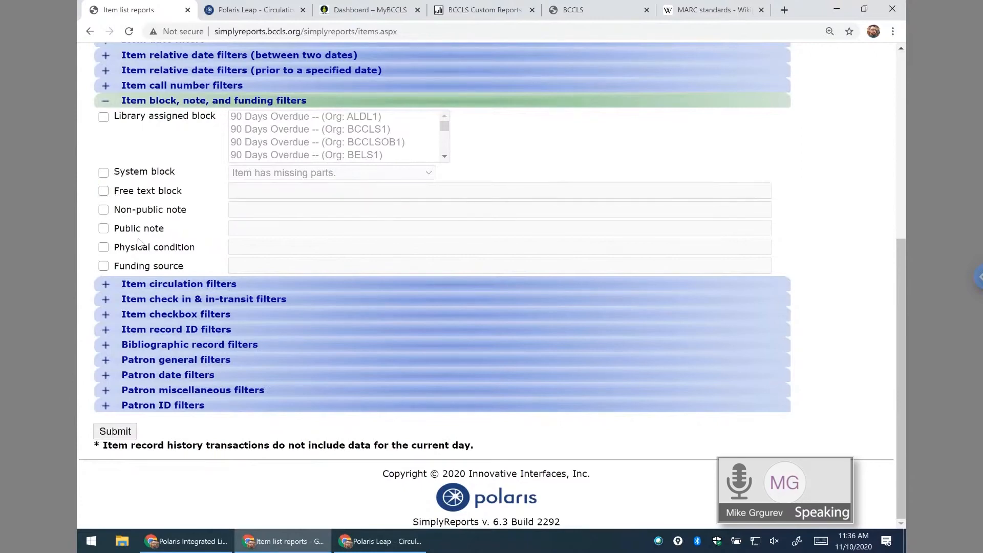
left_click_drag(902, 261, 905, 81)
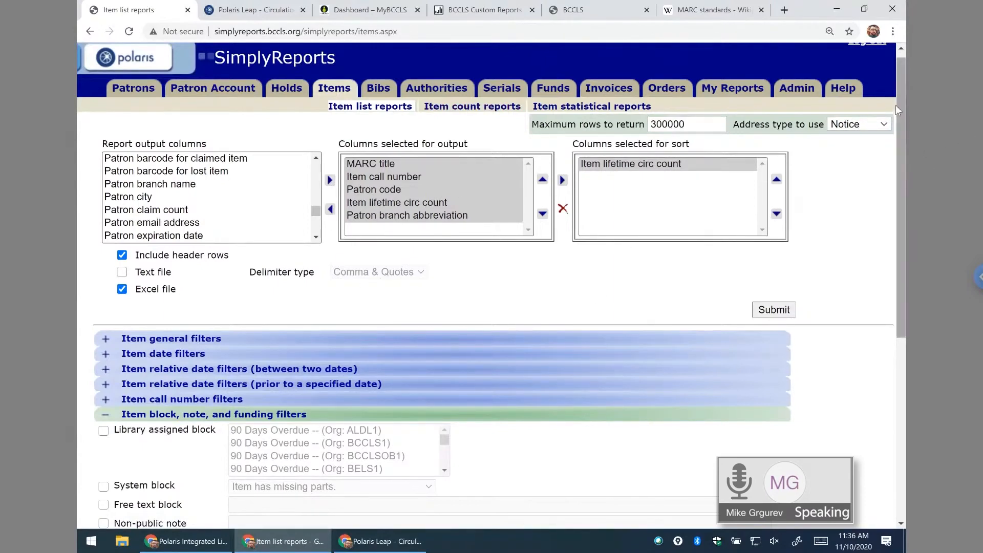
scroll(893, 211, "down", 4)
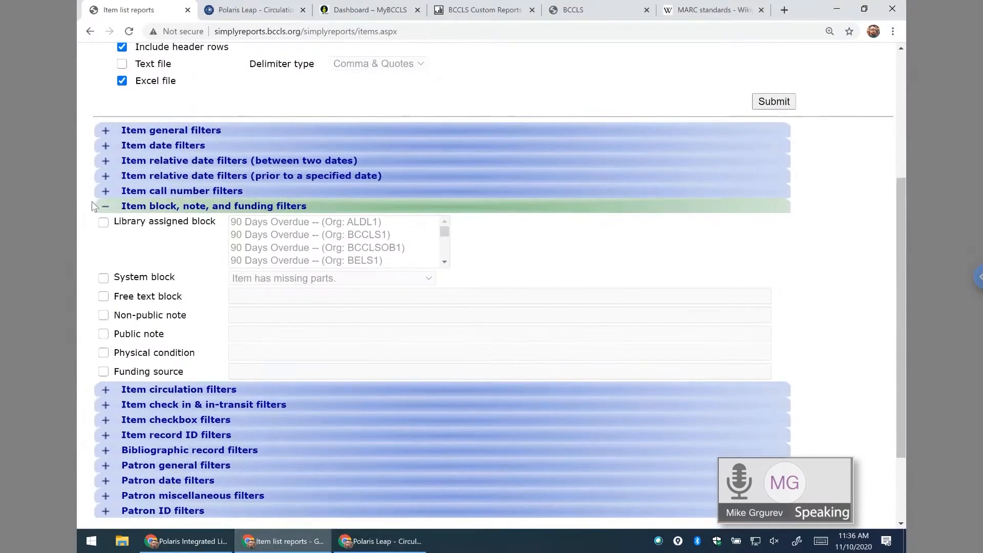
left_click(106, 205)
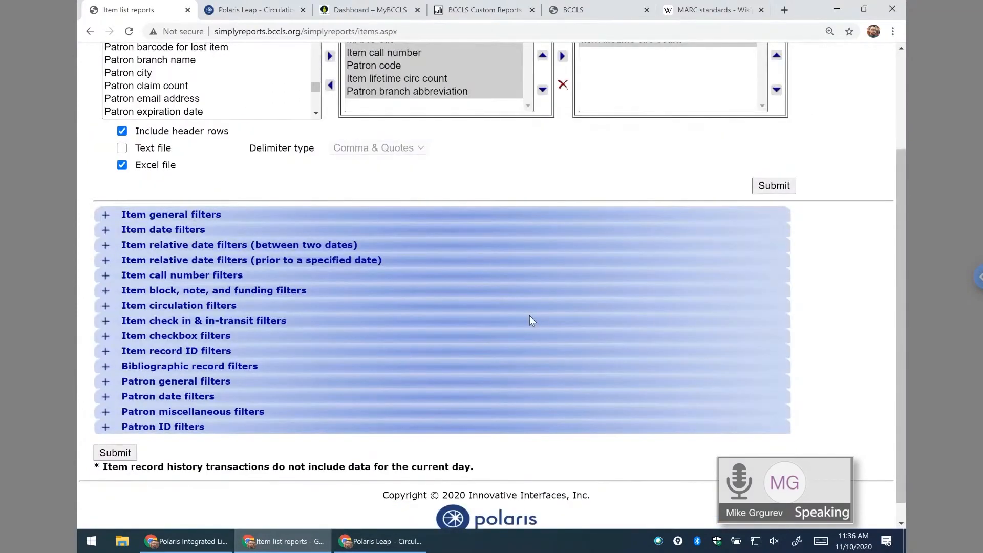
- In the item relative date filters prior to a specified date, set first available date to more than 5 years before the run date
scroll(528, 313, "down", 1)
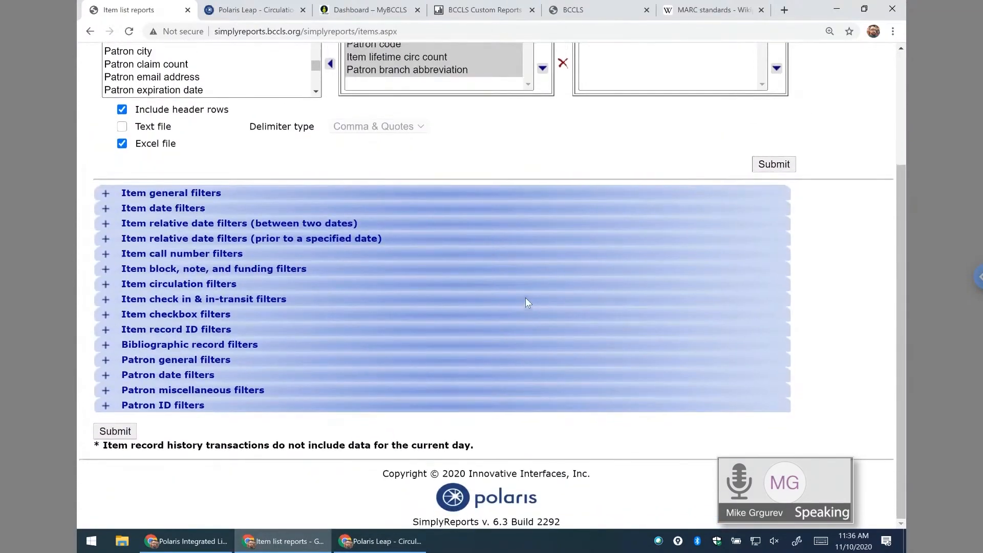
left_click(106, 238)
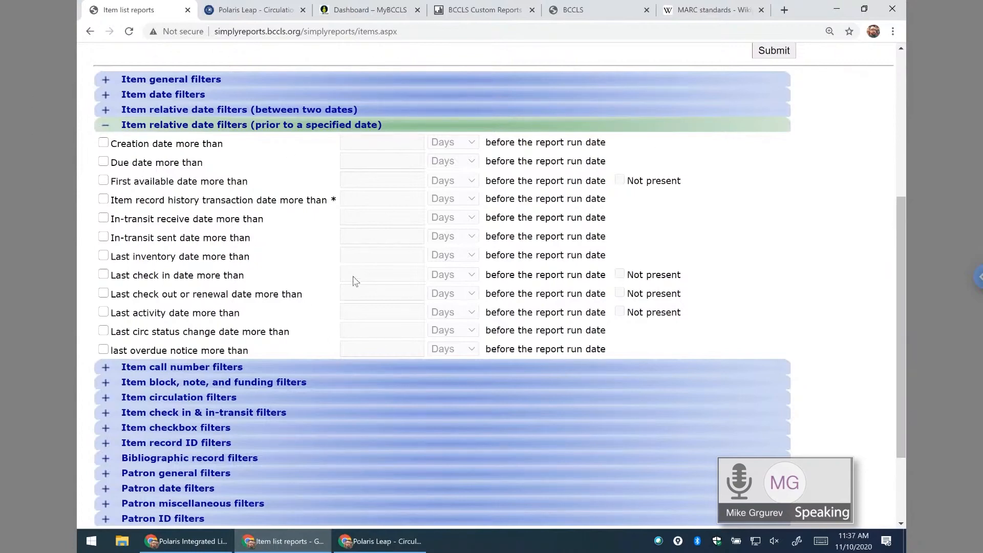
left_click(104, 182)
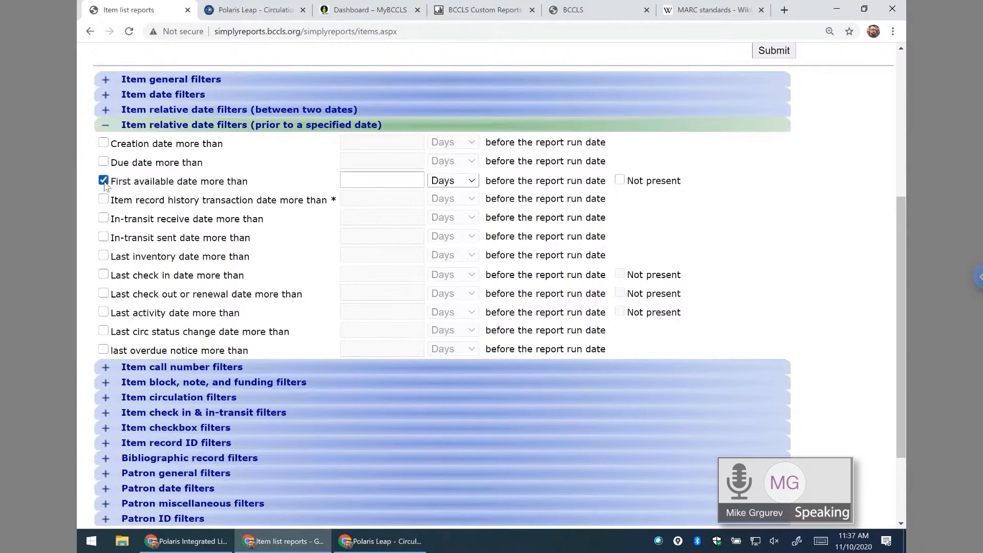
left_click(412, 183)
type("5")
left_click(469, 180)
left_click(456, 234)
left_click_drag(902, 244, 892, 166)
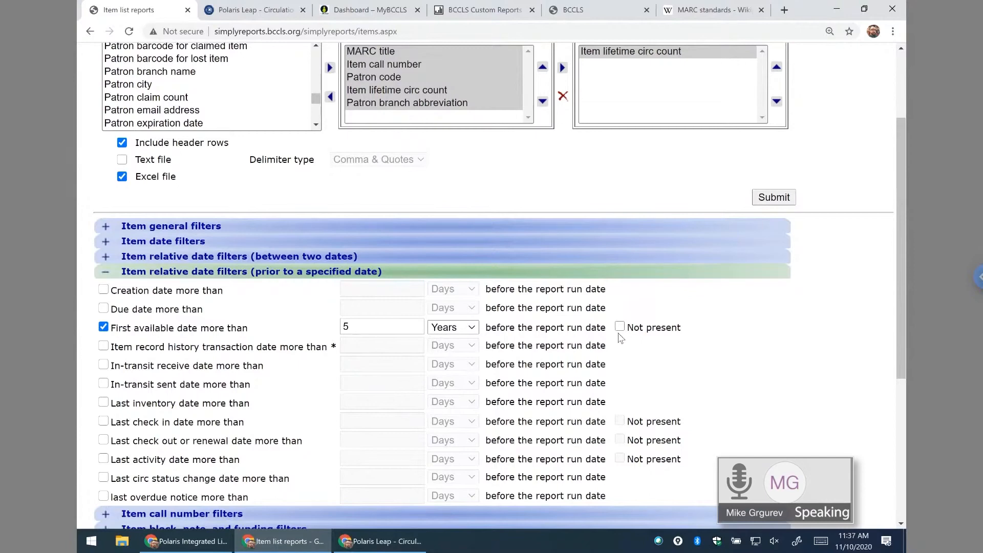
left_click_drag(895, 281, 898, 197)
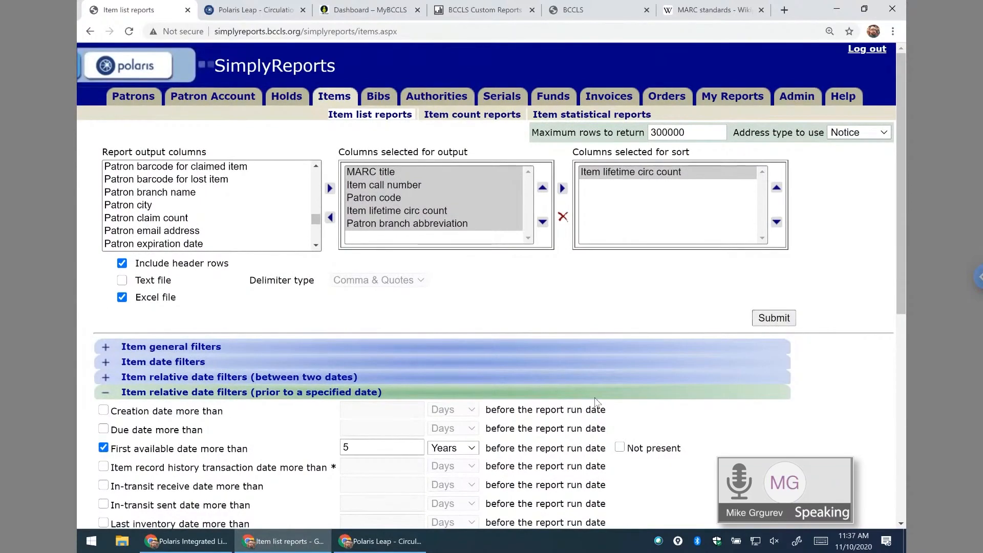
- In the item circulation filters, limit YTD circulation to less than or equal to 10 and submit the report
left_click_drag(900, 157, 904, 366)
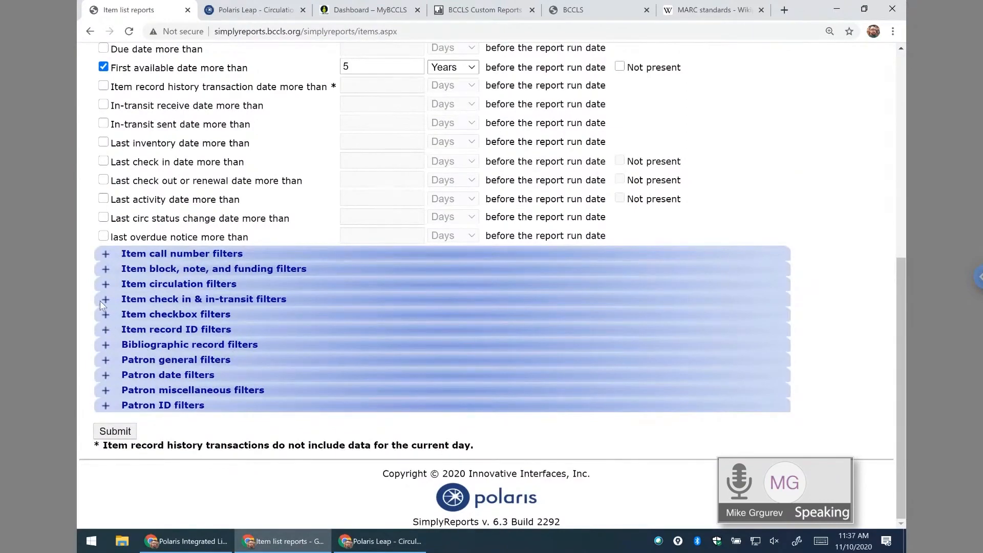
left_click(104, 285)
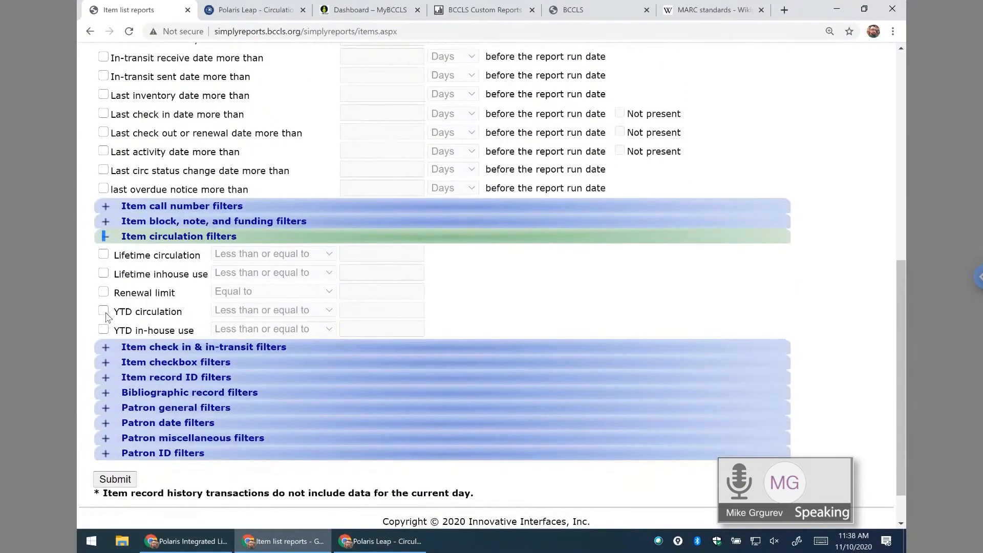
left_click(103, 254)
left_click(103, 254)
left_click(104, 312)
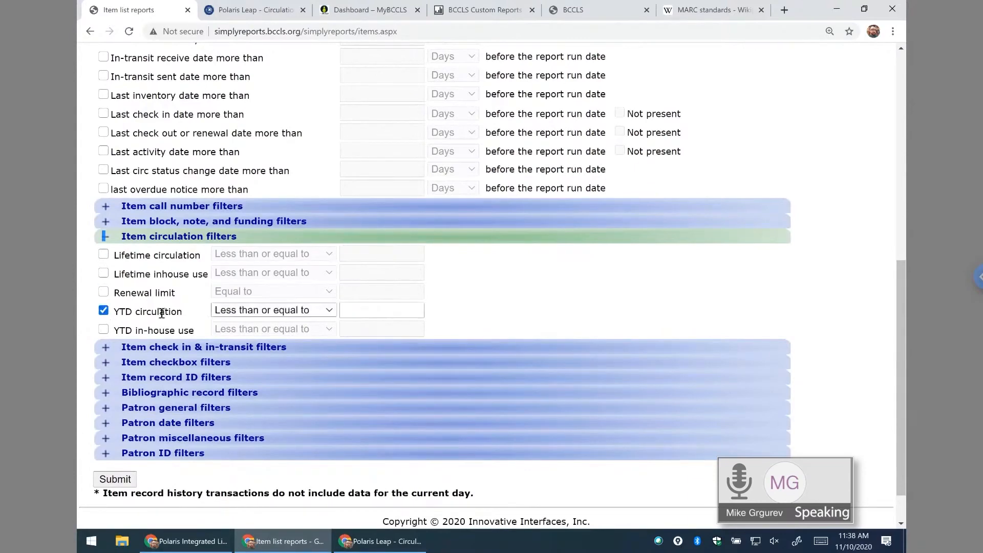
left_click(363, 307)
type("20")
key("BackSpace")
key("BackSpace")
type("10")
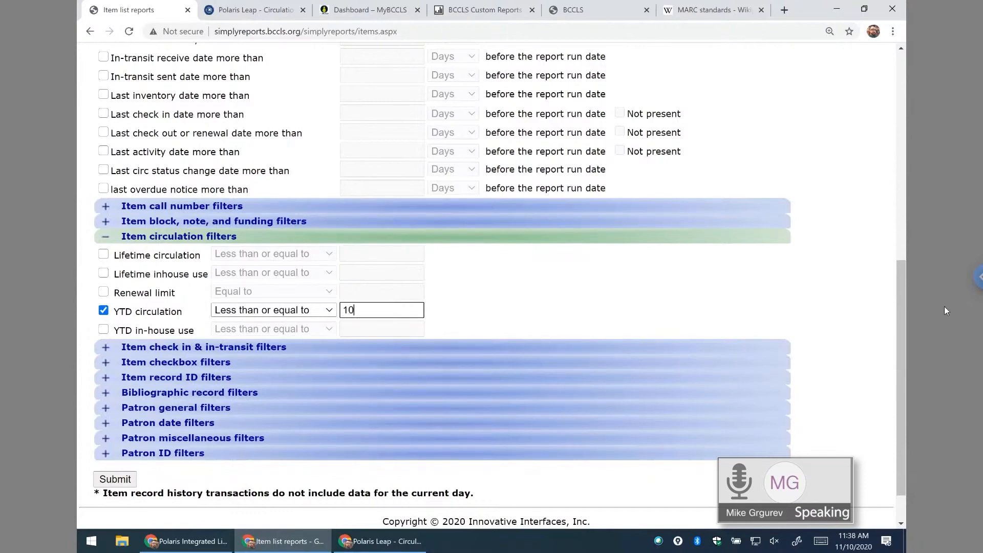
left_click(114, 478)
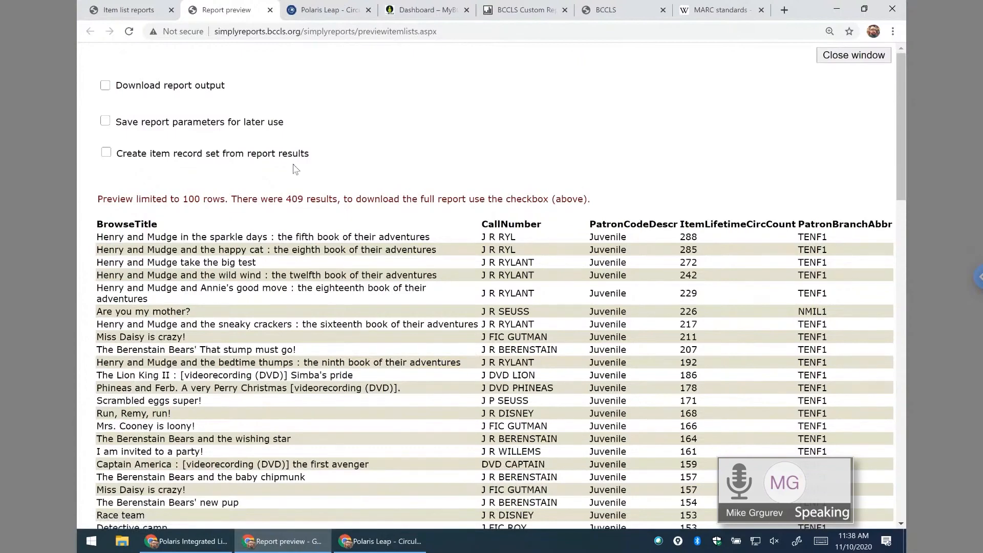
- Close the report preview, add item first available date to the output columns, and place it directly above item lifetime circ count
left_click(268, 9)
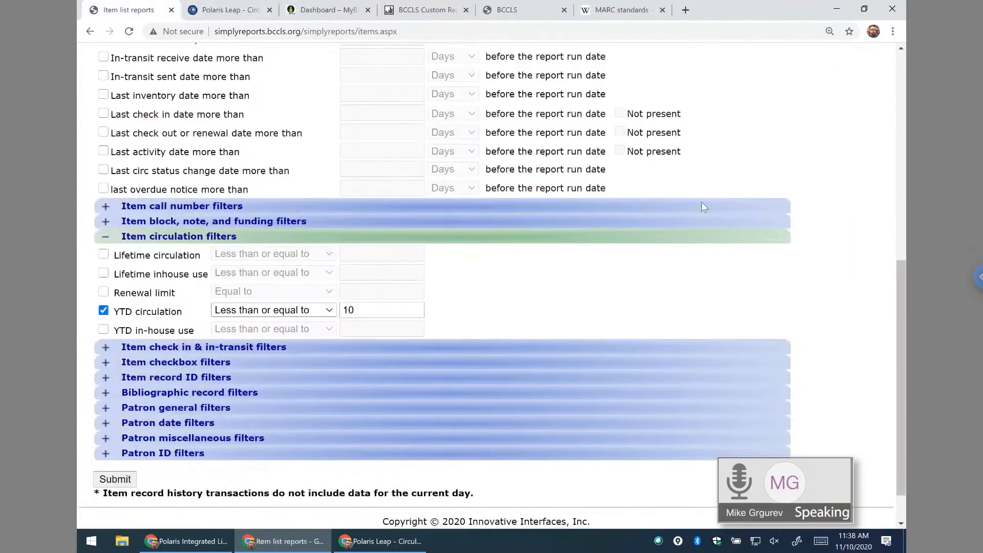
left_click_drag(898, 289, 901, 76)
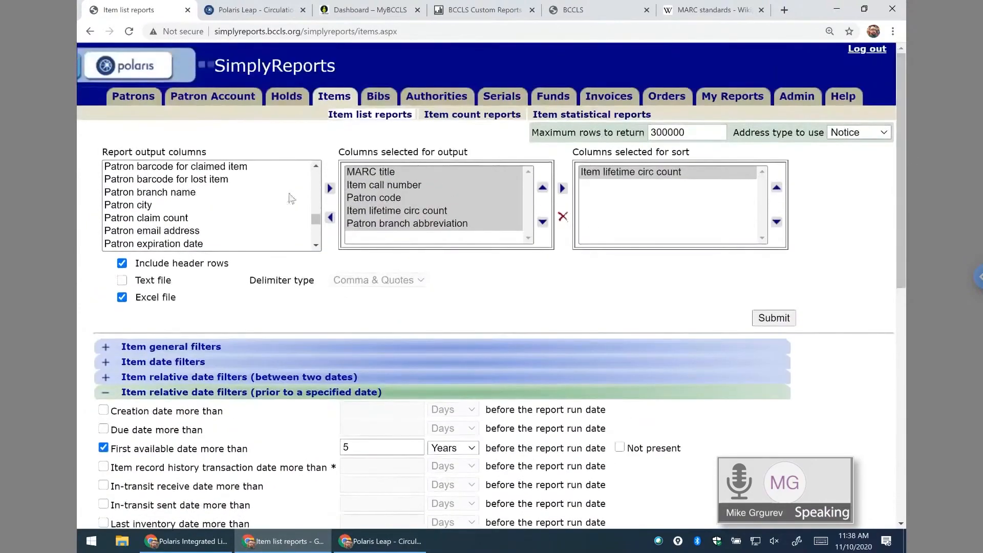
left_click(182, 192)
type("item l")
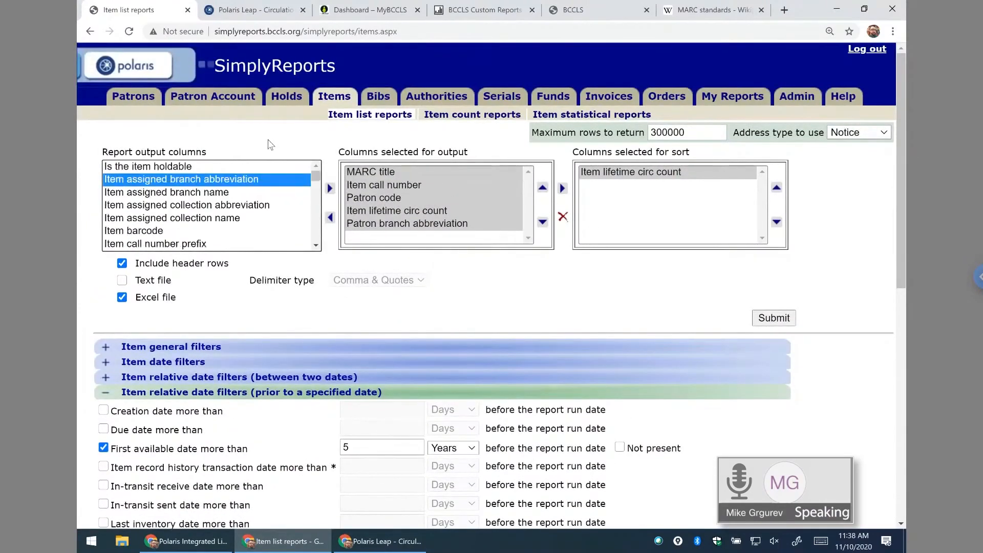
double_click(316, 245)
left_click(195, 207)
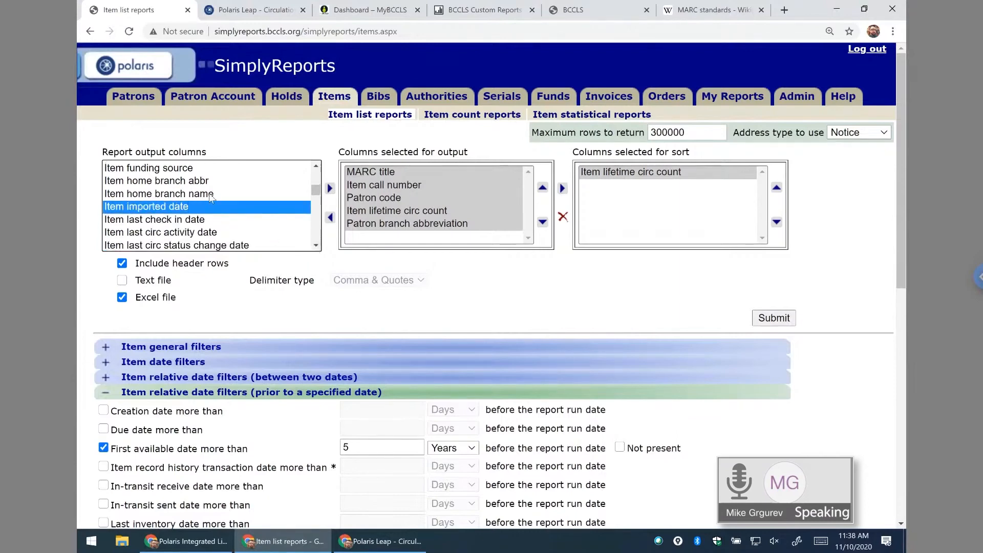
type("item fir")
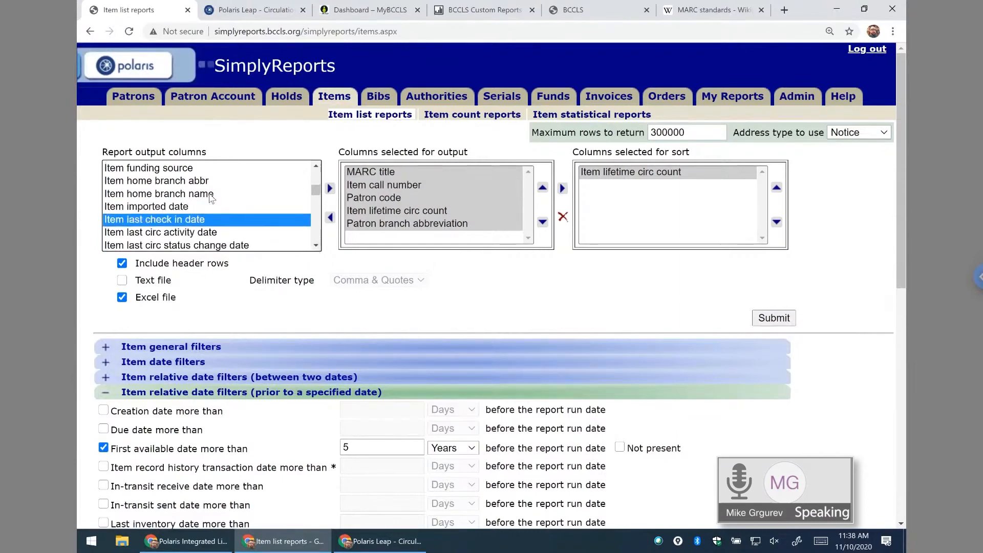
left_click(332, 189)
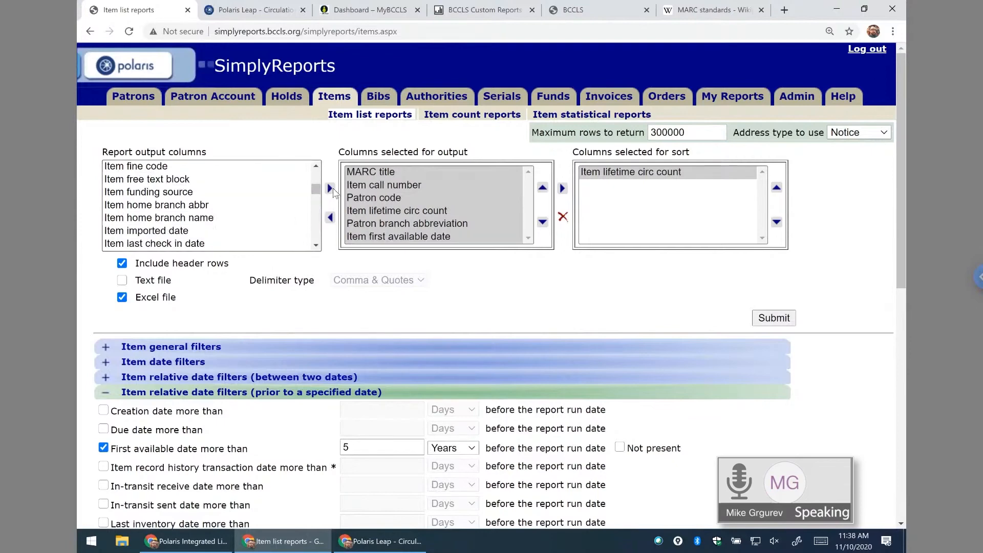
left_click(411, 239)
left_click(543, 189)
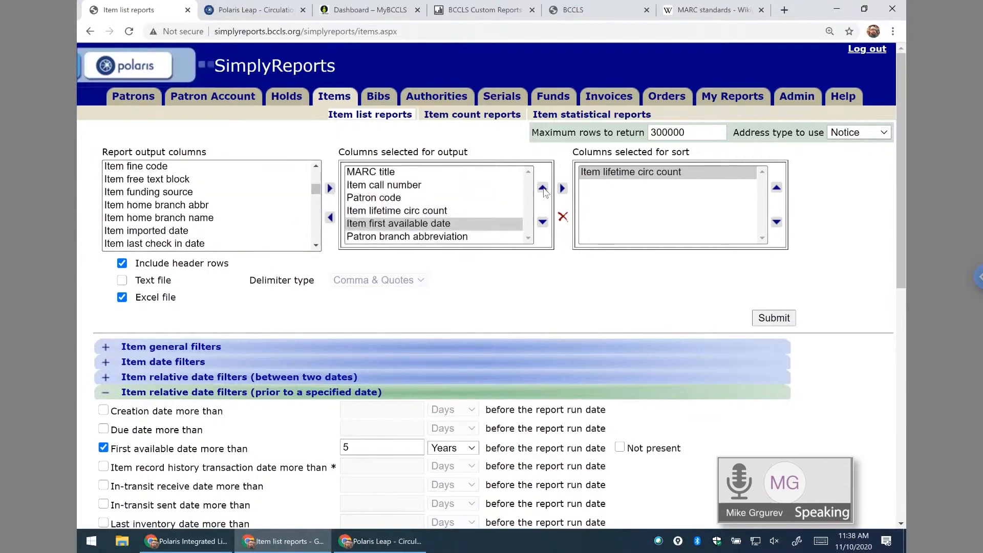
left_click(543, 189)
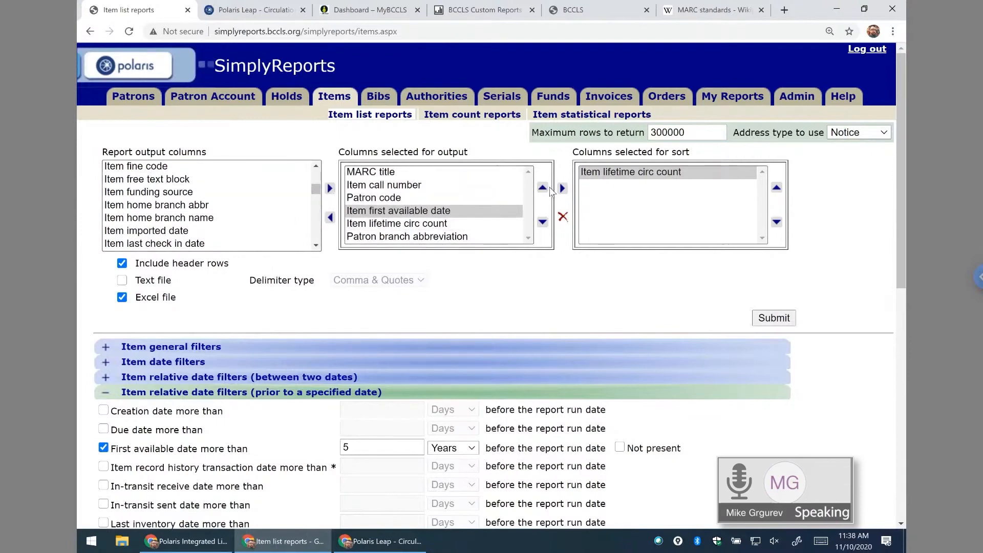
- Add item first available date to the sort columns ahead of item lifetime circ count, and submit the report
left_click(562, 188)
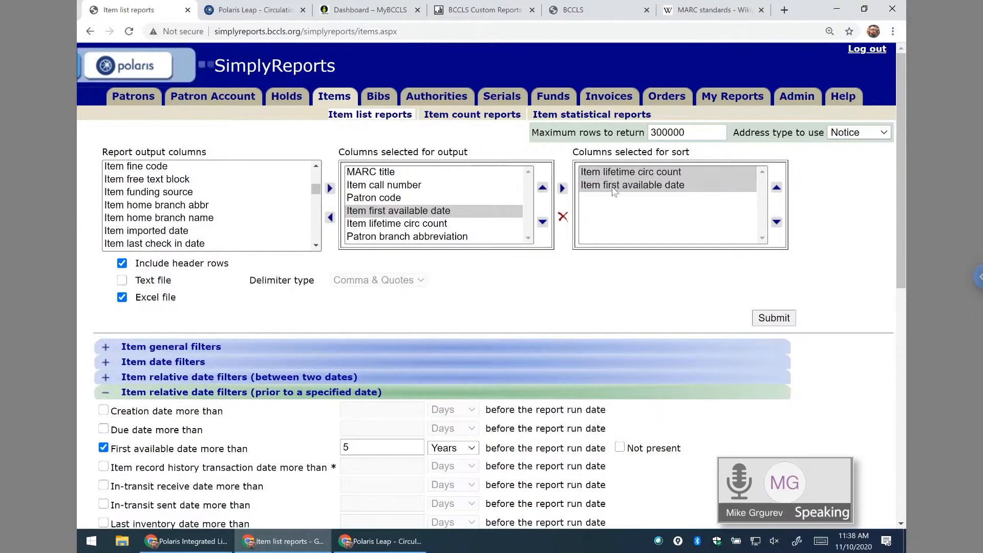
left_click(776, 187)
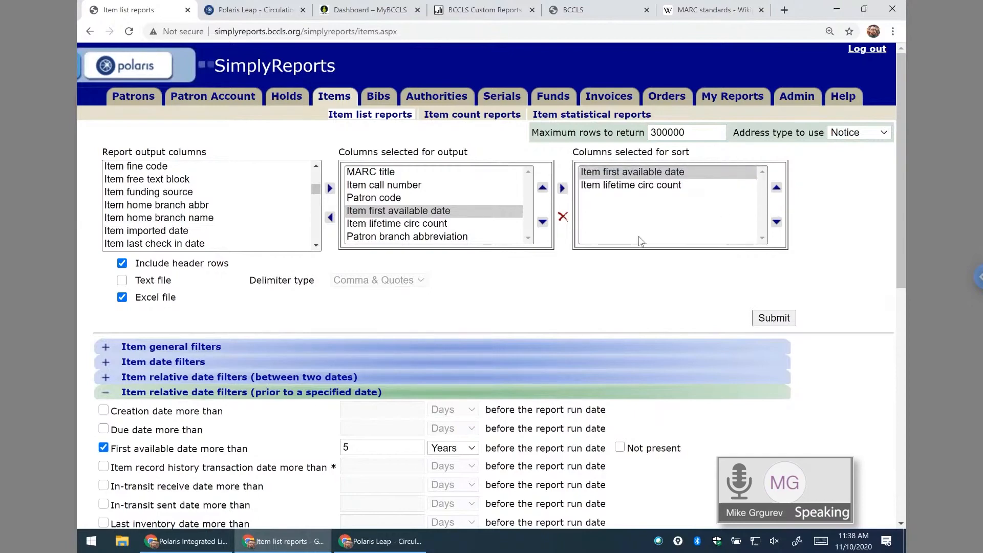
left_click(774, 318)
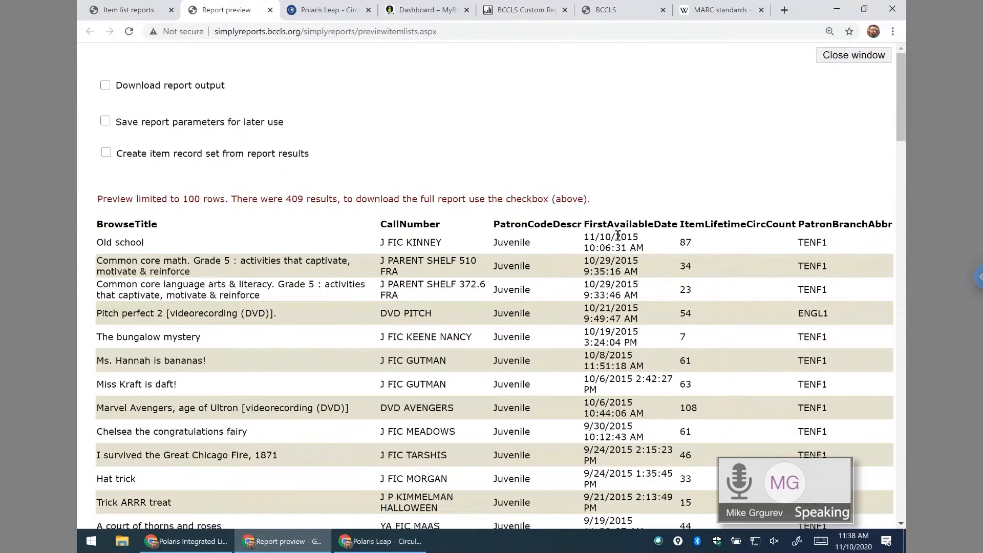
- Examine the first available dates and their sort order in the report preview
left_click_drag(584, 236, 644, 243)
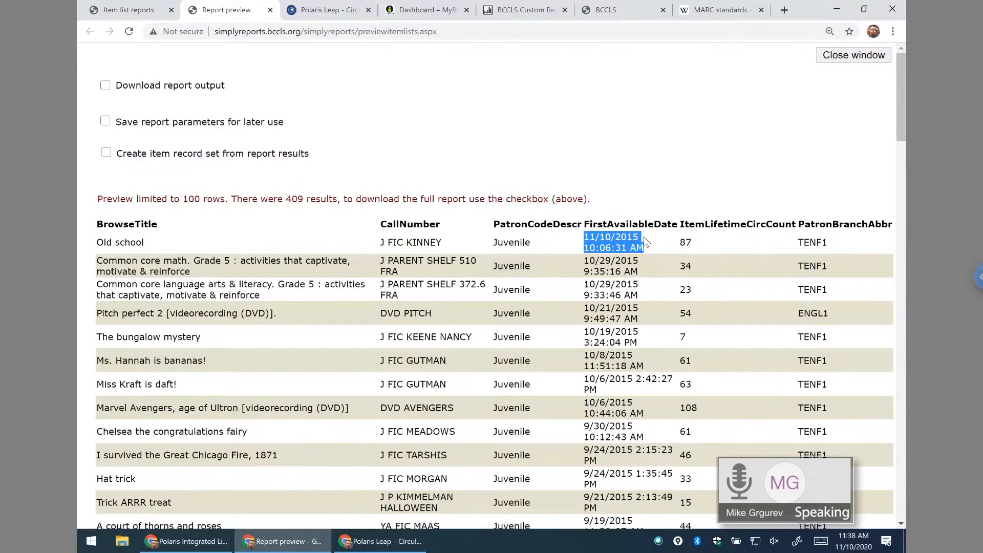
scroll(634, 335, "down", 7)
scroll(634, 335, "up", 7)
left_click(636, 226)
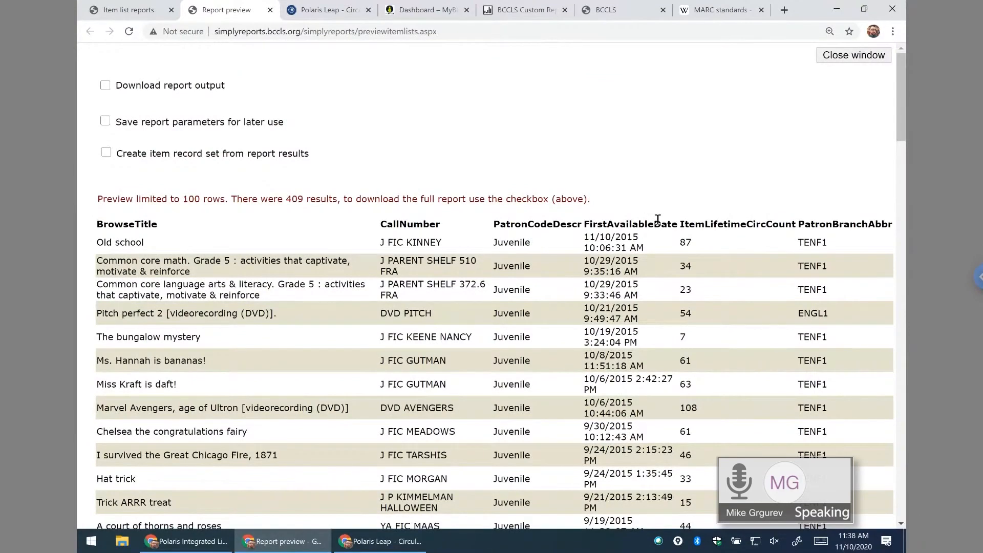
left_click(123, 9)
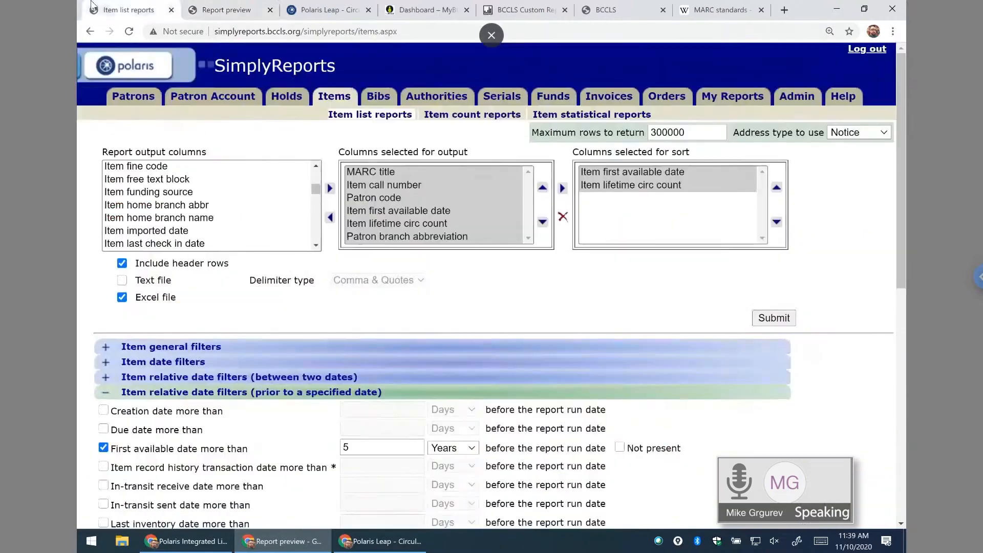
left_click(212, 9)
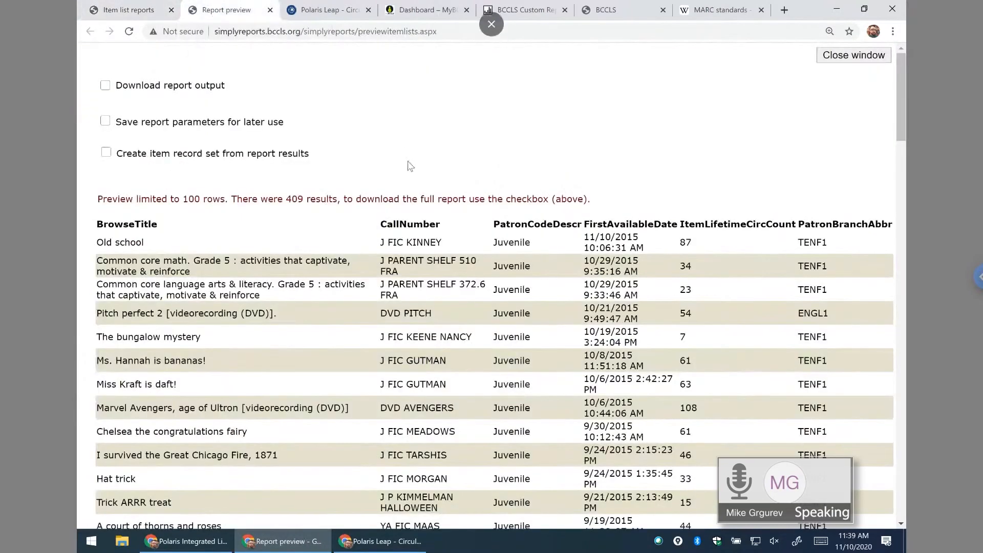
- Turn on the download option for the report output, and close the preview without downloading
left_click(106, 152)
left_click(105, 85)
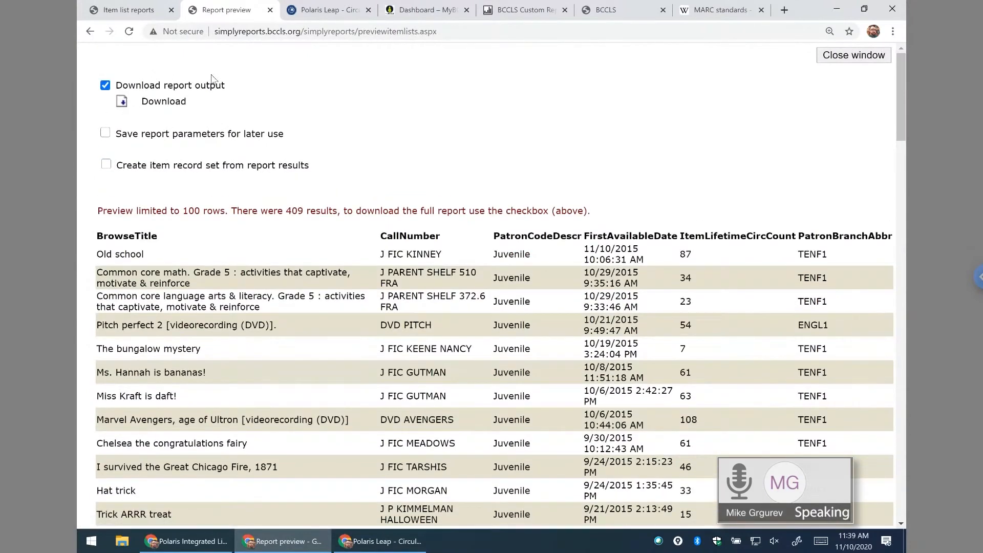
left_click(270, 10)
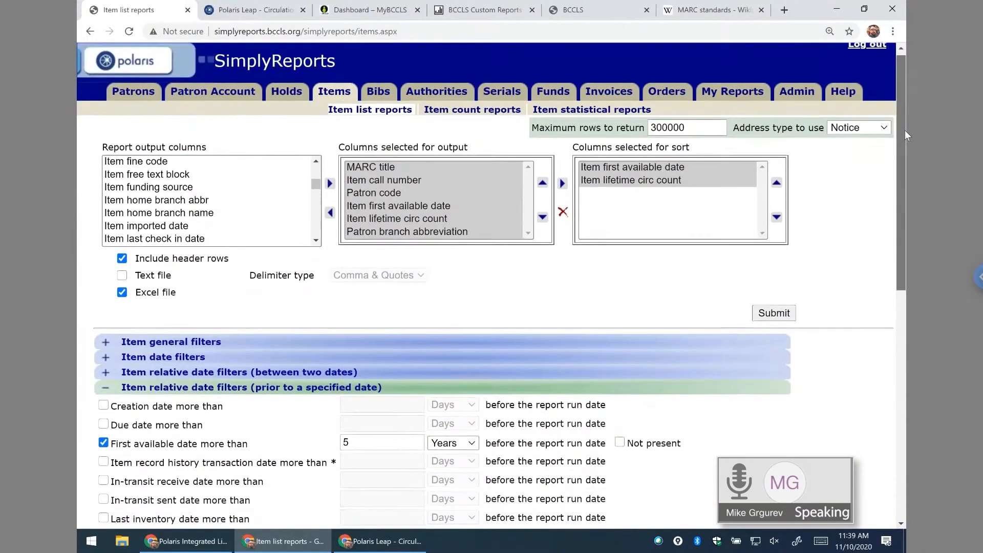
- Resubmit the item list report, save its parameters under the name TENF Saved Report, and close the preview
scroll(904, 130, "down", 1)
left_click_drag(905, 131, 899, 208)
scroll(902, 209, "down", 2)
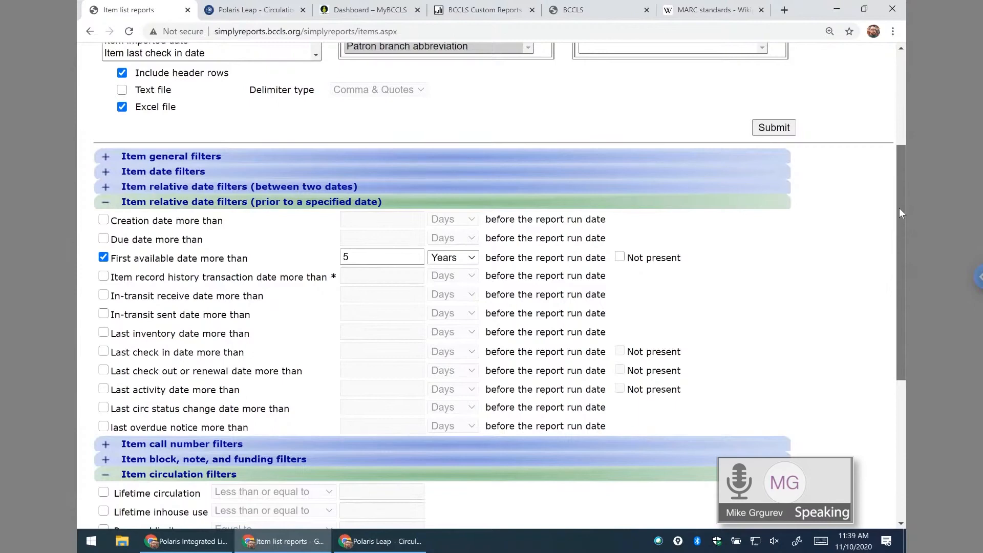
left_click_drag(901, 213, 899, 109)
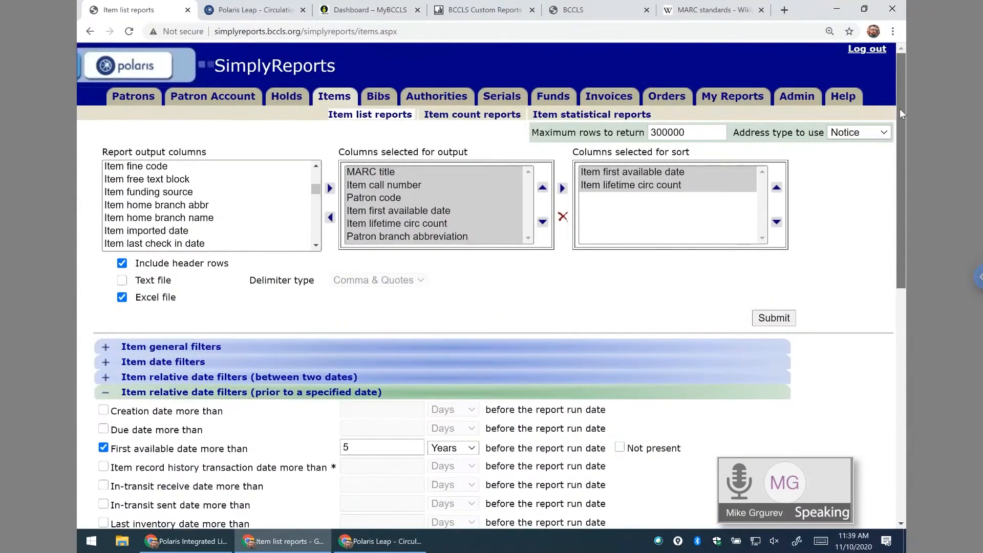
left_click(773, 317)
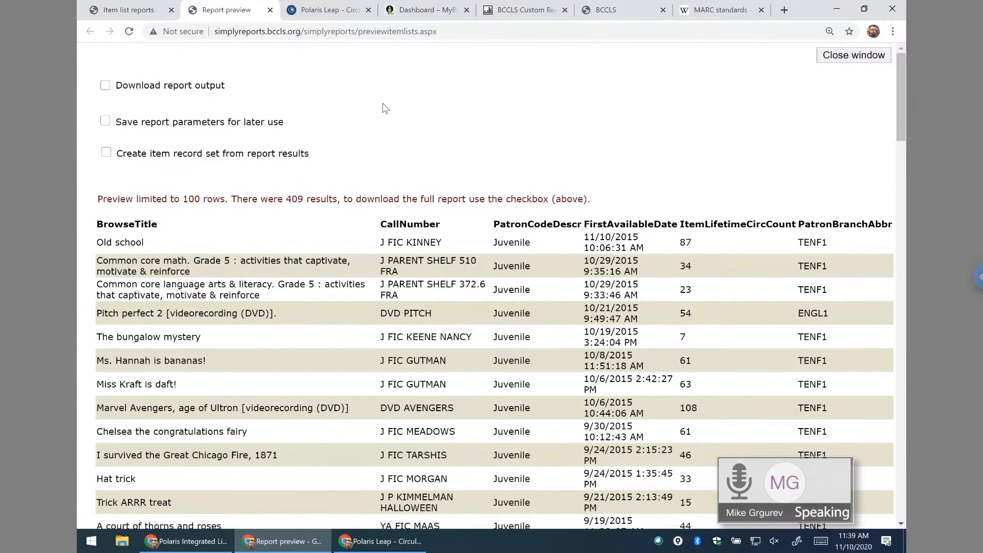
left_click(105, 122)
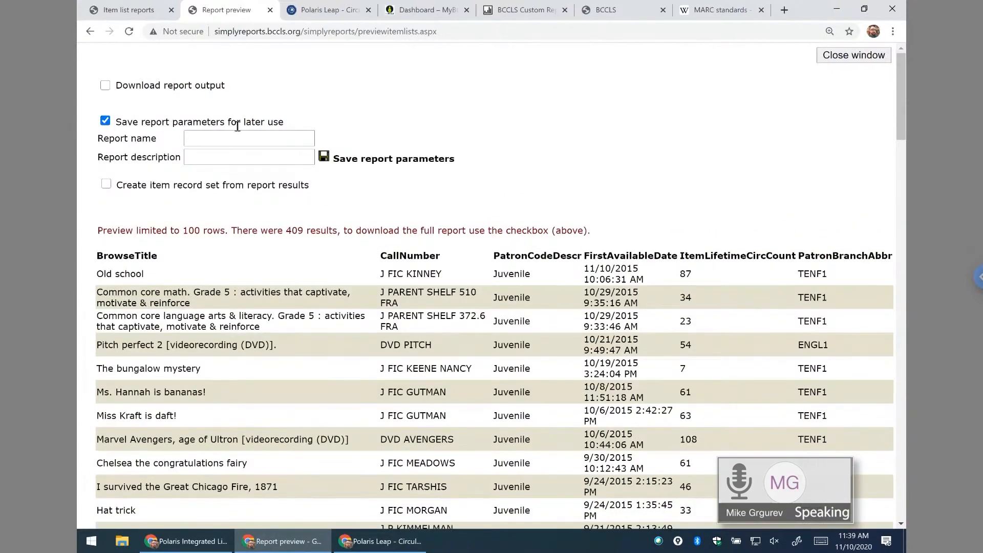
left_click(255, 141)
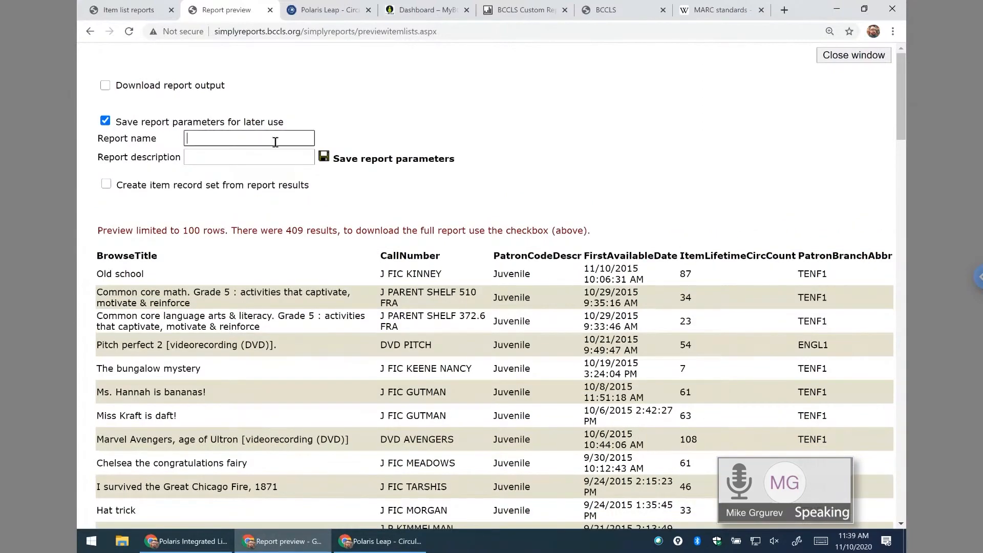
type("TENF Saved Report")
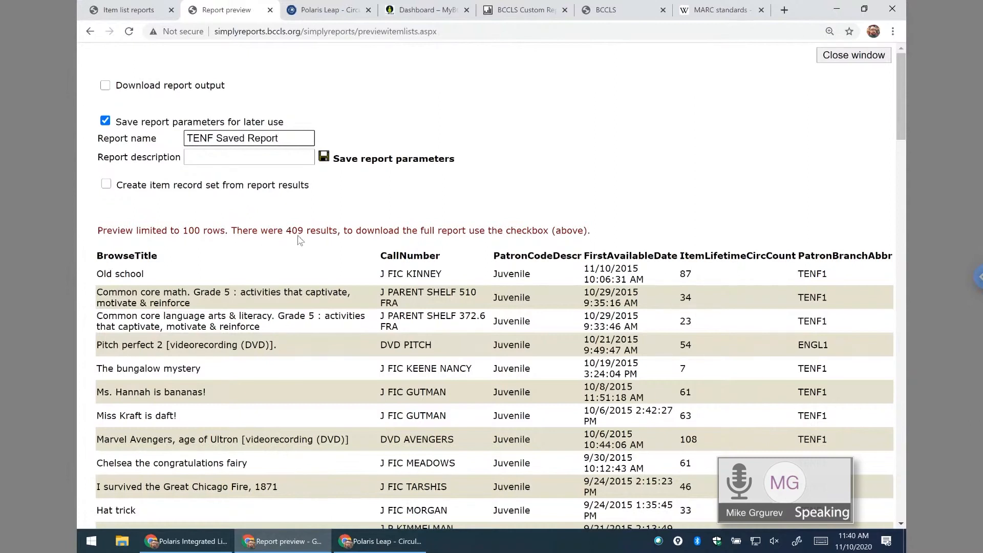
left_click(324, 158)
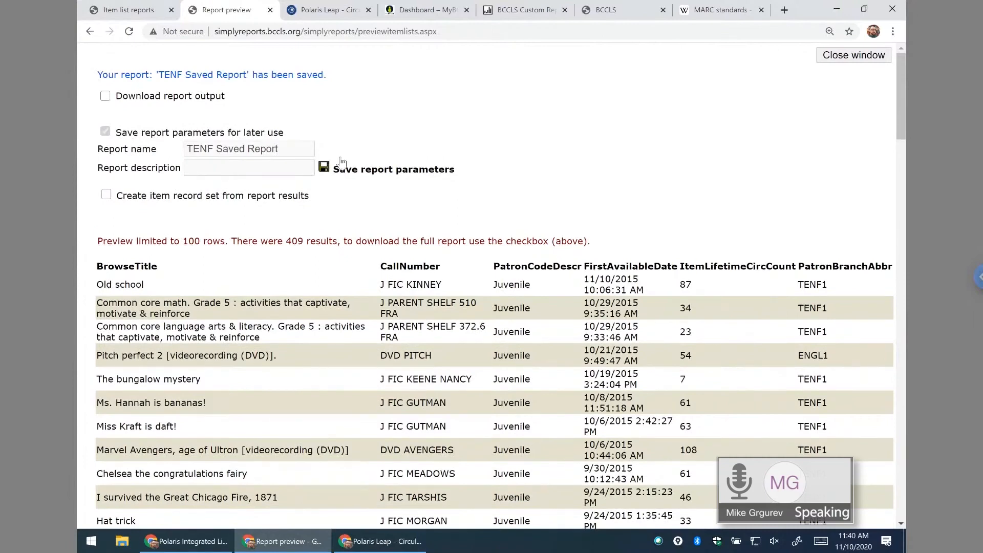
left_click(270, 10)
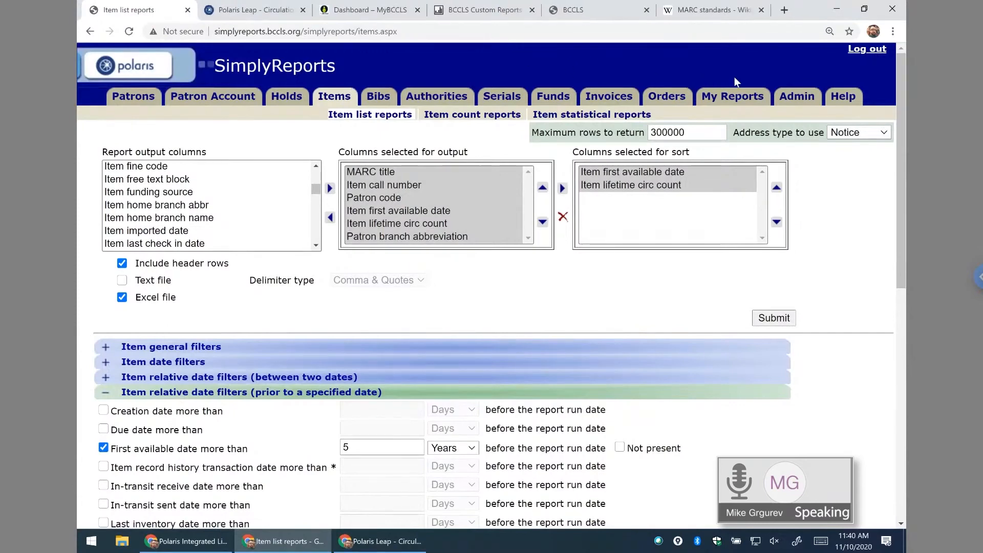
- Open My Reports in a separate browser tab and list the saved reports of the item list reports type
right_click(718, 96)
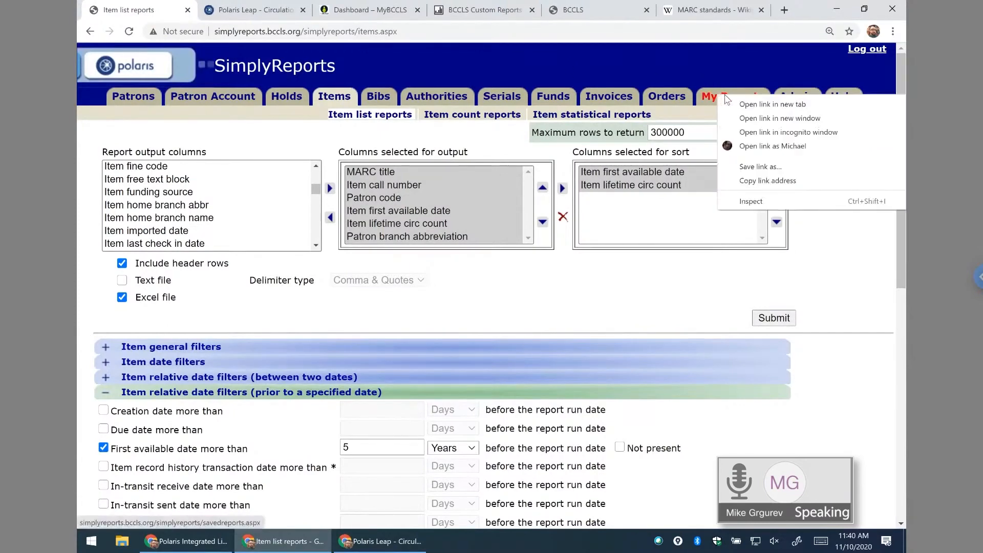
left_click(759, 104)
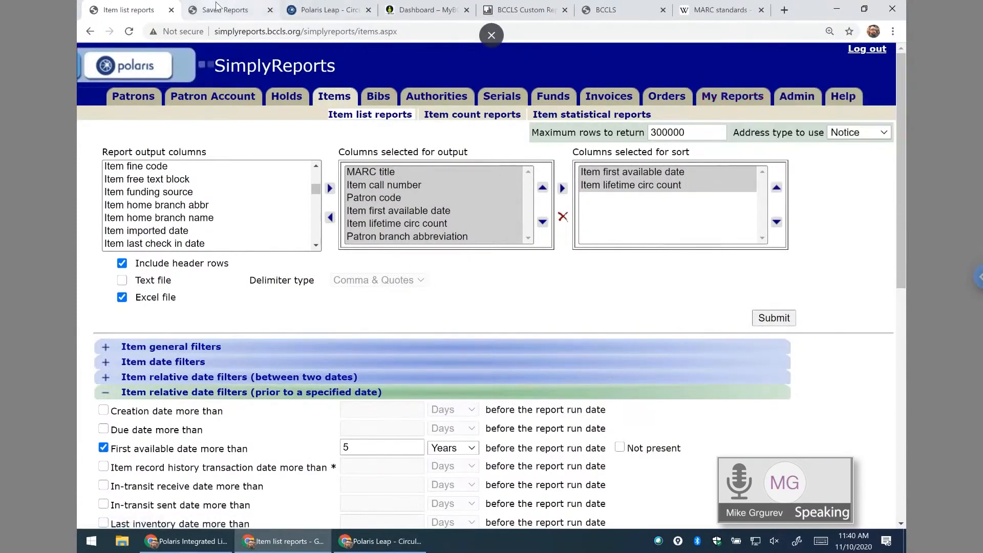
key("ctrl+Tab")
left_click_drag(287, 200, 293, 264)
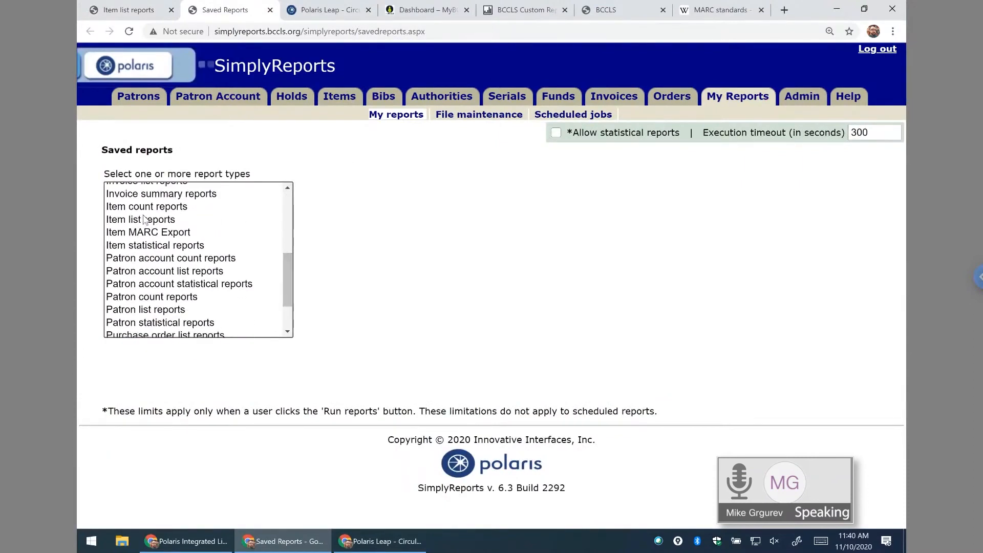
left_click(145, 219)
scroll(506, 248, "down", 5)
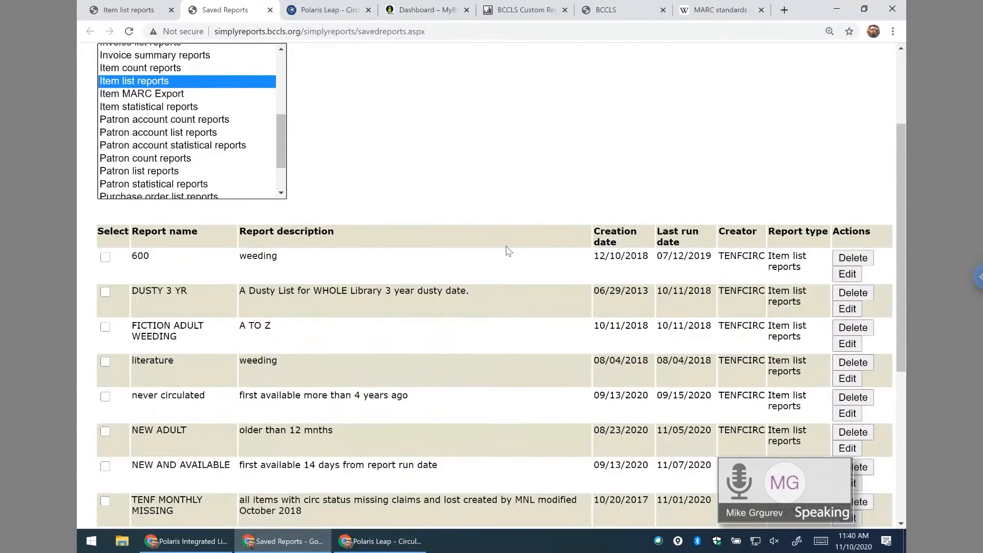
left_click_drag(902, 193, 898, 224)
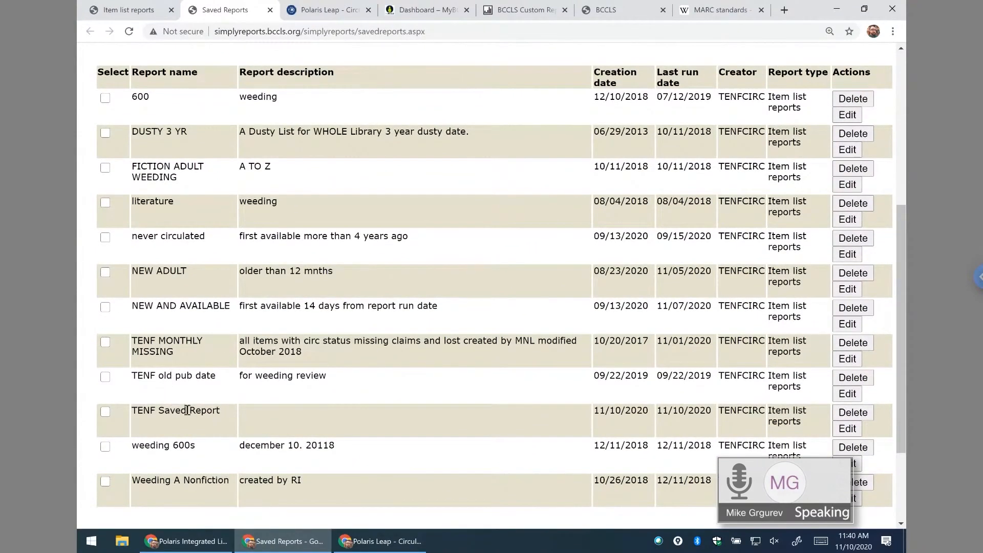
- Select TENF Saved Report in the saved reports list and run it
left_click_drag(214, 415, 132, 406)
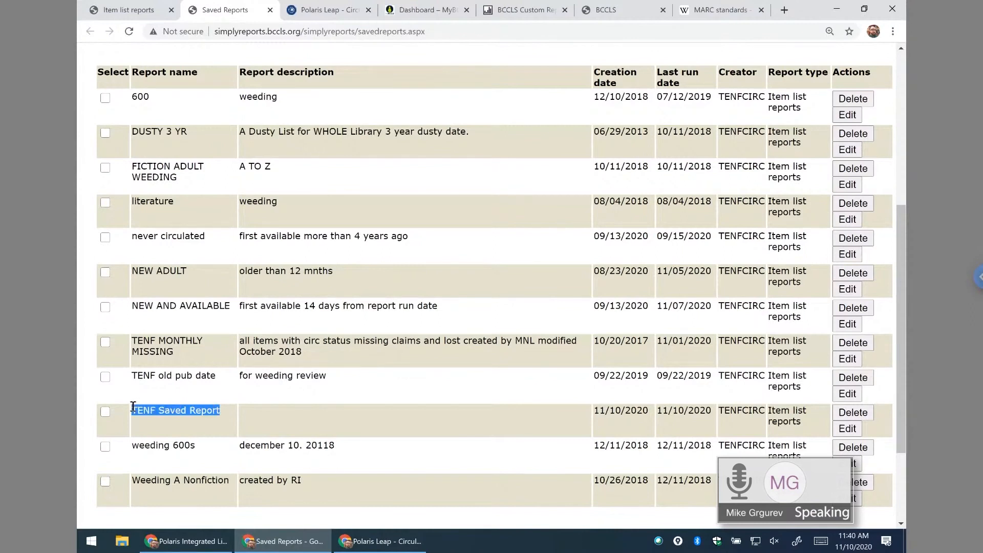
left_click(99, 414)
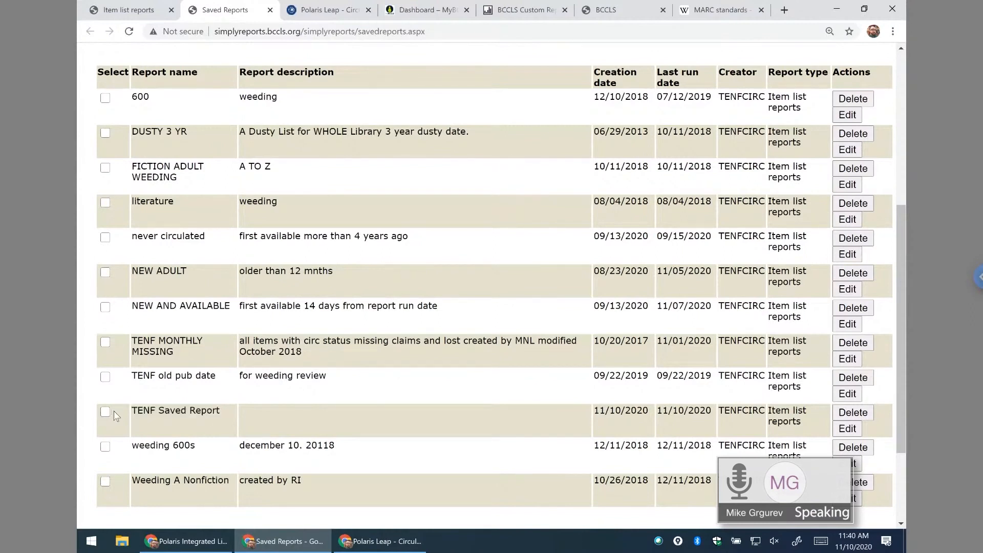
left_click_drag(899, 376, 904, 432)
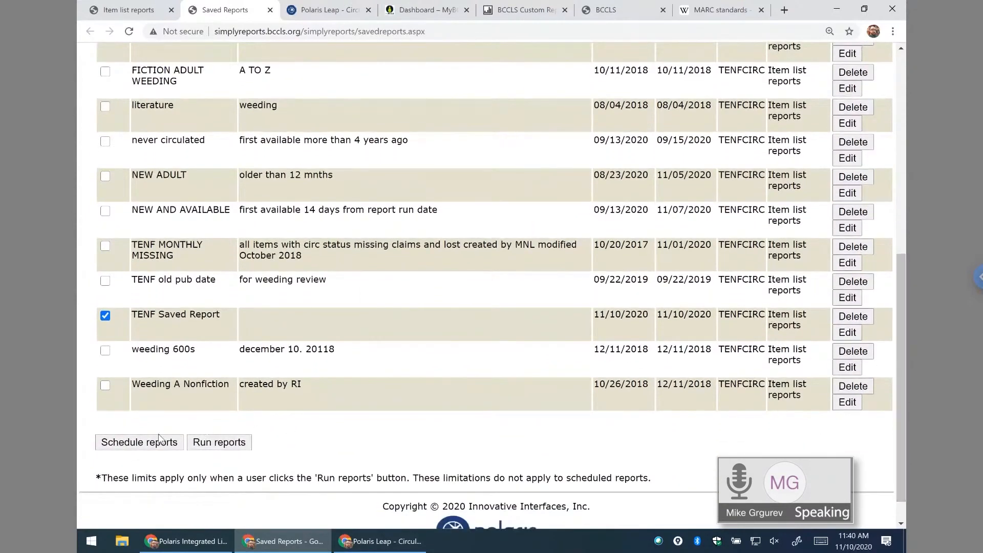
left_click(227, 446)
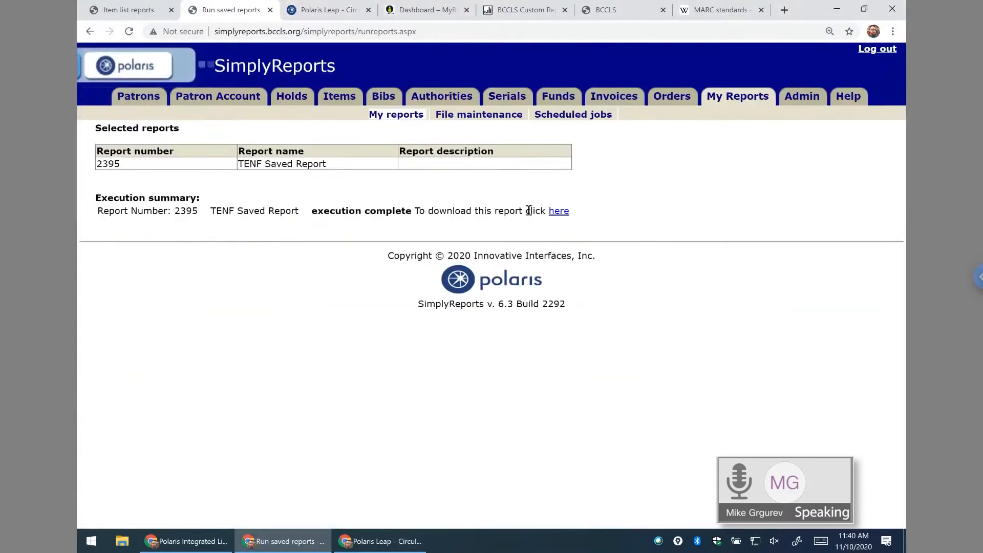
- Check the report number of TENF Saved Report in the run results, and close that page
left_click_drag(122, 164, 93, 169)
left_click(150, 169)
left_click(269, 10)
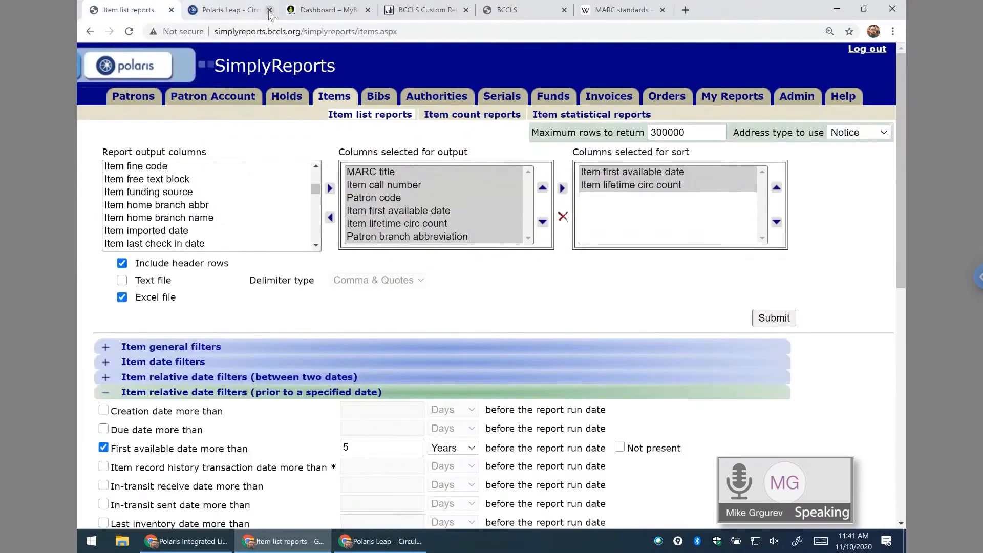
- Reopen My Reports in a separate browser tab and list the saved item list reports again
scroll(740, 158, "down", 1)
right_click(745, 77)
left_click(752, 81)
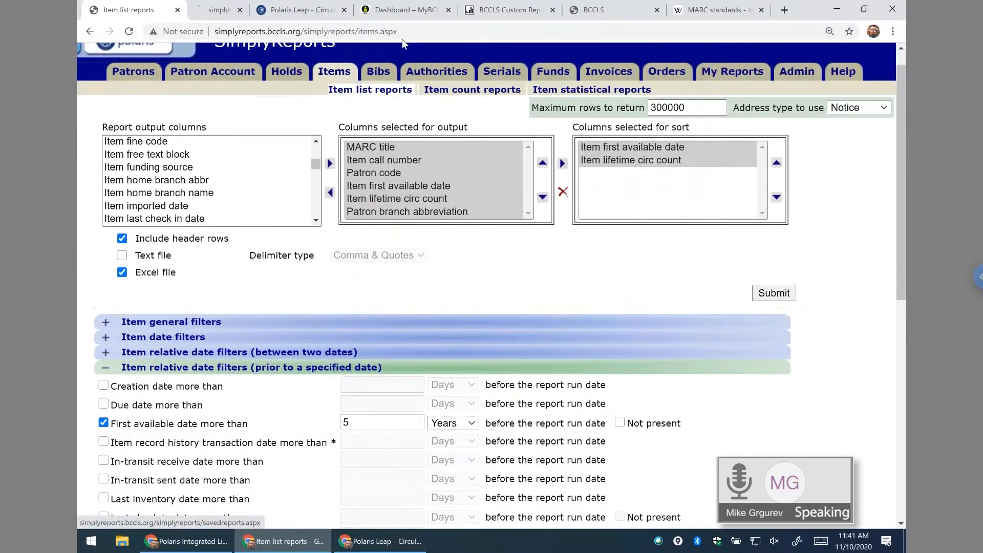
left_click(220, 10)
left_click_drag(284, 210, 284, 248)
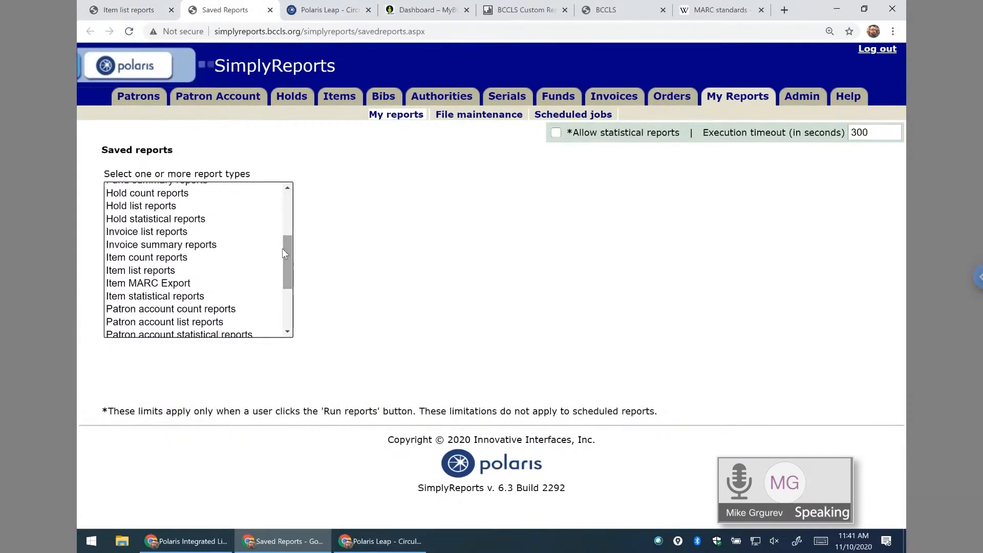
scroll(230, 246, "down", 1)
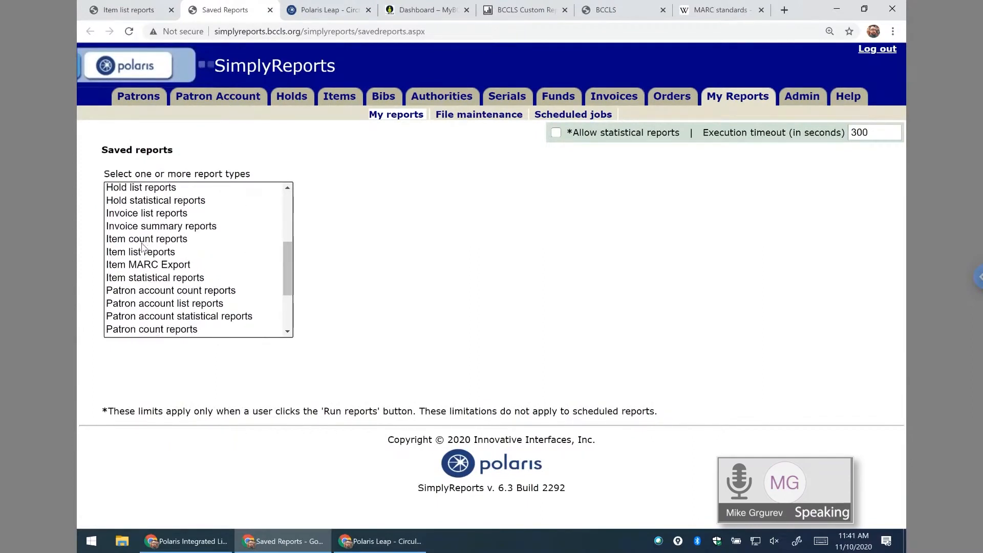
left_click(145, 251)
- Find TENF Saved Report among the saved reports, clear its selection, and close the saved reports page
left_click_drag(902, 183, 903, 355)
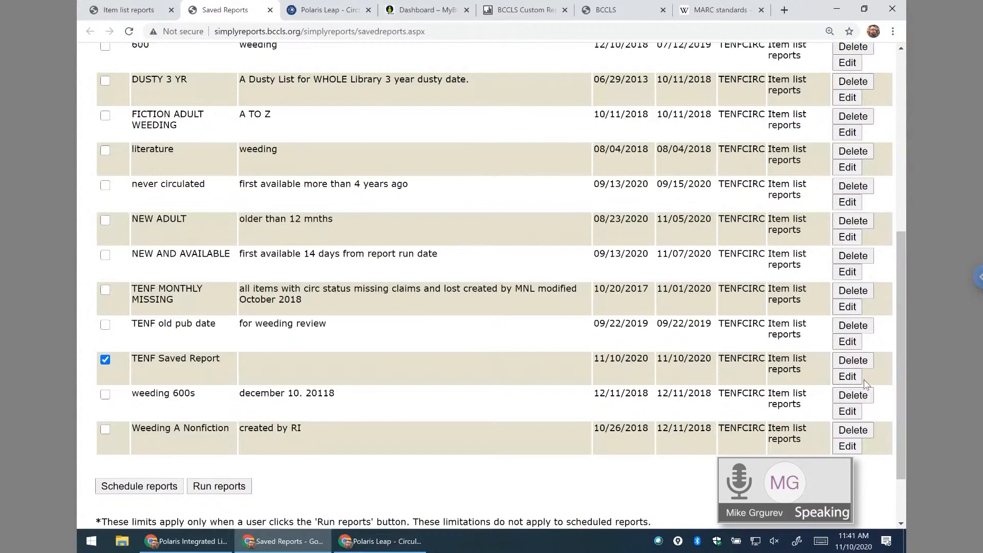
left_click(105, 360)
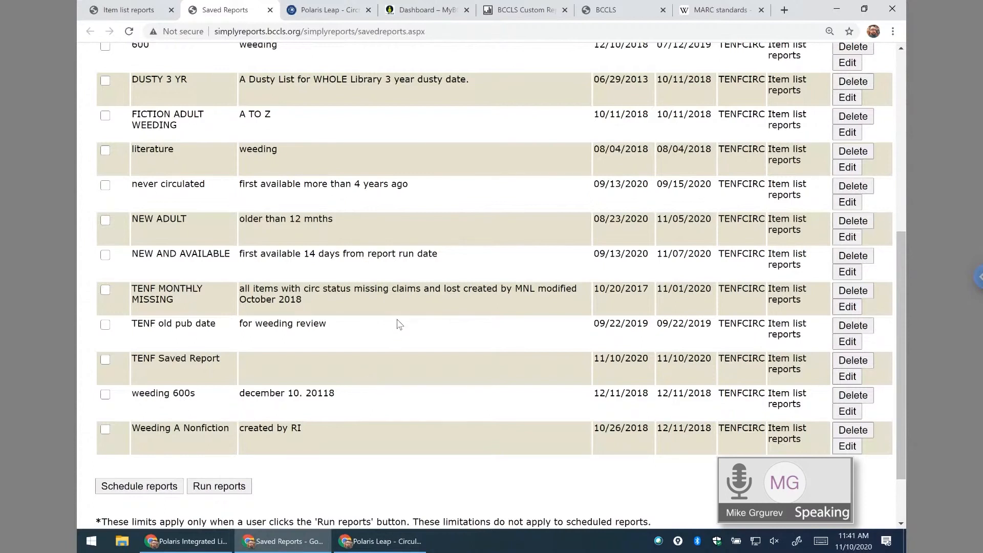
left_click(270, 10)
- Open the Item count reports page in a separate browser tab
right_click(439, 89)
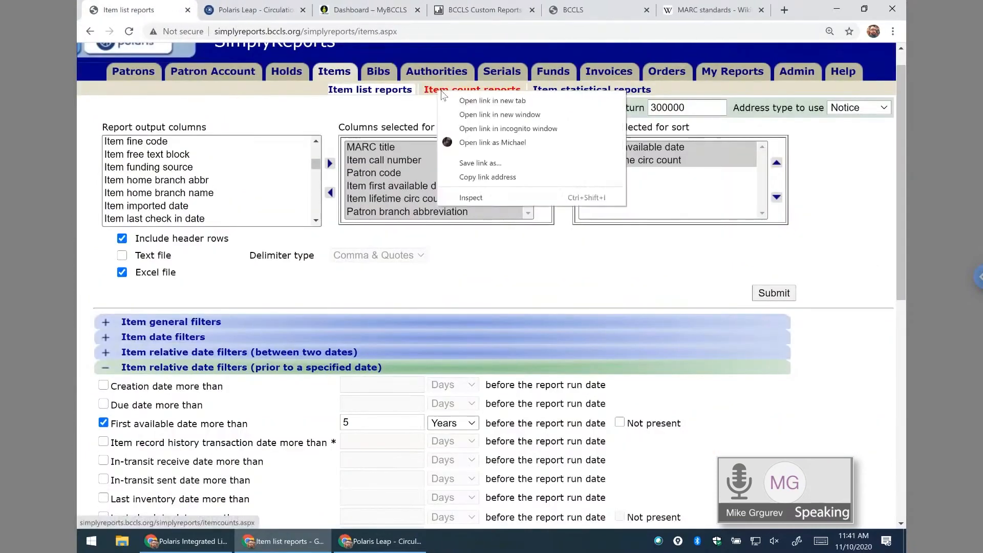
left_click(464, 97)
left_click(219, 17)
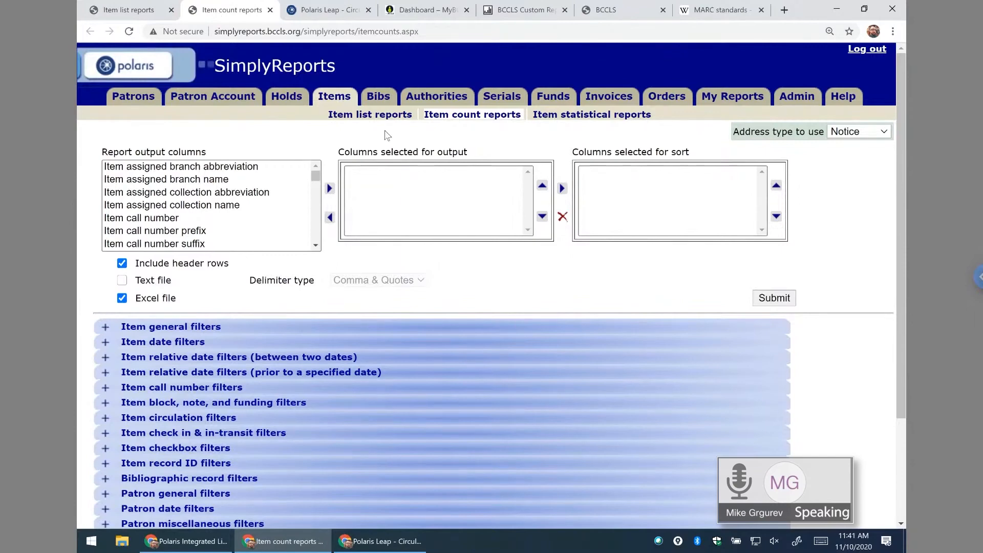
left_click(228, 171)
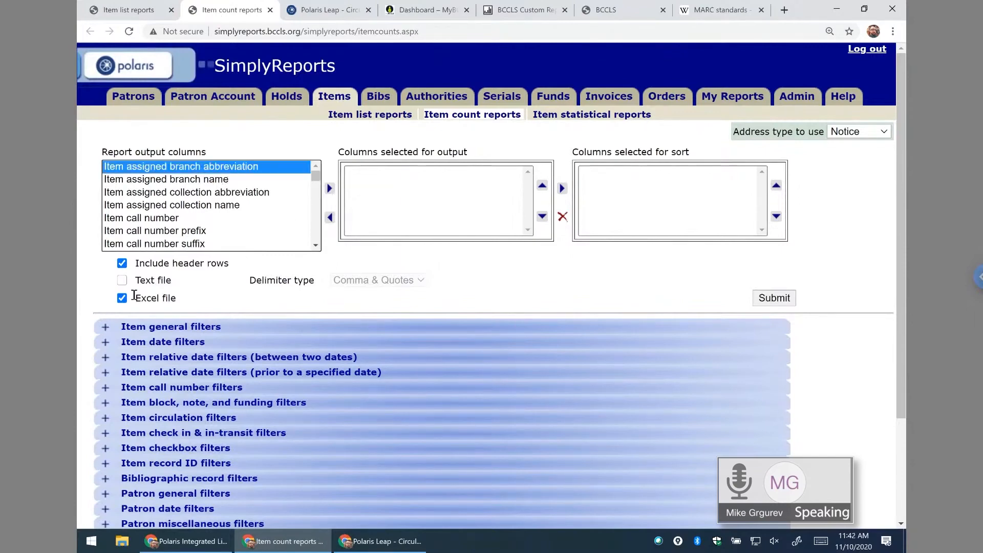
- In the item general filters, enable the assigned branch library quick pick and choose Allendale
left_click(110, 332)
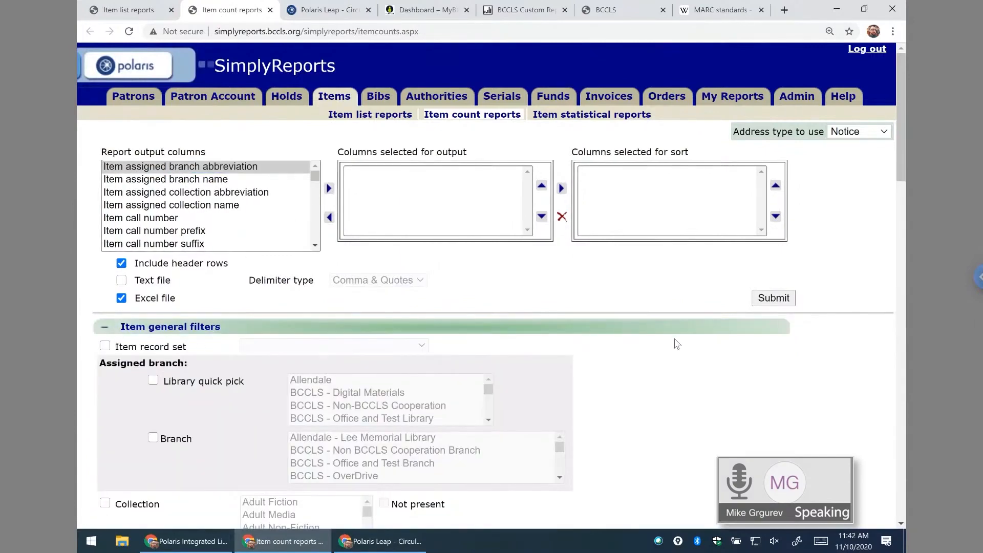
left_click(153, 380)
left_click(318, 382)
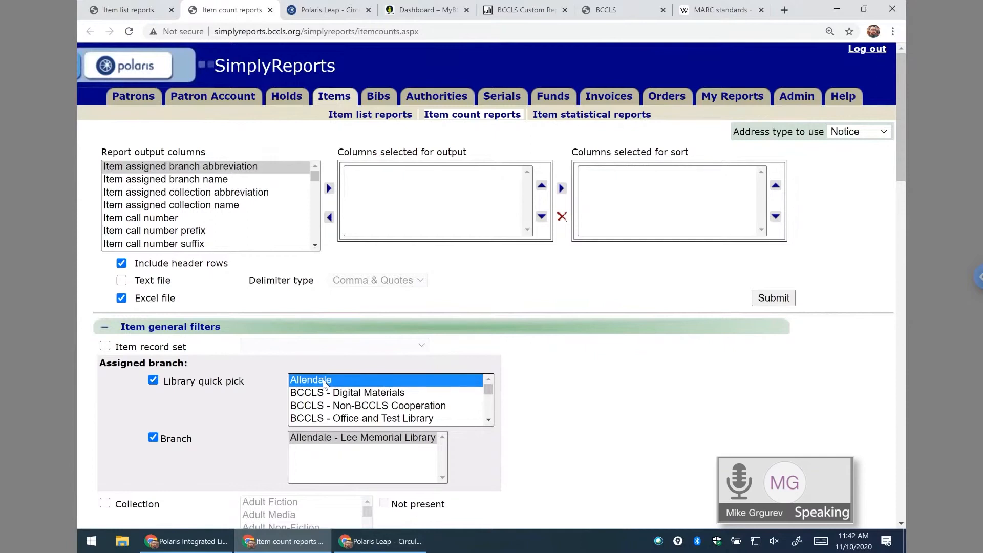
- Add Item assigned collection name to the output columns of the item count report
left_click(182, 180)
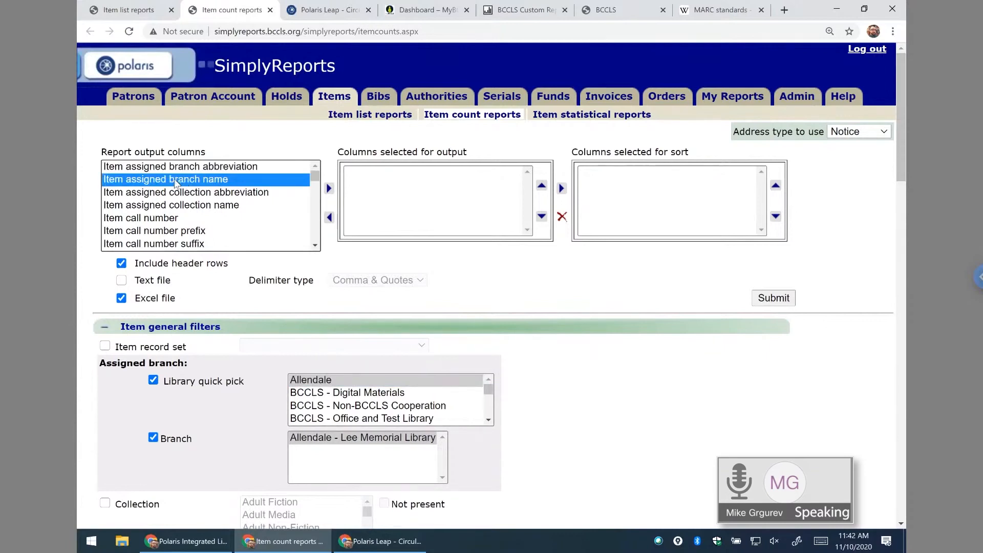
left_click(203, 205)
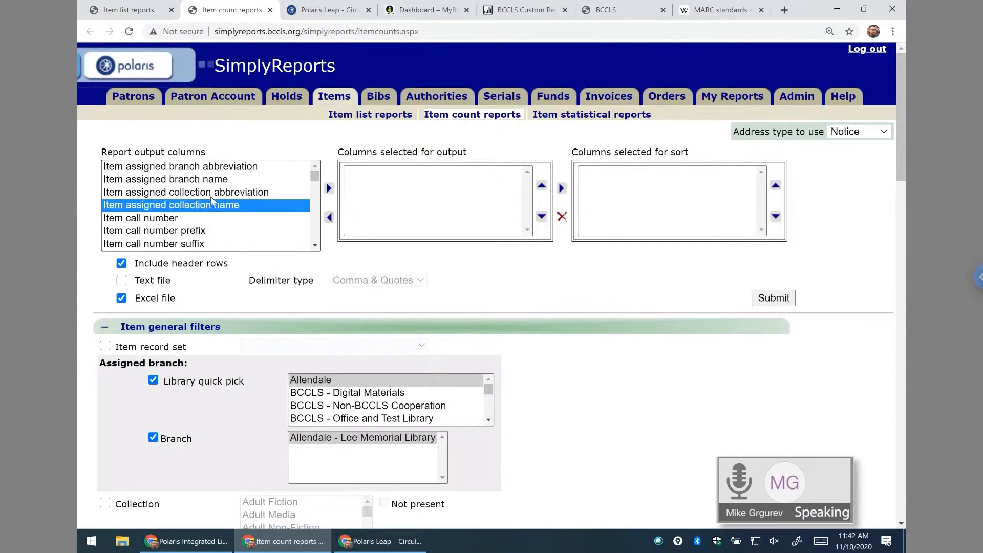
left_click(329, 189)
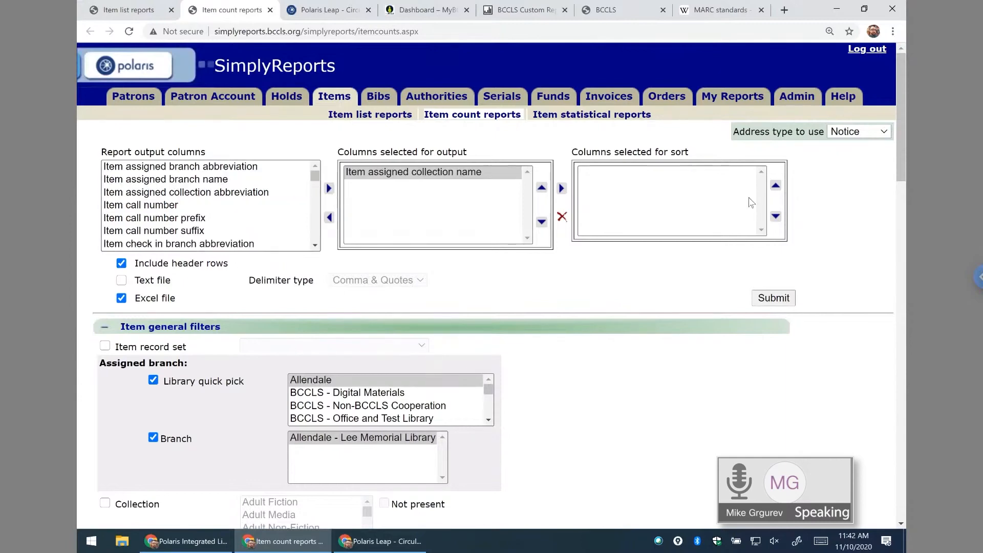
- Change the library quick pick to Montclair and limit the branch to Montclair - Montclair Public Library
left_click_drag(900, 136, 906, 193)
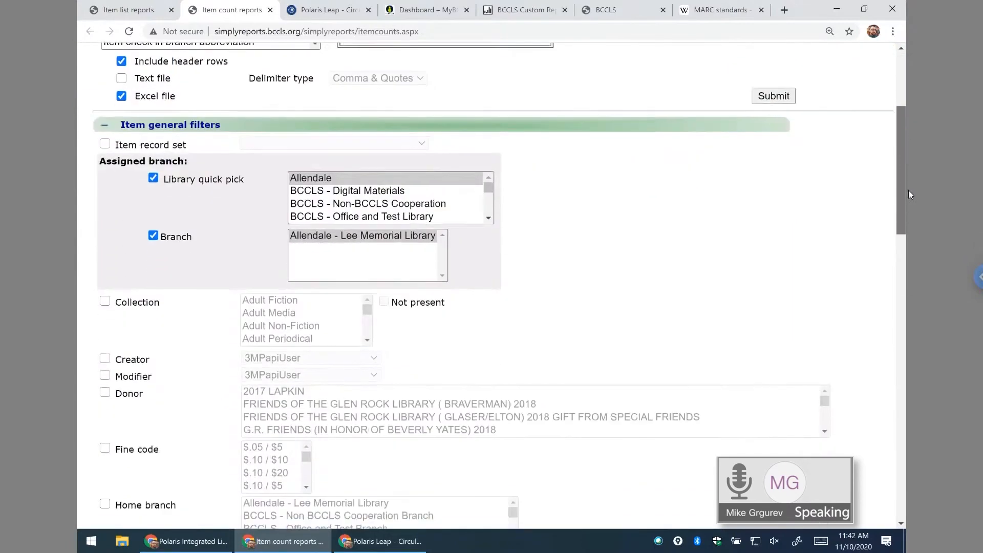
left_click(314, 179)
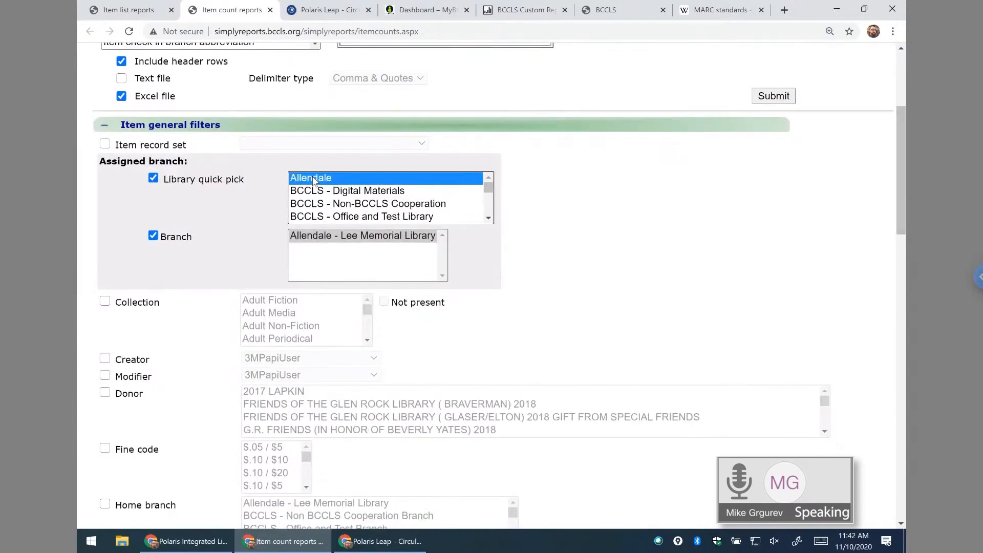
type("ten")
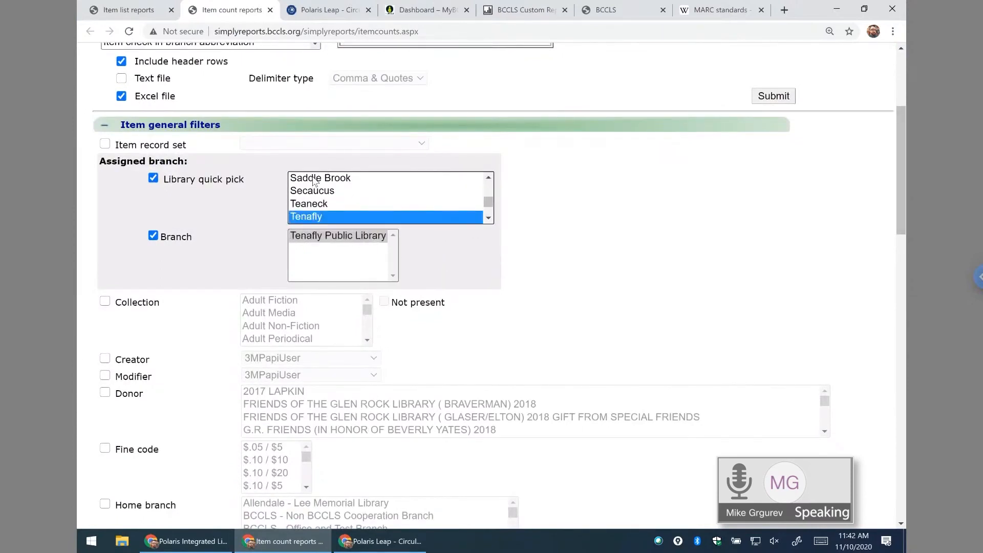
type("secmon")
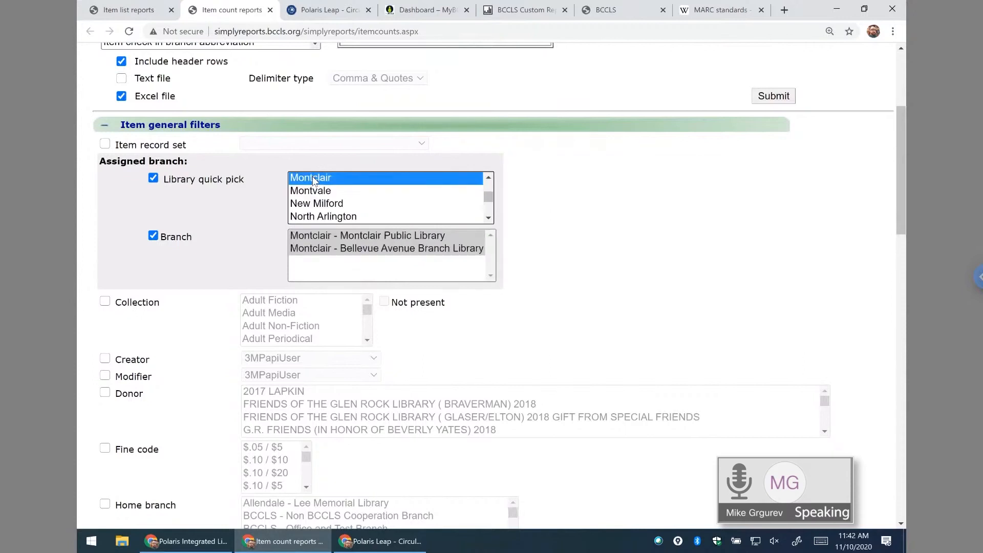
left_click(587, 244)
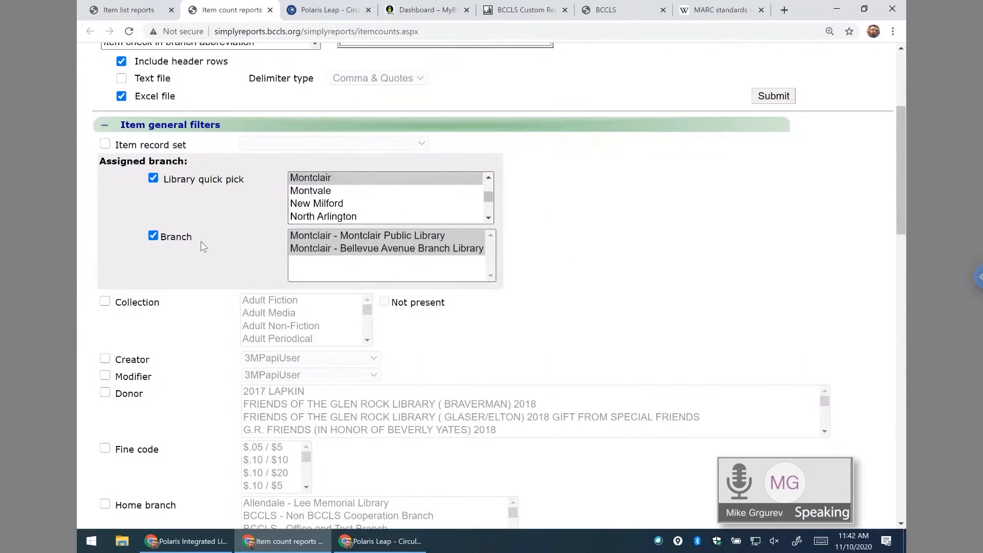
left_click(312, 236)
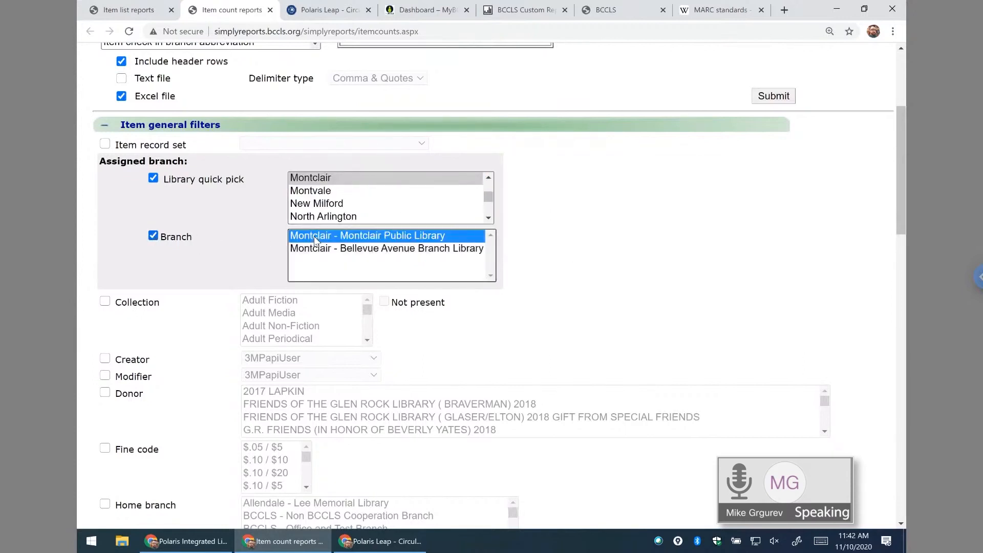
- Enable the record status filter and set it to Final
left_click_drag(901, 124, 895, 176)
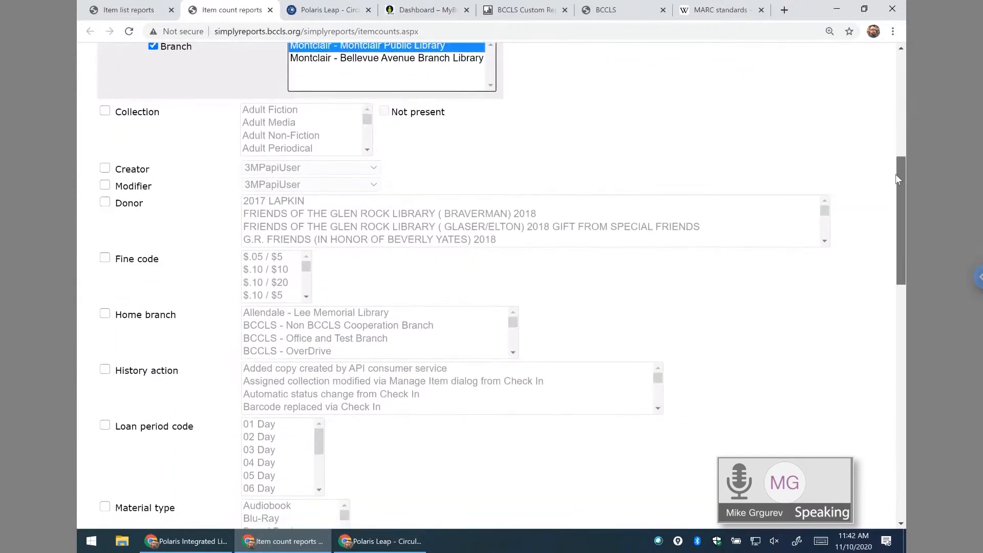
left_click_drag(896, 175, 888, 267)
scroll(889, 272, "down", 3)
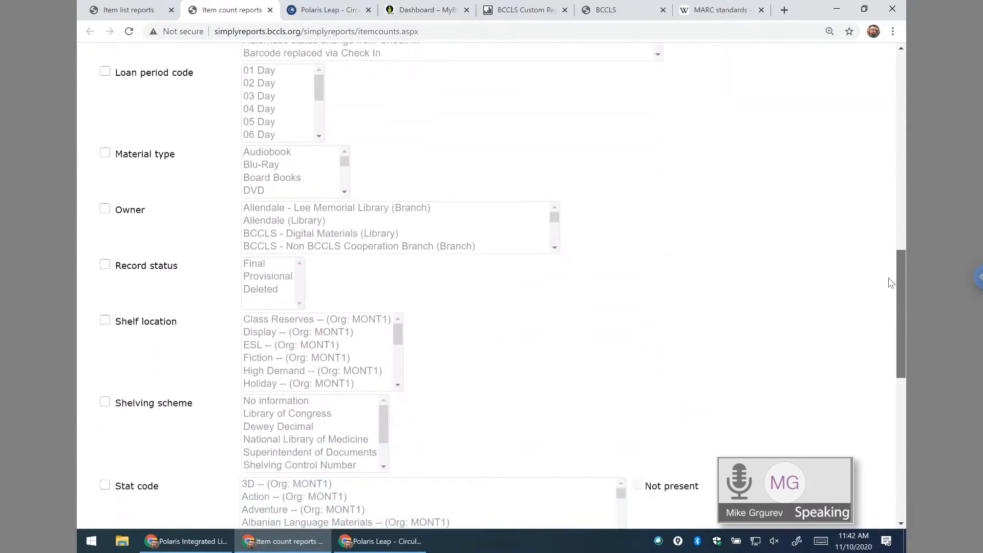
left_click(105, 149)
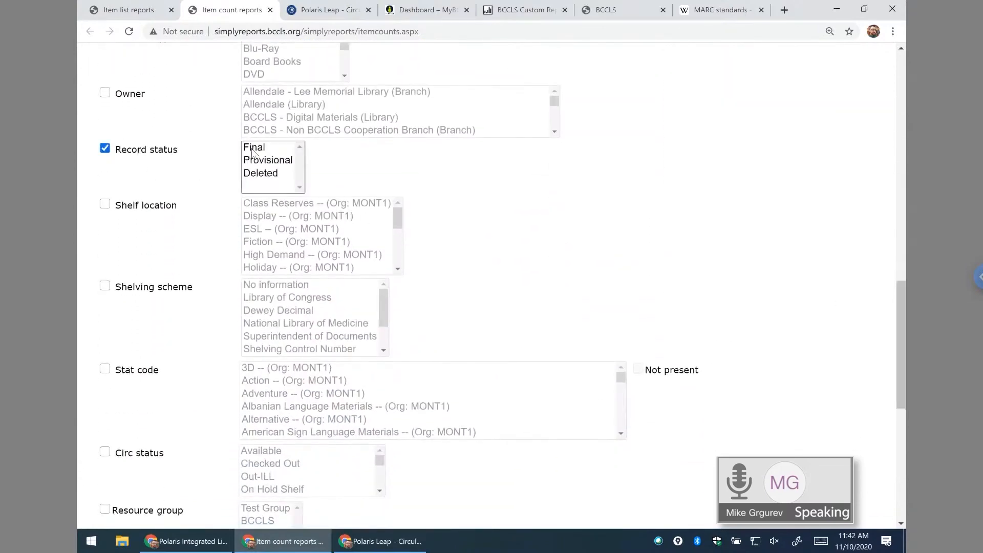
left_click(254, 148)
- Enable the circ status filter with Available, Checked Out, On Hold Shelf, Enroute for Patron and In Transit to Library selected
left_click_drag(901, 294, 901, 368)
left_click(105, 169)
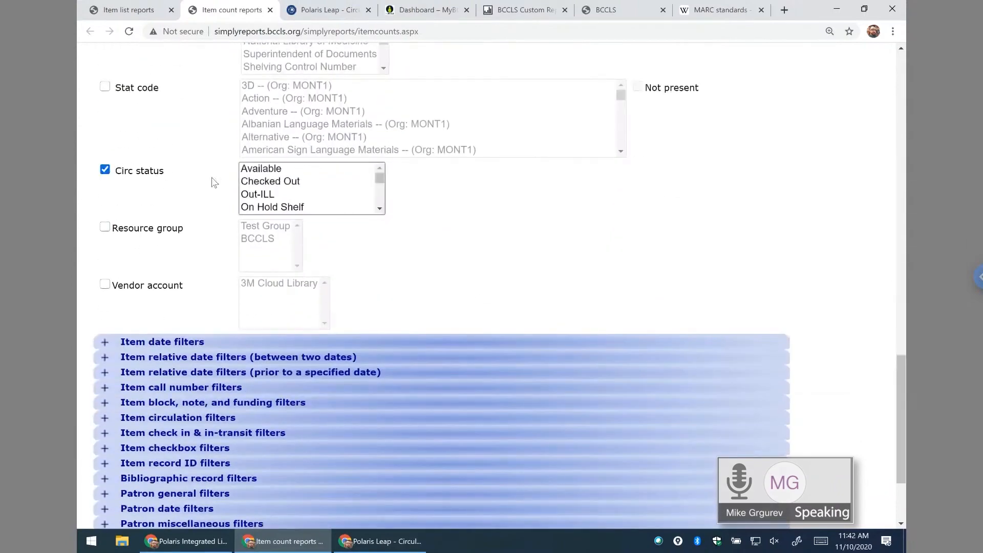
left_click(268, 170)
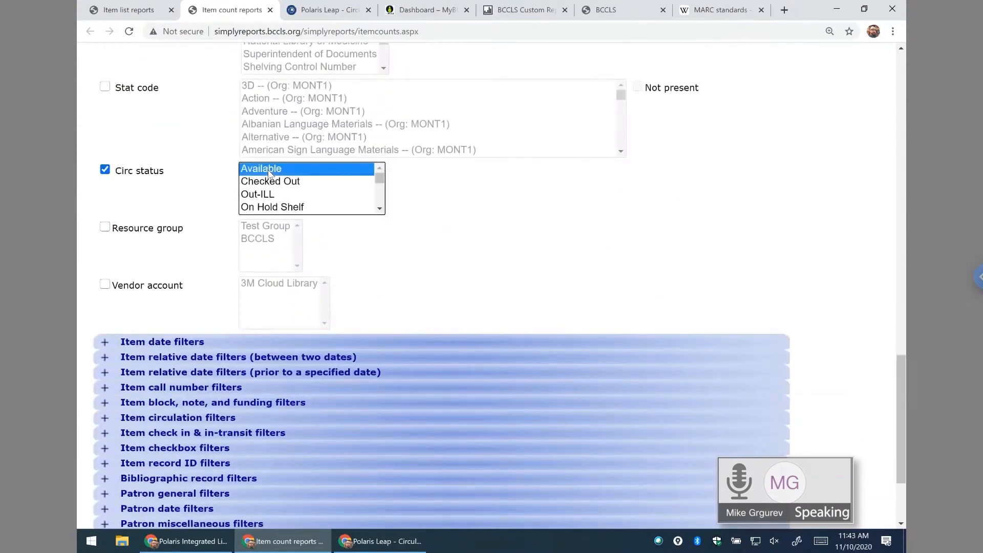
left_click(273, 182, "ctrl")
left_click(297, 207, "ctrl")
left_click(380, 209)
left_click(379, 209)
left_click(296, 174, "ctrl")
left_click(296, 182, "ctrl")
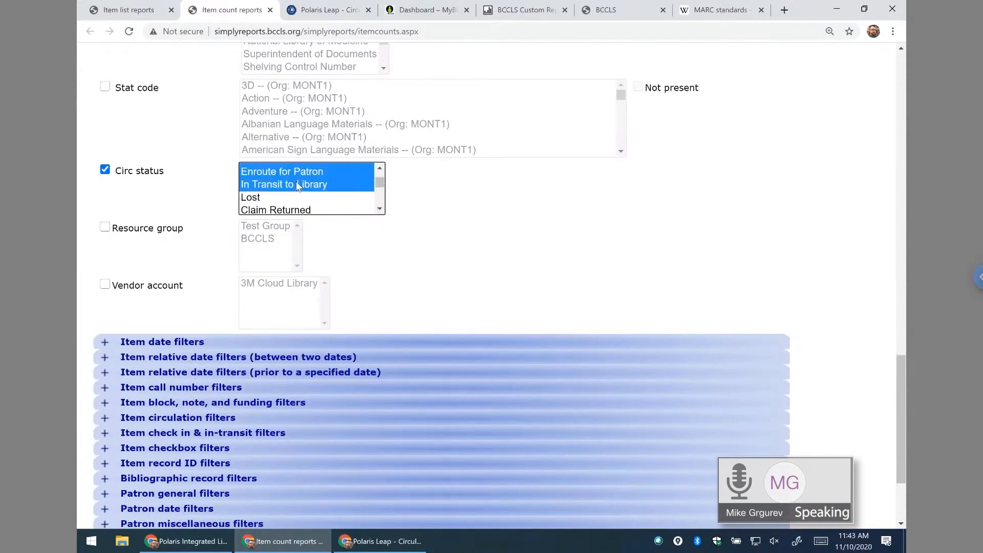
- Review the remaining circ status options beyond In Transit to Library for others worth including
left_click(380, 208)
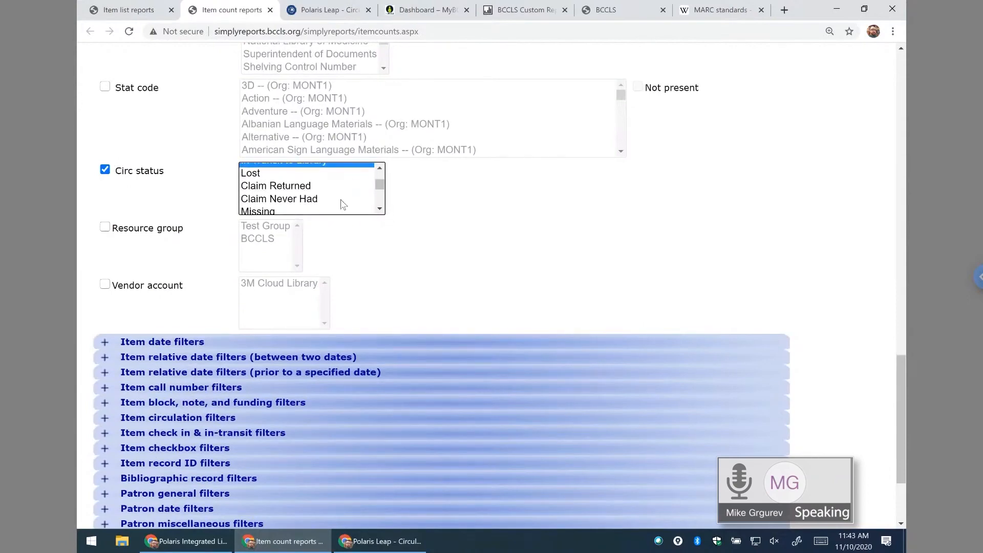
left_click(379, 209)
left_click(379, 209)
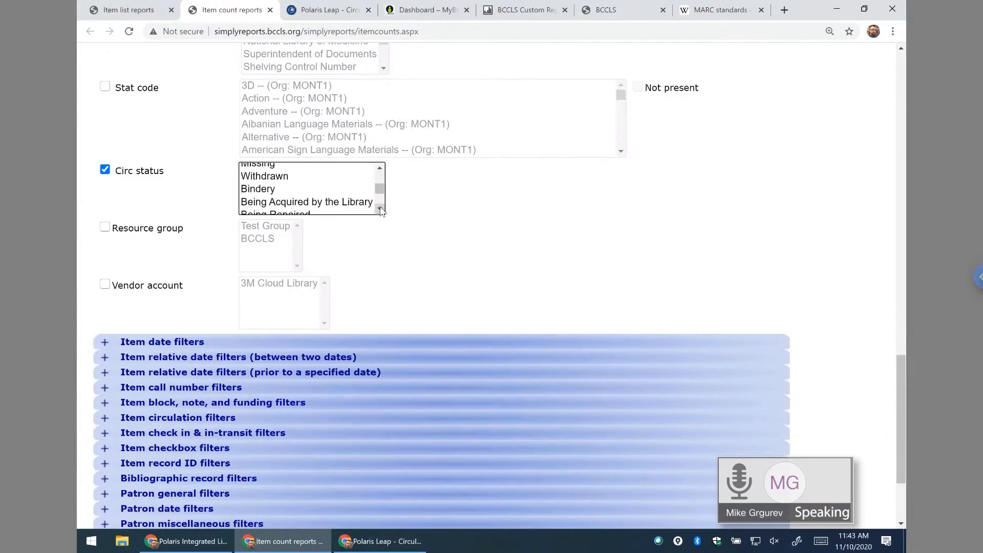
left_click(381, 209)
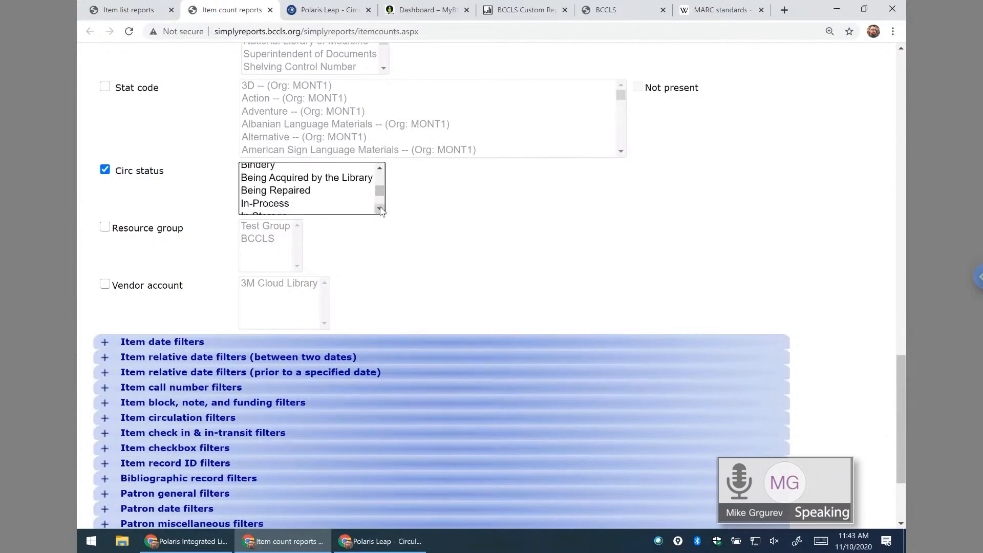
left_click(380, 209)
left_click(381, 209)
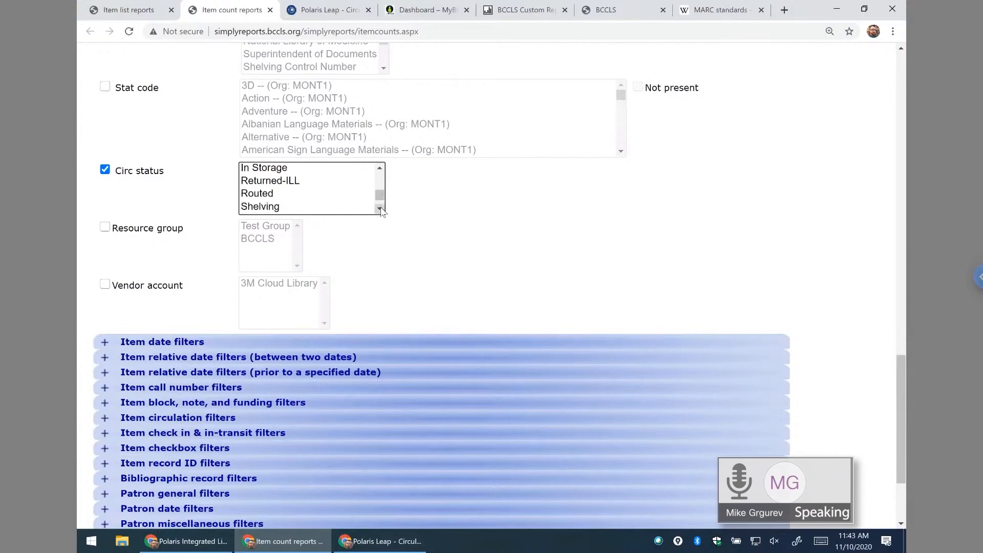
left_click(380, 209)
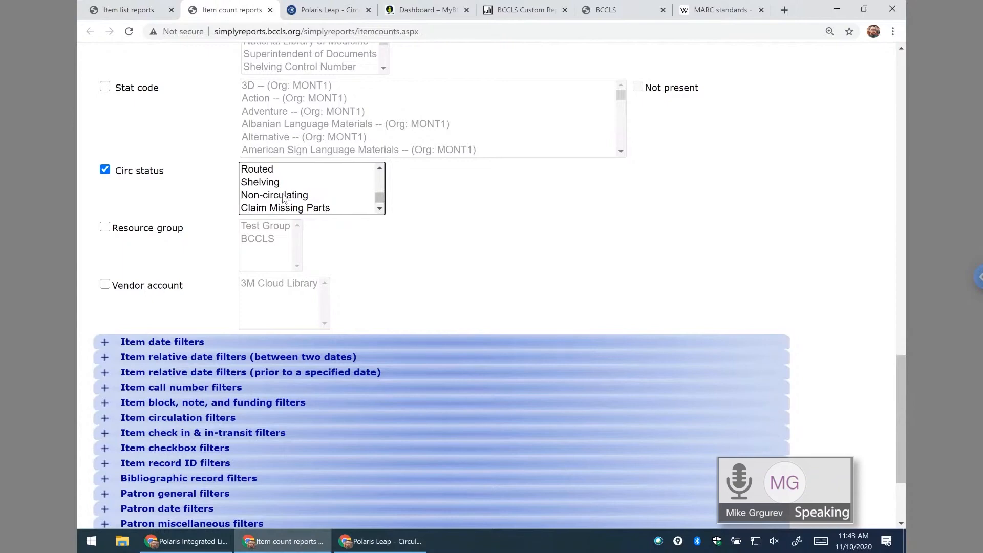
left_click(381, 208)
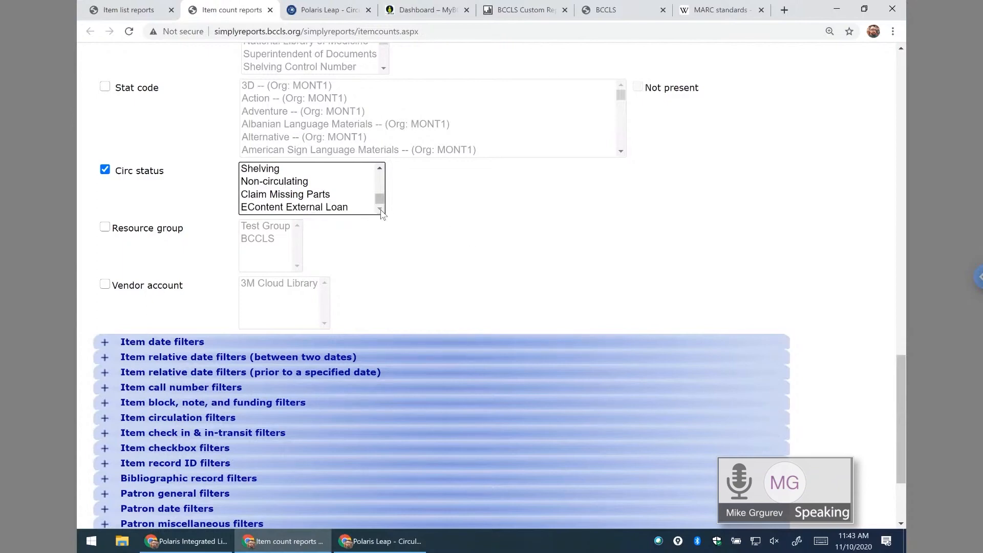
left_click_drag(379, 201, 381, 174)
- Submit the item count report by assigned collection name to generate its preview
left_click_drag(899, 380, 894, 93)
left_click(896, 98)
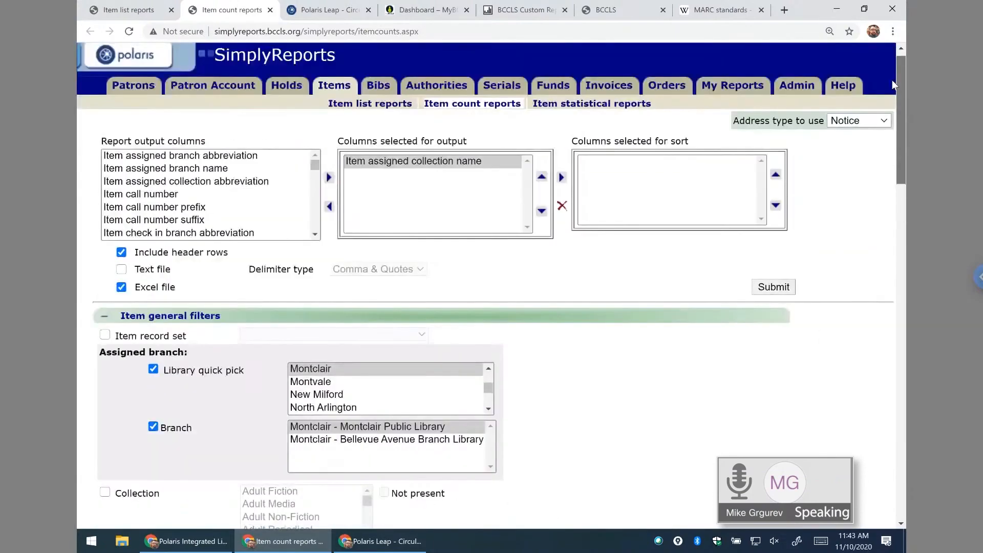
left_click(444, 168)
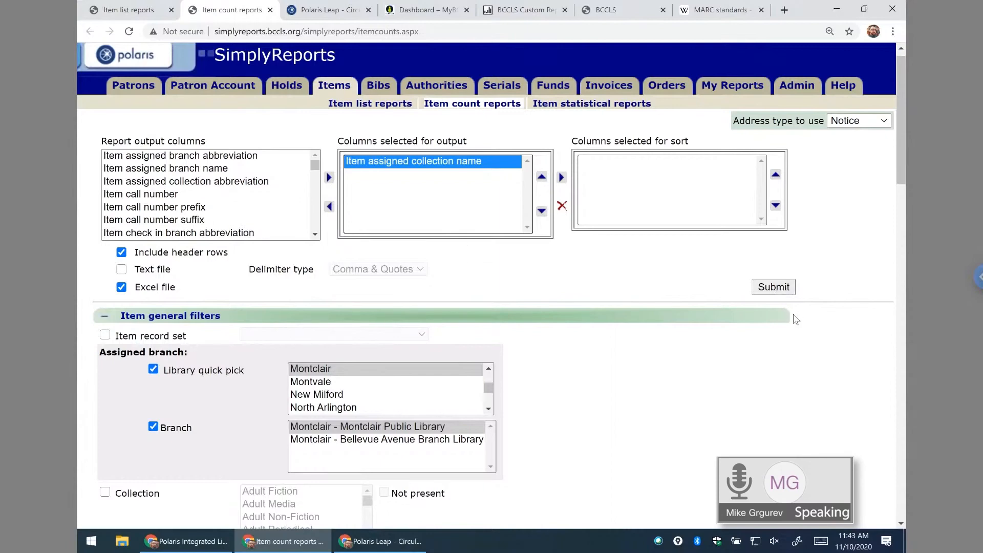
left_click(783, 291)
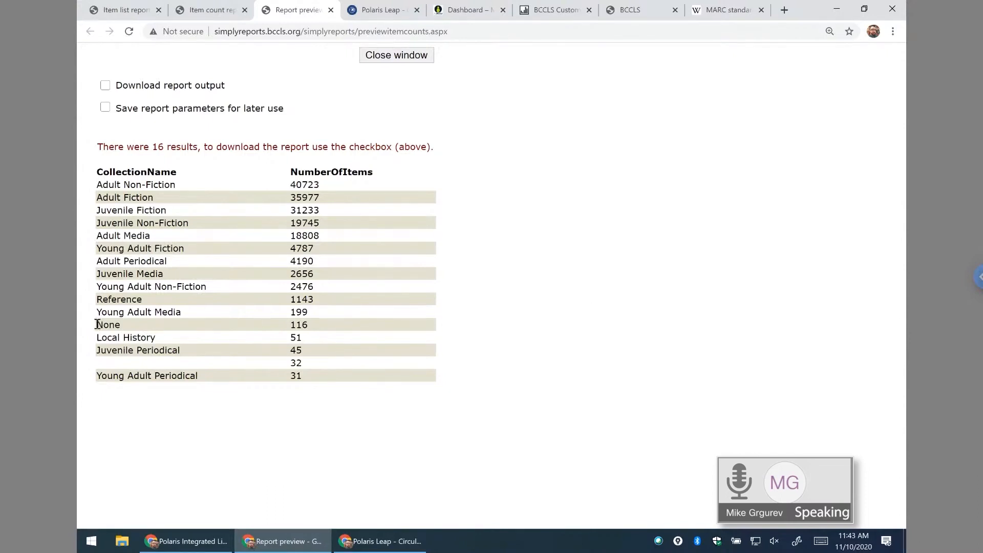
- Examine the preview's item counts per collection, including the None, blank and Adult Non-Fiction rows
left_click_drag(106, 323, 314, 327)
double_click(298, 362)
left_click(399, 237)
left_click_drag(291, 185, 327, 188)
left_click(297, 187)
left_click_drag(175, 186, 97, 185)
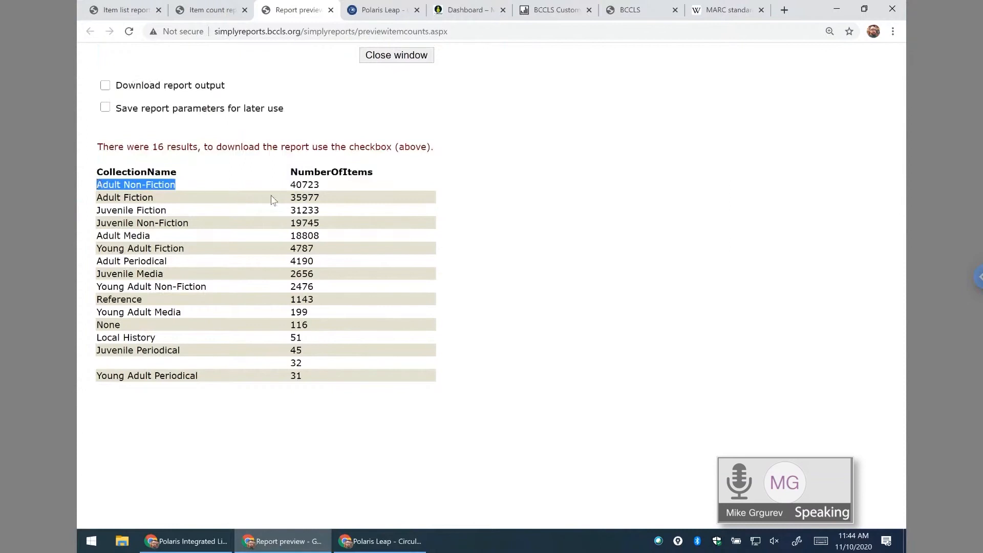
- Close the report preview and add Sum item ytd circ count to the item count report's output columns
left_click_drag(290, 186, 328, 184)
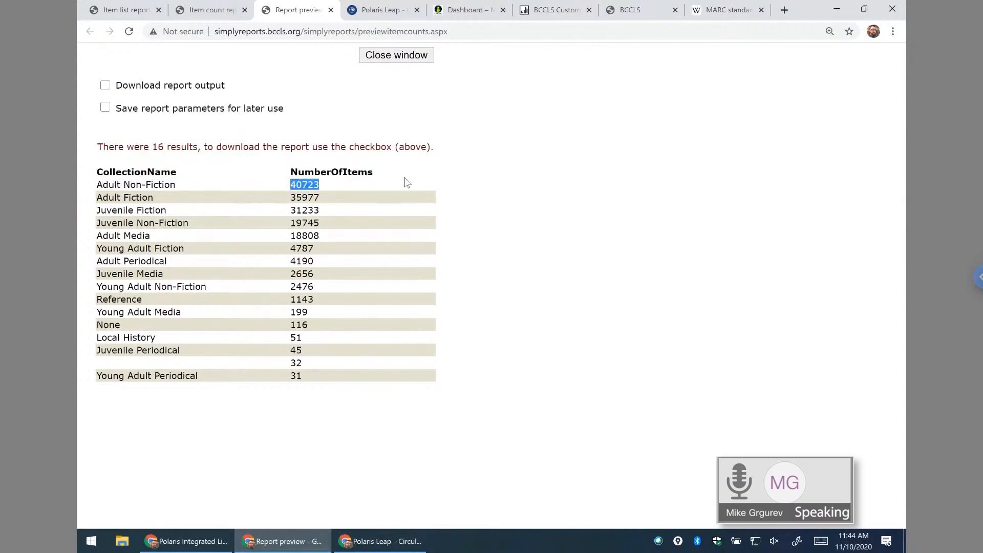
left_click(331, 10)
left_click(161, 169)
left_click_drag(315, 166, 317, 227)
left_click(169, 170)
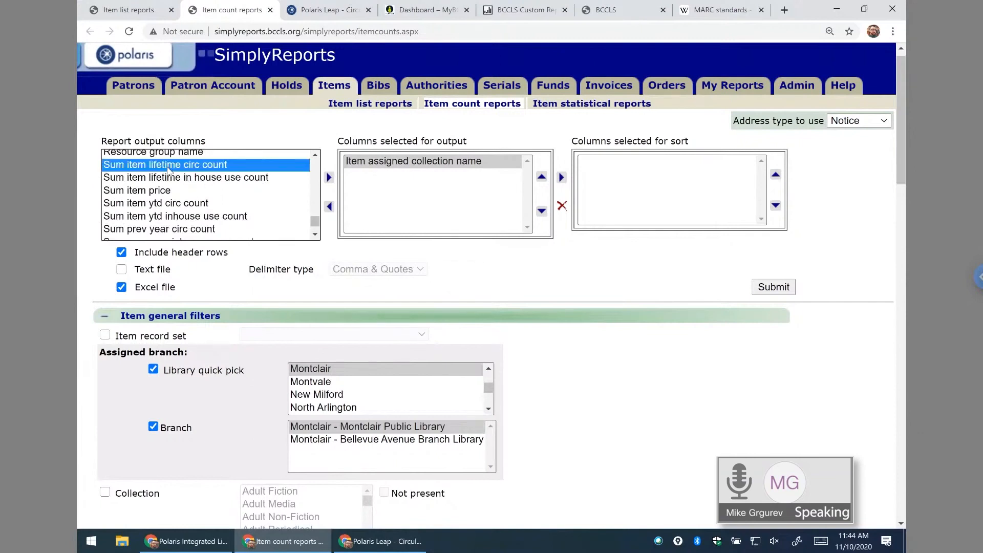
left_click(190, 205)
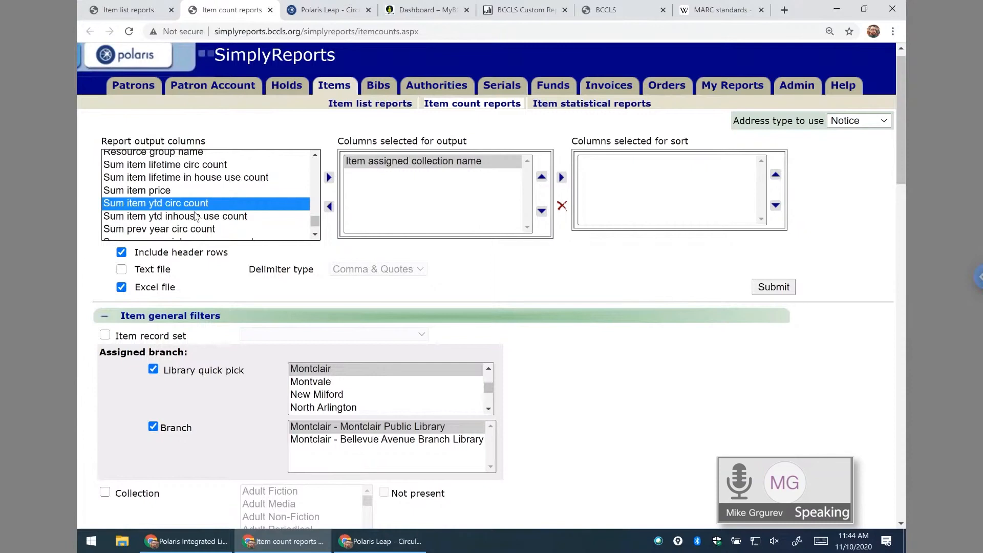
double_click(187, 208)
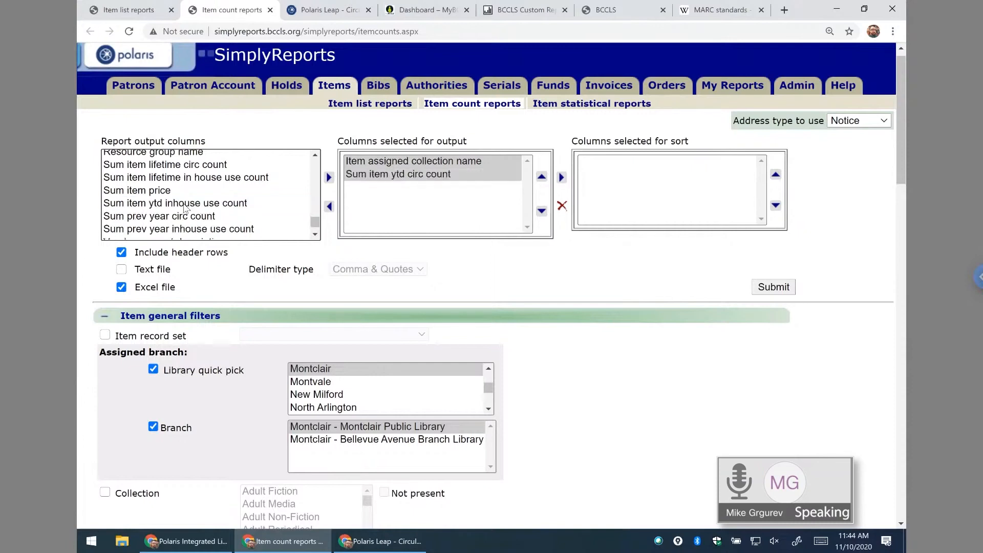
- Sort the item count report by Item assigned collection name and submit it for preview
left_click(443, 174)
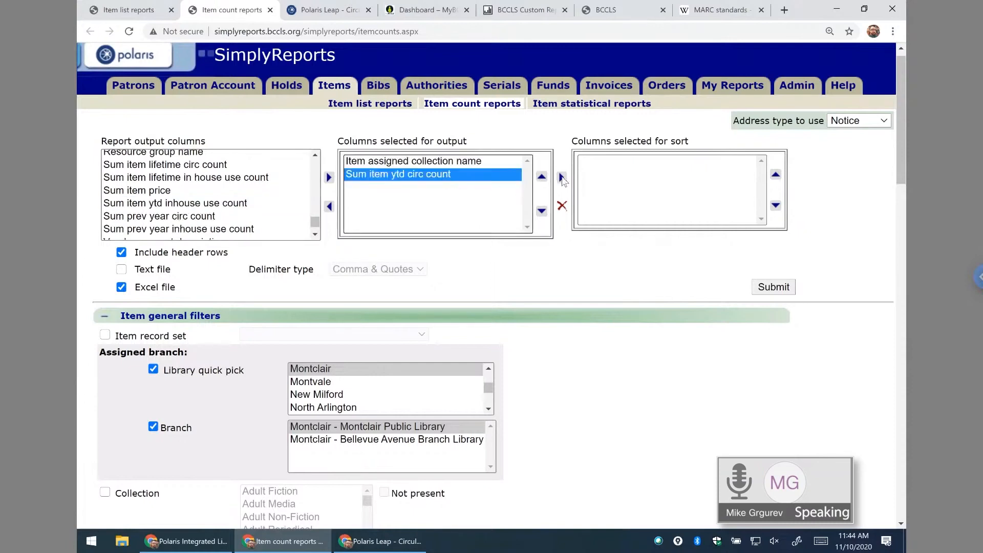
left_click(435, 163)
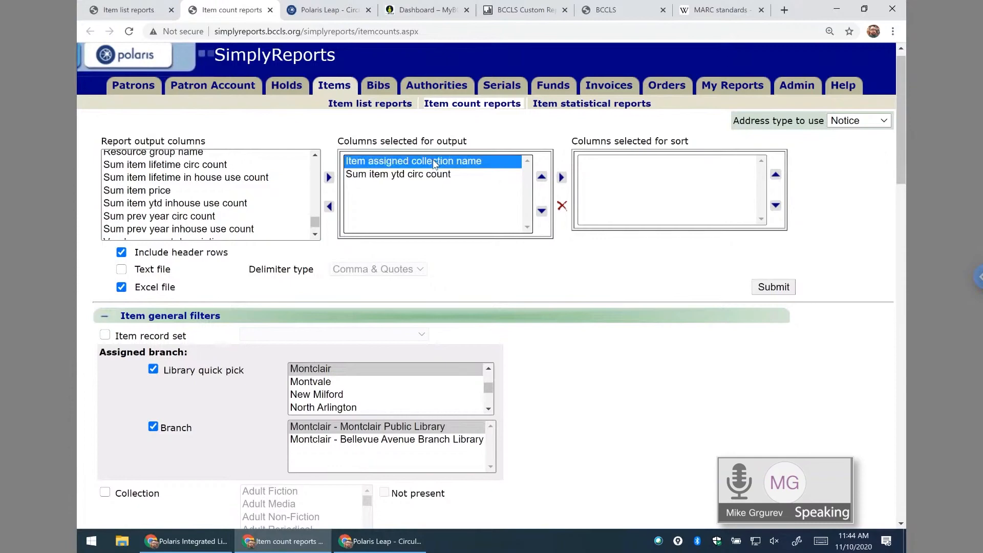
left_click(562, 178)
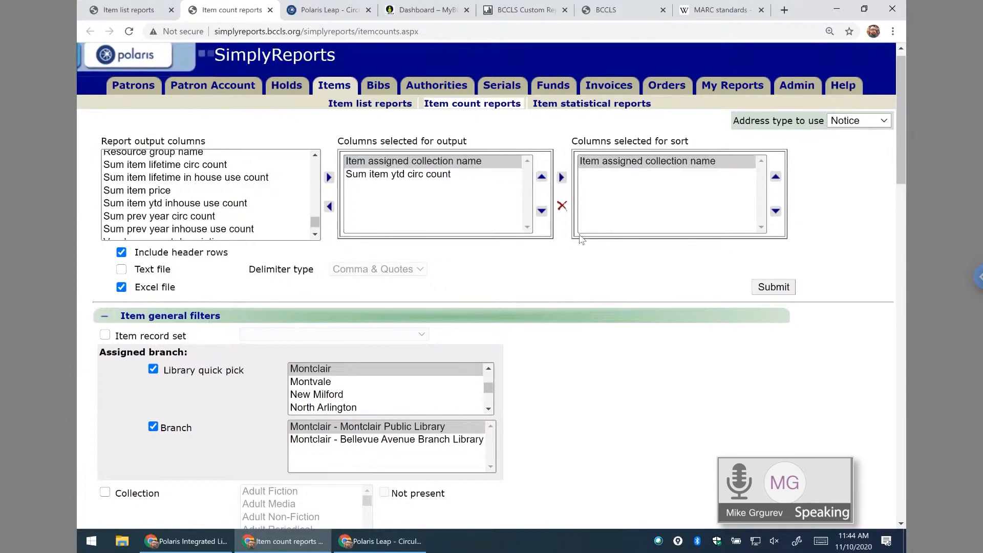
left_click(784, 287)
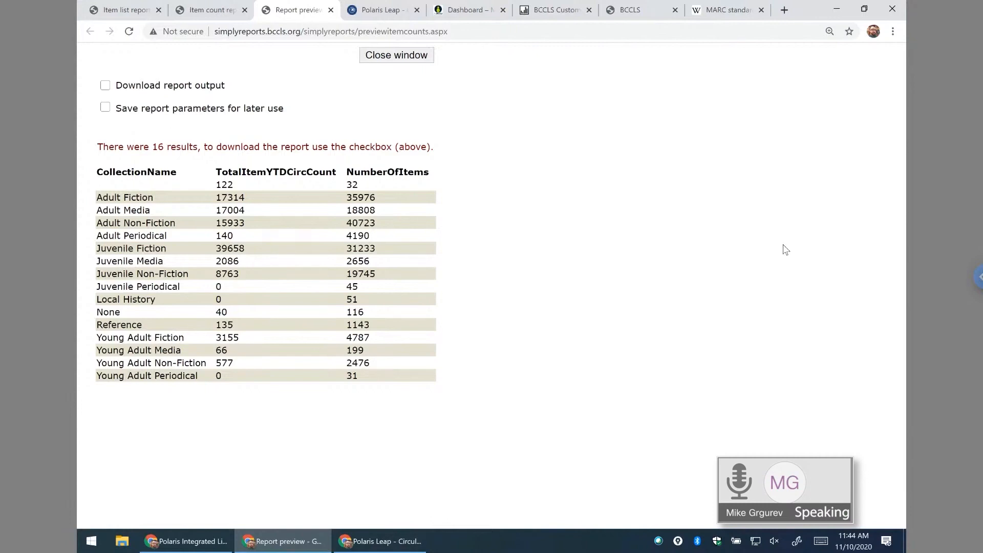
- Compare year-to-date circulation with item counts for Adult Fiction and Adult Media, and close the preview
left_click_drag(215, 198, 358, 198)
left_click(383, 196)
left_click_drag(219, 196, 387, 210)
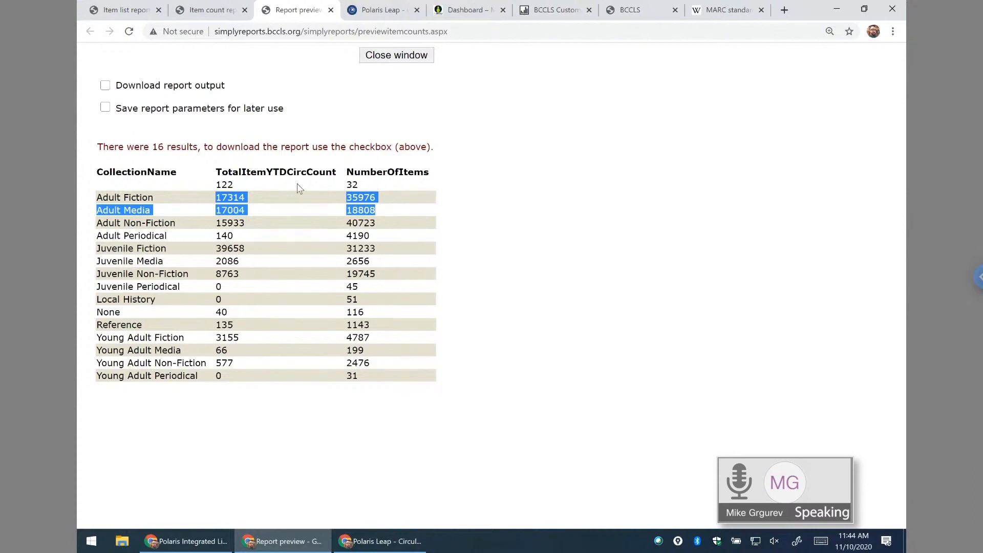
left_click(399, 215)
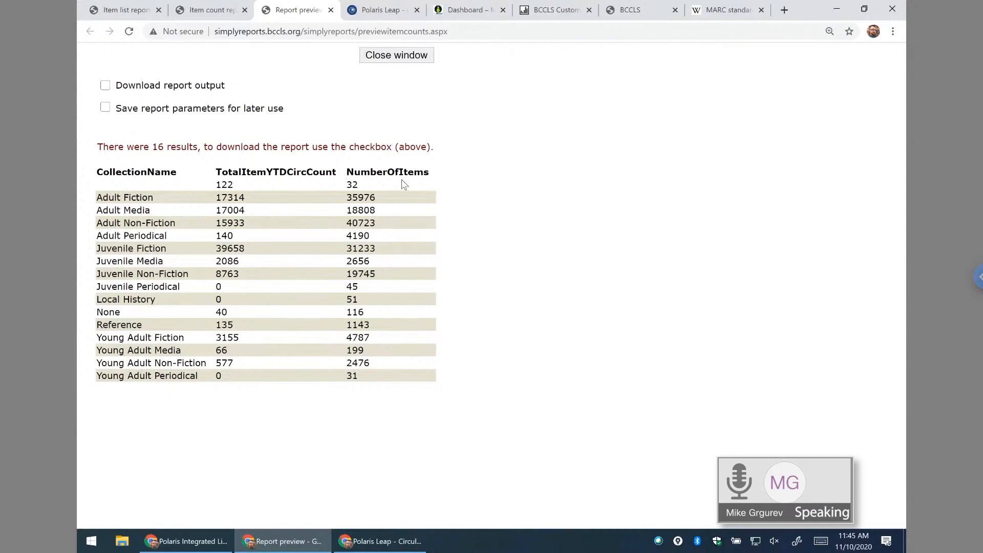
left_click(330, 10)
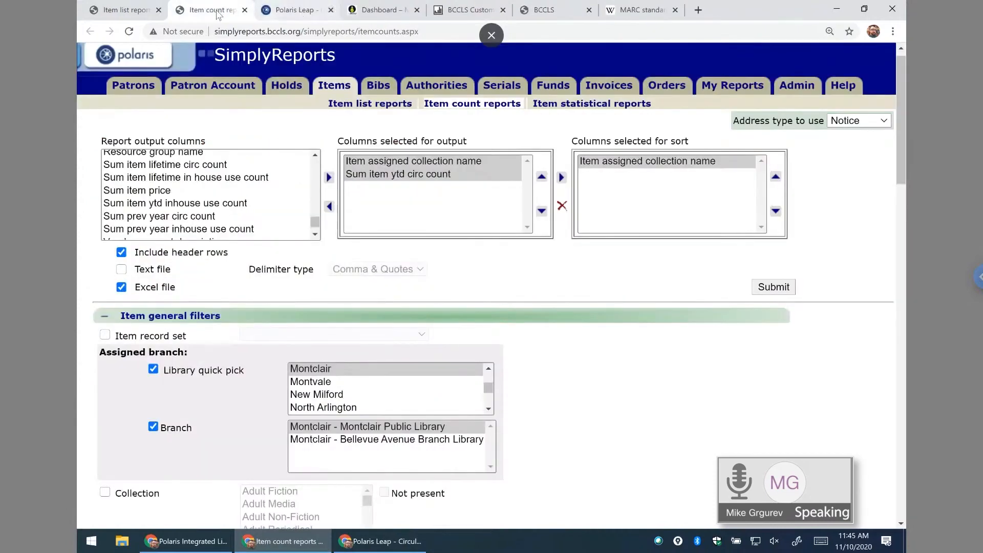
- Enable the collection filter and limit the item count report to Juvenile Fiction
left_click_drag(905, 137, 896, 223)
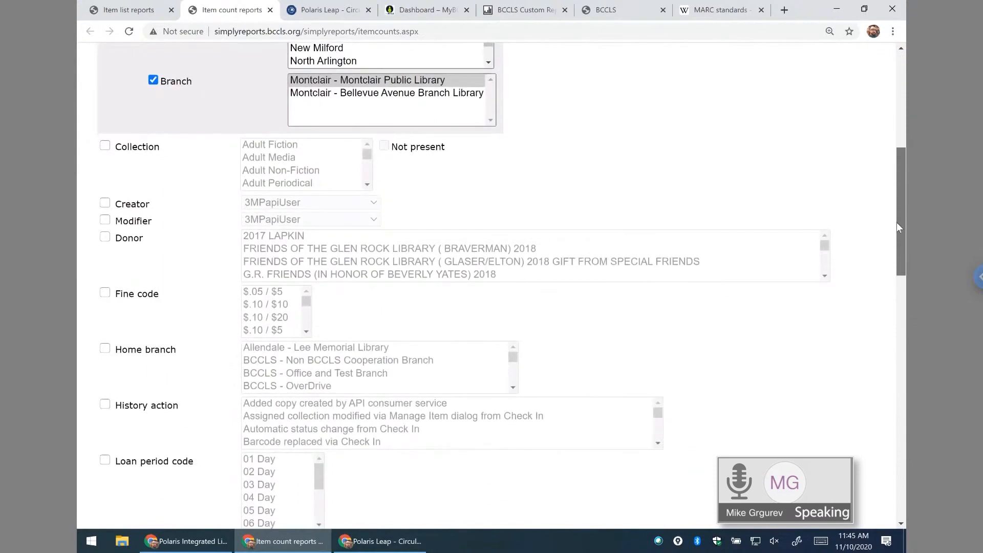
left_click(105, 146)
left_click_drag(368, 155, 369, 161)
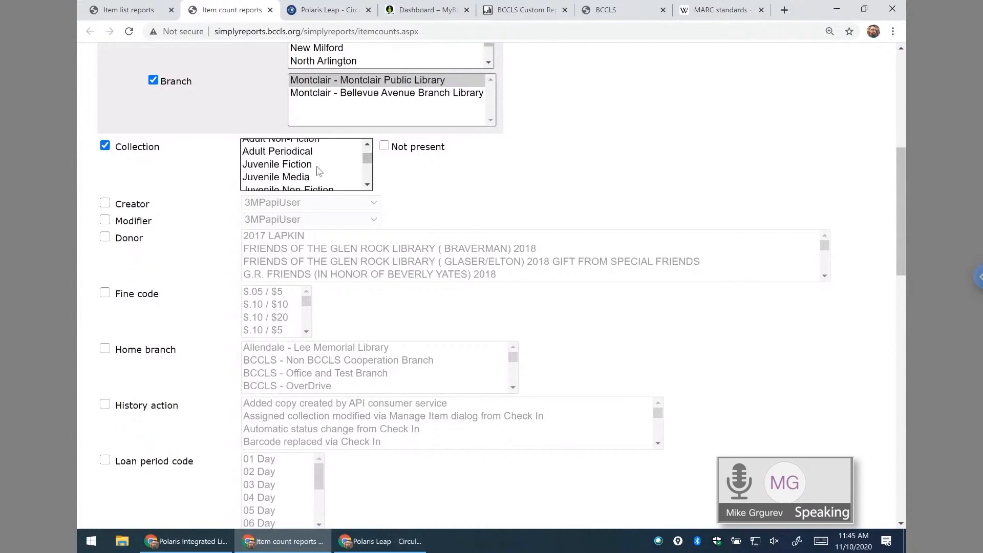
left_click(293, 164)
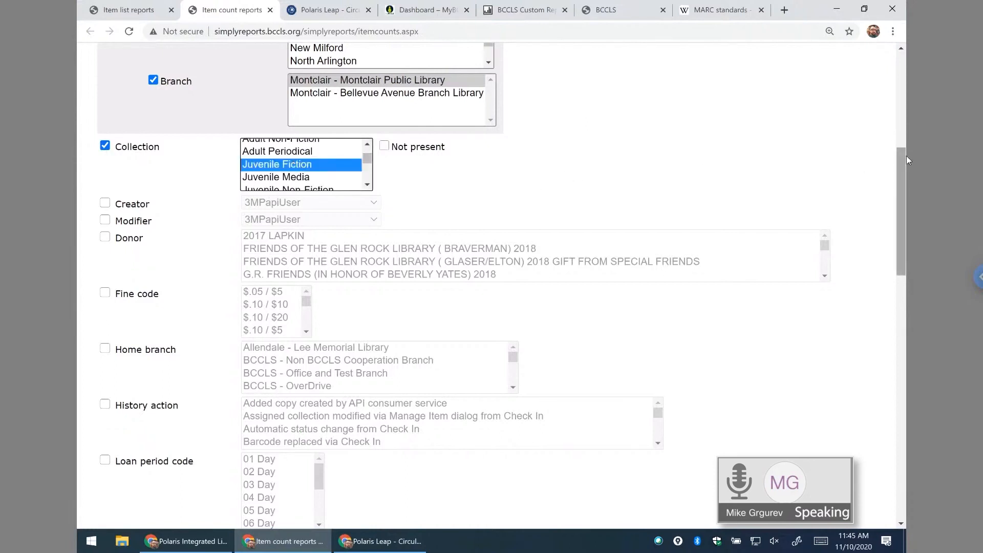
- Add Item material type to the output columns and place it directly before Sum item ytd circ count
left_click_drag(901, 163, 897, 77)
left_click(427, 80)
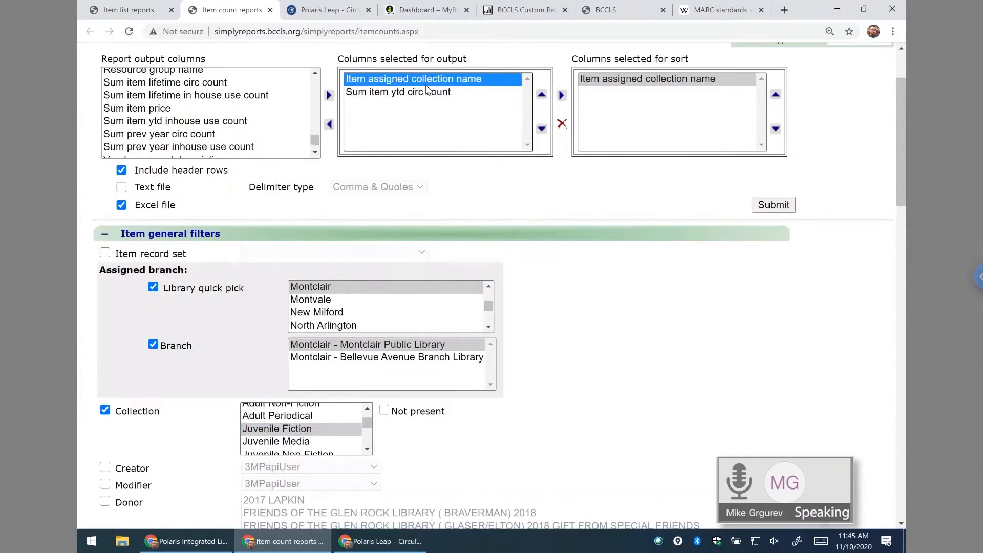
left_click(143, 120)
type("item m")
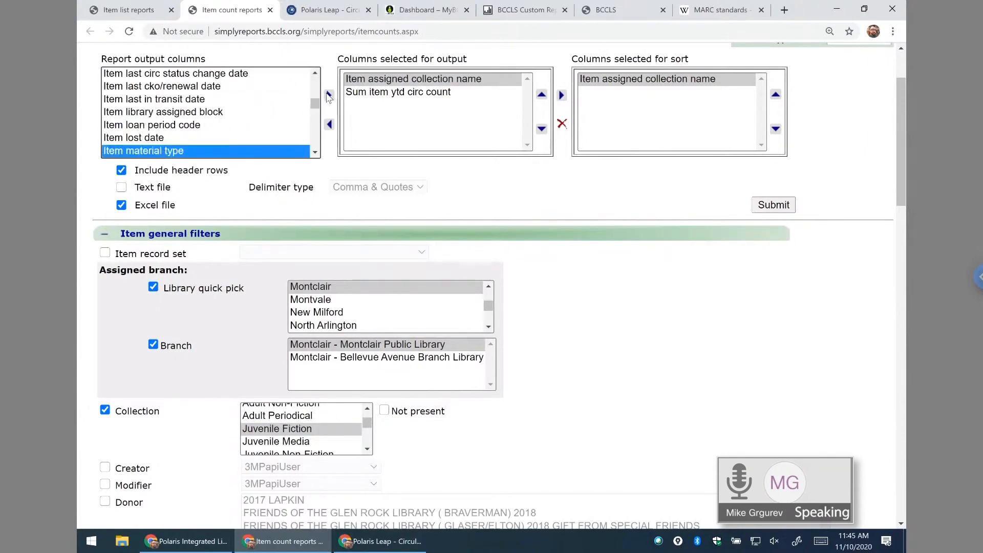
left_click(329, 95)
left_click(414, 105)
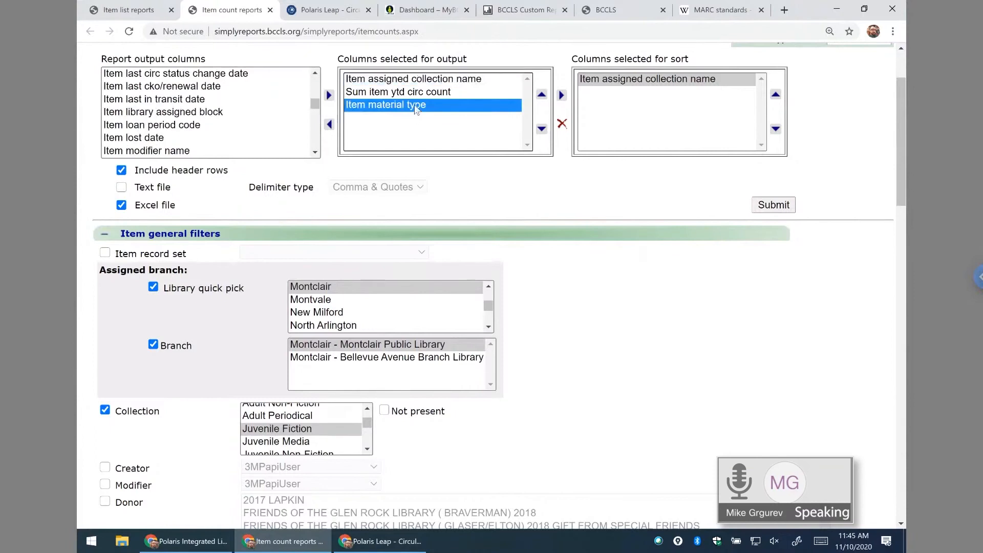
left_click(542, 94)
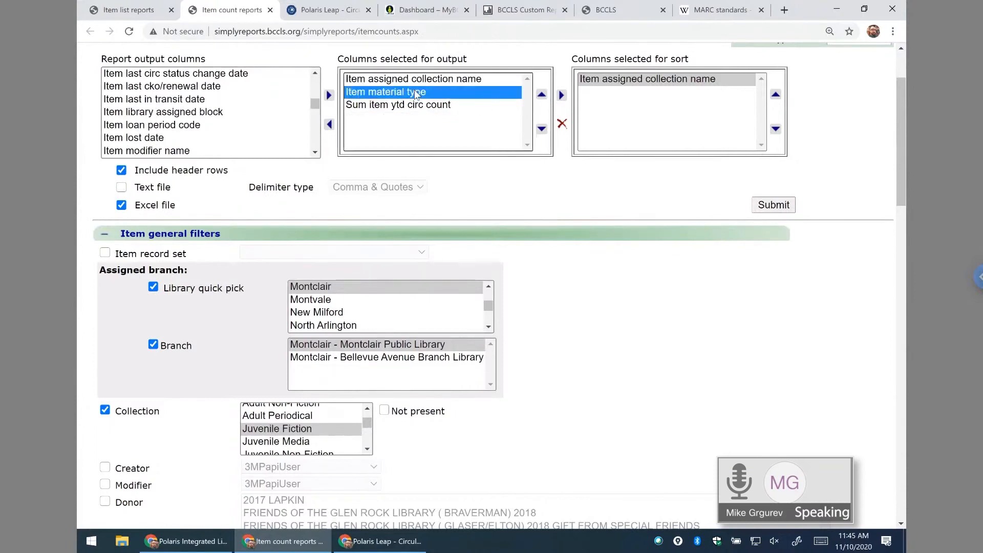
- Add Item material type as the second sort column and submit the Juvenile Fiction report for preview
left_click(561, 95)
left_click(632, 79)
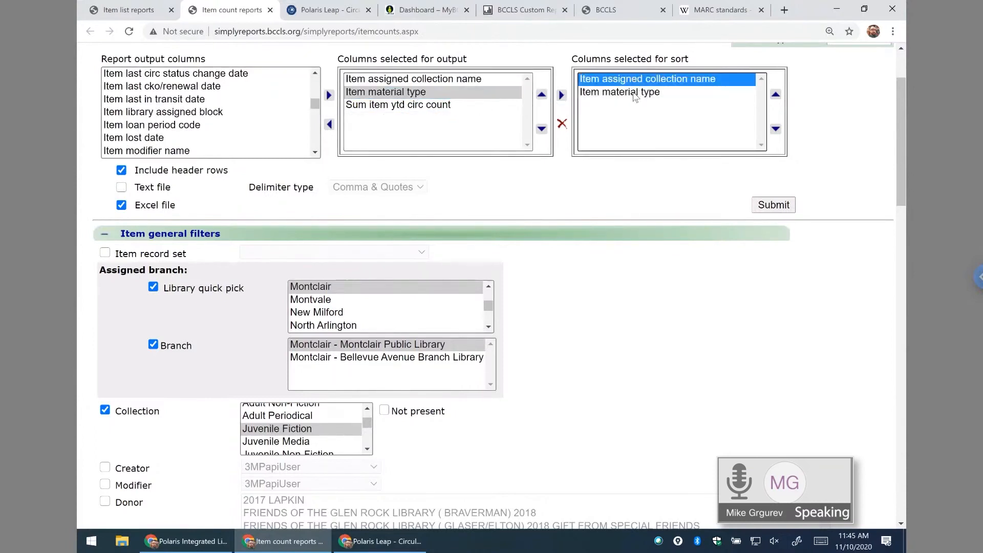
left_click(633, 94)
left_click(785, 209)
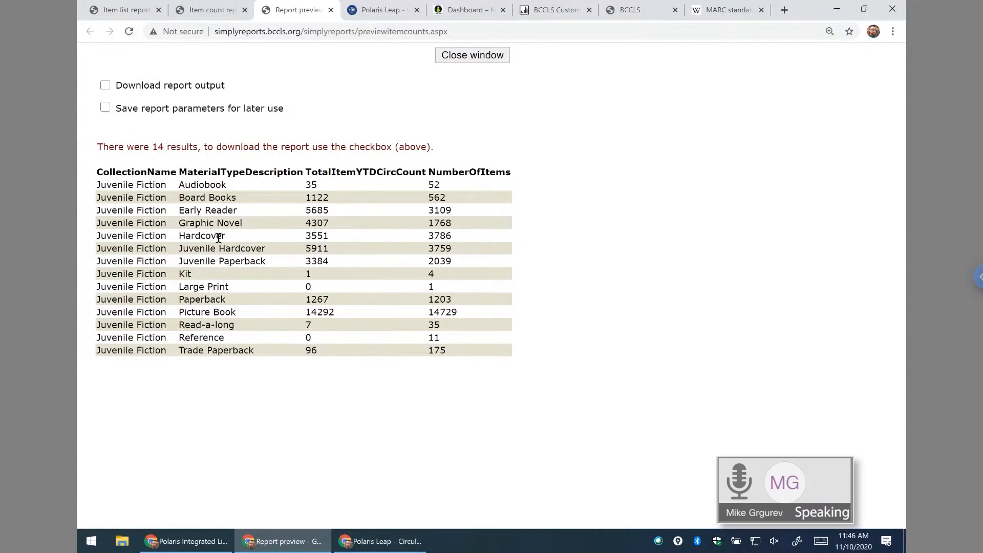
- Close the Juvenile Fiction preview and change the collection filter to Adult Non-Fiction
left_click(331, 9)
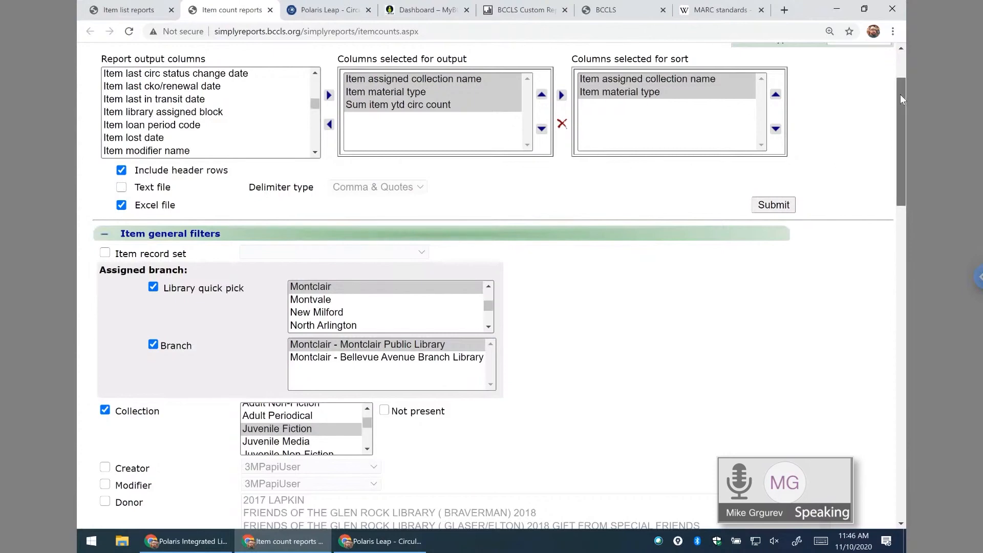
scroll(901, 105, "down", 1)
left_click_drag(902, 113, 904, 91)
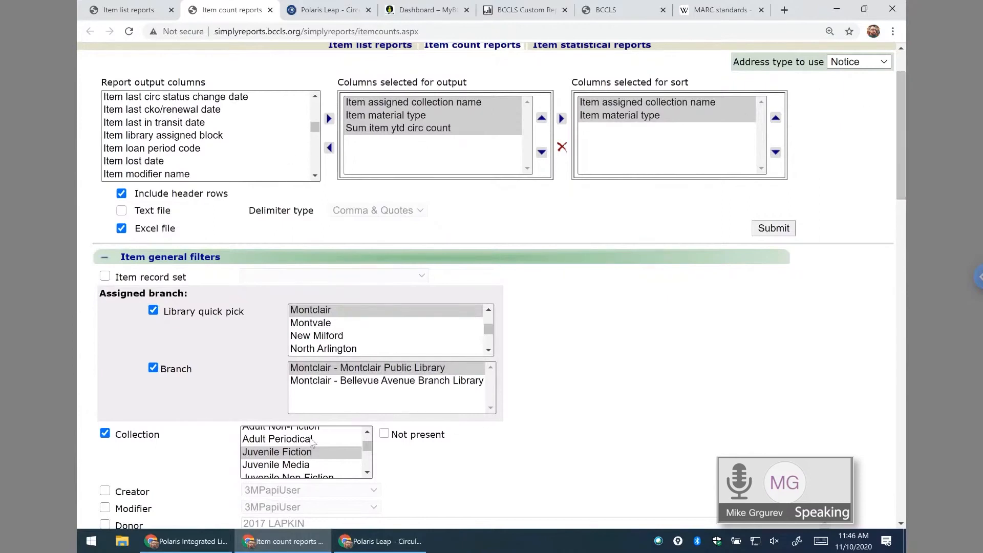
scroll(365, 453, "up", 2)
left_click(300, 459)
left_click(682, 323)
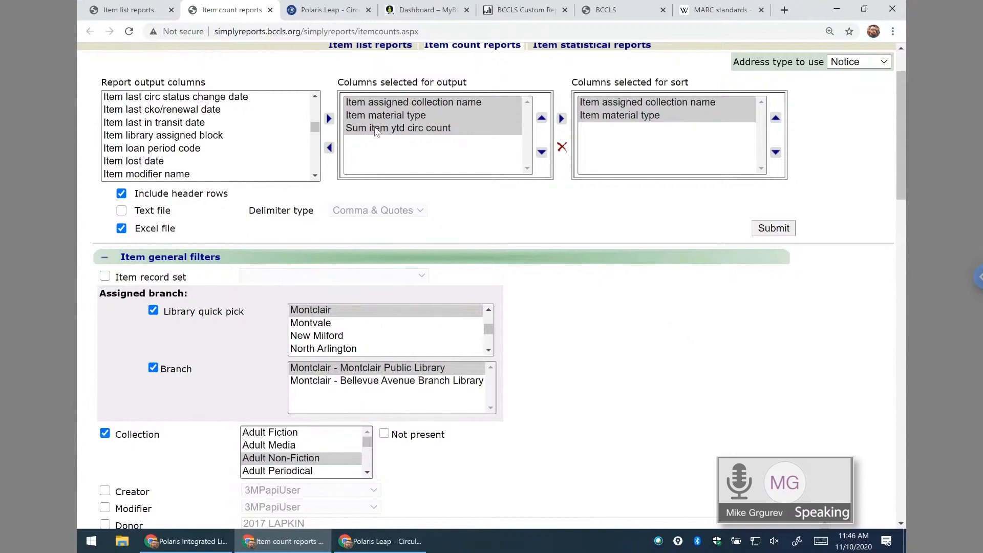
- Enable the classification number filter among the item call number filters with a range from 970 to 970.9999
left_click_drag(315, 129, 316, 118)
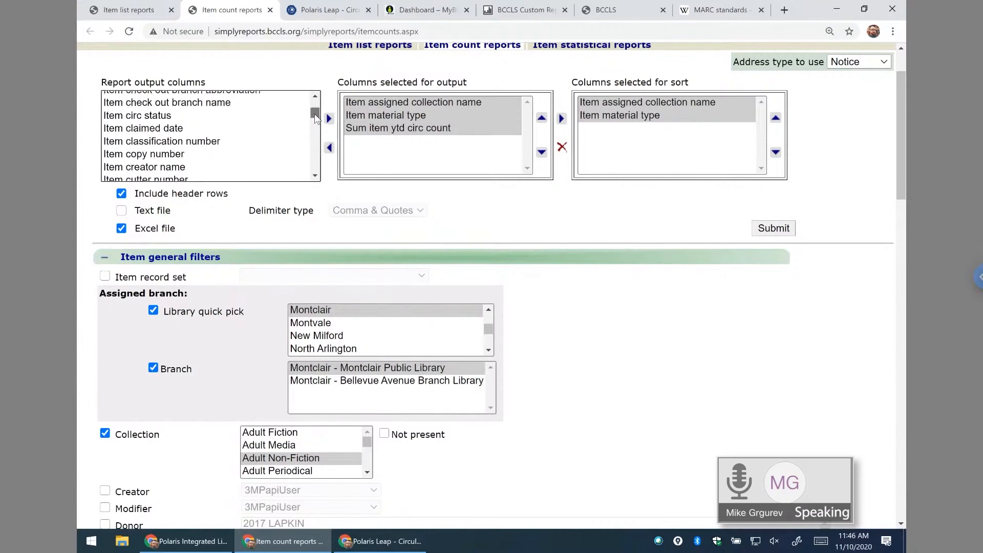
left_click_drag(901, 92, 864, 348)
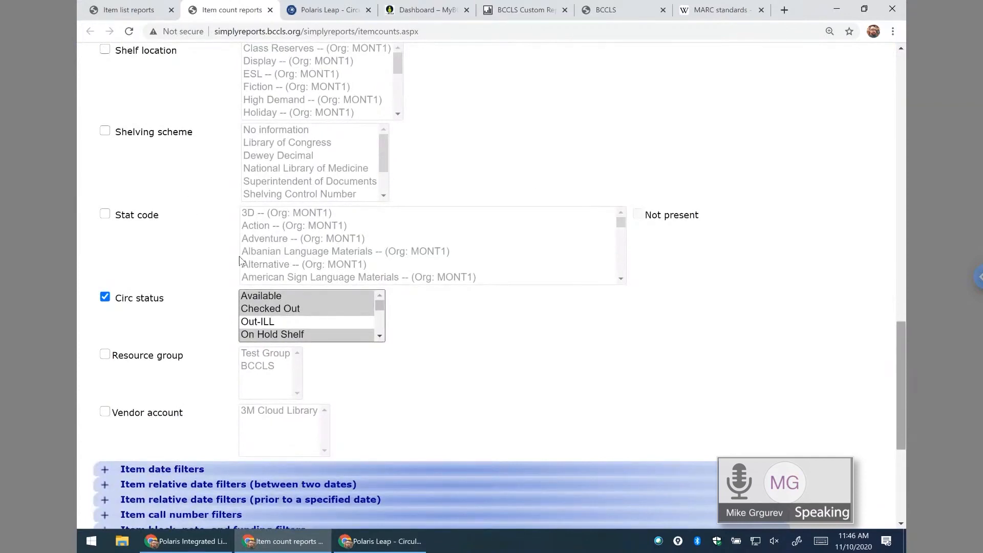
left_click_drag(901, 352, 900, 410)
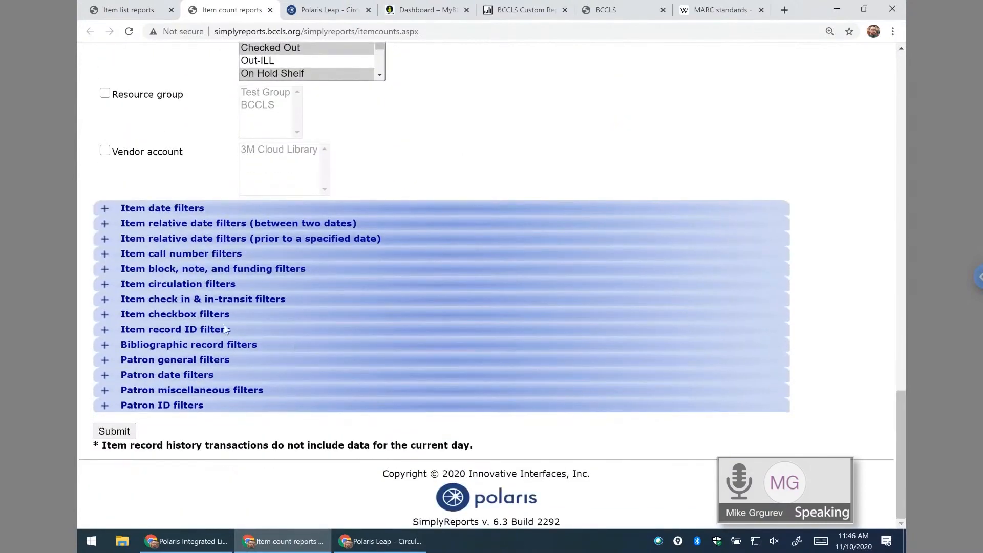
left_click(104, 256)
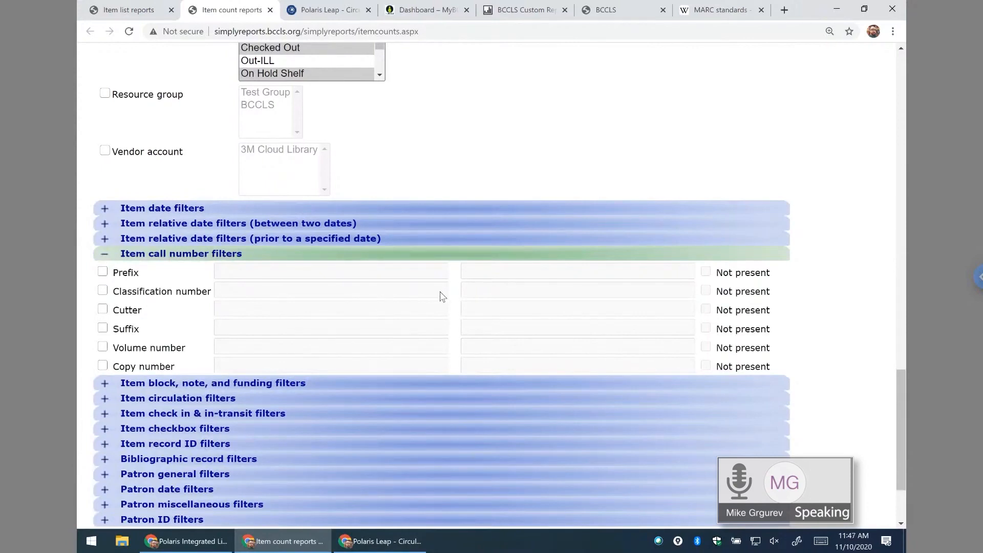
left_click(102, 290)
left_click(280, 293)
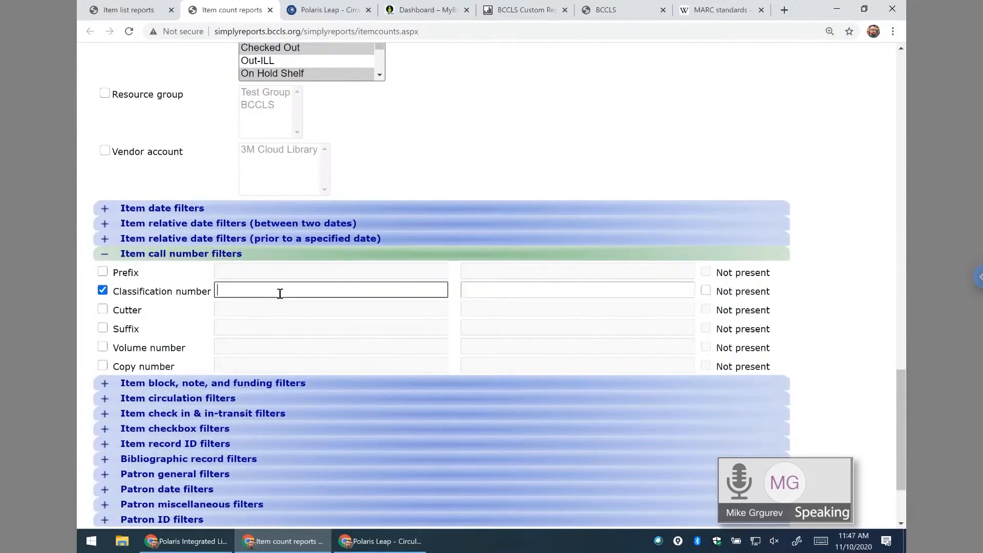
type("TENF New Juvenile Stuff")
left_click_drag(364, 290, 211, 293)
key("BackSpace")
type("970")
left_click(475, 286)
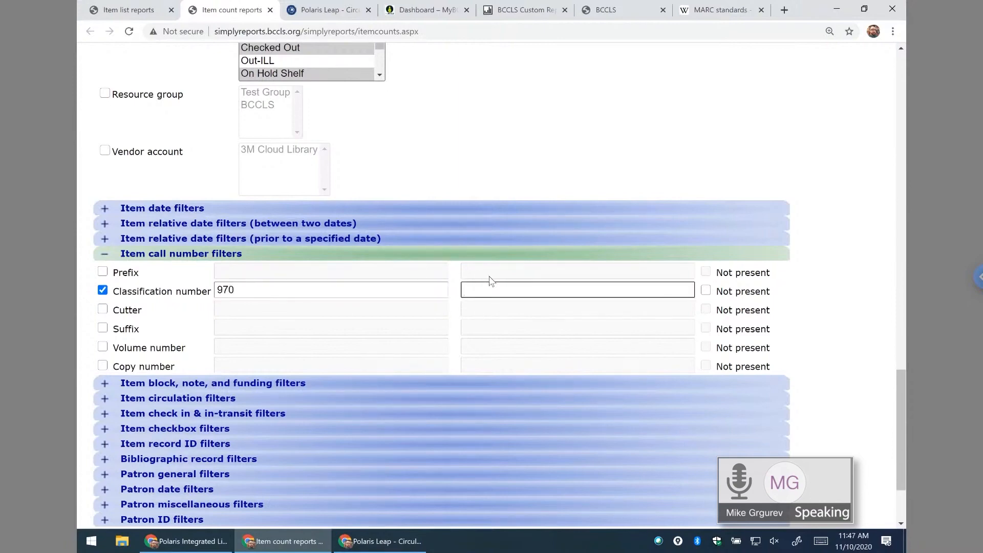
type("970.9999")
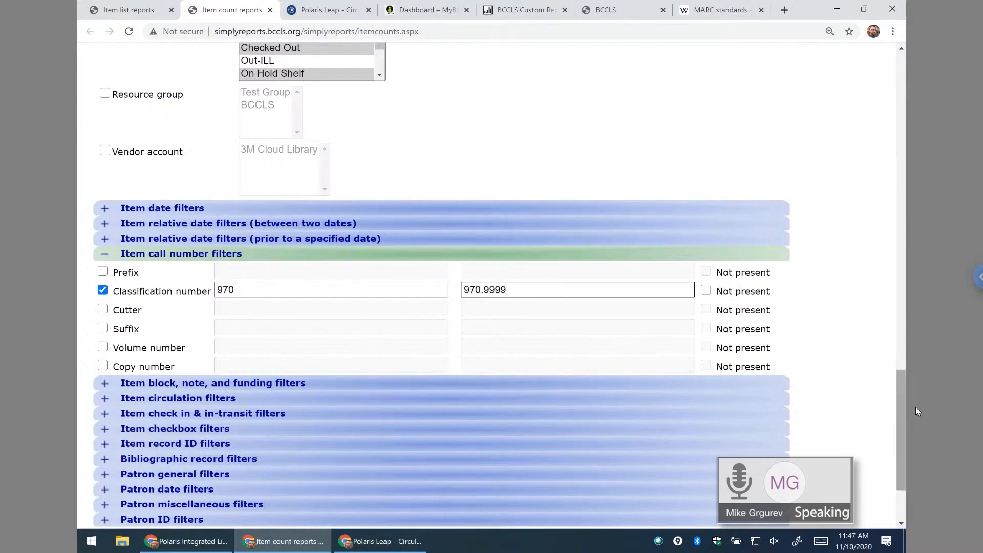
- Review the selected output columns and submit the Adult Non-Fiction report with the classification number range for preview
left_click_drag(904, 398, 887, 135)
scroll(887, 136, "up", 3)
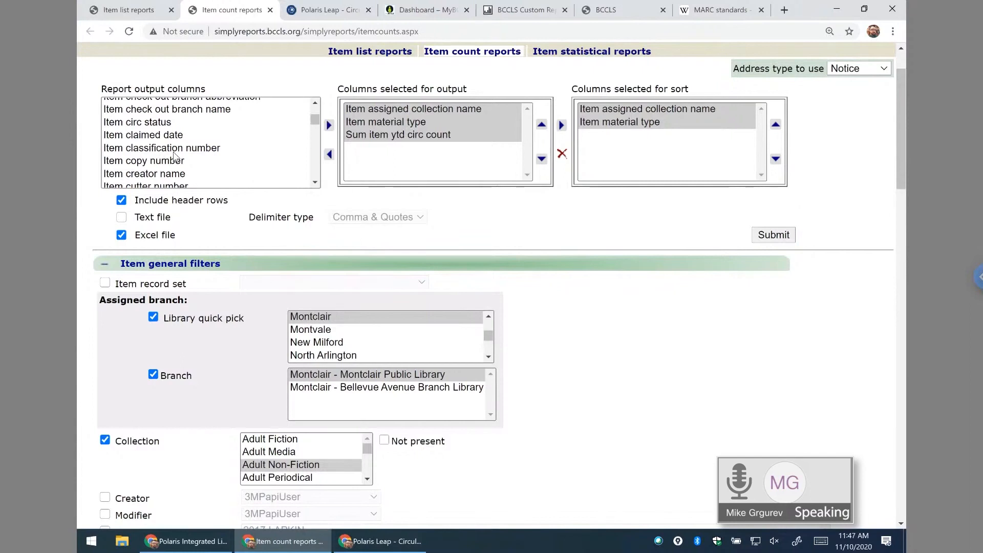
left_click(372, 138)
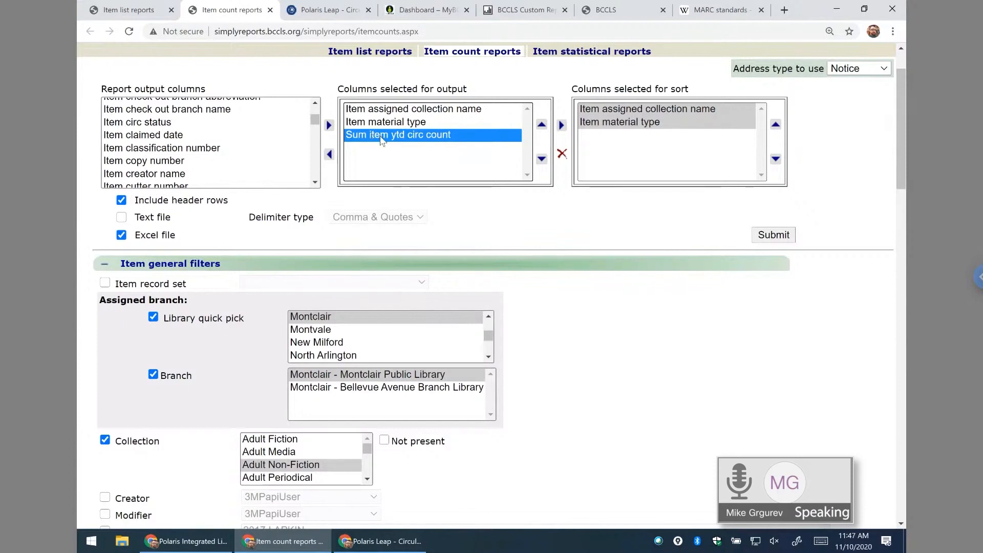
left_click(388, 122)
left_click(389, 135)
left_click(772, 236)
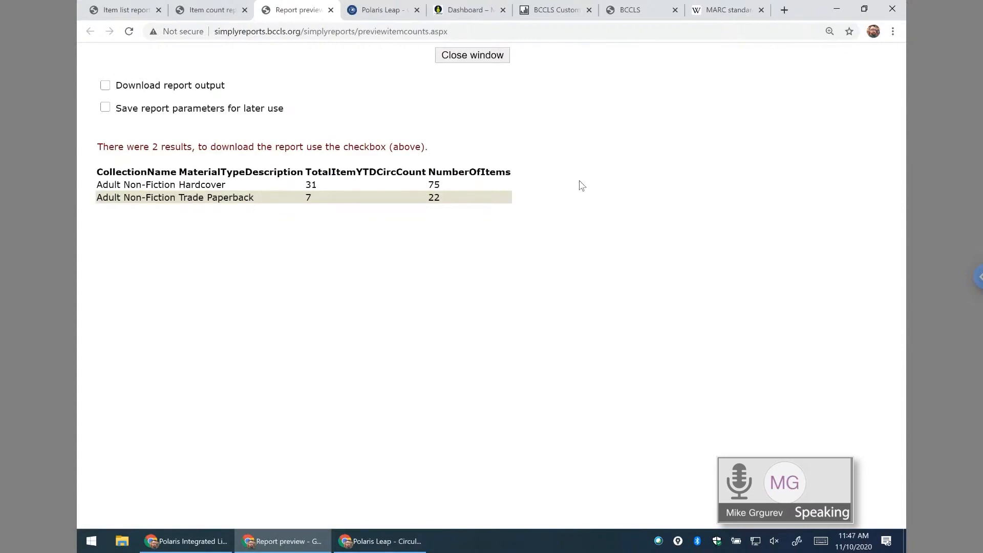
- Close the Adult Non-Fiction preview and add Juvenile Non-Fiction to the collection filter alongside Adult Non-Fiction
left_click(331, 10)
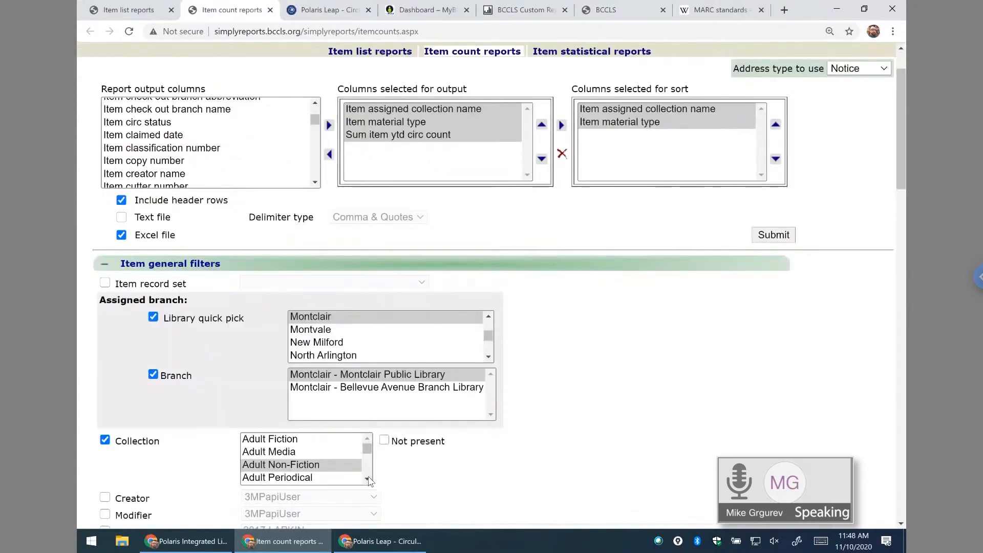
scroll(277, 458, "down", 2)
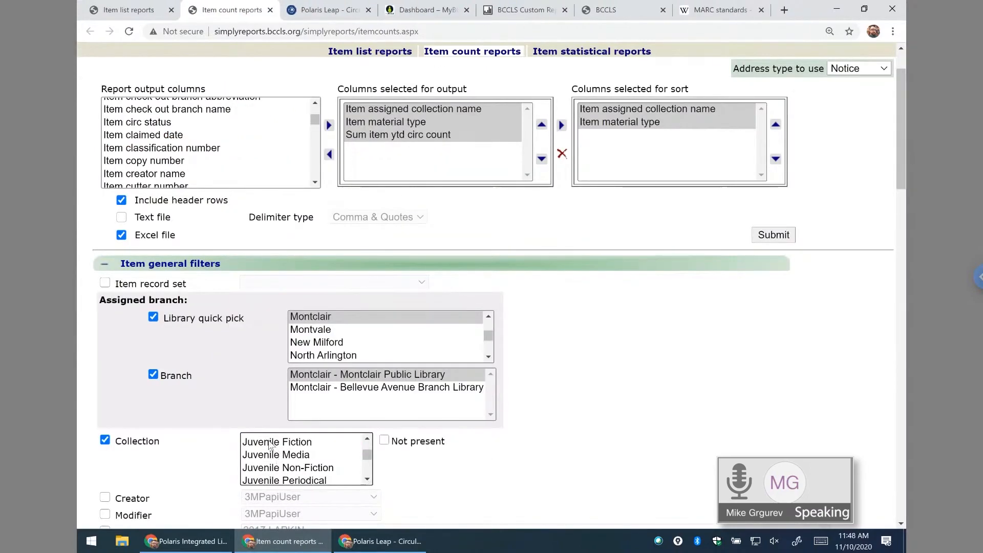
left_click(267, 441)
left_click(308, 467, "ctrl")
left_click(308, 445, "ctrl")
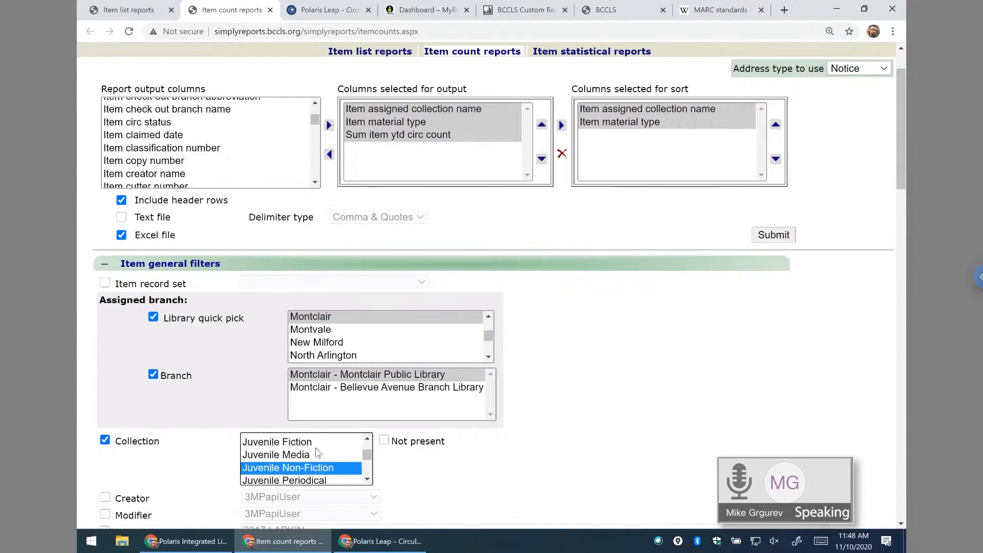
left_click(367, 439)
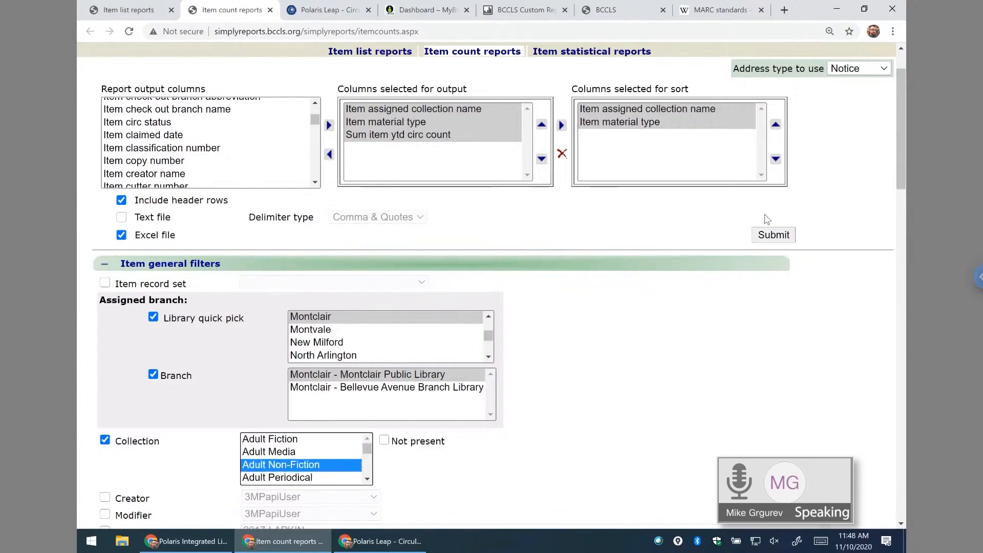
- Add Item assigned collection abbreviation as the second output column and submit the item count report for preview
left_click(197, 110)
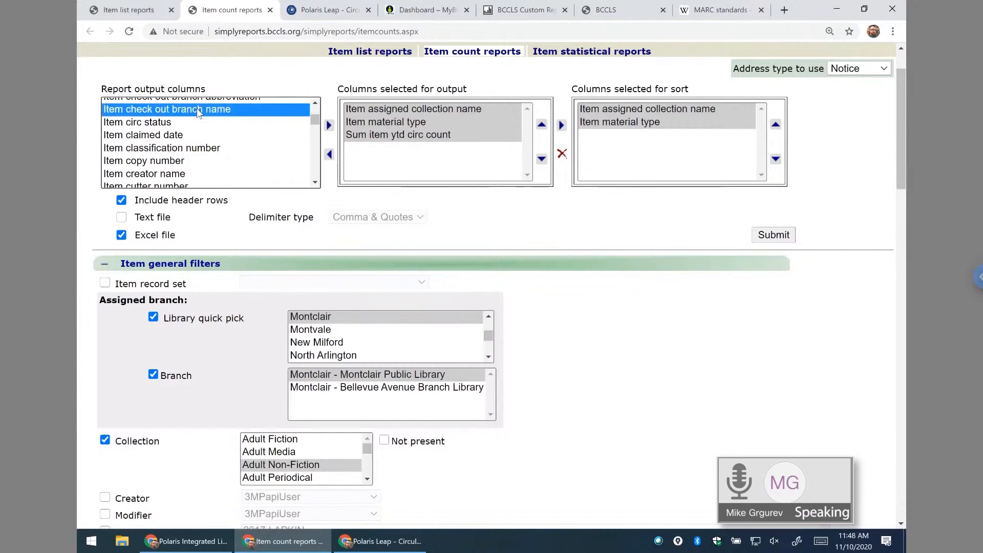
key("Down")
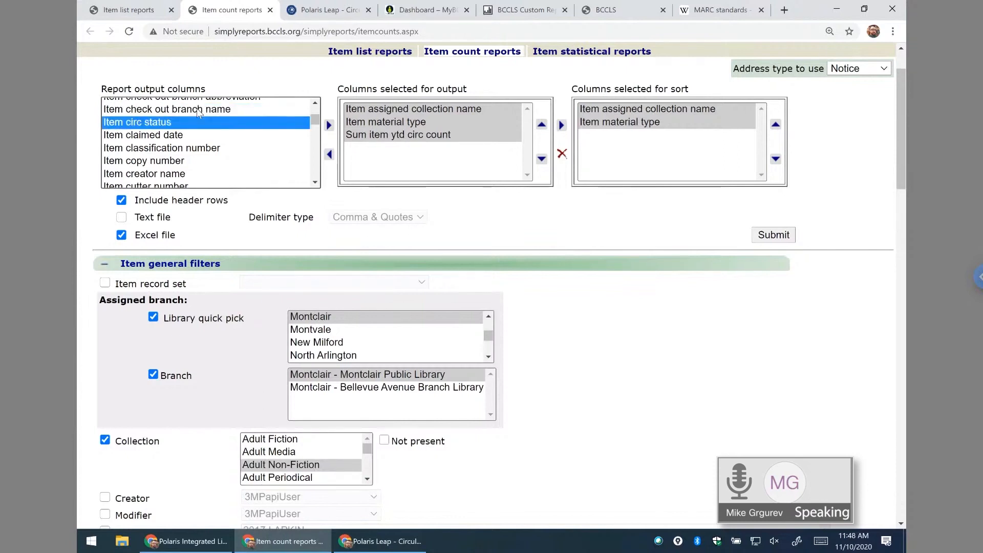
left_click(359, 138)
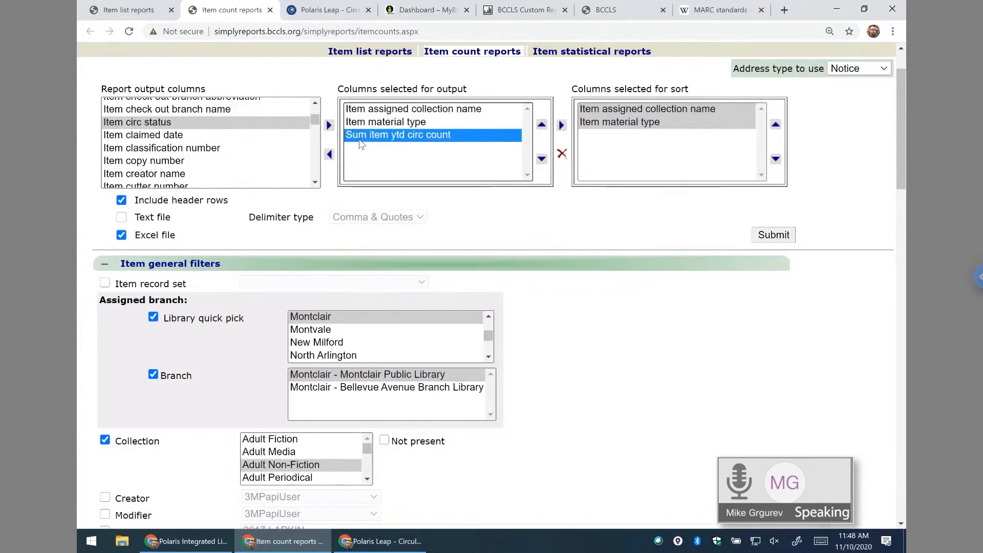
left_click(209, 110)
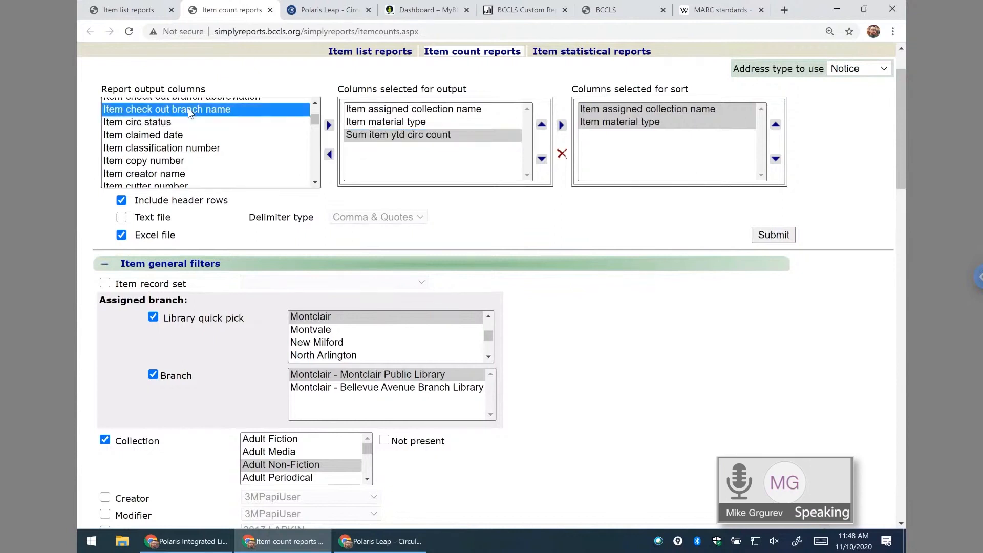
key("Down")
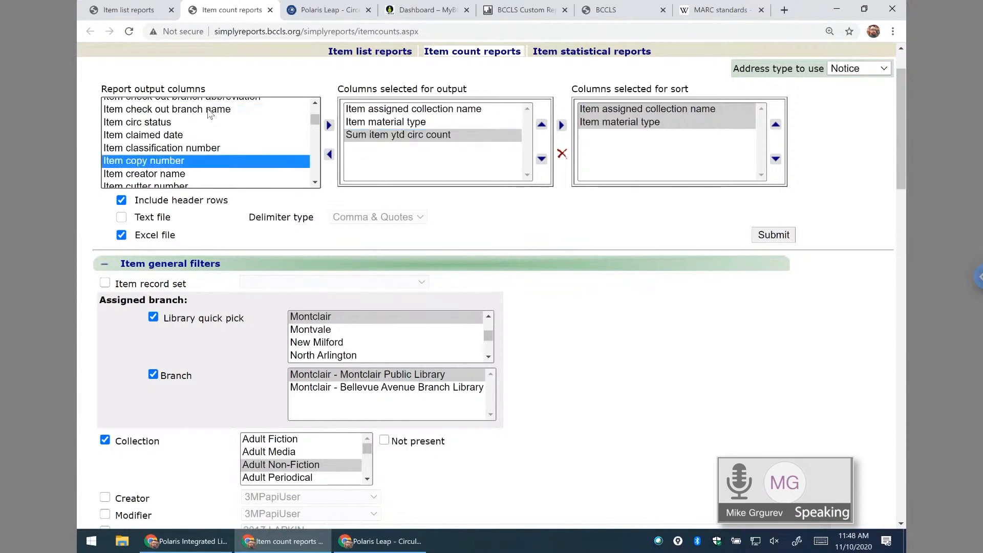
scroll(211, 130, "up", 2)
left_click(200, 132)
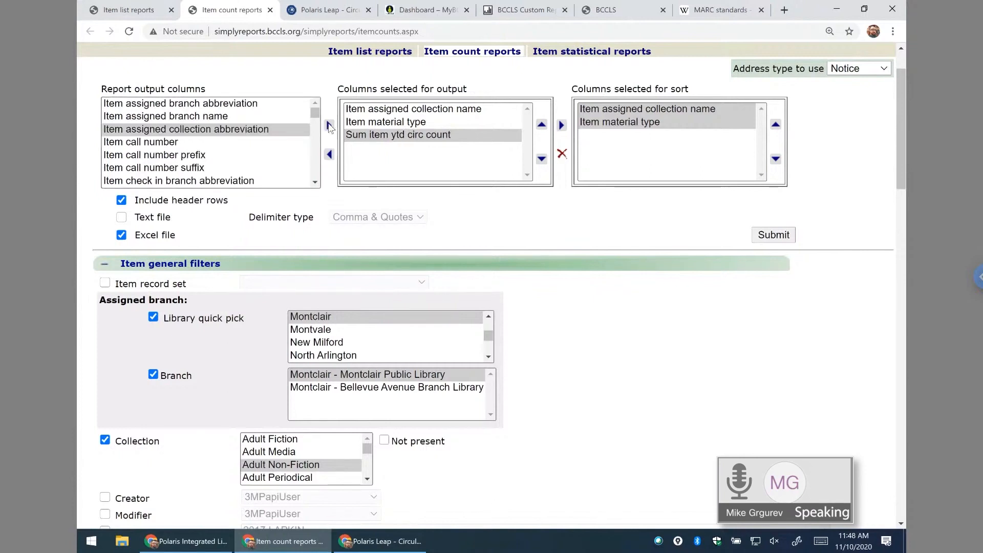
left_click(329, 125)
left_click(394, 148)
left_click(541, 124)
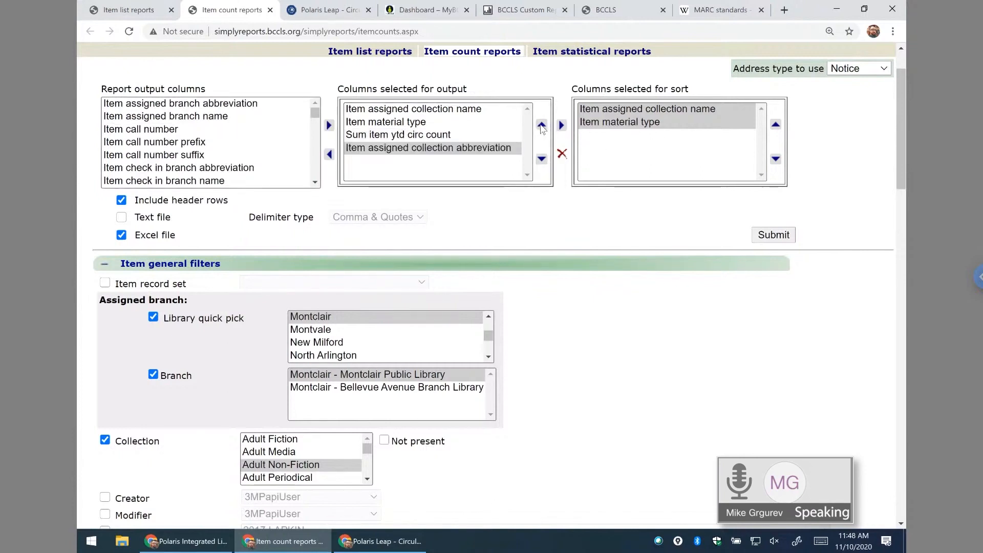
left_click(541, 124)
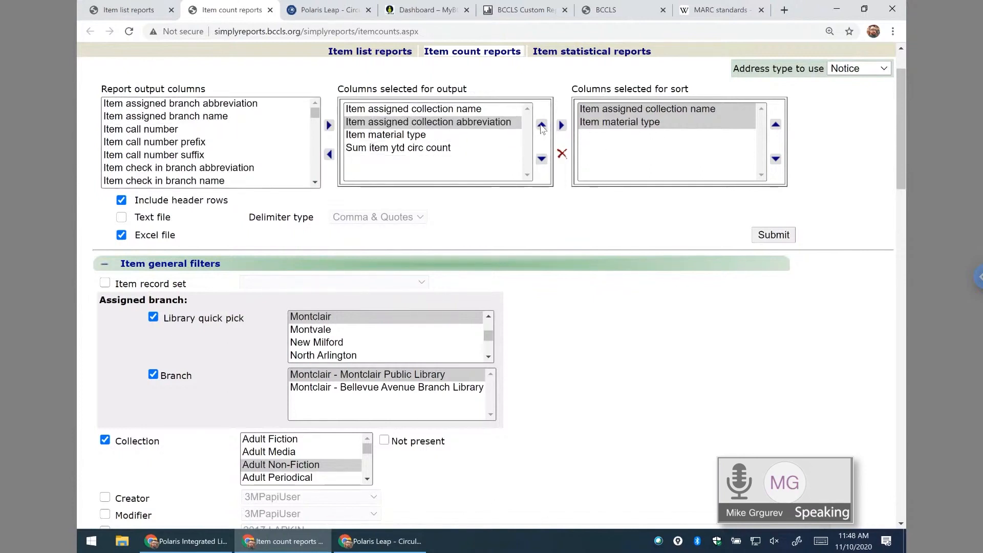
left_click(775, 236)
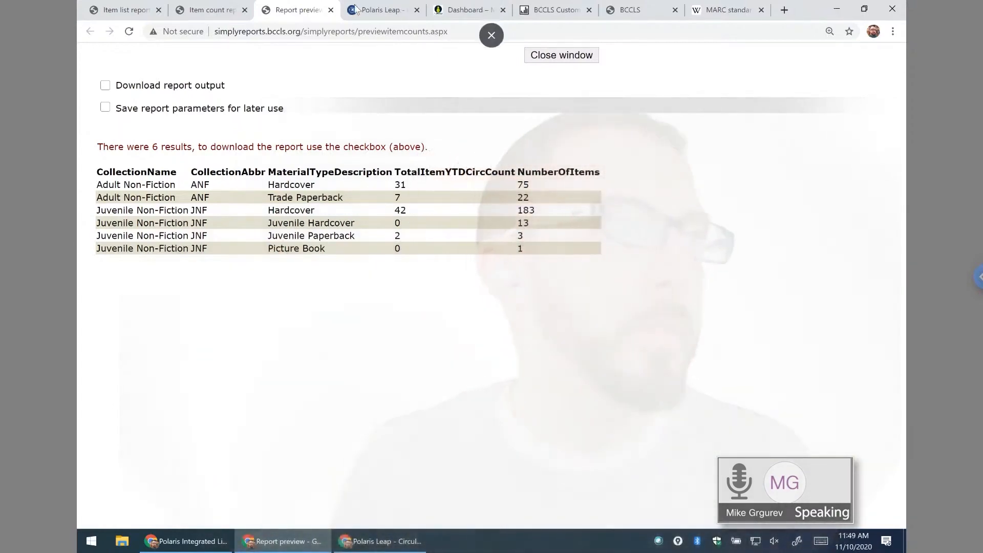
- Revisit the item list report and item count report setups, and open the item statistical reports
left_click(212, 11)
left_click(140, 14)
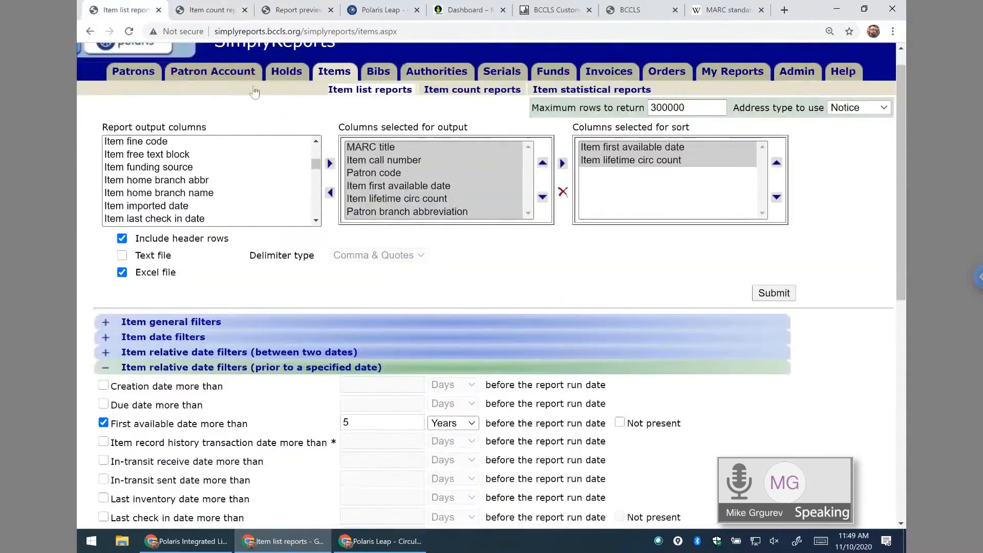
scroll(452, 130, "up", 1)
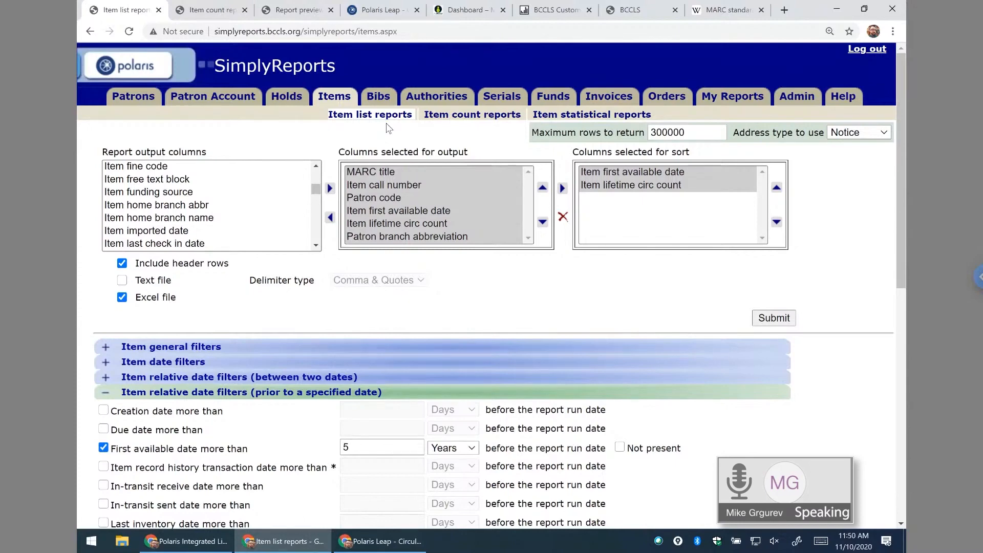
left_click(210, 10)
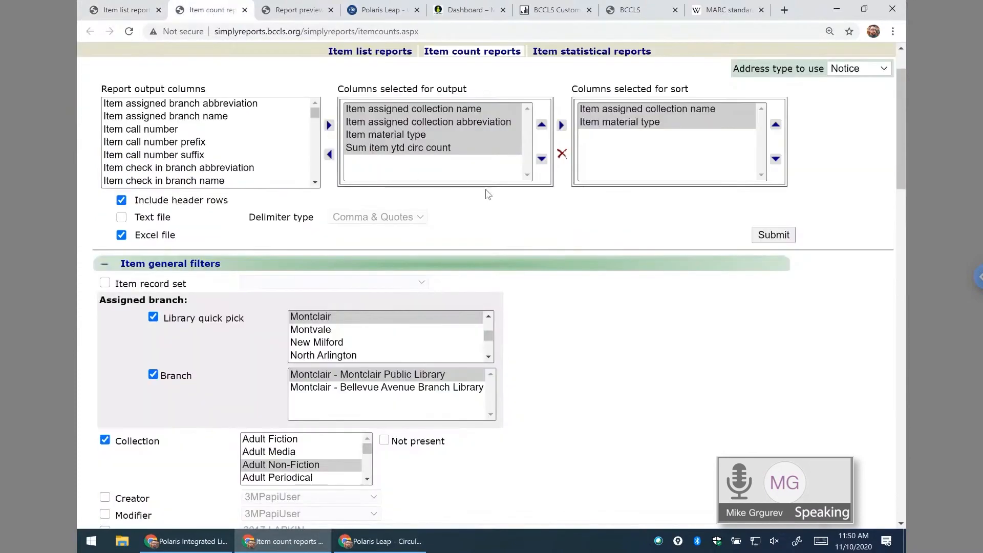
scroll(522, 226, "up", 1)
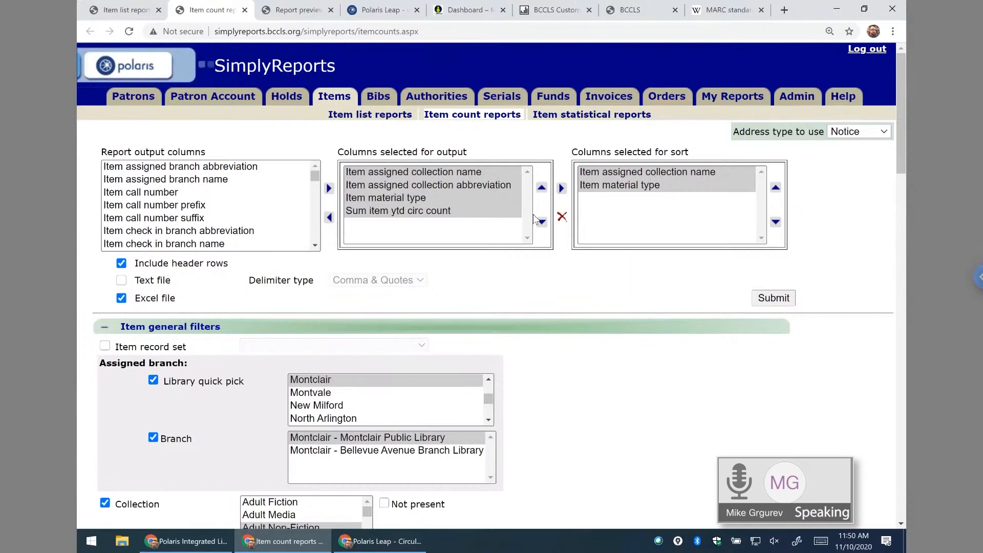
left_click(606, 115)
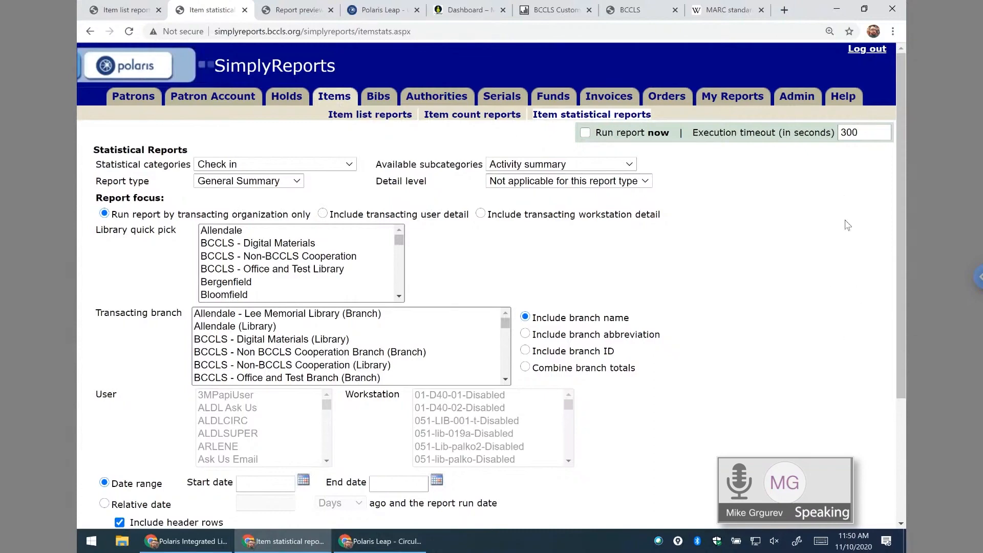
- Set the statistical category to Check out and the subcategory to Item assigned branch
left_click_drag(904, 189, 795, 330)
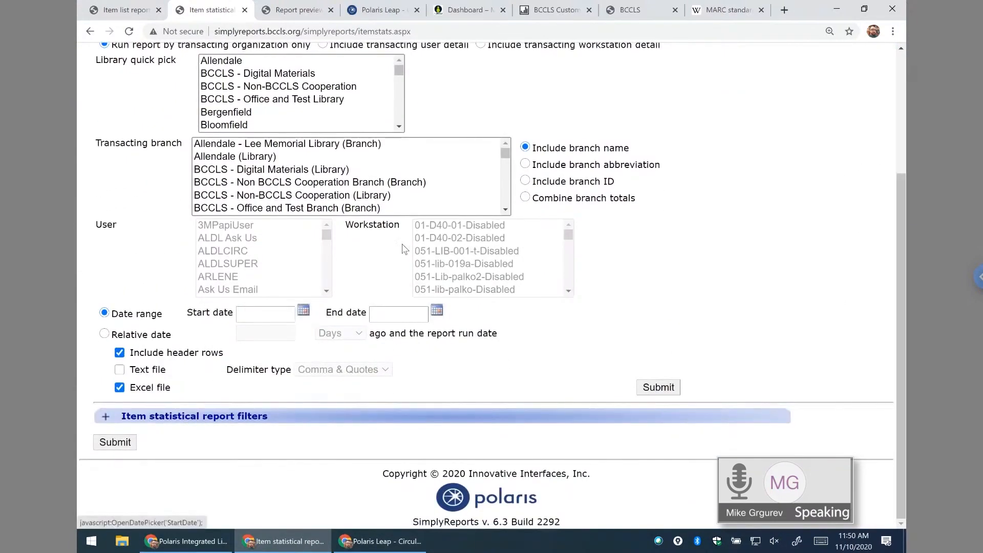
scroll(410, 247, "up", 4)
left_click(238, 165)
left_click(234, 198)
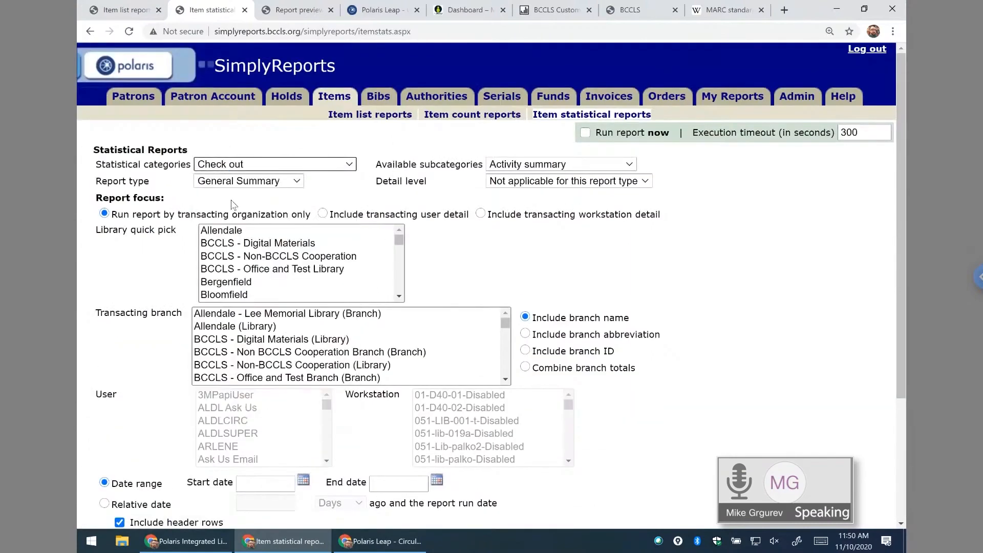
left_click(557, 165)
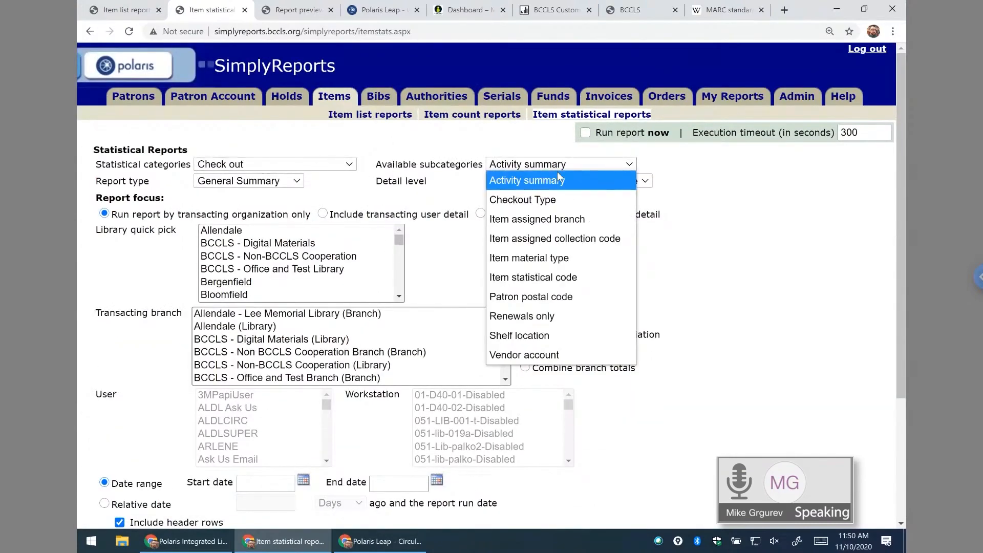
left_click(547, 220)
- Set the statistical report's date range from 11/3/2020 to 11/10/2020
left_click_drag(902, 173, 903, 294)
left_click(304, 311)
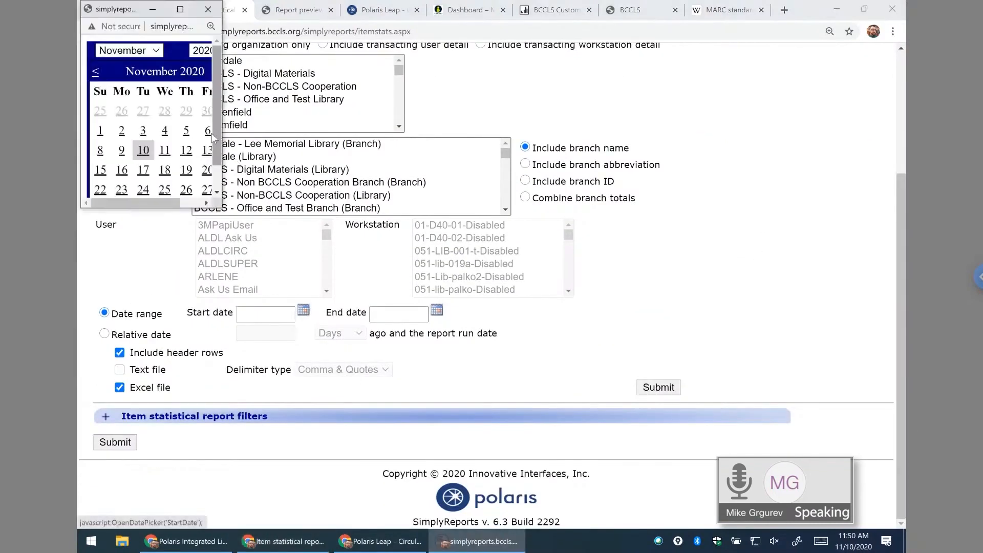
left_click(142, 133)
left_click(436, 311)
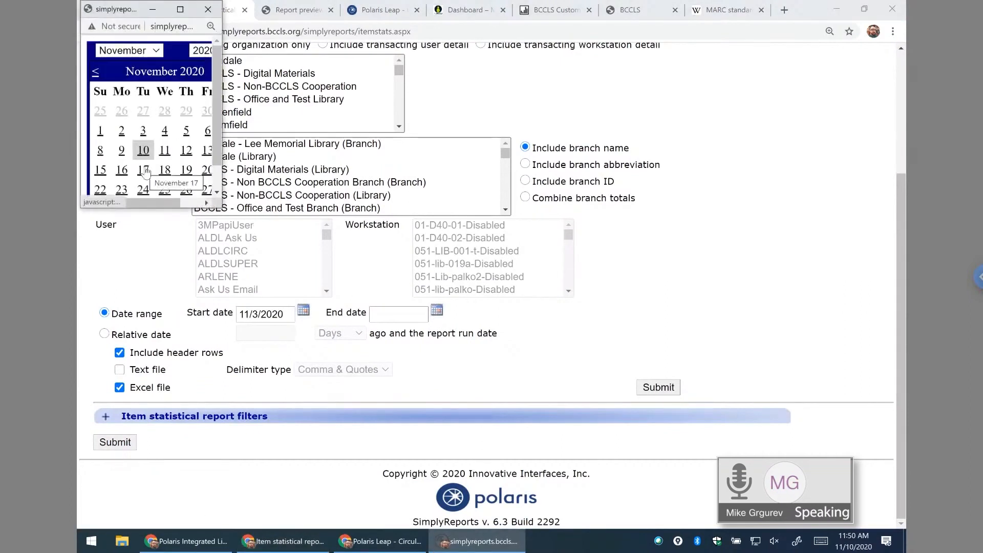
left_click(144, 171)
left_click(436, 311)
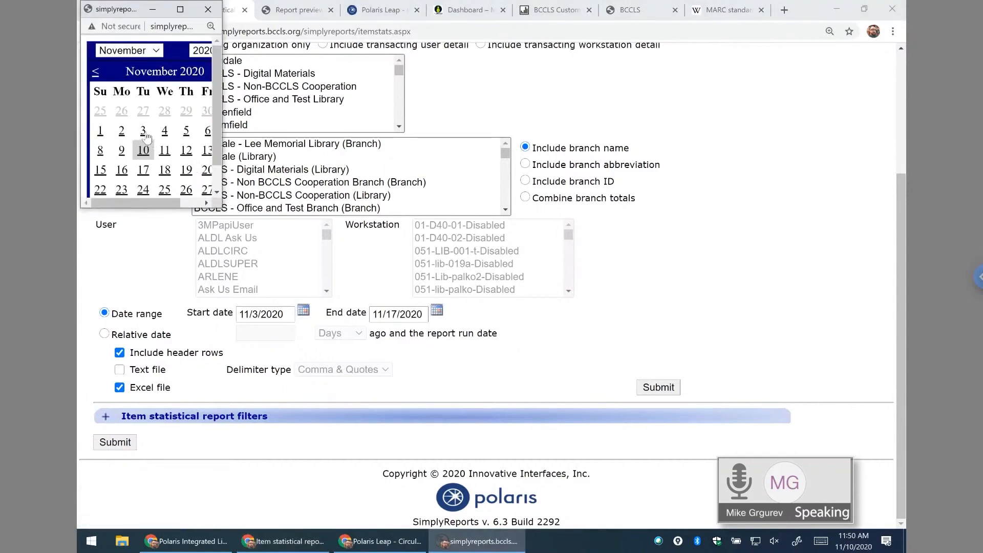
left_click(144, 151)
left_click(303, 311)
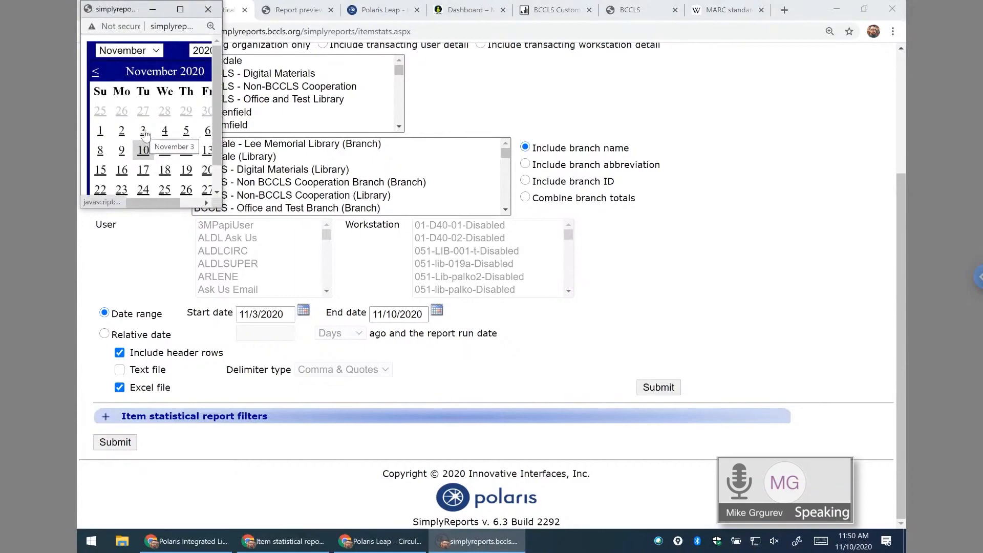
left_click(707, 314)
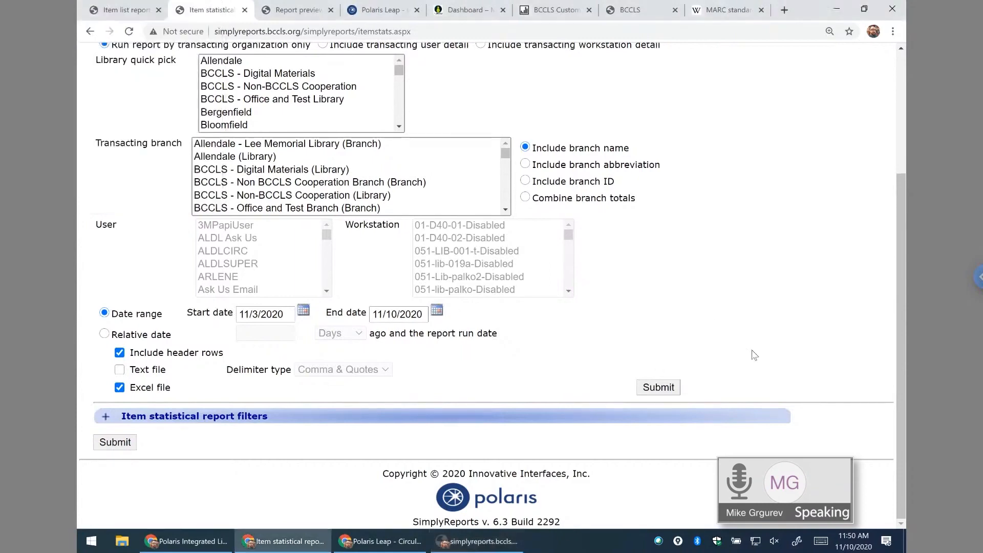
- Select Allendale as the library quick pick and set the statistical report to run now, accepting the performance warning
left_click_drag(901, 290, 884, 155)
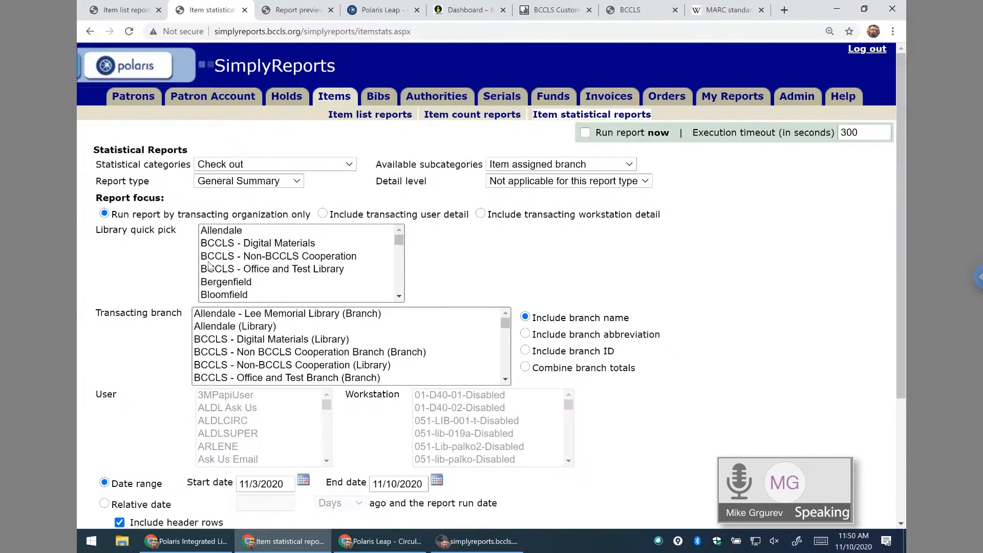
left_click(218, 233)
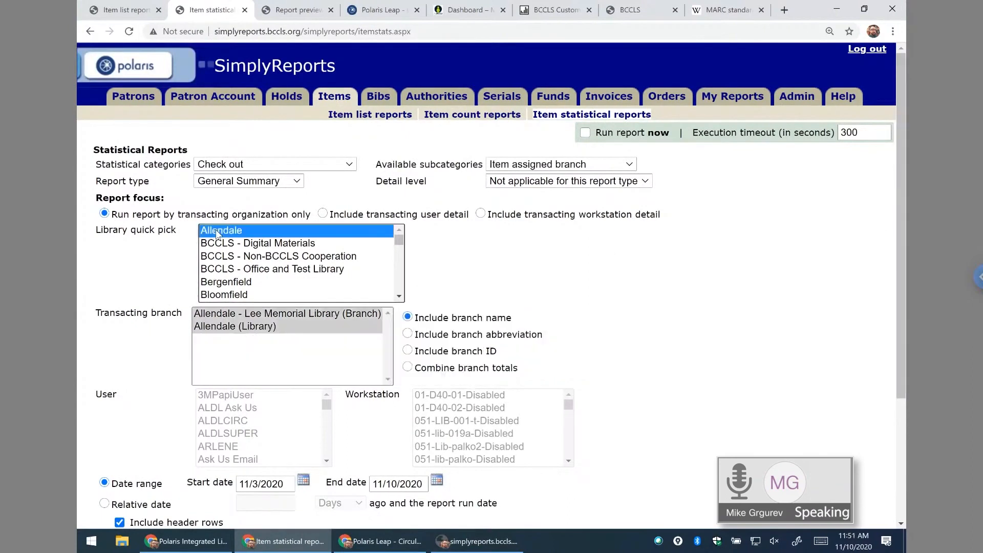
left_click_drag(901, 183, 901, 186)
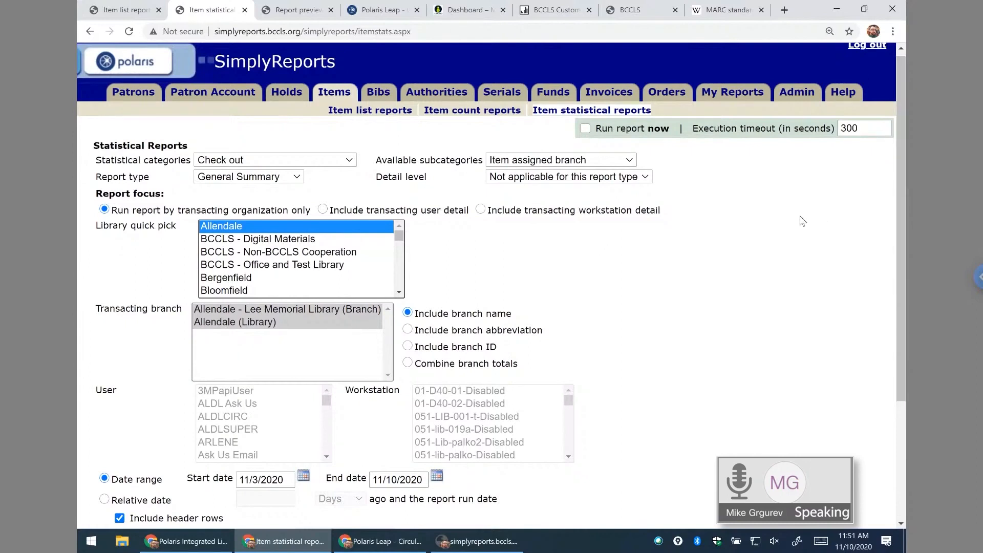
left_click(585, 129)
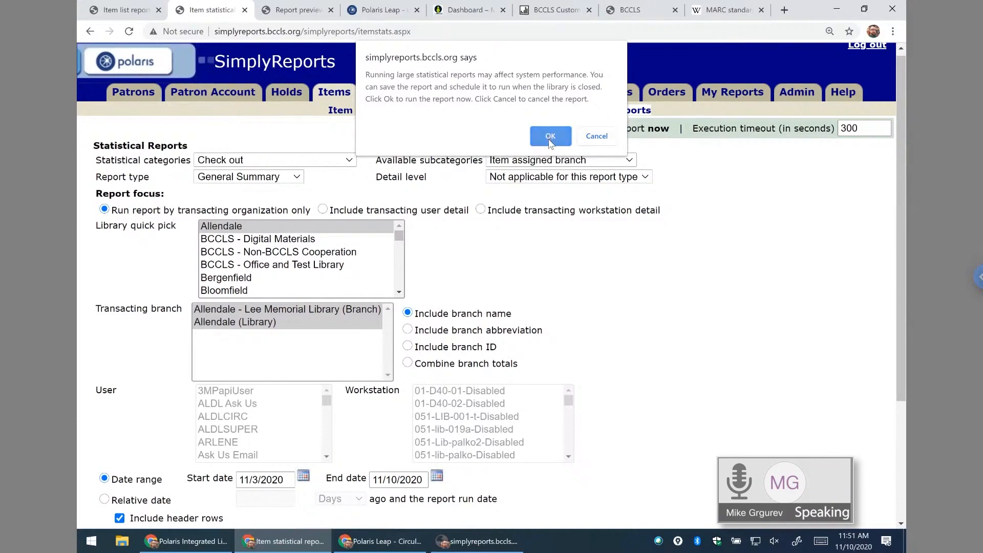
left_click(549, 139)
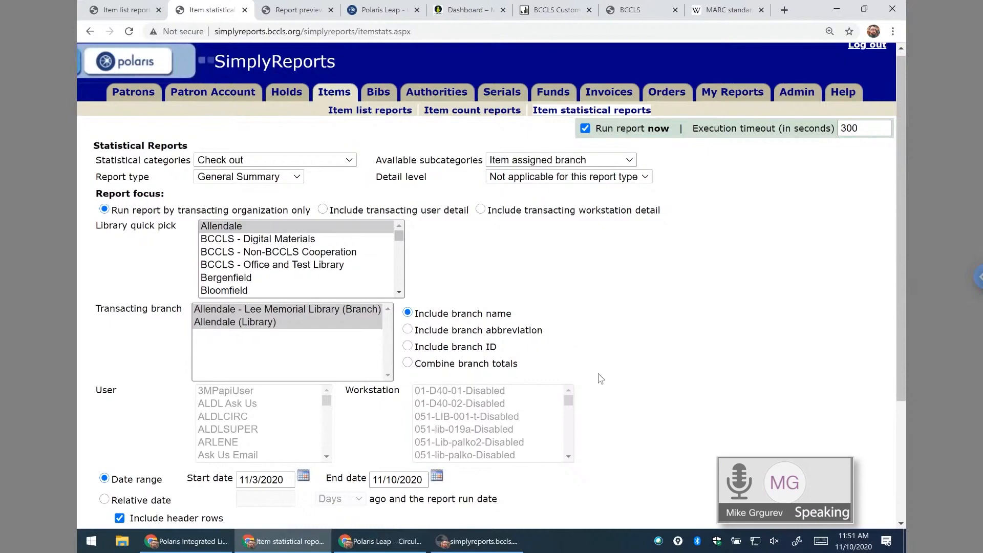
- Review the report settings, submit the Allendale check-out report for preview, and return to its setup page
left_click_drag(896, 125, 903, 269)
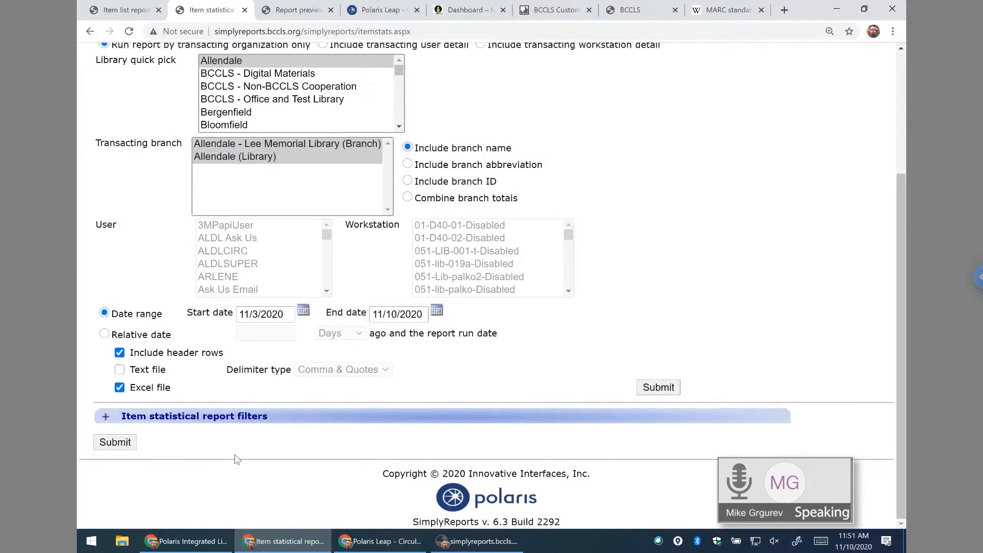
left_click_drag(901, 225, 901, 127)
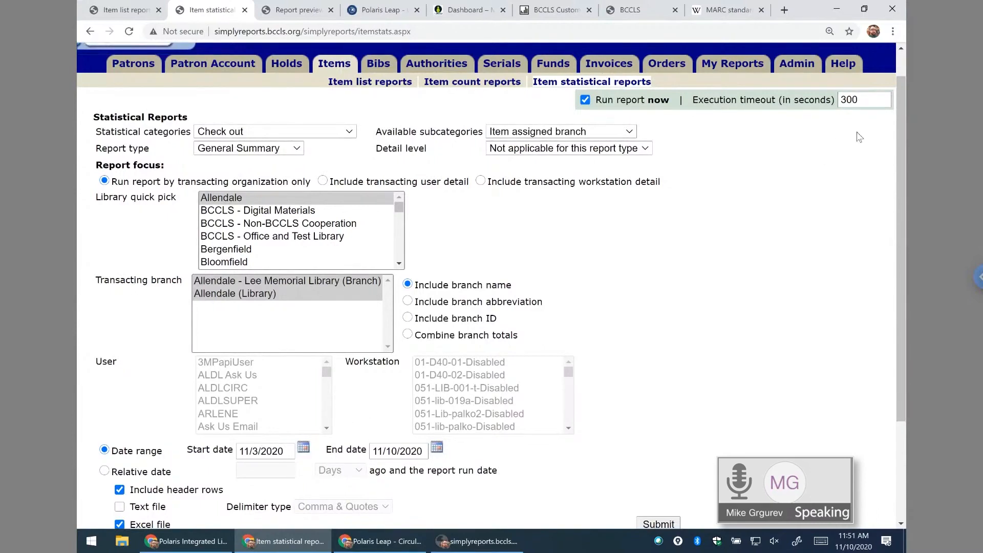
left_click_drag(904, 153, 904, 249)
left_click(658, 388)
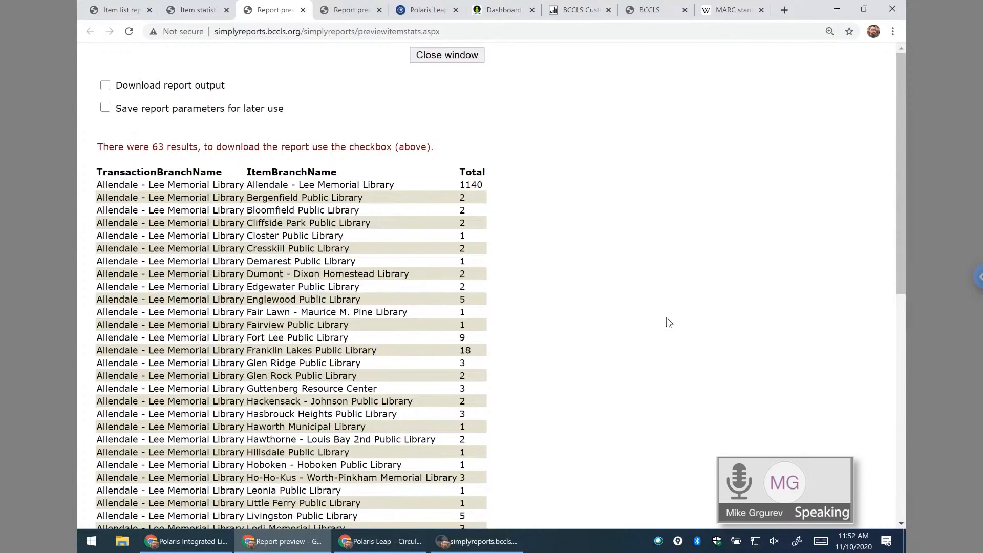
left_click(197, 10)
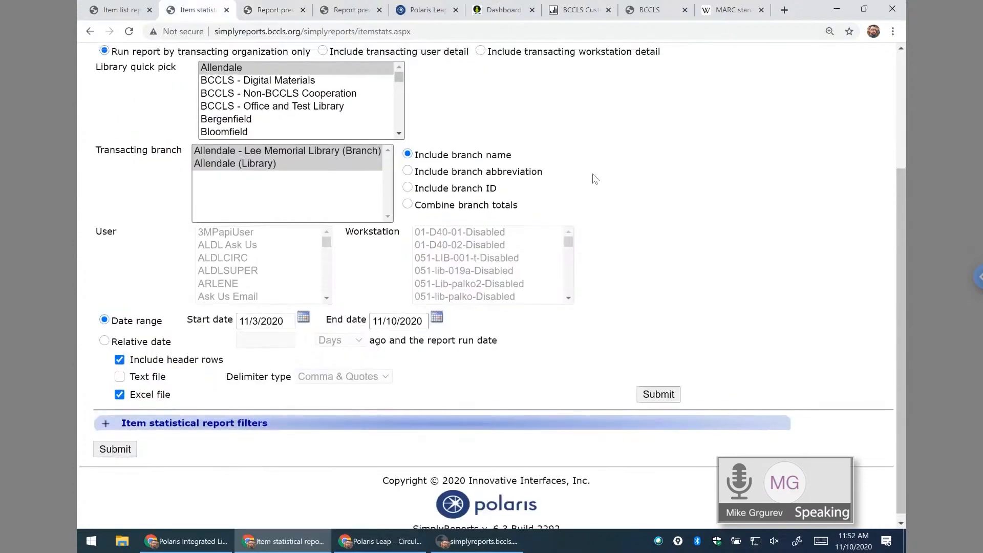
- Examine the Allendale check-out report preview, focusing on the row for items assigned to Allendale - Lee Memorial Library and its total
scroll(595, 179, "up", 3)
scroll(594, 178, "down", 1)
left_click(274, 11)
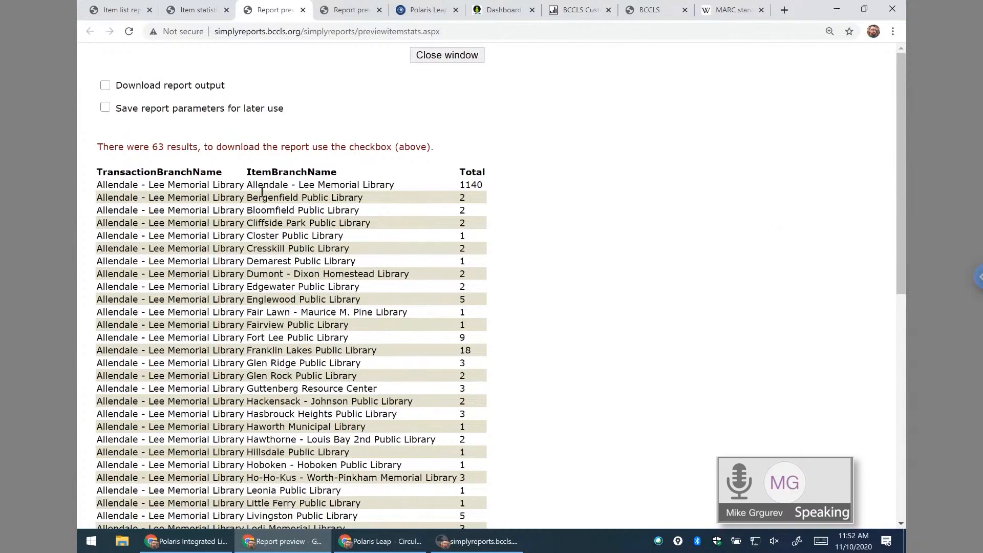
left_click_drag(247, 185, 398, 190)
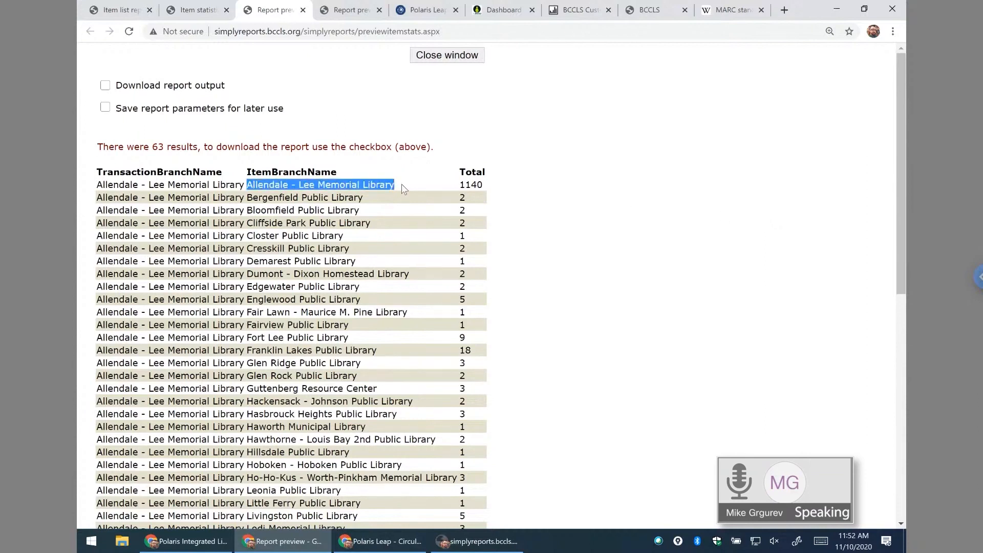
left_click(402, 188)
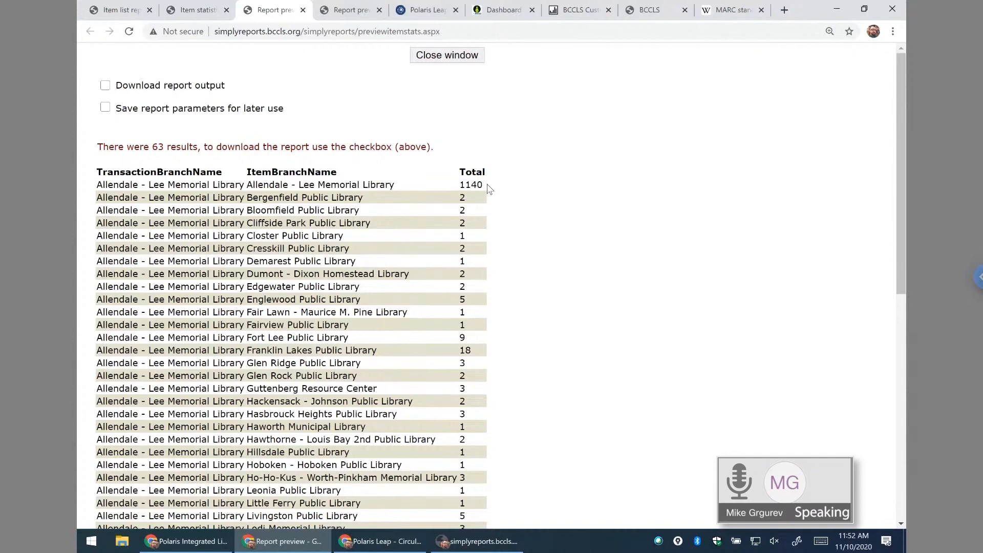
left_click_drag(484, 186, 461, 186)
- Return to the item statistical report setup page and expand the item statistical report filters
left_click(186, 11)
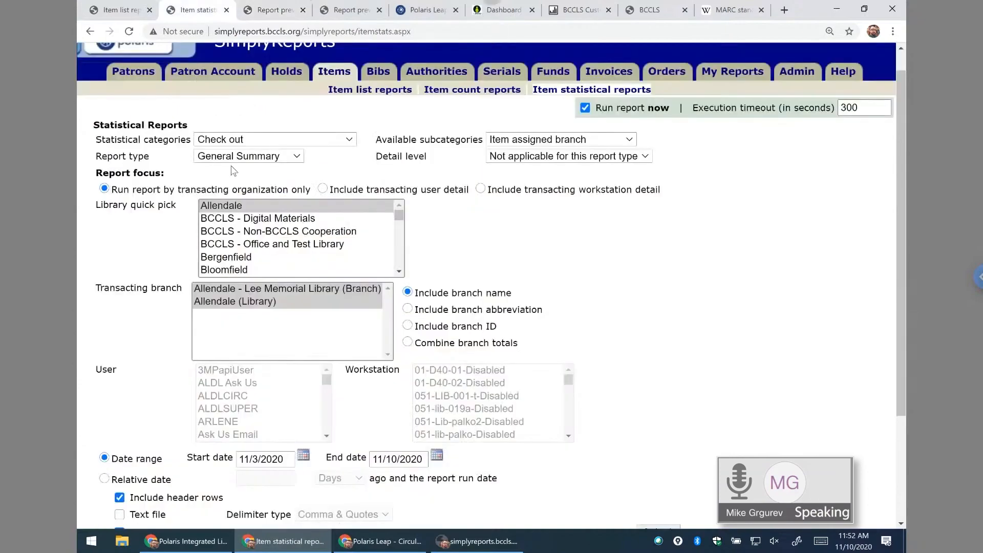
scroll(438, 305, "down", 3)
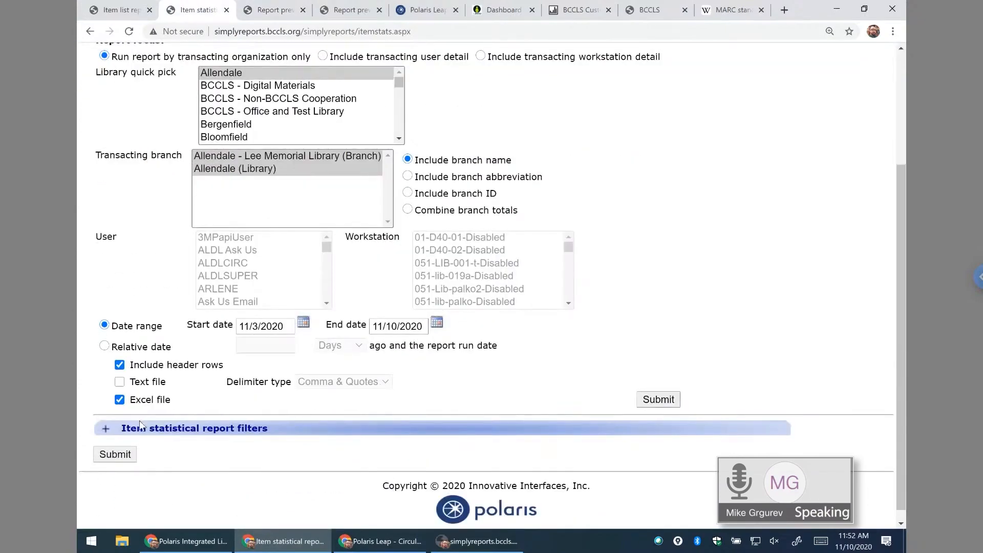
left_click(106, 429)
scroll(445, 404, "up", 10)
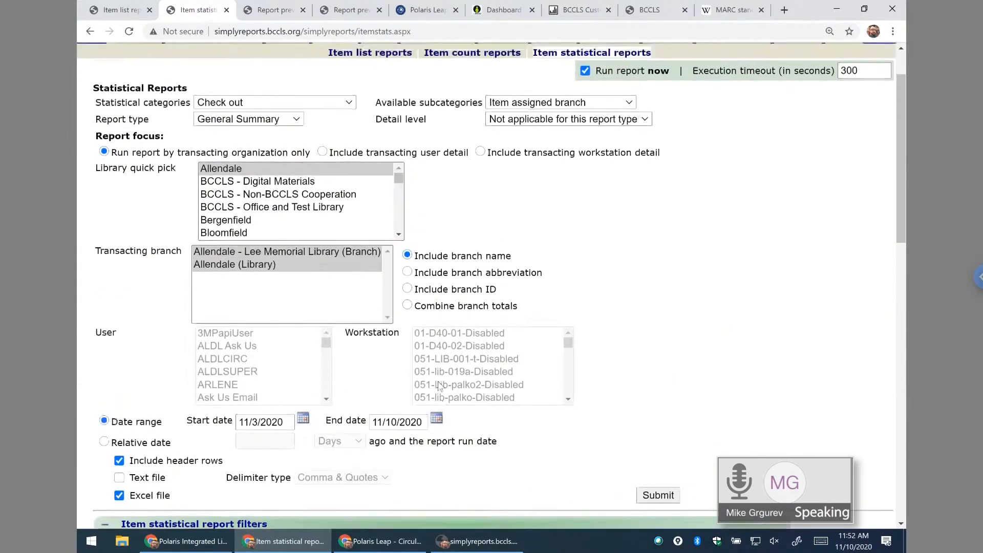